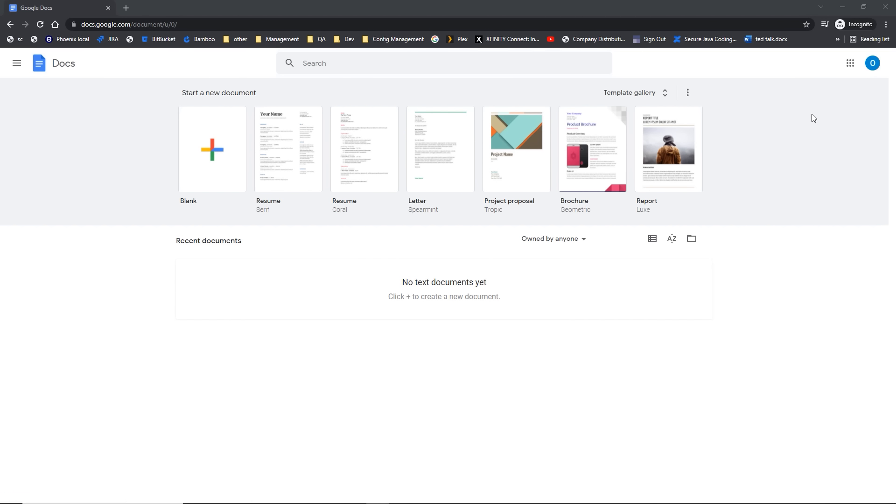
# Step: Glance at the Google apps grid, then browse the template gallery and pick the Blank template
pyautogui.click(850, 63)
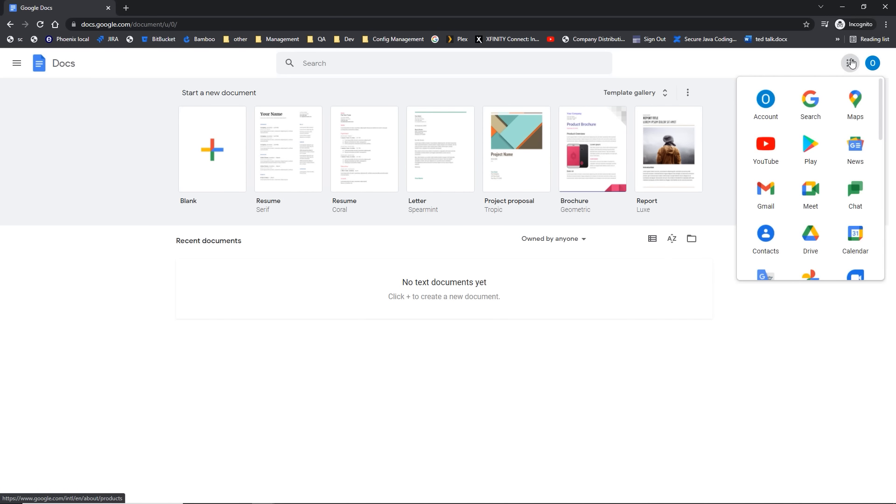
pyautogui.click(850, 63)
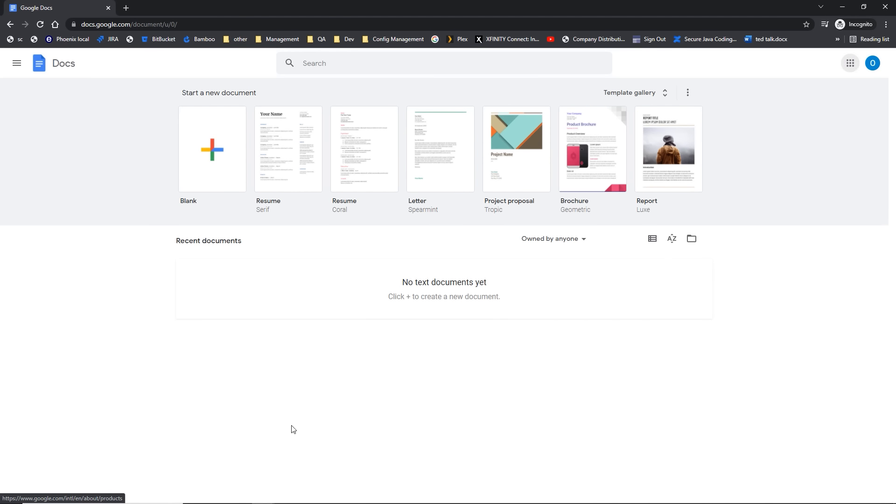
pyautogui.click(199, 177)
pyautogui.click(667, 95)
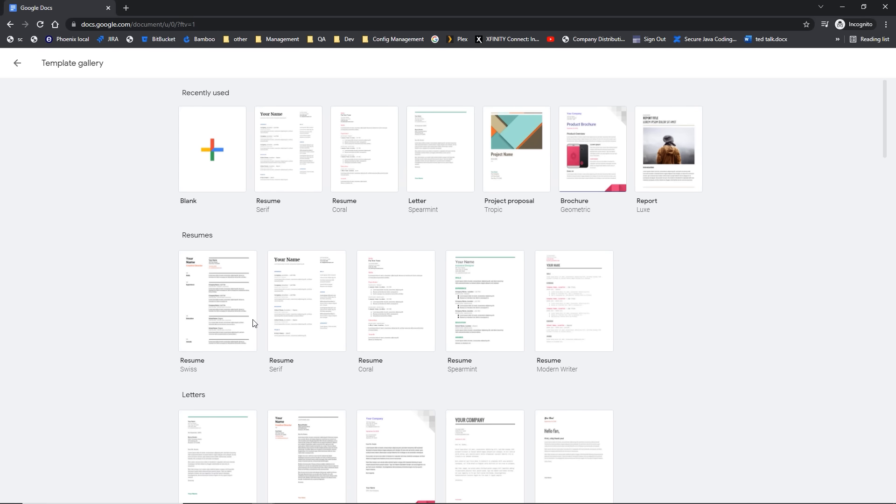
pyautogui.scroll(-6, 296, 318)
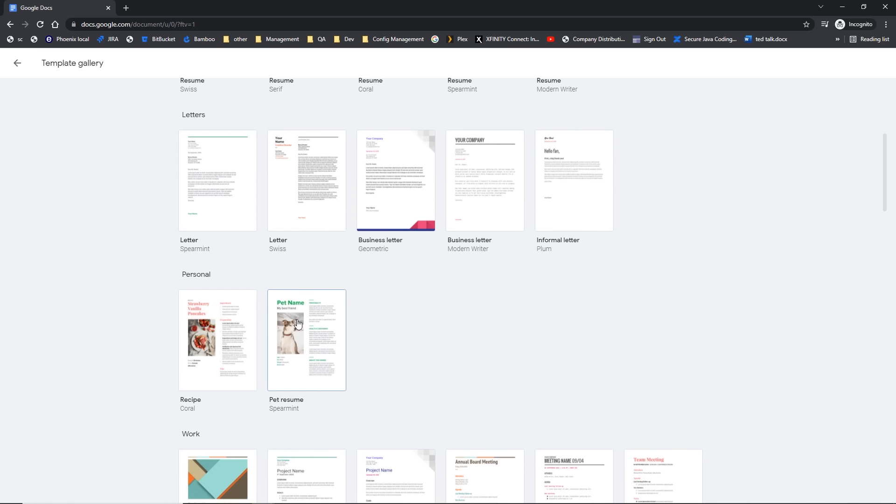
pyautogui.scroll(-5, 297, 322)
pyautogui.scroll(5, 298, 321)
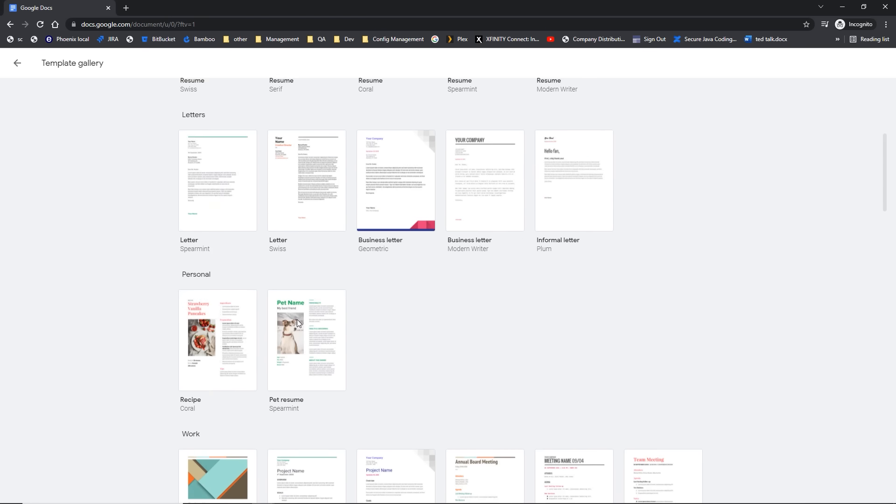
pyautogui.scroll(6, 297, 319)
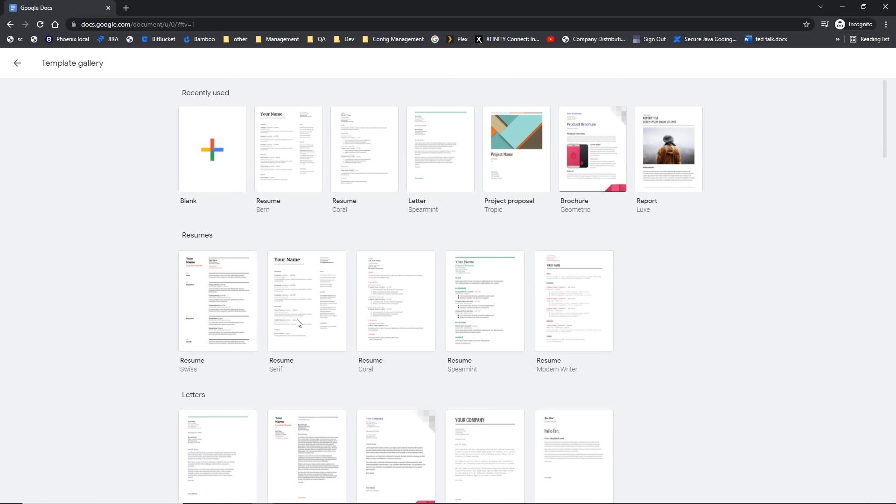
pyautogui.click(211, 162)
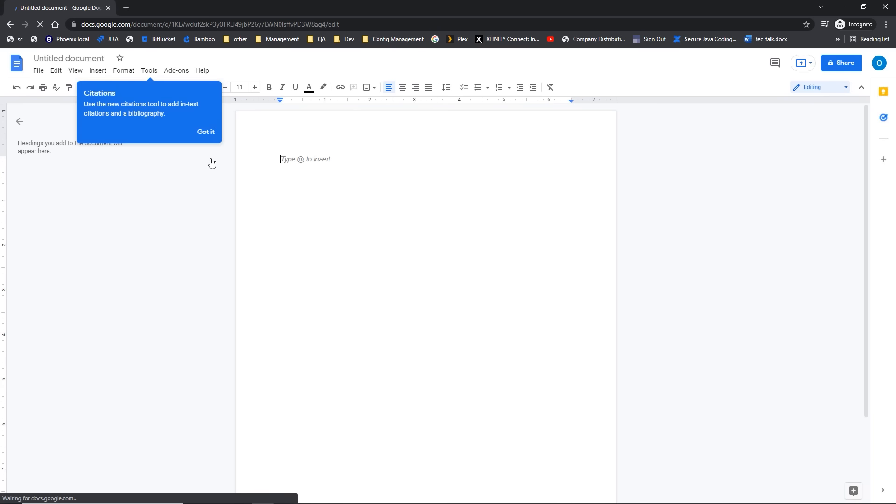
# Step: Dismiss the Citations tip and collapse the document outline panel
pyautogui.click(206, 132)
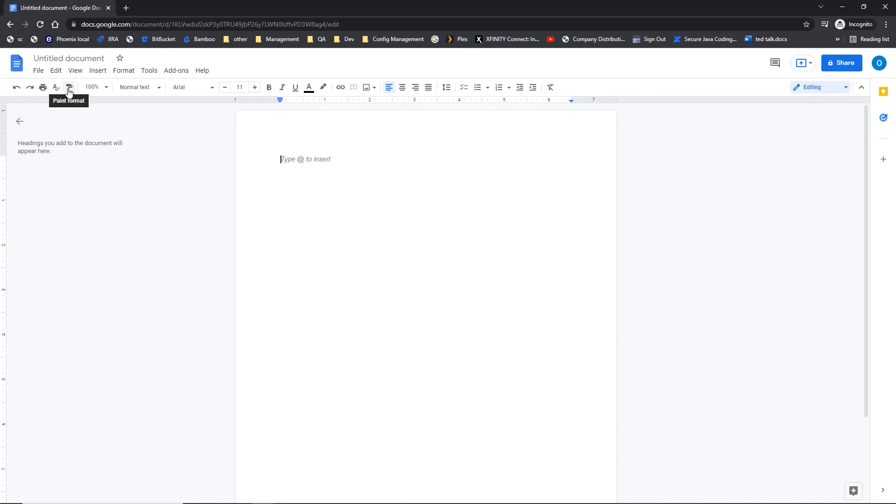
pyautogui.click(19, 124)
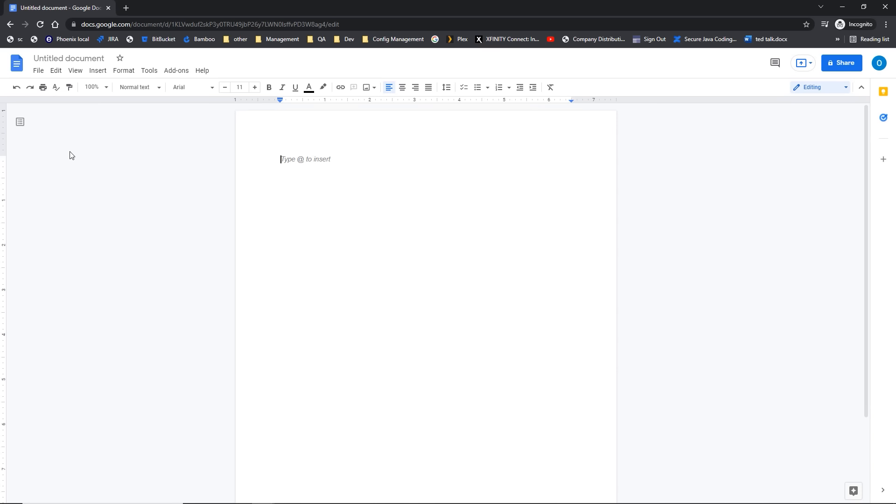
pyautogui.click(56, 72)
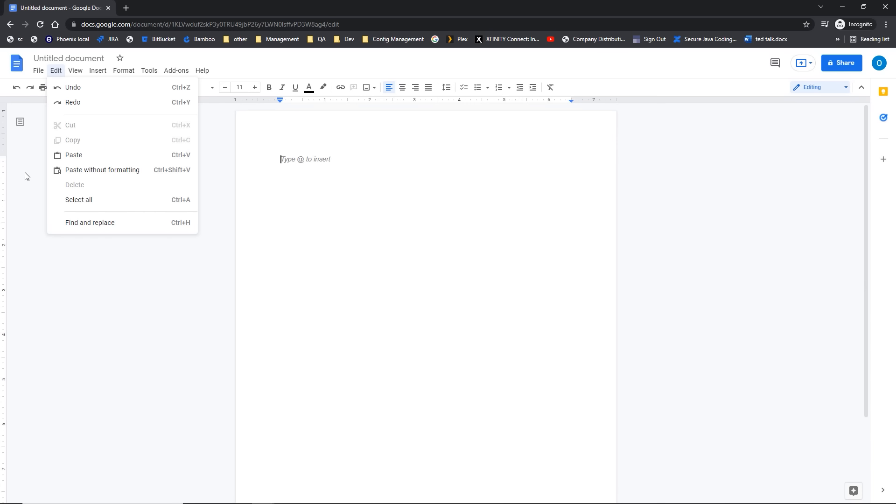
pyautogui.click(27, 176)
pyautogui.click(38, 72)
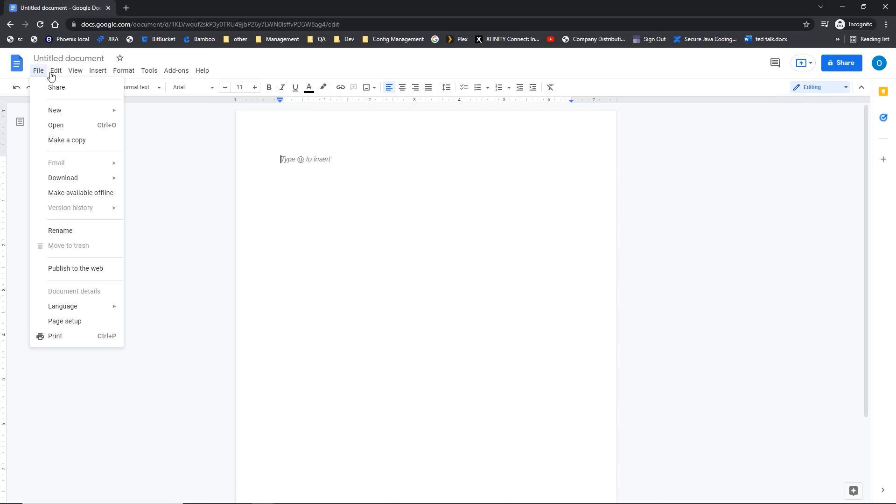
pyautogui.click(53, 73)
pyautogui.click(52, 75)
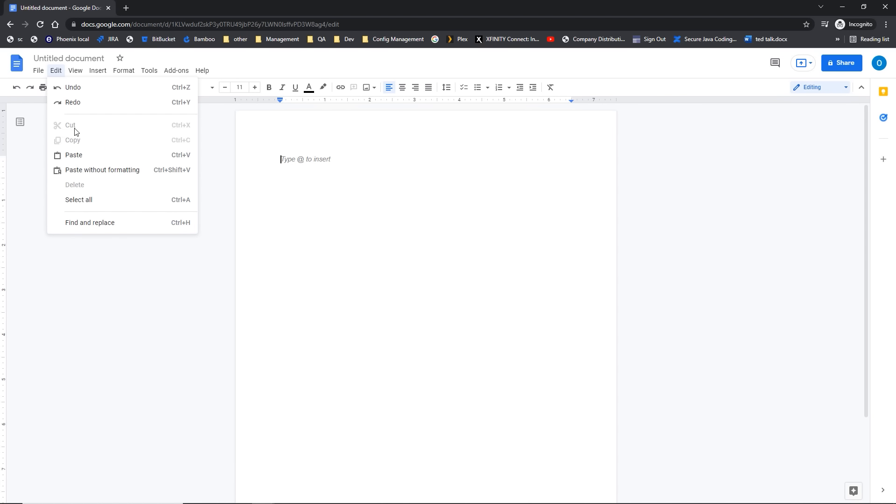
pyautogui.click(75, 71)
pyautogui.click(75, 71)
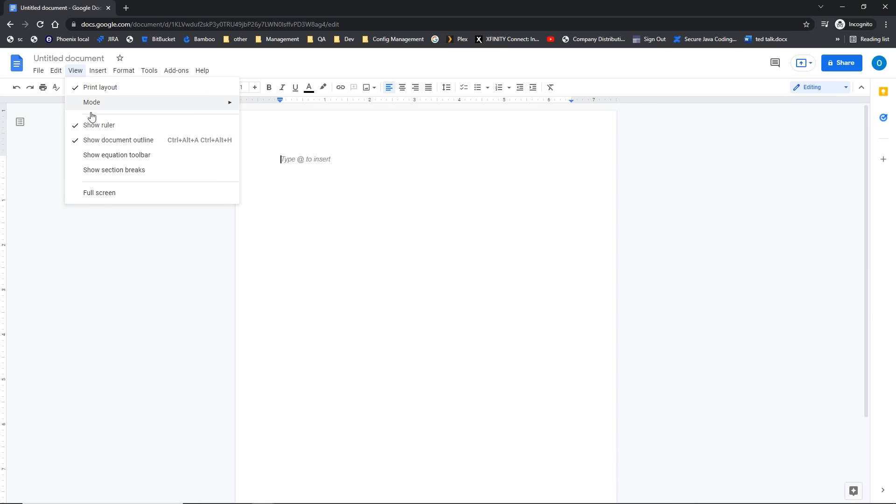
pyautogui.click(91, 125)
pyautogui.click(74, 71)
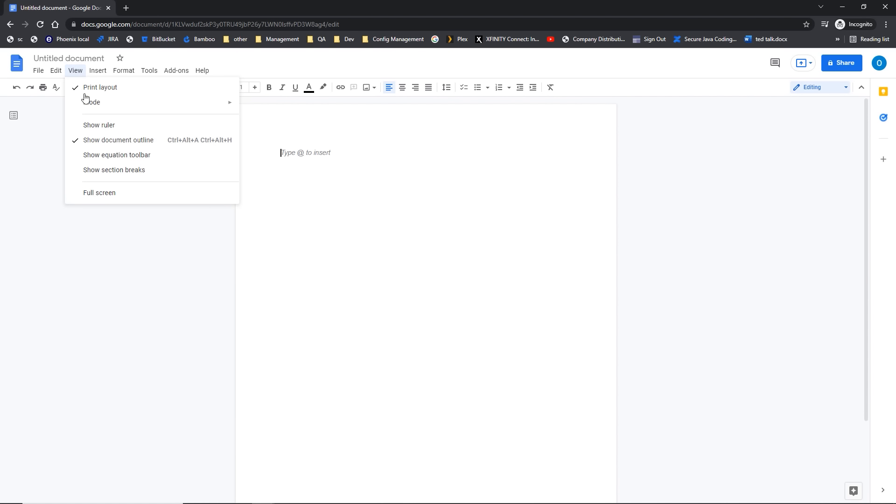
pyautogui.click(90, 125)
pyautogui.click(92, 75)
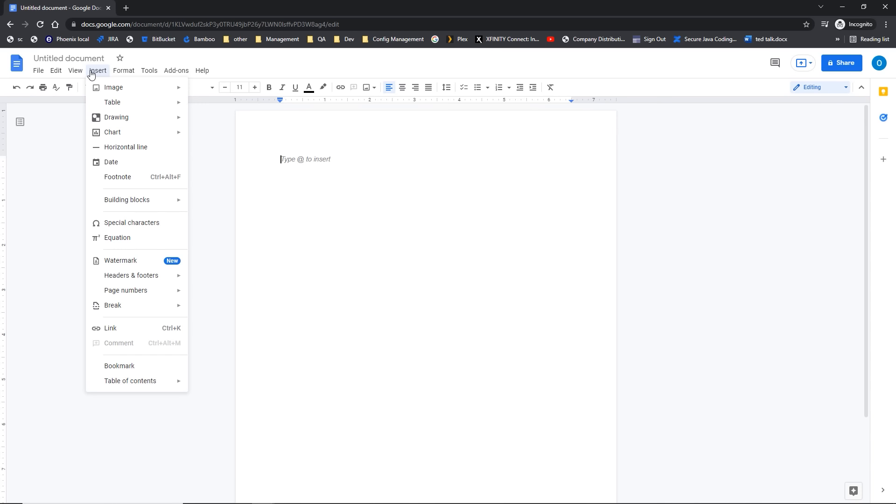
pyautogui.click(125, 75)
pyautogui.click(126, 75)
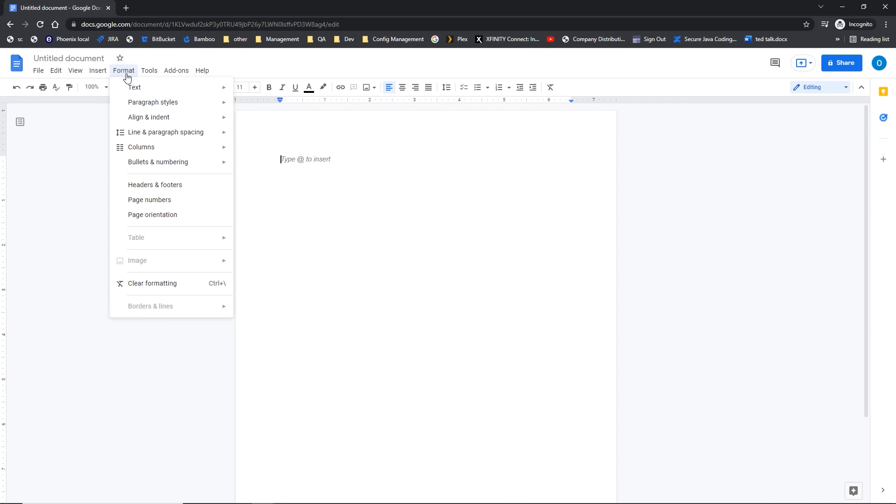
pyautogui.click(145, 186)
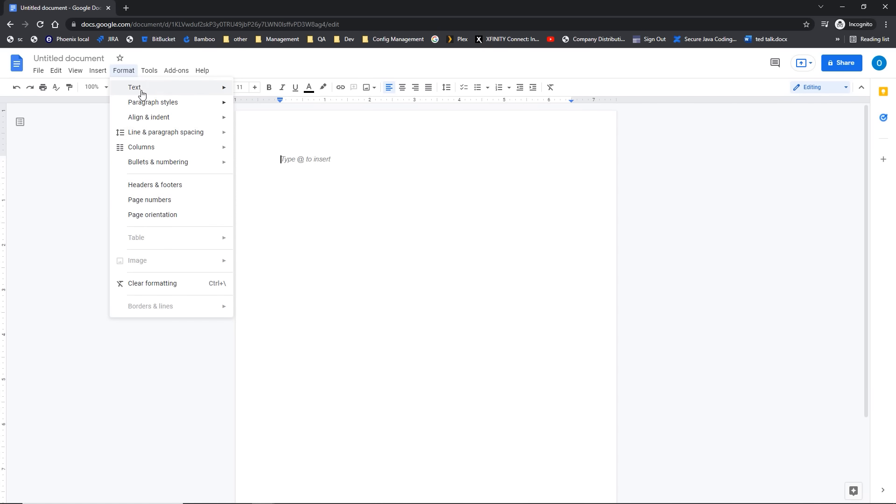
pyautogui.click(149, 75)
pyautogui.click(150, 76)
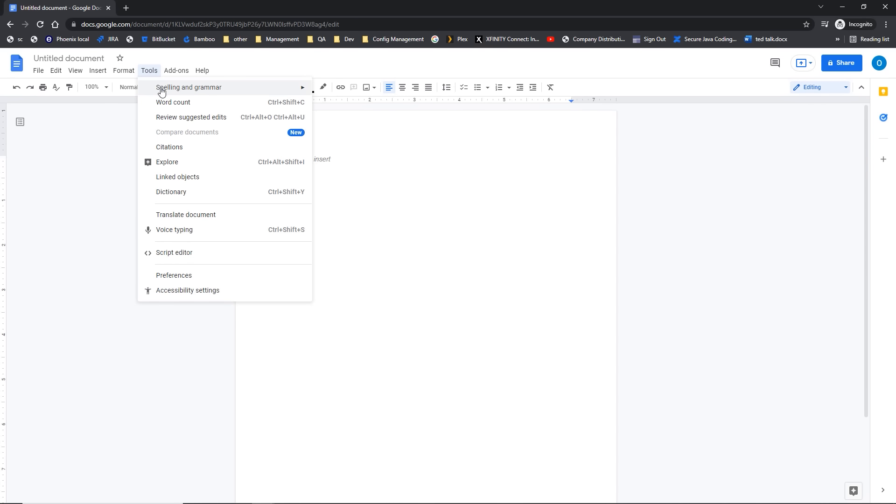
pyautogui.click(161, 91)
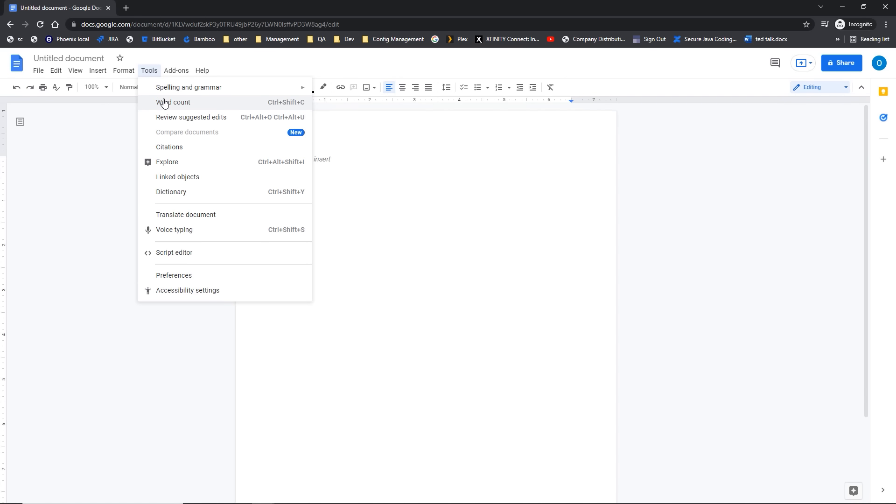
pyautogui.press('ctrl')
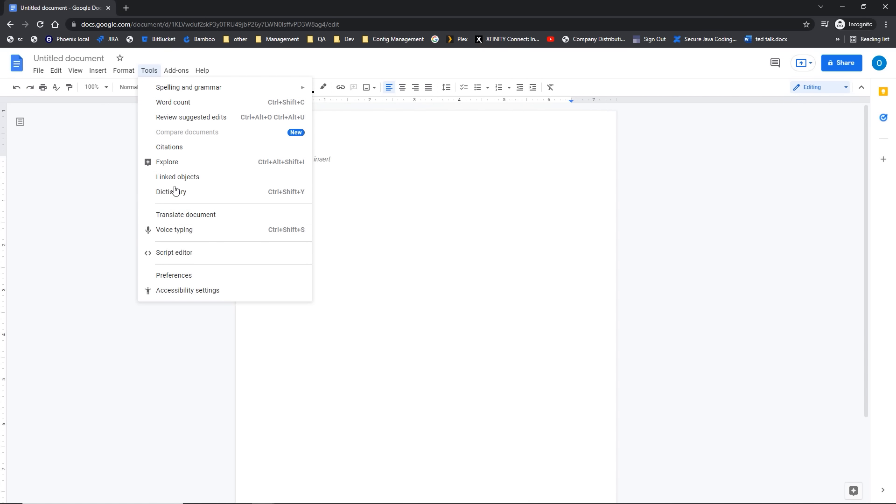
pyautogui.click(166, 71)
pyautogui.click(167, 71)
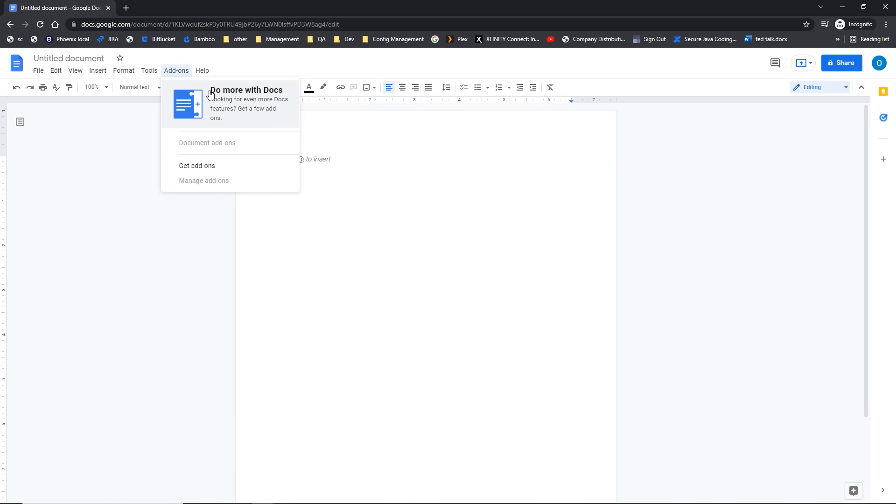
pyautogui.moveTo(195, 70)
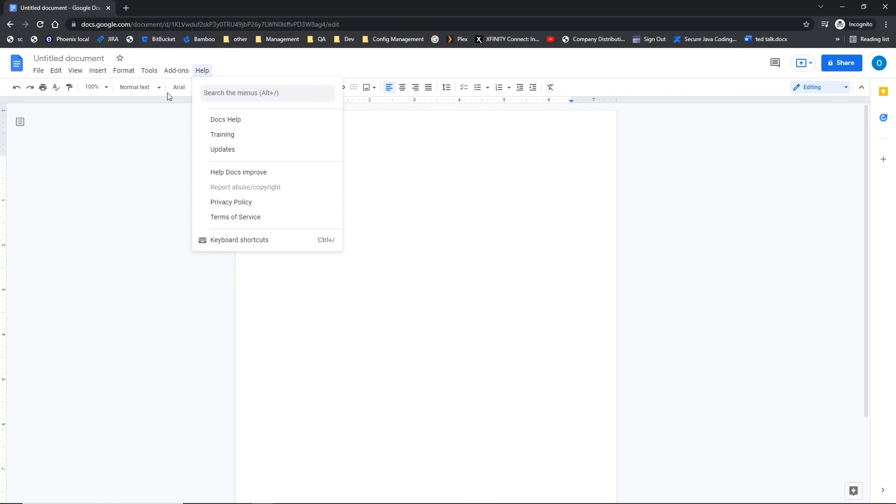
pyautogui.click(113, 191)
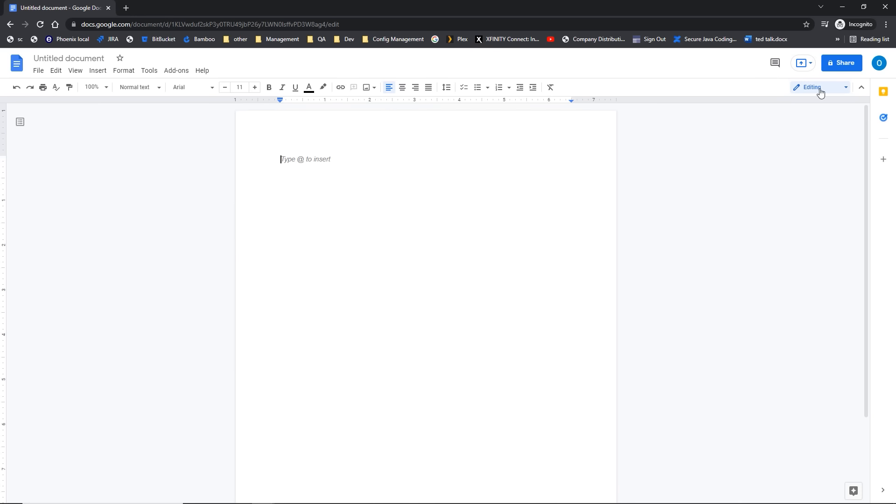
pyautogui.click(861, 93)
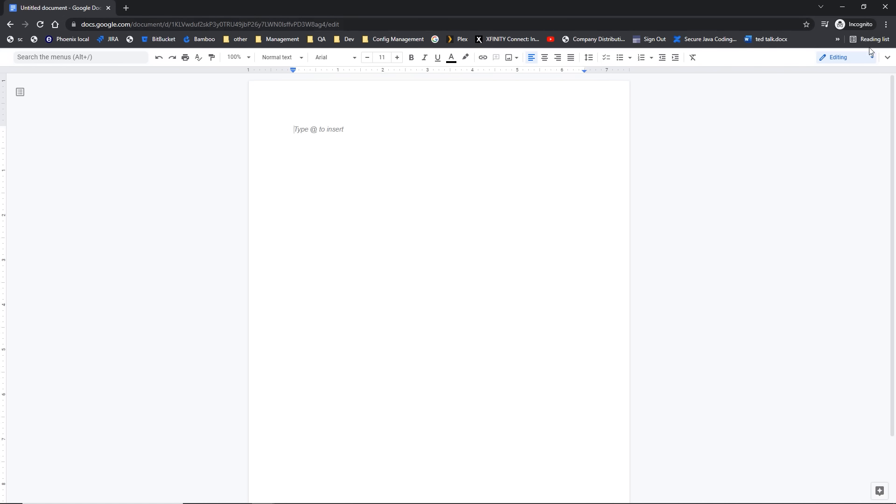
pyautogui.click(884, 61)
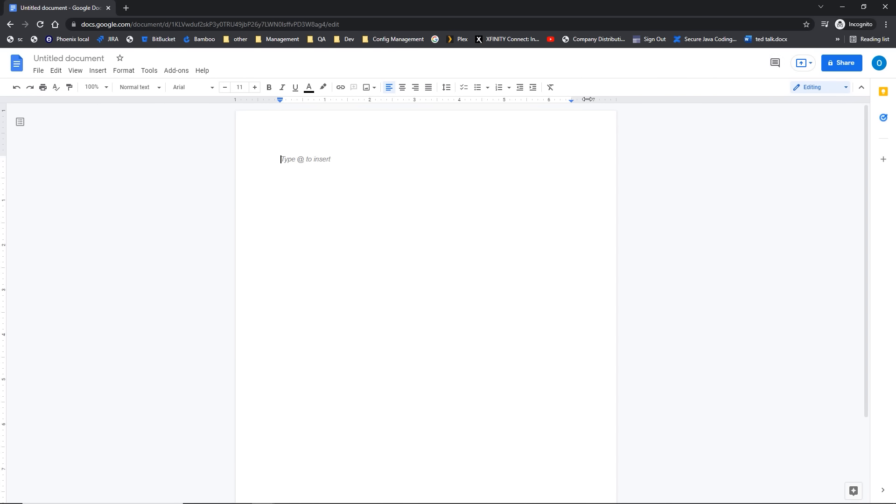
# Step: Rename the Untitled document to 'My File'
pyautogui.click(70, 56)
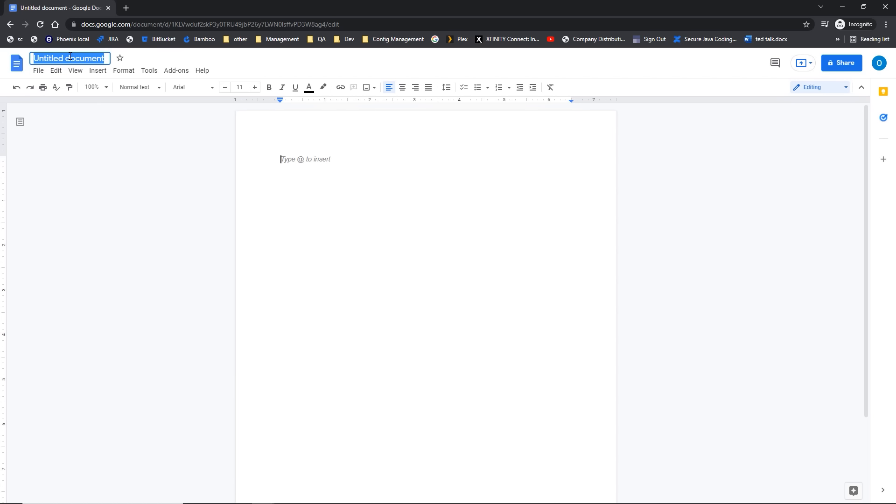
pyautogui.write('My File')
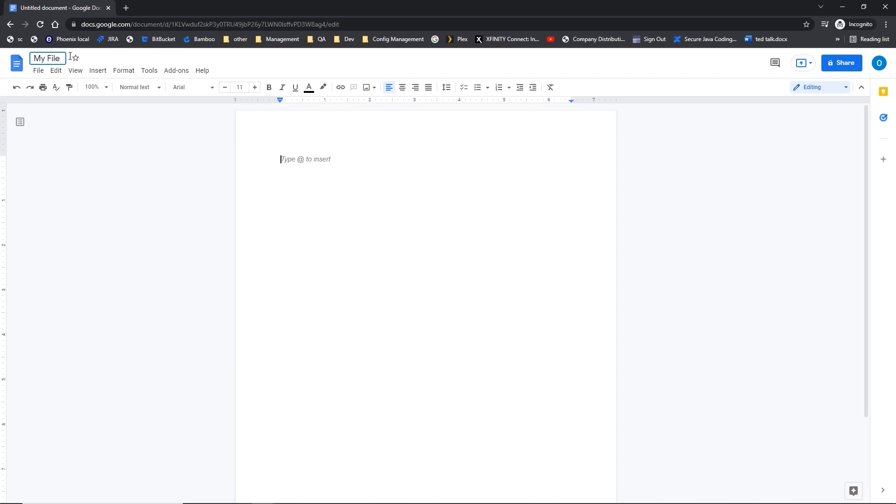
pyautogui.press('Return')
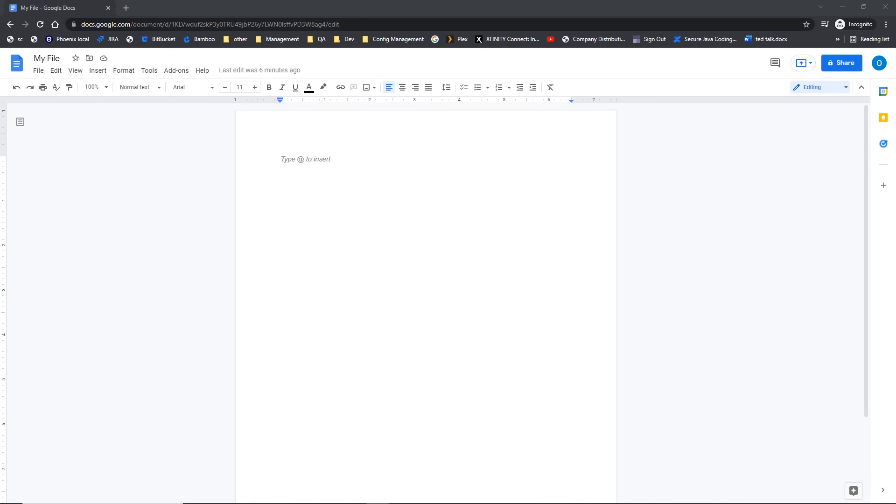
pyautogui.press('ctrl')
# Step: Create a second blank document from File > New > Document
pyautogui.click(43, 71)
pyautogui.moveTo(48, 117)
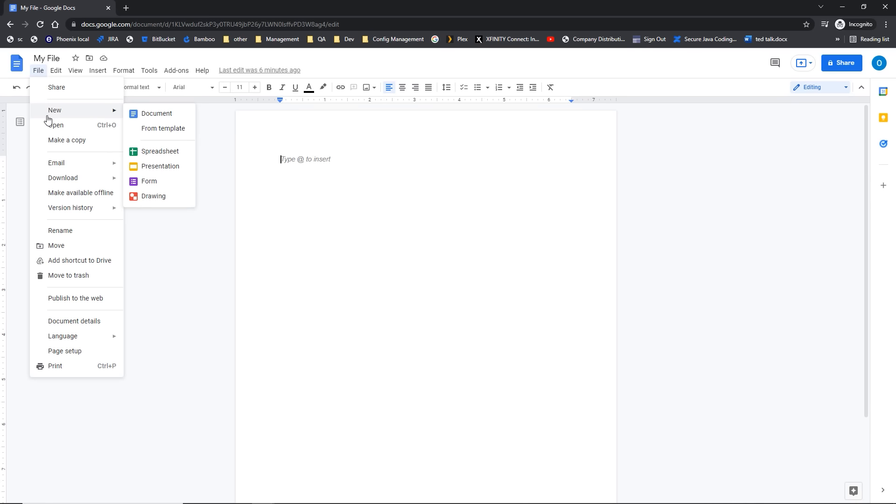
pyautogui.click(148, 116)
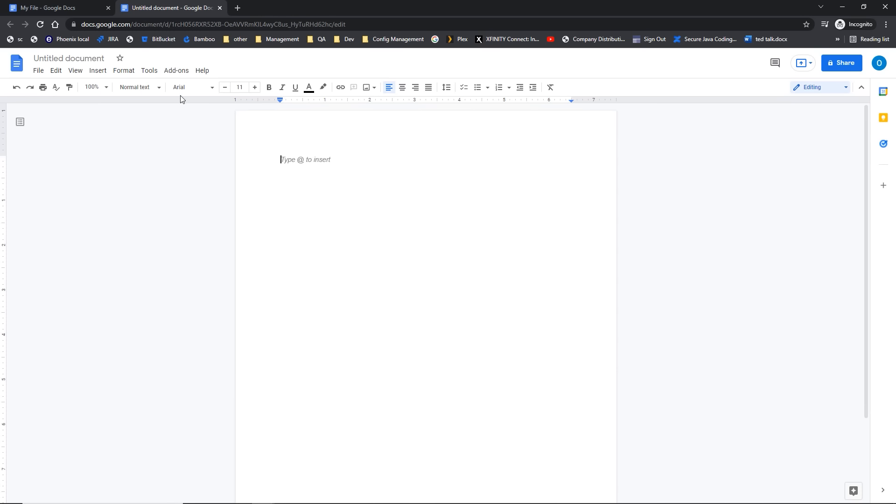
# Step: Find 'print' via the Help menu search and cancel it, then show the Keyboard shortcuts list
pyautogui.click(208, 73)
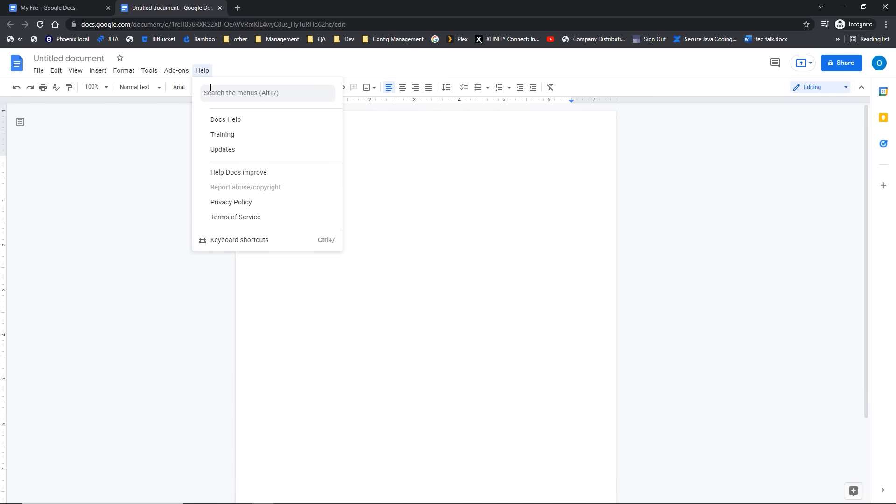
pyautogui.click(212, 93)
pyautogui.click(211, 92)
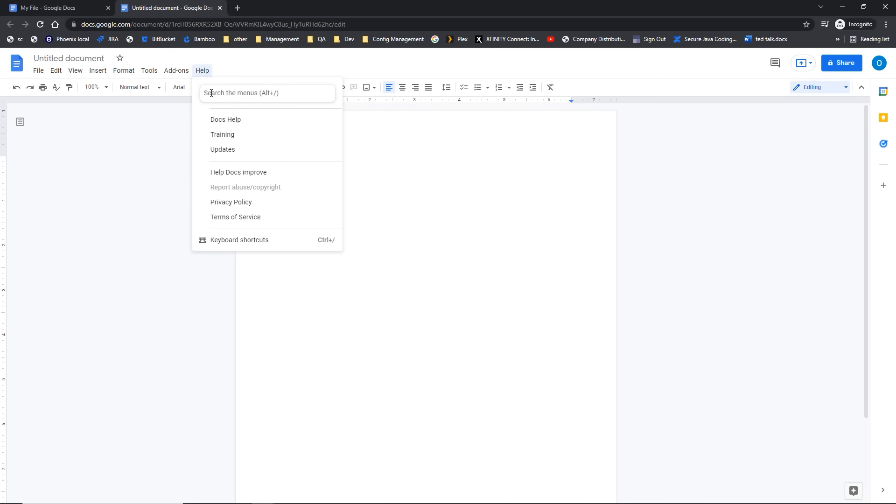
pyautogui.write('print')
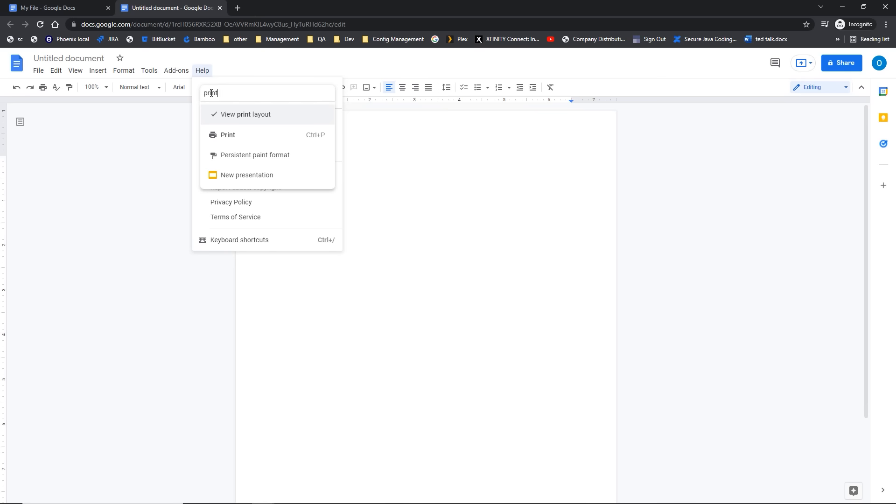
pyautogui.click(230, 144)
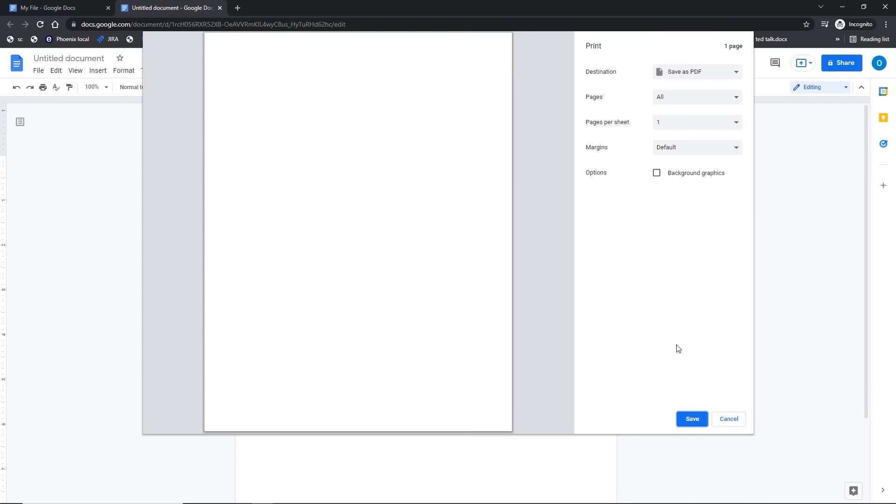
pyautogui.click(725, 421)
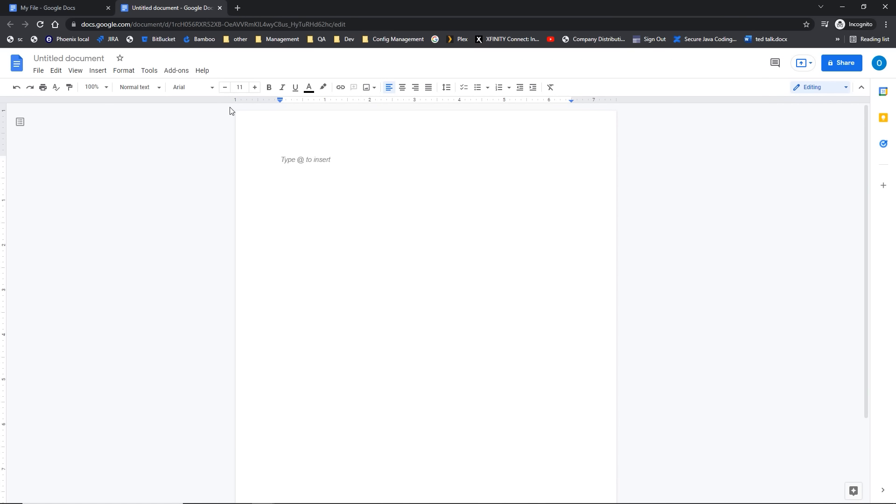
pyautogui.click(202, 73)
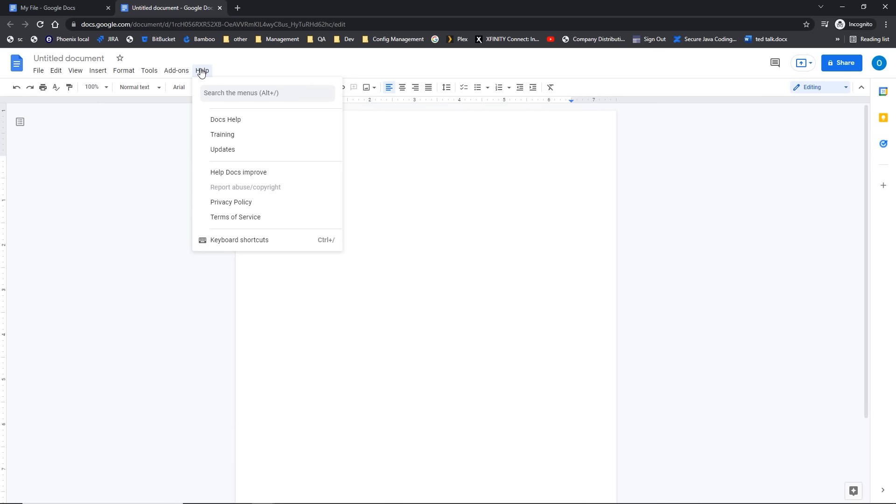
pyautogui.click(244, 241)
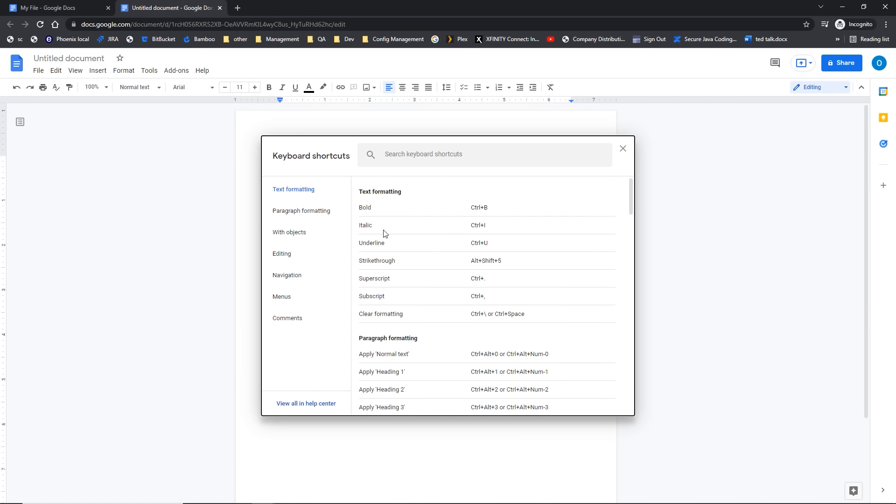
# Step: Scroll down to the Paragraph formatting and Editing shortcuts, then close the shortcuts list
pyautogui.scroll(-5, 369, 317)
pyautogui.scroll(-3, 368, 319)
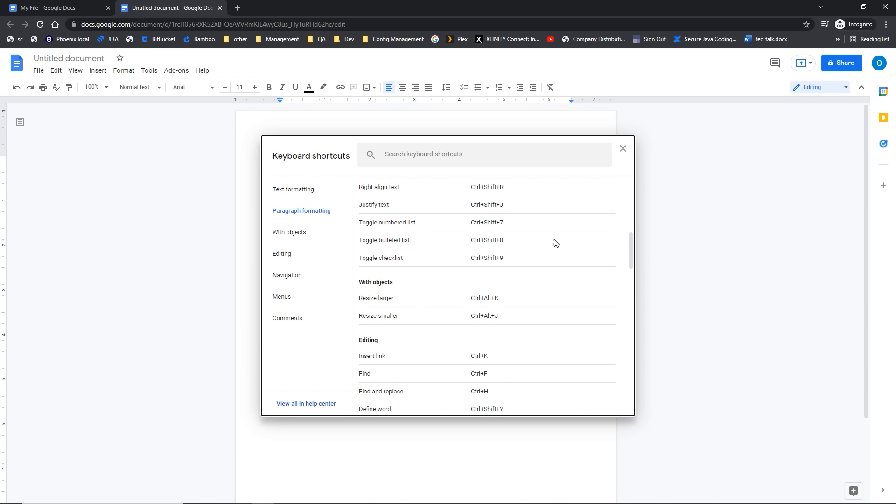
pyautogui.click(623, 149)
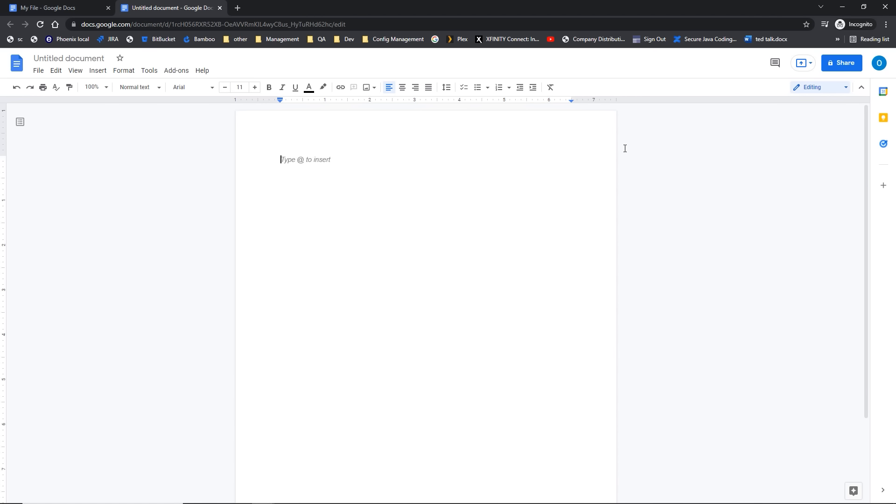
# Step: Search Docs Help for 'copy information', read the suggested article, and close the Help panel
pyautogui.click(204, 76)
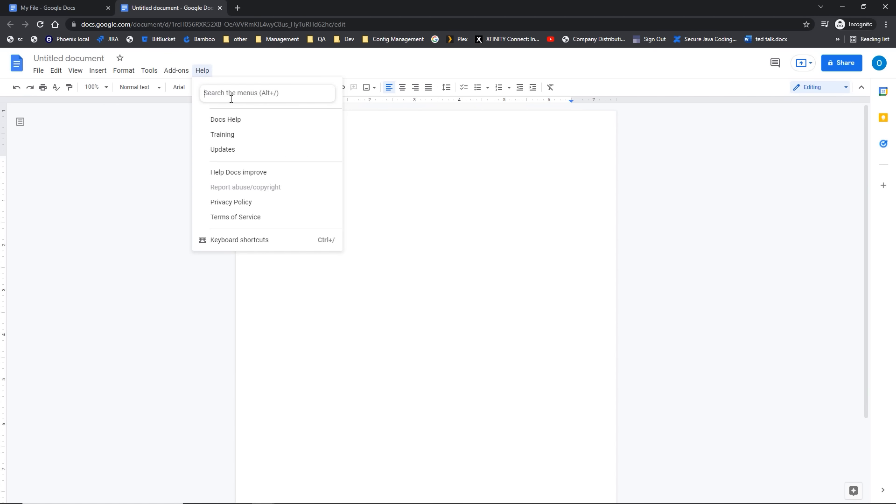
pyautogui.click(243, 122)
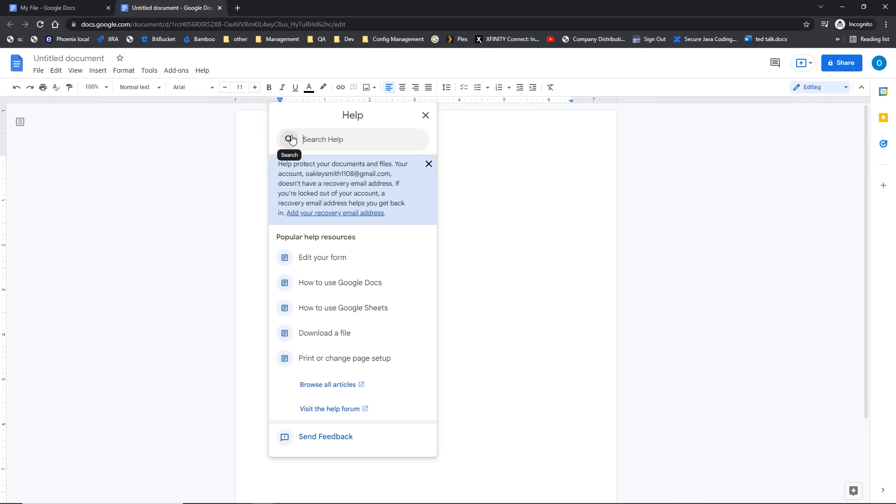
pyautogui.write('copy information')
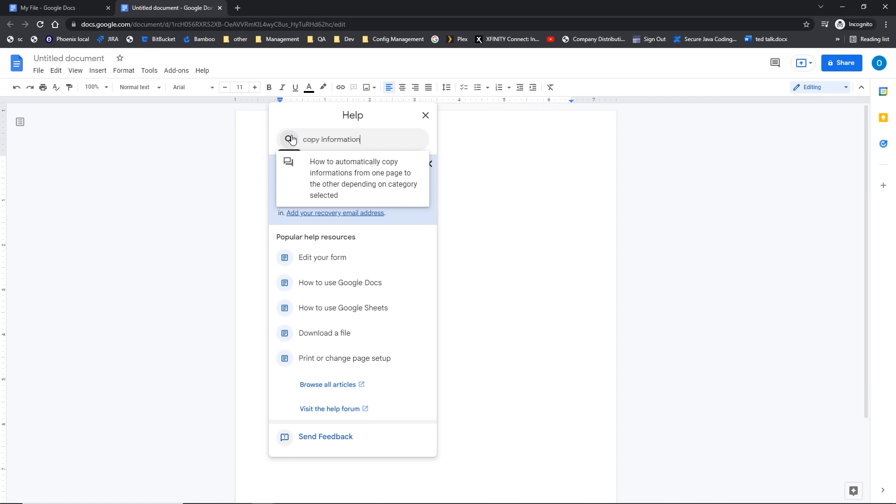
pyautogui.click(317, 178)
pyautogui.scroll(-5, 342, 233)
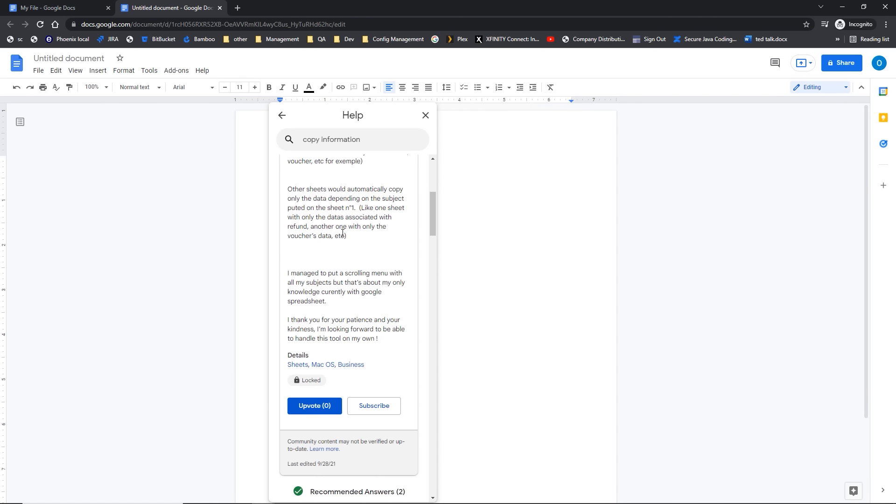
pyautogui.scroll(-4, 342, 232)
pyautogui.click(425, 116)
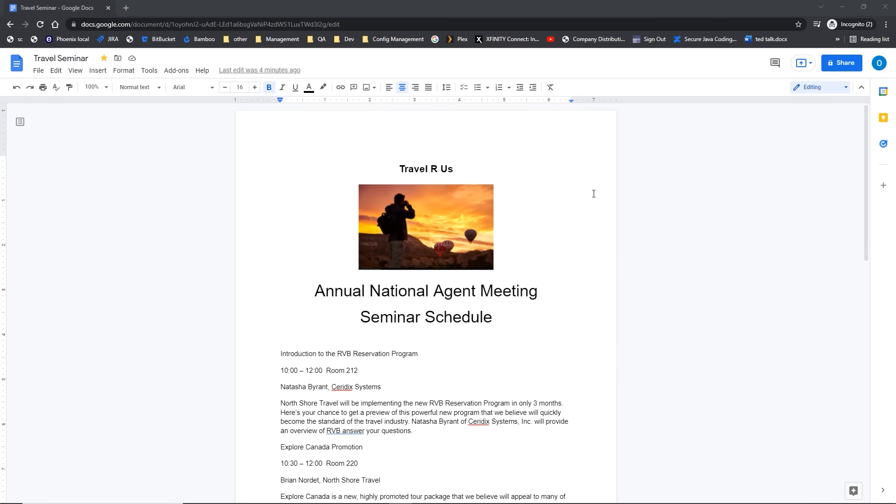
pyautogui.moveTo(866, 228); pyautogui.dragTo(846, 257)
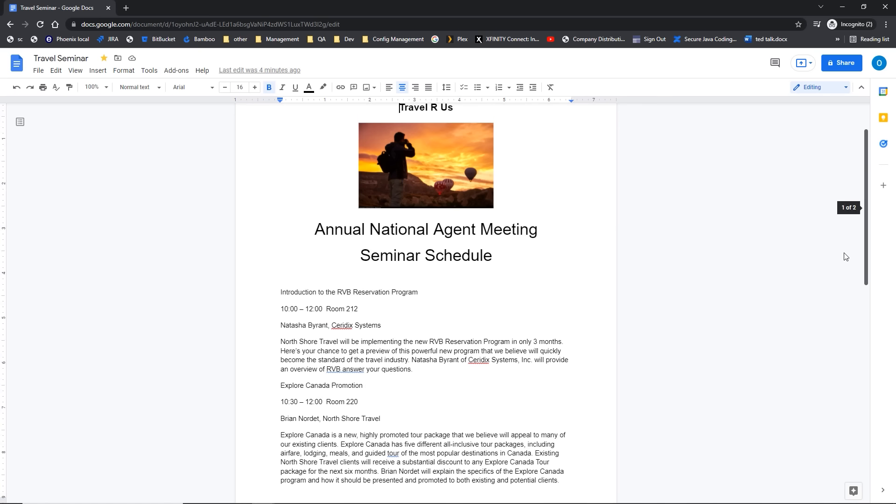
pyautogui.scroll(-5, 845, 256)
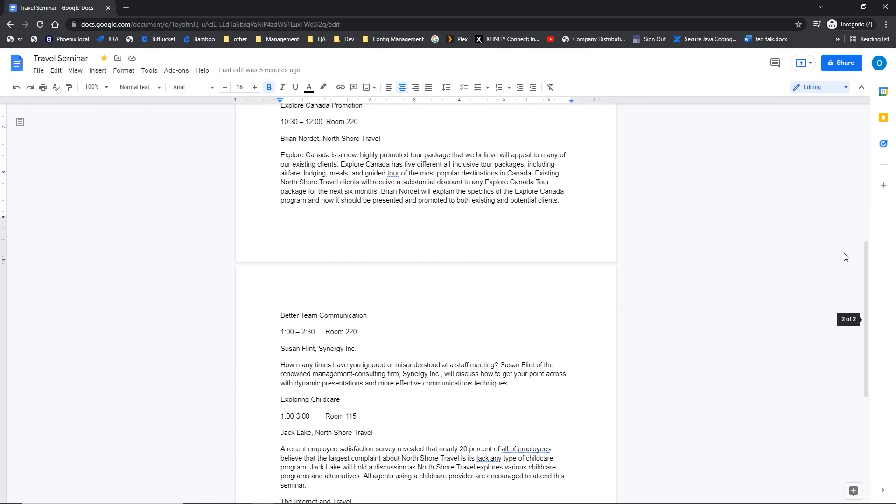
pyautogui.scroll(7, 846, 257)
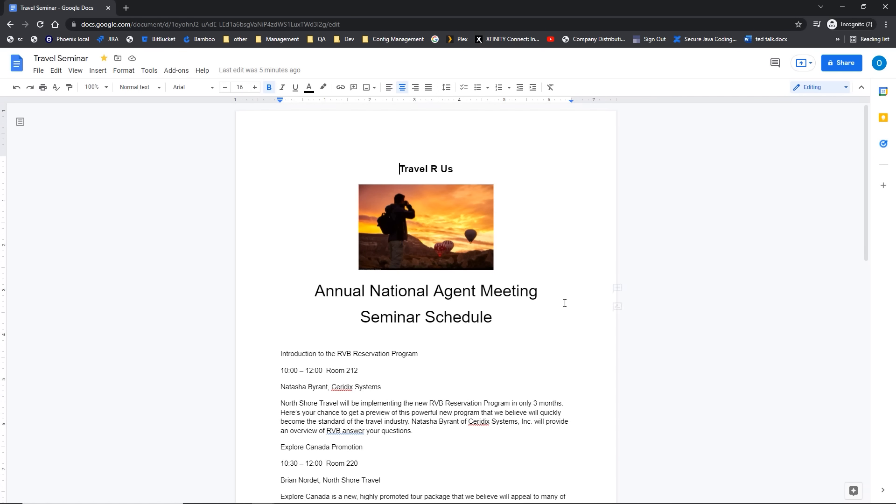
pyautogui.click(496, 316)
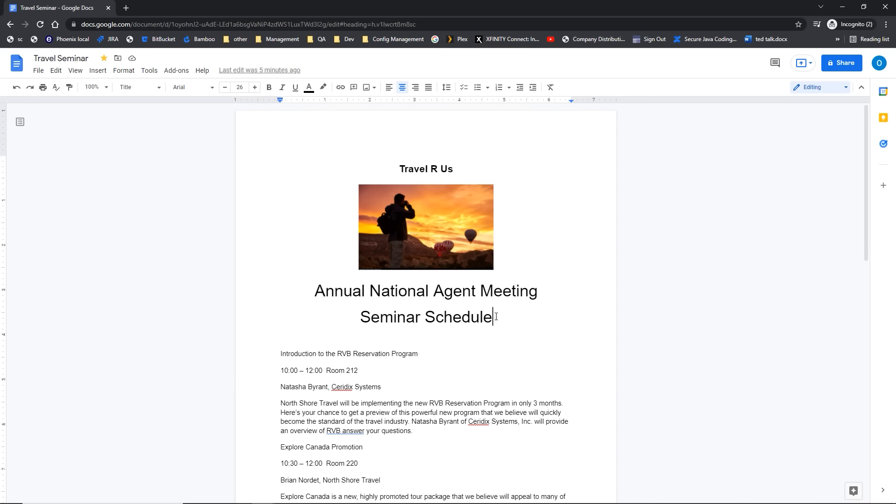
pyautogui.hotkey('ctrl', 'Home')
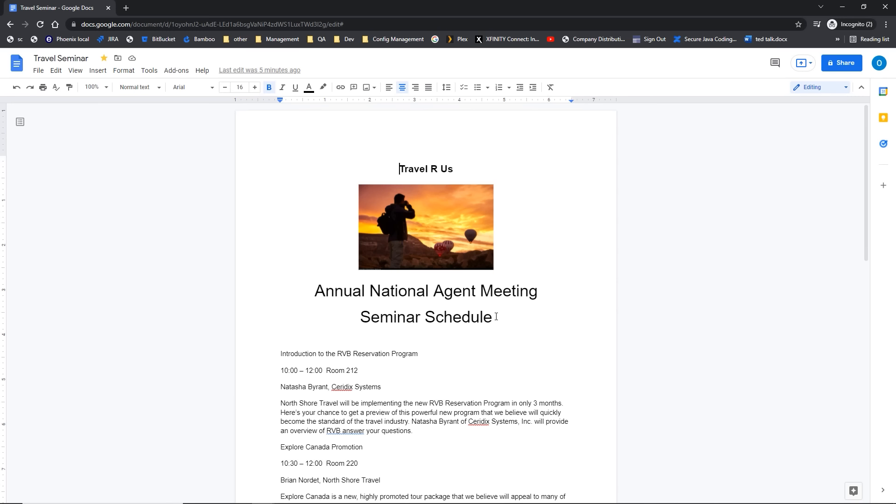
pyautogui.hotkey('ctrl', 'End')
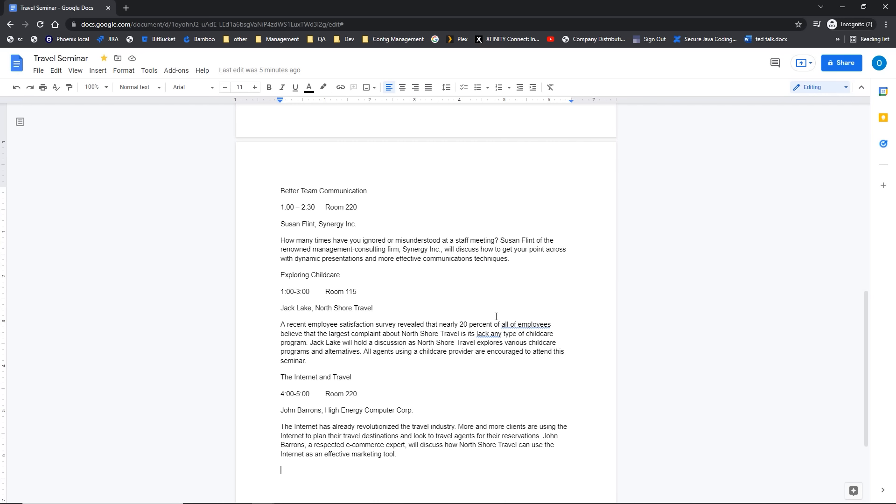
pyautogui.hotkey('ctrl', 'Home')
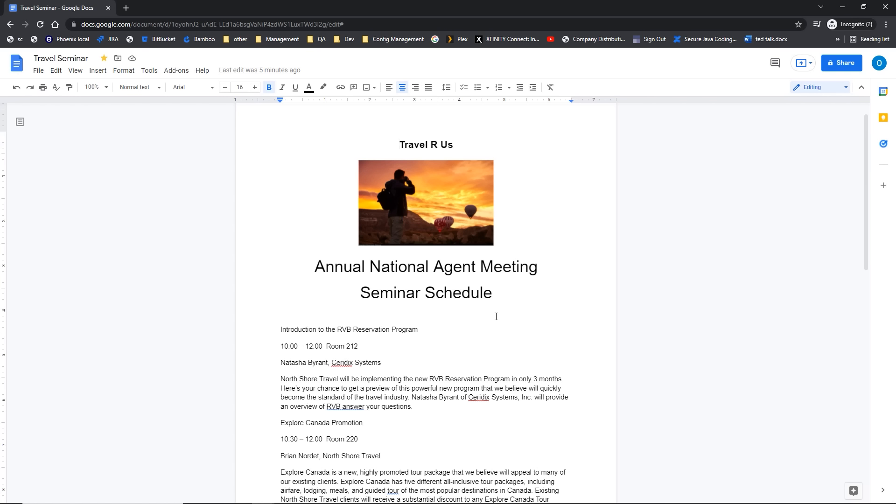
# Step: Append '2022' to the 'Seminar Schedule' title
pyautogui.click(492, 293)
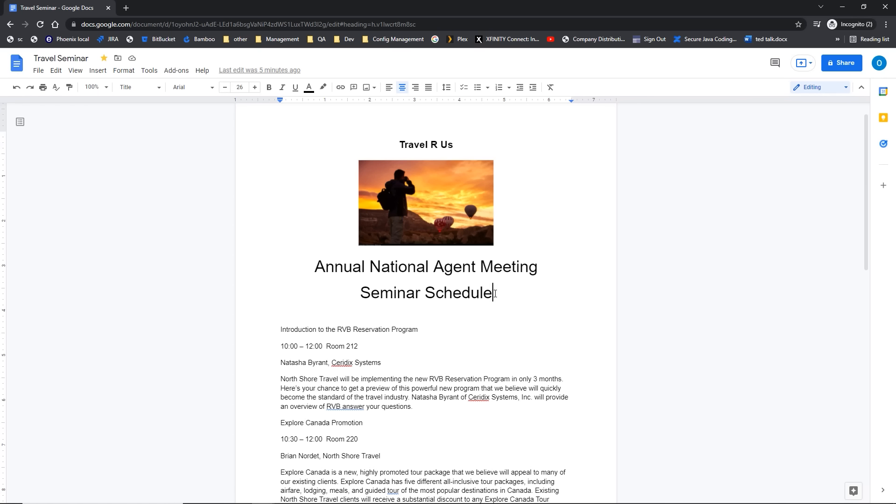
pyautogui.write('20')
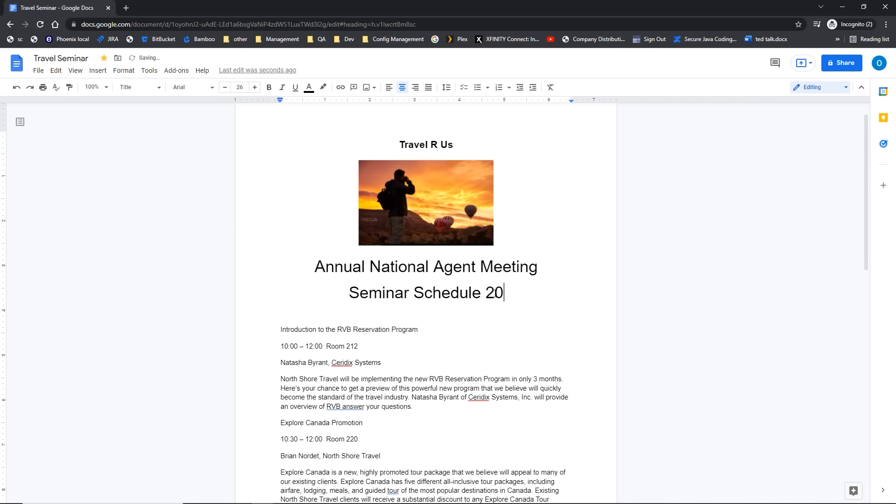
pyautogui.write('22')
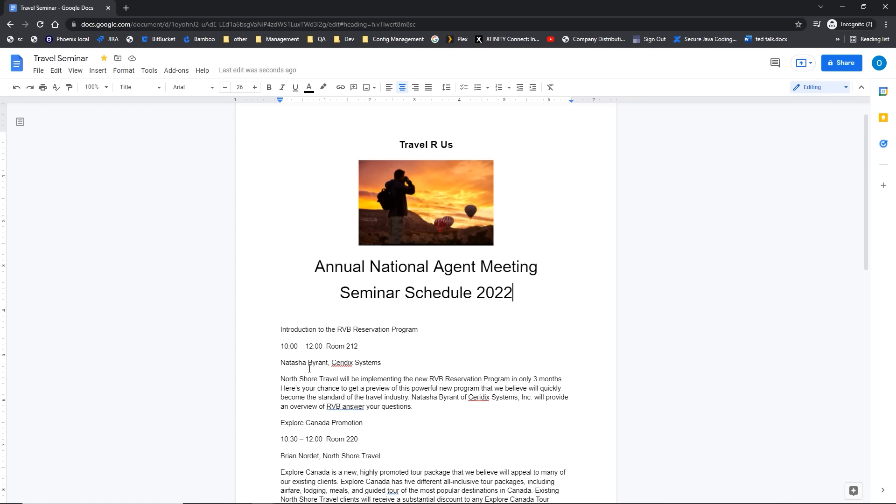
# Step: Replace 'Ceridix' with 'Automix' and add 'and Railway Tour' after Explore Canada Promotion
pyautogui.doubleClick(342, 363)
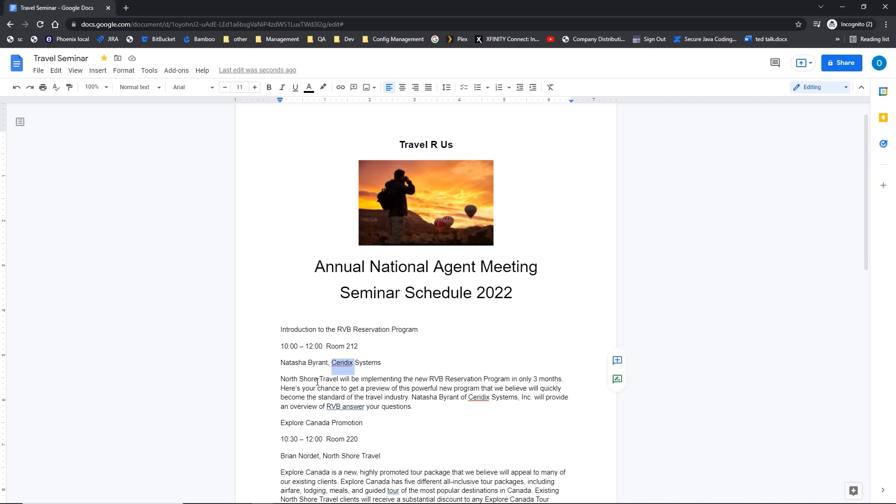
pyautogui.write('Automix')
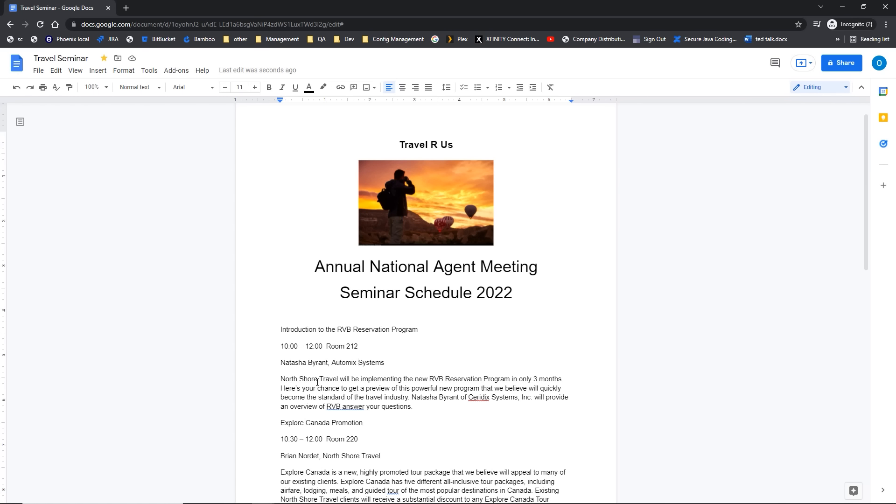
pyautogui.click(365, 423)
pyautogui.write('and Railway Tour')
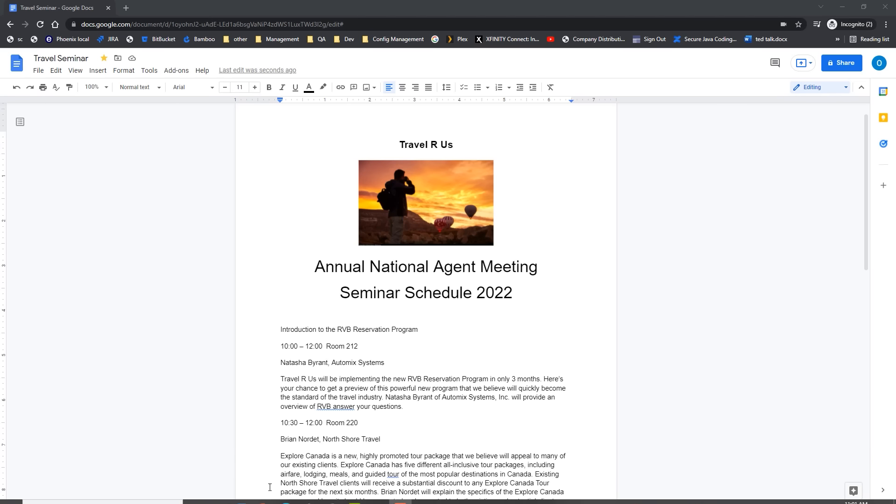
pyautogui.click(386, 398)
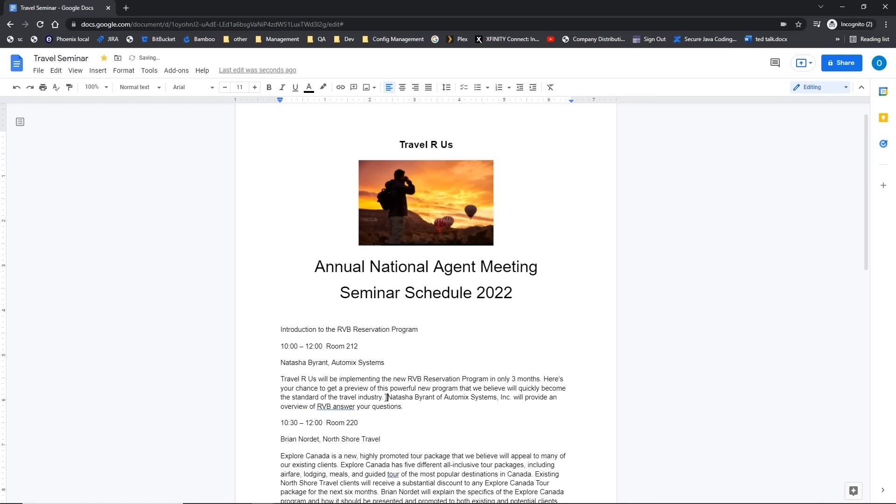
# Step: Start voice typing from Tools, move its panel aside, and keep the language at English (US)
pyautogui.click(149, 71)
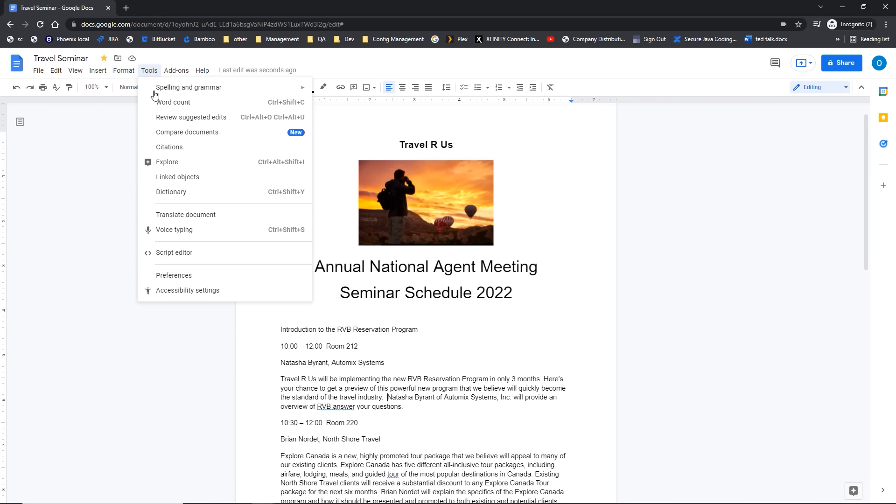
pyautogui.click(188, 232)
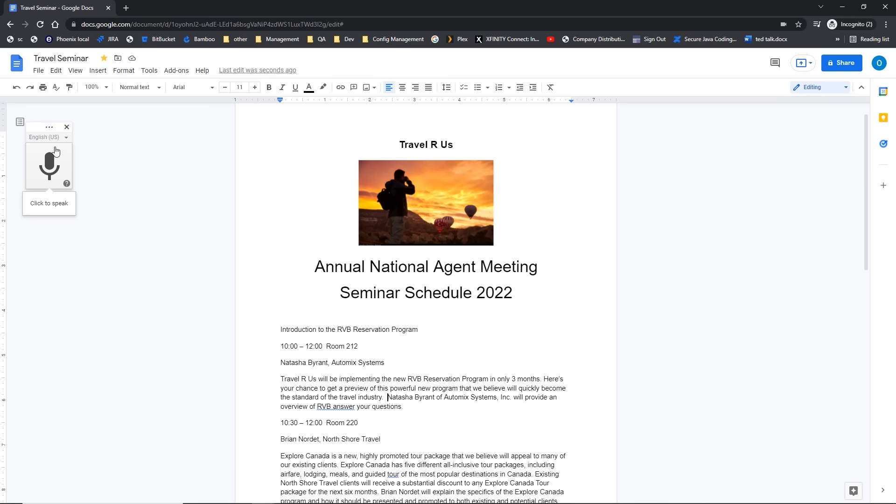
pyautogui.moveTo(38, 126); pyautogui.dragTo(699, 132)
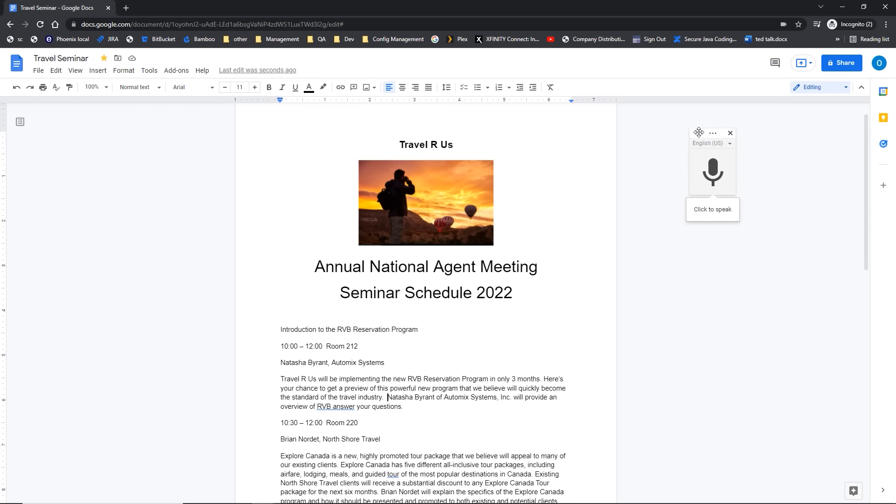
pyautogui.click(731, 144)
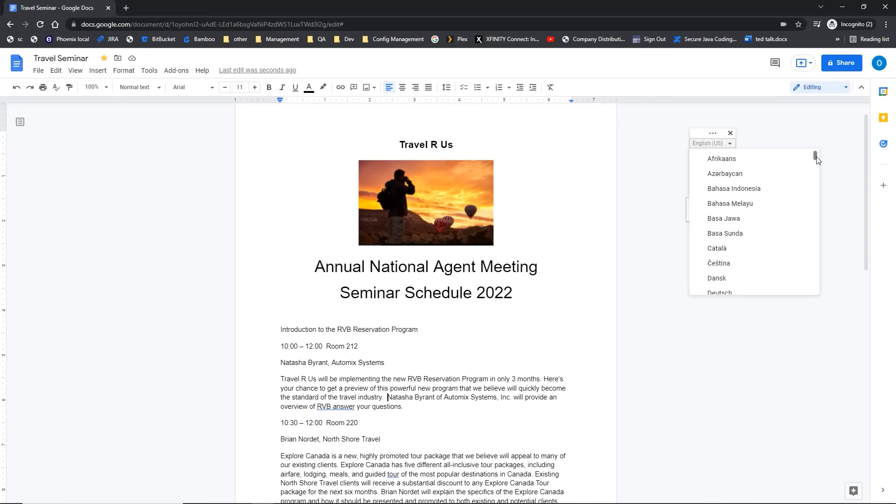
pyautogui.moveTo(816, 160); pyautogui.dragTo(800, 153)
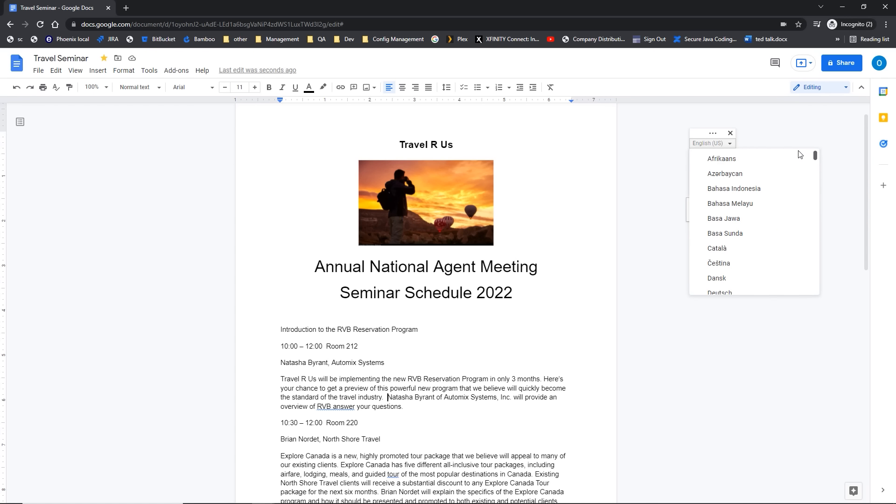
pyautogui.click(765, 126)
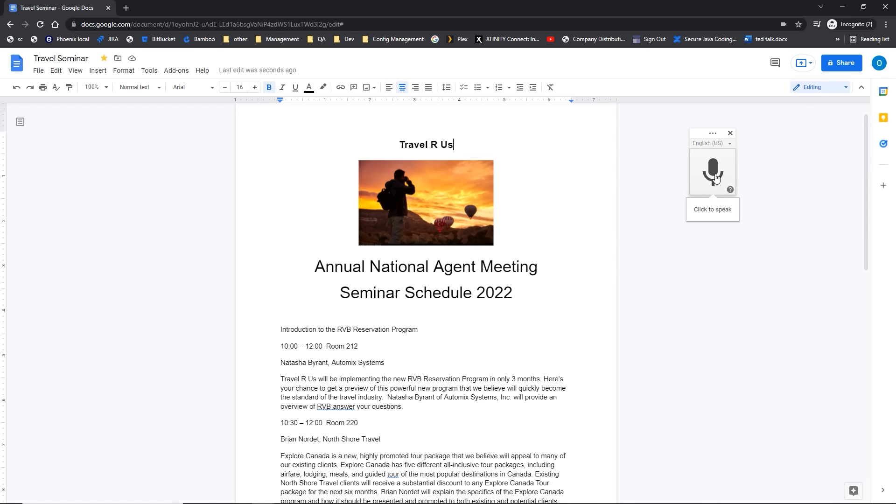
pyautogui.press('ctrl')
pyautogui.press('ctrl')
# Step: Dictate a sentence after 'industry.' about users controlling their information and updating accounts automatically
pyautogui.click(386, 398)
pyautogui.click(712, 172)
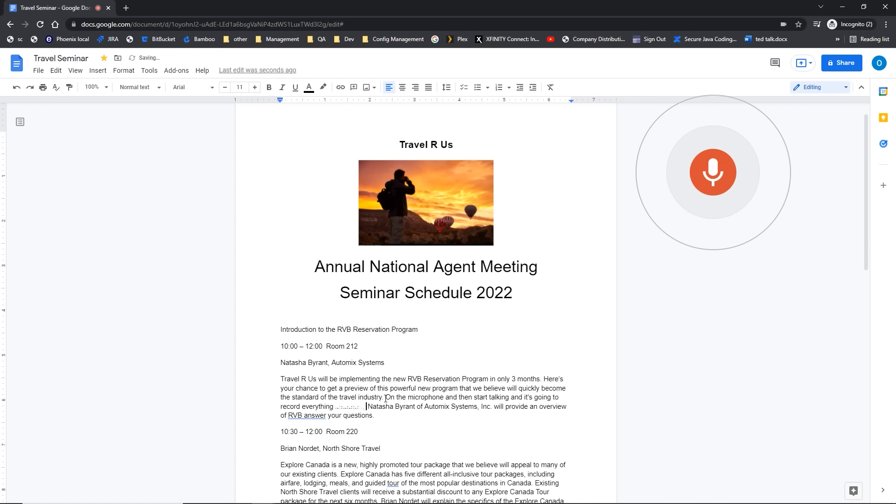
pyautogui.moveTo(387, 398); pyautogui.dragTo(367, 406)
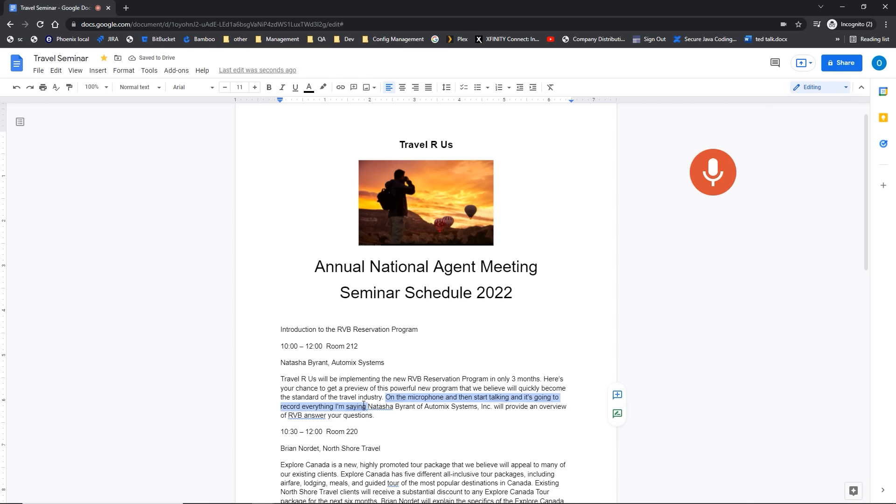
pyautogui.press('BackSpace')
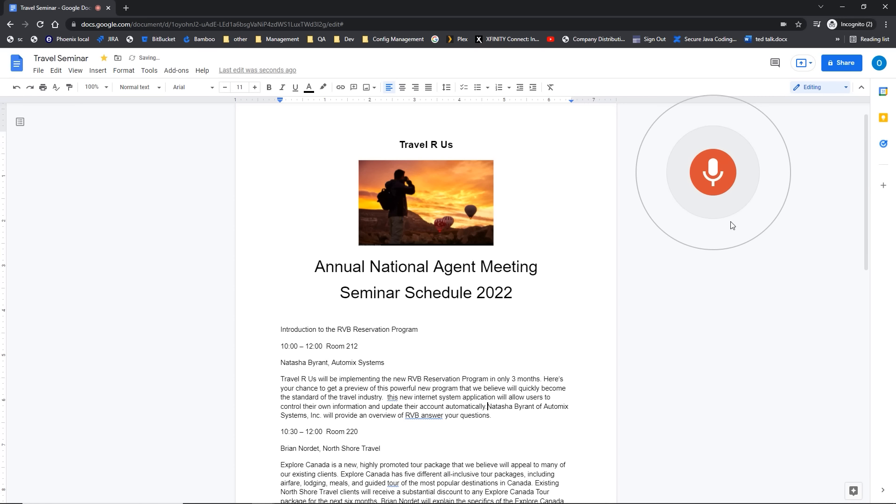
pyautogui.click(718, 179)
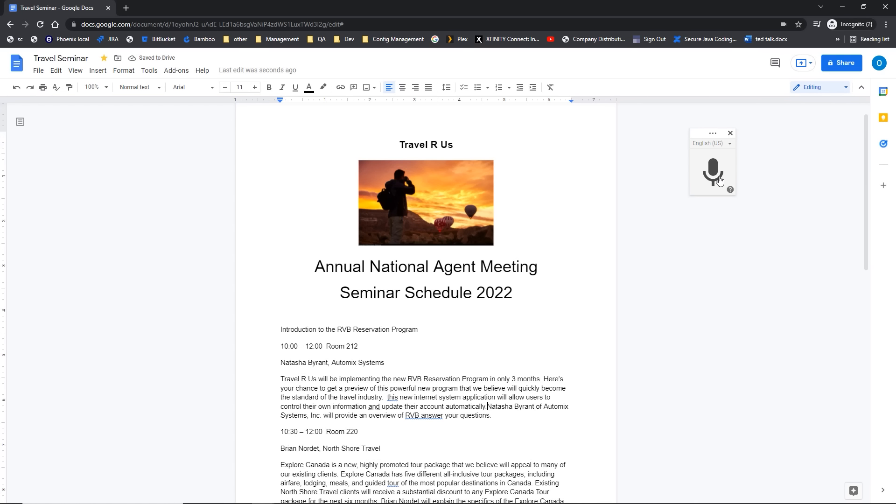
pyautogui.moveTo(385, 398); pyautogui.dragTo(488, 407)
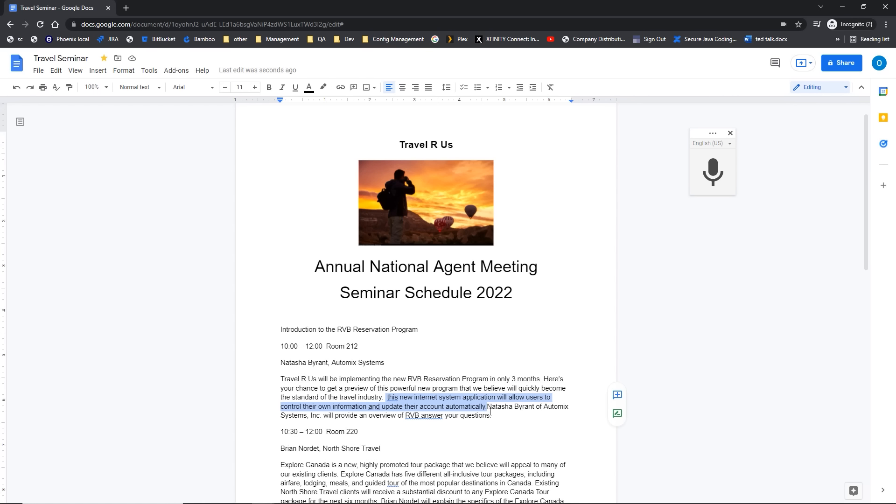
pyautogui.click(488, 408)
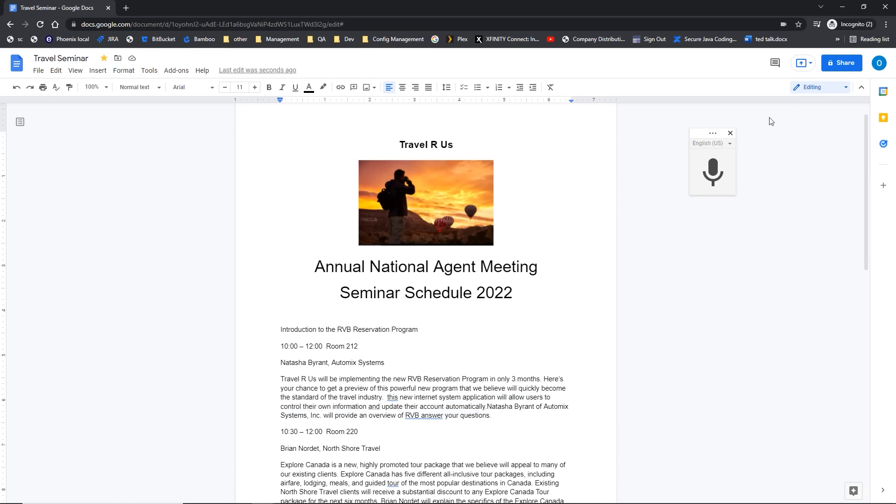
# Step: Dictate a sentence about hearing from the organization's president, then close the voice typing widget
pyautogui.click(717, 172)
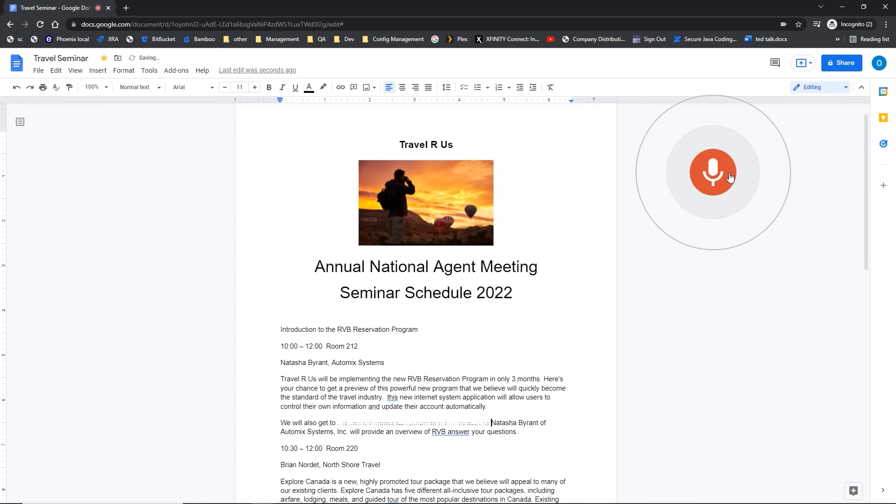
pyautogui.click(731, 177)
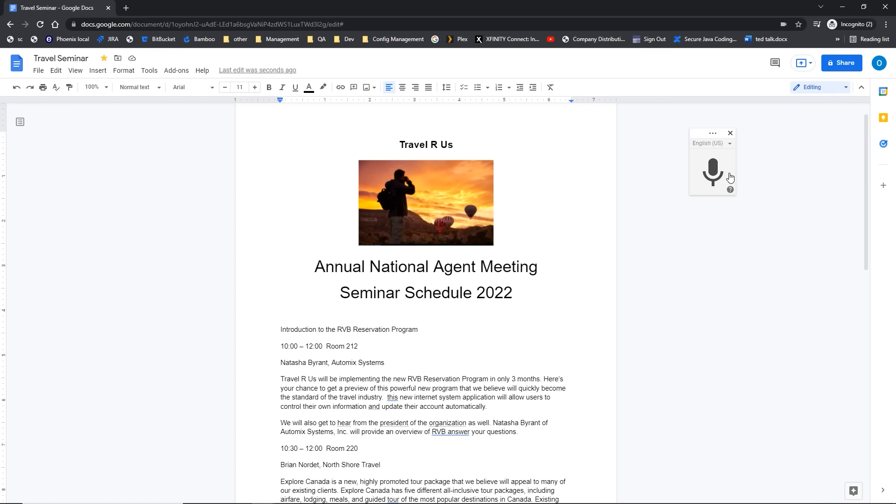
pyautogui.click(731, 134)
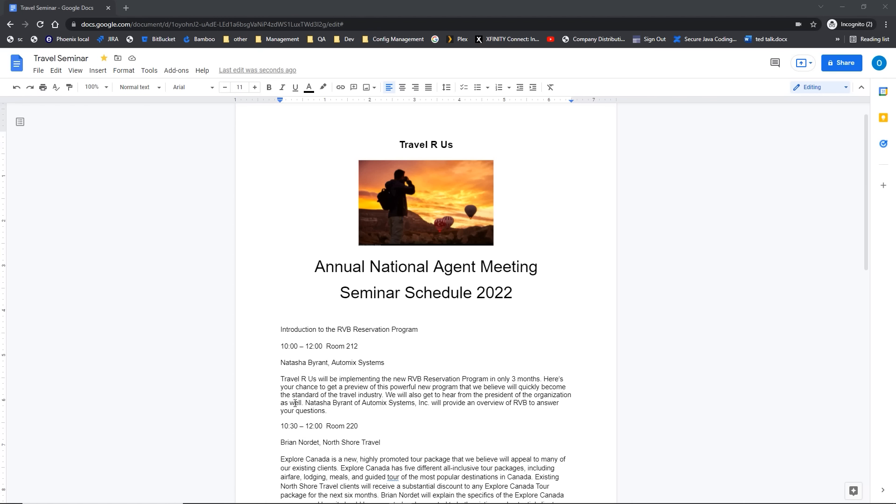
# Step: Put the cursor at the start of 'Travel R Us will be…' and show the line spacing options
pyautogui.click(282, 379)
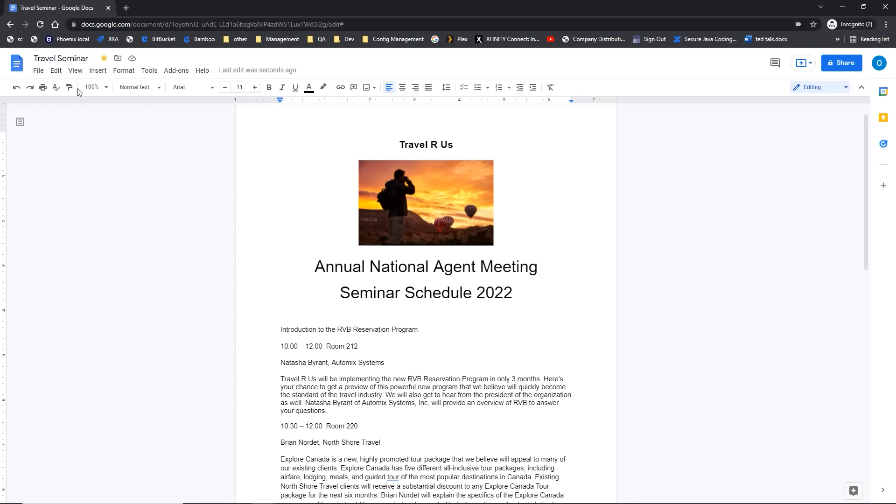
pyautogui.click(446, 89)
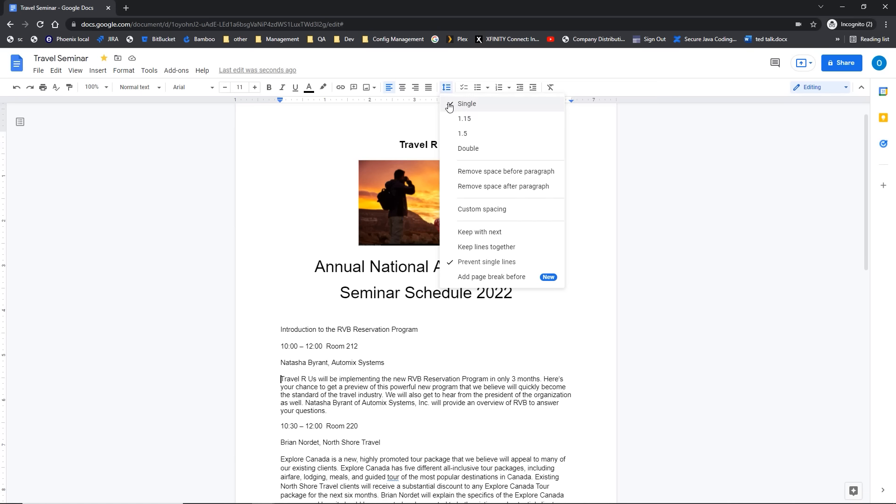
# Step: Try double spacing on the Travel R Us paragraph, then settle on 1.5 line spacing
pyautogui.click(460, 148)
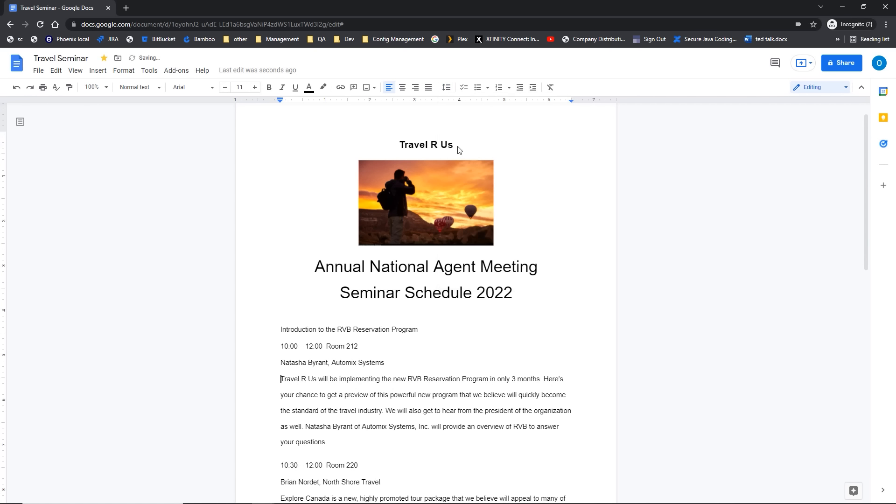
pyautogui.click(448, 87)
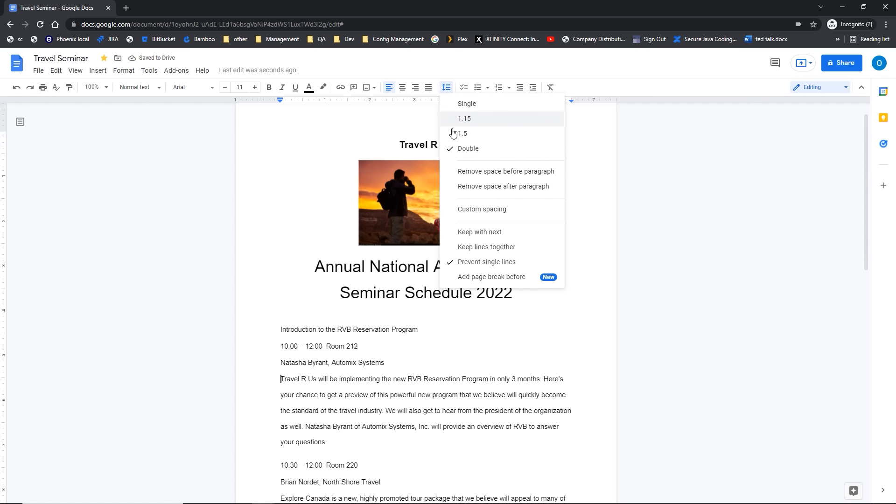
pyautogui.click(473, 232)
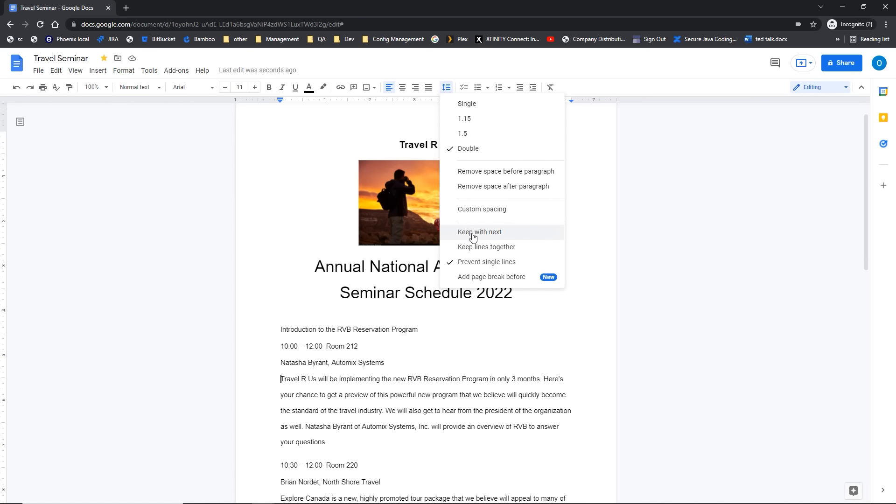
pyautogui.click(471, 262)
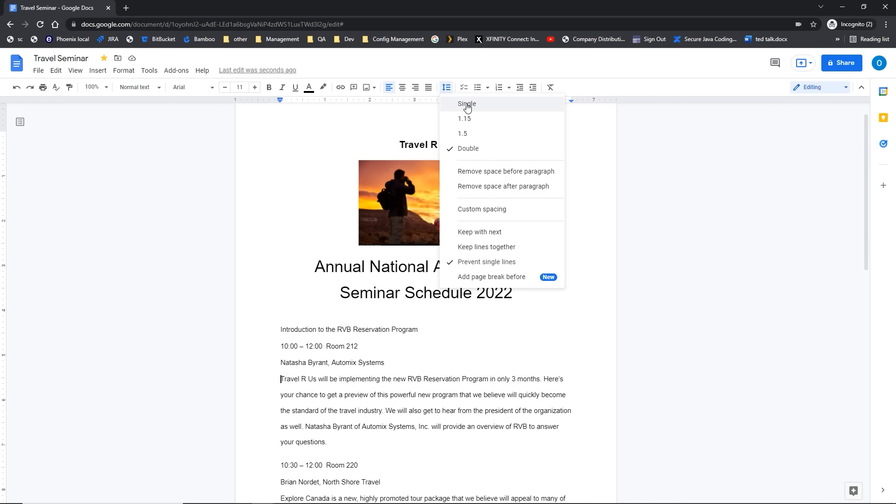
pyautogui.click(466, 136)
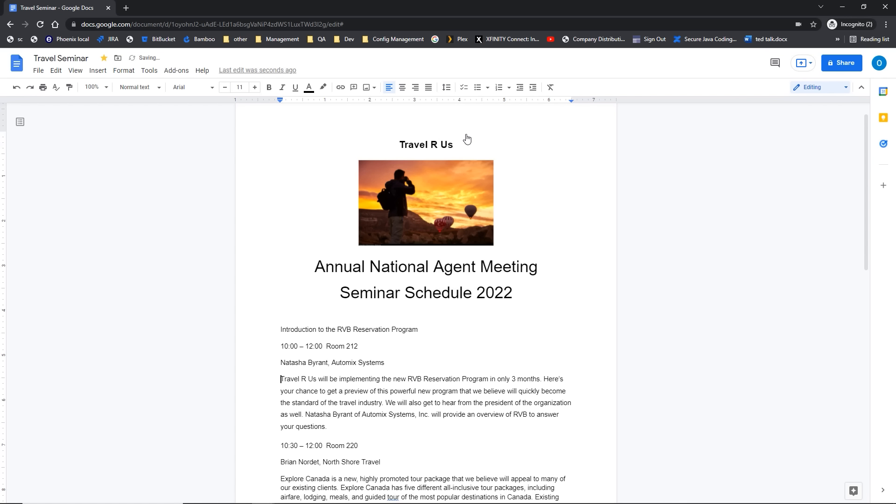
pyautogui.click(446, 89)
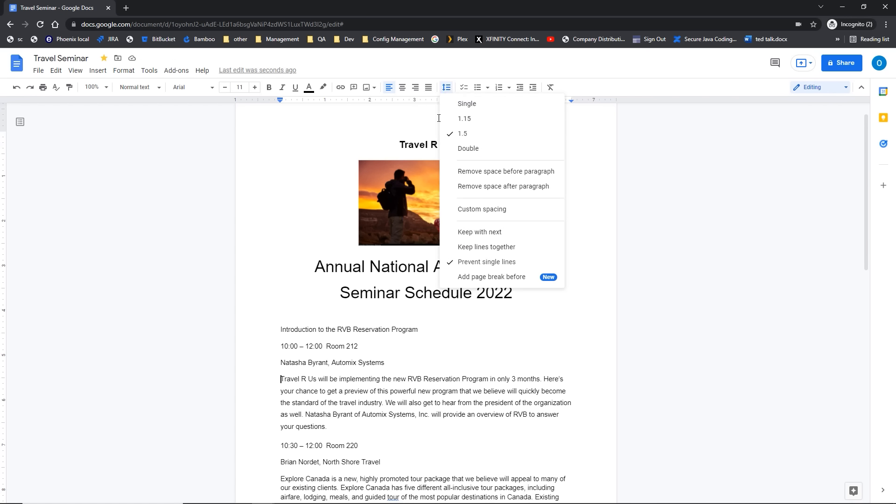
# Step: Use Custom spacing to change space before and after from 12 pt to 6 pt
pyautogui.click(480, 209)
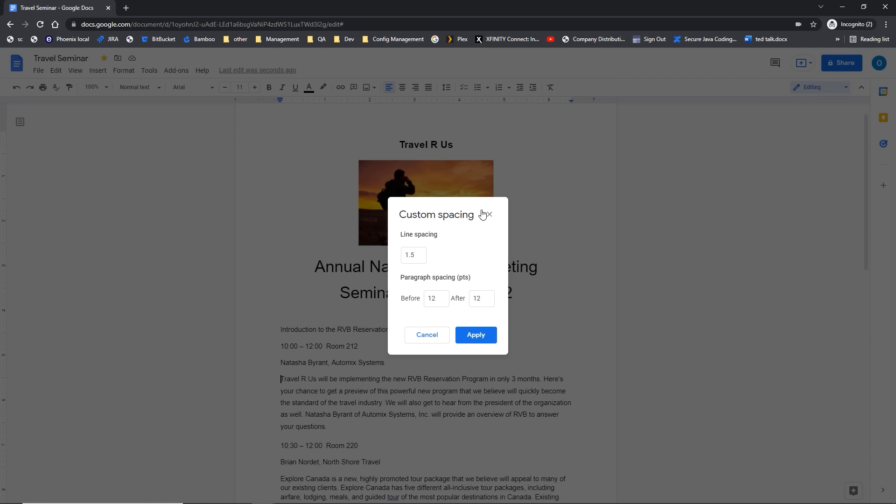
pyautogui.click(417, 253)
pyautogui.click(437, 298)
pyautogui.moveTo(444, 299); pyautogui.dragTo(425, 300)
pyautogui.write('6')
pyautogui.moveTo(481, 300); pyautogui.dragTo(468, 301)
pyautogui.write('6')
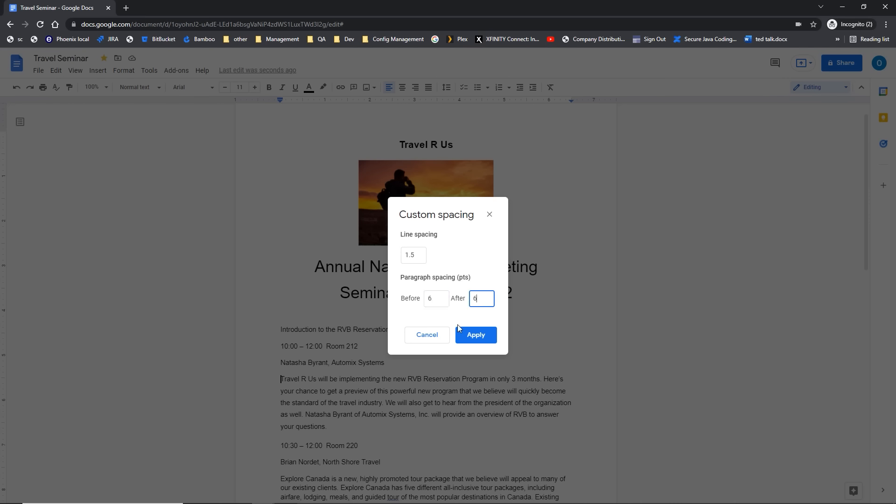
pyautogui.click(466, 335)
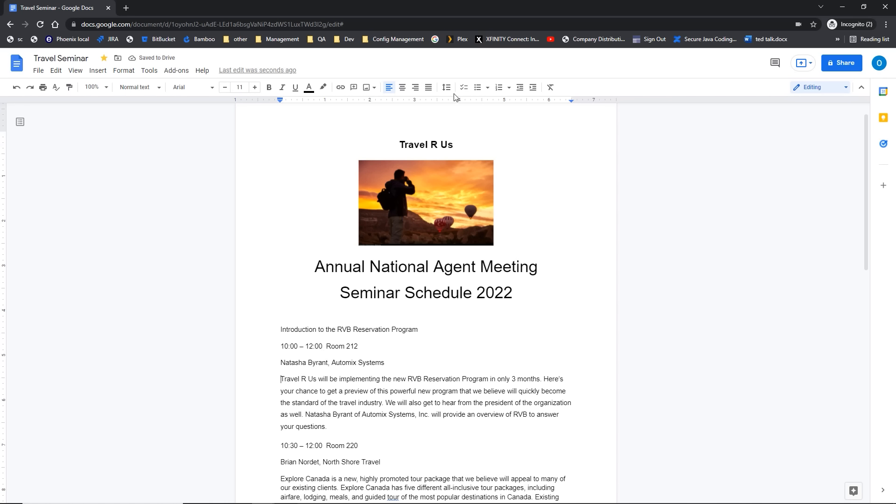
pyautogui.click(388, 91)
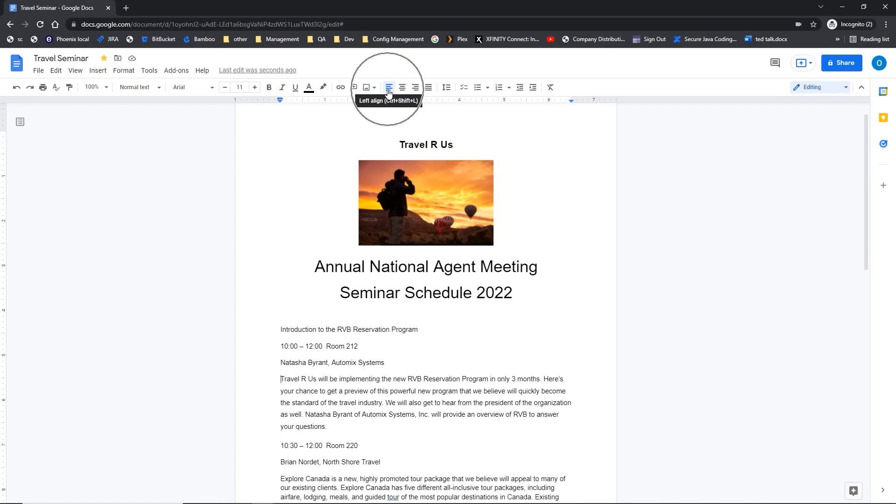
pyautogui.click(402, 91)
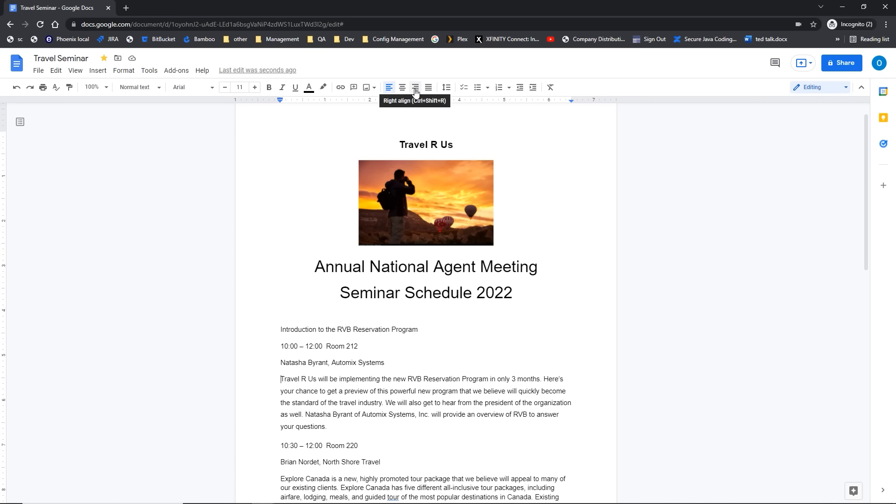
pyautogui.press('ctrl')
pyautogui.click(416, 92)
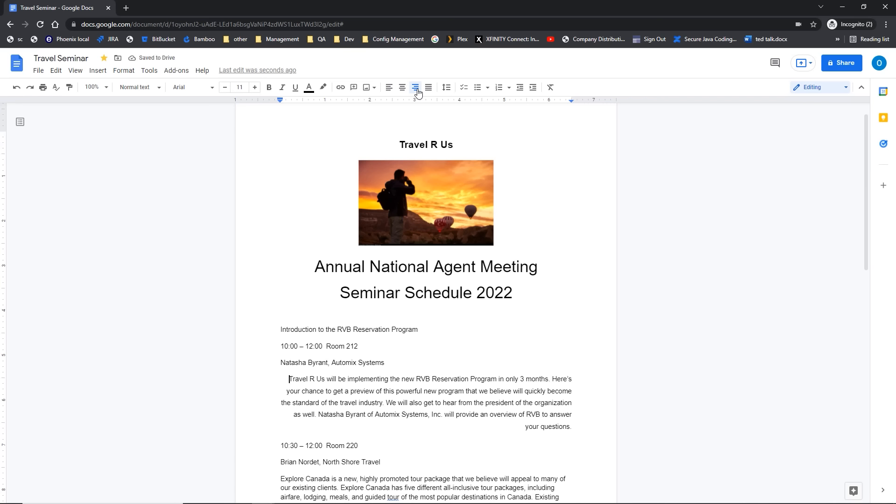
pyautogui.click(428, 93)
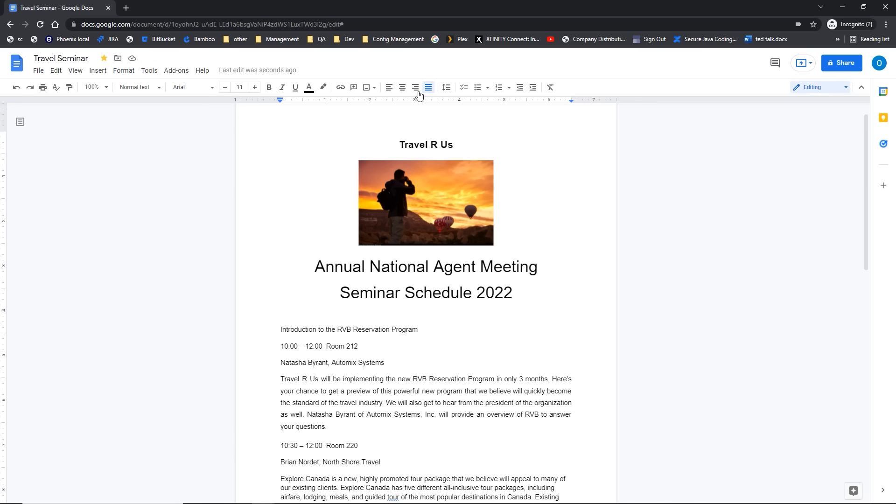
pyautogui.click(389, 88)
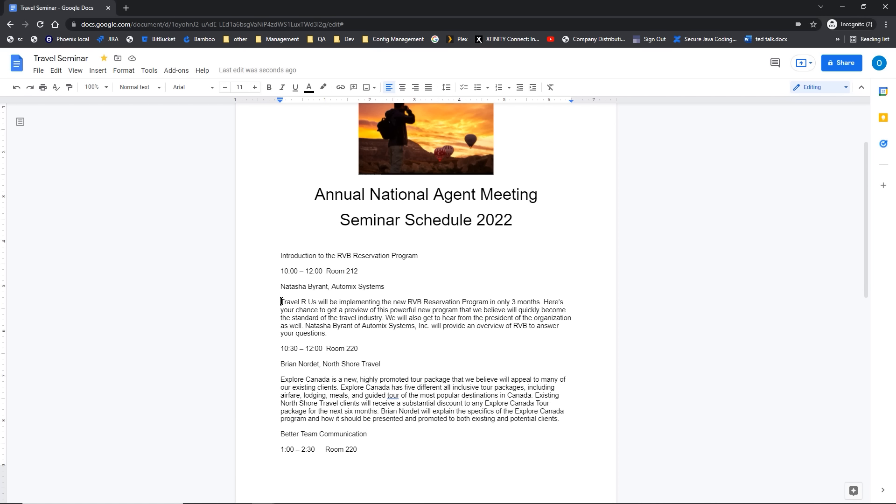
pyautogui.press('Tab')
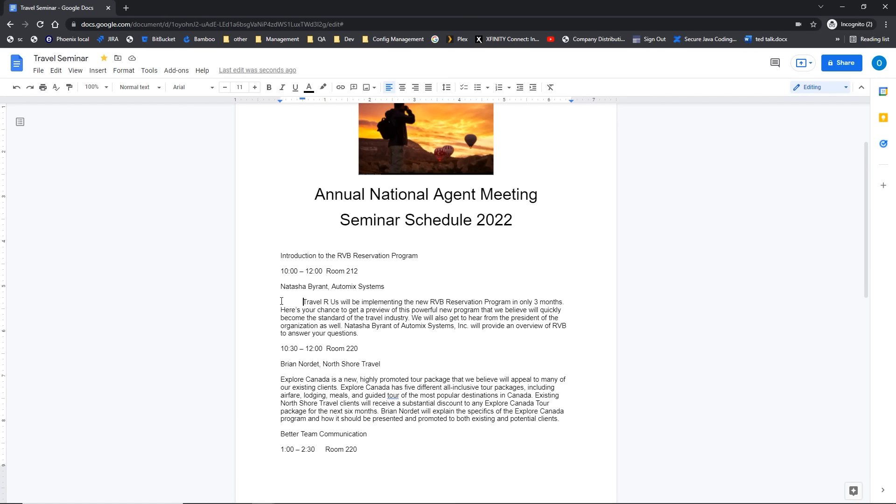
pyautogui.press('Tab')
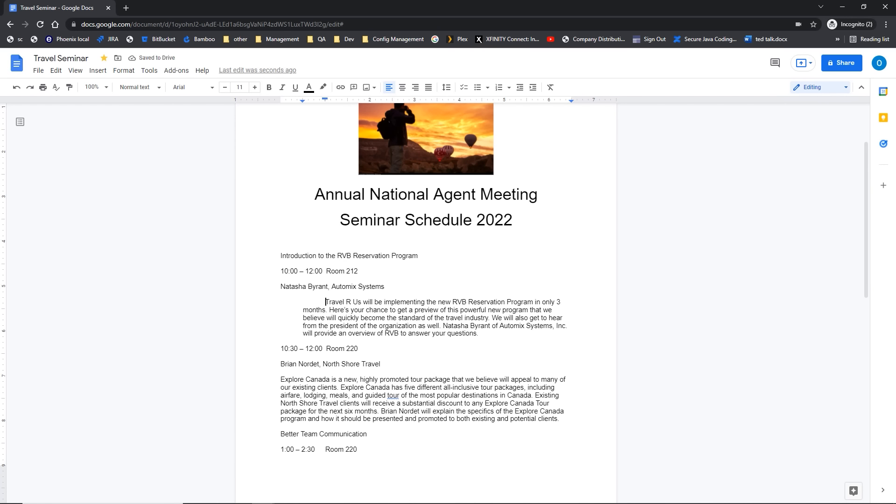
pyautogui.click(14, 90)
pyautogui.click(16, 88)
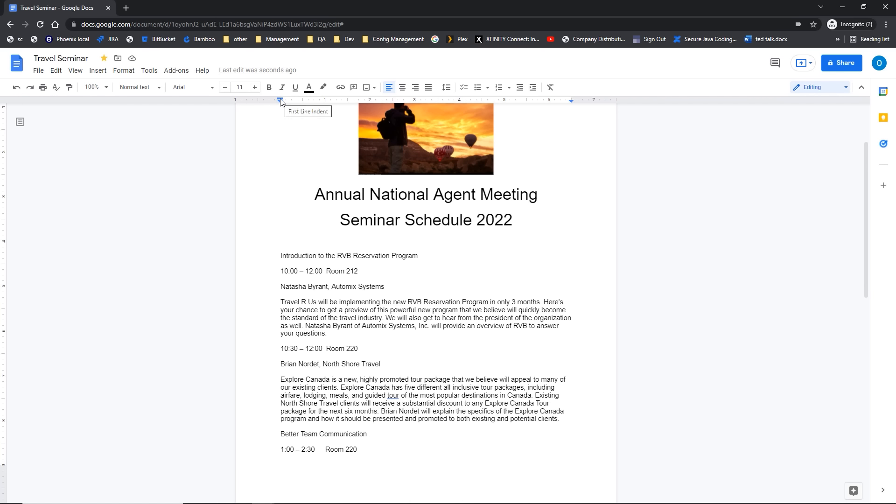
pyautogui.click(76, 71)
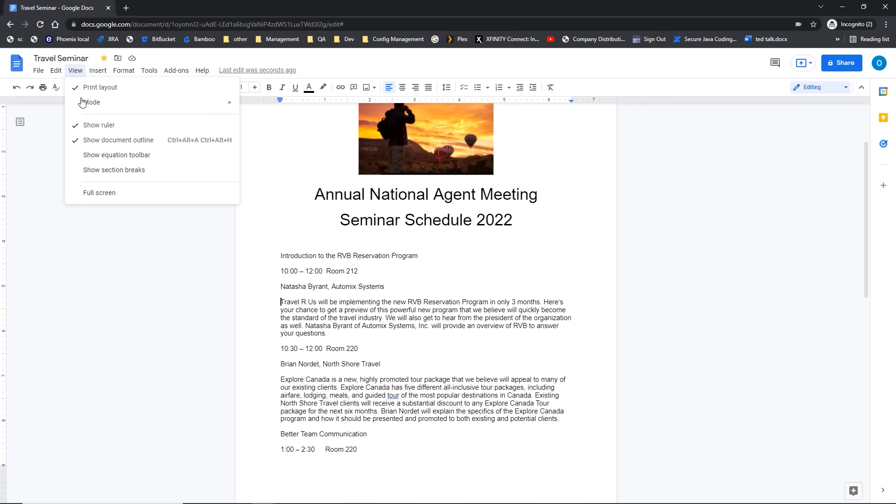
pyautogui.click(86, 131)
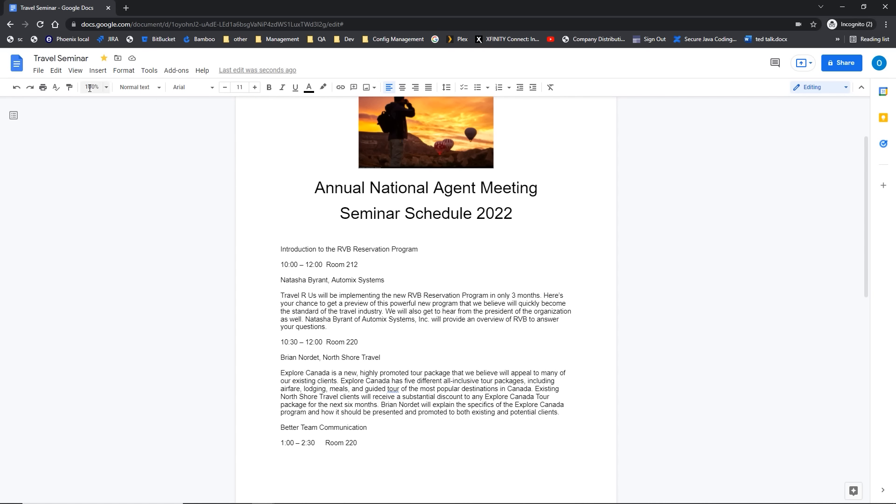
pyautogui.click(75, 70)
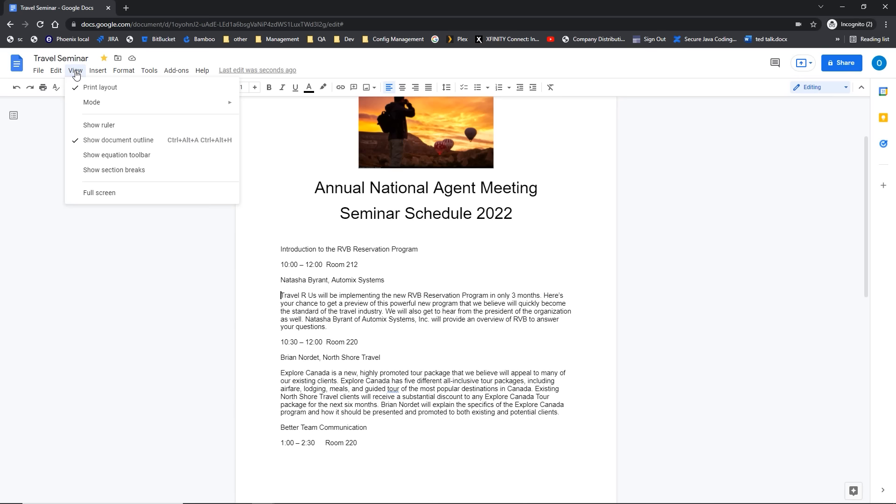
pyautogui.click(78, 129)
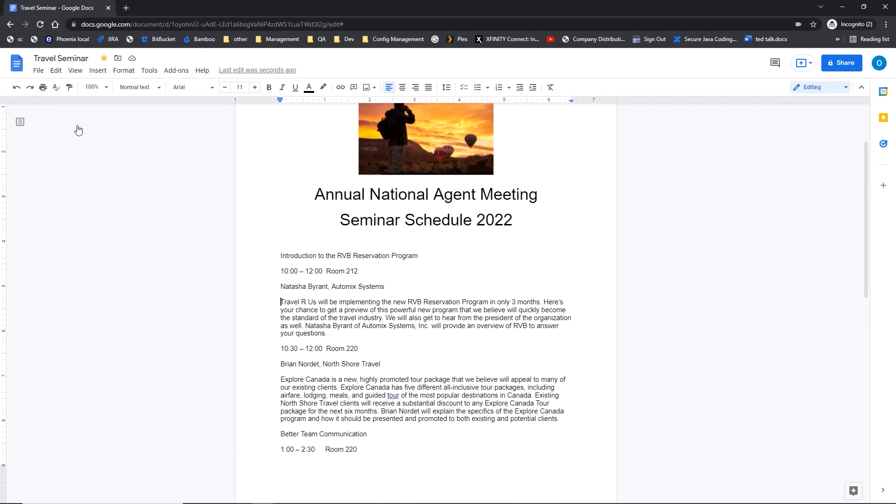
pyautogui.click(281, 101)
pyautogui.moveTo(280, 100); pyautogui.dragTo(325, 107)
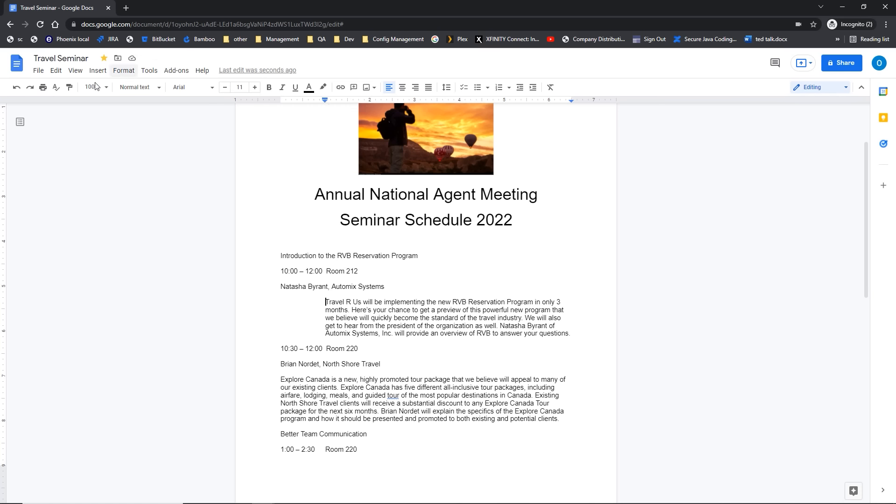
pyautogui.click(18, 89)
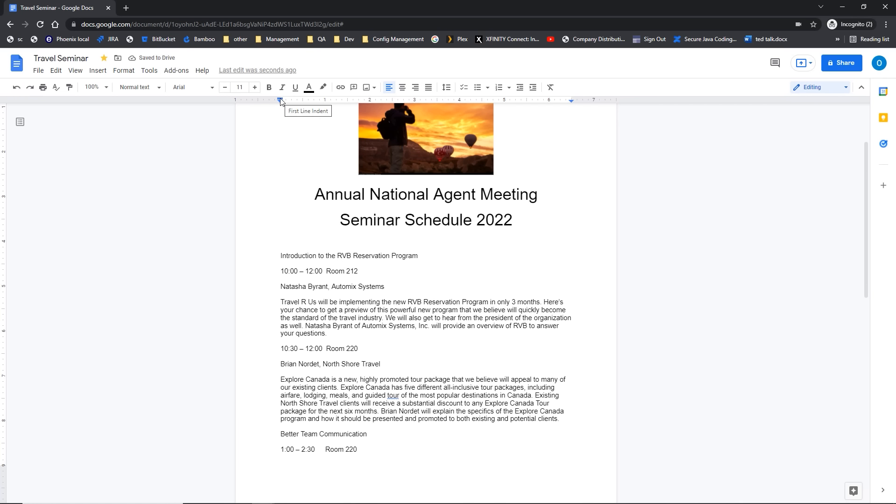
pyautogui.moveTo(280, 101); pyautogui.dragTo(326, 103)
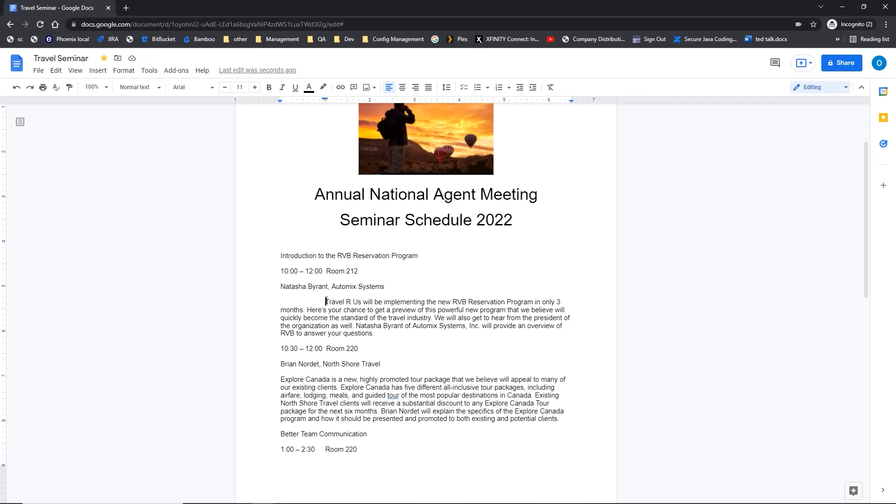
pyautogui.press('BackSpace')
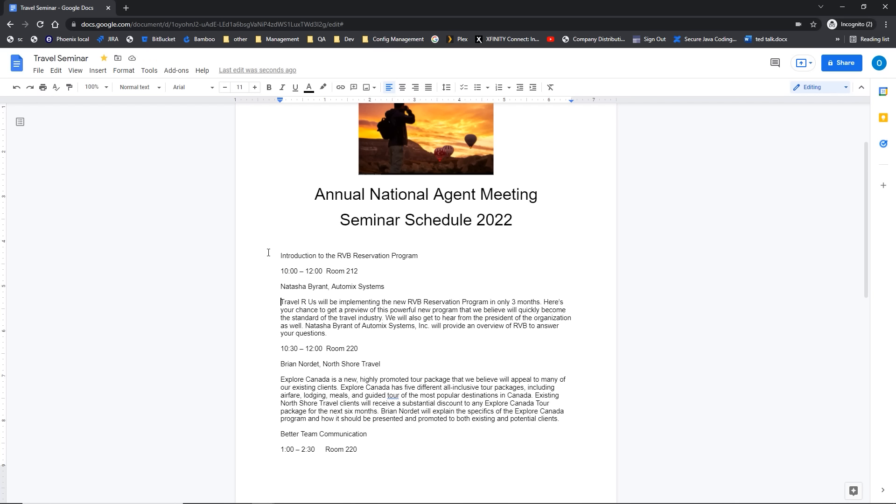
pyautogui.moveTo(273, 255); pyautogui.dragTo(373, 451)
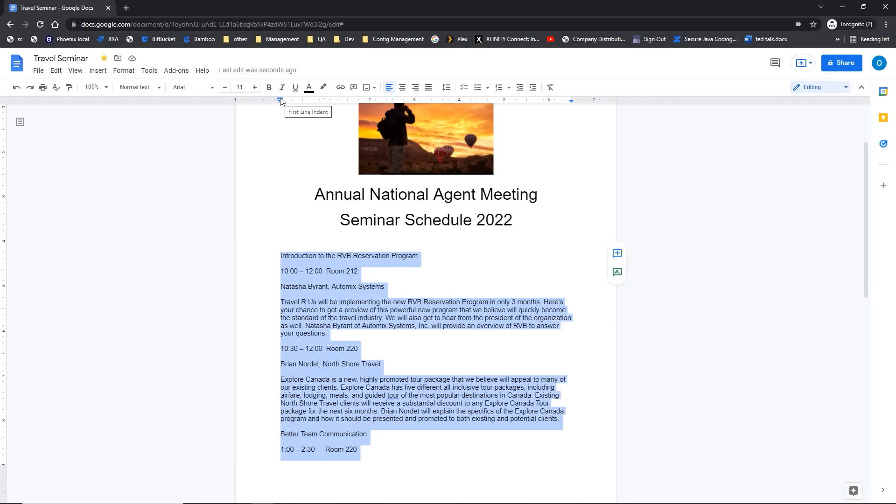
# Step: Try a first-line indent on the schedule paragraphs, then undo it
pyautogui.moveTo(280, 99); pyautogui.dragTo(326, 100)
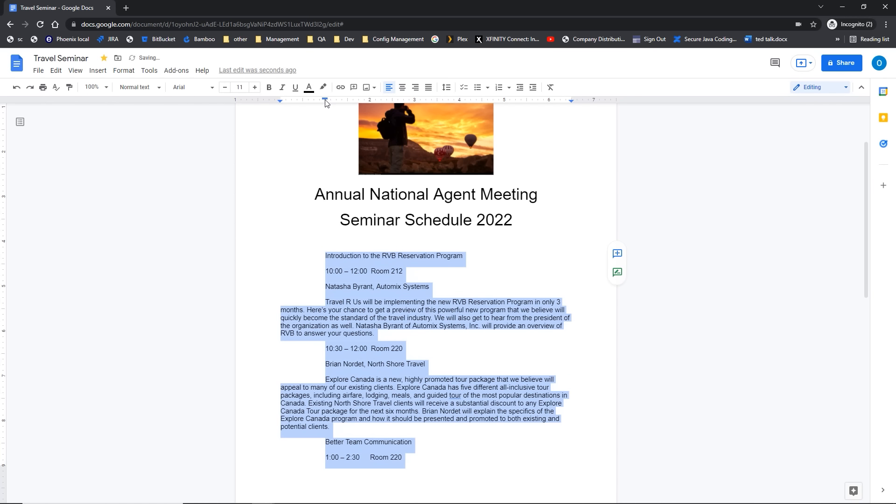
pyautogui.click(297, 293)
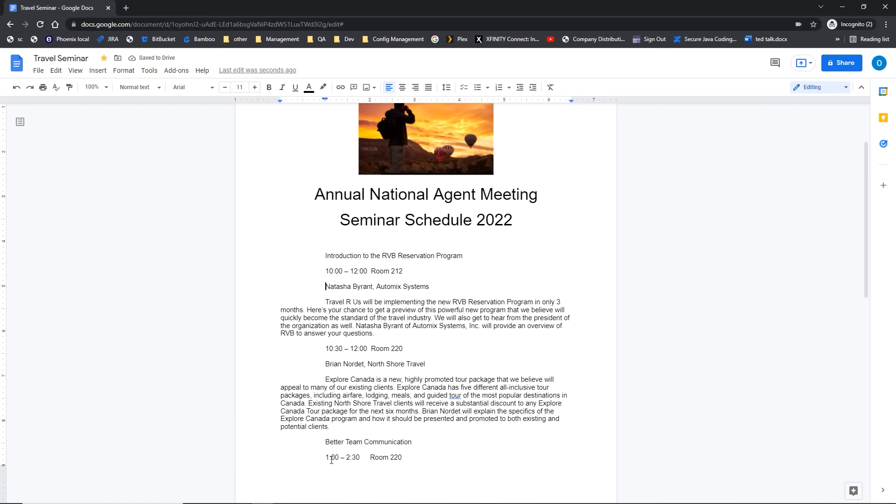
pyautogui.hotkey('ctrl', 'z')
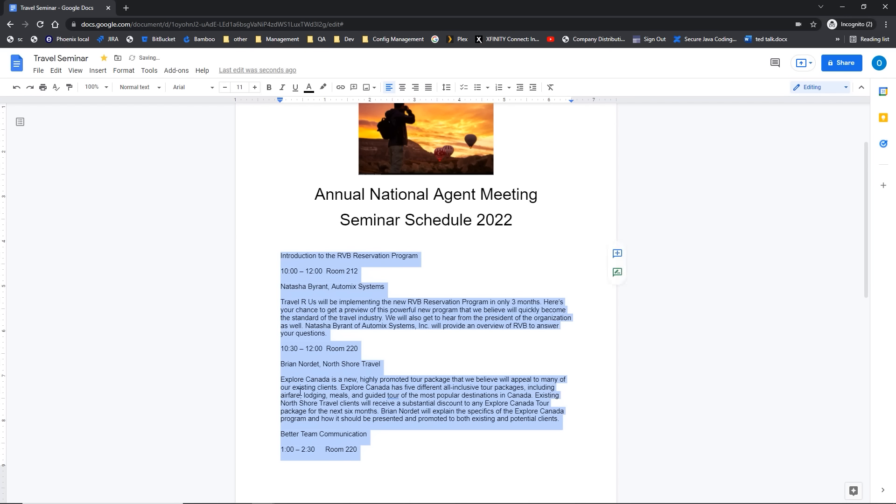
pyautogui.click(279, 272)
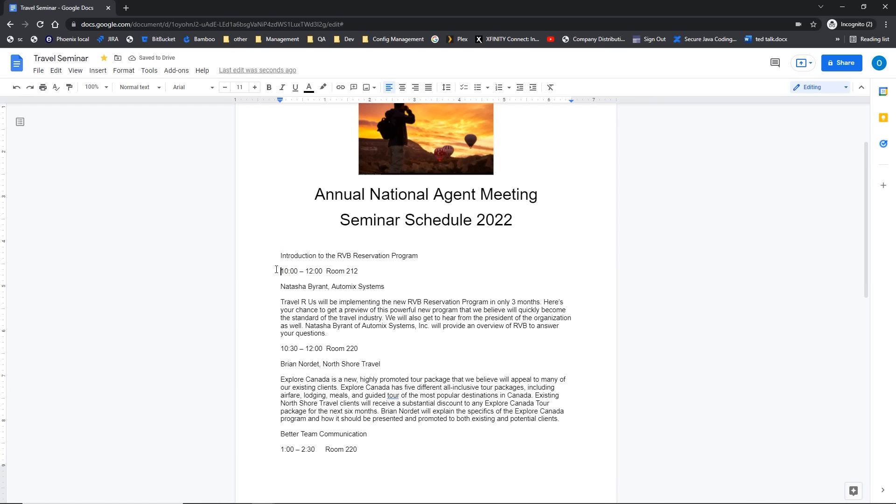
pyautogui.moveTo(277, 270); pyautogui.dragTo(303, 277)
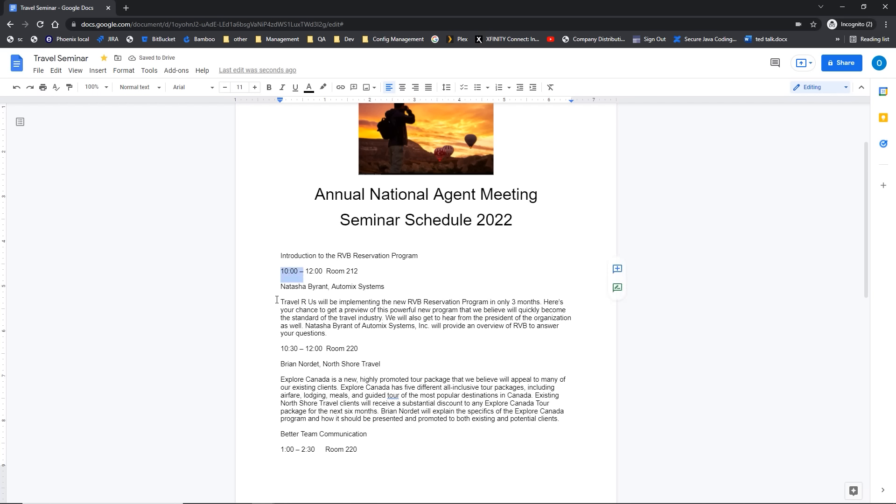
pyautogui.click(277, 300)
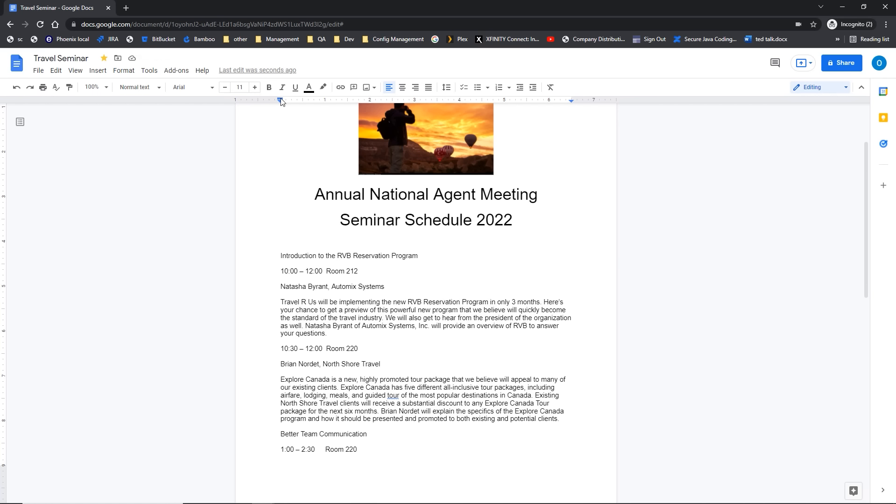
# Step: Indent the Travel R Us paragraph's first line about 1 inch and set its right indent to 5.50 inches
pyautogui.moveTo(281, 101); pyautogui.dragTo(326, 109)
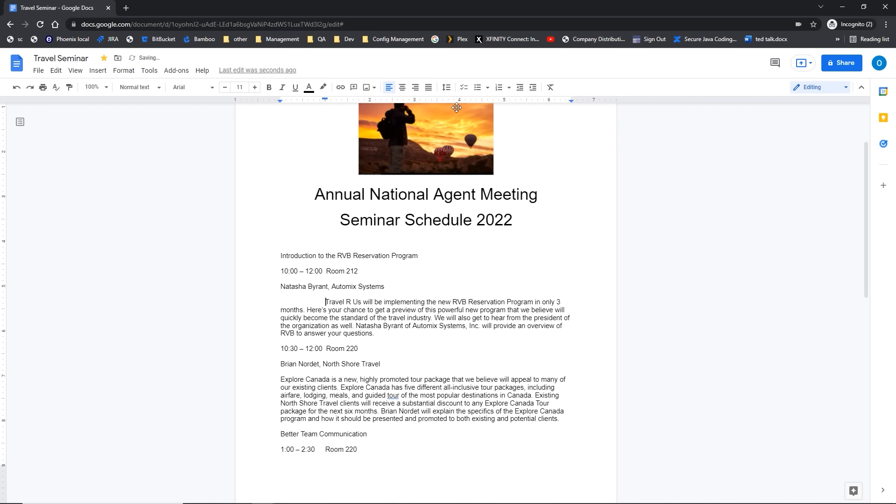
pyautogui.click(572, 102)
pyautogui.moveTo(572, 102); pyautogui.dragTo(529, 109)
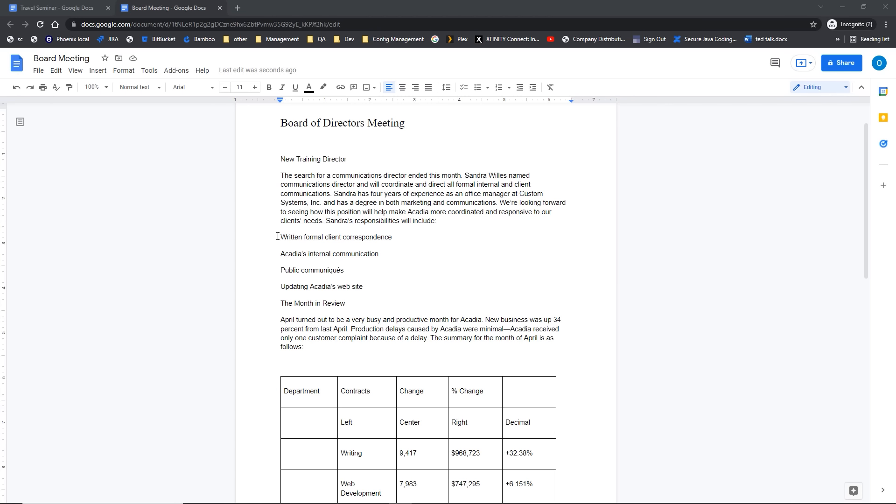
# Step: Make Sandra's five responsibility lines, through The Month in Review, a bulleted list
pyautogui.moveTo(279, 236); pyautogui.dragTo(351, 307)
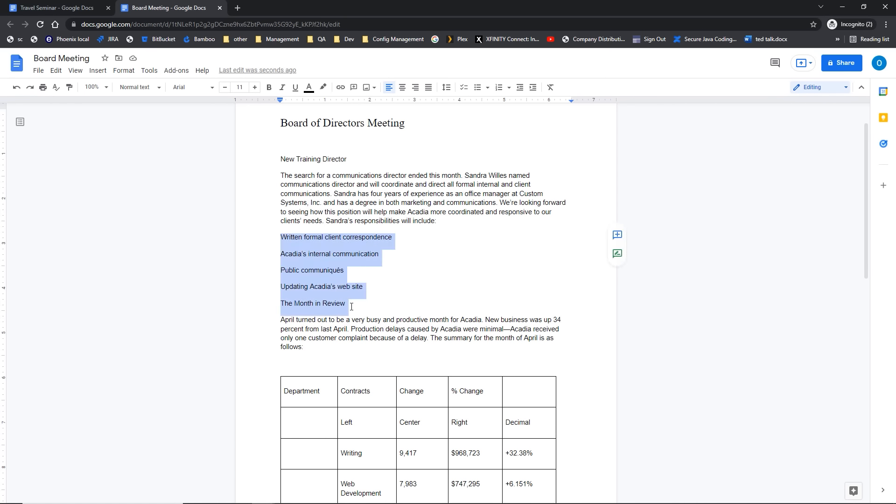
pyautogui.click(352, 303)
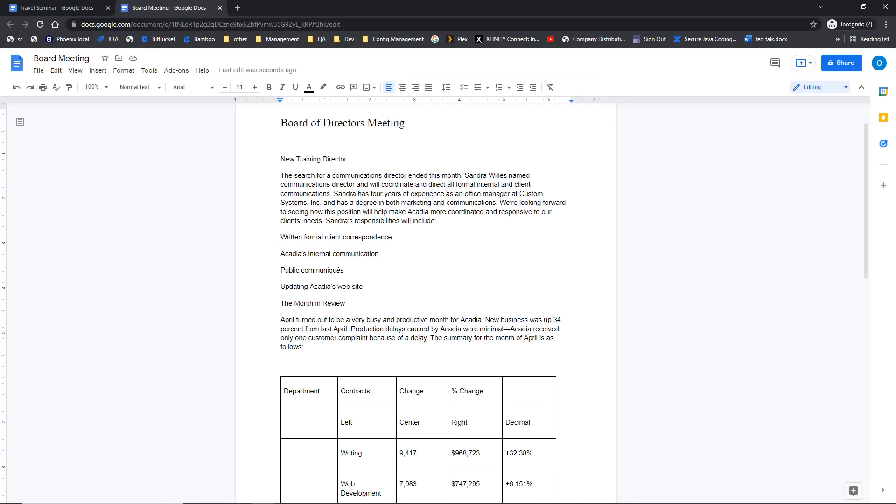
pyautogui.moveTo(281, 237); pyautogui.dragTo(354, 303)
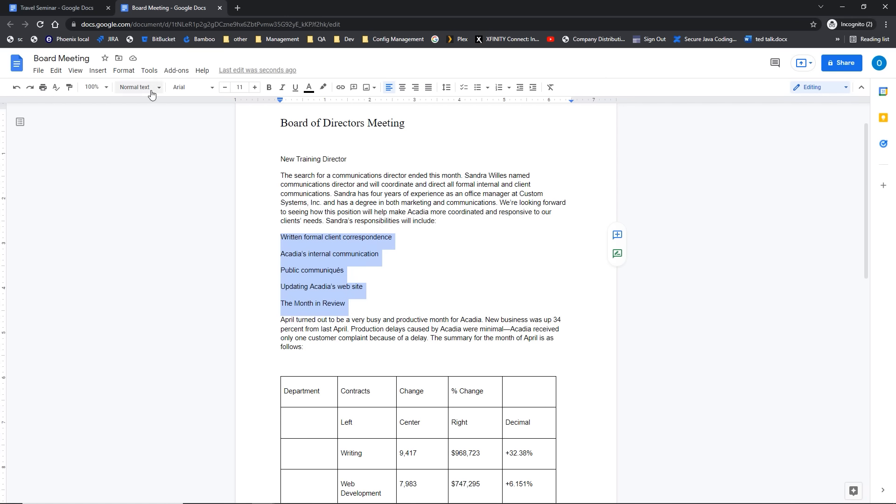
pyautogui.click(477, 88)
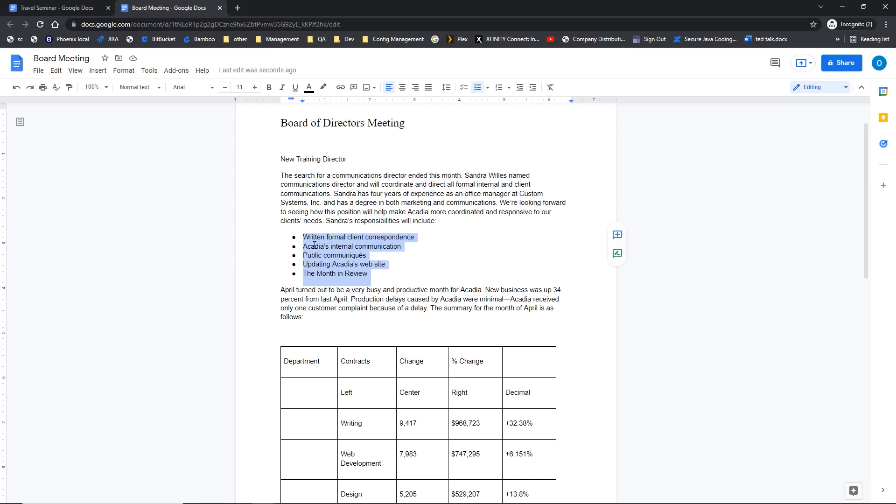
pyautogui.click(416, 238)
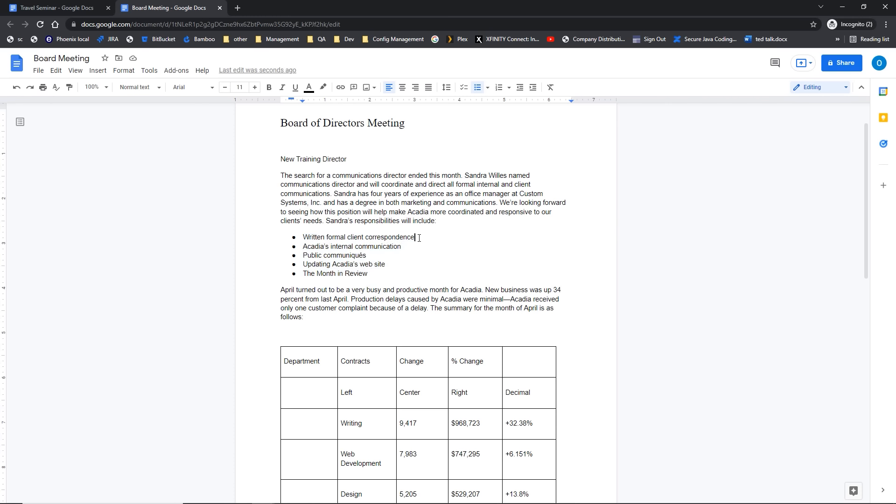
# Step: Add the sub-bullet 'Both Virtual and Paper' under the first list item
pyautogui.press('Return')
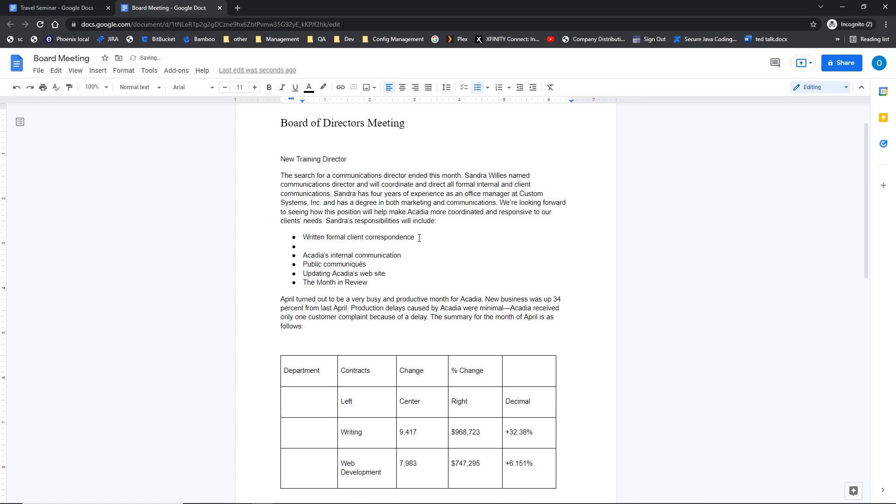
pyautogui.press('Tab')
pyautogui.write('Both Virtual and Paper')
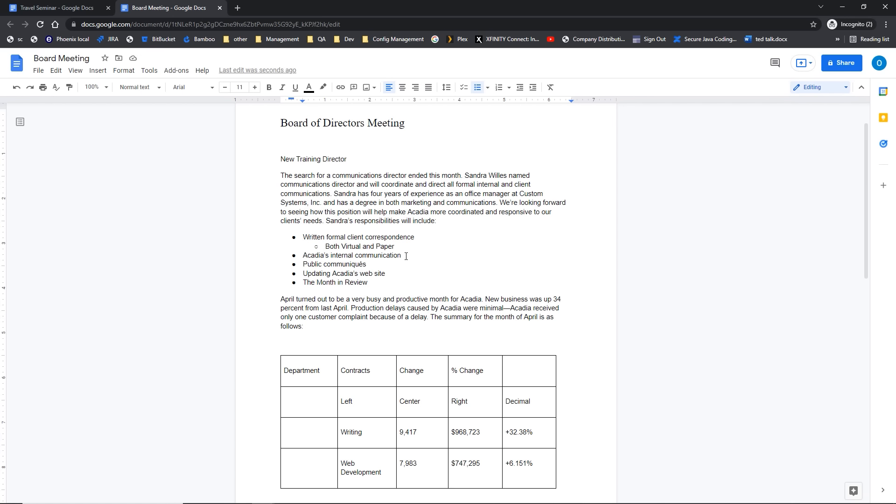
# Step: Add 'Email, online tools, and virtual meetings' on a new line under Acadia's internal communication
pyautogui.hotkey('shift', 'Return')
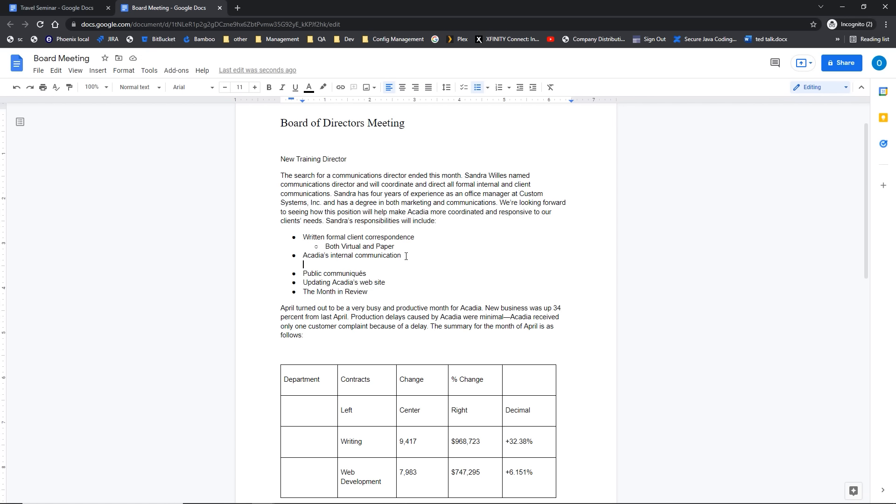
pyautogui.write('Email, online tools, and virtual meetings')
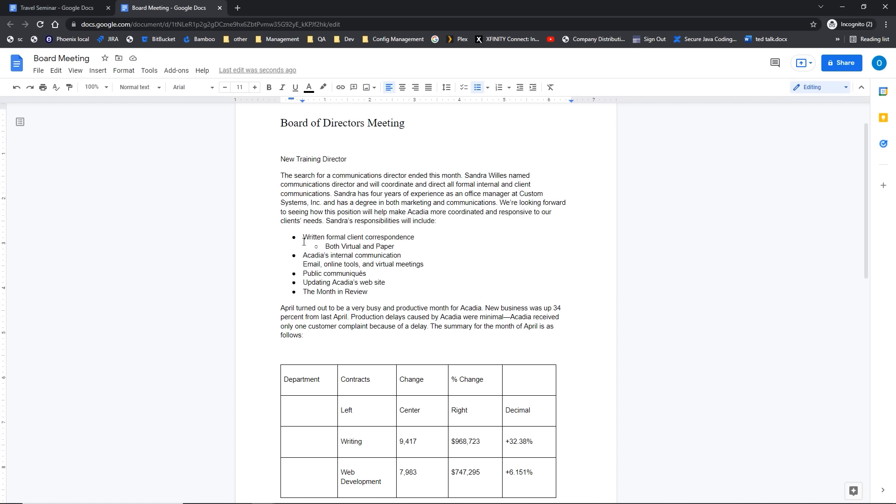
# Step: Restyle the list's bullets, trying stars first and ending with arrowheads
pyautogui.moveTo(303, 238); pyautogui.dragTo(383, 291)
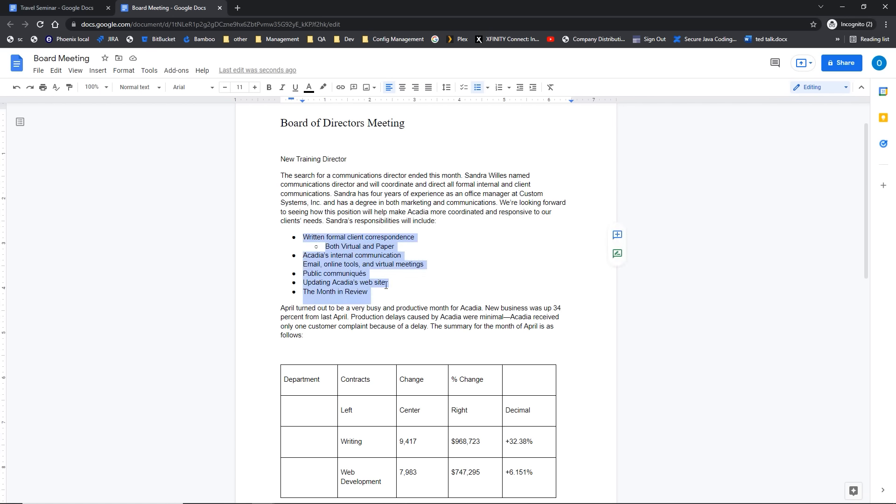
pyautogui.click(486, 89)
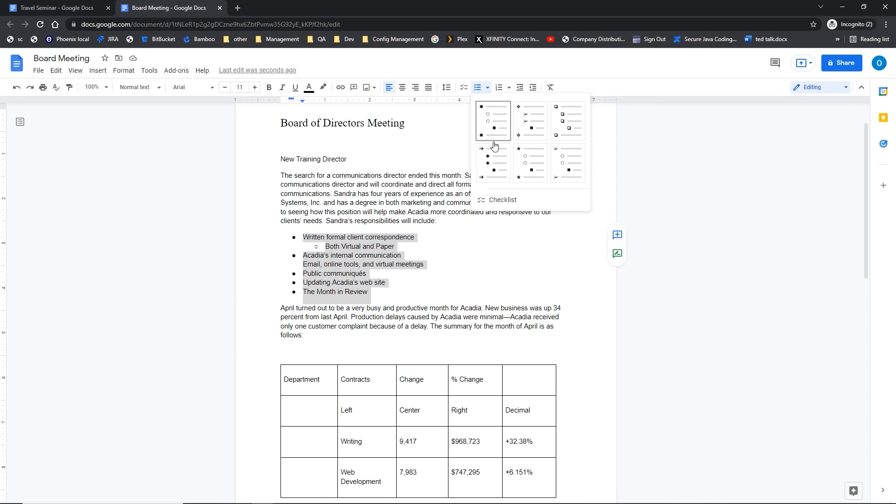
pyautogui.click(522, 162)
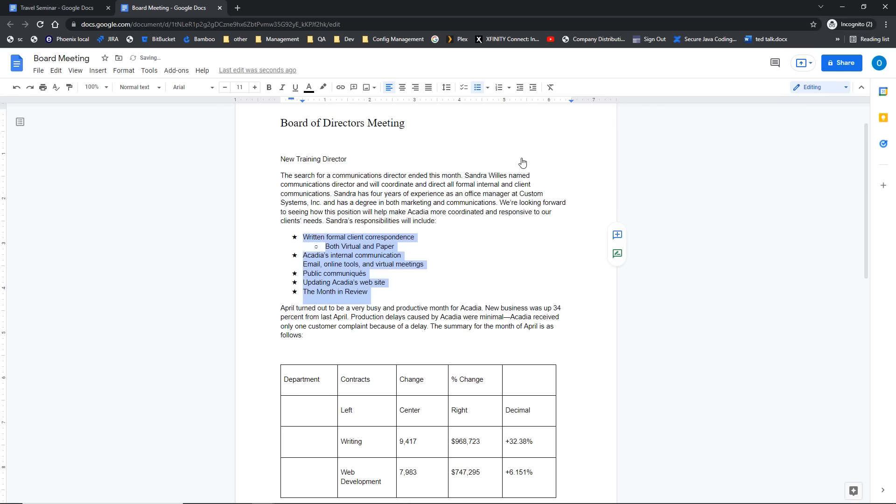
pyautogui.click(485, 89)
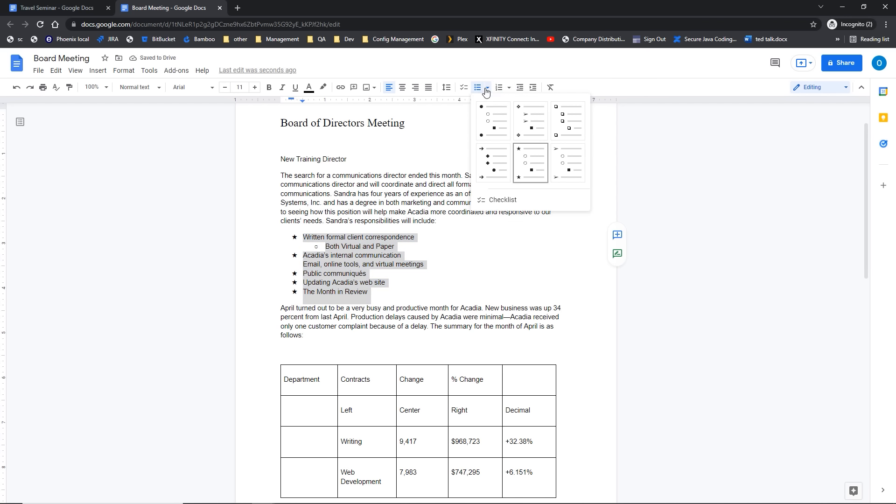
pyautogui.click(562, 165)
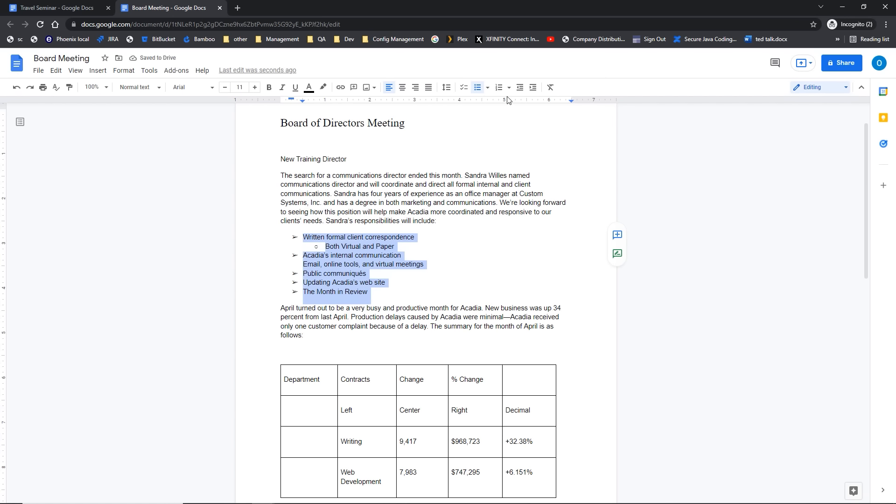
# Step: Convert the list to a checklist, then tick and untick 'Written formal client correspondence'
pyautogui.click(464, 92)
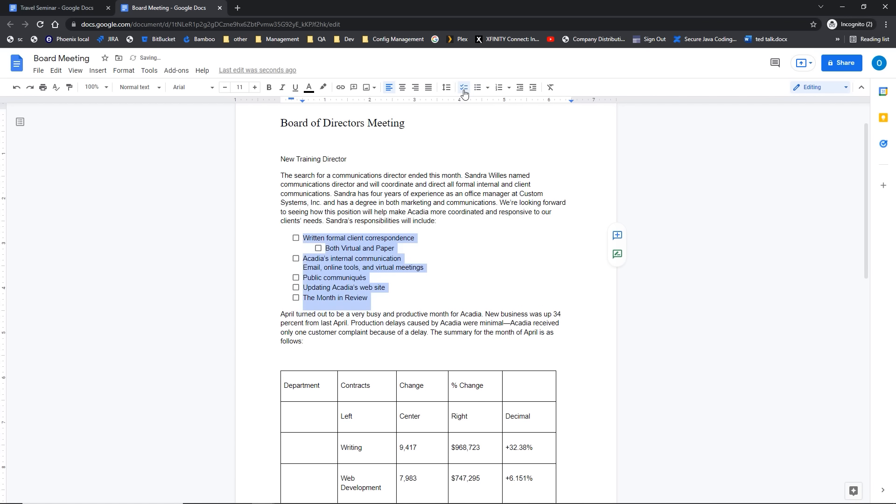
pyautogui.click(296, 239)
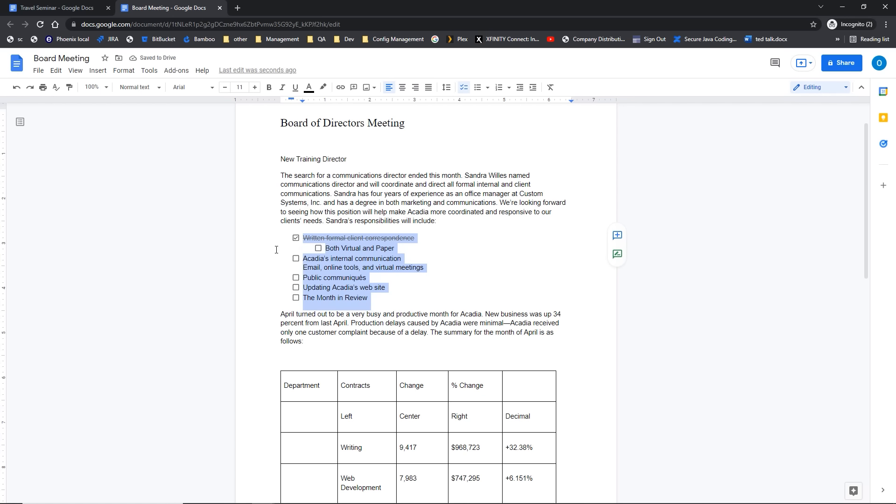
pyautogui.click(296, 238)
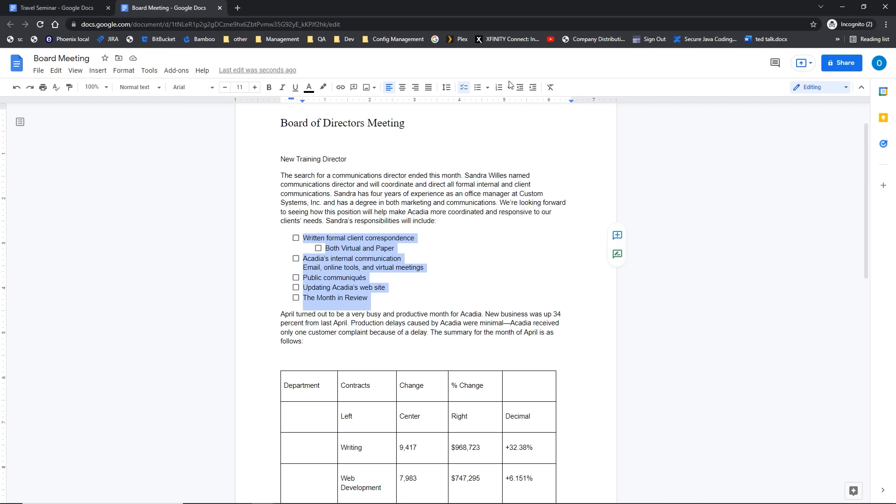
# Step: Try the 1) a) and I. A. numbering styles, then make the checklist solid bullets with a hollow sub-bullet
pyautogui.click(502, 94)
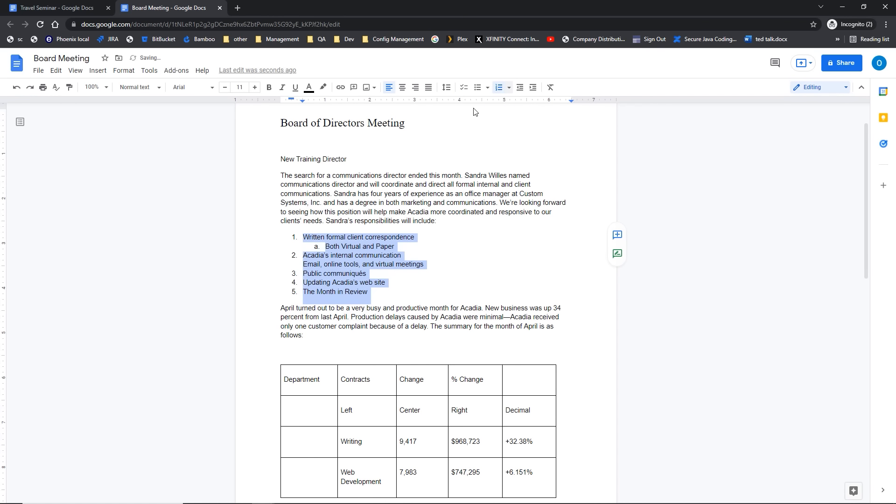
pyautogui.click(334, 250)
pyautogui.click(509, 89)
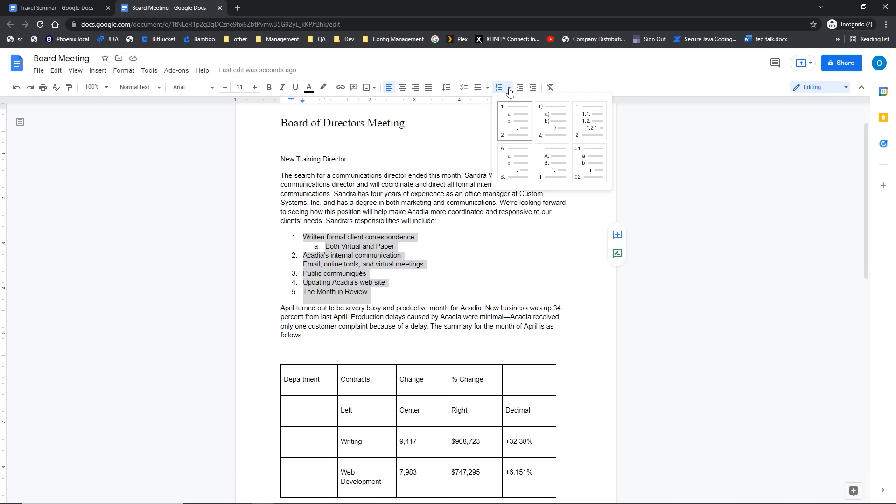
pyautogui.click(549, 120)
pyautogui.click(509, 90)
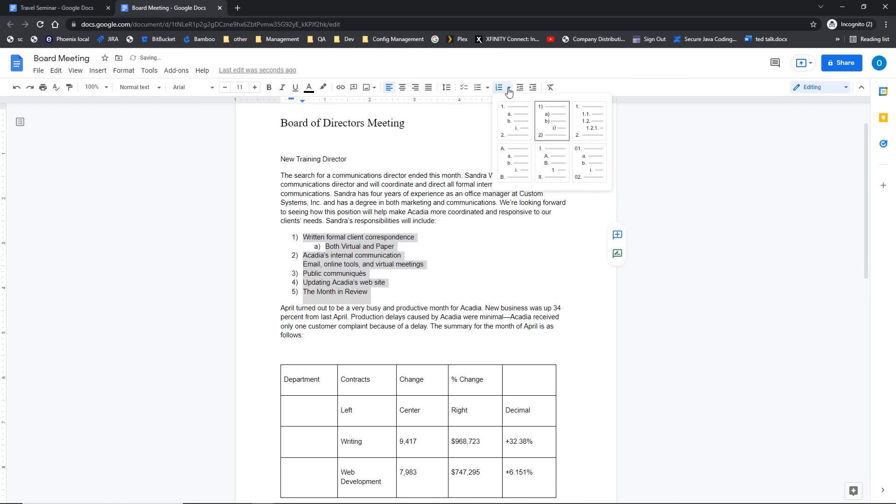
pyautogui.click(546, 162)
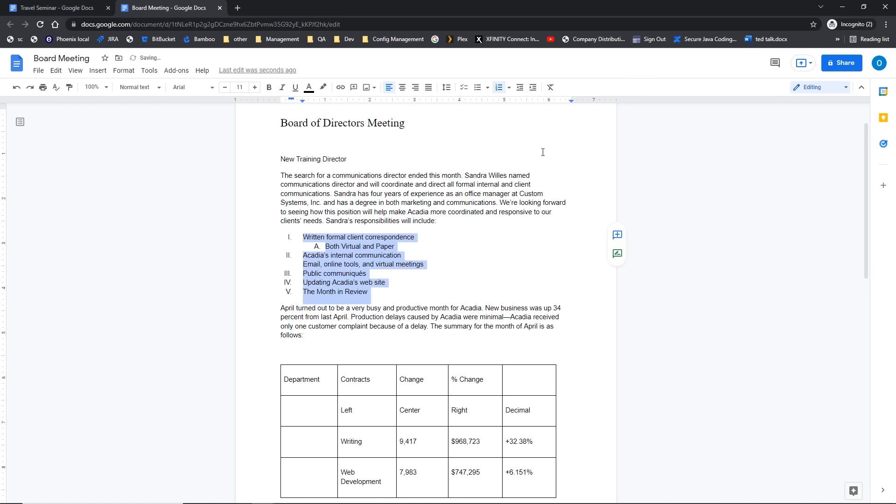
pyautogui.click(509, 89)
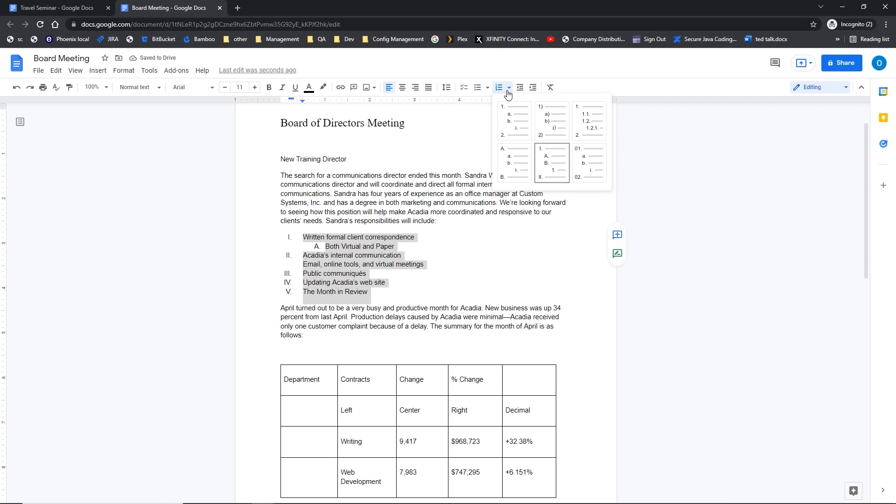
pyautogui.click(478, 91)
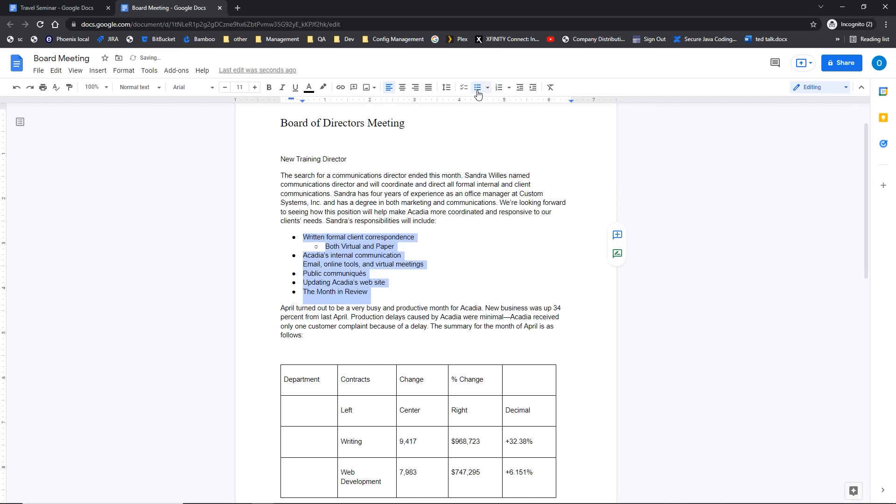
pyautogui.click(400, 294)
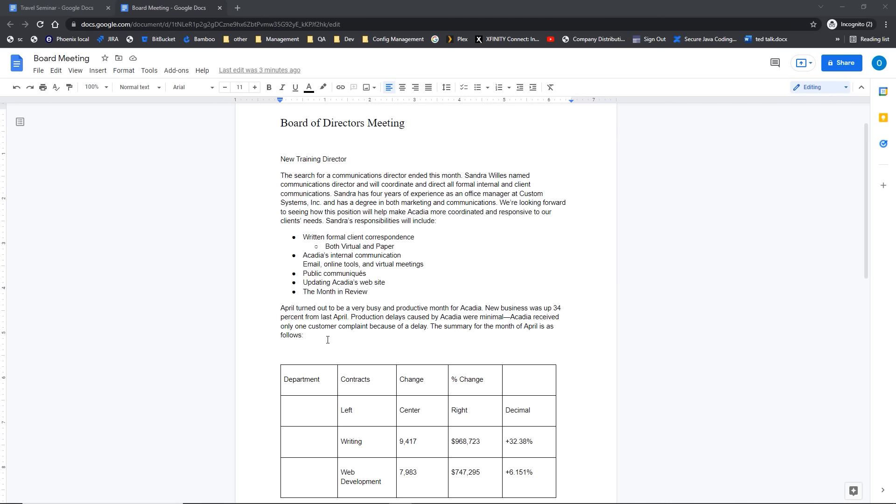
# Step: Select the entire 'April turned out to be a very busy...' paragraph and copy it
pyautogui.moveTo(328, 340); pyautogui.dragTo(282, 310)
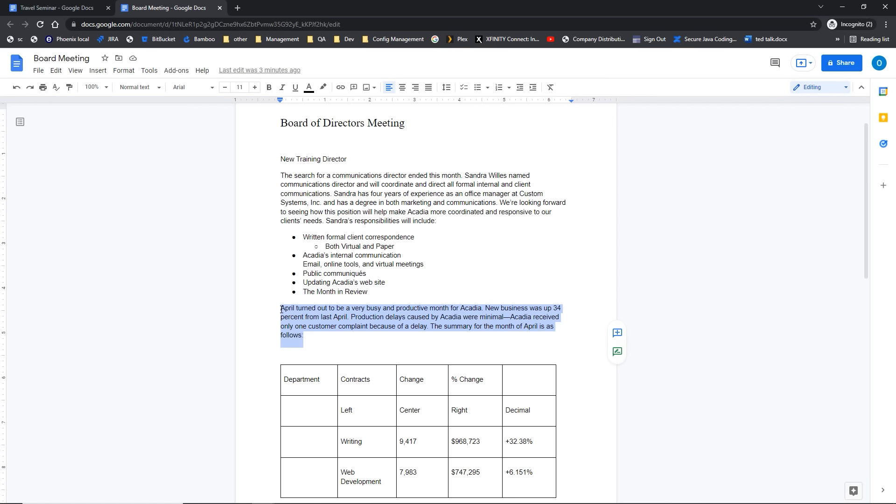
pyautogui.click(282, 309)
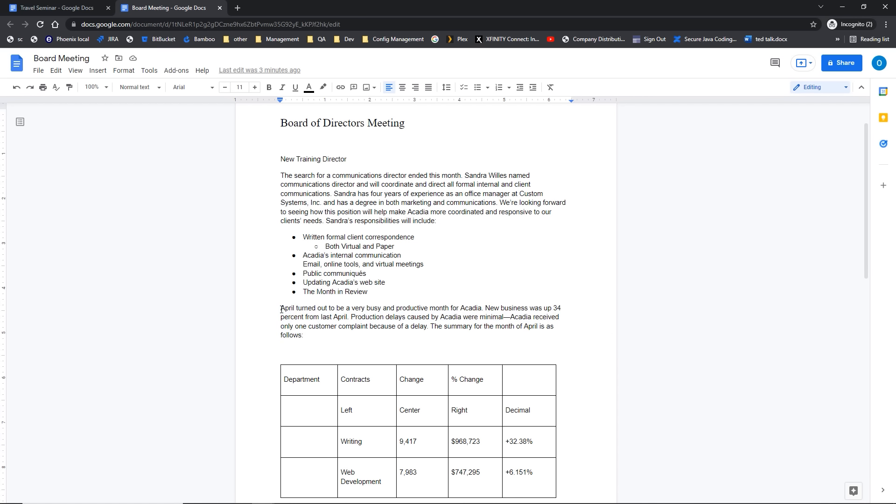
pyautogui.click(281, 309)
pyautogui.keyDown('shift'); pyautogui.click(311, 336); pyautogui.keyUp('shift')
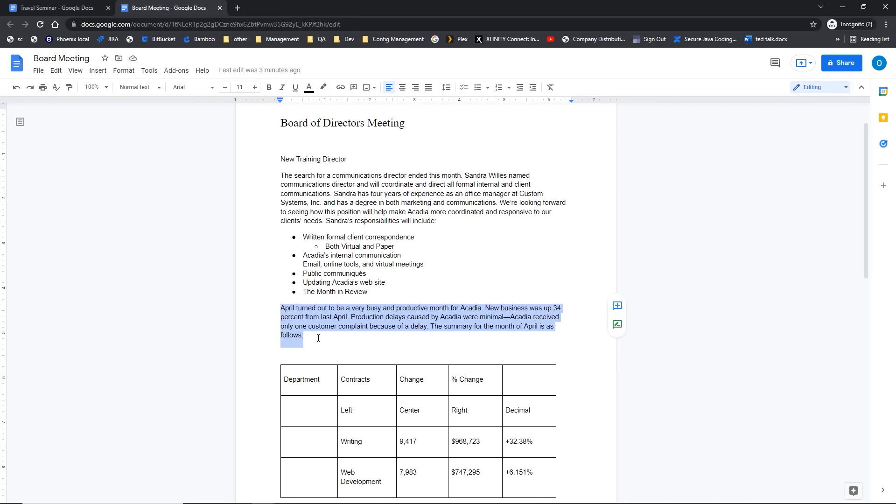
pyautogui.click(318, 338)
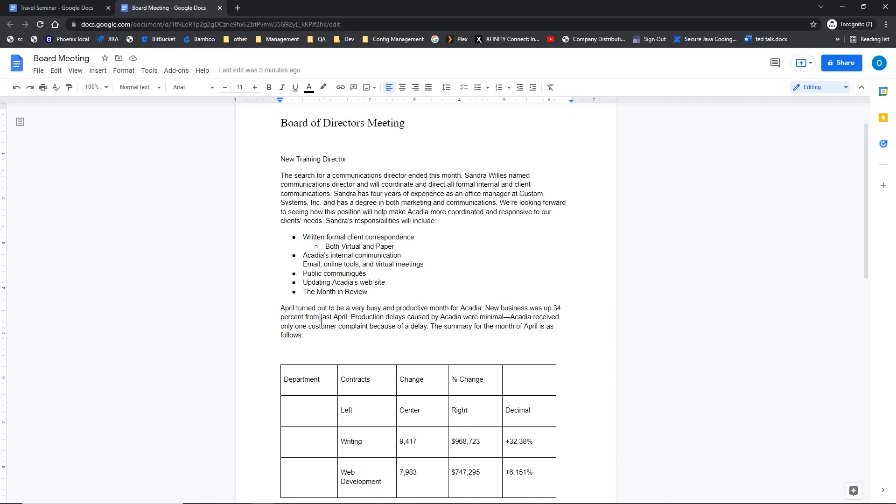
pyautogui.tripleClick(321, 320)
pyautogui.hotkey('ctrl', 'c')
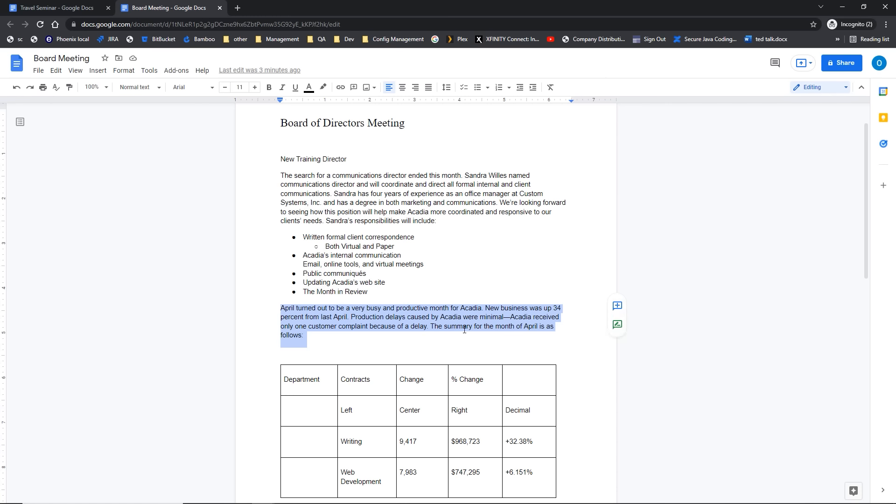
pyautogui.rightClick(406, 319)
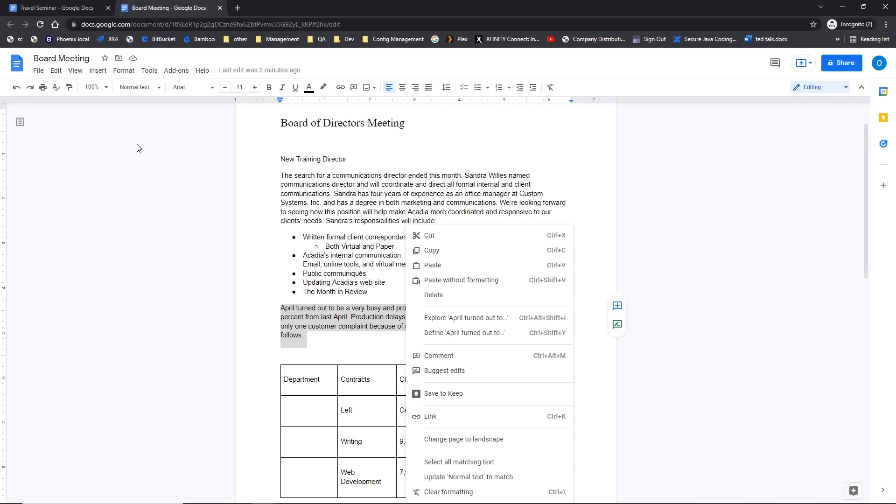
pyautogui.click(56, 70)
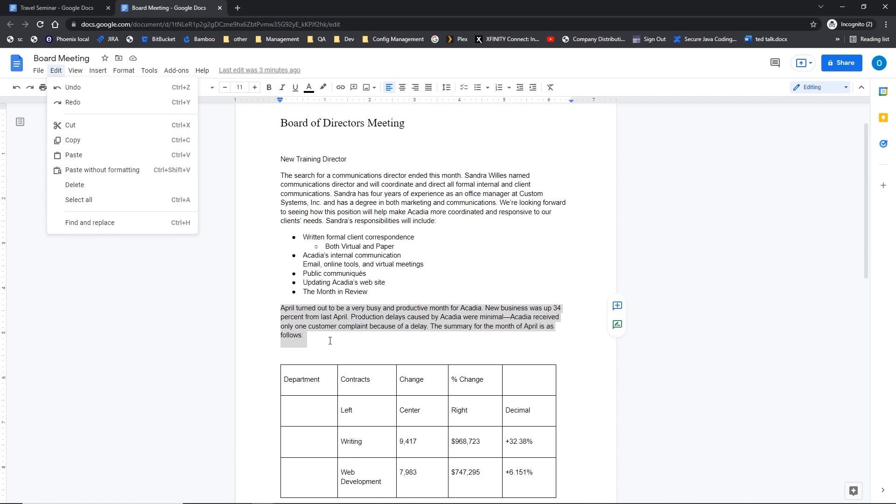
pyautogui.press('Escape')
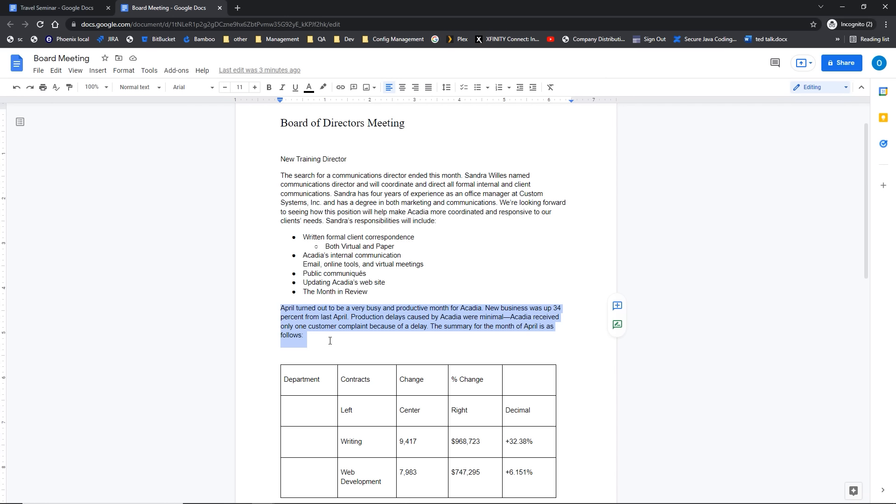
# Step: Create a new blank document and paste the copied April paragraph into it
pyautogui.click(39, 72)
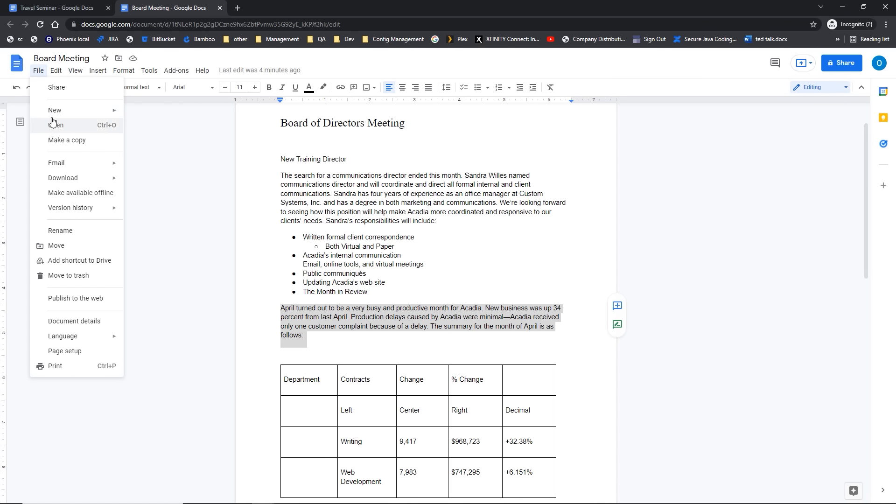
pyautogui.moveTo(52, 111)
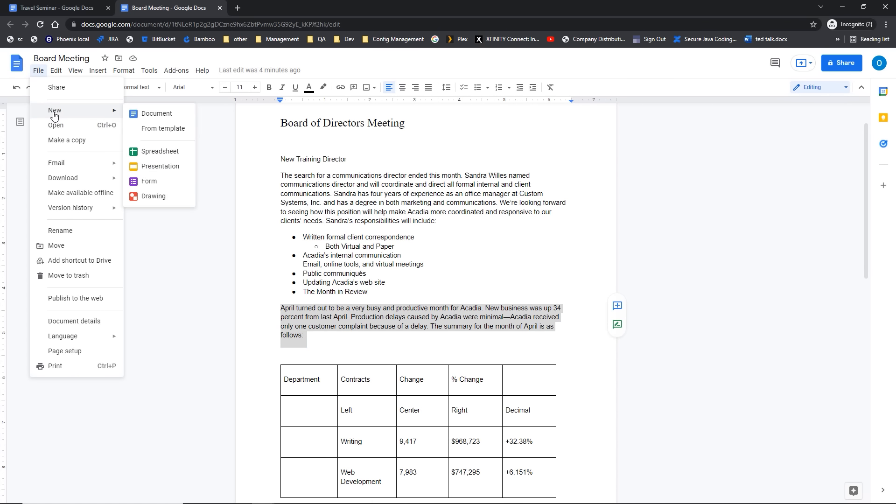
pyautogui.click(161, 116)
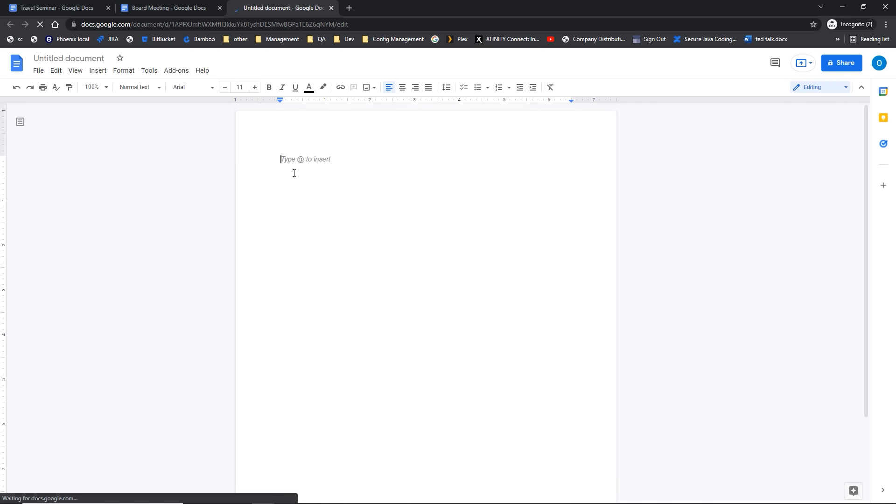
pyautogui.rightClick(295, 161)
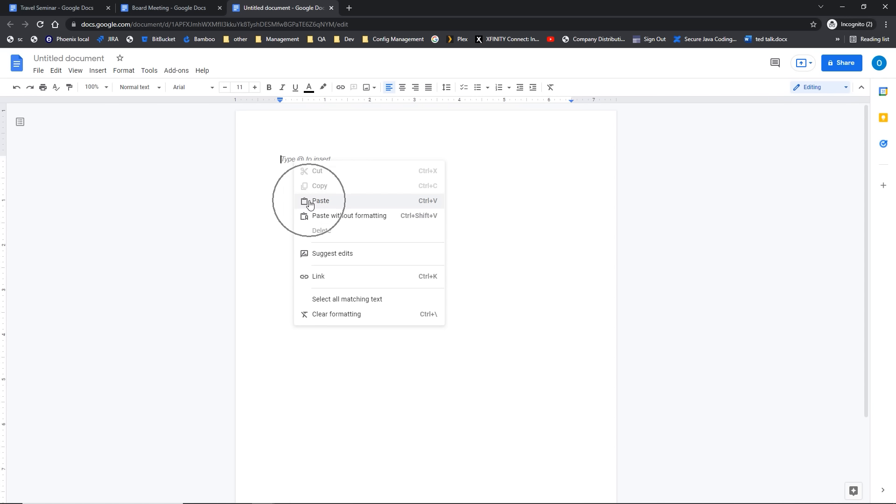
pyautogui.click(55, 71)
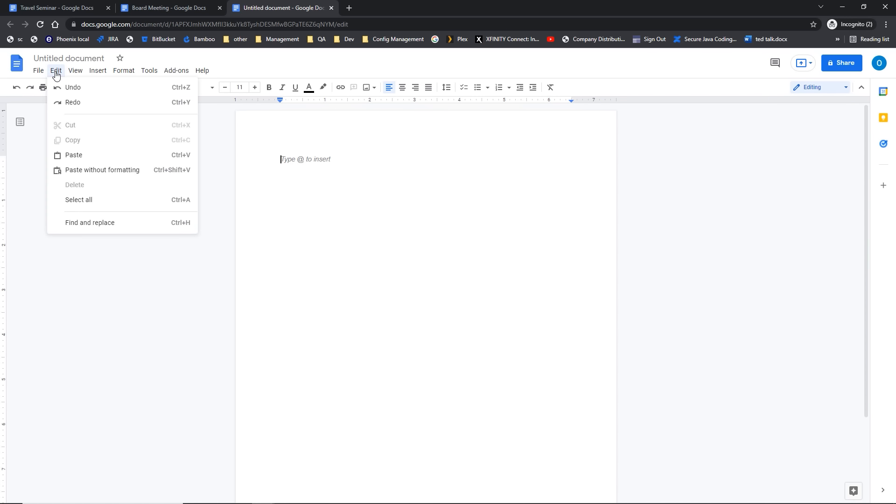
pyautogui.click(282, 167)
pyautogui.hotkey('ctrl', 'v')
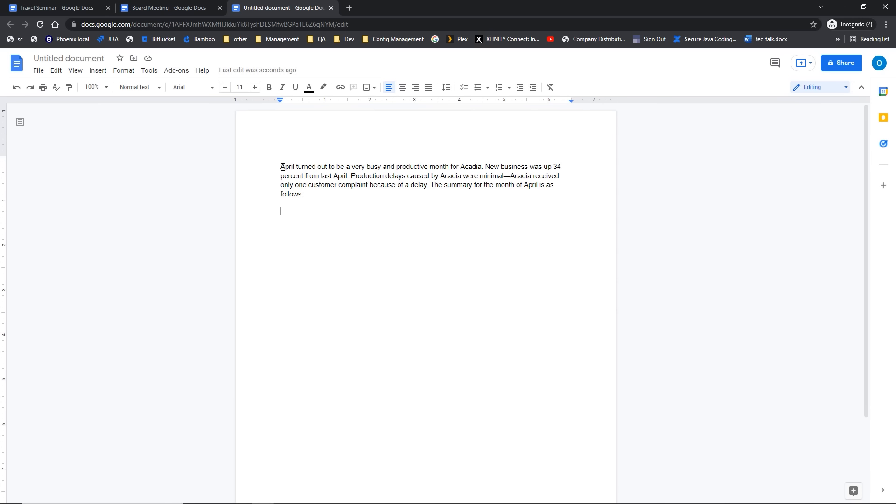
# Step: Check the new document's pasted paragraph, then return to the Board Meeting tab
pyautogui.click(184, 10)
pyautogui.click(157, 9)
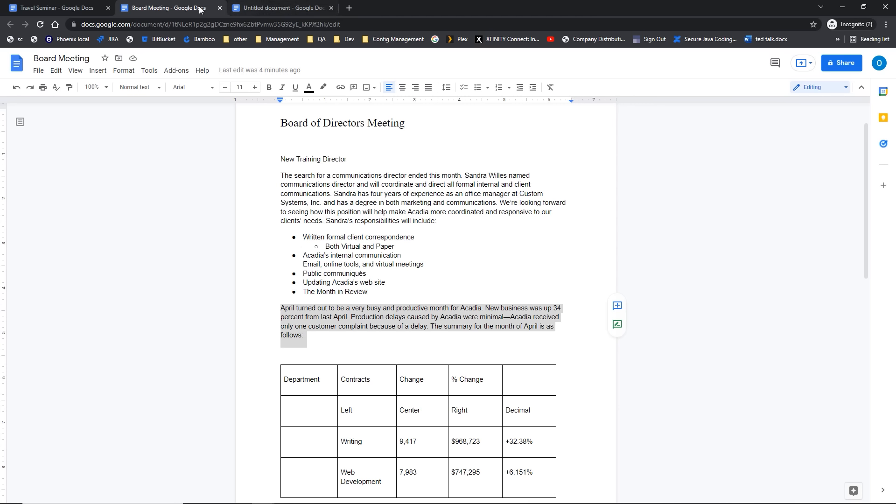
pyautogui.moveTo(257, 10)
pyautogui.click(257, 10)
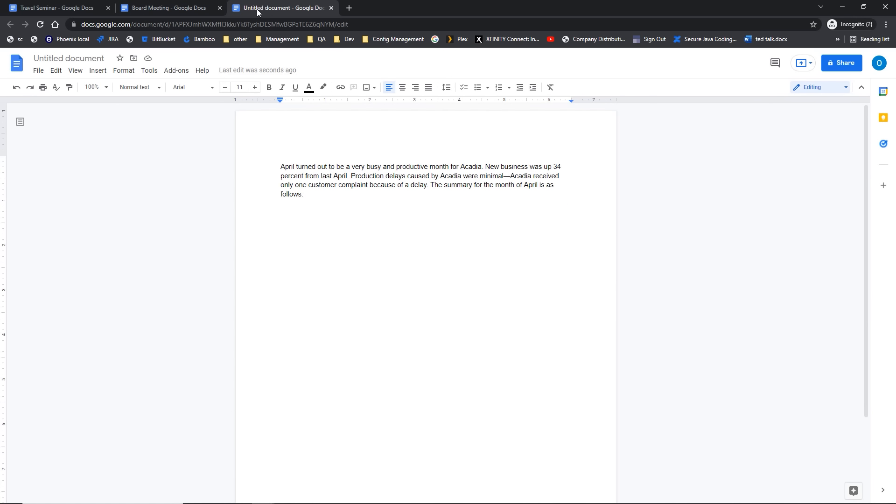
pyautogui.click(171, 8)
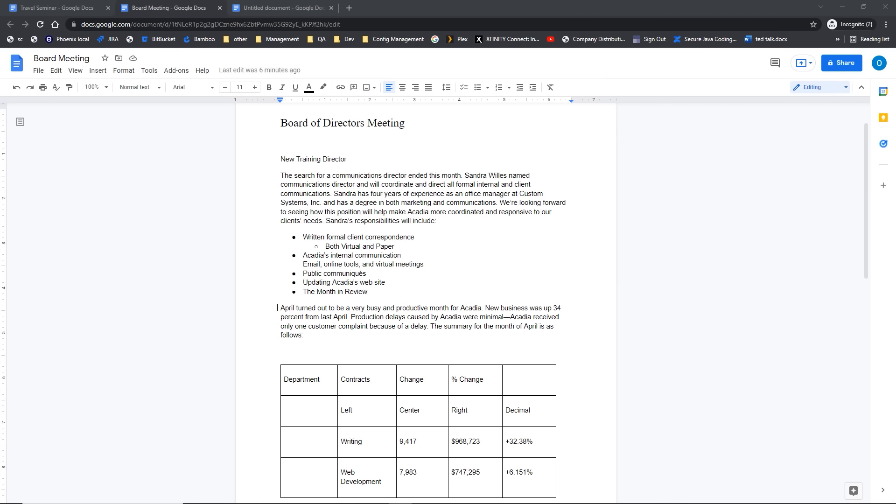
# Step: Cut the April paragraph and the department contracts table from Board Meeting
pyautogui.moveTo(277, 308); pyautogui.dragTo(458, 420)
pyautogui.hotkey('ctrl', 'c')
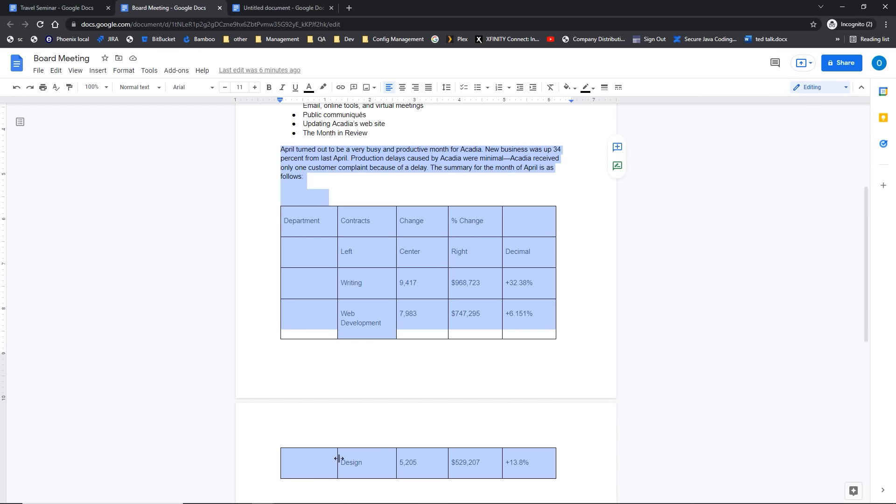
pyautogui.click(57, 71)
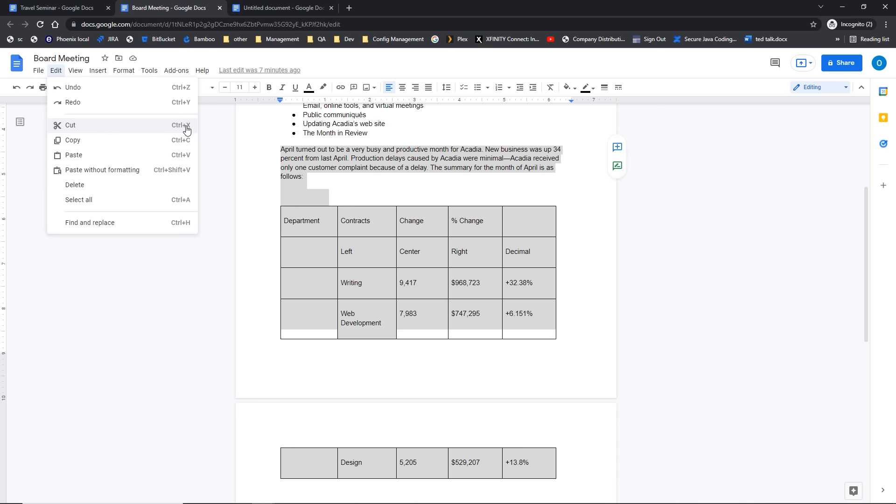
pyautogui.rightClick(400, 259)
pyautogui.press('ctrl')
pyautogui.click(410, 241)
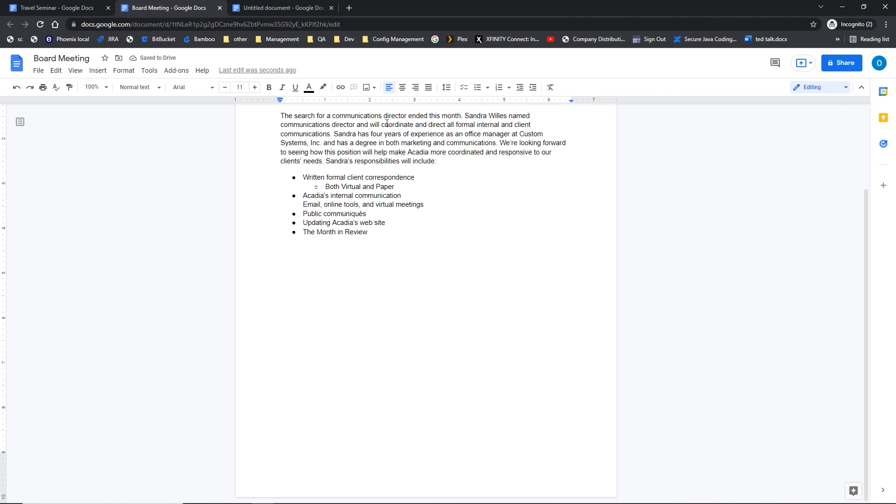
pyautogui.scroll(3, 313, 301)
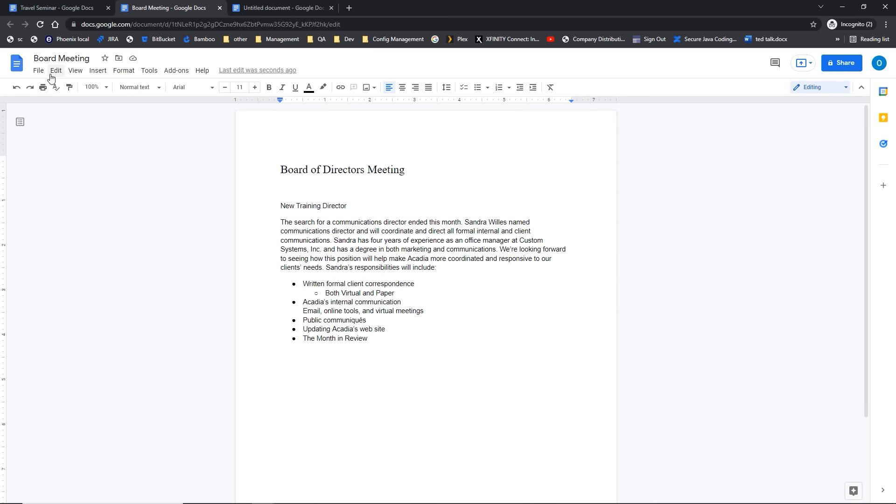
# Step: Create another new blank document from the File menu
pyautogui.click(34, 74)
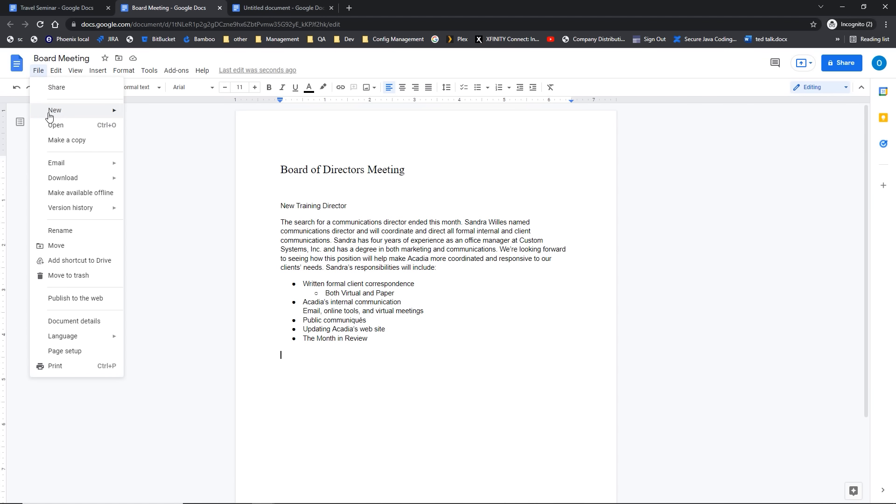
pyautogui.moveTo(48, 115)
pyautogui.click(134, 119)
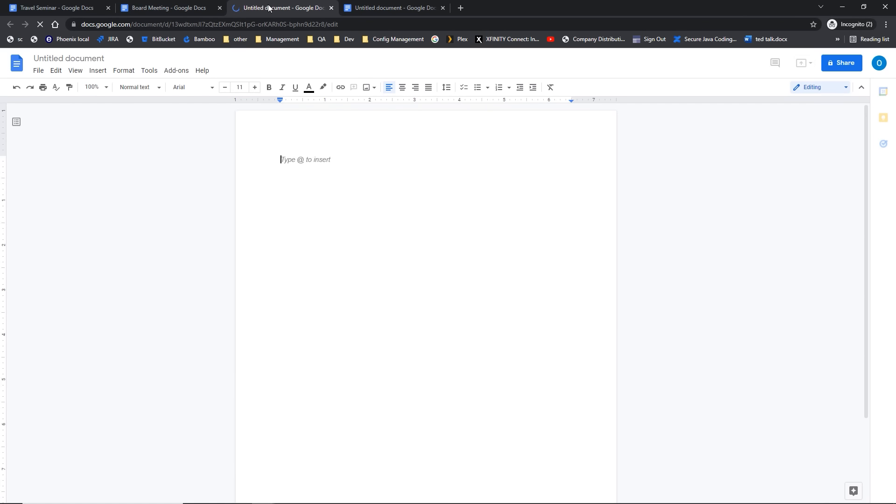
# Step: Paste the cut Acadia paragraph and department table with Ctrl+V after right-click Paste fails
pyautogui.rightClick(284, 164)
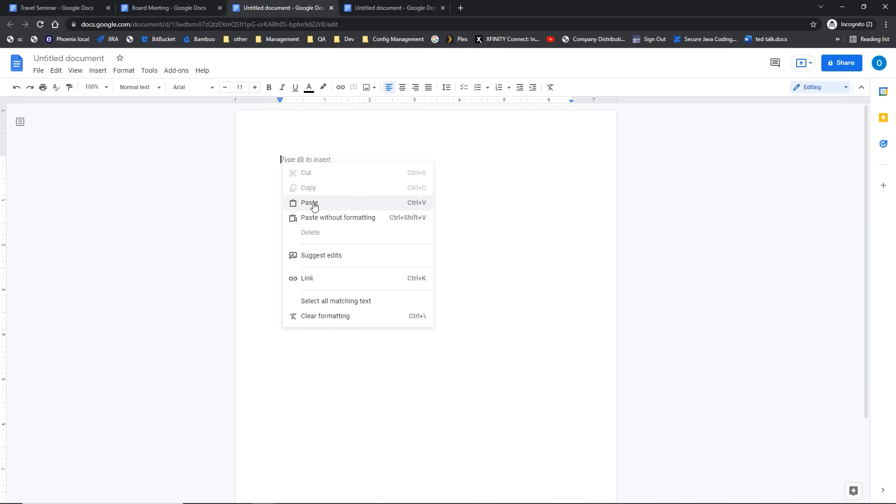
pyautogui.click(280, 159)
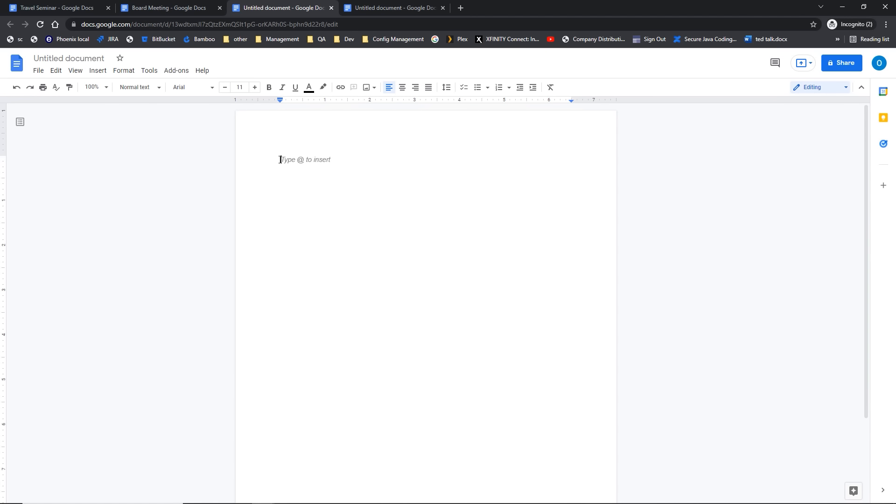
pyautogui.hotkey('ctrl', 'v')
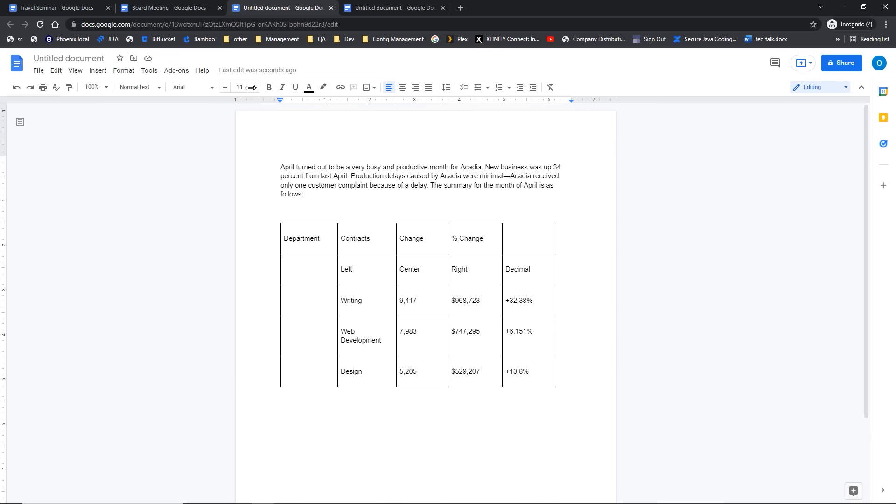
# Step: Switch to the Board Meeting document tab
pyautogui.click(180, 9)
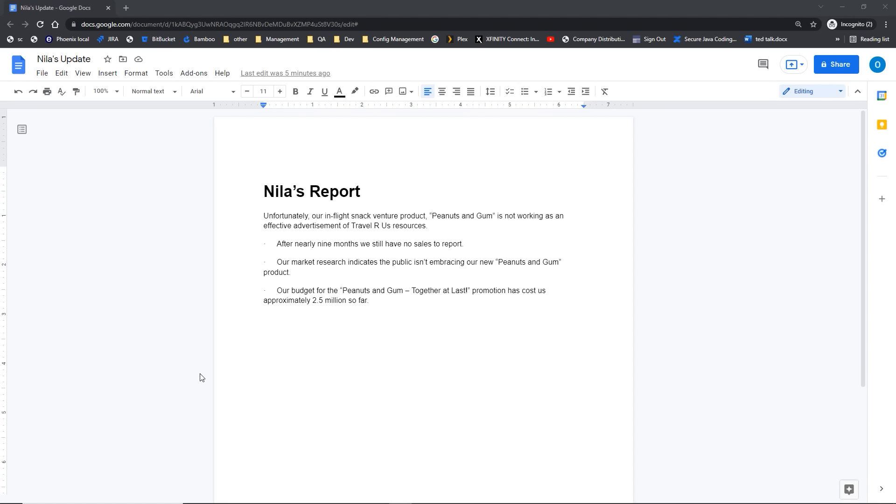
pyautogui.click(258, 361)
pyautogui.hotkey('ctrl', '/')
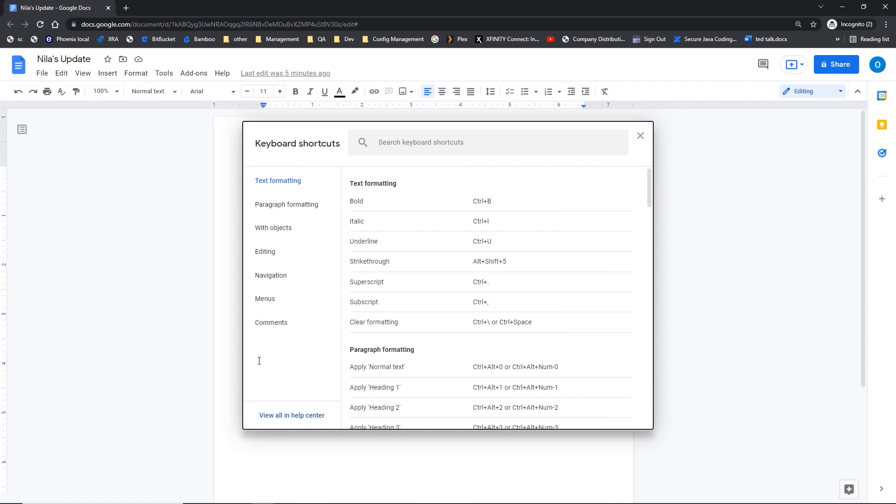
pyautogui.click(641, 137)
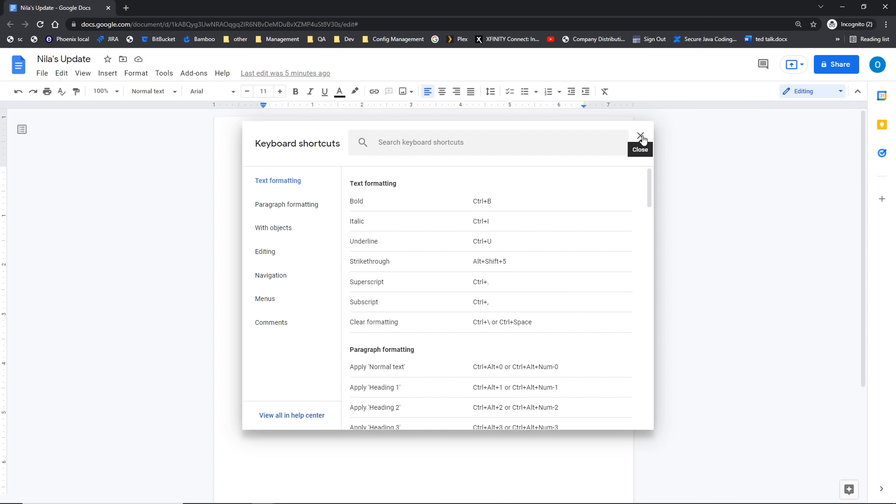
pyautogui.click(222, 73)
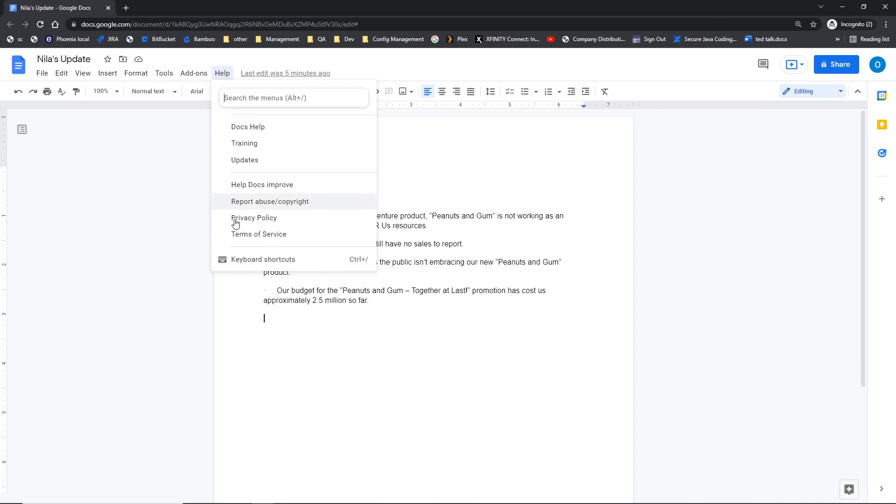
pyautogui.click(361, 265)
pyautogui.click(360, 265)
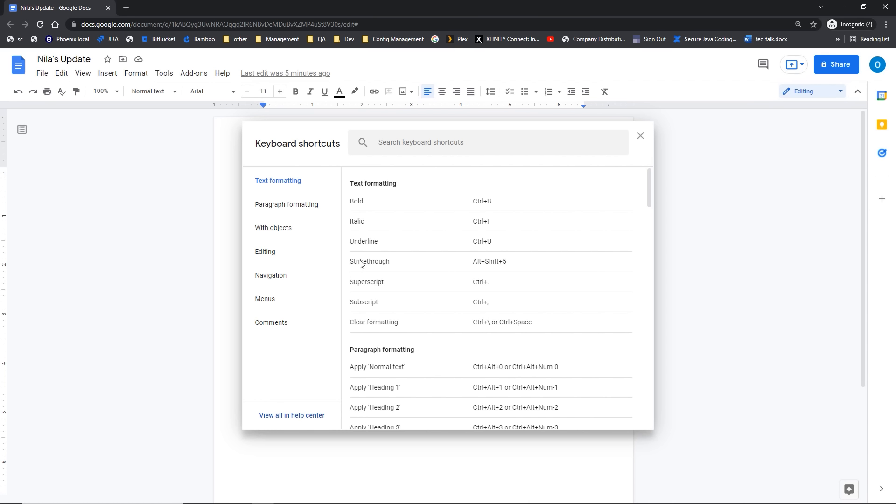
pyautogui.click(359, 204)
pyautogui.click(639, 138)
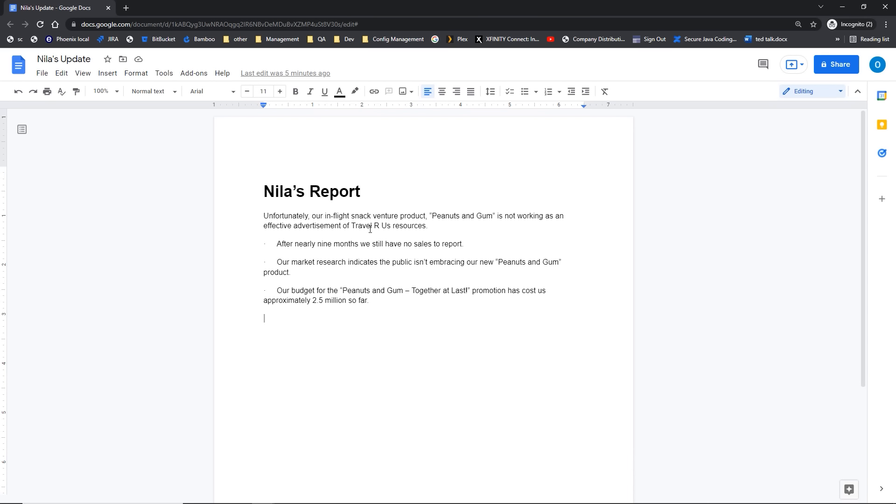
# Step: Bold 'Unfortunately', underline 'nine months' in the first bullet, then select the title heading
pyautogui.doubleClick(290, 215)
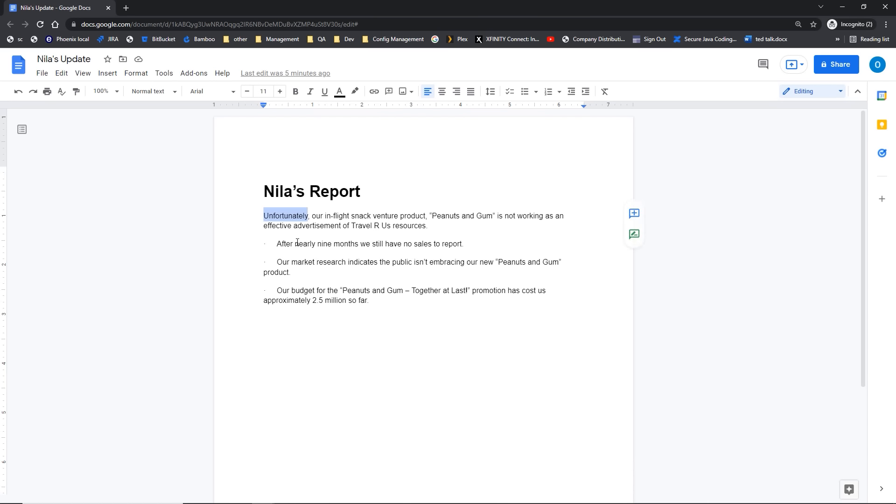
pyautogui.hotkey('ctrl', 'b')
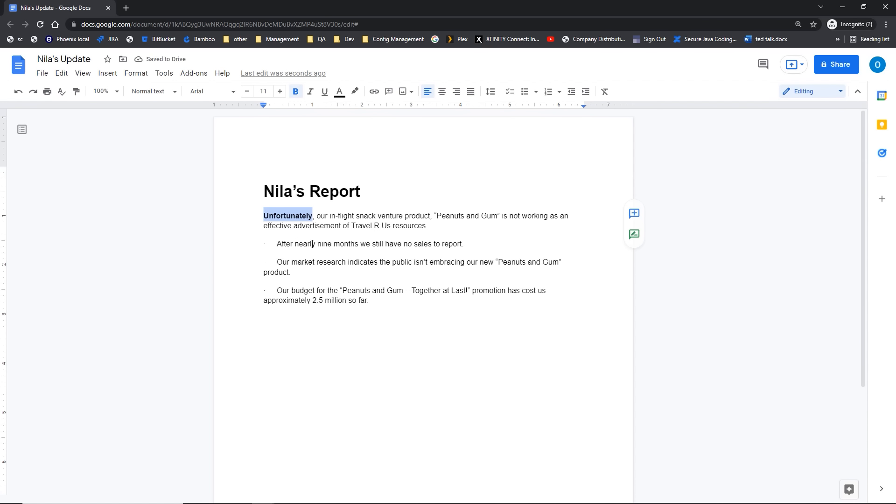
pyautogui.moveTo(318, 245); pyautogui.dragTo(359, 244)
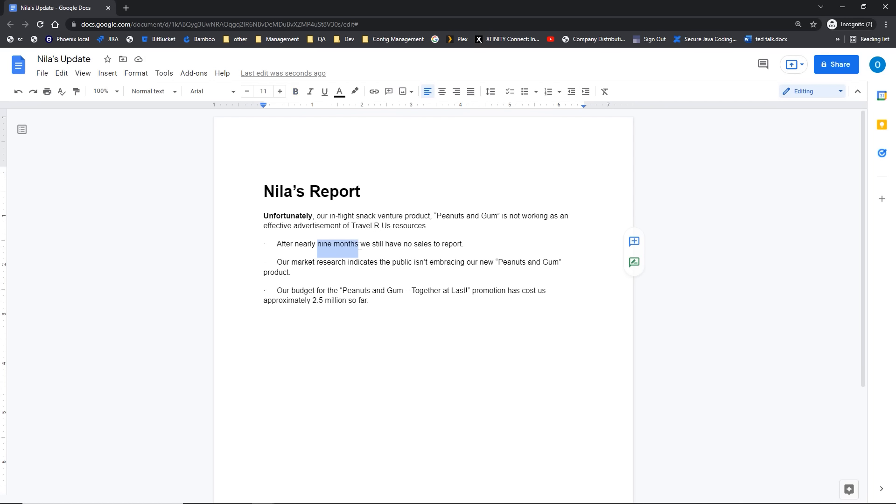
pyautogui.hotkey('ctrl', 'u')
pyautogui.click(368, 262)
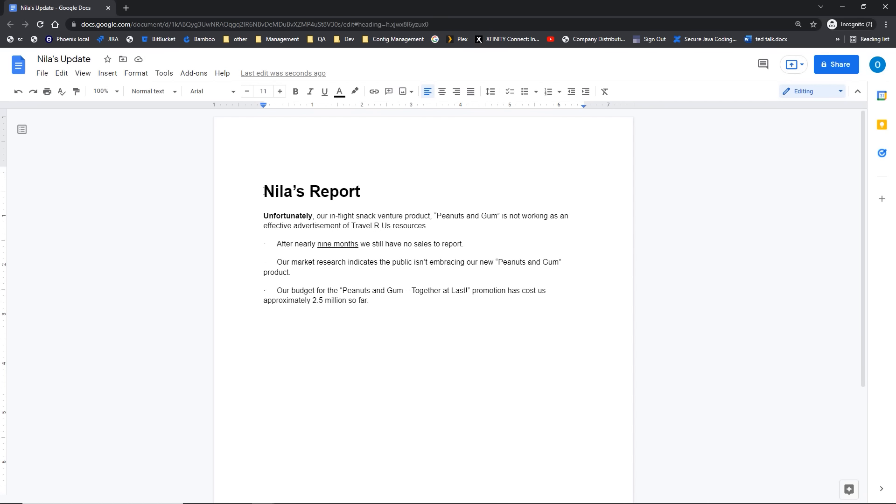
pyautogui.moveTo(260, 191); pyautogui.dragTo(380, 190)
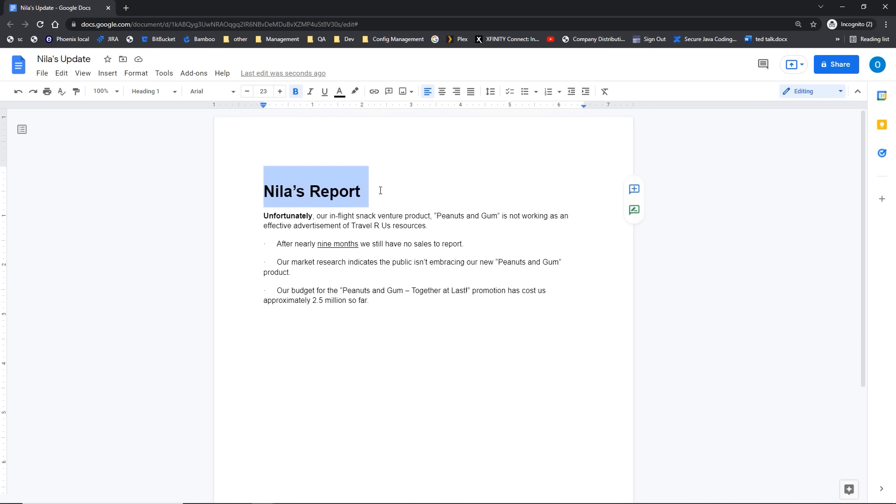
# Step: Center the title heading with Ctrl+Shift+E, then select all the document text
pyautogui.hotkey('ctrl', 'shift', 'e')
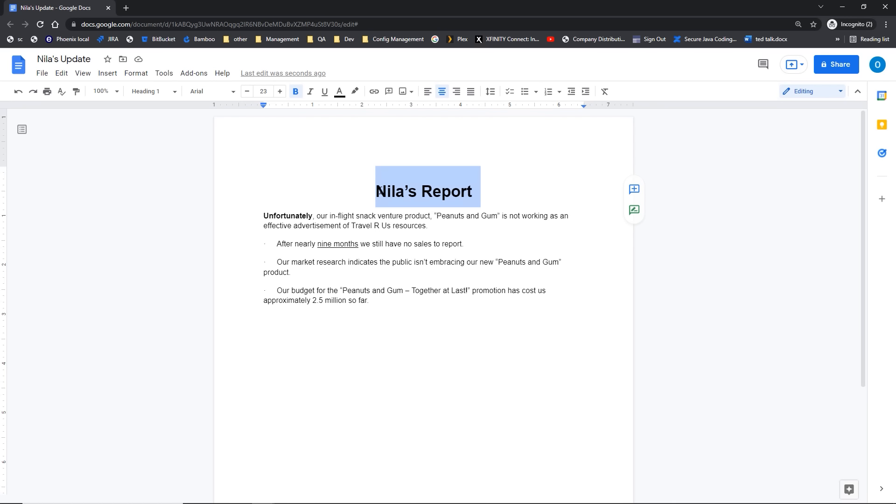
pyautogui.click(384, 303)
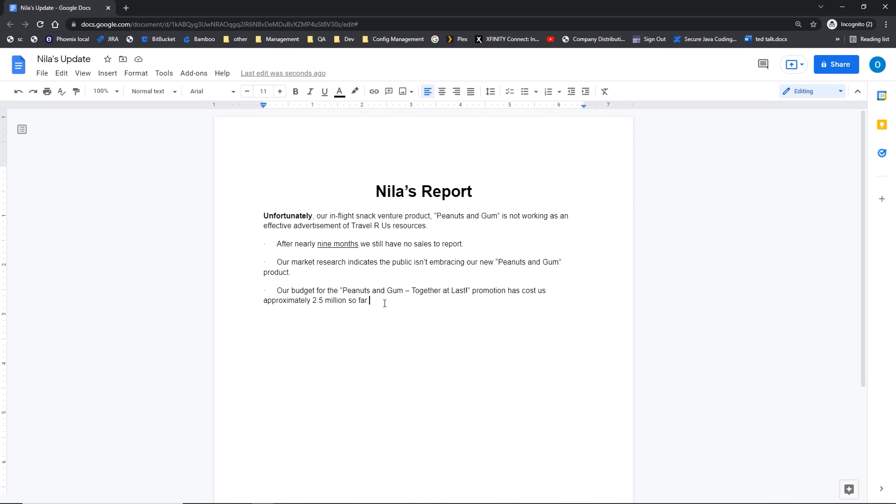
pyautogui.hotkey('ctrl', 'a')
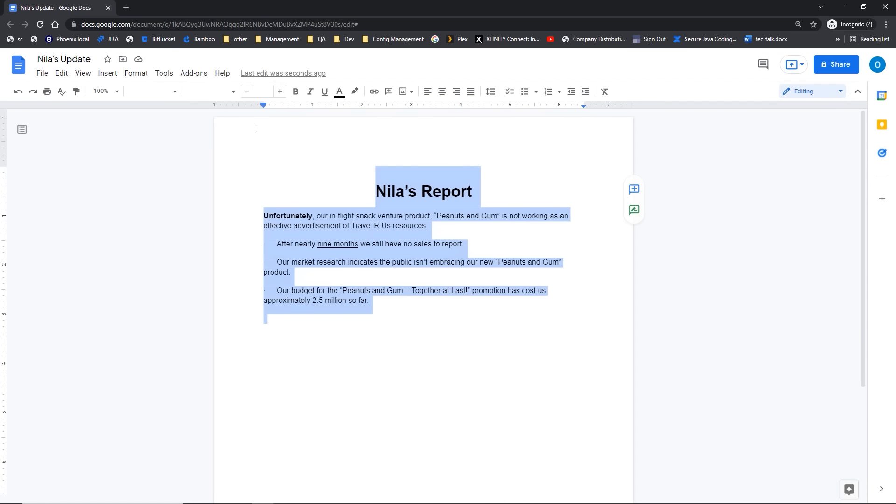
# Step: Set the whole report, title and bullets, in the Comfortaa font
pyautogui.click(233, 92)
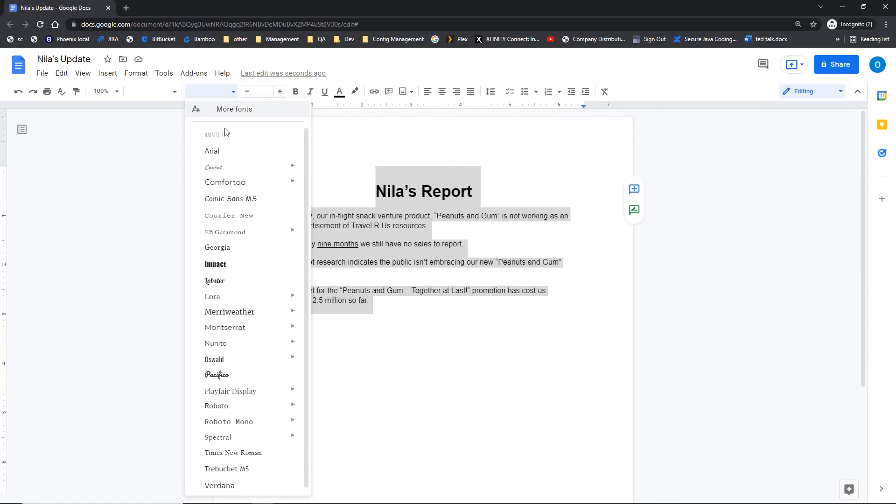
pyautogui.click(225, 183)
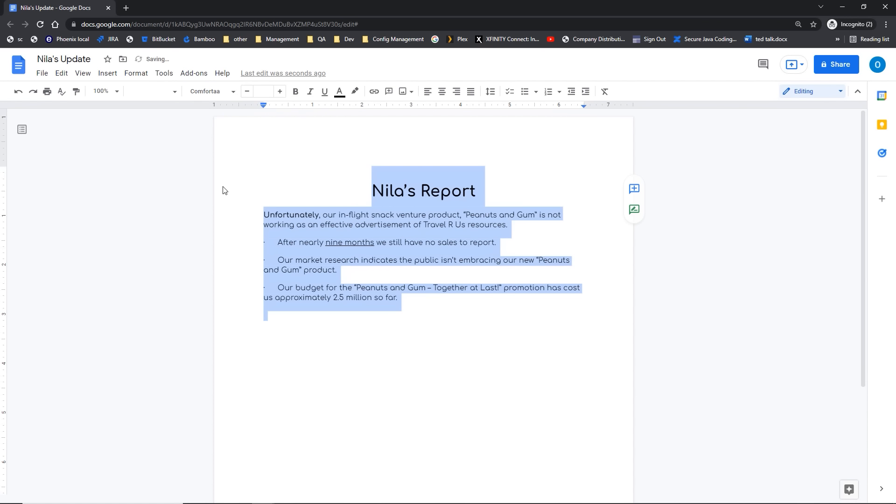
pyautogui.click(388, 335)
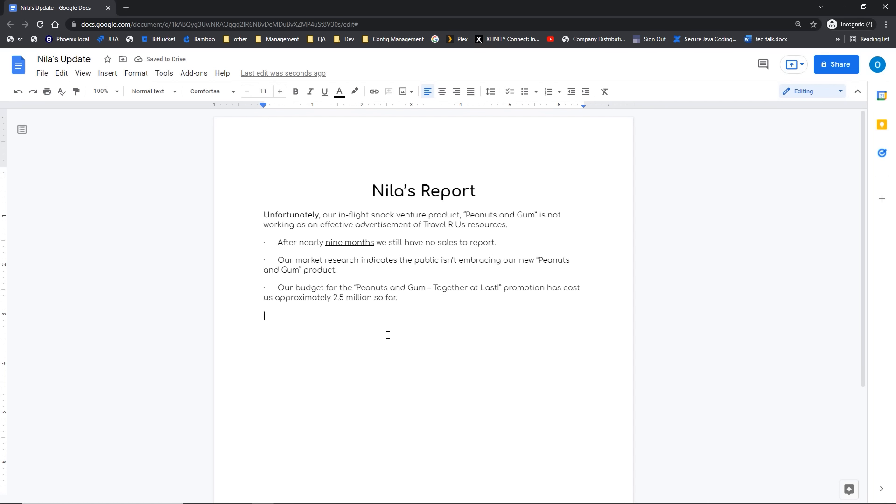
pyautogui.click(373, 193)
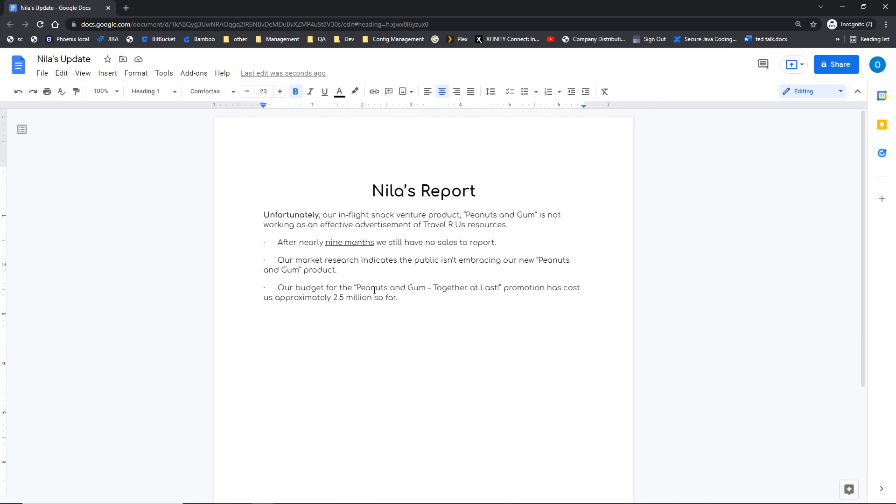
pyautogui.moveTo(370, 191); pyautogui.dragTo(511, 198)
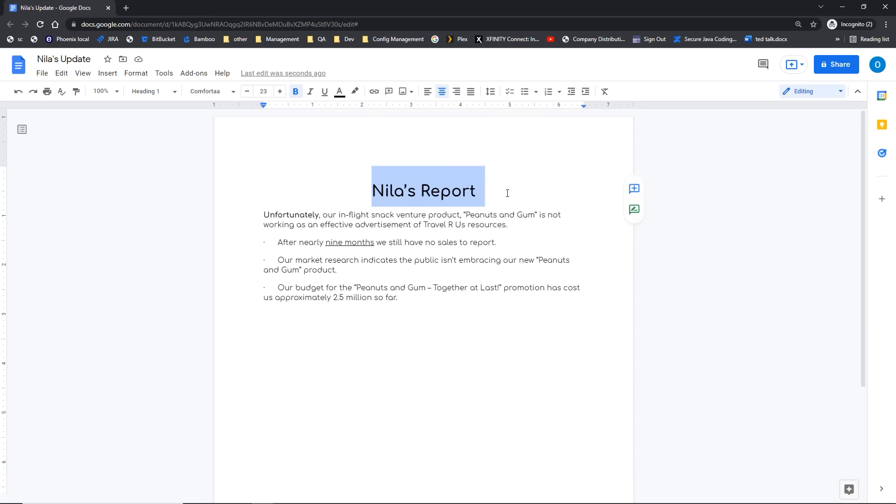
pyautogui.hotkey('ctrl', '\\')
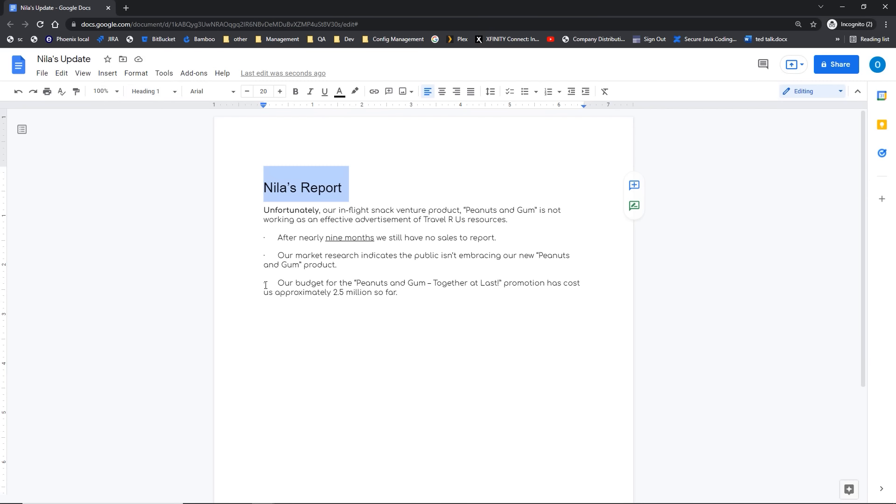
pyautogui.hotkey('ctrl', 'z')
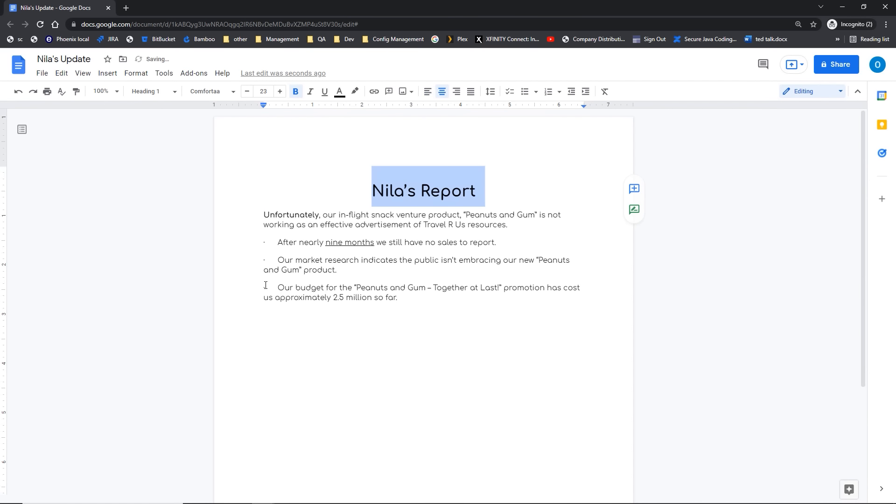
pyautogui.click(359, 308)
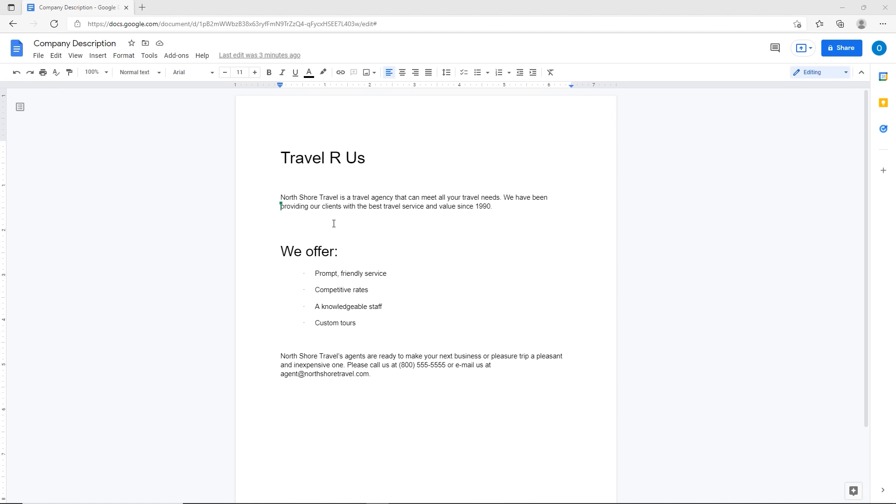
# Step: Place the cursor in the Company Description document's Travel R Us title
pyautogui.click(280, 156)
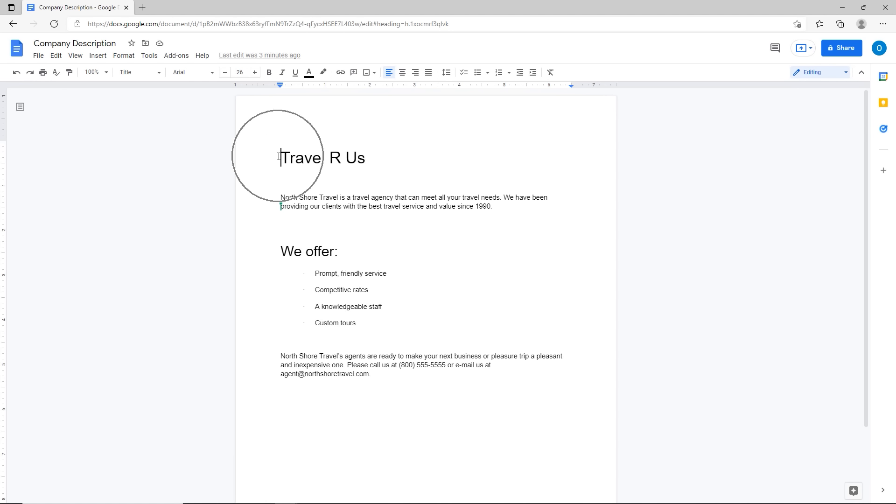
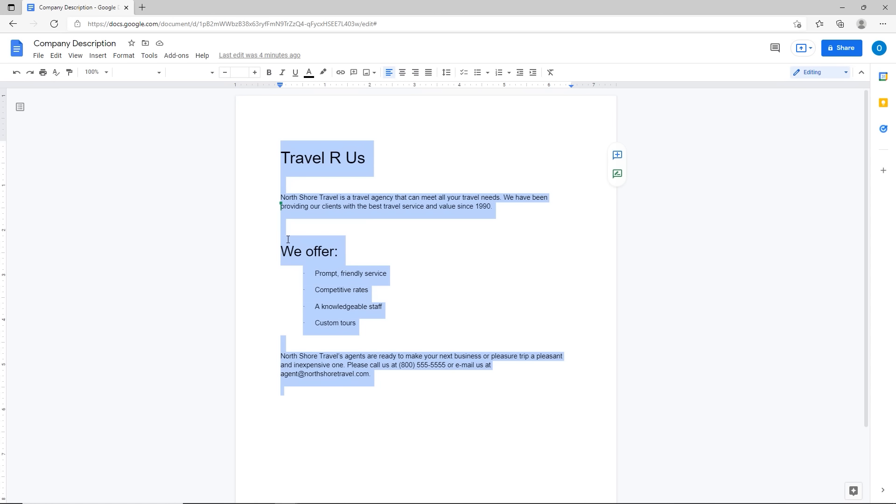
# Step: Create a new blank Google Docs document from the File menu
pyautogui.click(39, 56)
pyautogui.moveTo(53, 99)
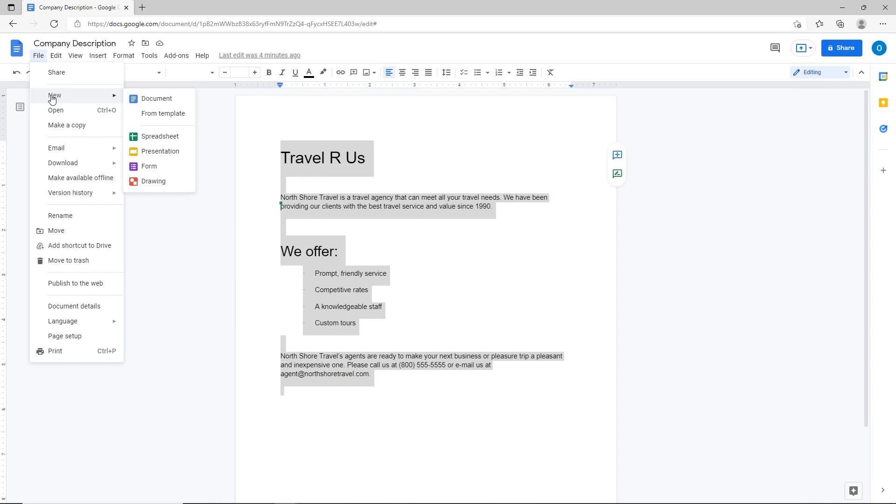
pyautogui.click(145, 99)
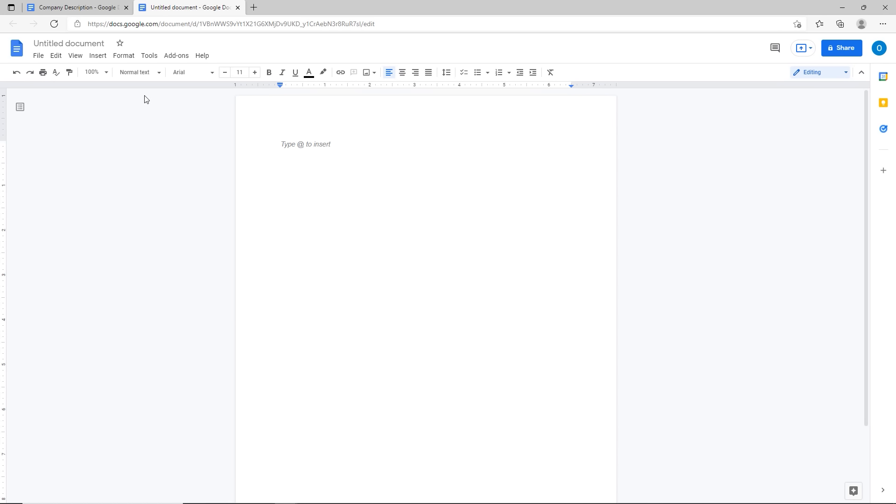
# Step: Paste the copied Travel R Us description without formatting
pyautogui.rightClick(301, 148)
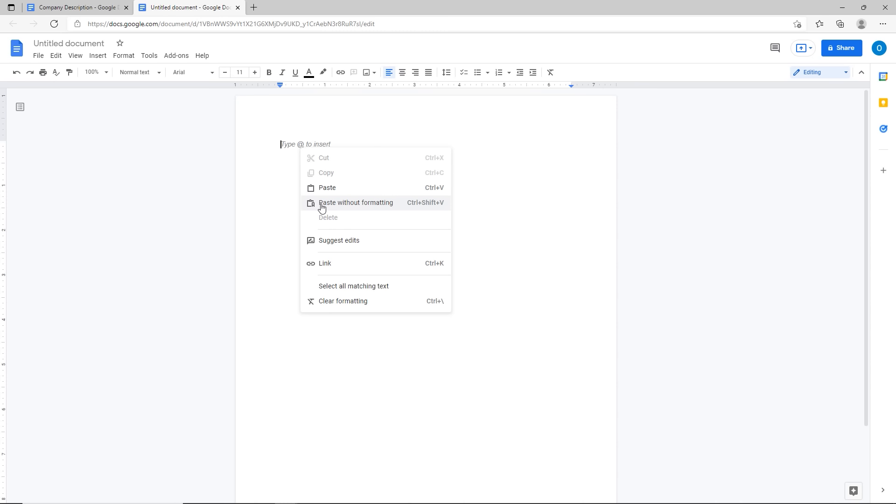
pyautogui.click(280, 146)
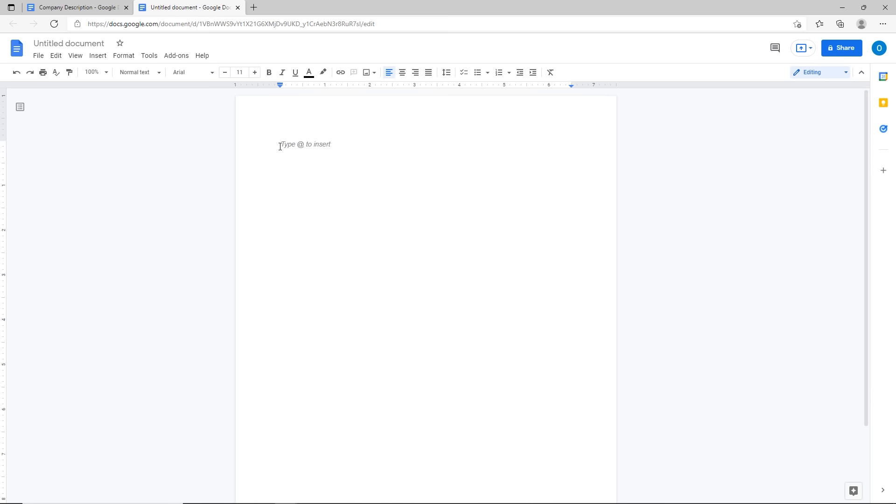
pyautogui.hotkey('ctrl', 'shift', 'v')
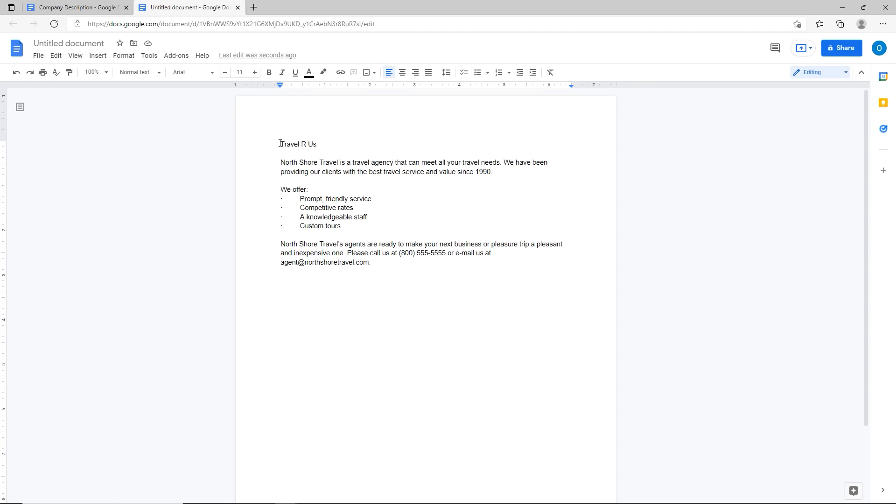
# Step: Put the insertion point before the Travel R Us title and the We offer: line
pyautogui.click(280, 143)
pyautogui.click(280, 142)
pyautogui.click(277, 189)
pyautogui.press('ctrl')
pyautogui.press('ctrl')
pyautogui.press('ctrl')
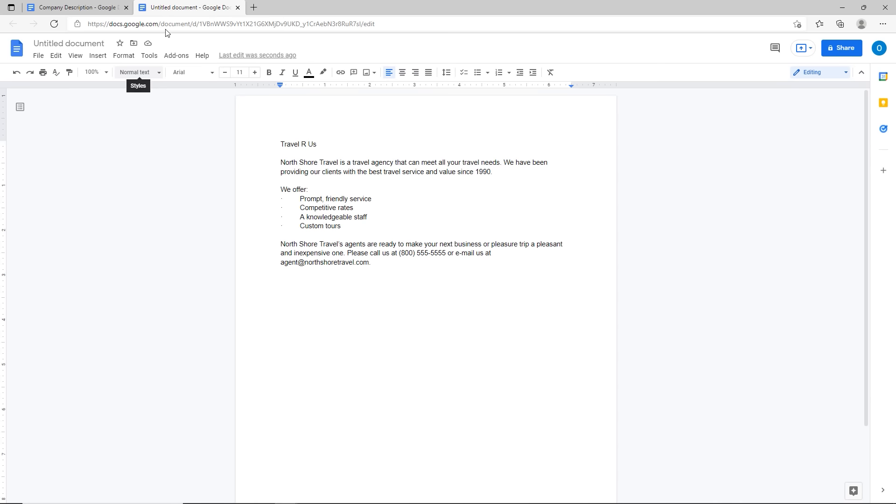
pyautogui.press('ctrl')
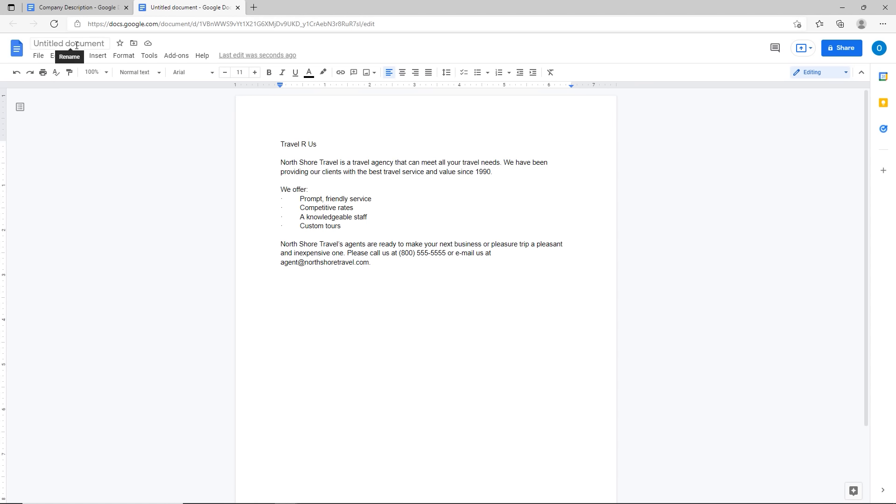
# Step: Rename the plain-text document 'Company Description-No Format'
pyautogui.press('ctrl')
pyautogui.click(76, 45)
pyautogui.write('Cpom[a')
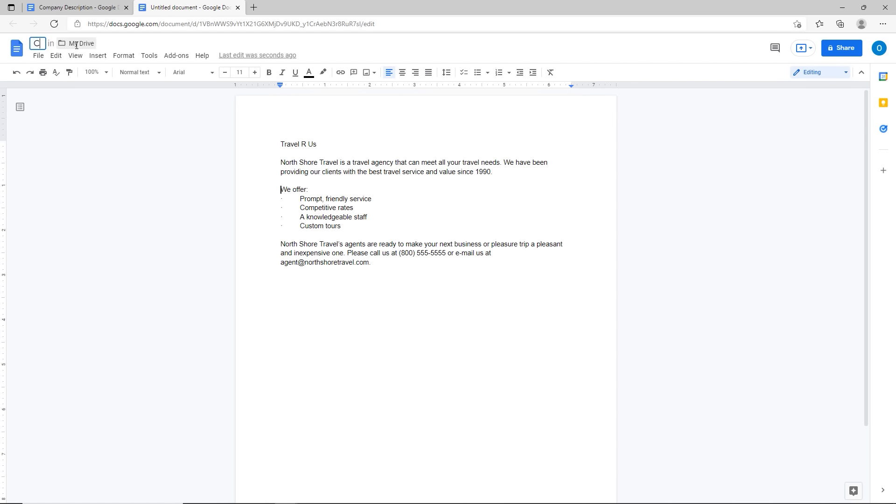
pyautogui.press('BackSpace')
pyautogui.press('BackSpace')
pyautogui.press('BackSpace')
pyautogui.press('BackSpace')
pyautogui.press('BackSpace')
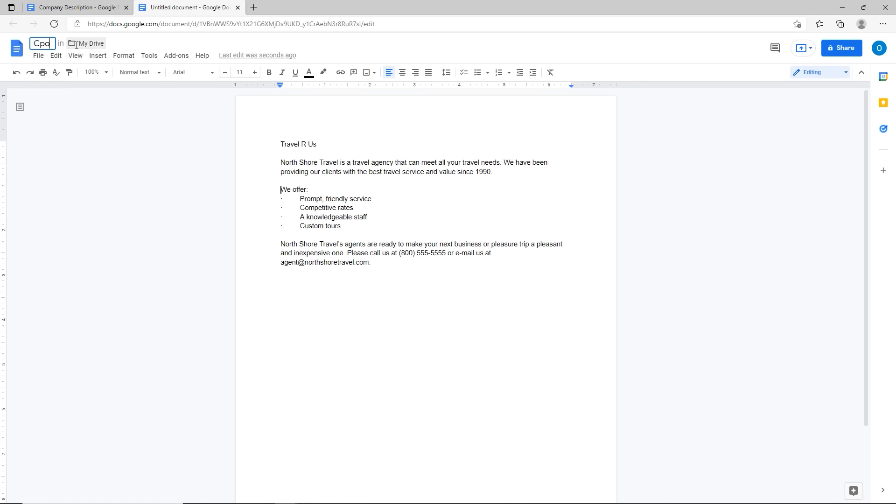
pyautogui.write('ompan')
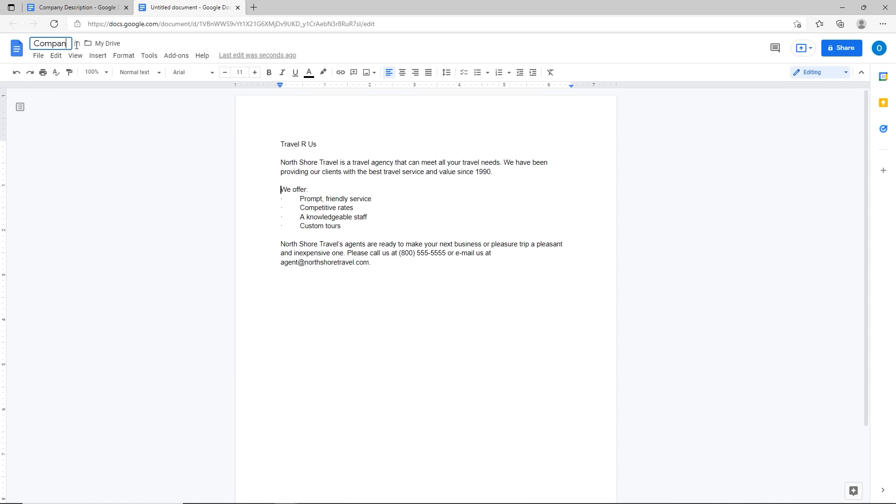
pyautogui.write('y Descript')
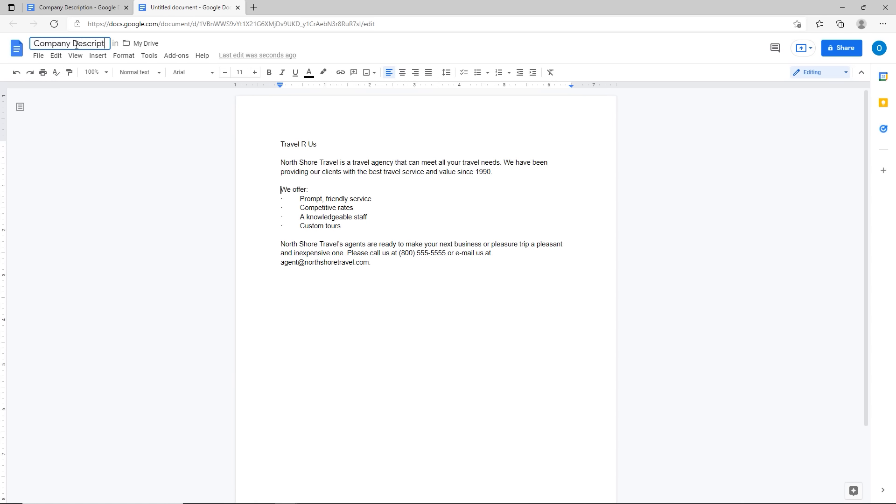
pyautogui.write('ion-No')
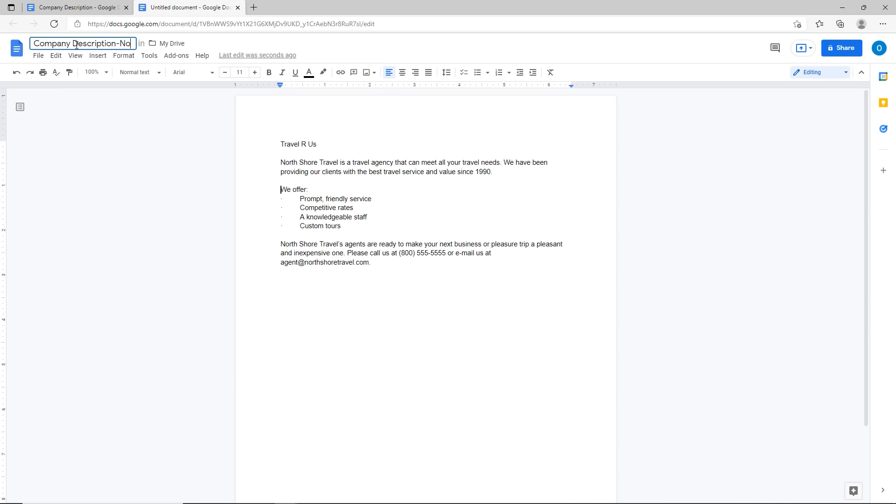
pyautogui.write(' Format')
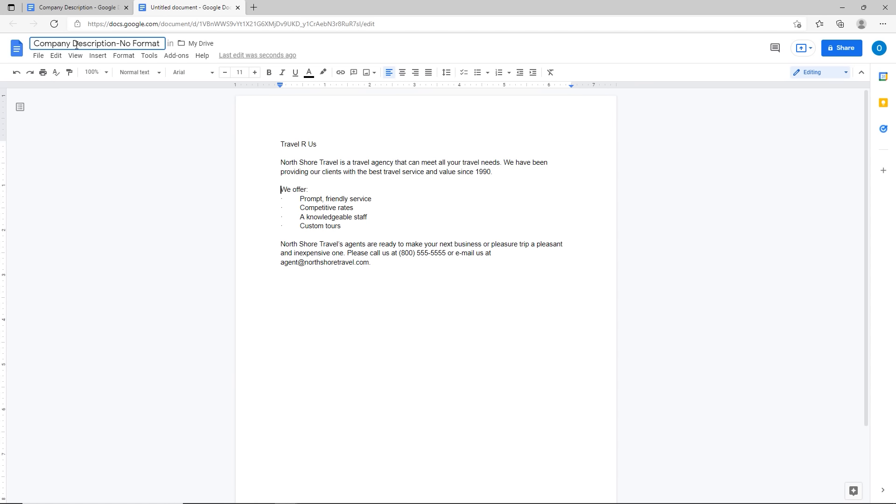
pyautogui.press('Return')
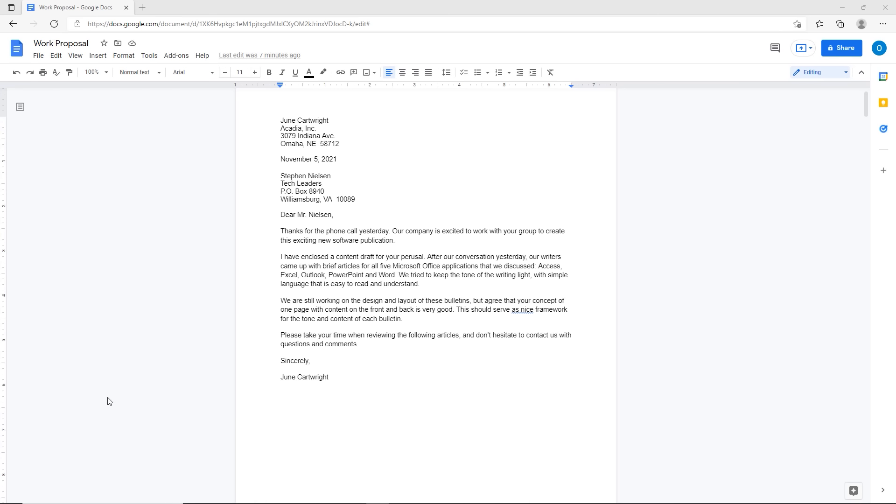
pyautogui.moveTo(256, 229); pyautogui.dragTo(398, 244)
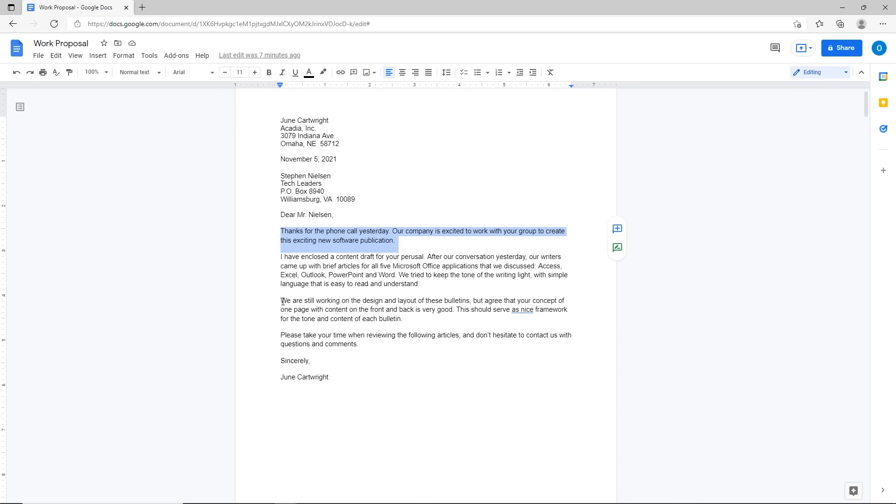
pyautogui.moveTo(281, 301); pyautogui.dragTo(445, 325)
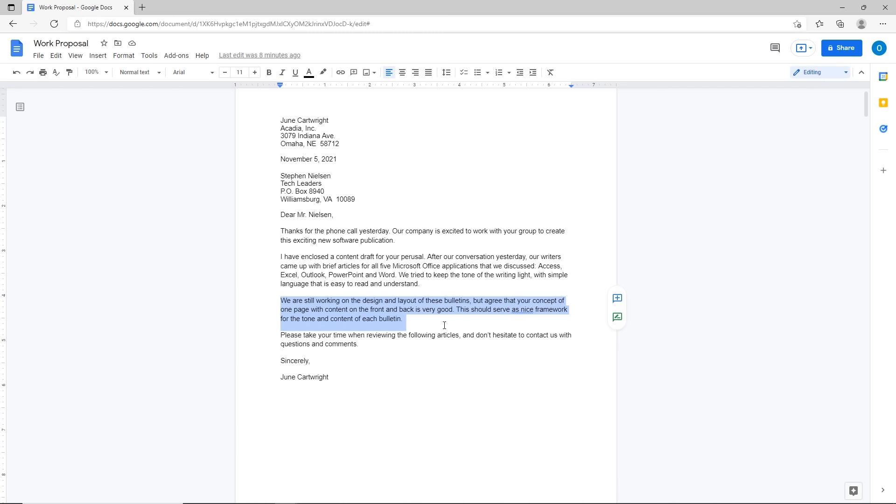
pyautogui.doubleClick(293, 231)
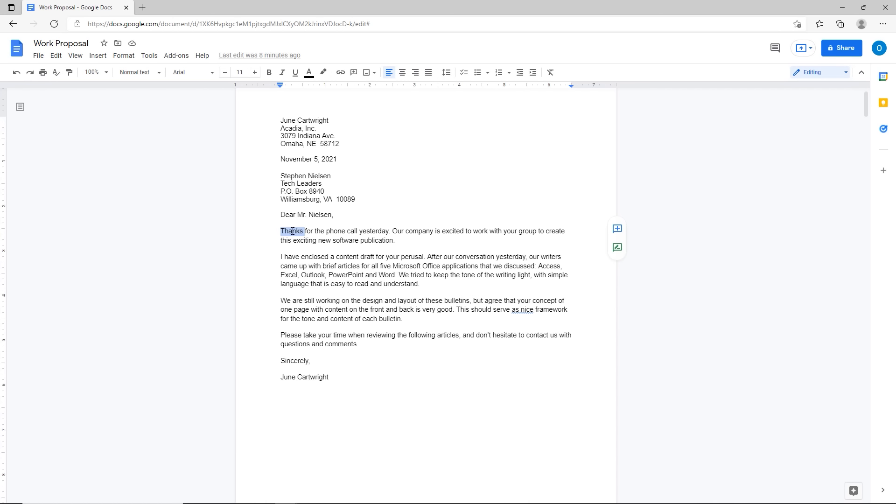
pyautogui.click(321, 242)
pyautogui.tripleClick(347, 232)
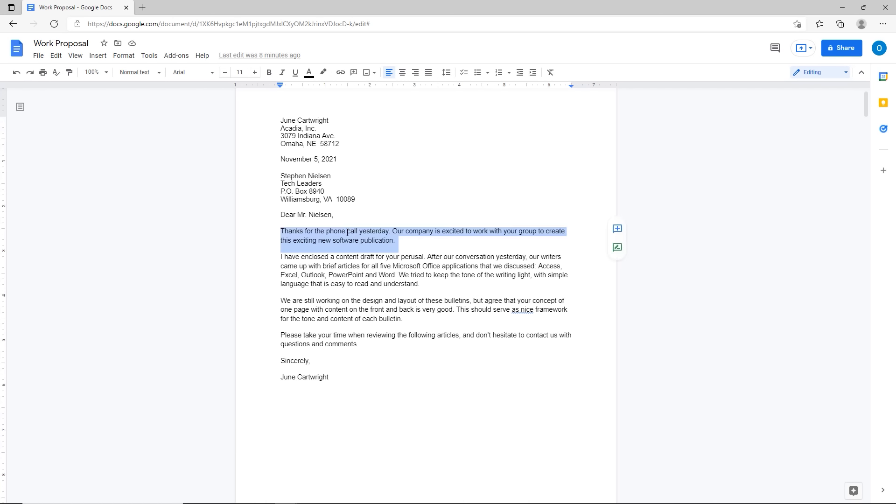
pyautogui.tripleClick(346, 266)
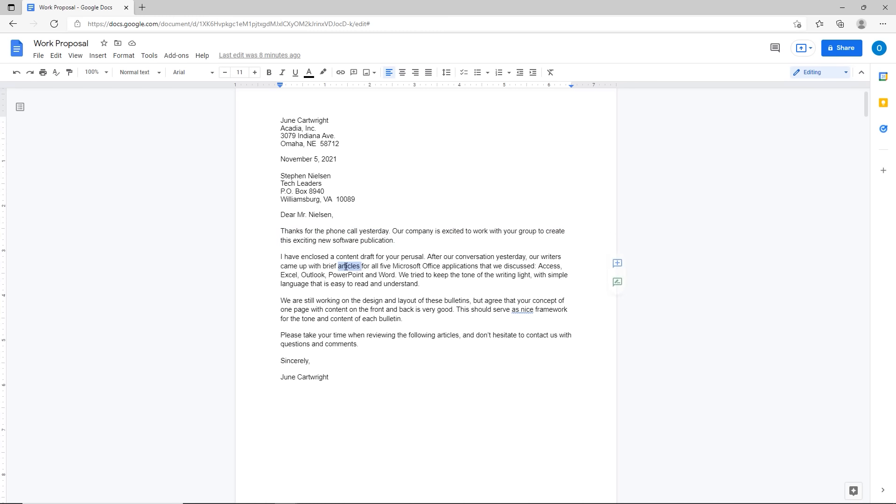
pyautogui.click(353, 325)
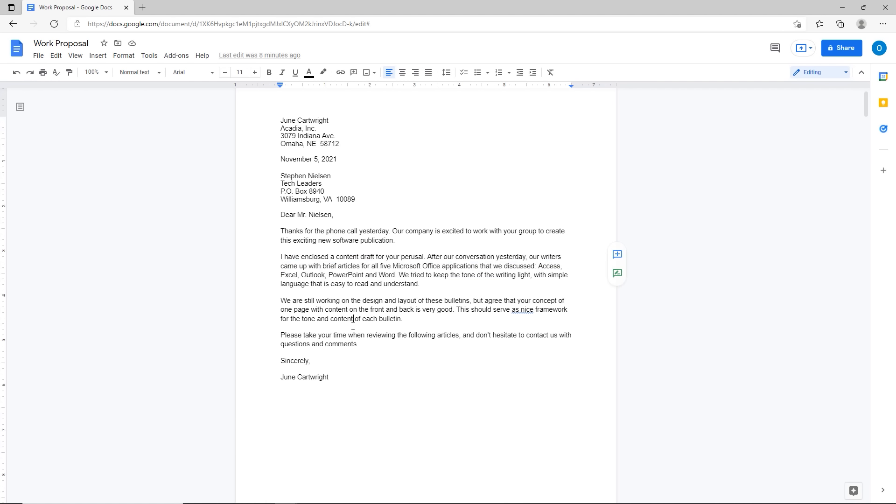
pyautogui.click(426, 285)
pyautogui.click(411, 275)
pyautogui.hotkey('shift', 'End')
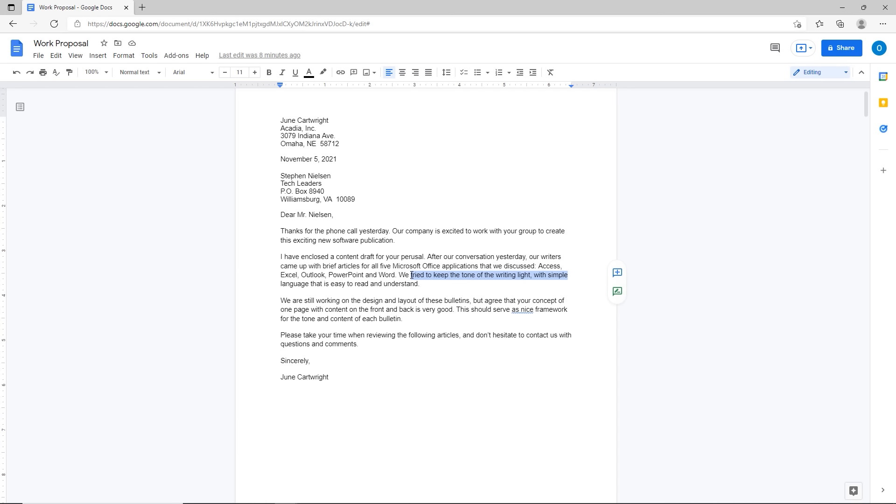
pyautogui.hotkey('shift', 'Home')
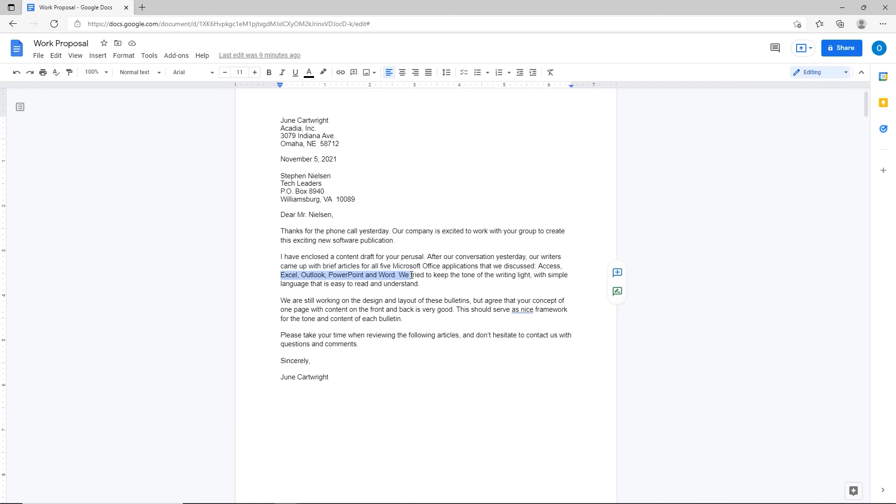
pyautogui.click(411, 275)
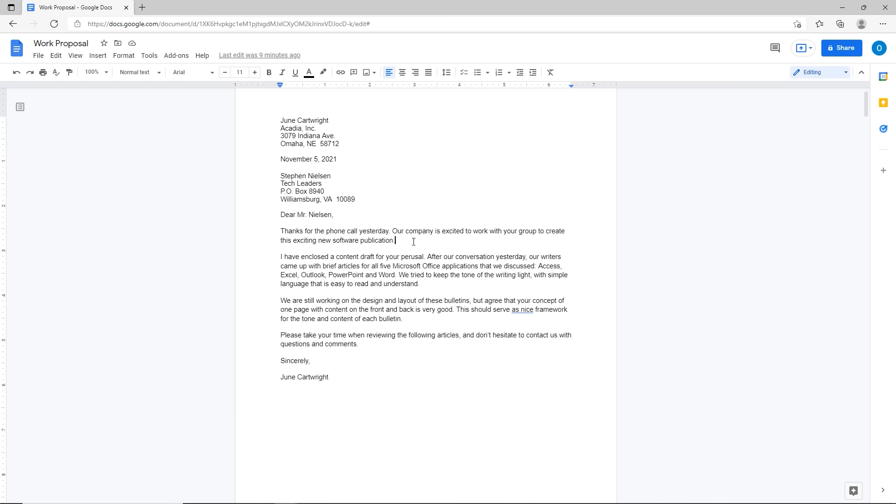
pyautogui.hotkey('ctrl', 'shift', 'Home')
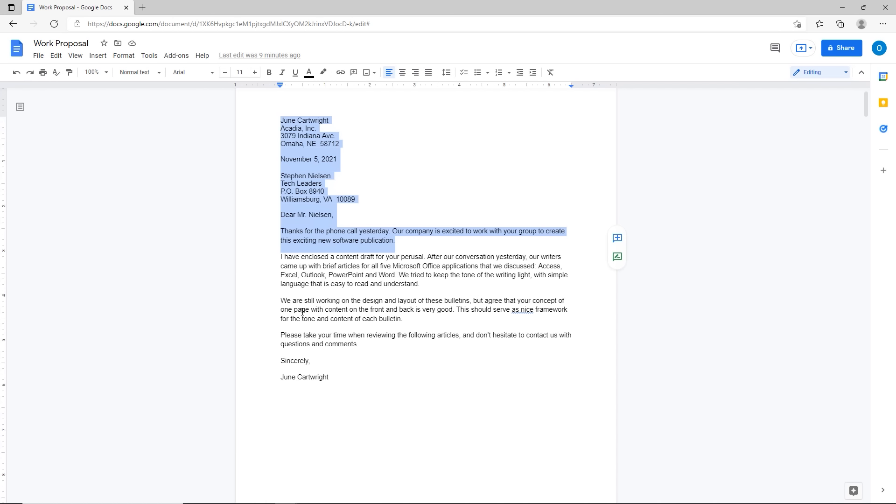
pyautogui.click(280, 302)
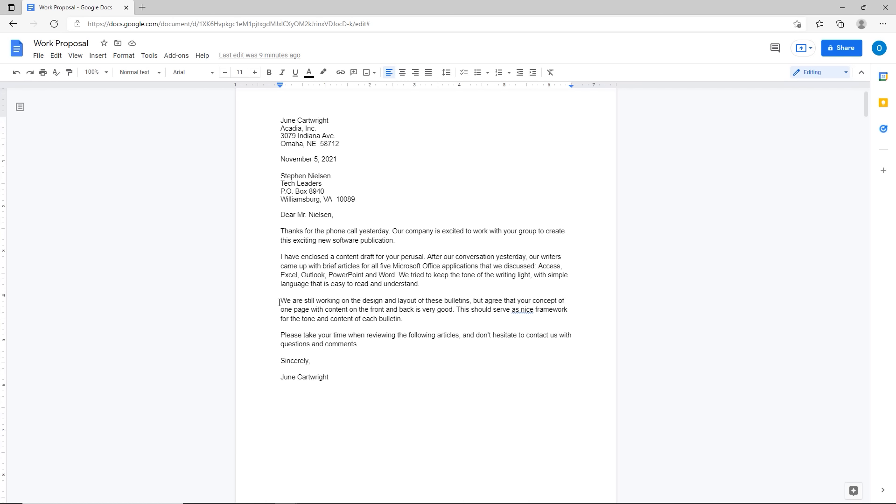
pyautogui.hotkey('ctrl', 'shift', 'End')
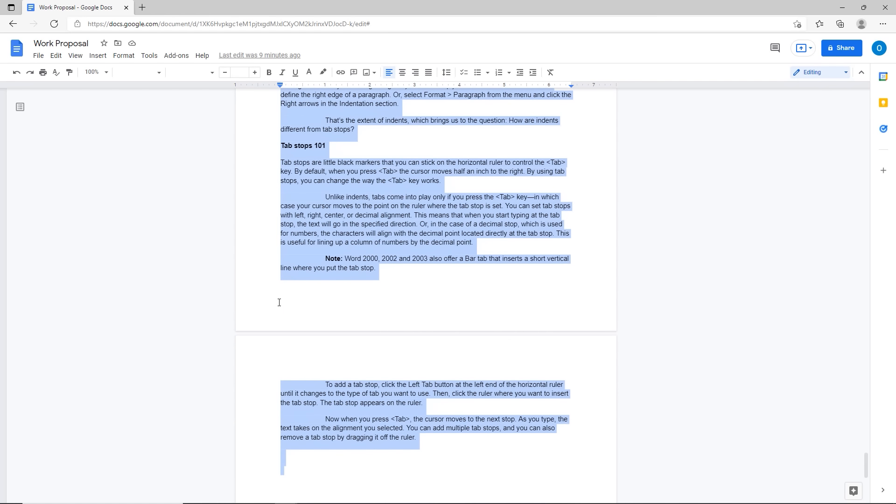
pyautogui.scroll(15, 277, 301)
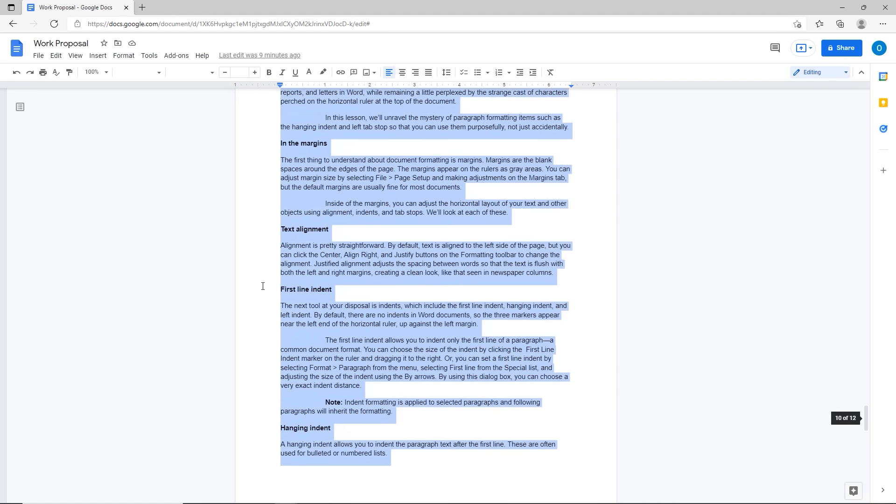
pyautogui.scroll(15, 262, 286)
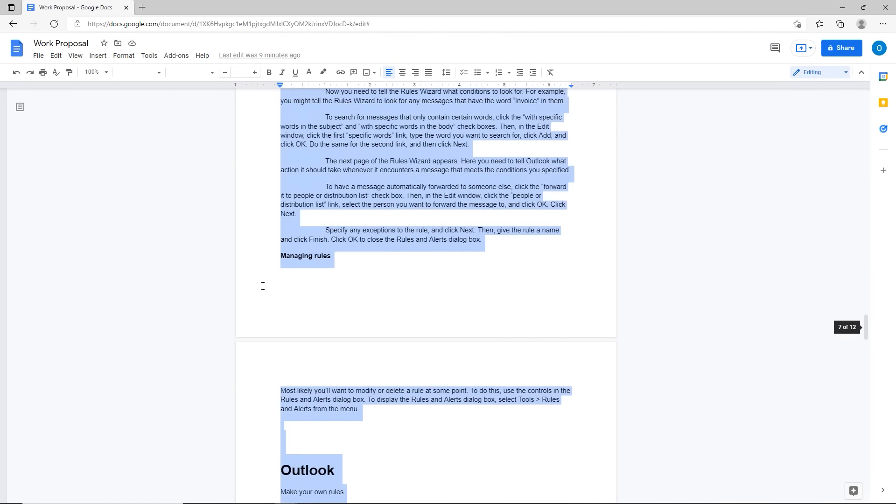
pyautogui.scroll(15, 263, 286)
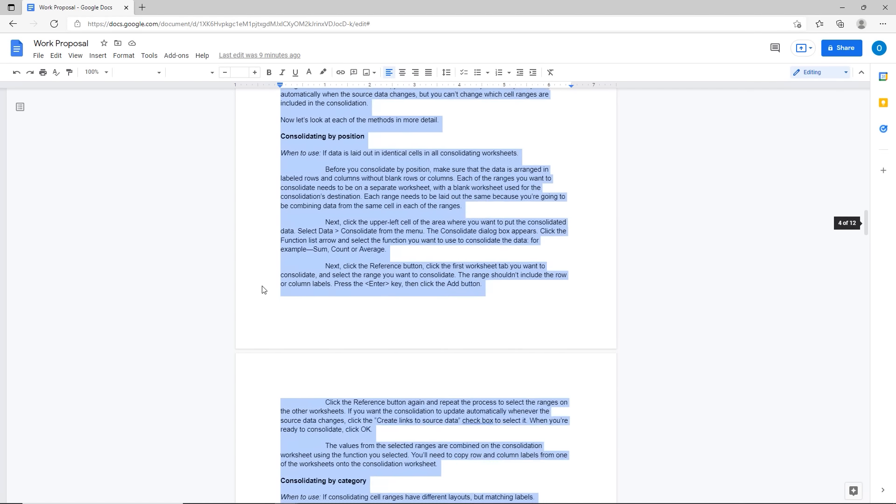
pyautogui.scroll(15, 262, 287)
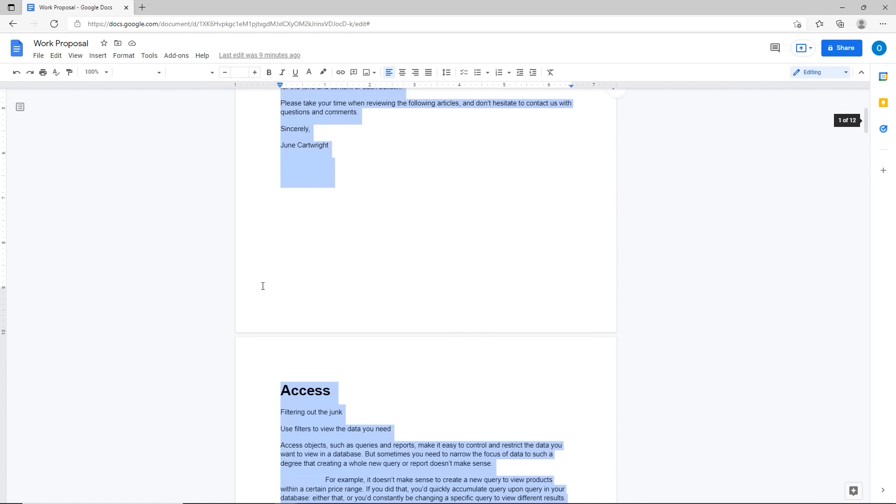
pyautogui.scroll(4, 263, 286)
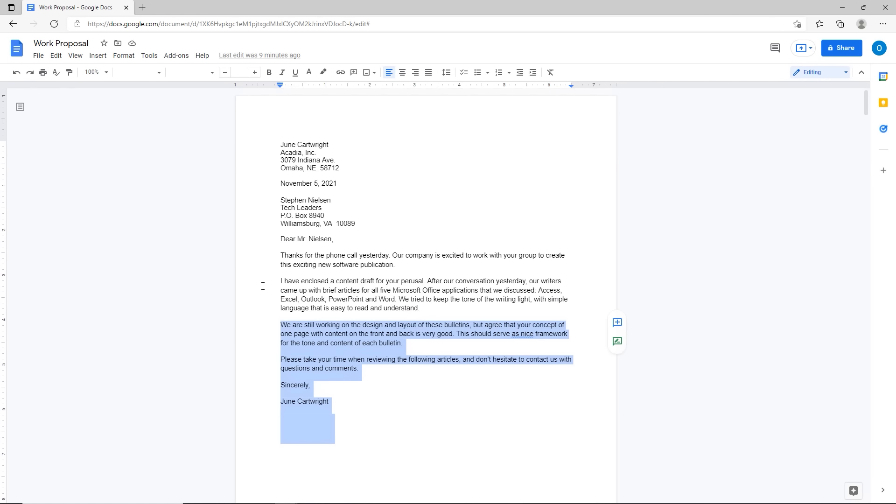
# Step: Practise selecting the letter's greeting and paragraphs by dragging and Shift-clicking, then deselect
pyautogui.click(280, 309)
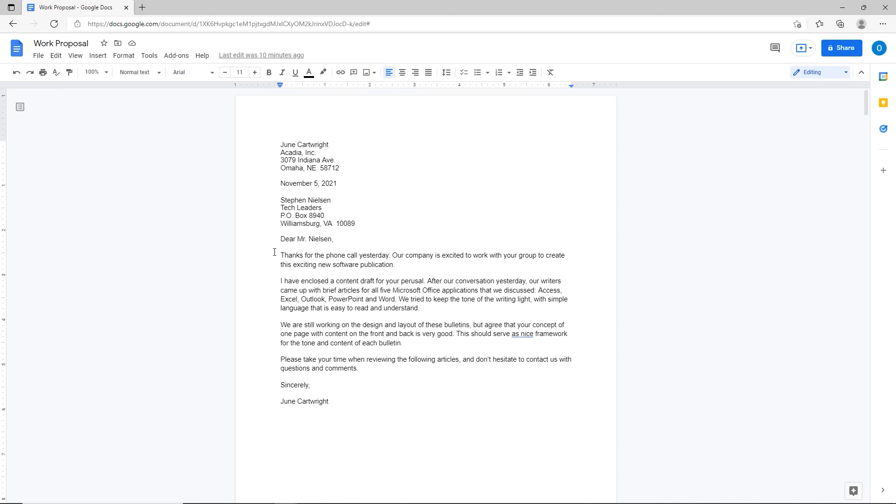
pyautogui.moveTo(276, 250); pyautogui.dragTo(401, 264)
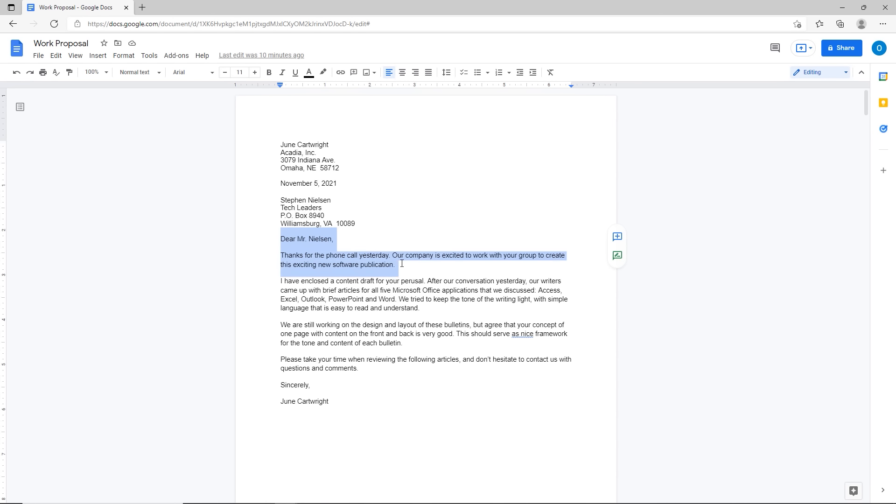
pyautogui.keyDown('shift'); pyautogui.click(428, 311); pyautogui.keyUp('shift')
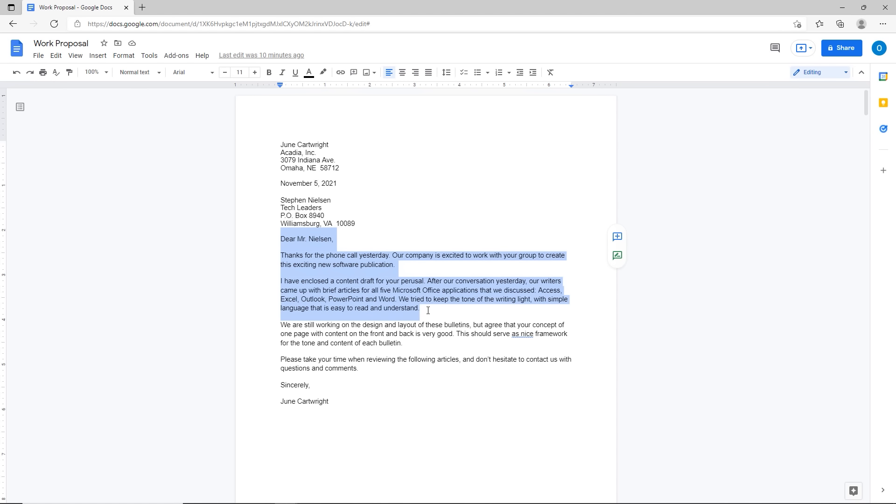
pyautogui.keyDown('shift'); pyautogui.click(413, 346); pyautogui.keyUp('shift')
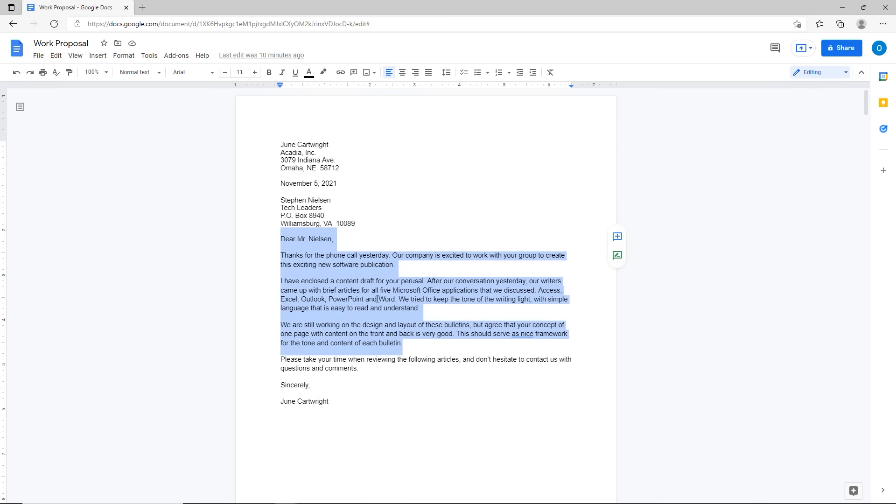
pyautogui.keyDown('shift'); pyautogui.click(378, 299); pyautogui.keyUp('shift')
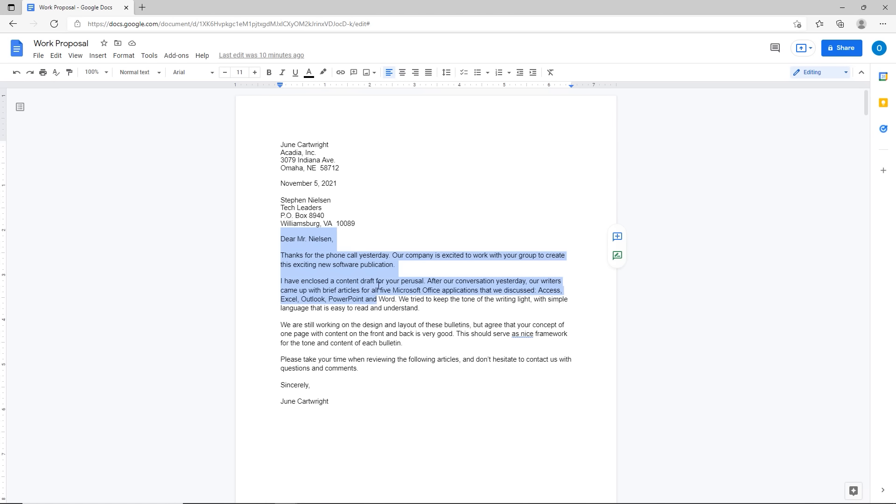
pyautogui.keyDown('shift'); pyautogui.click(375, 282); pyautogui.keyUp('shift')
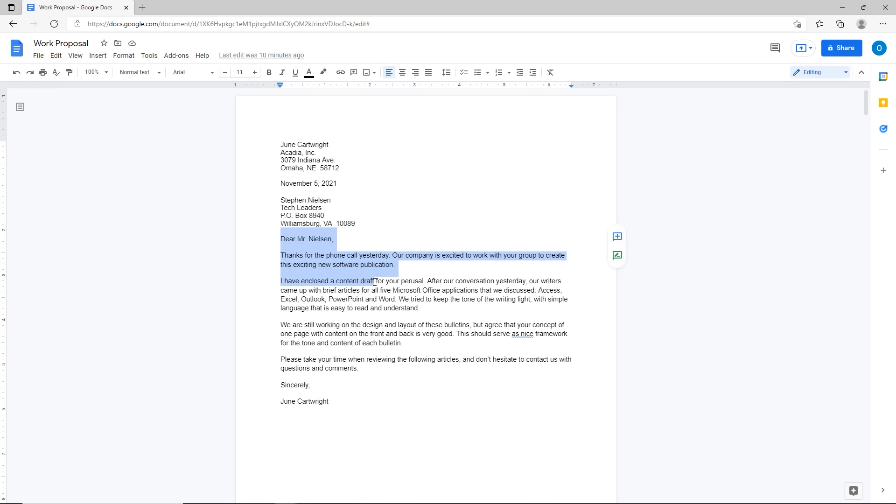
pyautogui.click(374, 310)
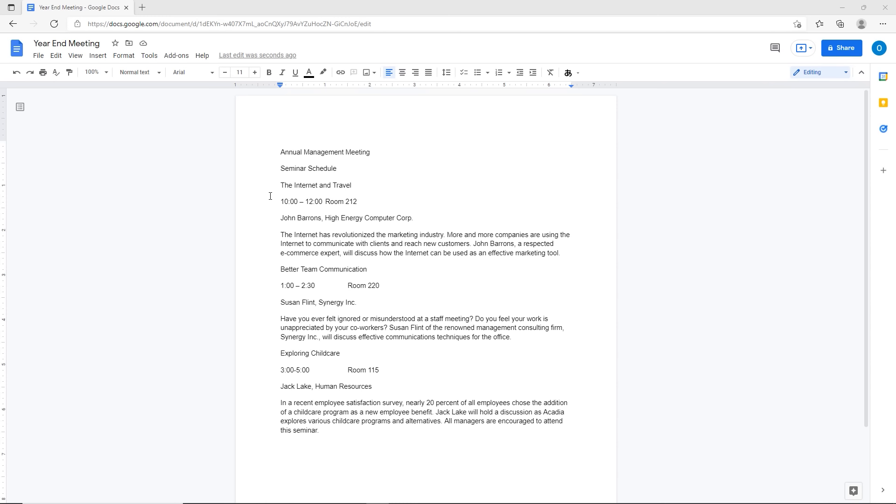
# Step: Translate Year End Meeting into a Spanish copy with Tools > Translate document
pyautogui.click(149, 56)
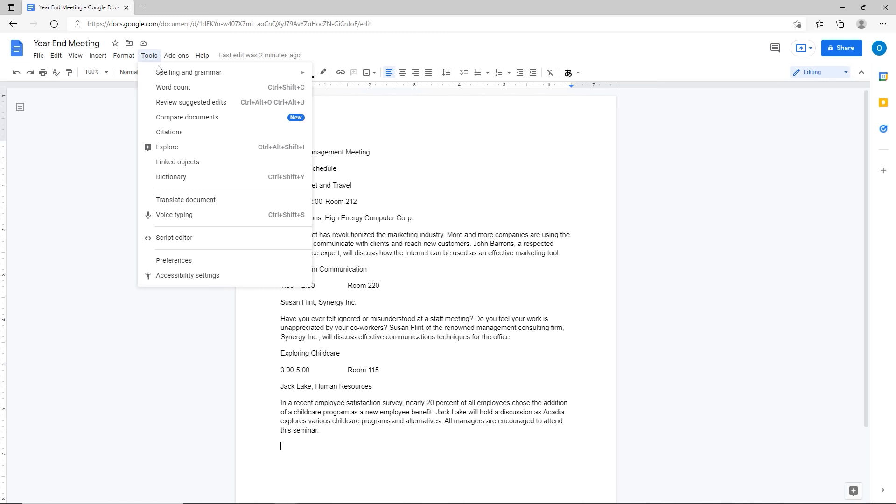
pyautogui.click(196, 202)
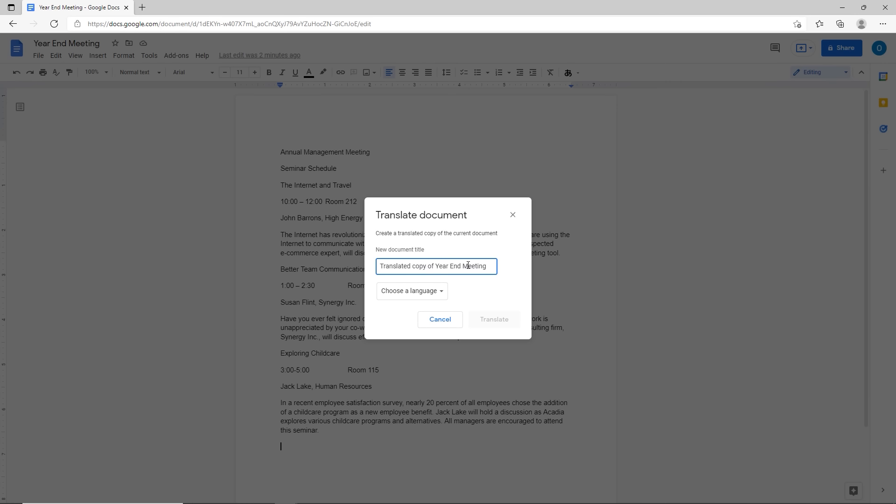
pyautogui.click(417, 293)
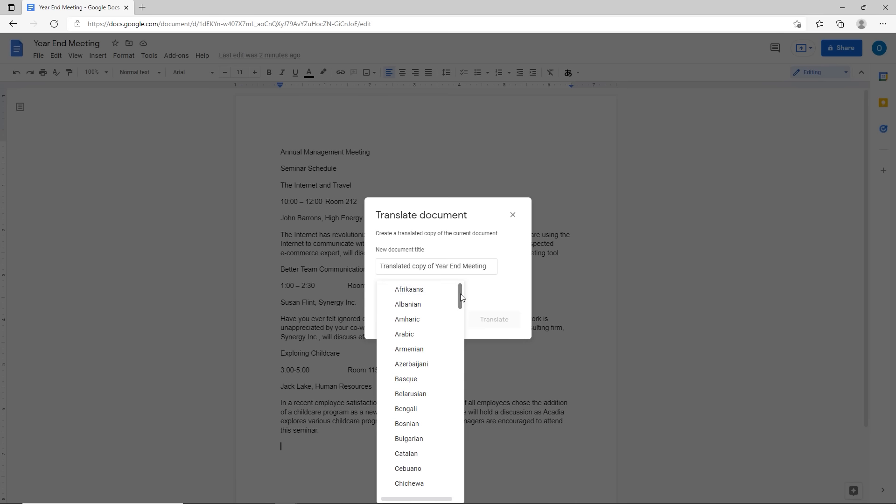
pyautogui.press('s')
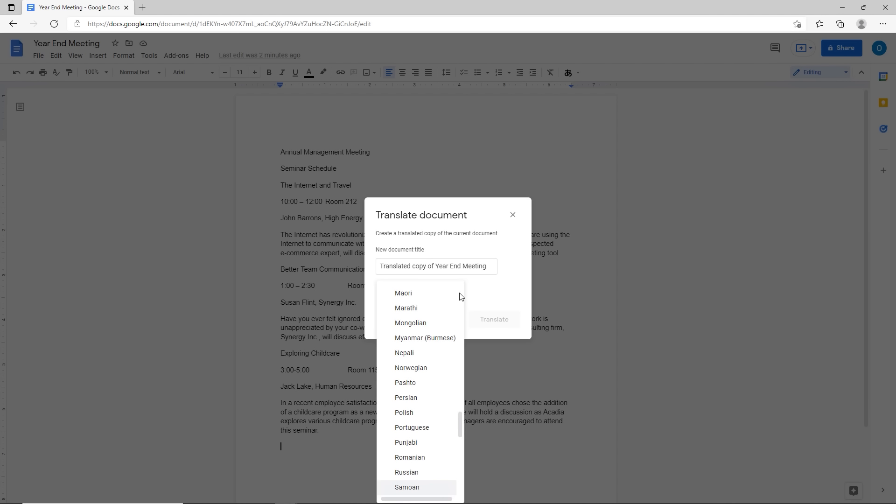
pyautogui.moveTo(461, 432); pyautogui.dragTo(459, 483)
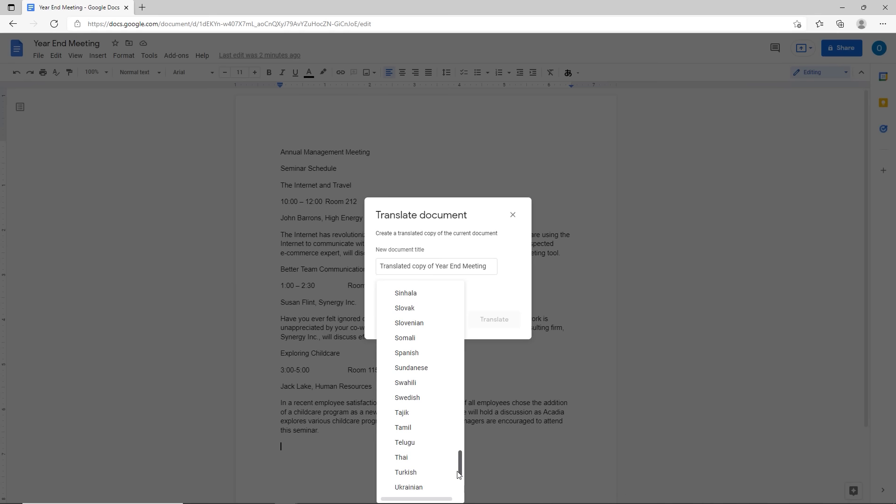
pyautogui.click(394, 353)
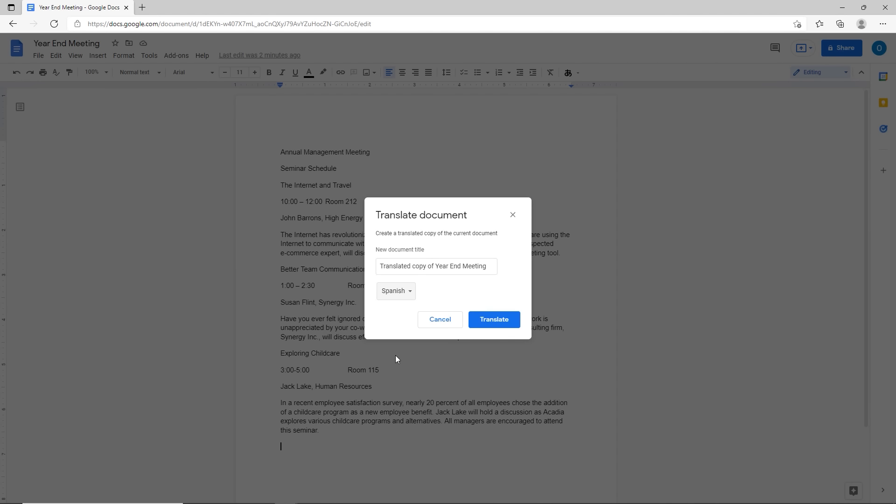
pyautogui.click(480, 325)
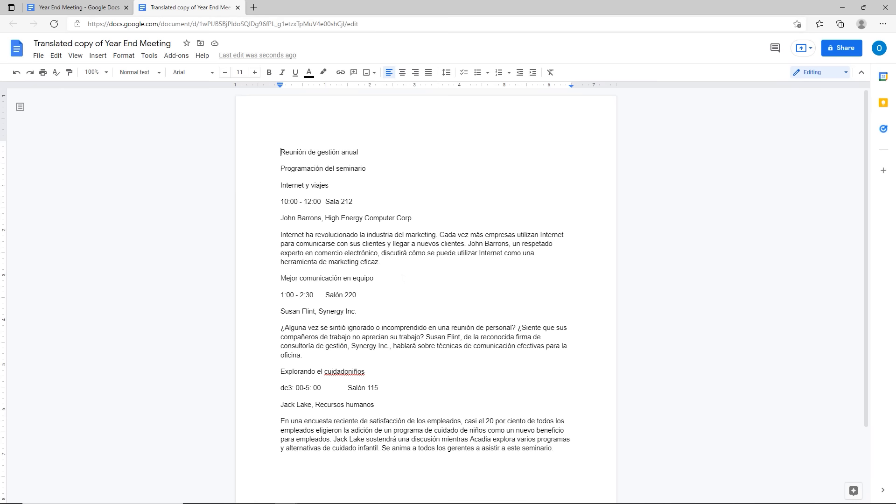
# Step: From the original, create a Bengali translation titled 'Translated copy of Year End Meeting2'
pyautogui.click(100, 9)
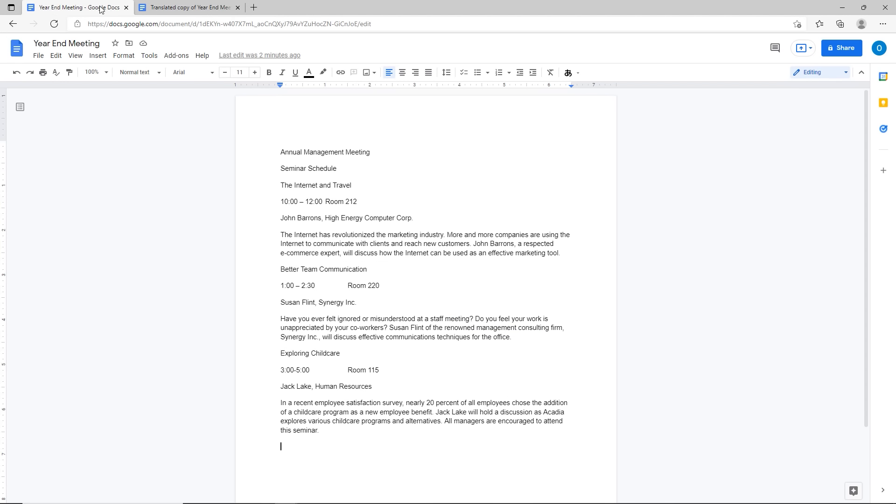
pyautogui.click(157, 57)
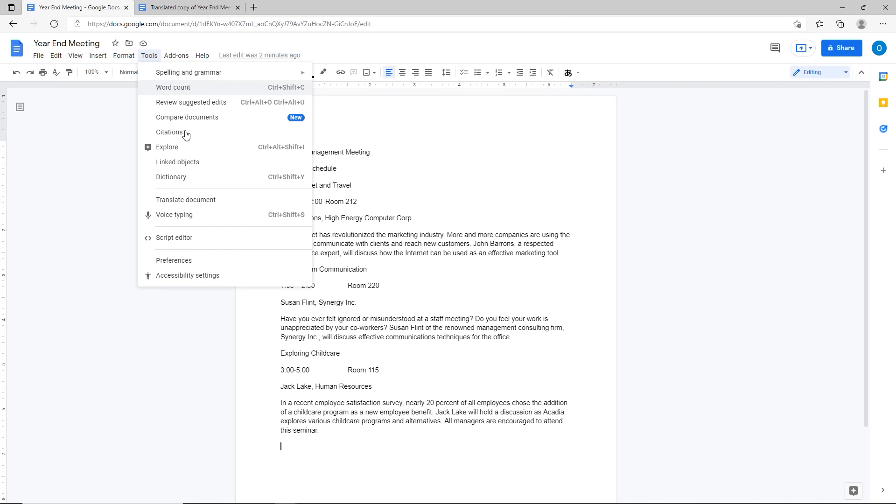
pyautogui.click(189, 200)
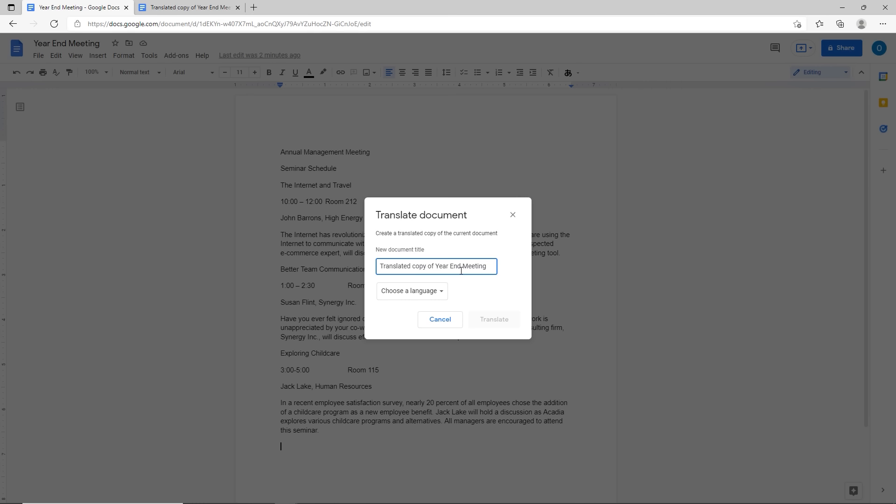
pyautogui.write('2')
pyautogui.click(417, 291)
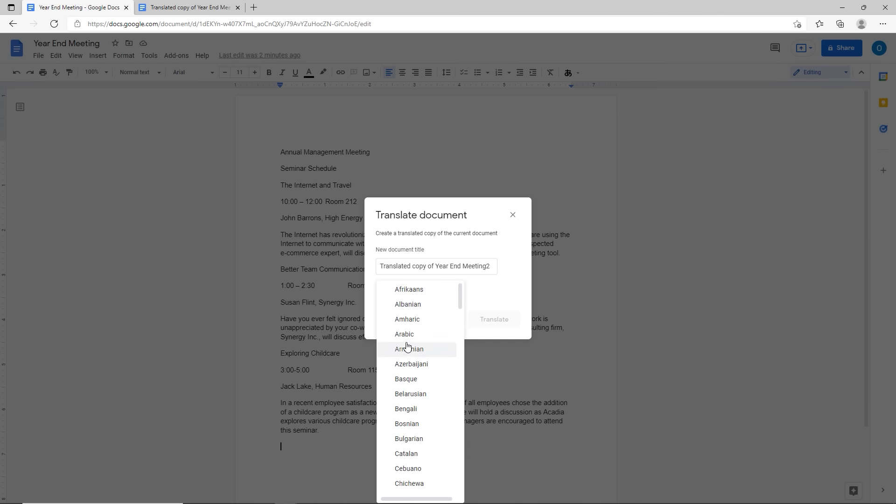
pyautogui.click(402, 408)
pyautogui.click(499, 328)
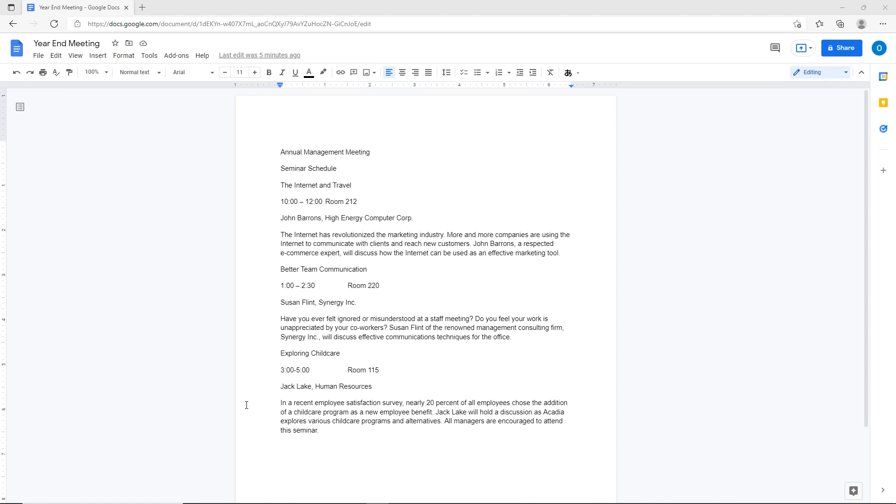
# Step: Start a Blank document from the Docs home page
pyautogui.click(15, 53)
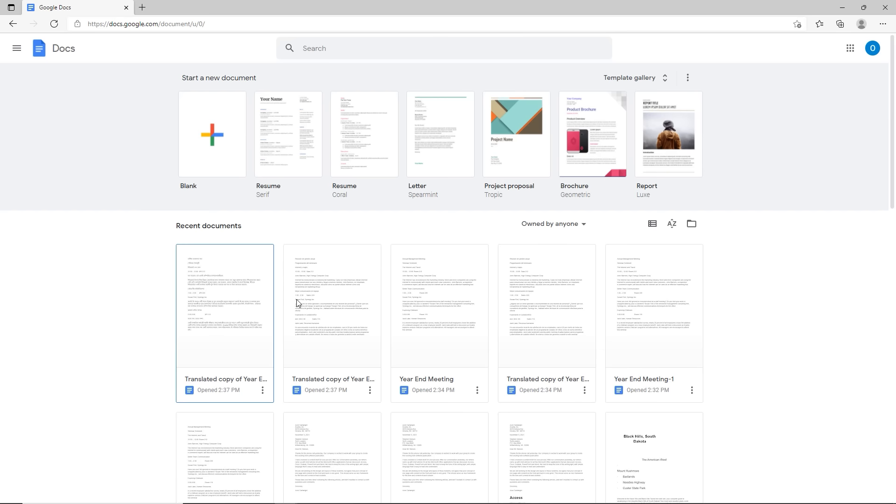
pyautogui.scroll(-6, 327, 310)
pyautogui.scroll(-7, 335, 310)
pyautogui.scroll(10, 335, 310)
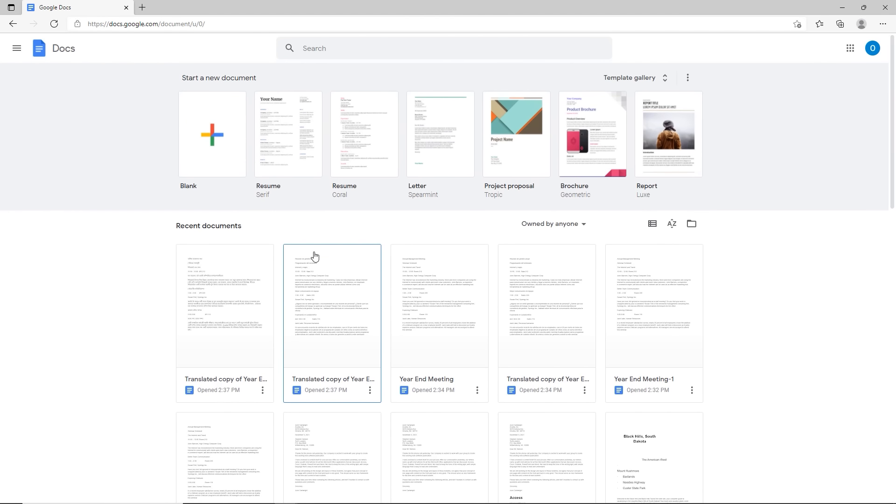
pyautogui.click(211, 132)
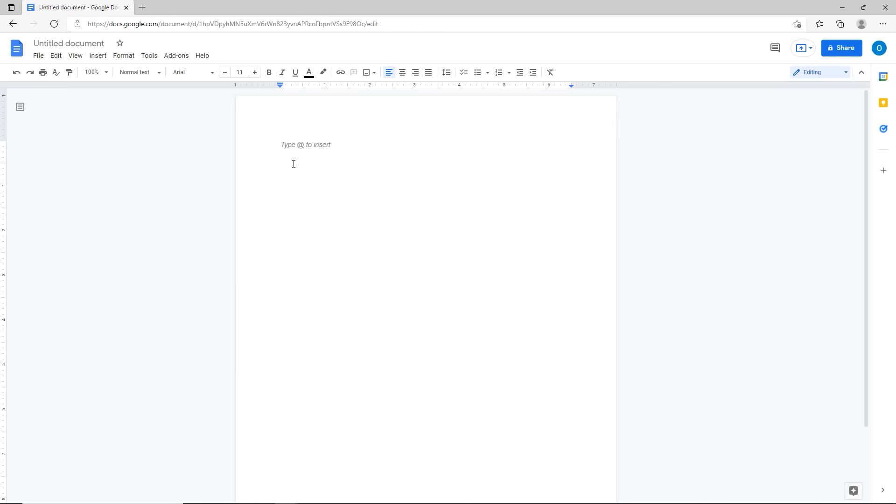
# Step: Paste the Travel R Us flyer text and title the document 'Travel Description'
pyautogui.hotkey('ctrl', 'v')
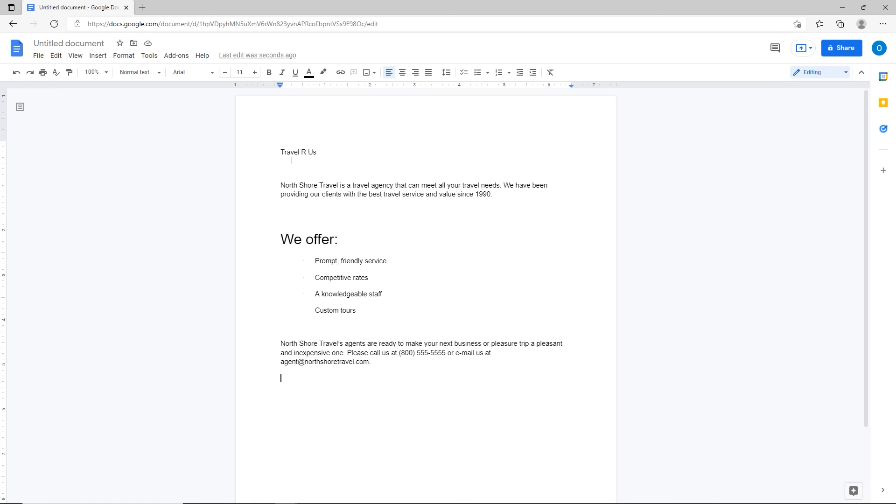
pyautogui.click(92, 47)
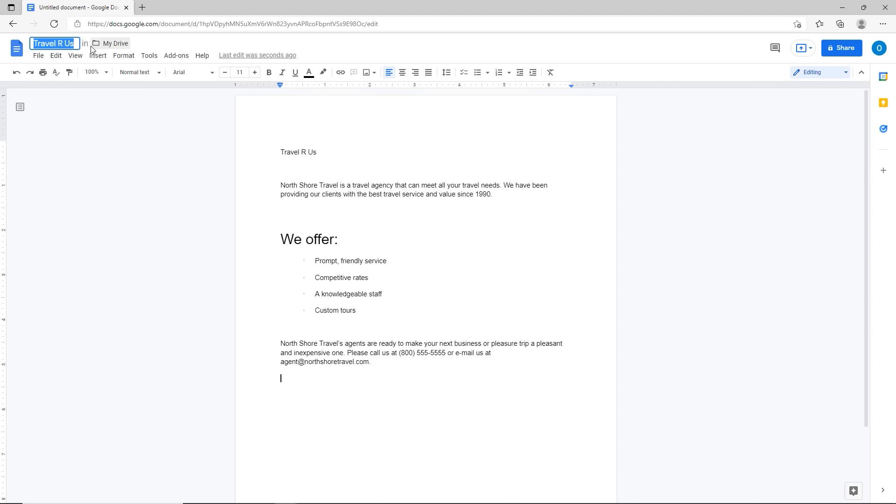
pyautogui.write('Travel Descript')
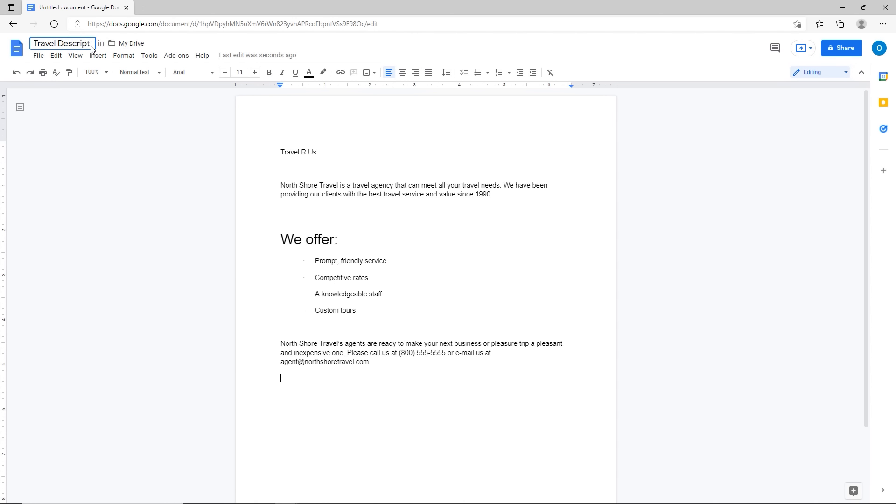
pyautogui.write('ion')
# Step: Create a Travel Description folder in My Drive and move the document into it
pyautogui.click(129, 47)
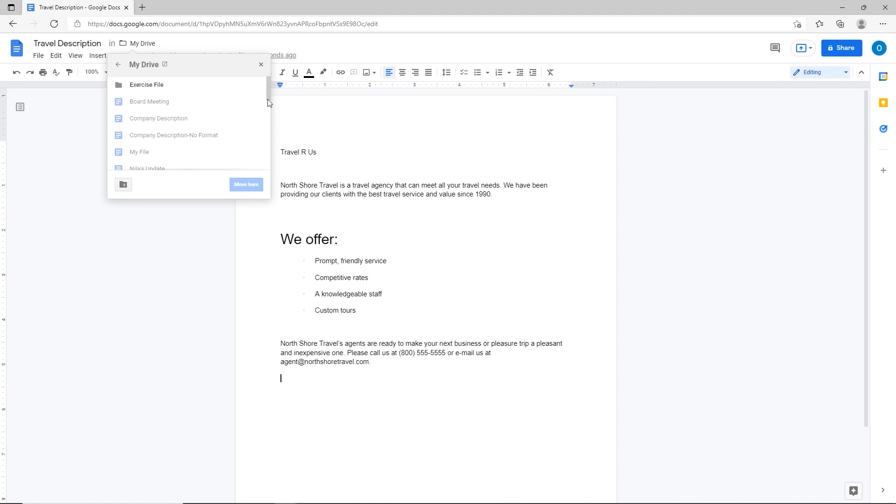
pyautogui.moveTo(269, 96)
pyautogui.mouseDown()
pyautogui.moveTo(268, 154)
pyautogui.moveTo(263, 85)
pyautogui.mouseUp()
pyautogui.click(122, 185)
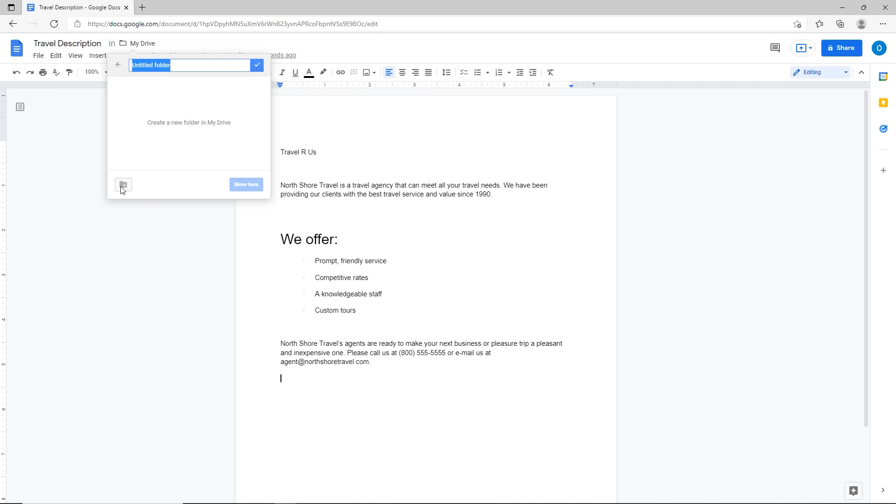
pyautogui.write('Travel Sec')
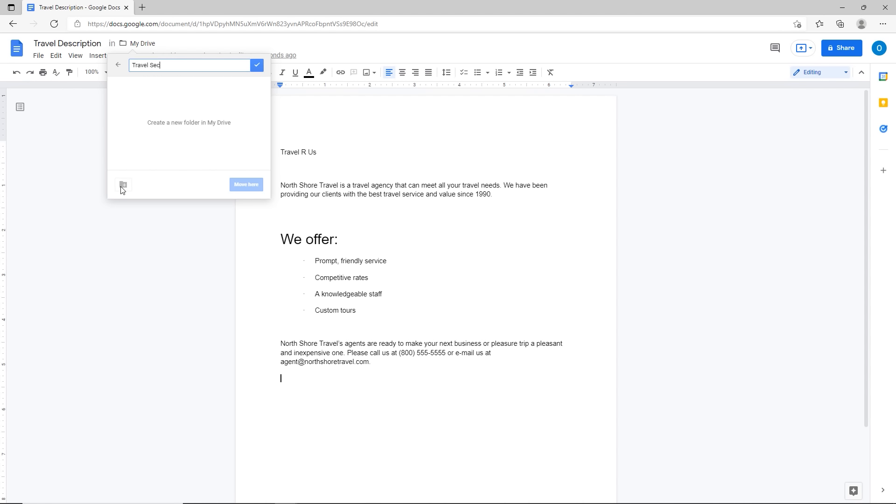
pyautogui.write('Description')
pyautogui.press('Return')
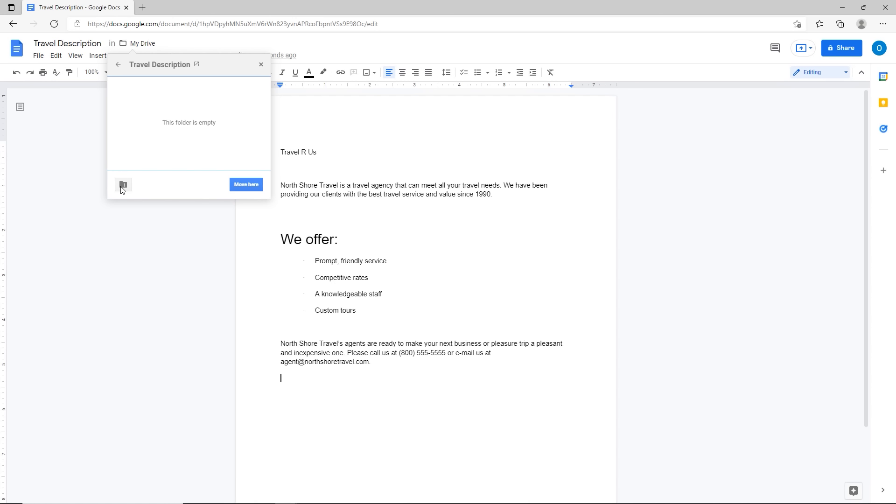
pyautogui.click(243, 188)
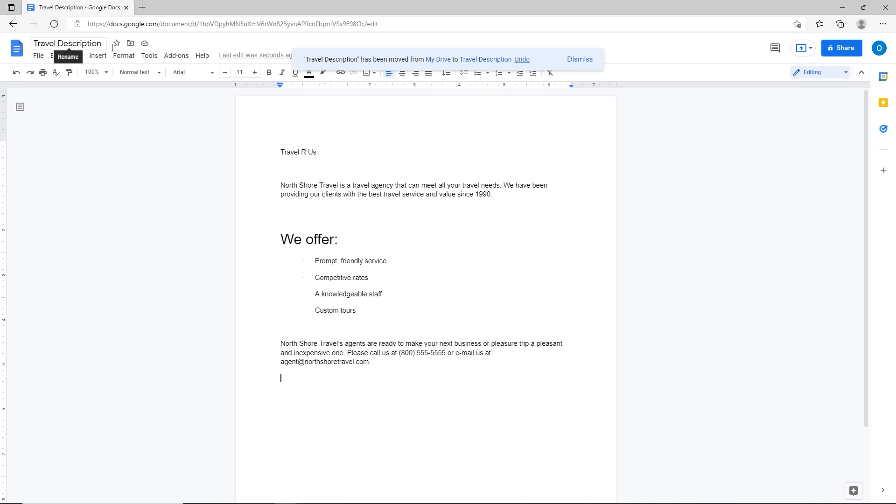
pyautogui.click(479, 63)
pyautogui.click(479, 64)
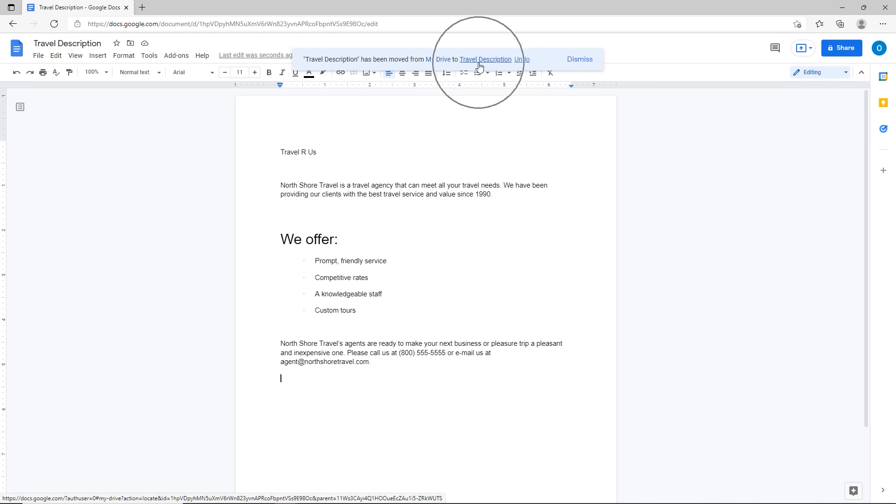
# Step: Bring up the Nila's Update report on the Peanuts and Gum product
pyautogui.click(437, 66)
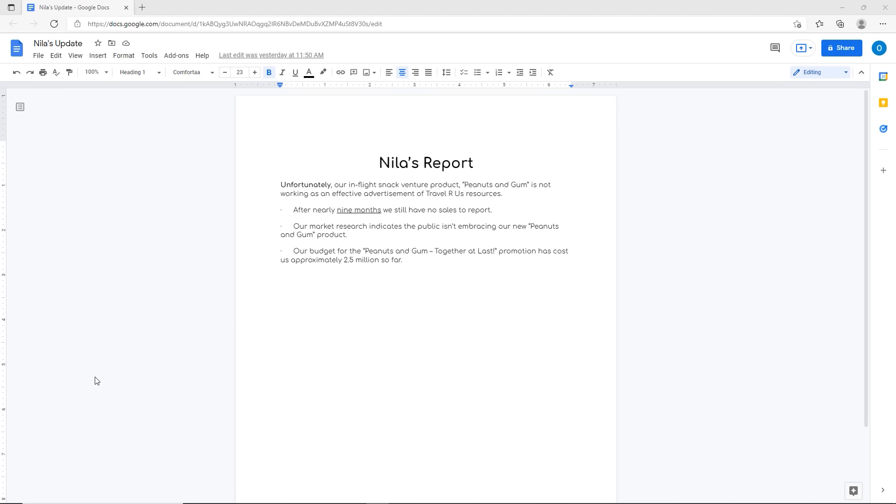
pyautogui.click(38, 56)
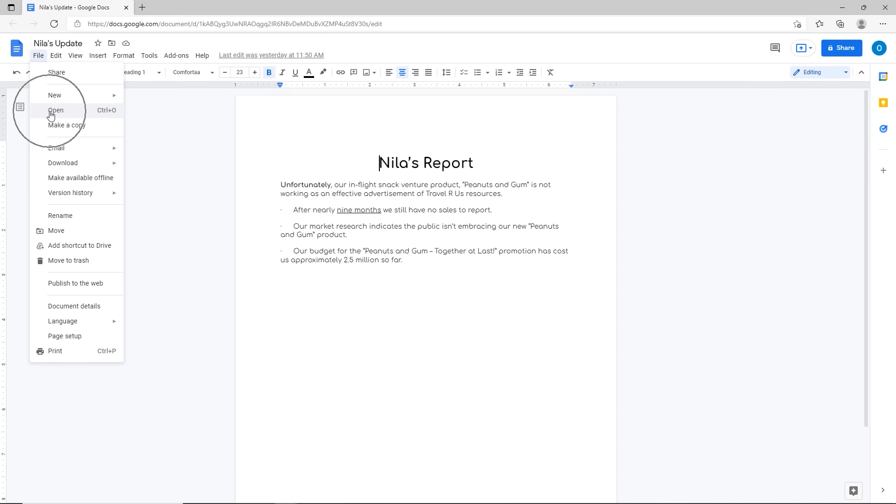
# Step: Browse the Open a file dialog's Shared with me, Starred, Recent and Upload tabs, ending on My Drive
pyautogui.click(106, 116)
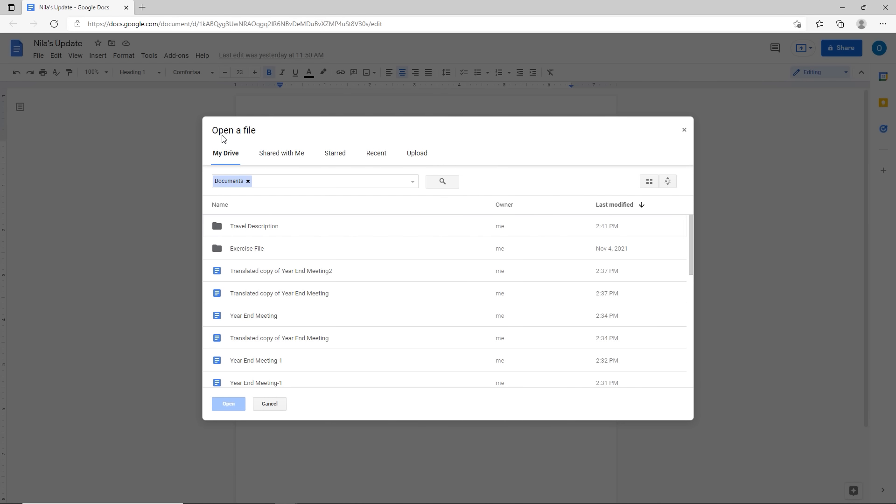
pyautogui.press('ctrl')
pyautogui.press('ctrl')
pyautogui.click(295, 157)
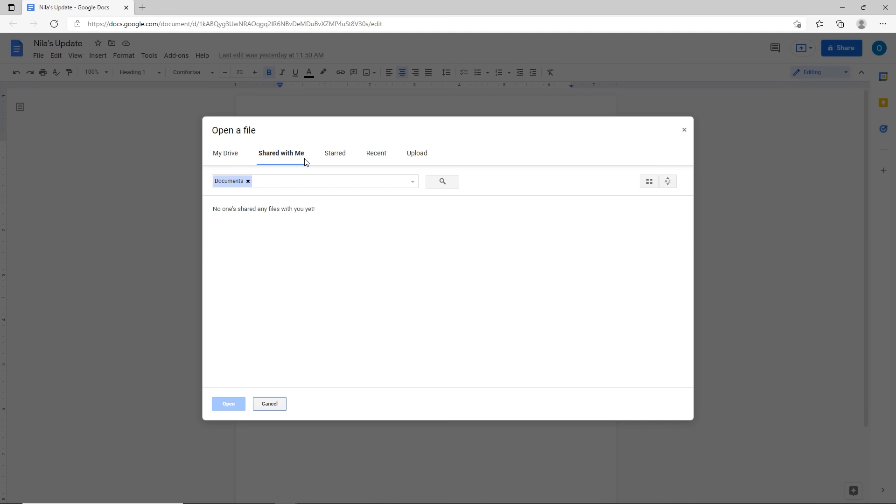
pyautogui.click(340, 158)
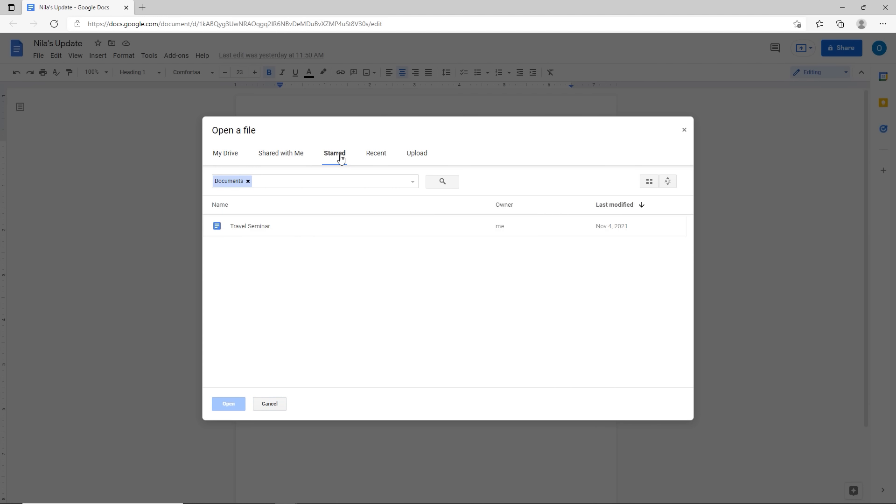
pyautogui.click(377, 157)
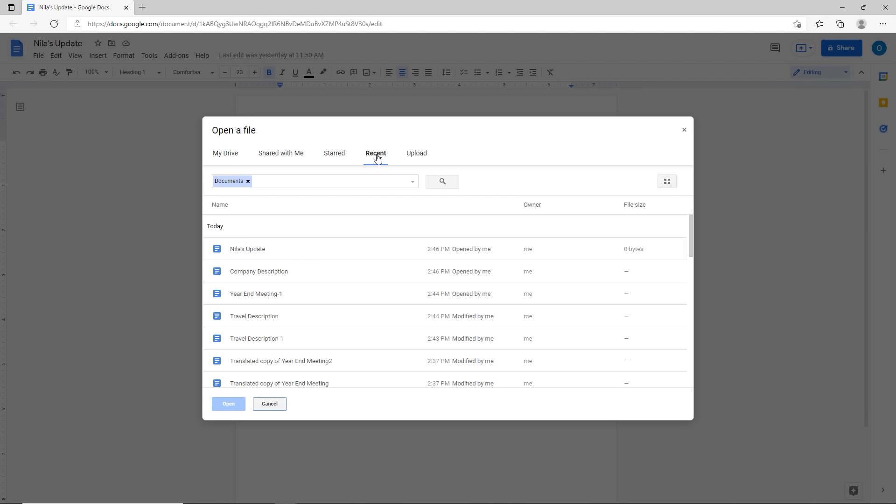
pyautogui.click(424, 156)
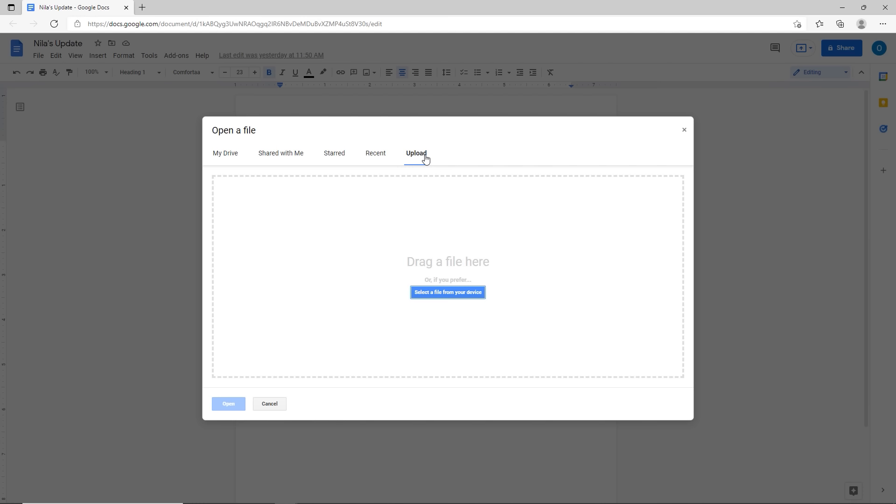
pyautogui.click(225, 159)
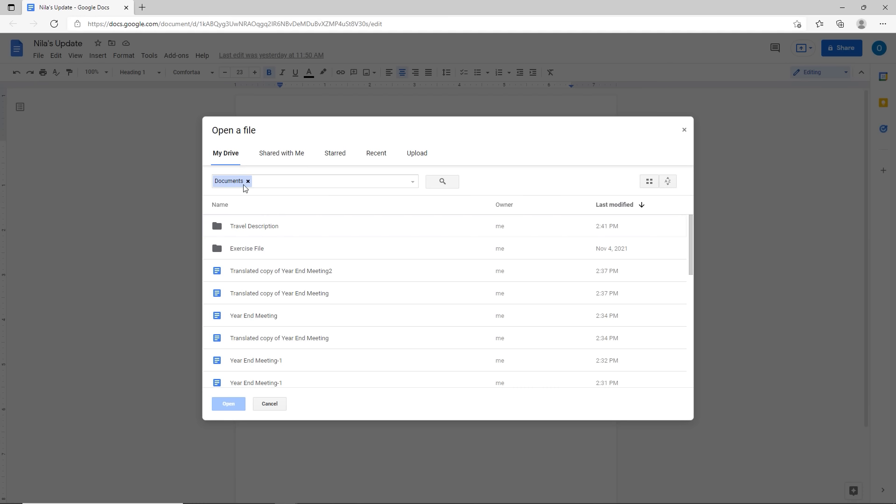
pyautogui.scroll(-1, 254, 267)
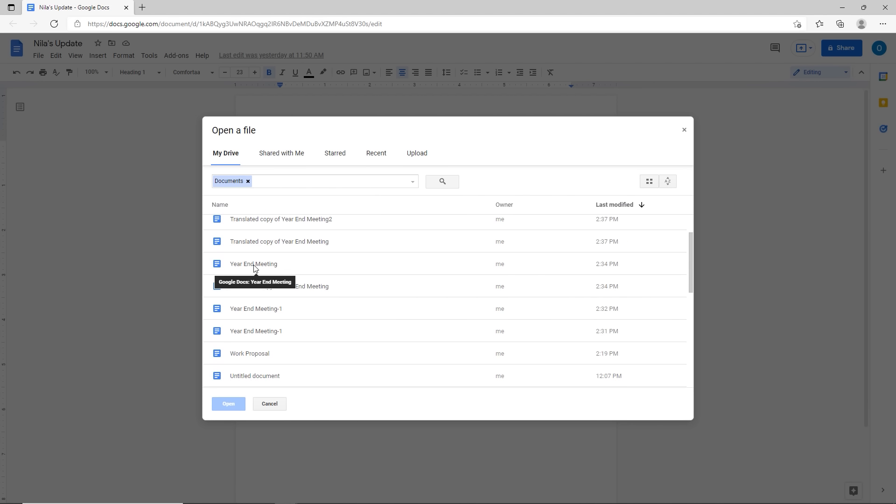
pyautogui.scroll(1, 254, 267)
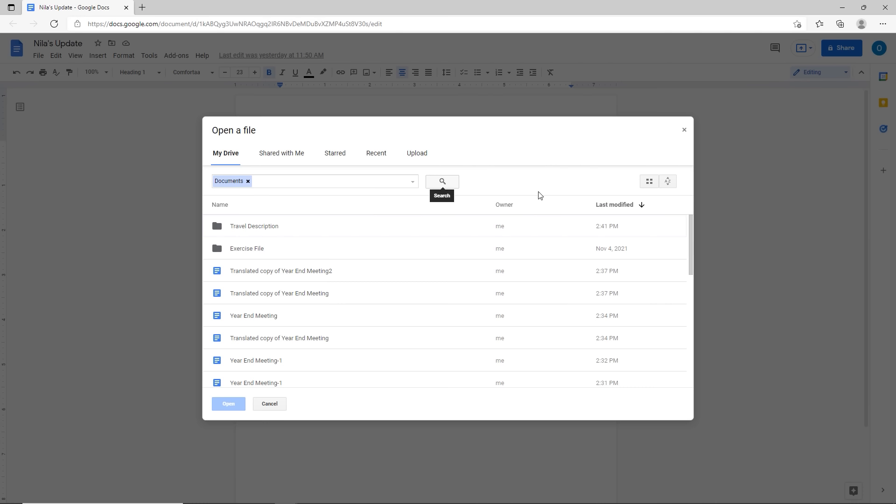
# Step: In the Open a file picker, try Grid view, sort by Name, then return to List view
pyautogui.click(649, 184)
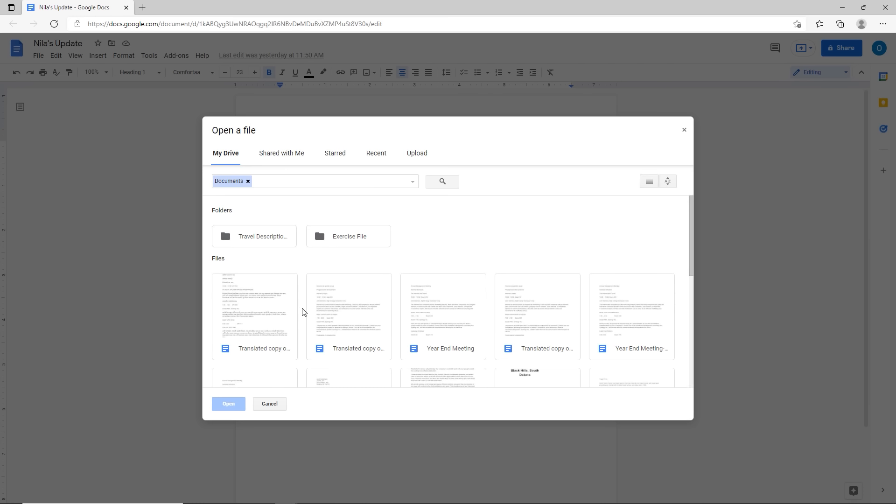
pyautogui.scroll(-3, 343, 318)
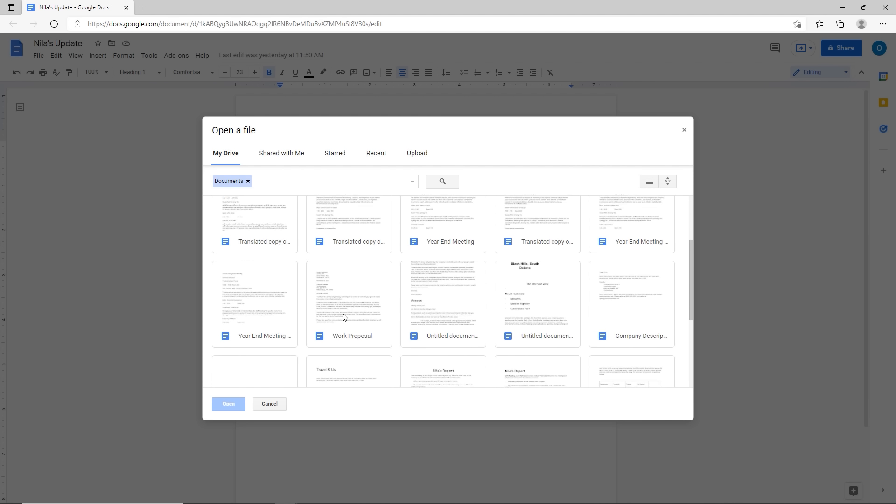
pyautogui.scroll(3, 343, 317)
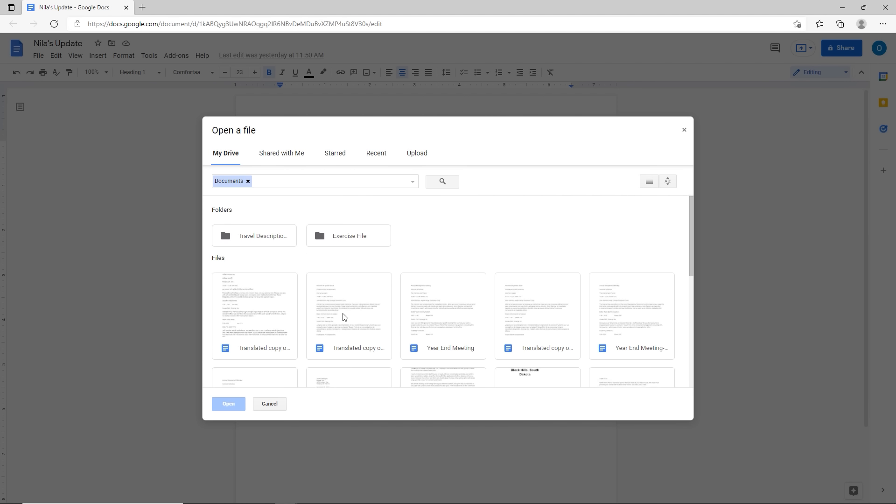
pyautogui.click(667, 185)
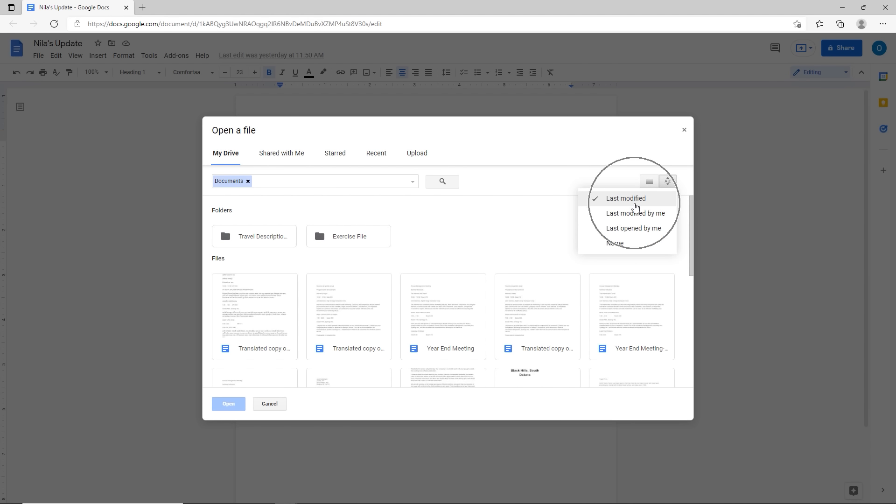
pyautogui.click(624, 252)
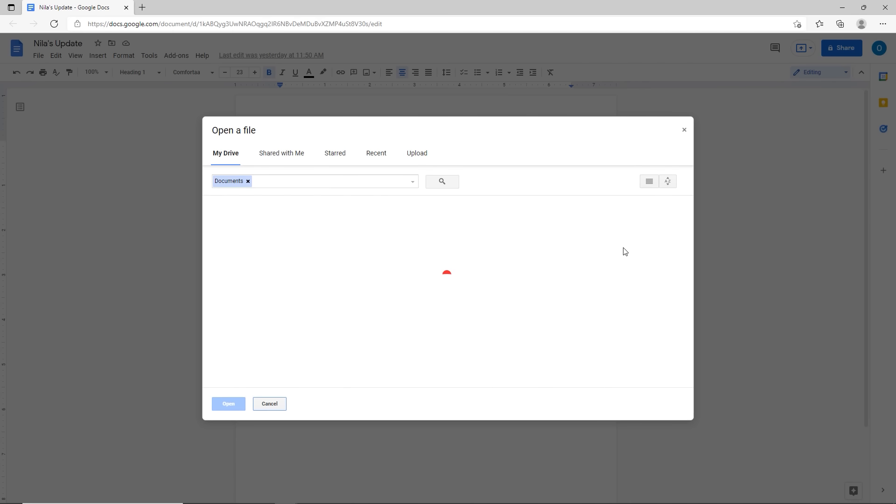
pyautogui.click(649, 185)
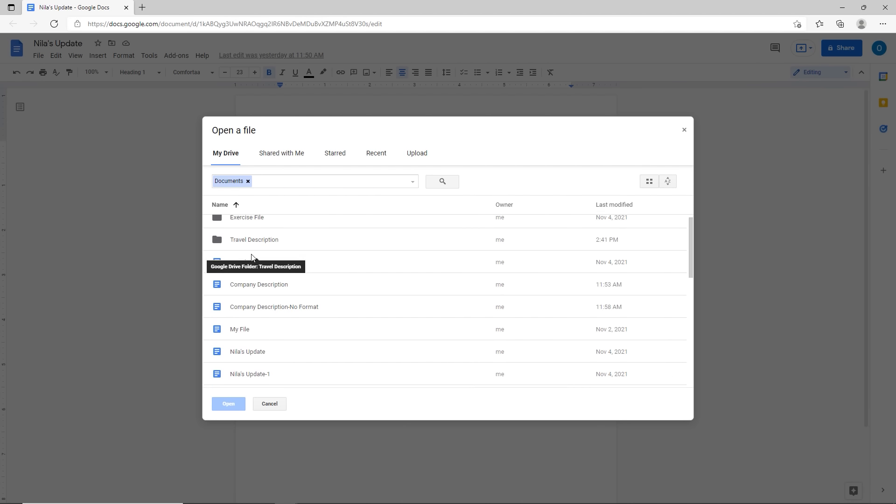
# Step: Open the Work Proposal document from the file list
pyautogui.scroll(-3, 251, 258)
pyautogui.scroll(-3, 252, 257)
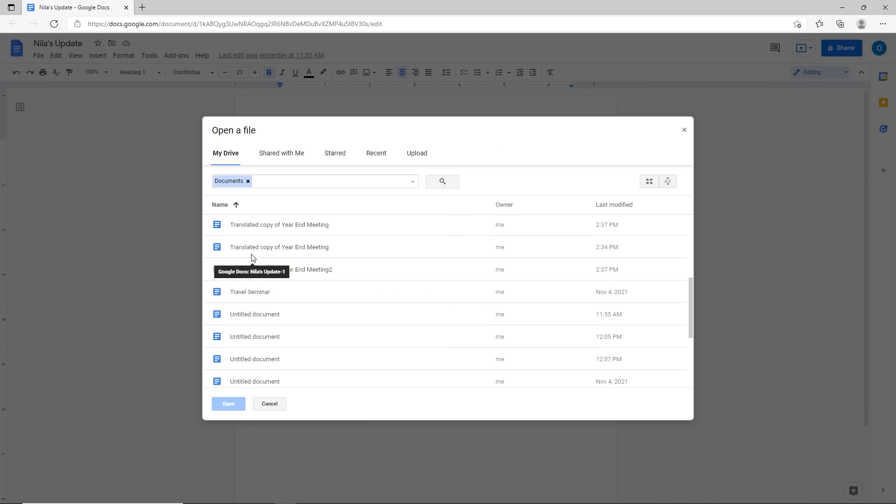
pyautogui.scroll(-1, 252, 257)
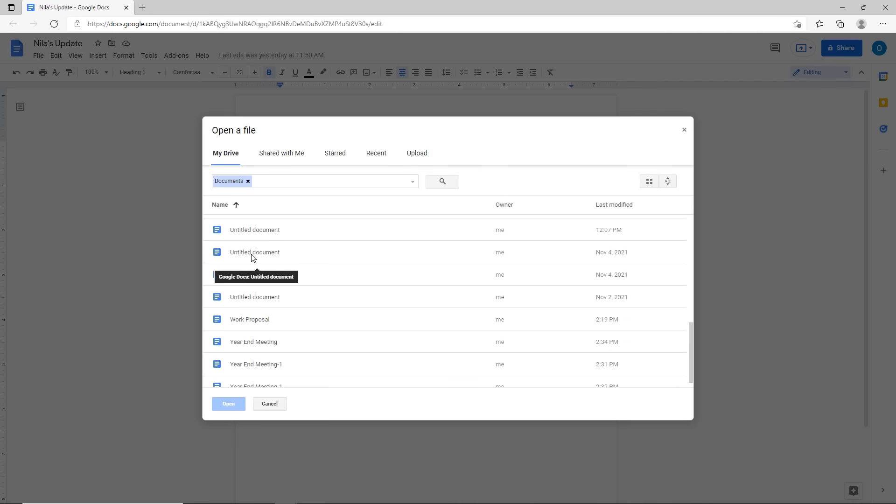
pyautogui.click(238, 324)
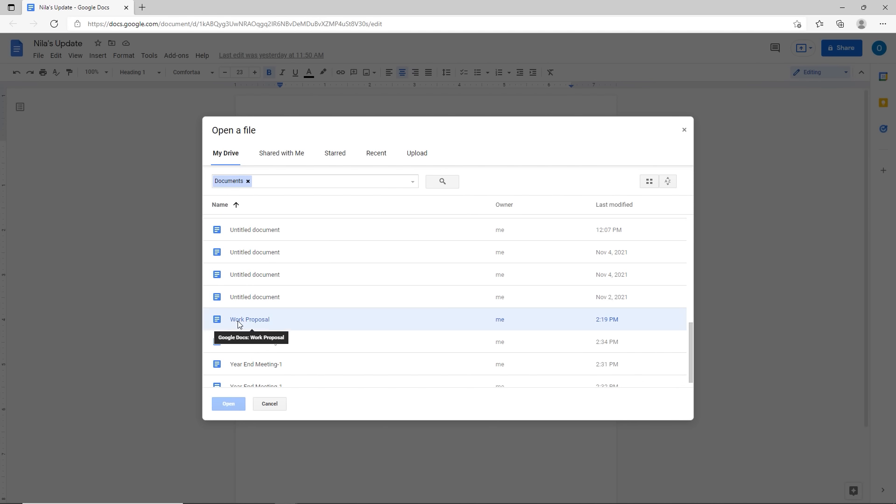
pyautogui.doubleClick(238, 323)
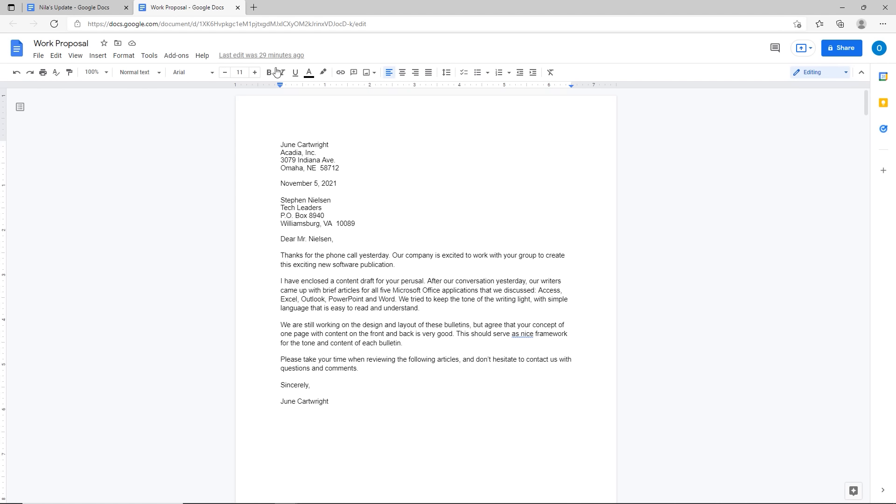
# Step: Raise the whole Work Proposal letter's font size from 11 to 13 and confirm it saved
pyautogui.press('ctrl')
pyautogui.press('ctrl')
pyautogui.press('ctrl')
pyautogui.hotkey('ctrl', 'a')
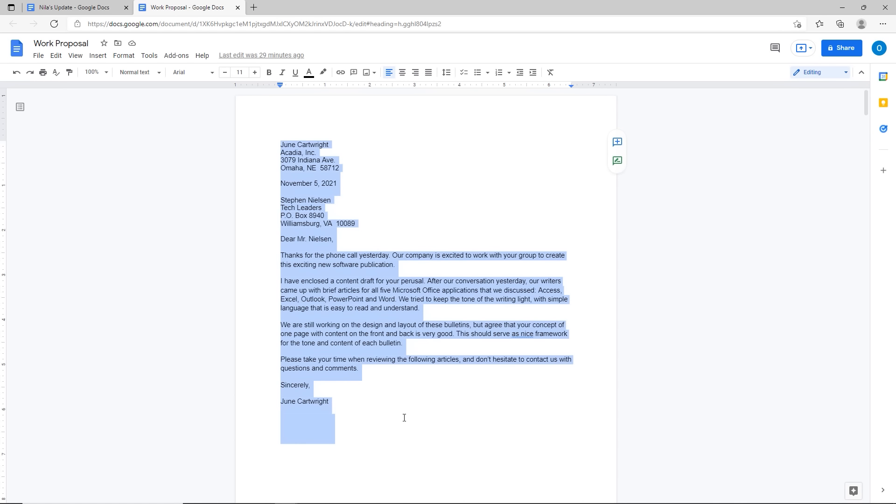
pyautogui.click(255, 72)
pyautogui.click(254, 73)
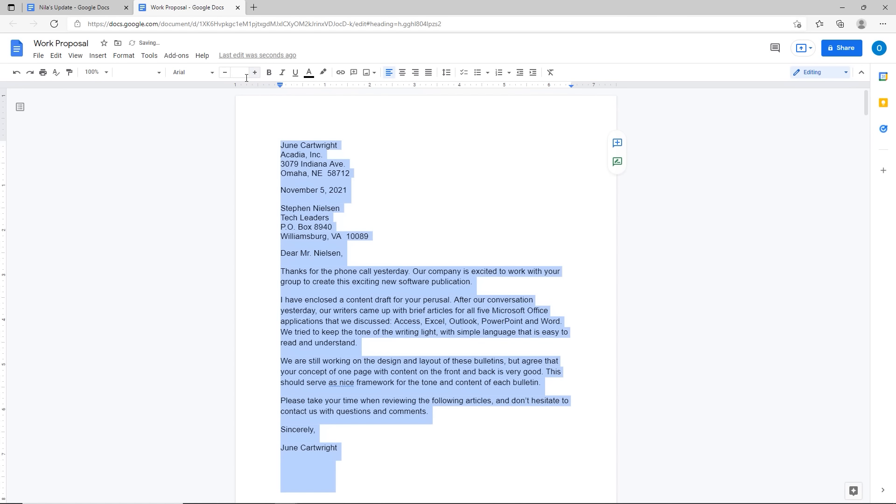
pyautogui.click(243, 114)
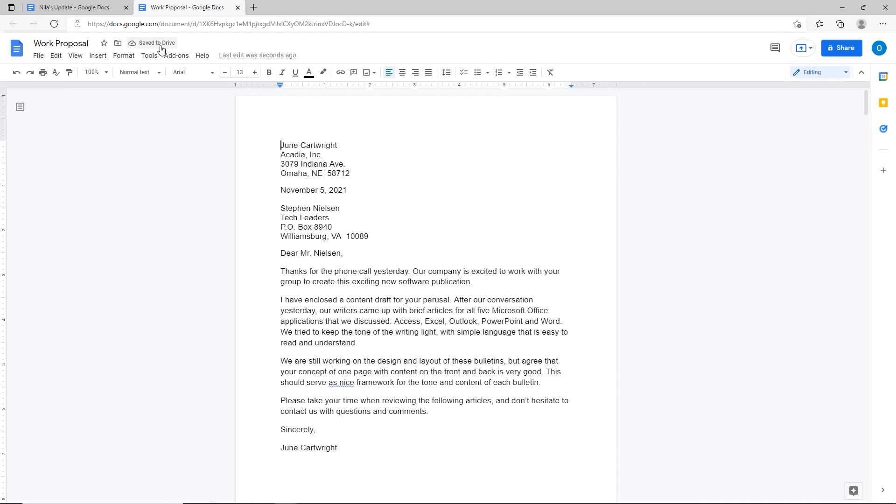
pyautogui.click(155, 43)
# Step: Colour all of the Work Proposal letter's text red
pyautogui.hotkey('ctrl', 'a')
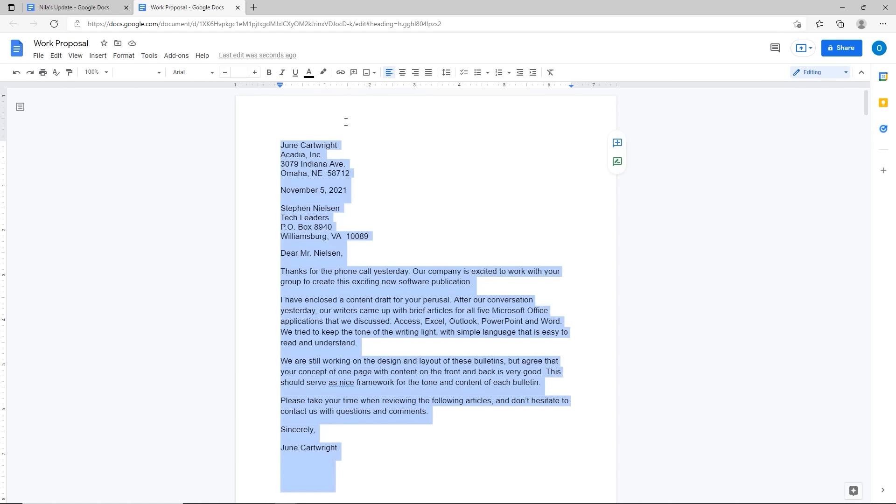
pyautogui.click(309, 73)
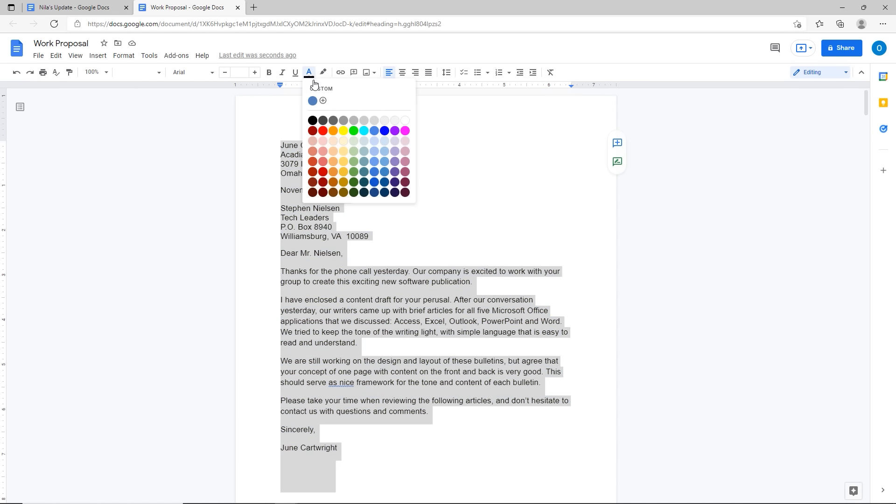
pyautogui.click(323, 133)
pyautogui.click(350, 222)
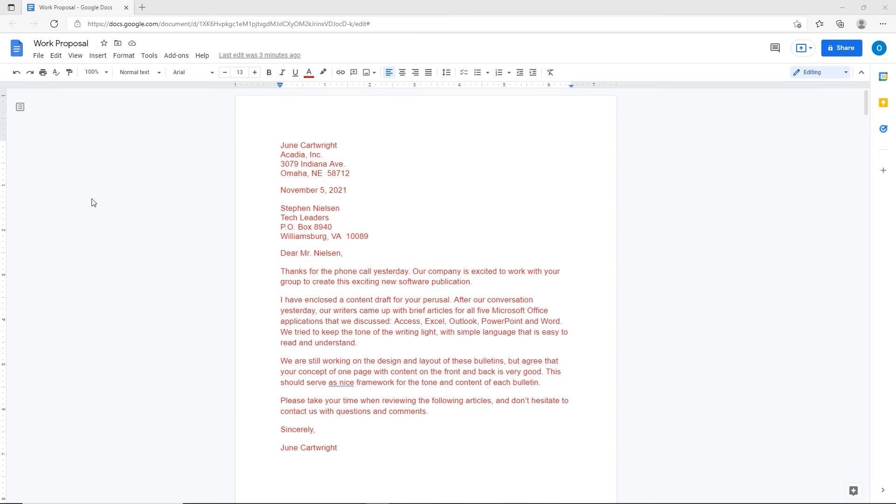
pyautogui.click(42, 56)
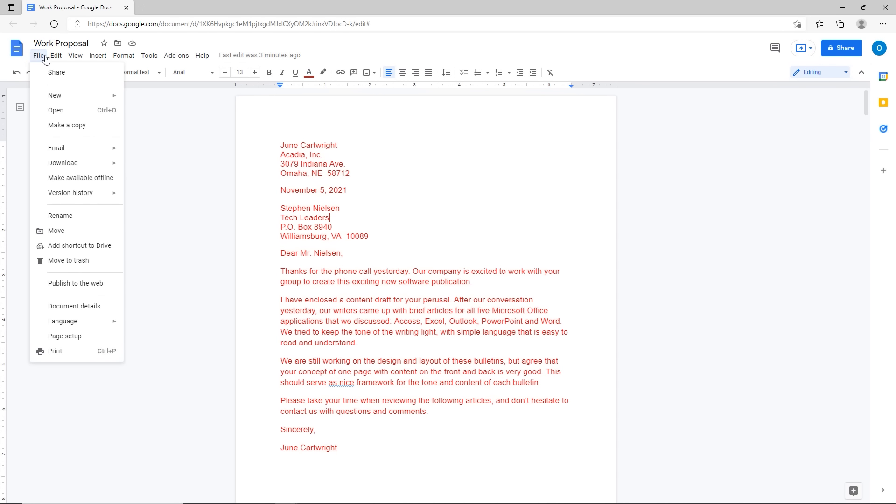
# Step: Start a copy named 'Work Proposal-B' and open its destination folder choices
pyautogui.click(60, 129)
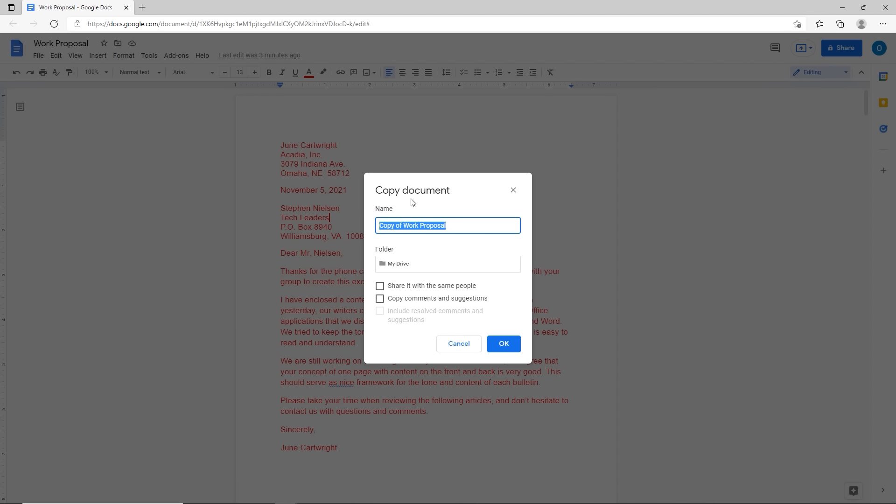
pyautogui.write('Work Pr')
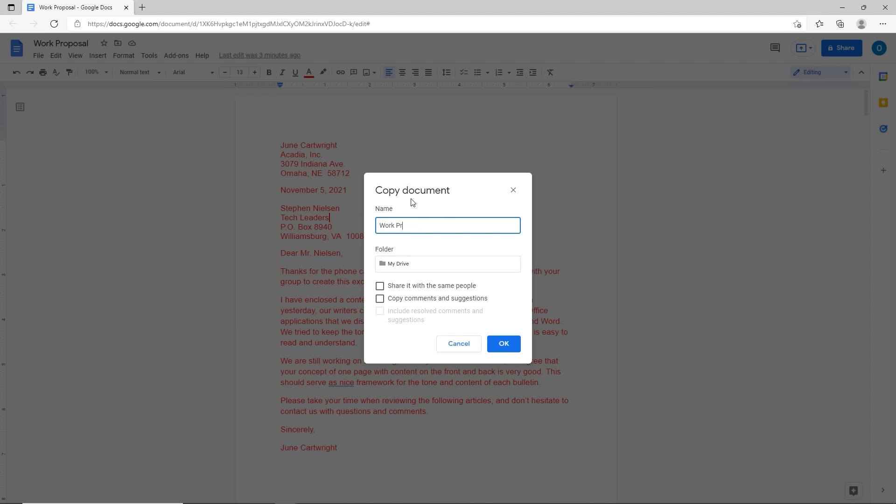
pyautogui.write('oposal-S')
pyautogui.press('BackSpace')
pyautogui.write('B')
pyautogui.click(399, 269)
pyautogui.click(424, 266)
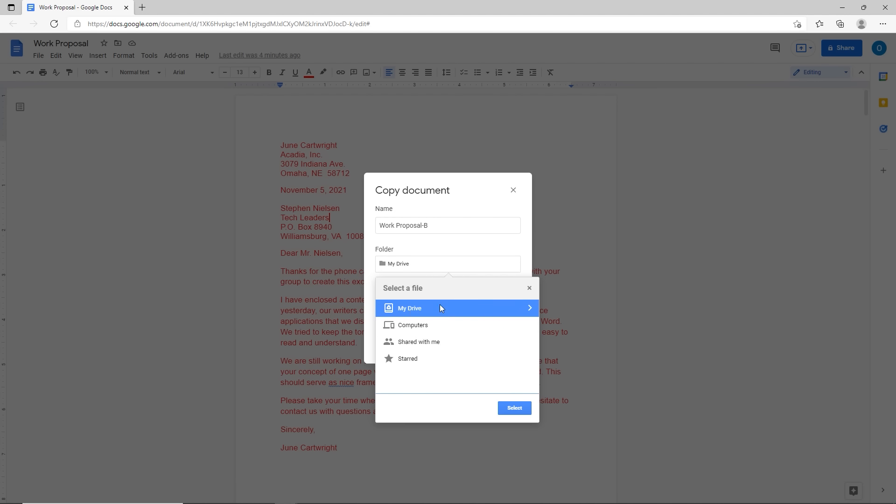
# Step: Create a new Proposals folder inside My Drive
pyautogui.click(530, 308)
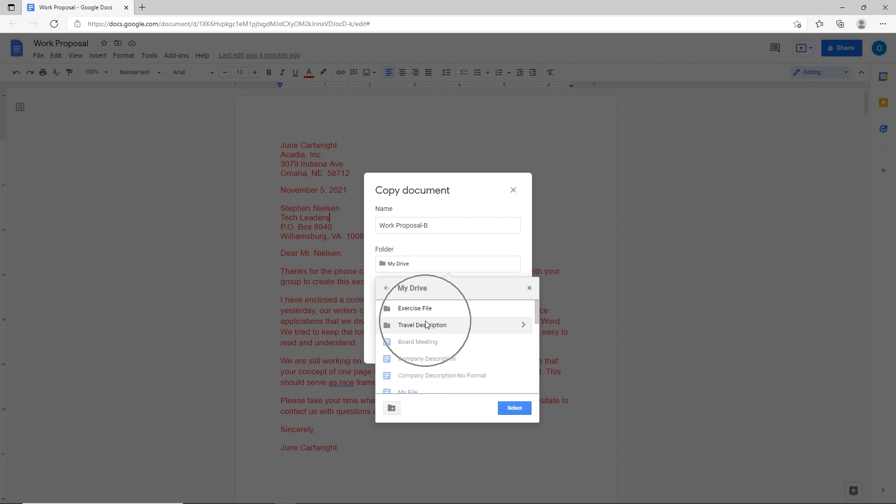
pyautogui.press('ctrl')
pyautogui.press('ctrl')
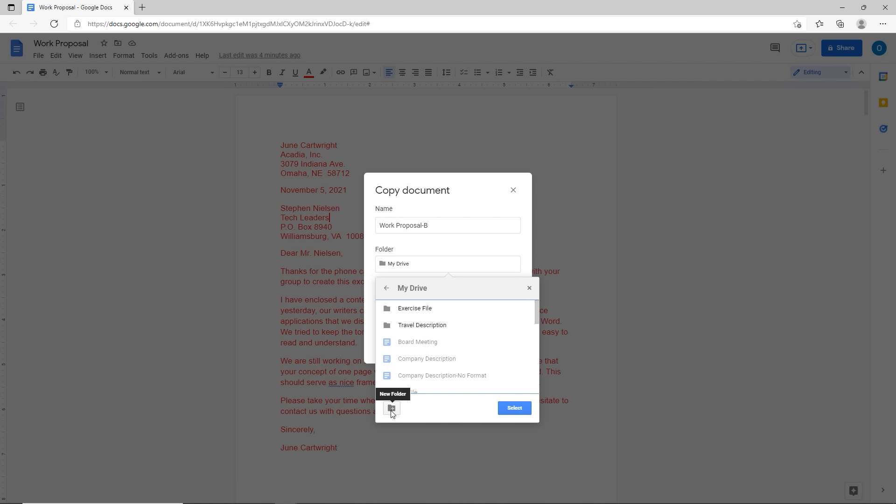
pyautogui.press('ctrl')
pyautogui.press('ctrl')
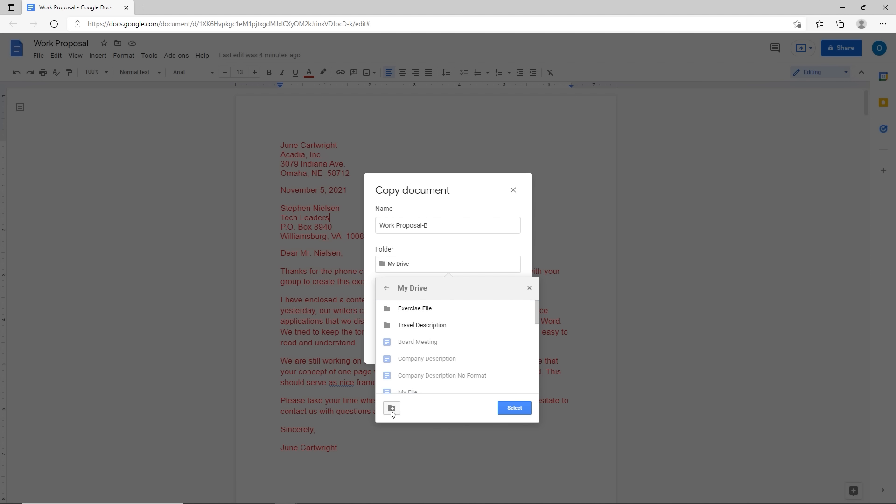
pyautogui.click(392, 410)
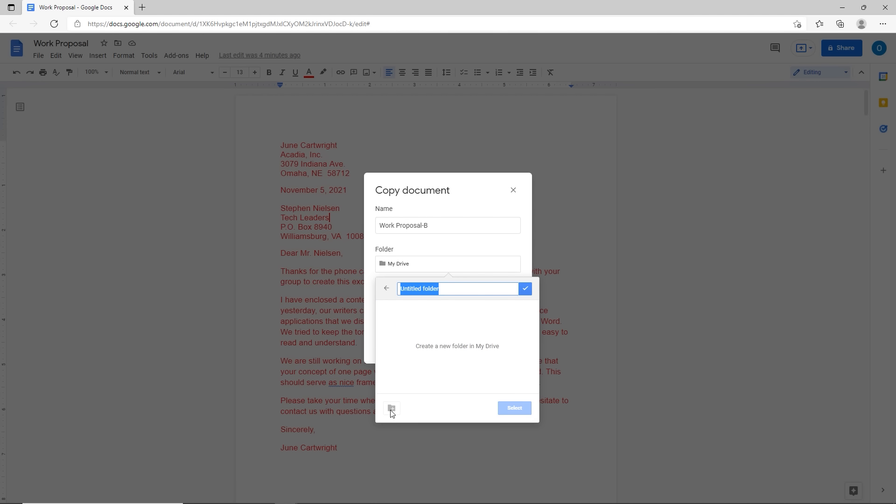
pyautogui.write('Pr')
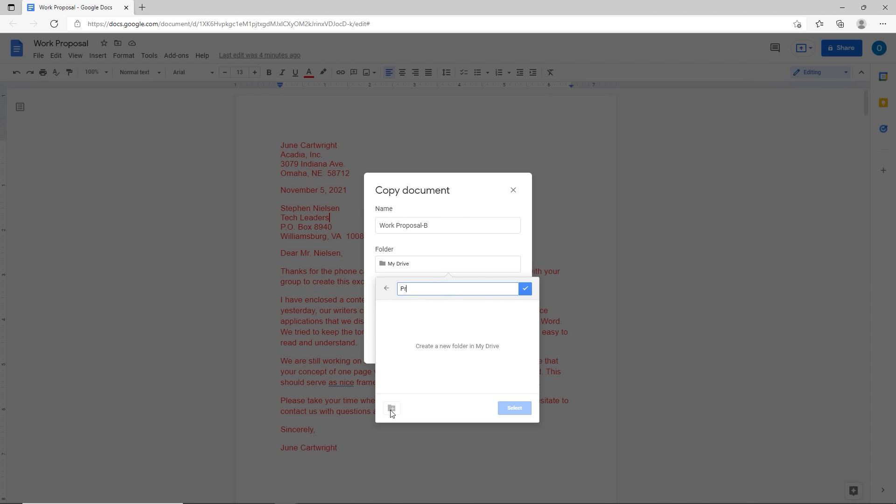
pyautogui.write('opsosals')
pyautogui.click(525, 288)
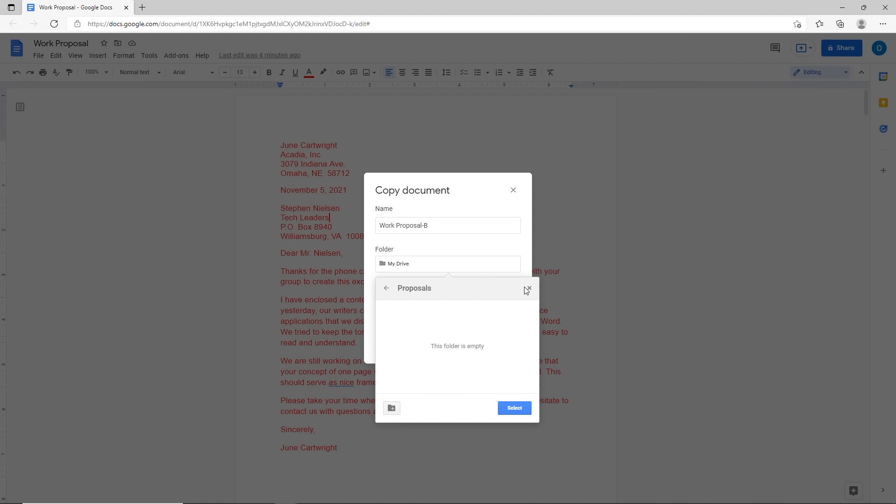
# Step: Select the Proposals folder as the copy's destination
pyautogui.click(509, 411)
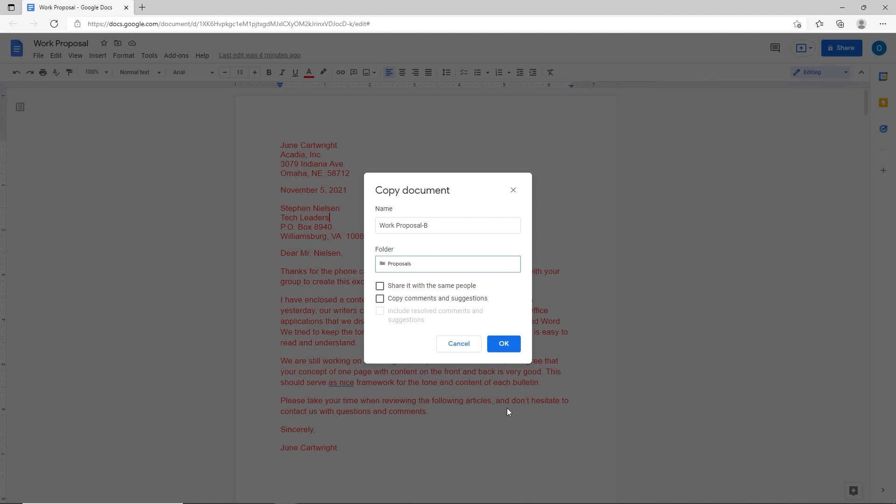
pyautogui.click(439, 228)
pyautogui.click(439, 227)
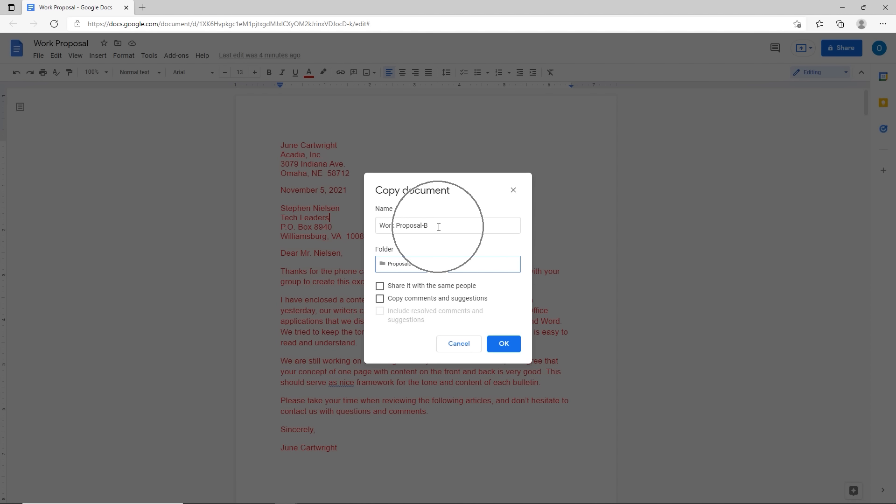
pyautogui.click(426, 264)
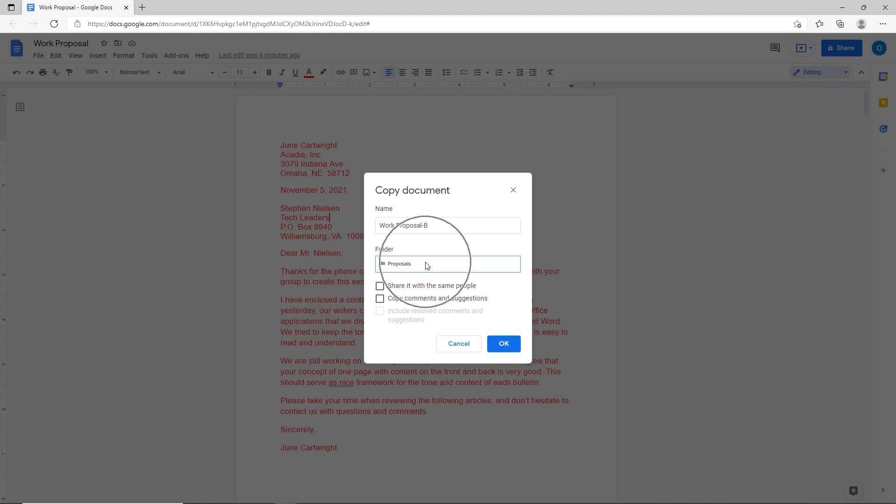
# Step: Create the Work Proposal-B copy and star it
pyautogui.click(504, 346)
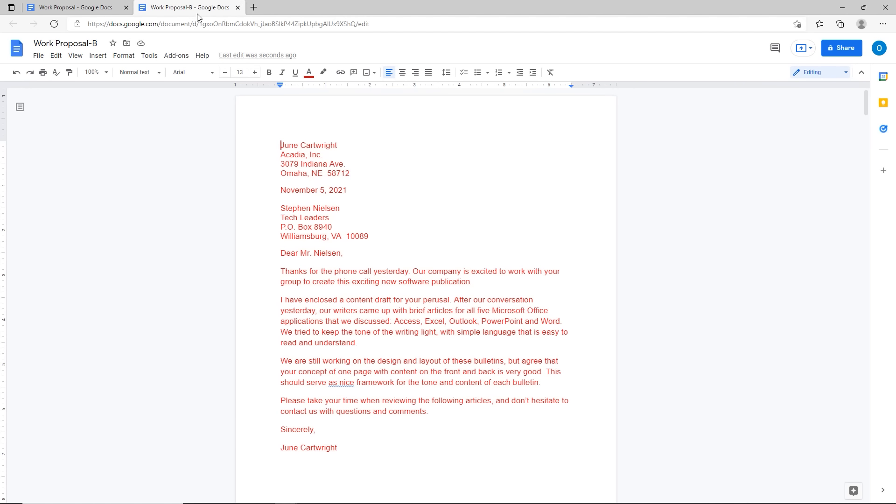
pyautogui.click(127, 45)
pyautogui.click(127, 45)
pyautogui.click(113, 44)
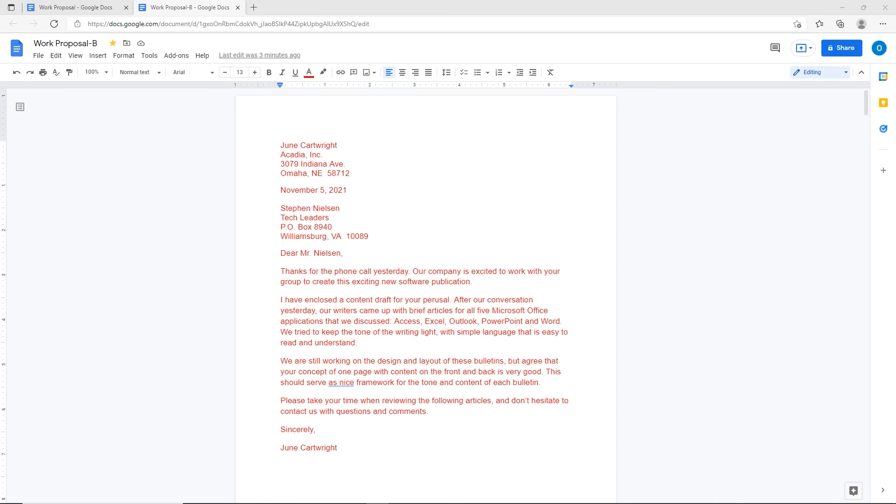
# Step: Close the Work Proposal-B document's tab
pyautogui.click(38, 58)
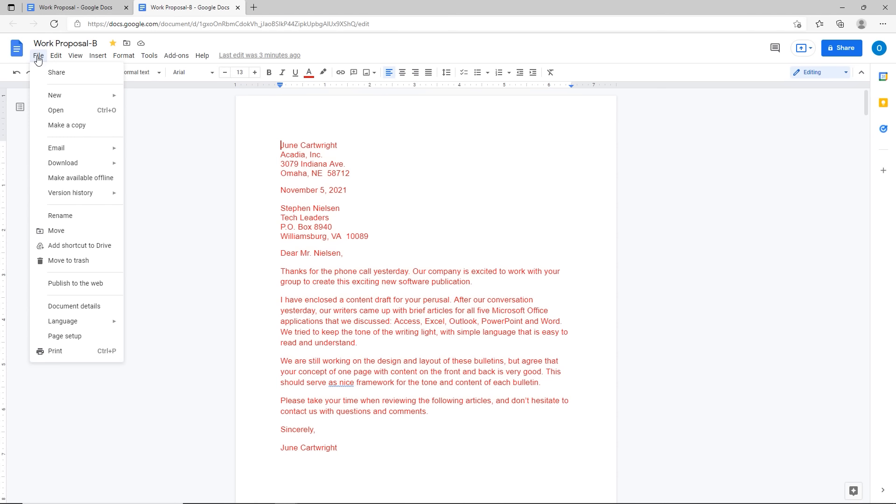
pyautogui.click(160, 173)
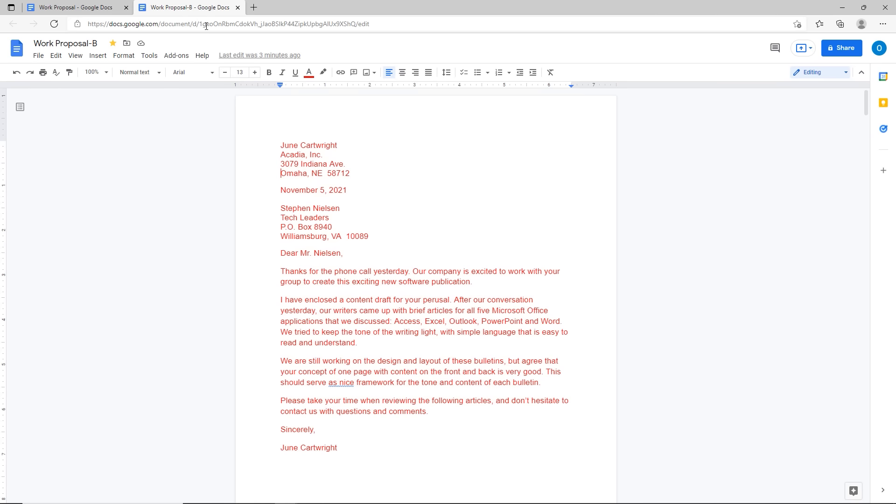
pyautogui.click(238, 7)
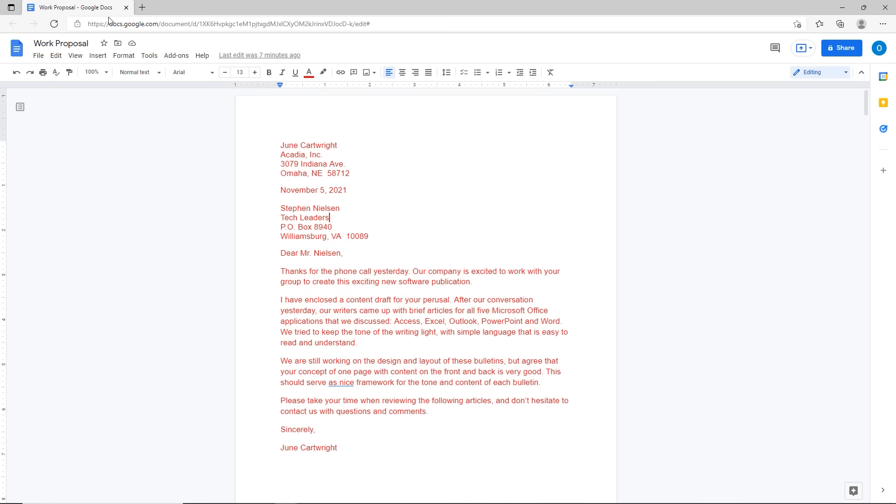
# Step: Close the original Work Proposal tab to return to the Docs home page
pyautogui.click(39, 58)
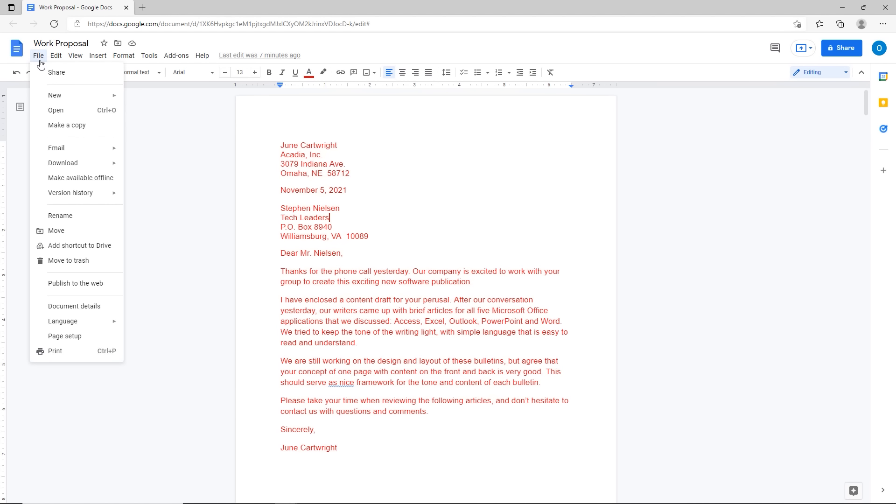
pyautogui.click(151, 168)
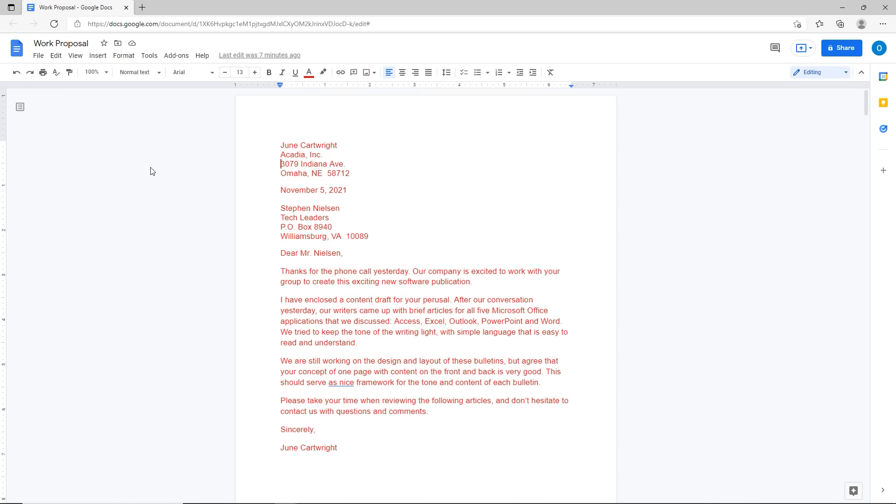
pyautogui.click(126, 8)
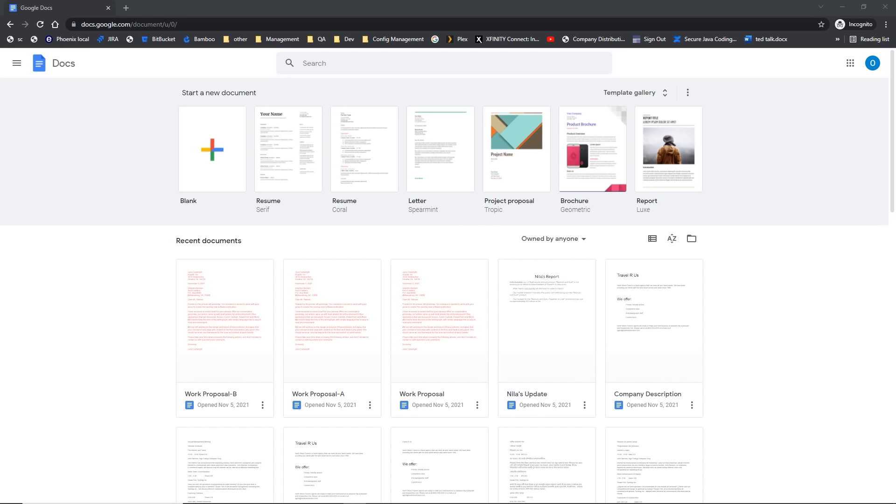
# Step: Open My Drive in Google Drive from the Docs main menu
pyautogui.click(17, 65)
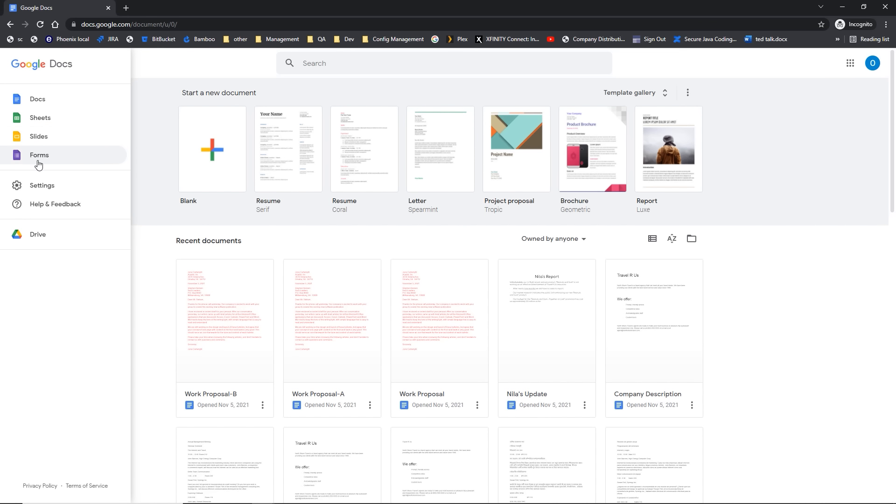
pyautogui.click(45, 237)
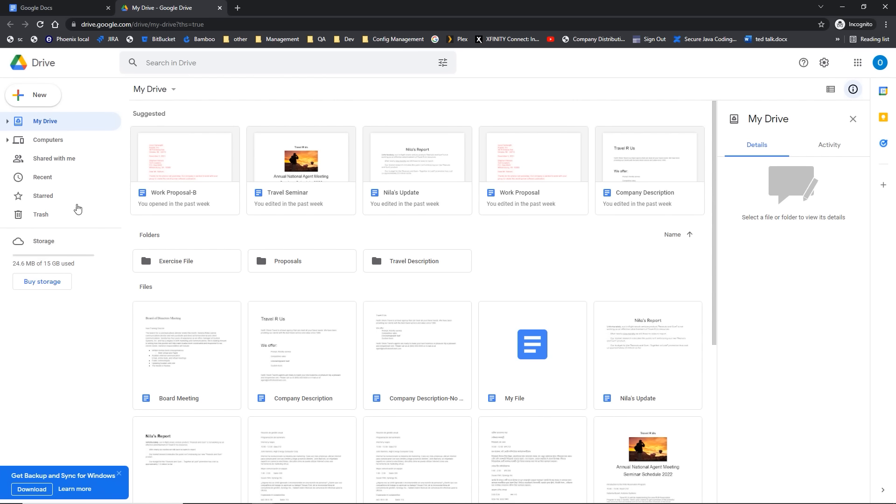
pyautogui.click(147, 92)
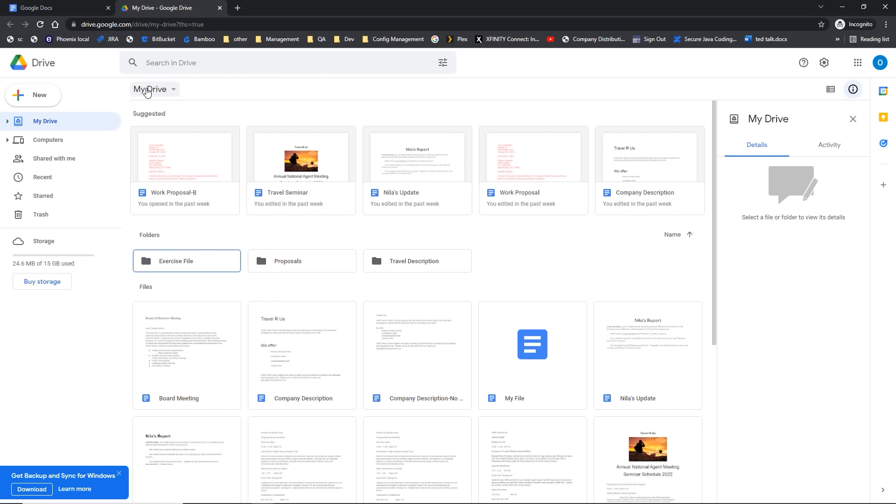
pyautogui.click(146, 89)
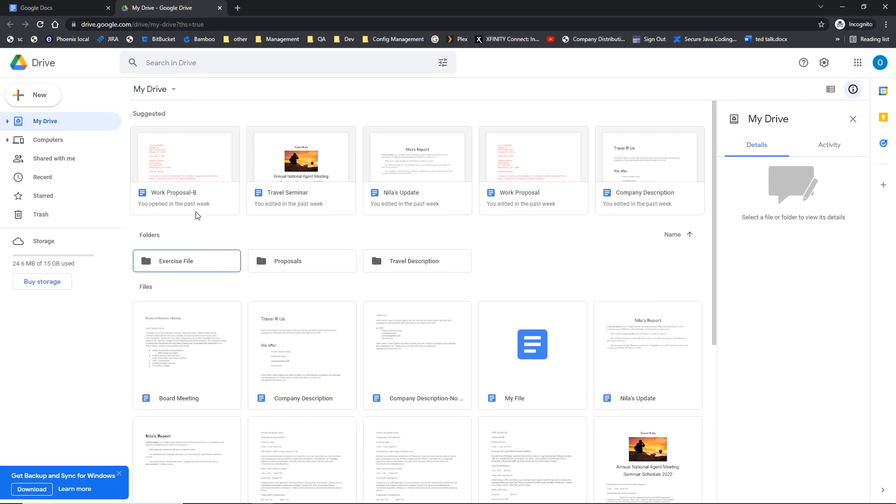
pyautogui.click(189, 200)
pyautogui.click(187, 263)
# Step: Create a blank document containing the numbered list Test, Implement, Report
pyautogui.click(64, 8)
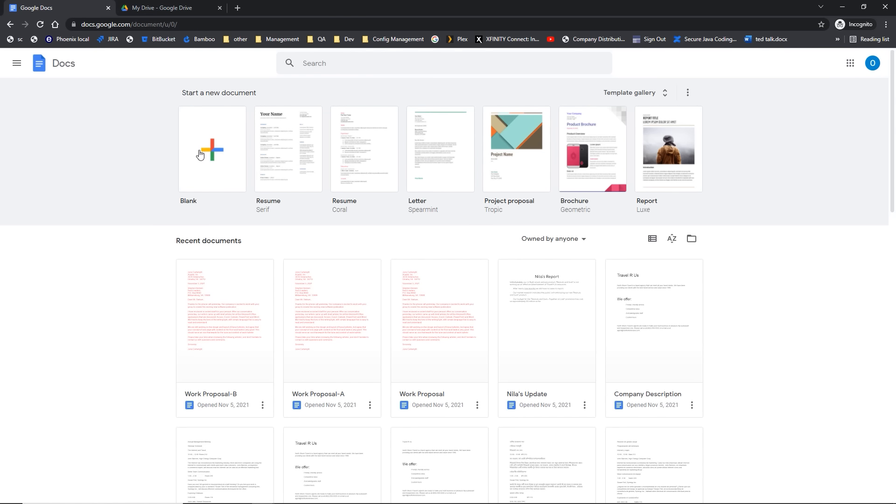
pyautogui.click(221, 164)
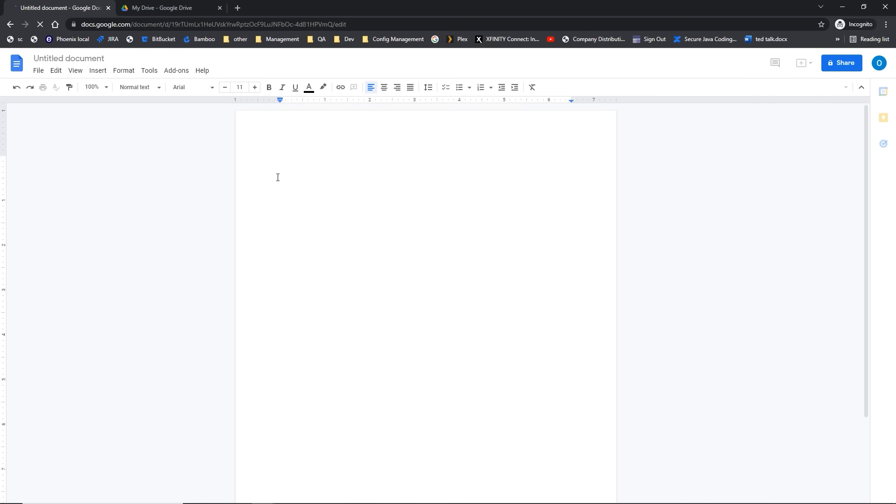
pyautogui.write('1')
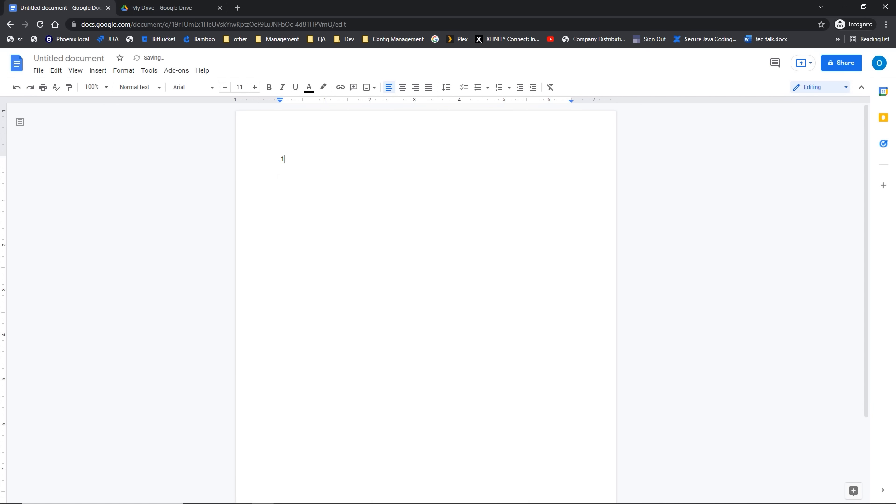
pyautogui.write('. Test')
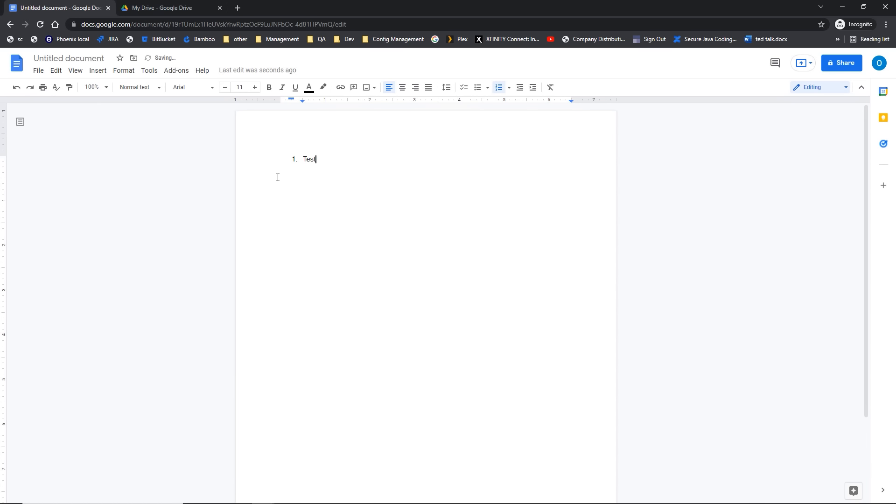
pyautogui.press('Return')
pyautogui.write('Implement')
pyautogui.press('Return')
pyautogui.write('3')
pyautogui.press('BackSpace')
pyautogui.write('Report')
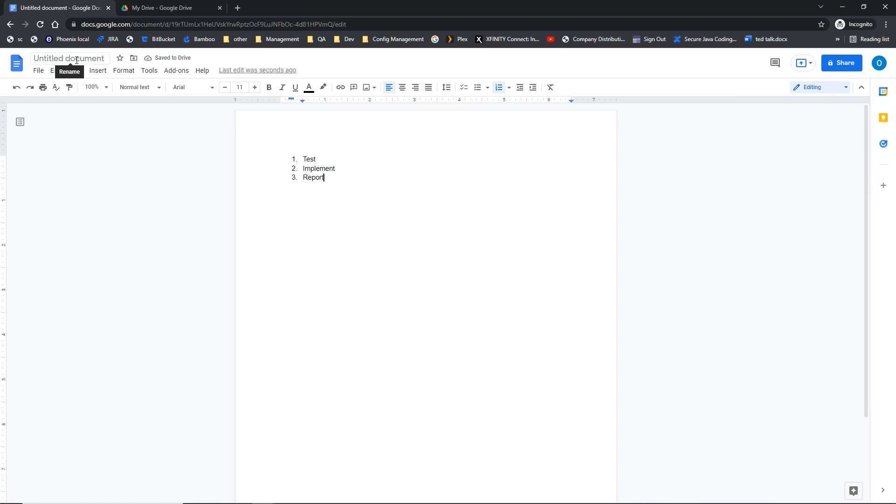
# Step: Rename the untitled document to 'Steps'
pyautogui.click(173, 59)
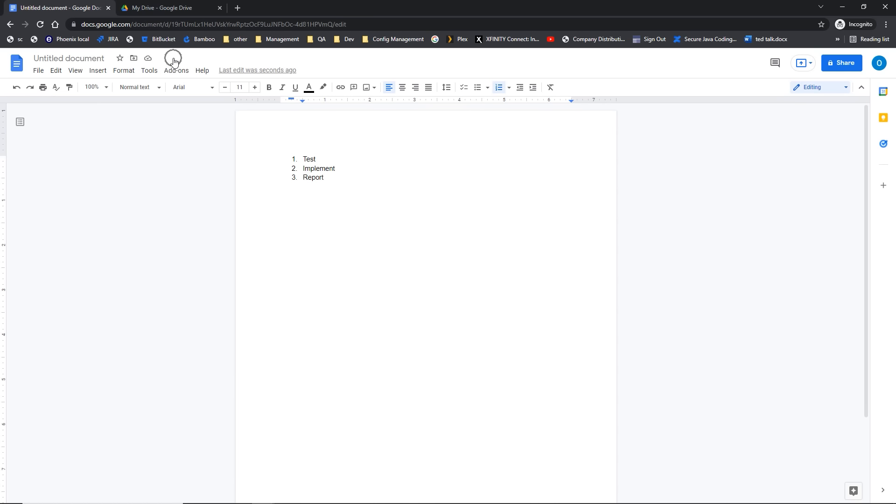
pyautogui.click(65, 60)
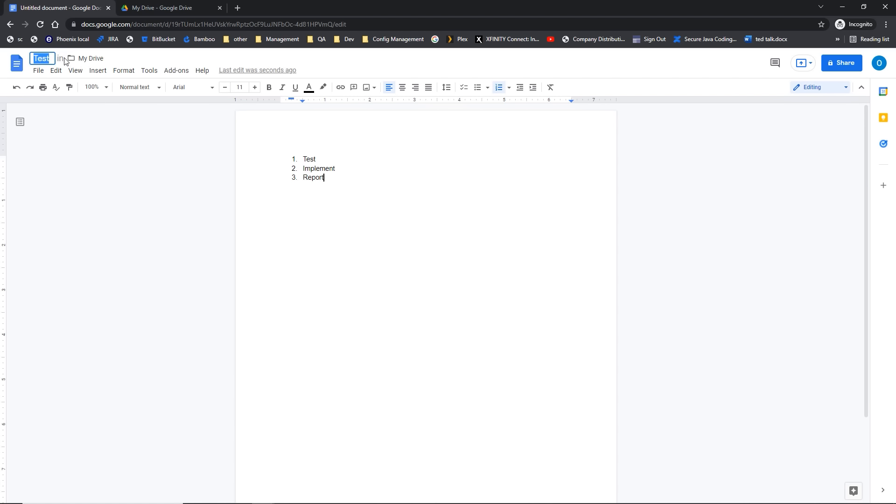
pyautogui.write('Steps')
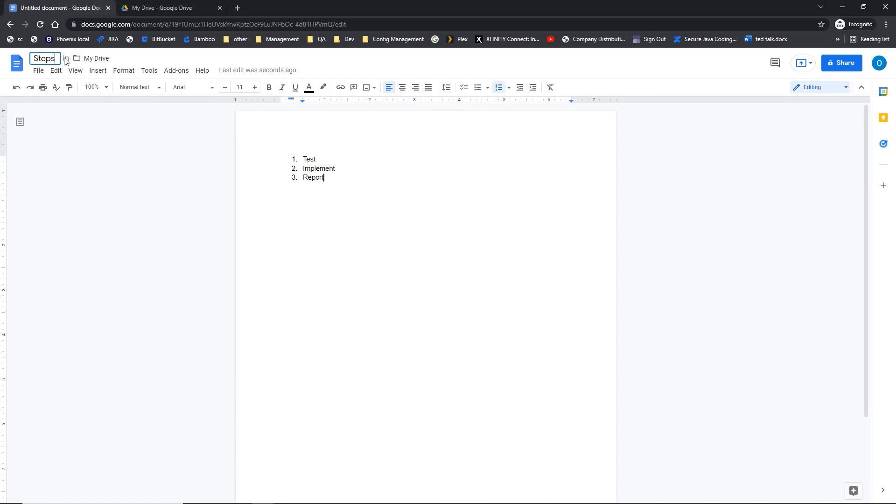
pyautogui.press('Return')
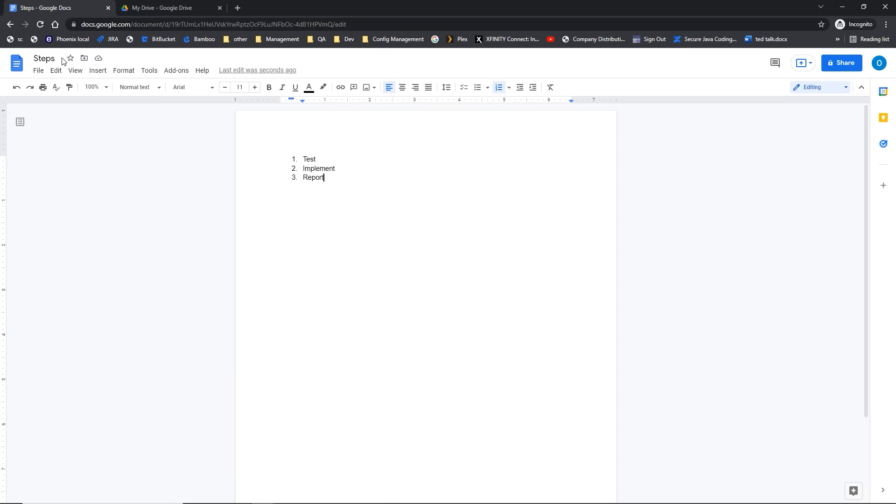
# Step: Refresh My Drive so the new Steps file appears, then open the Work Proposal Updated document
pyautogui.click(144, 8)
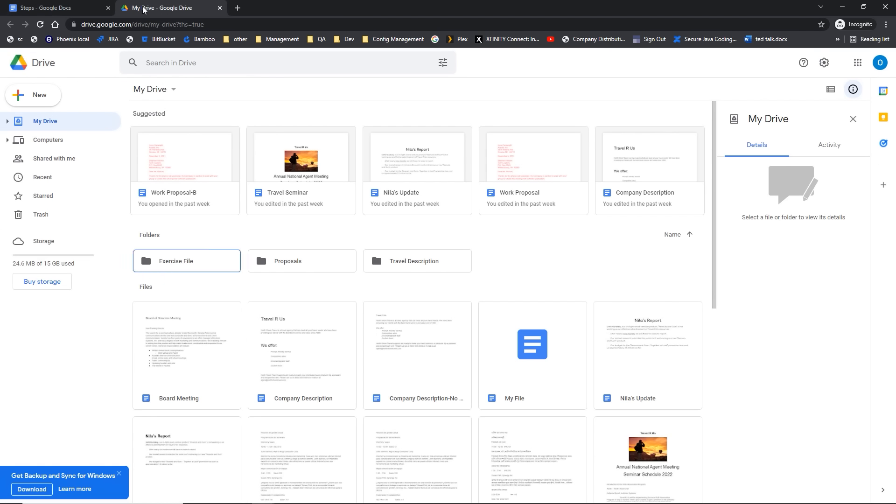
pyautogui.press('F5')
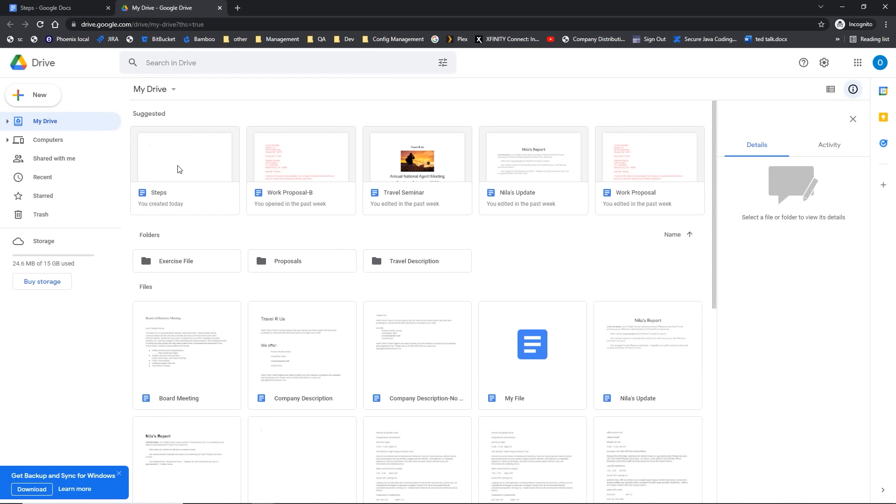
pyautogui.press('ctrl')
pyautogui.press('ctrl')
pyautogui.press('ctrl')
pyautogui.click(177, 169)
pyautogui.doubleClick(177, 168)
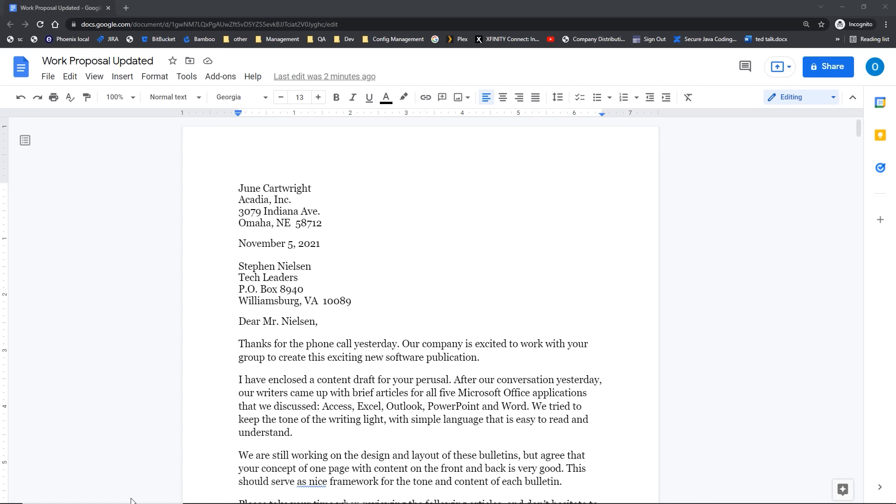
# Step: Shrink and then enlarge the browser page zoom with Ctrl+minus and Ctrl+plus
pyautogui.hotkey('ctrl', '-')
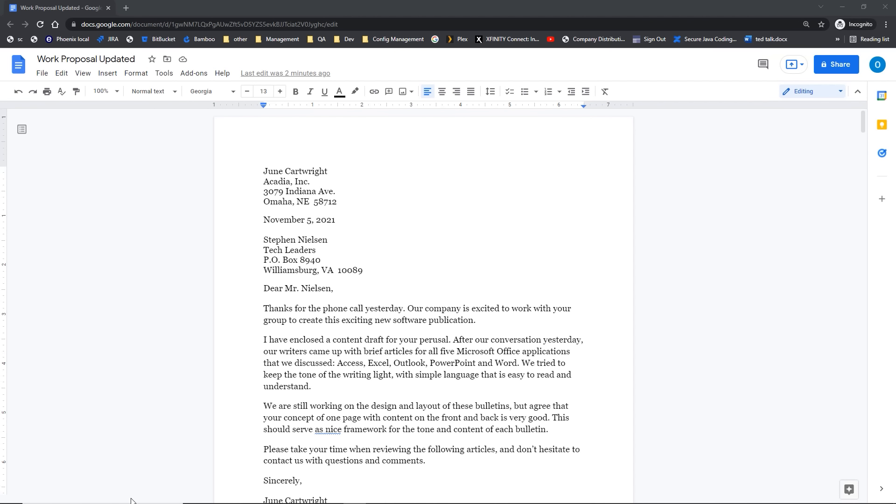
pyautogui.hotkey('ctrl', '+')
pyautogui.hotkey('ctrl', '+')
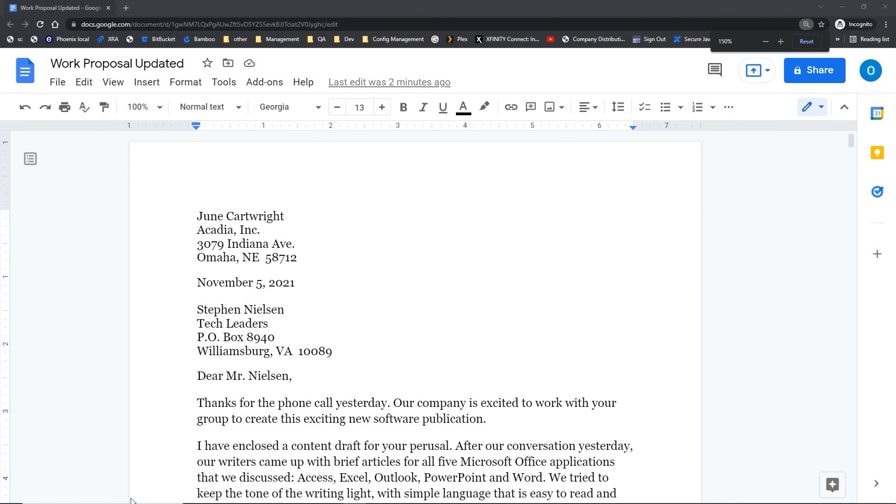
pyautogui.press('ctrl')
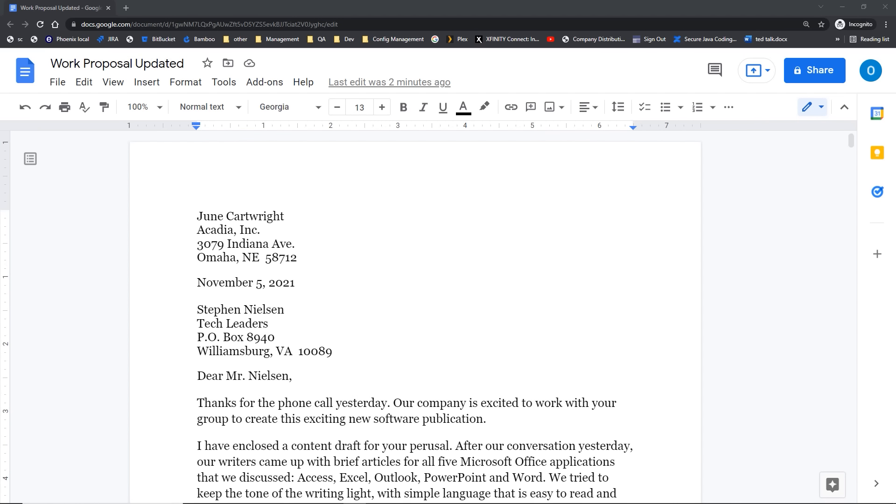
# Step: Try the document zoom at 200%, 100% and Fit, ending back at 100%
pyautogui.click(159, 113)
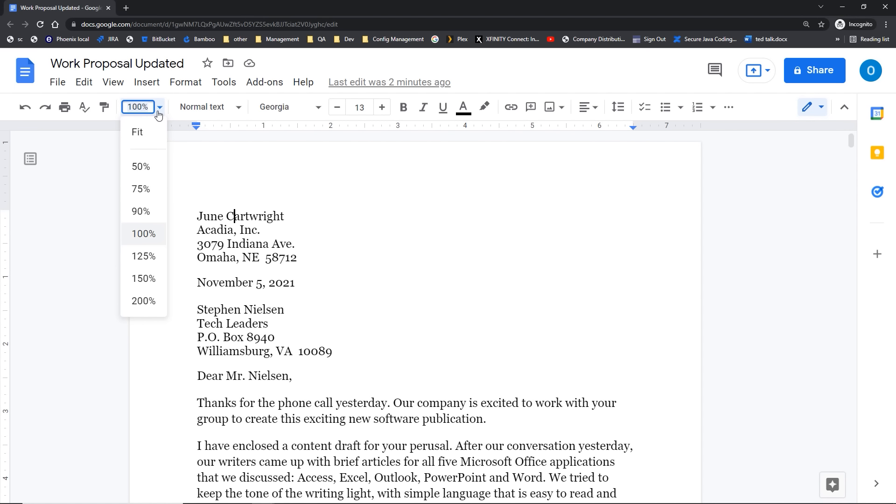
pyautogui.click(142, 303)
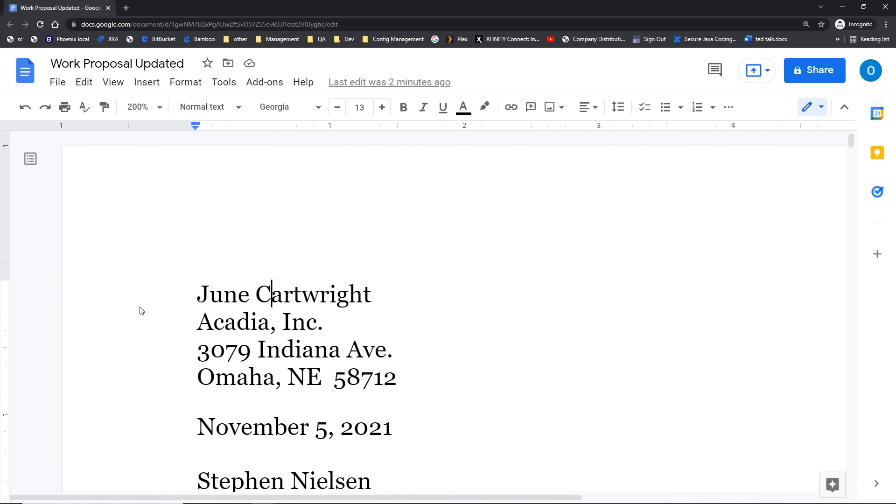
pyautogui.click(160, 111)
pyautogui.click(142, 234)
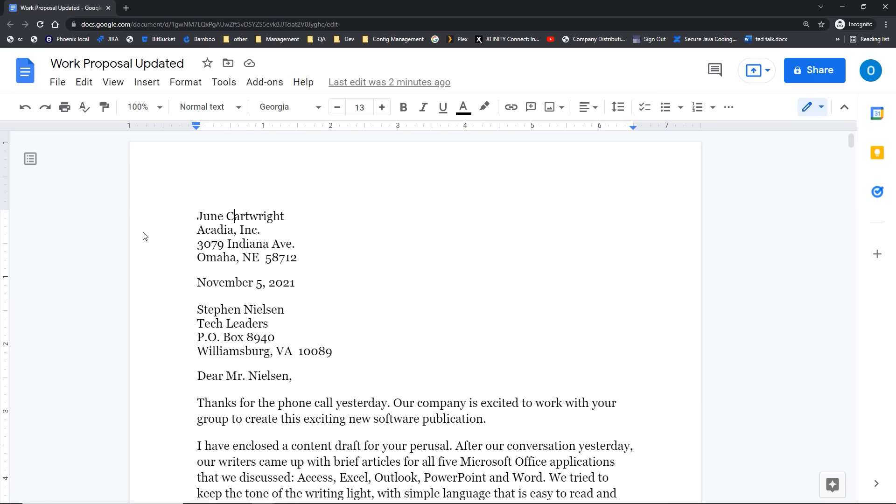
pyautogui.click(159, 108)
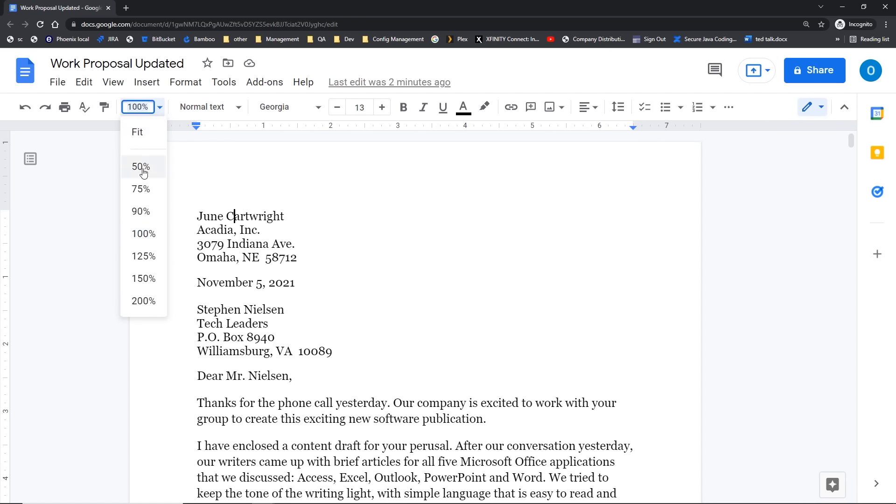
pyautogui.click(145, 134)
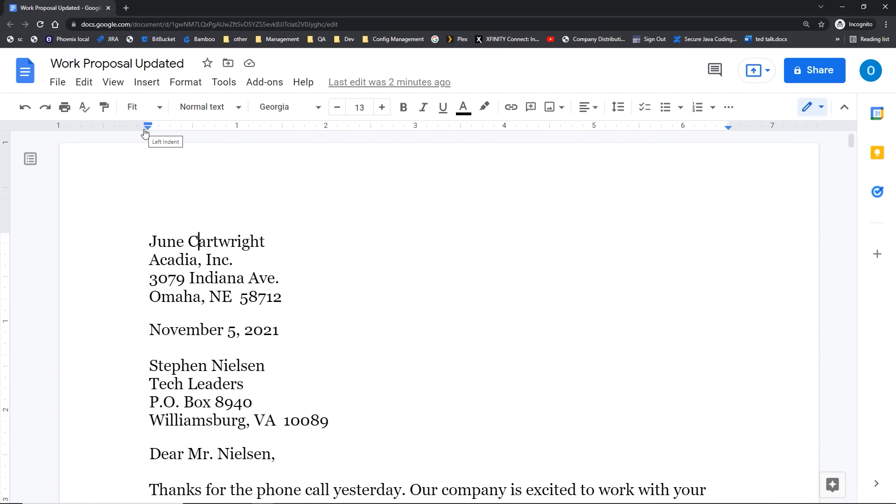
pyautogui.click(160, 110)
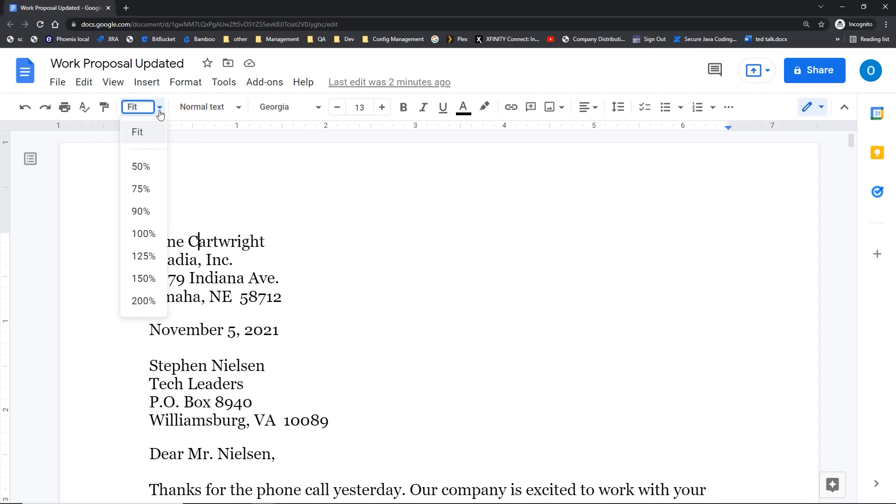
pyautogui.click(148, 235)
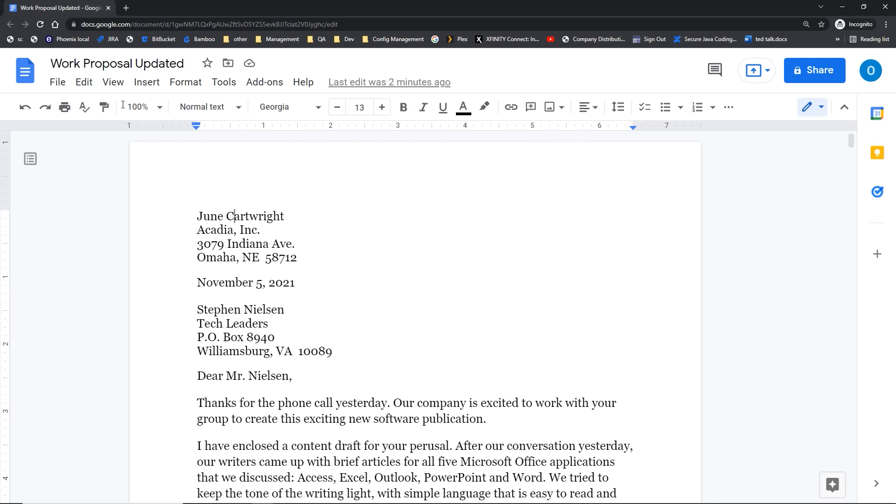
pyautogui.click(114, 84)
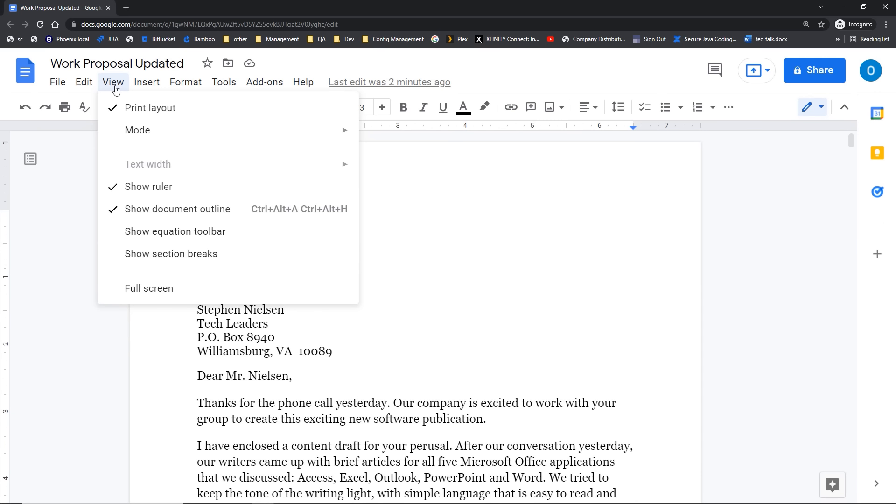
pyautogui.click(118, 196)
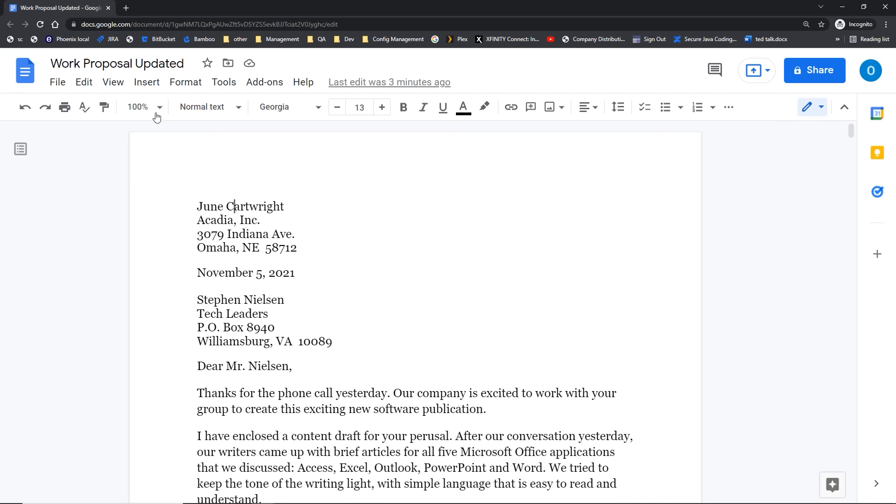
pyautogui.click(115, 83)
pyautogui.click(146, 187)
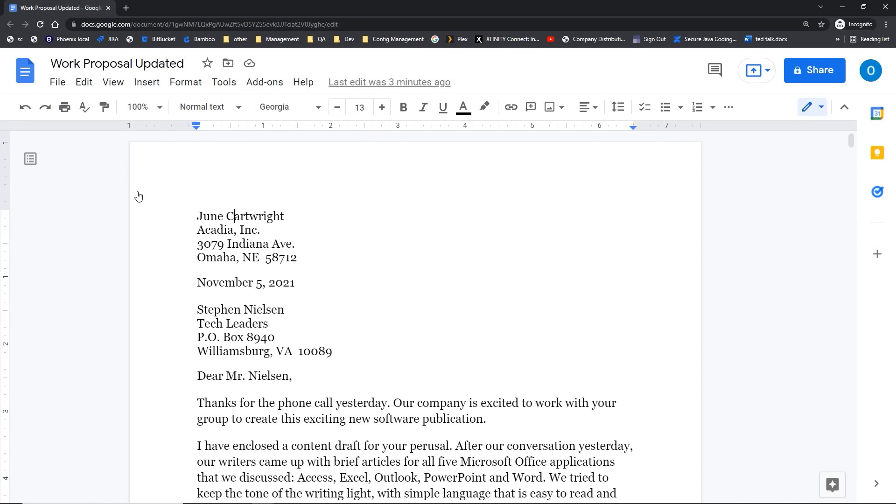
pyautogui.click(114, 84)
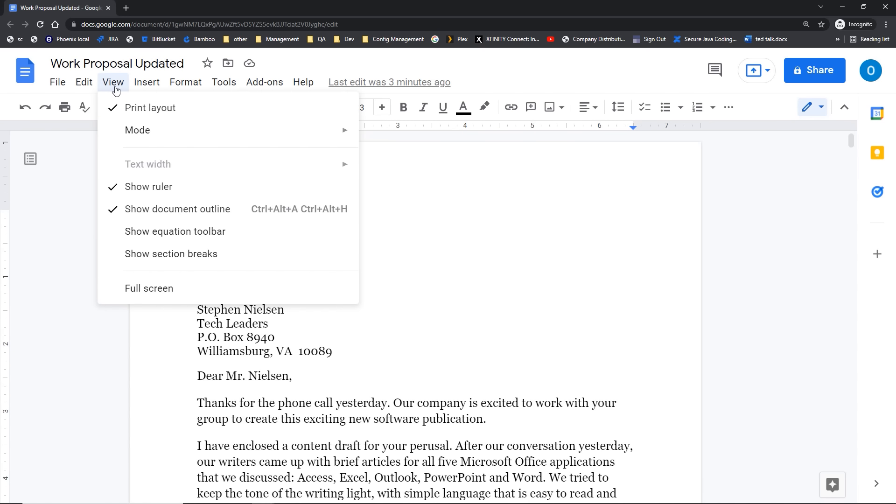
pyautogui.click(122, 114)
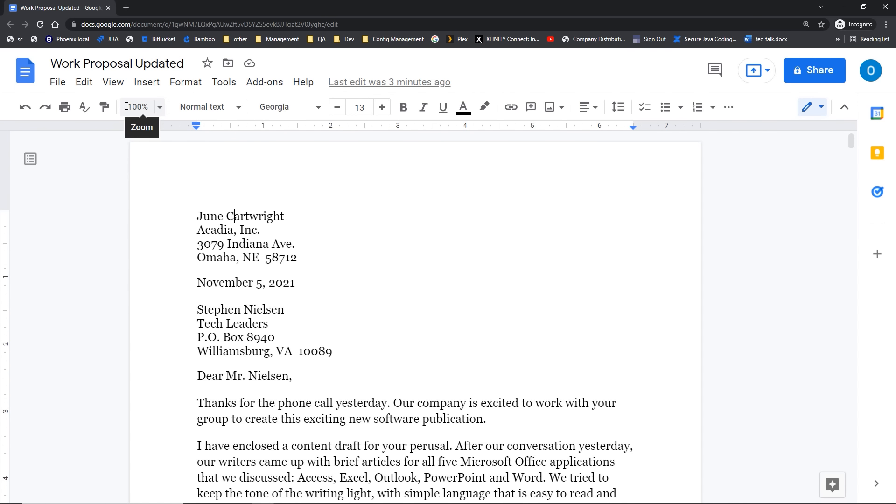
pyautogui.click(111, 84)
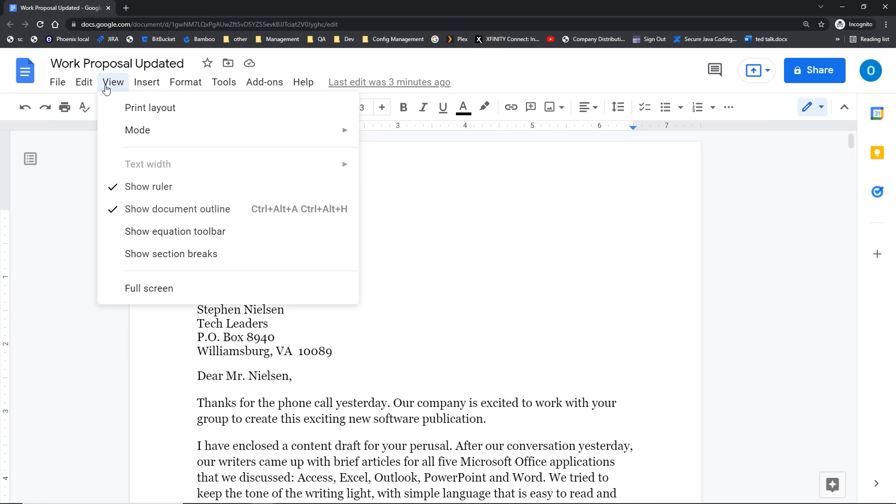
pyautogui.click(108, 110)
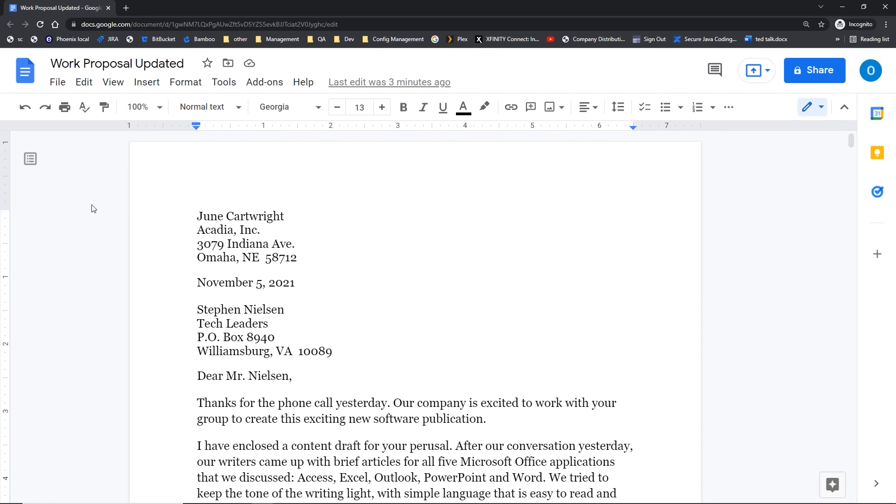
pyautogui.click(160, 108)
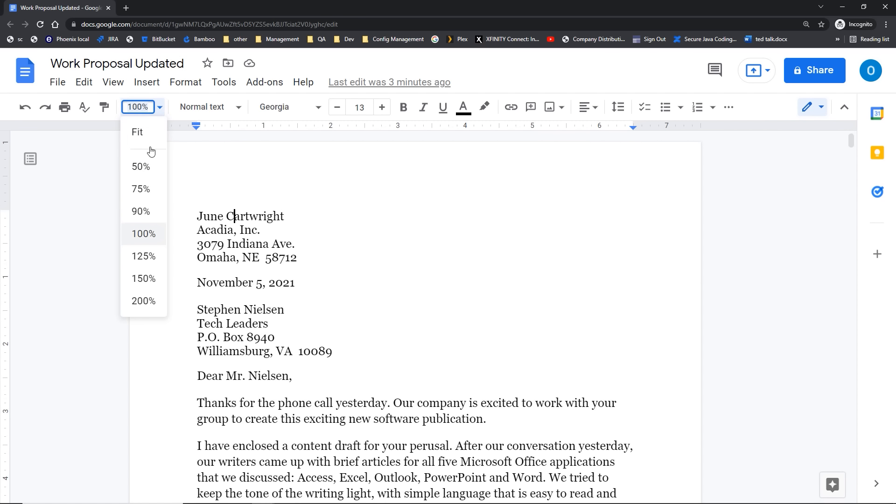
pyautogui.click(119, 88)
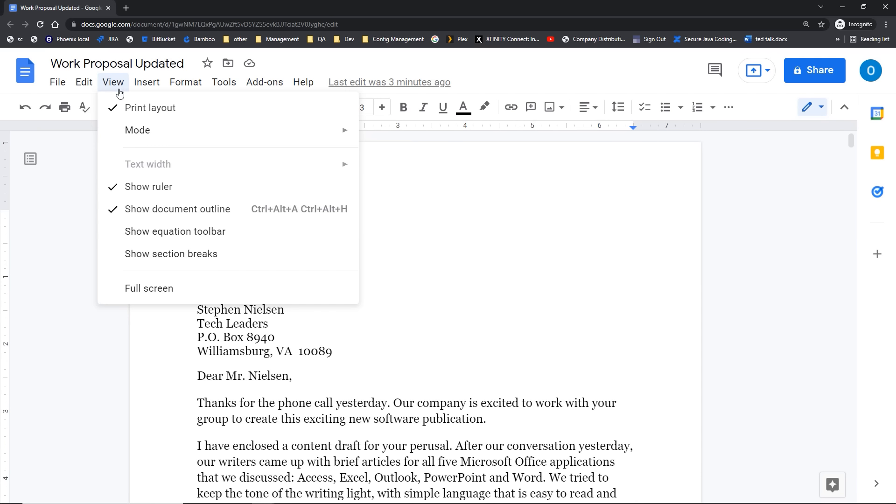
# Step: Try compact mode and the outline, restore the menus, then exit F11 full screen
pyautogui.click(130, 295)
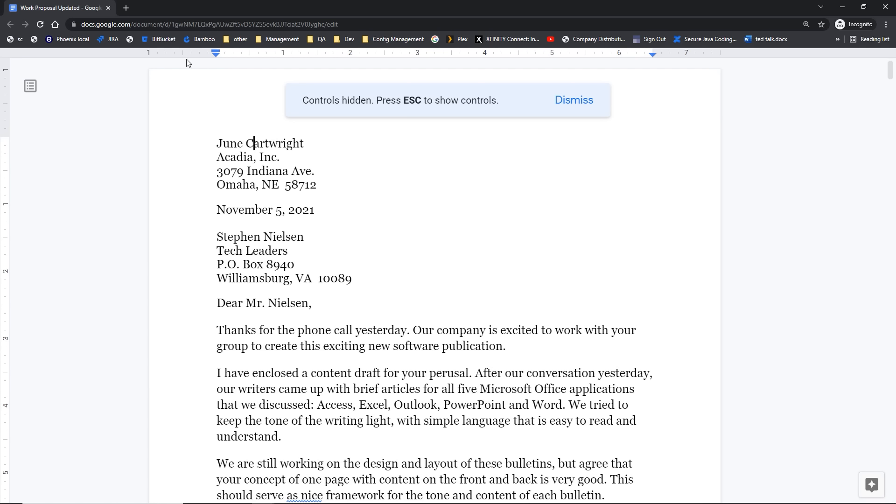
pyautogui.click(30, 87)
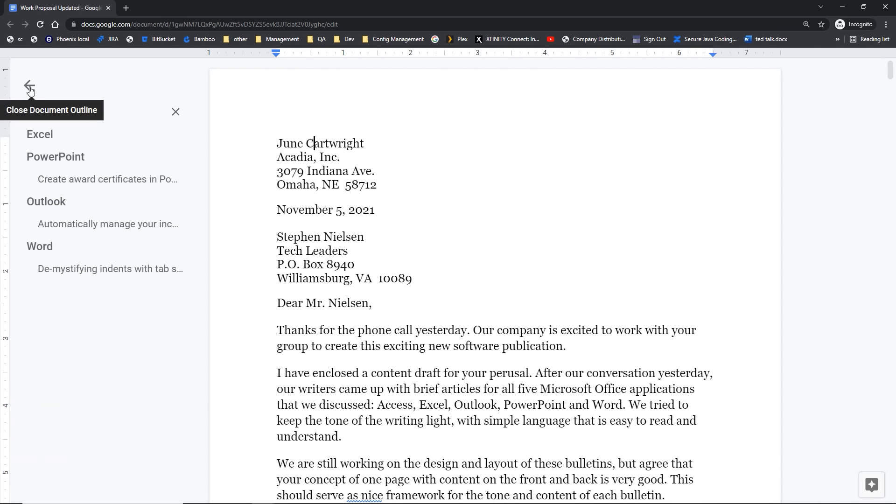
pyautogui.click(30, 87)
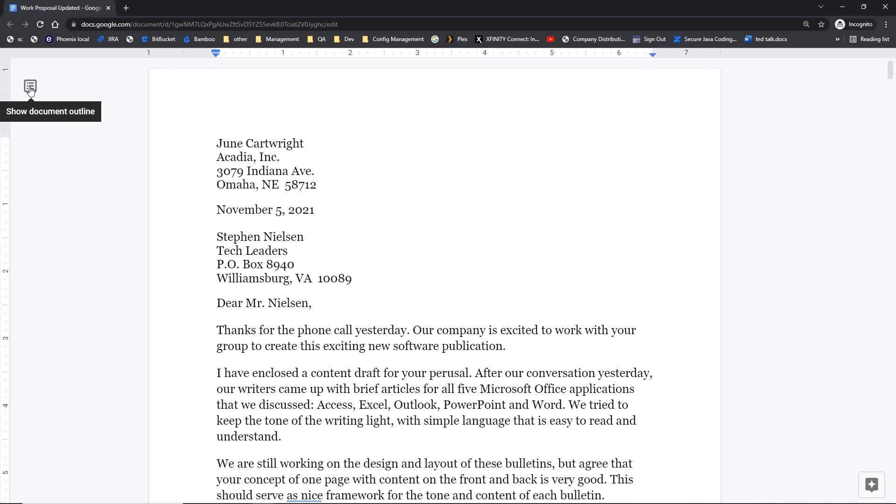
pyautogui.hotkey('ctrl', 'shift', 'f')
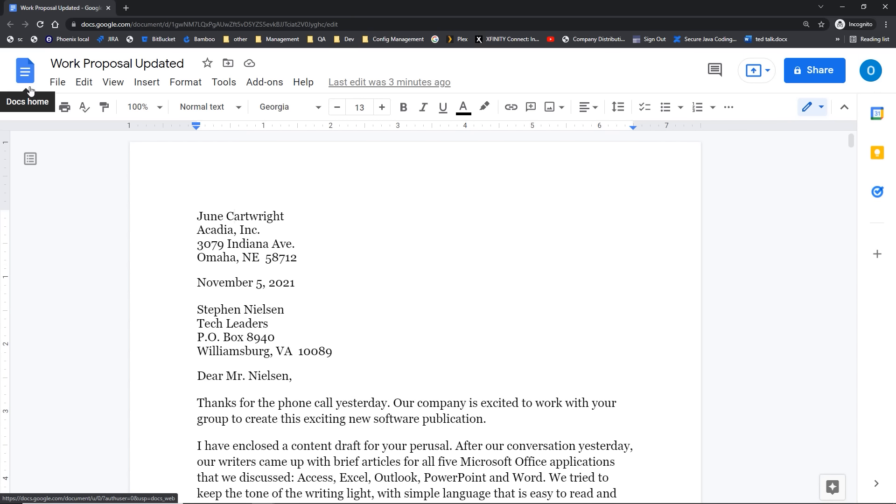
pyautogui.press('F11')
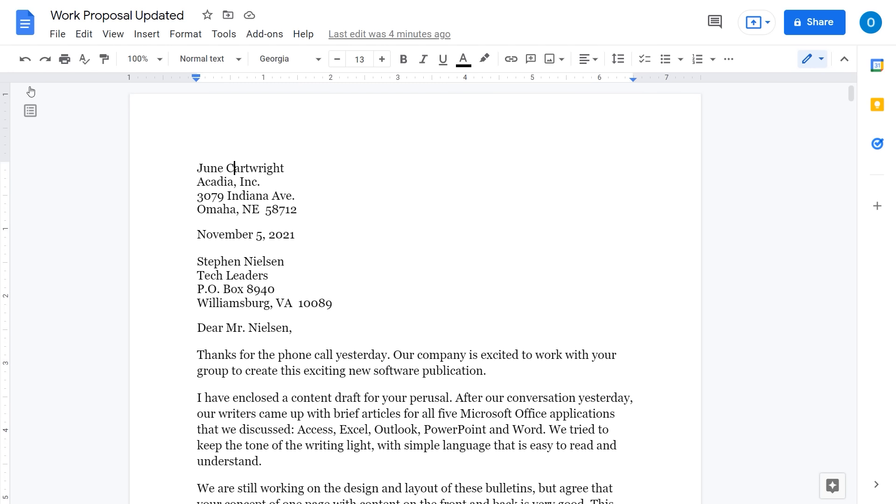
pyautogui.press('F11')
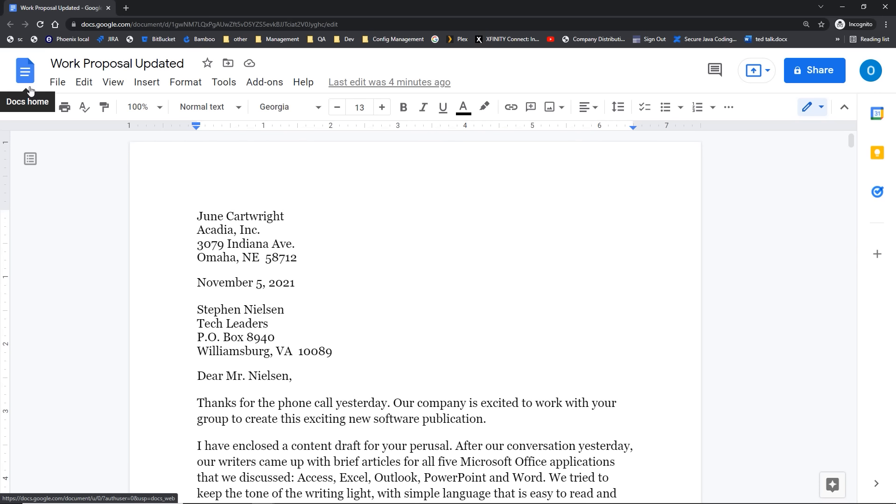
pyautogui.click(113, 83)
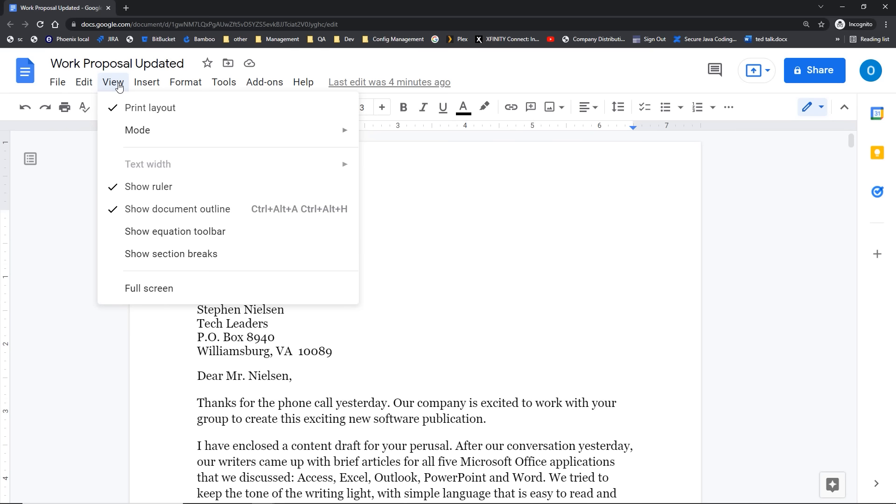
pyautogui.click(137, 237)
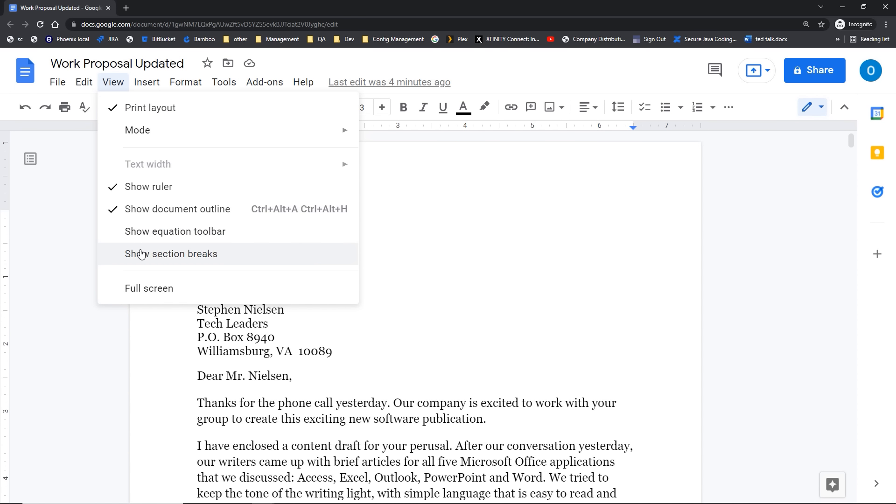
pyautogui.click(141, 254)
pyautogui.click(80, 291)
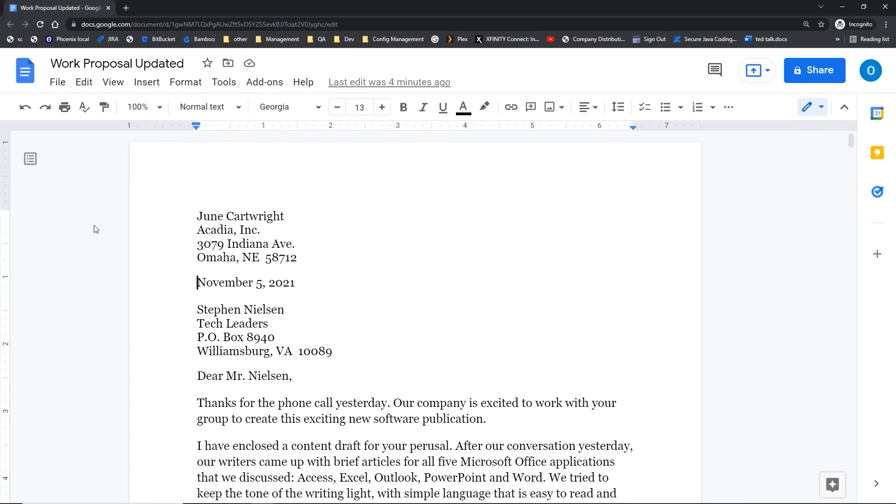
pyautogui.click(138, 107)
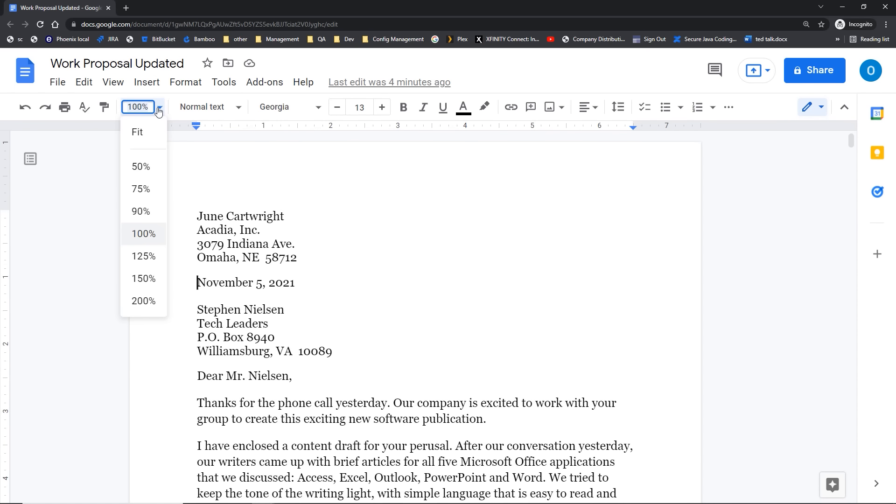
pyautogui.click(87, 204)
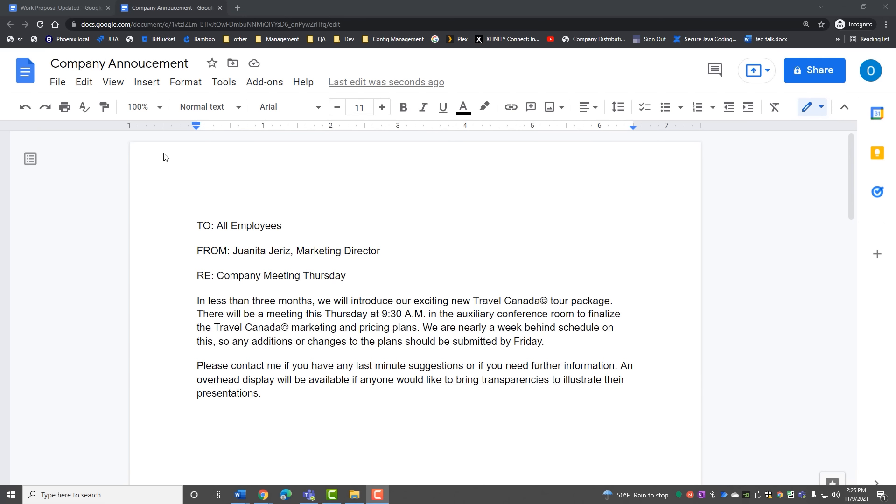
# Step: Scroll through the Company Annoucement memo to review its TO, FROM and RE lines
pyautogui.click(216, 167)
pyautogui.scroll(-3, 216, 167)
pyautogui.scroll(-5, 215, 167)
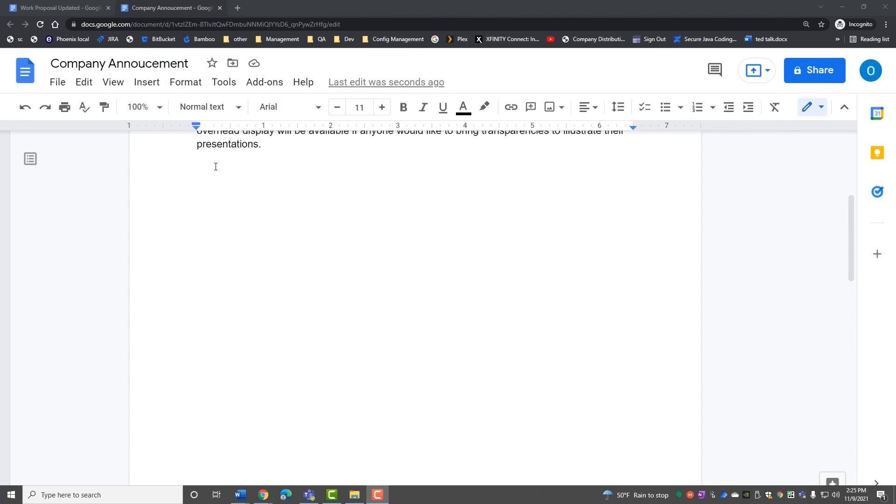
pyautogui.click(195, 271)
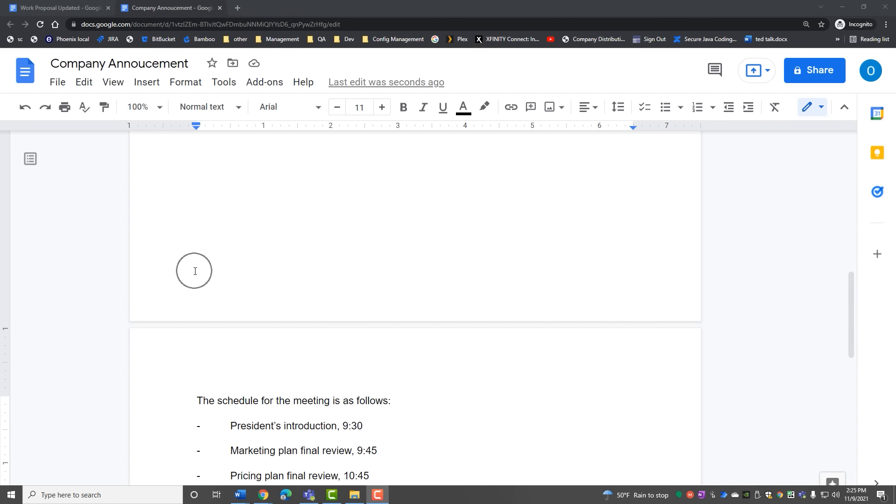
pyautogui.scroll(4, 195, 270)
pyautogui.scroll(5, 195, 271)
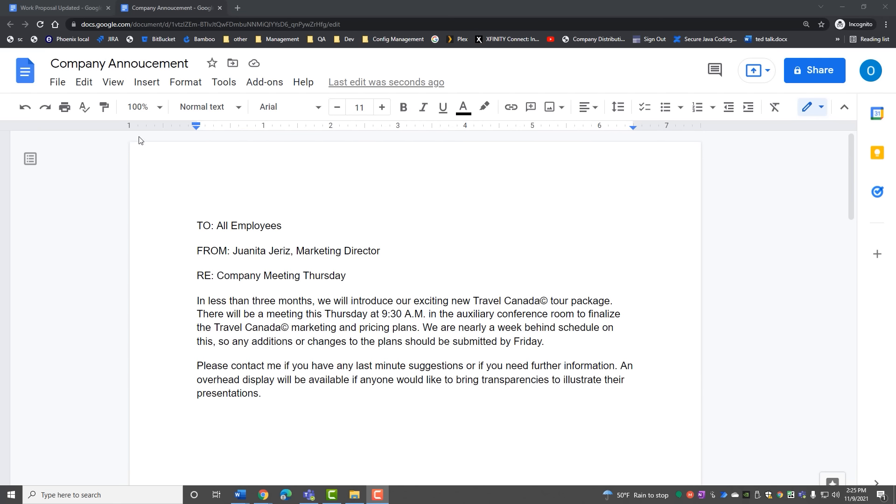
# Step: Add a header to the announcement through Insert > Headers & footers
pyautogui.click(150, 85)
pyautogui.click(150, 84)
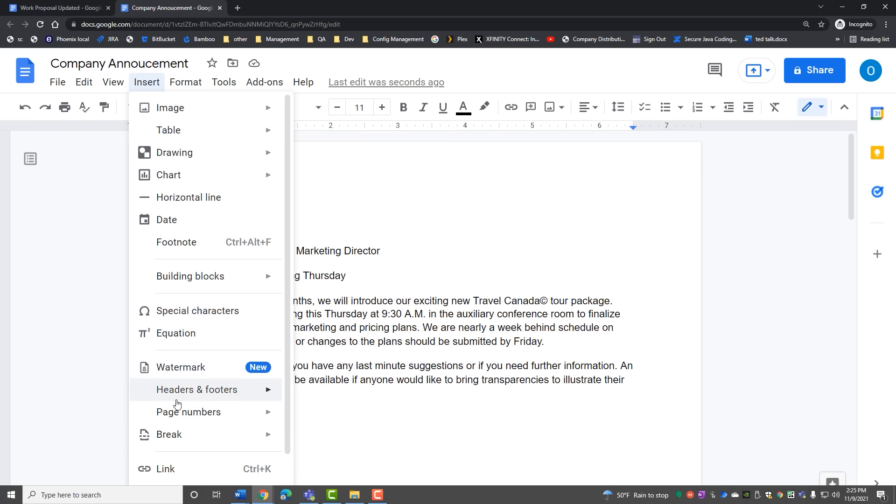
pyautogui.moveTo(177, 402)
pyautogui.press('ctrl')
pyautogui.press('ctrl')
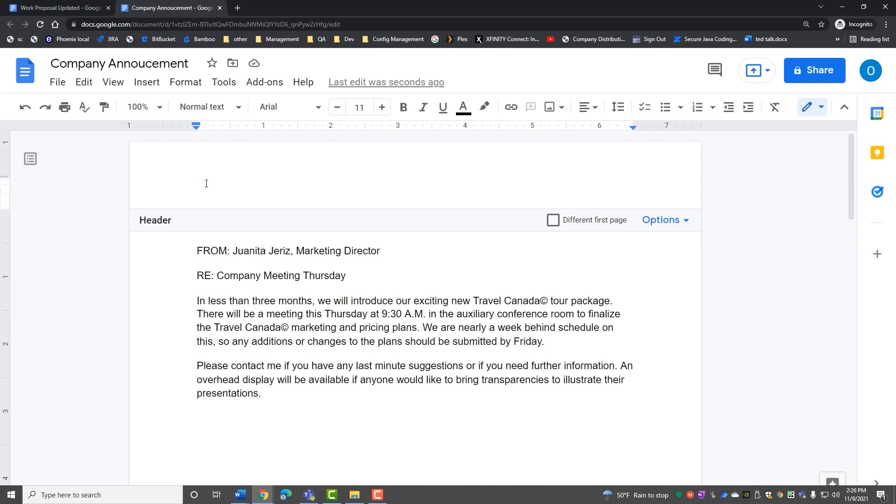
pyautogui.press('Tab')
pyautogui.press('Tab')
pyautogui.press('Tab')
pyautogui.press('Tab')
pyautogui.press('Tab')
pyautogui.press('Tab')
pyautogui.press('Tab')
pyautogui.press('Tab')
pyautogui.press('Tab')
pyautogui.press('Tab')
pyautogui.press('Tab')
pyautogui.press('Tab')
pyautogui.press('Tab')
pyautogui.press('Tab')
pyautogui.hotkey('ctrl', 'z')
pyautogui.hotkey('ctrl', 'z')
# Step: Fill the header with 'Travel R Us' at left and 'Marketing Dept' tabbed to the right
pyautogui.write('Travel R Us')
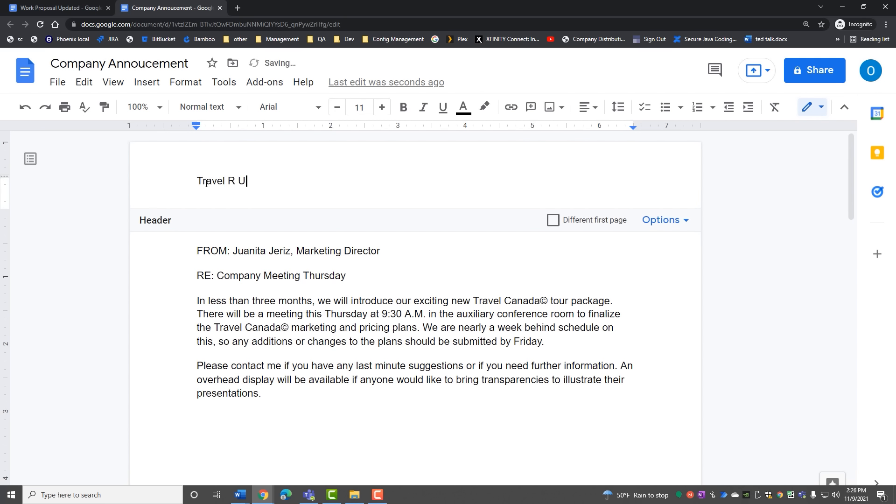
pyautogui.press('Tab')
pyautogui.press('Tab')
pyautogui.press('Tab')
pyautogui.press('Tab')
pyautogui.press('Tab')
pyautogui.press('Tab')
pyautogui.press('Tab')
pyautogui.press('Tab')
pyautogui.press('Tab')
pyautogui.press('Tab')
pyautogui.write('Marketing')
pyautogui.press('Return')
pyautogui.write('Depa')
pyautogui.press('BackSpace')
pyautogui.press('BackSpace')
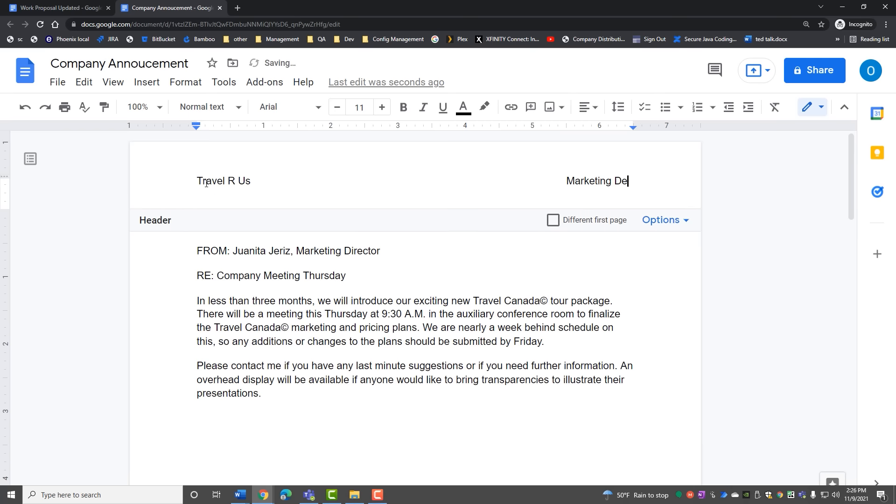
pyautogui.write('pt')
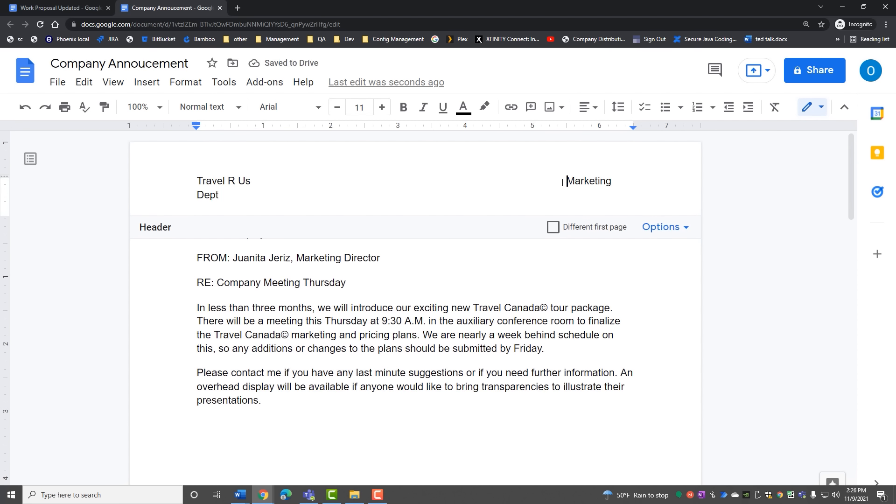
pyautogui.press('BackSpace')
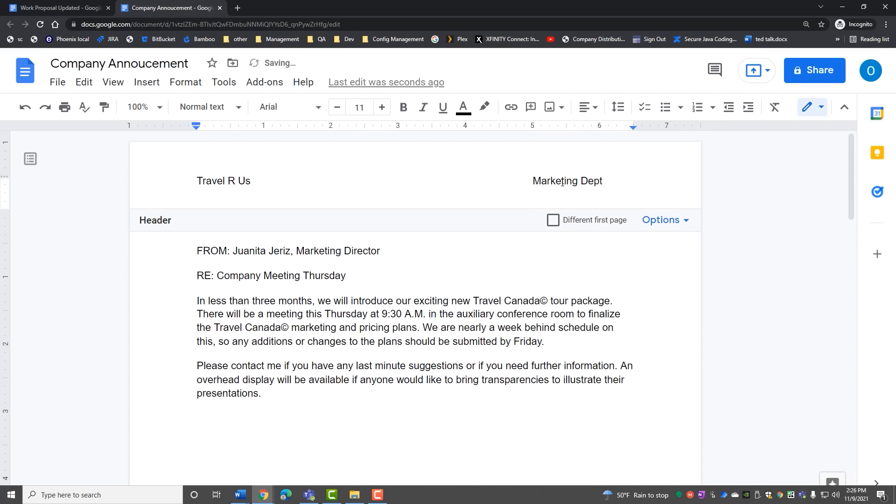
pyautogui.click(370, 220)
pyautogui.scroll(-7, 368, 221)
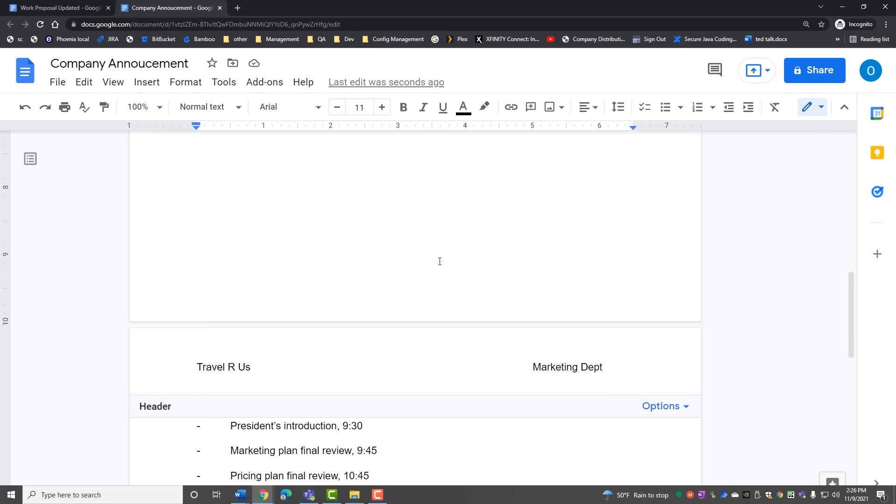
pyautogui.scroll(7, 439, 260)
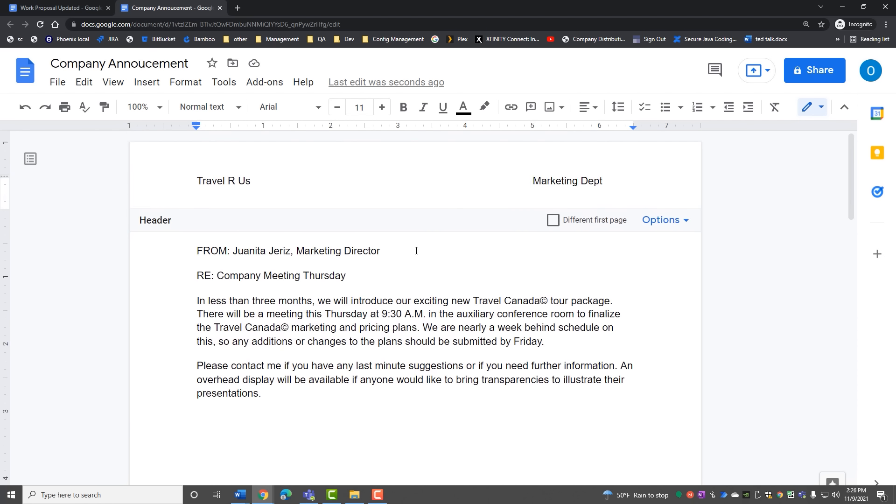
# Step: Add a footer to the announcement's pages
pyautogui.click(143, 83)
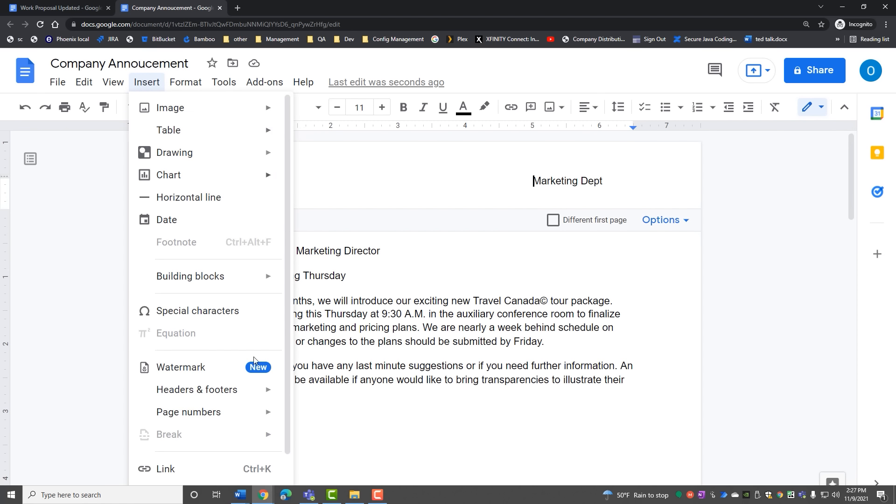
pyautogui.moveTo(263, 391)
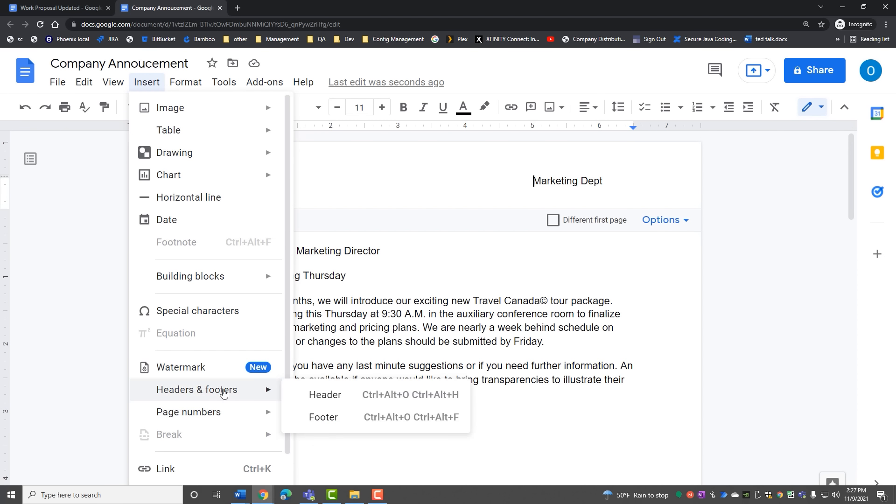
pyautogui.click(338, 419)
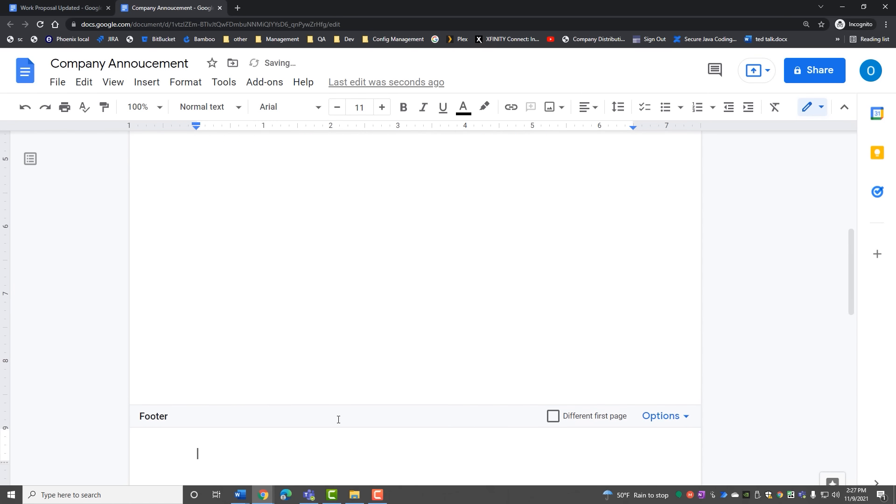
pyautogui.scroll(7, 251, 372)
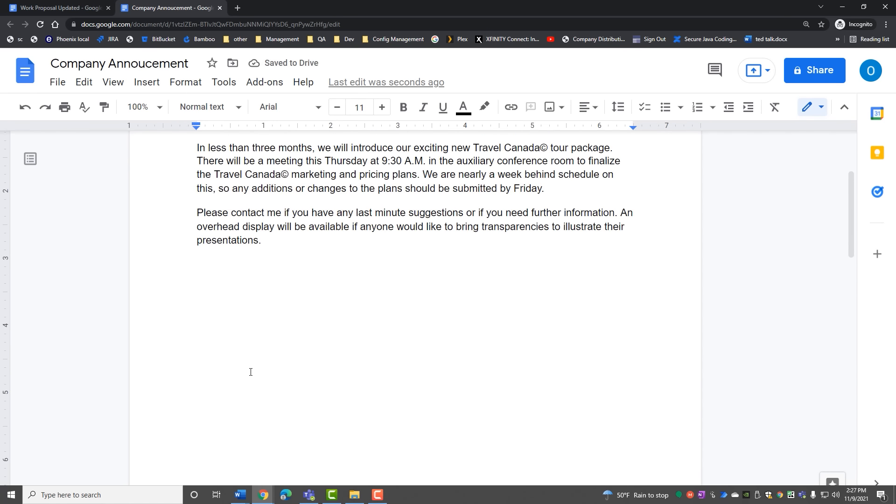
pyautogui.scroll(-5, 251, 372)
pyautogui.scroll(-4, 250, 372)
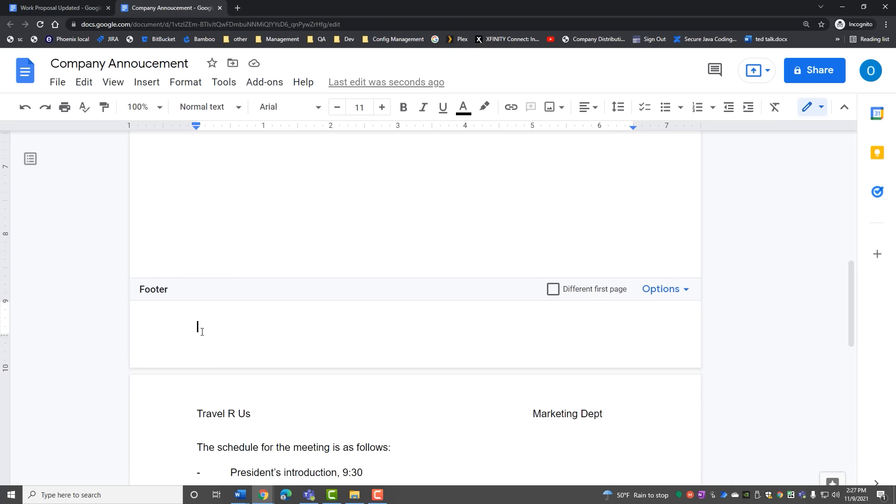
# Step: Insert page numbers using the bottom-left footer layout, showing 1 on page one
pyautogui.click(148, 85)
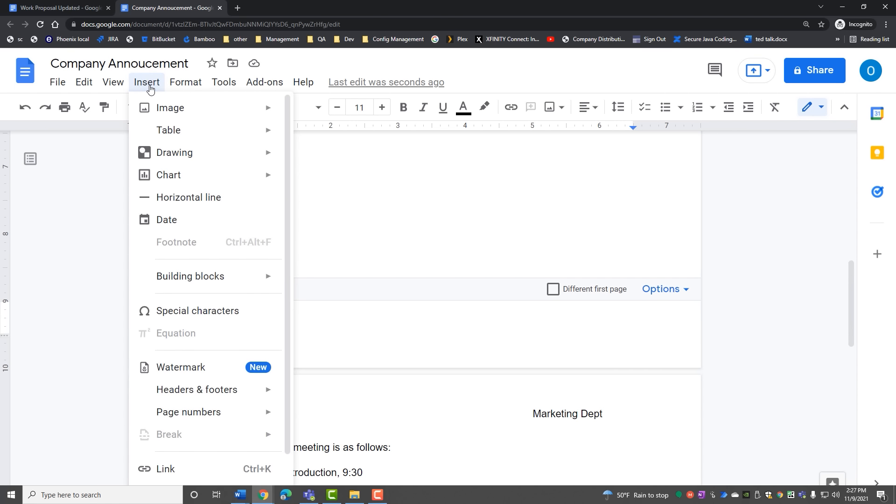
pyautogui.moveTo(185, 422)
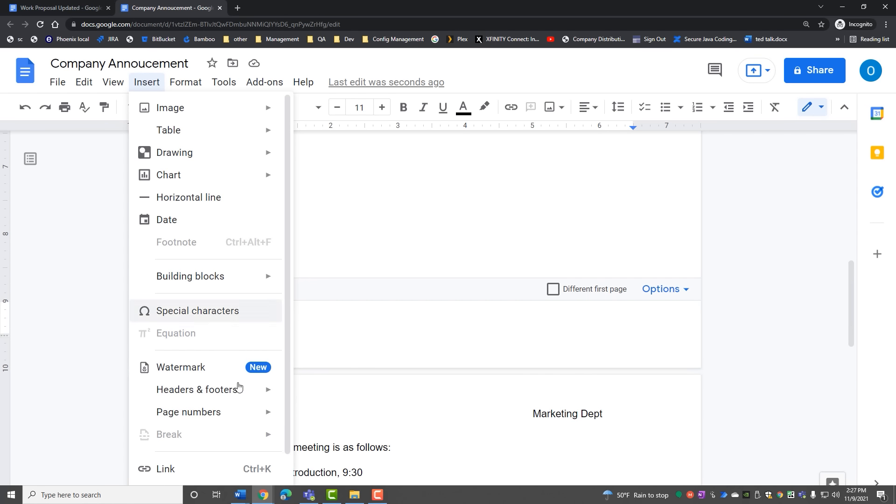
pyautogui.moveTo(216, 411)
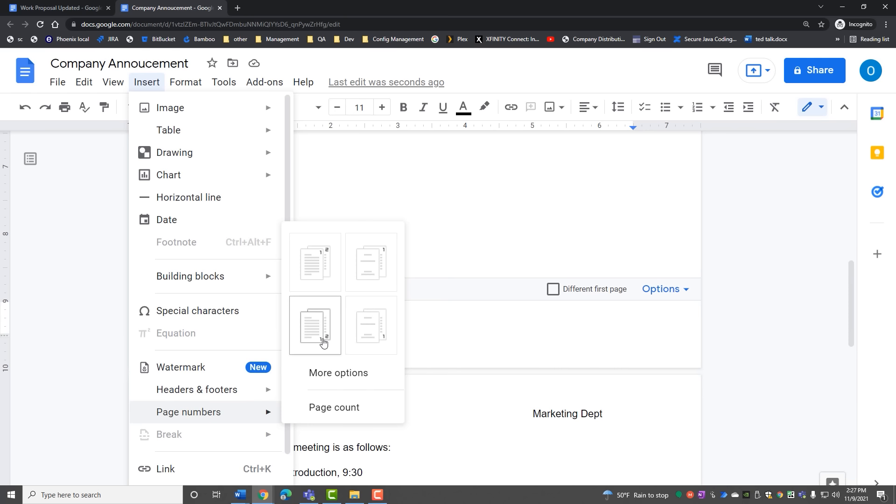
pyautogui.click(315, 326)
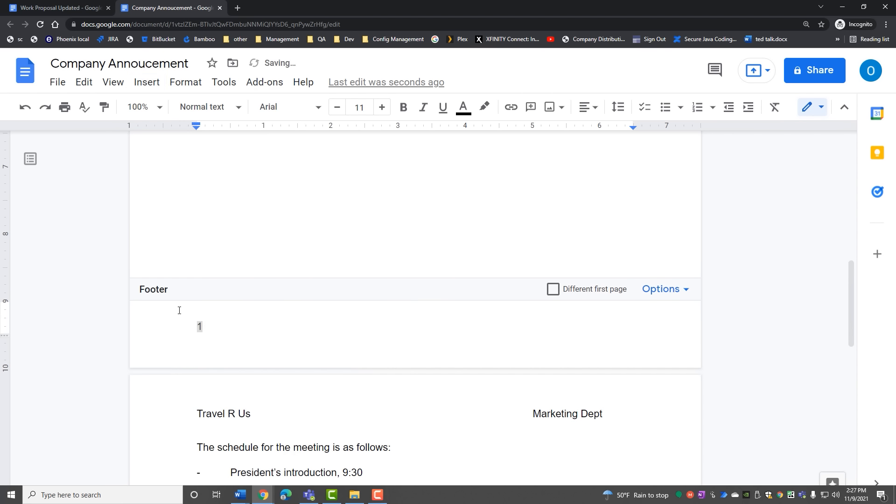
# Step: Scroll down to check footer page number 1 at the bottom of page one
pyautogui.scroll(-8, 210, 327)
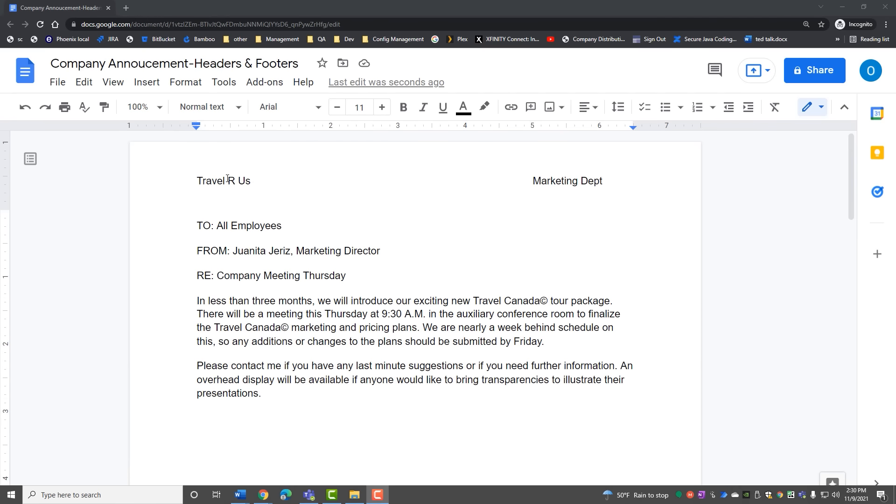
pyautogui.scroll(-1, 235, 223)
pyautogui.scroll(-10, 235, 223)
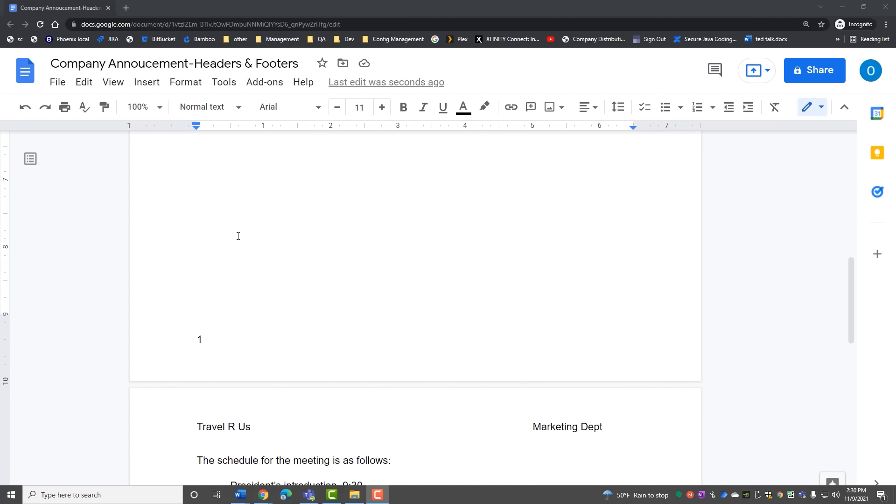
pyautogui.press('ctrl')
pyautogui.press('ctrl')
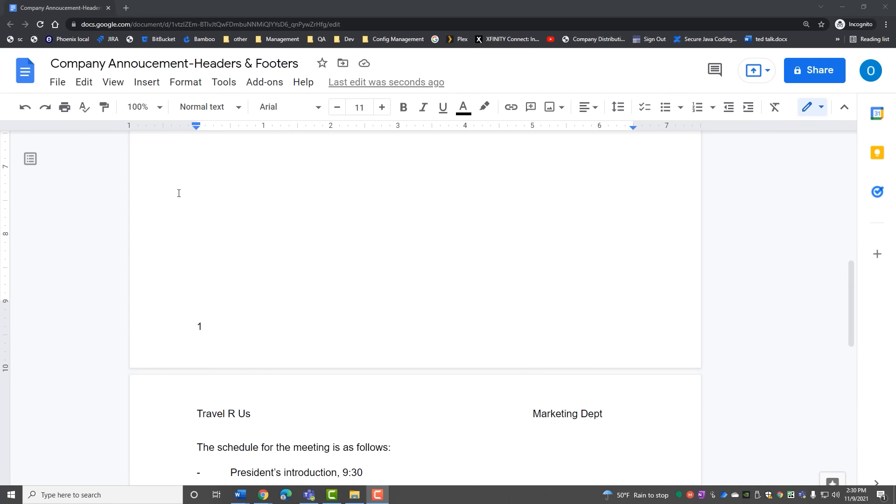
# Step: Open the page-1 footer and add tab spacing after the page number 1
pyautogui.click(143, 79)
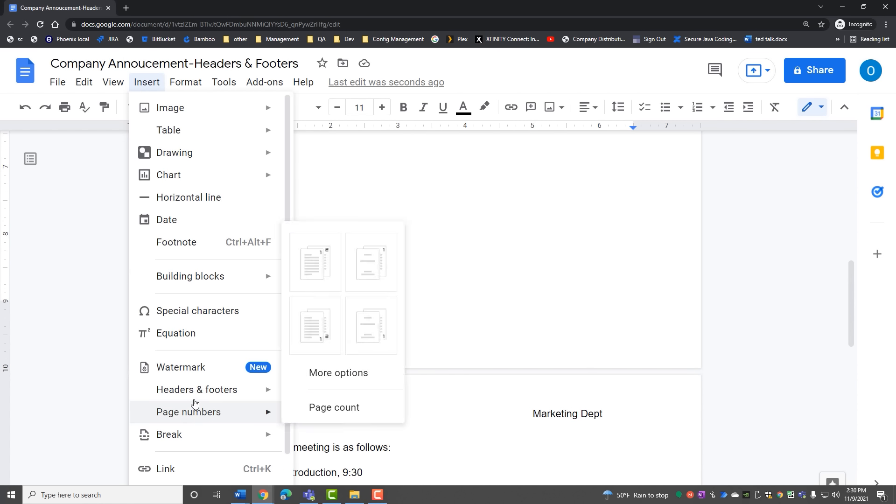
pyautogui.click(194, 391)
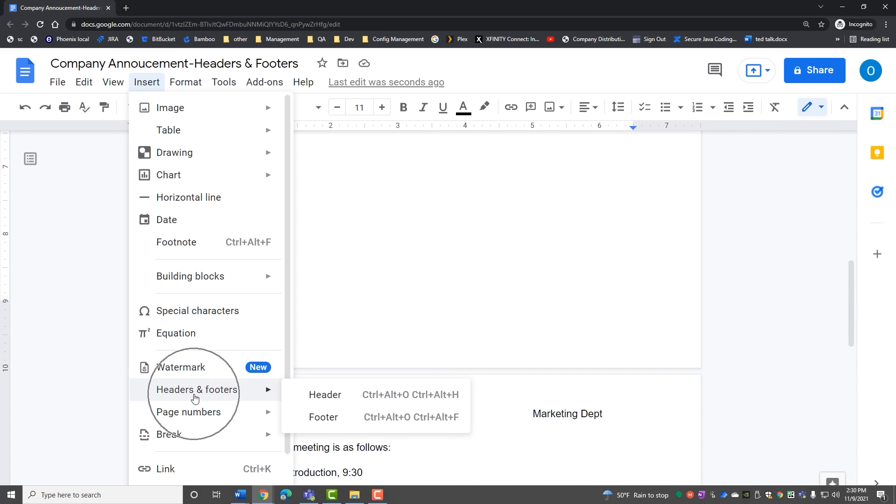
pyautogui.click(327, 419)
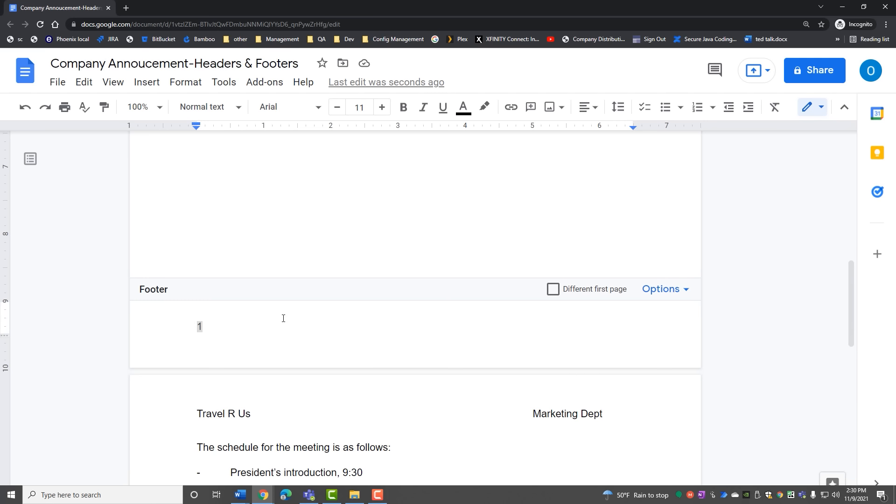
pyautogui.scroll(5, 306, 232)
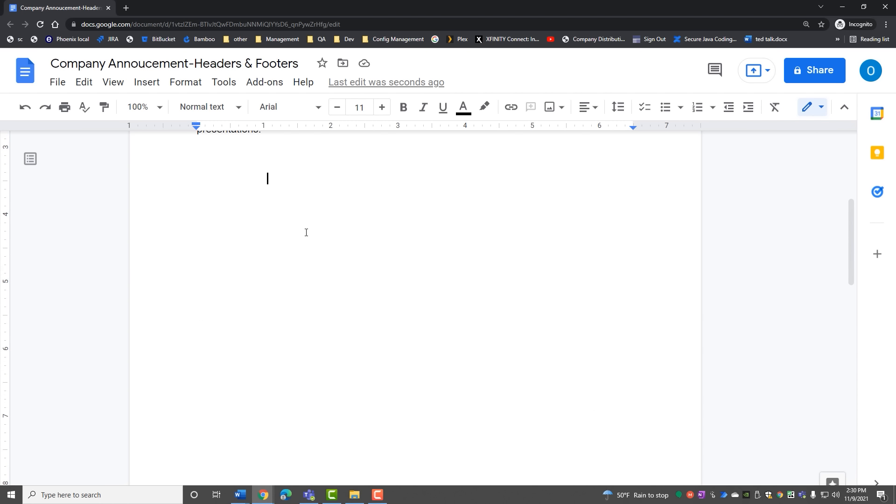
pyautogui.scroll(-5, 306, 232)
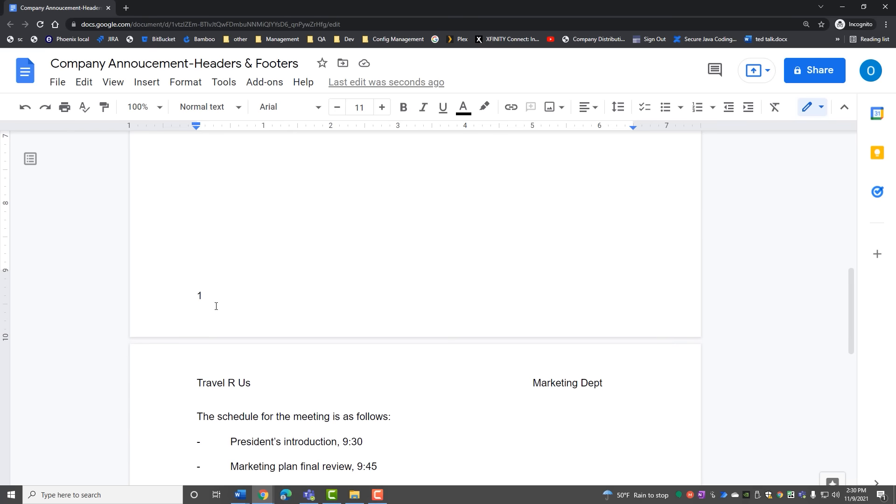
pyautogui.doubleClick(206, 301)
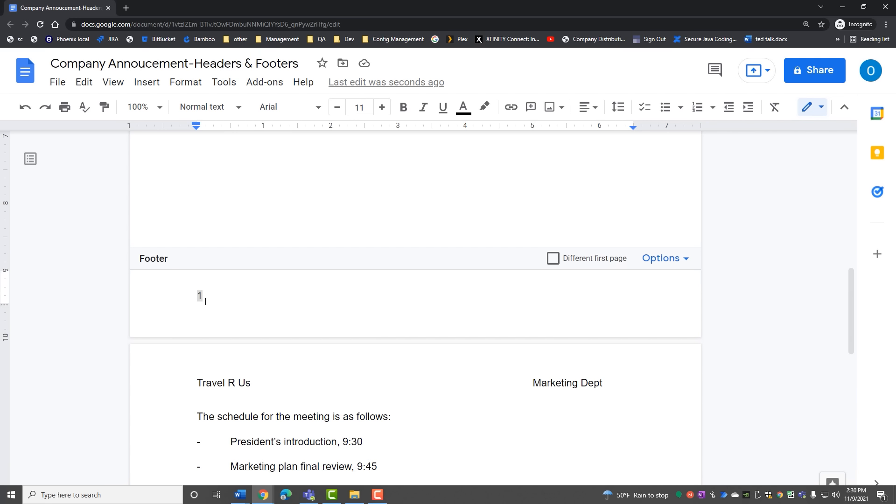
pyautogui.click(205, 301)
pyautogui.press('Tab')
pyautogui.press('Tab')
pyautogui.press('Tab')
pyautogui.press('Tab')
pyautogui.press('Tab')
pyautogui.press('Tab')
pyautogui.press('Tab')
pyautogui.press('Tab')
pyautogui.press('Tab')
pyautogui.press('Tab')
pyautogui.press('Tab')
pyautogui.press('Tab')
pyautogui.press('Tab')
pyautogui.press('Tab')
pyautogui.press('BackSpace')
# Step: Insert the date Nov 11, 2021 on the footer line, right of the page number
pyautogui.click(148, 84)
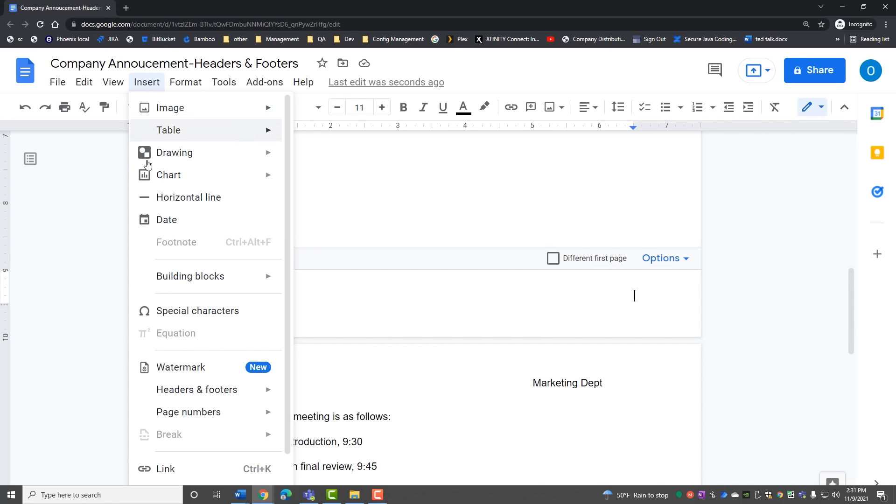
pyautogui.click(161, 220)
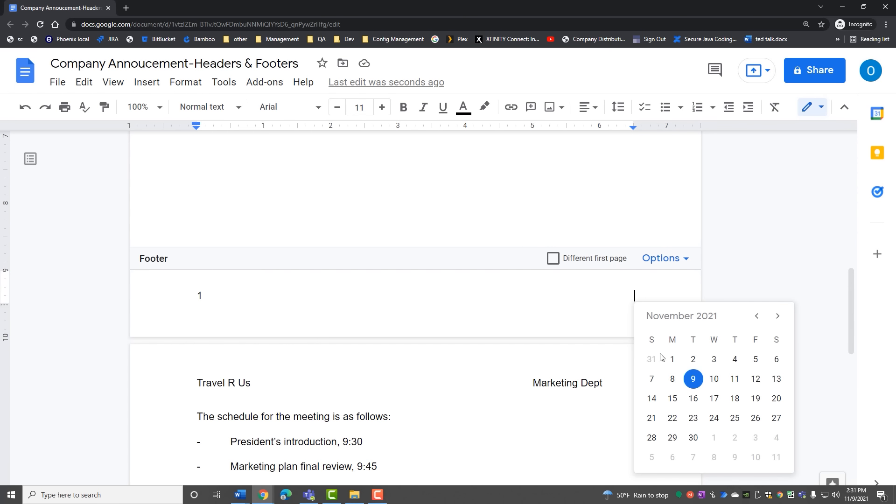
pyautogui.click(735, 379)
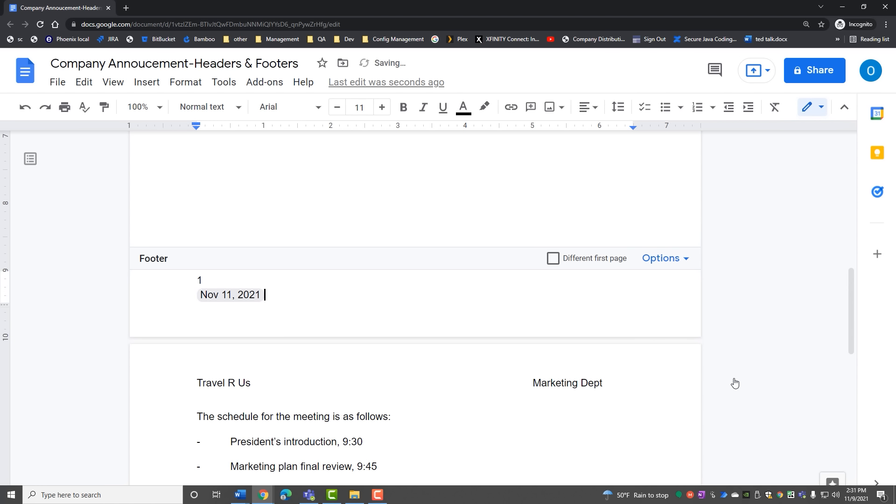
pyautogui.click(186, 294)
pyautogui.press('BackSpace')
pyautogui.press('BackSpace')
pyautogui.press('Tab')
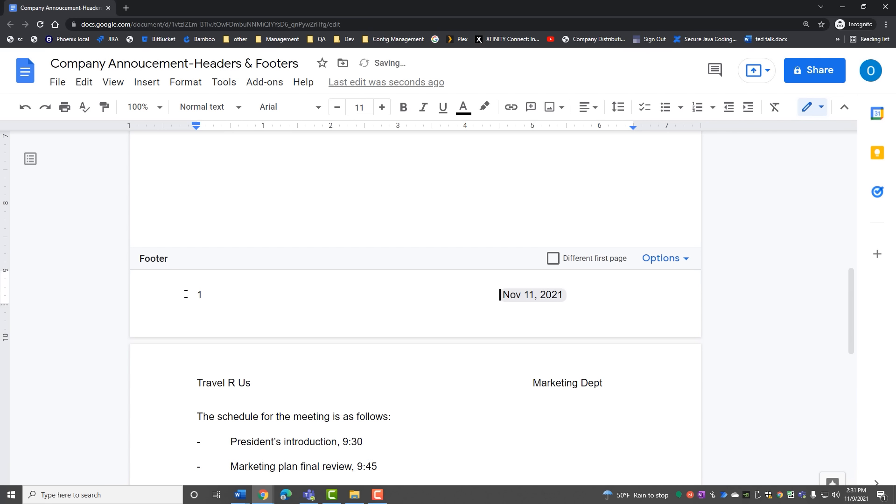
pyautogui.press('Return')
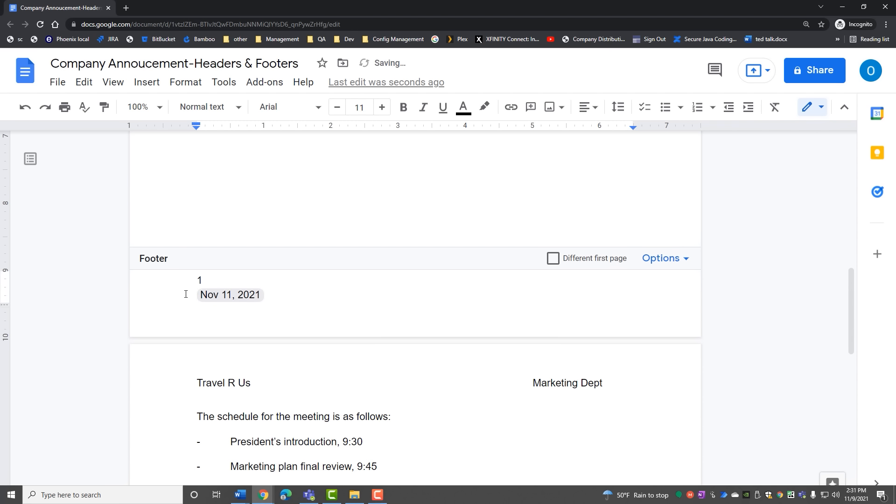
pyautogui.press('BackSpace')
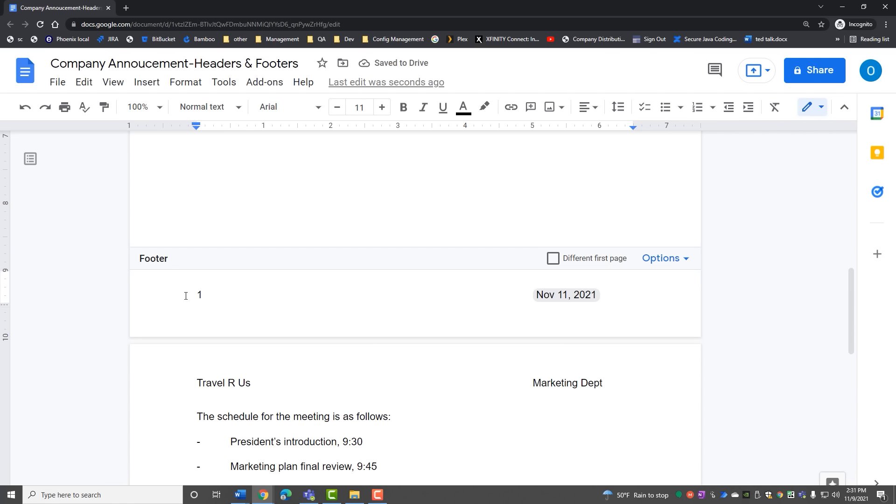
# Step: Make the footer's page number and date bold
pyautogui.moveTo(186, 295); pyautogui.dragTo(607, 293)
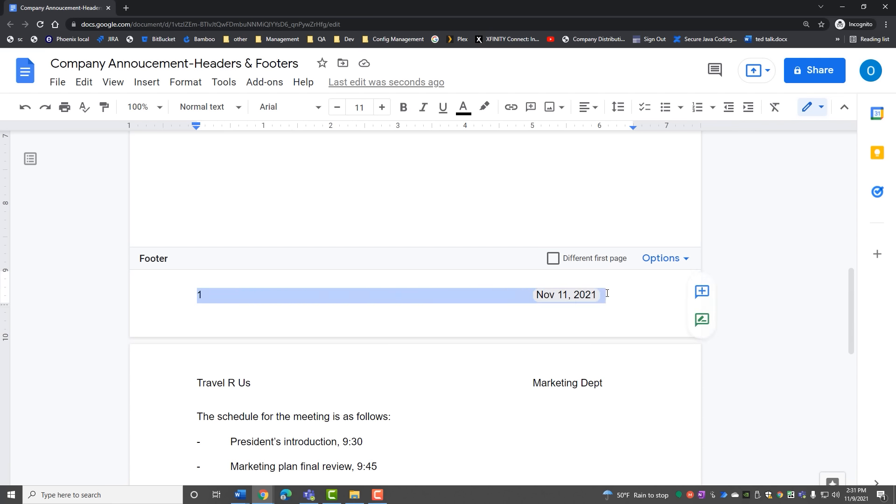
pyautogui.hotkey('ctrl', 'b')
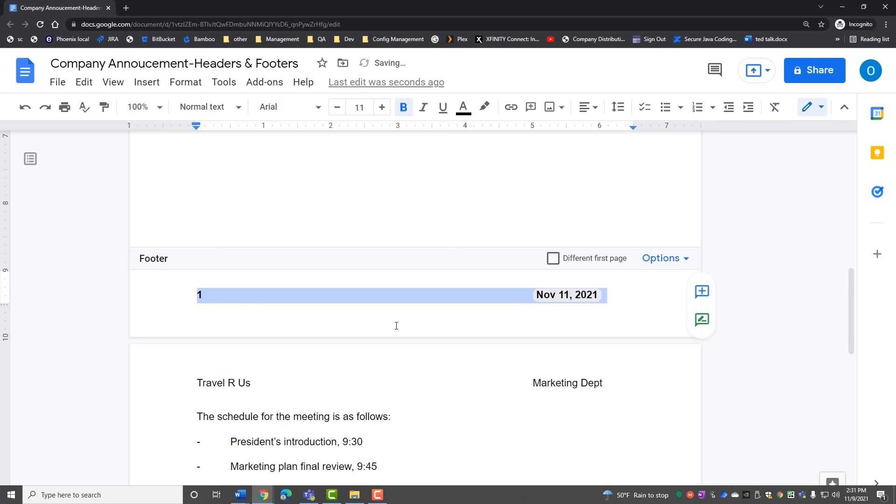
pyautogui.click(395, 322)
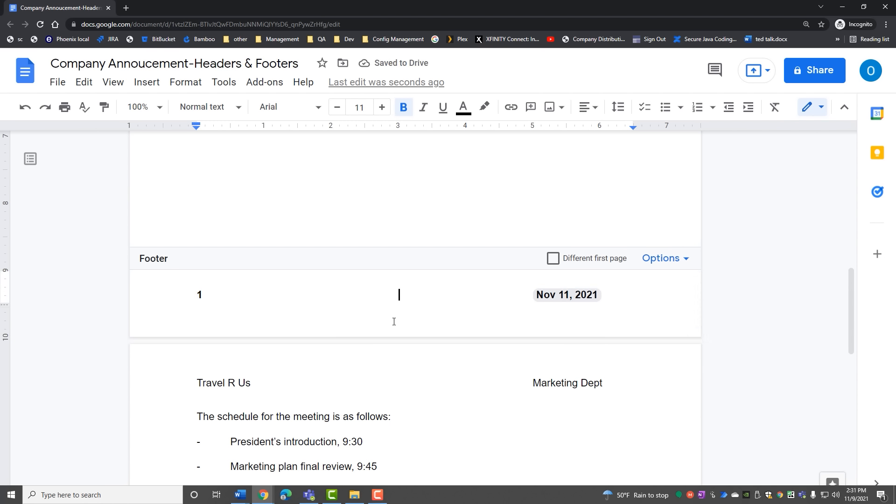
pyautogui.scroll(10, 394, 321)
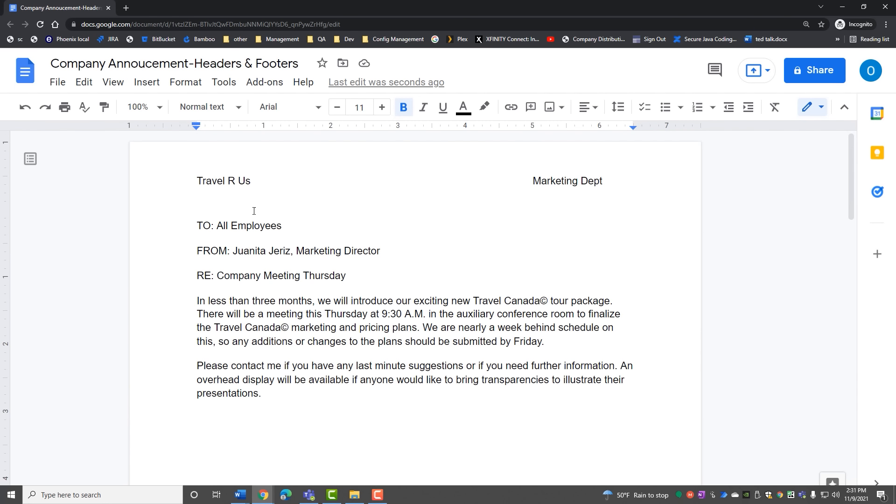
# Step: Change the header margin from 0.5 to 1 inch in Header format
pyautogui.doubleClick(228, 180)
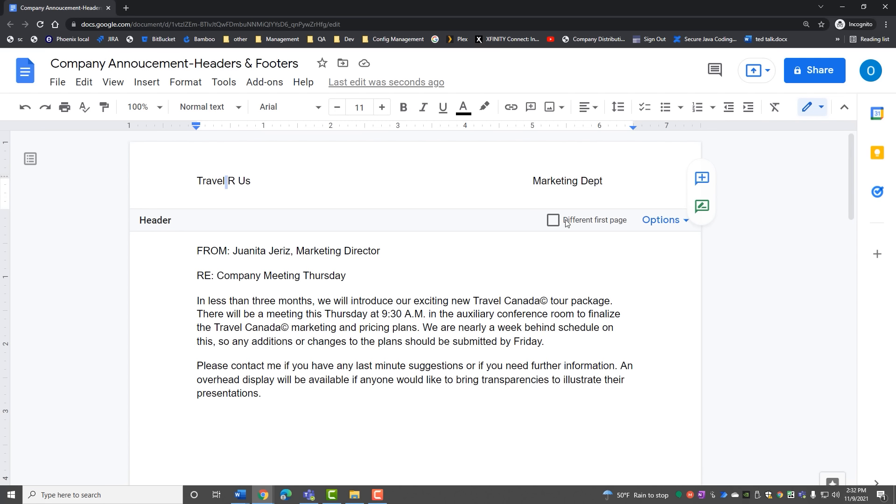
pyautogui.click(654, 226)
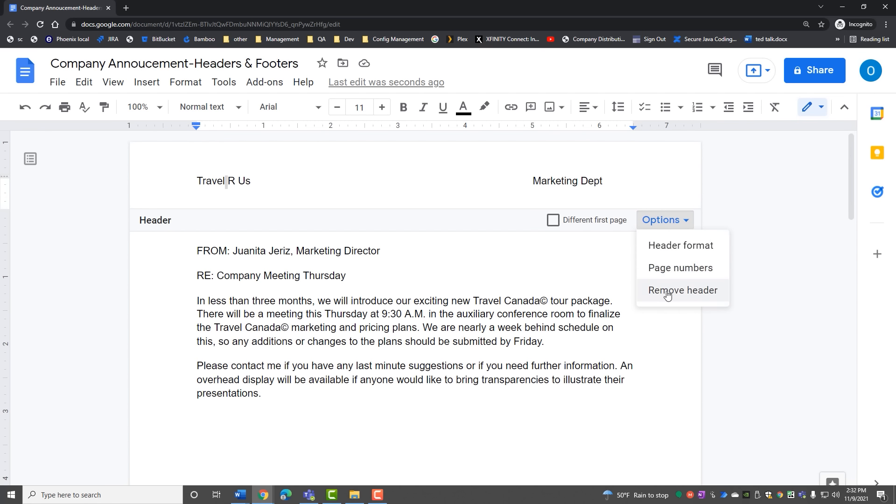
pyautogui.click(663, 247)
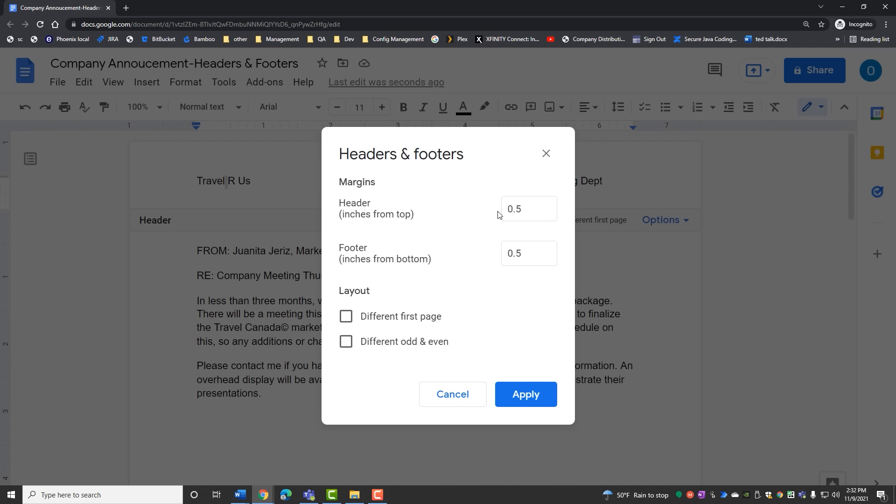
pyautogui.click(496, 254)
pyautogui.moveTo(539, 205); pyautogui.dragTo(490, 211)
pyautogui.write('1')
pyautogui.click(538, 395)
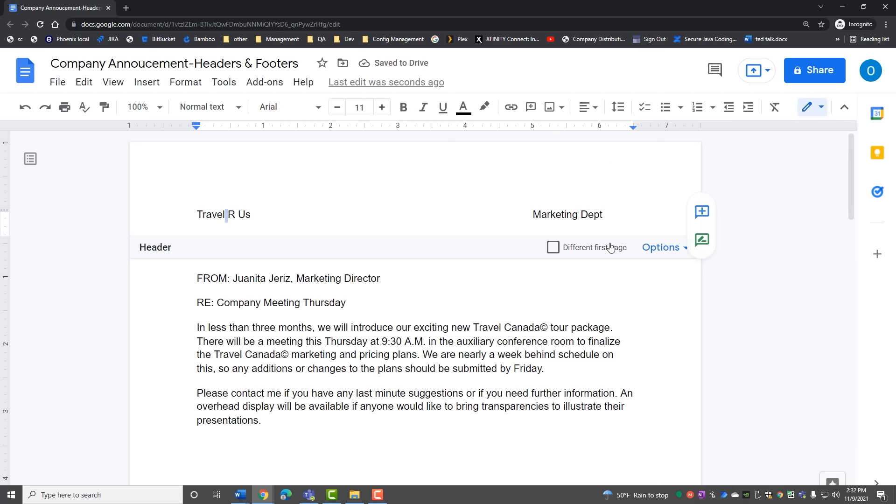
pyautogui.click(666, 249)
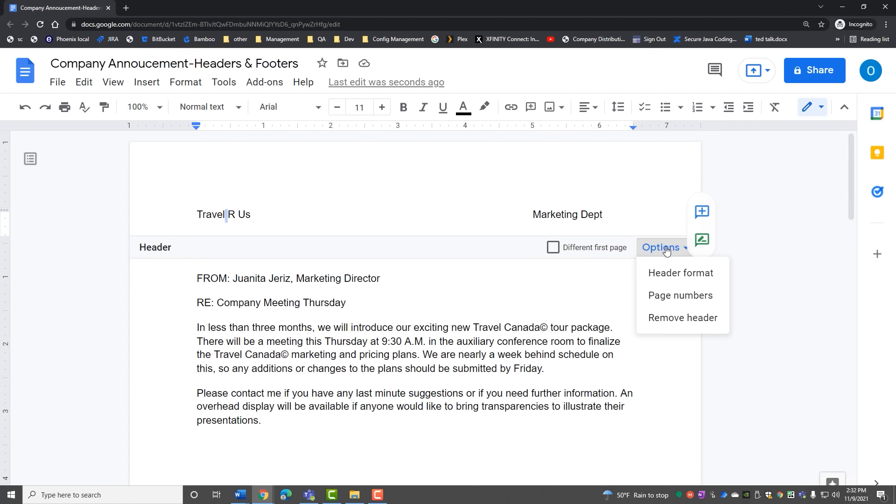
# Step: Remove the Travel R Us / Marketing Dept header, keeping the bold footer
pyautogui.click(659, 319)
pyautogui.scroll(-7, 378, 333)
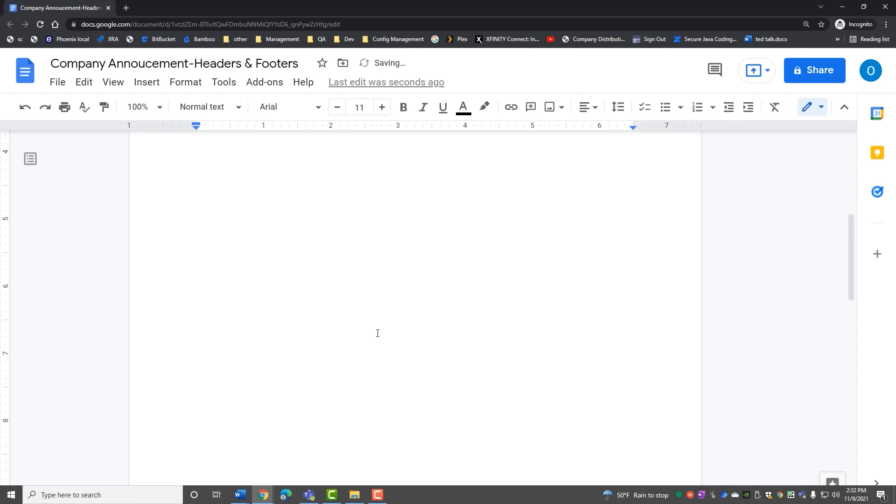
pyautogui.scroll(-6, 378, 333)
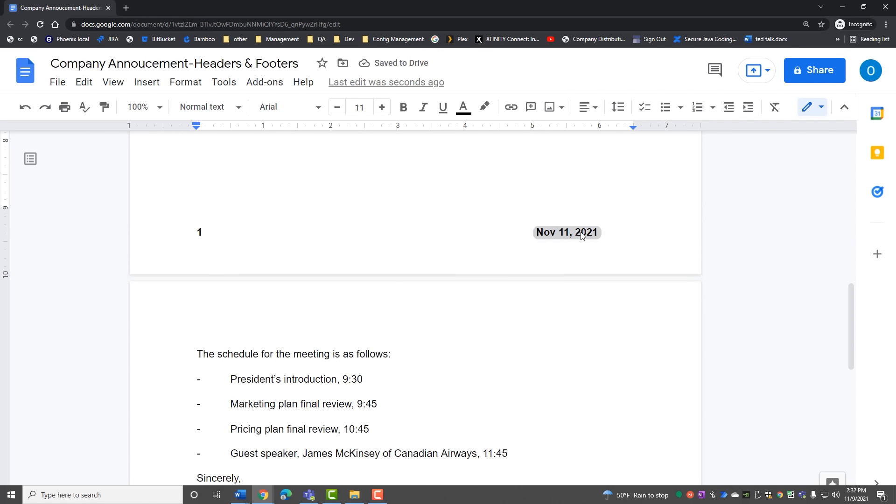
pyautogui.scroll(13, 283, 198)
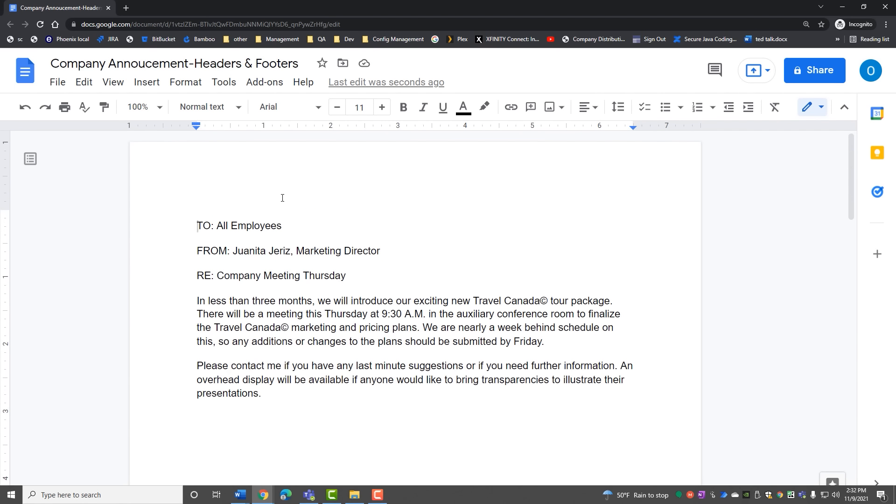
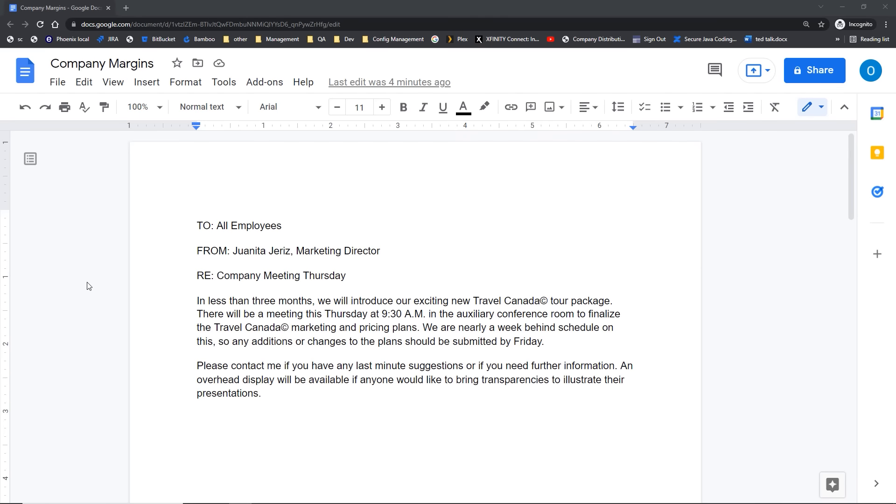
# Step: Look over the Company Margins memo and open the File menu
pyautogui.scroll(-7, 89, 286)
pyautogui.scroll(-4, 89, 285)
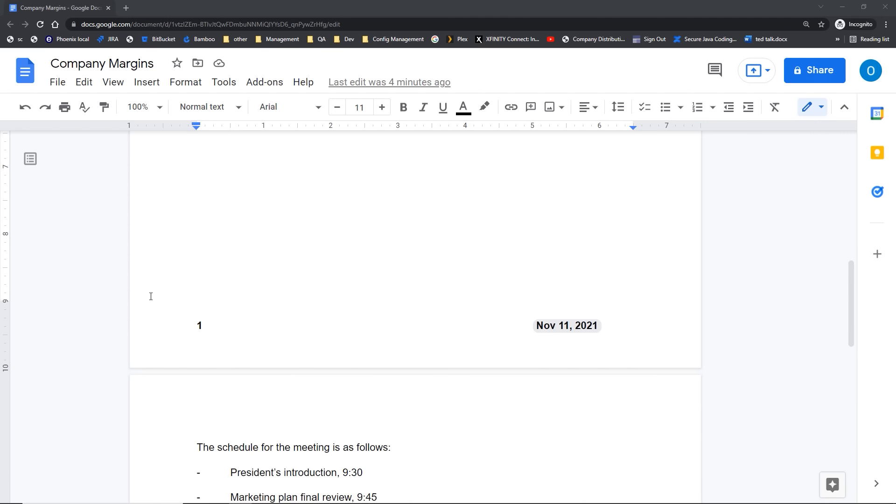
pyautogui.scroll(11, 151, 297)
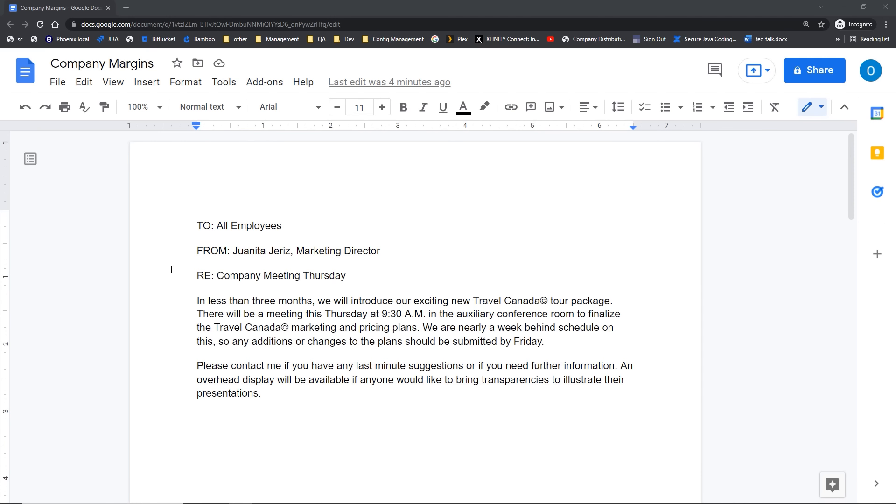
pyautogui.click(57, 84)
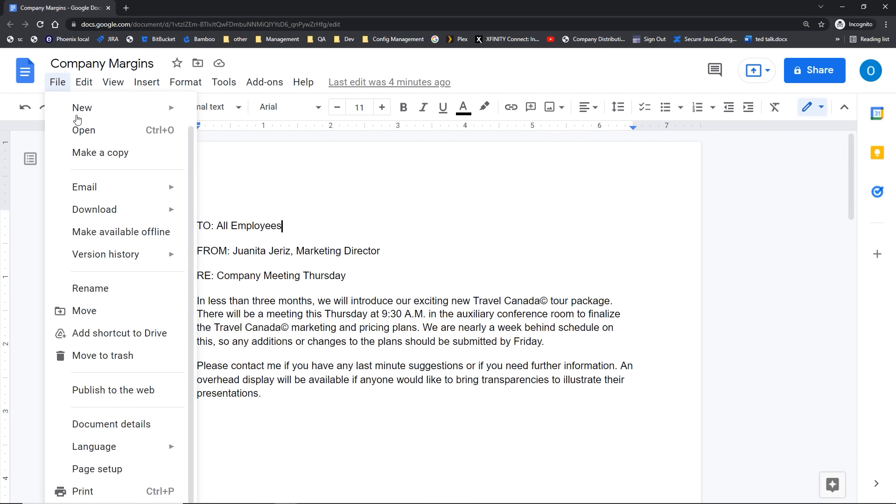
# Step: Apply Landscape orientation to the whole document in Page setup
pyautogui.click(95, 470)
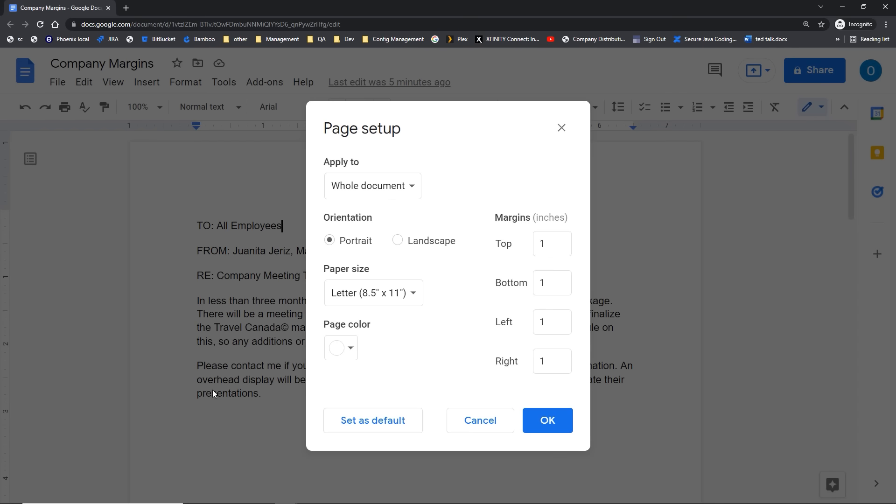
pyautogui.click(344, 133)
pyautogui.click(357, 192)
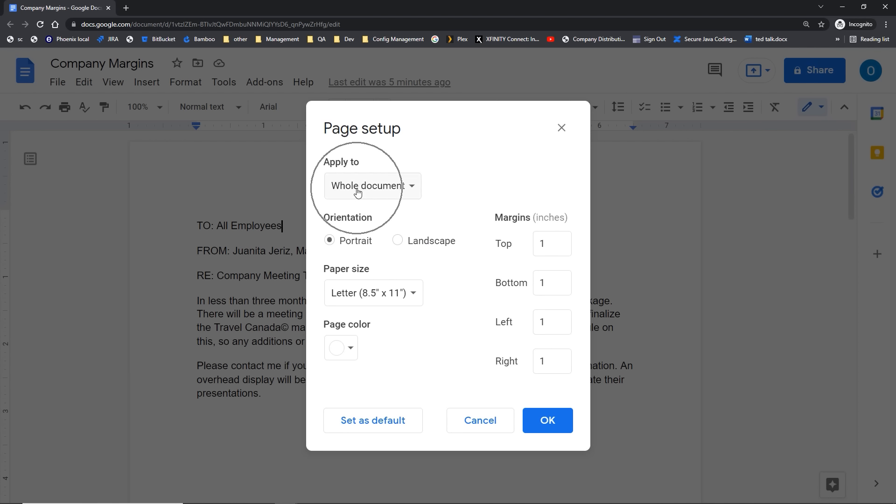
pyautogui.click(414, 192)
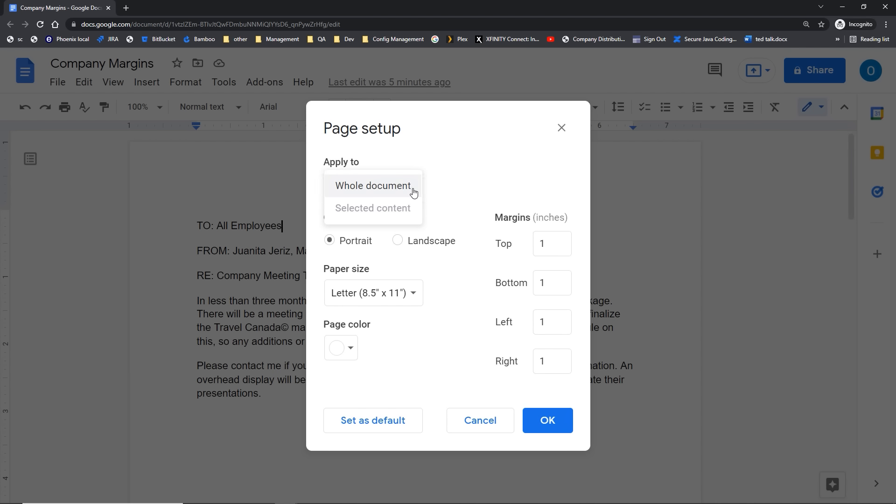
pyautogui.click(414, 192)
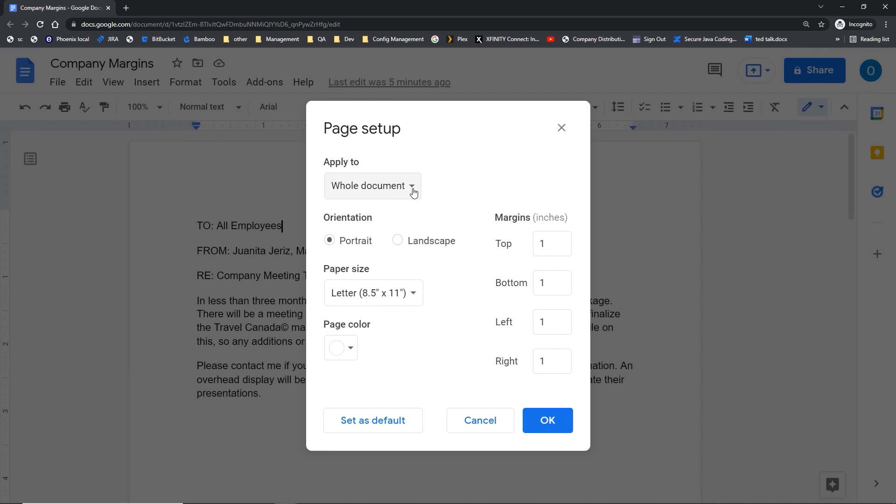
pyautogui.click(396, 243)
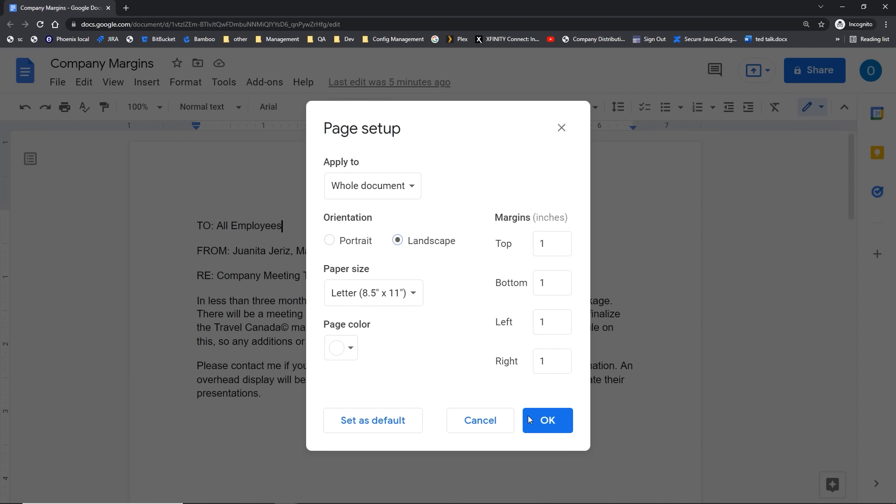
pyautogui.click(549, 426)
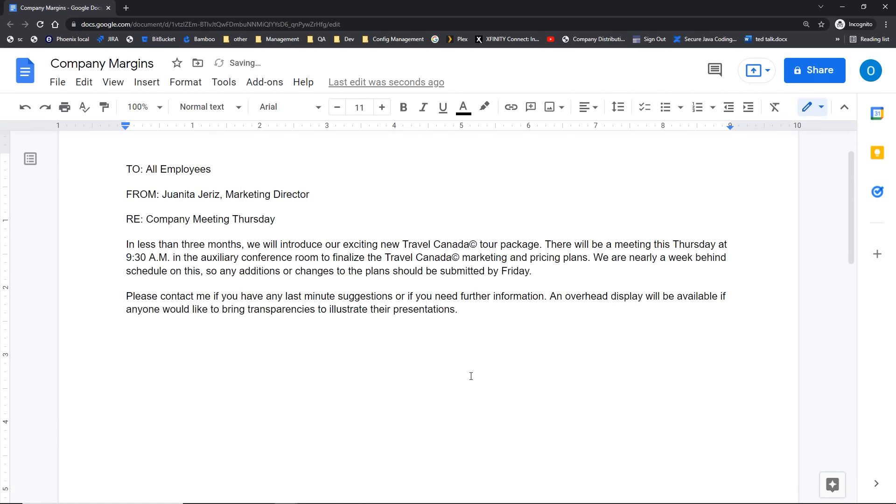
pyautogui.scroll(-8, 471, 375)
pyautogui.scroll(-5, 471, 376)
pyautogui.scroll(13, 471, 376)
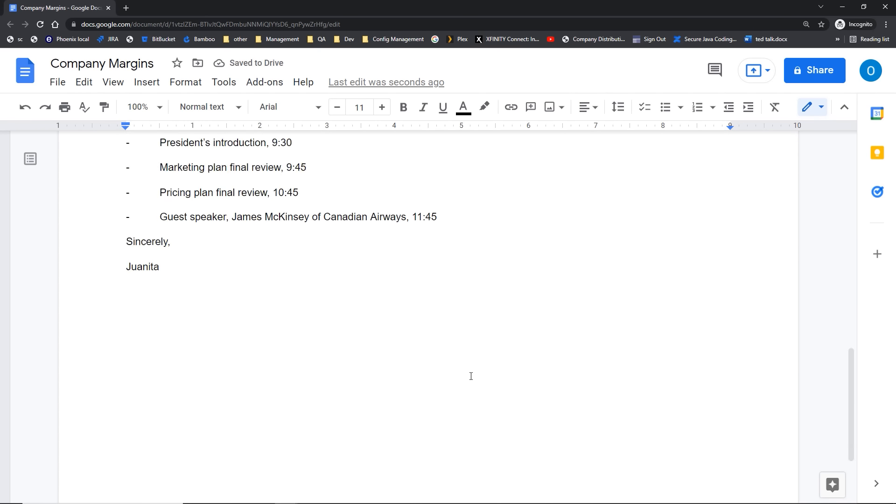
pyautogui.scroll(1, 471, 376)
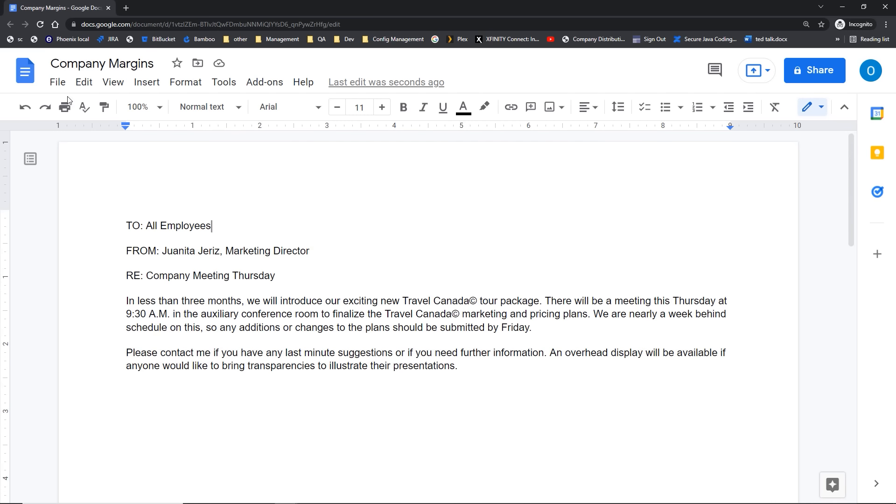
# Step: Set the top, bottom, left and right margins to 0.5 inch in Page setup
pyautogui.click(57, 84)
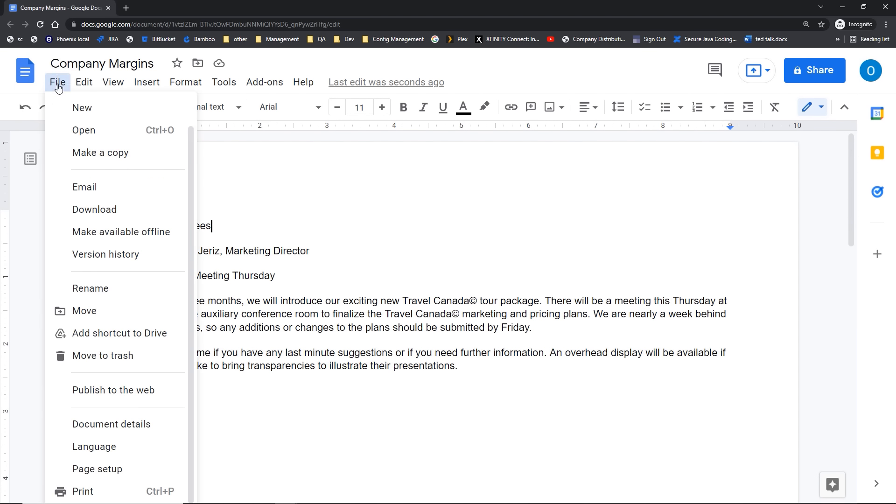
pyautogui.click(123, 468)
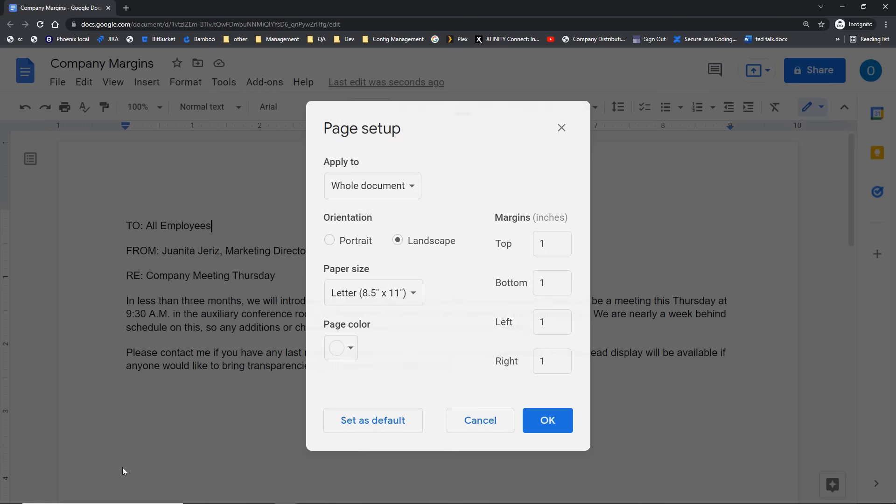
pyautogui.click(546, 243)
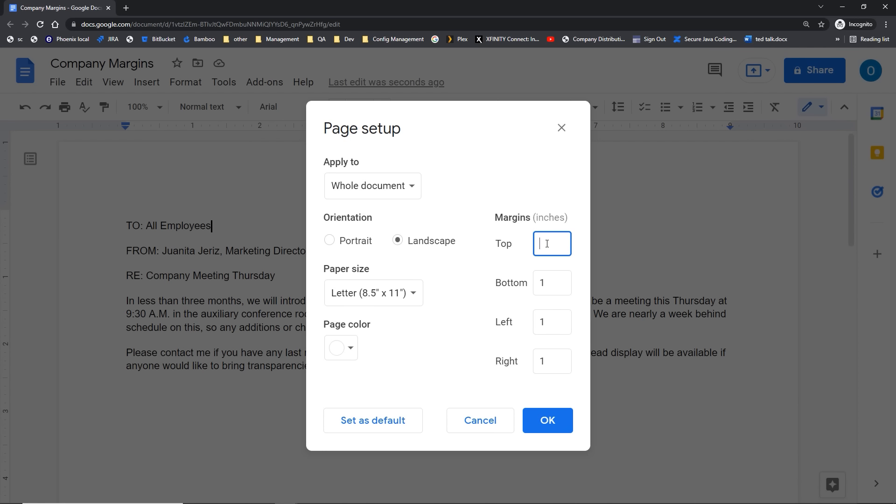
pyautogui.write('.5')
pyautogui.click(562, 278)
pyautogui.write('.')
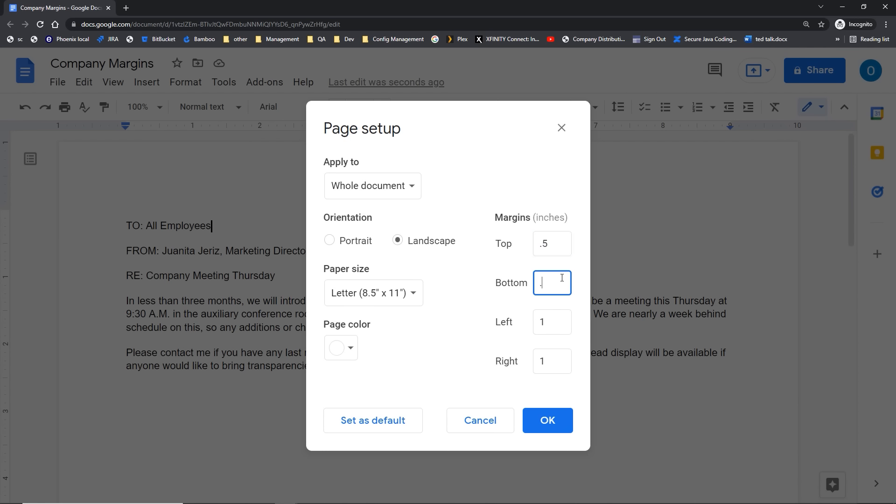
pyautogui.write('5')
pyautogui.click(558, 326)
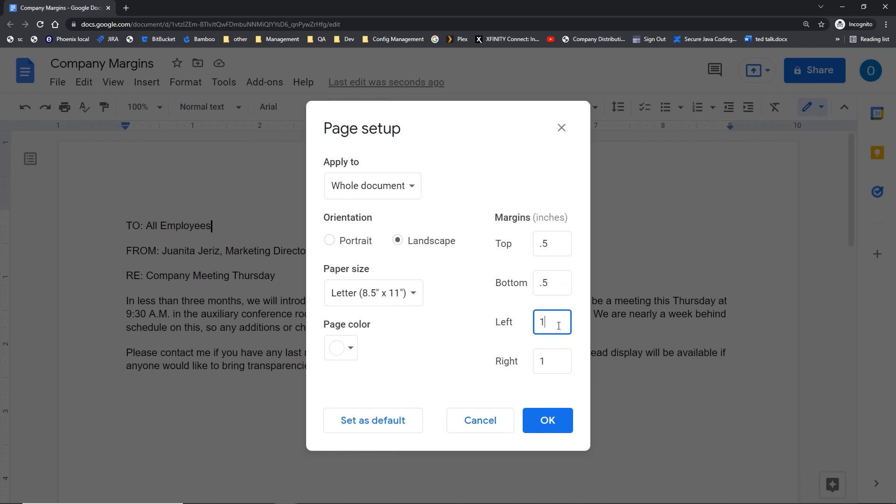
pyautogui.press('BackSpace')
pyautogui.click(552, 361)
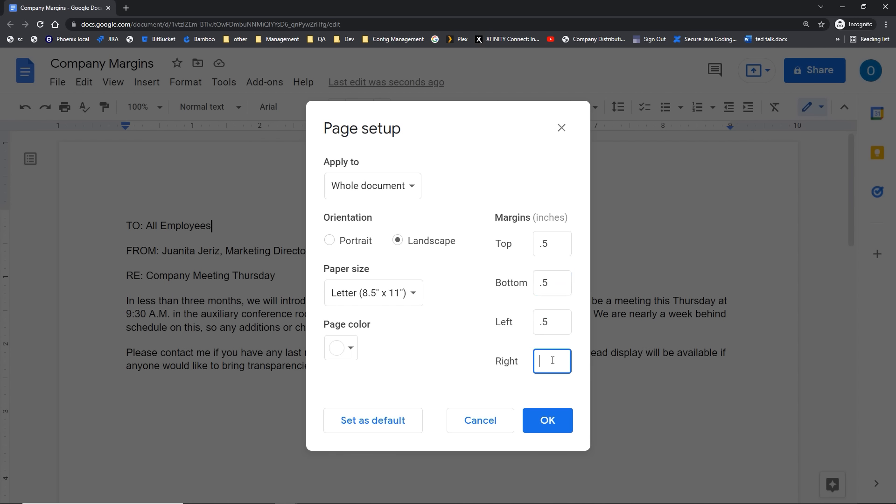
pyautogui.write('.5')
# Step: Keep Letter paper size, save the page settings as default, and apply them
pyautogui.click(414, 299)
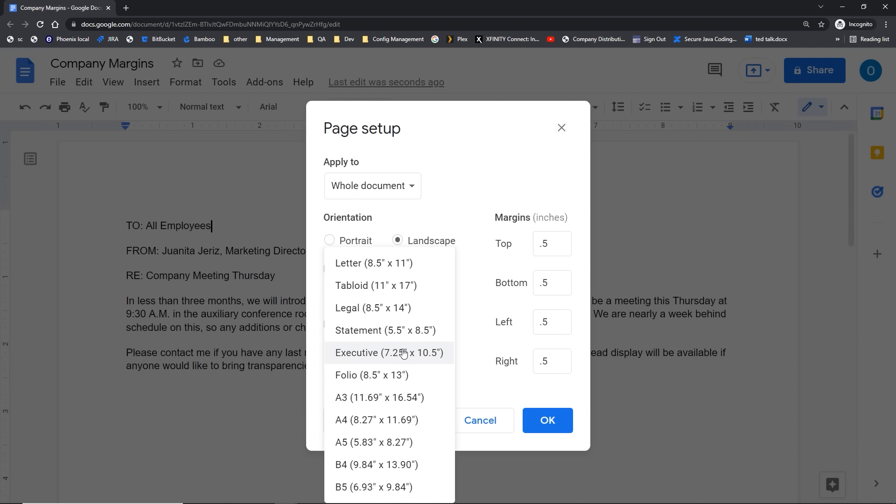
pyautogui.click(438, 197)
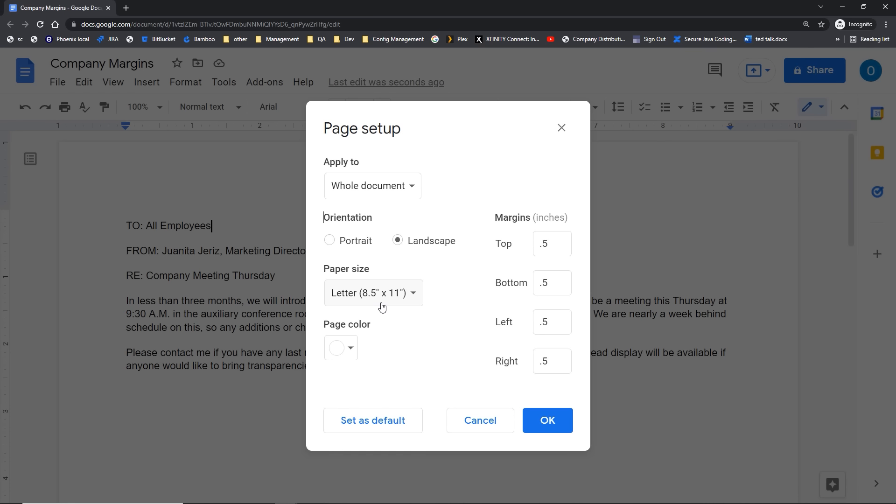
pyautogui.click(402, 422)
pyautogui.click(537, 424)
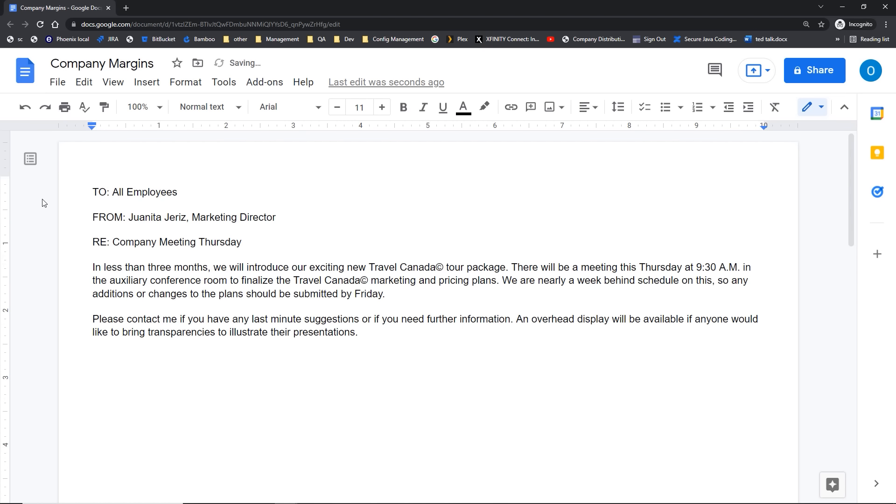
pyautogui.press('ctrl')
pyautogui.press('ctrl')
# Step: Switch the memo back to Portrait orientation in Page setup, keeping 0.5-inch margins
pyautogui.scroll(-10, 130, 293)
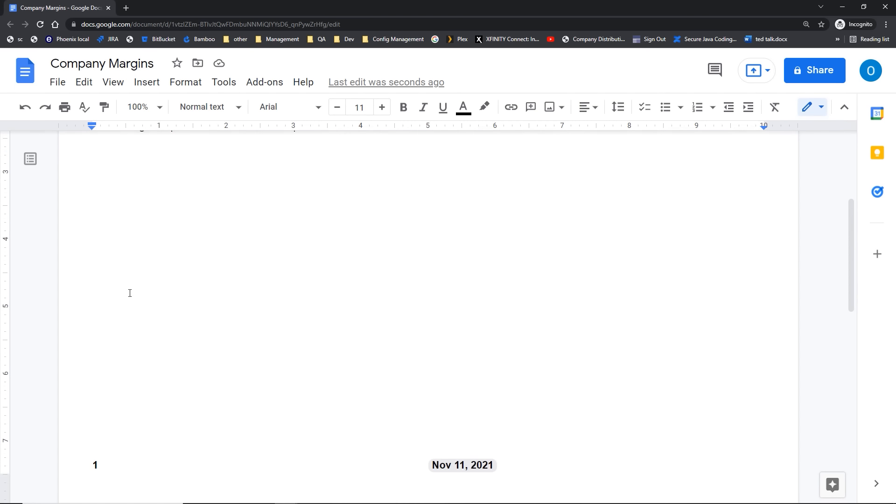
pyautogui.scroll(-5, 130, 293)
pyautogui.scroll(15, 130, 293)
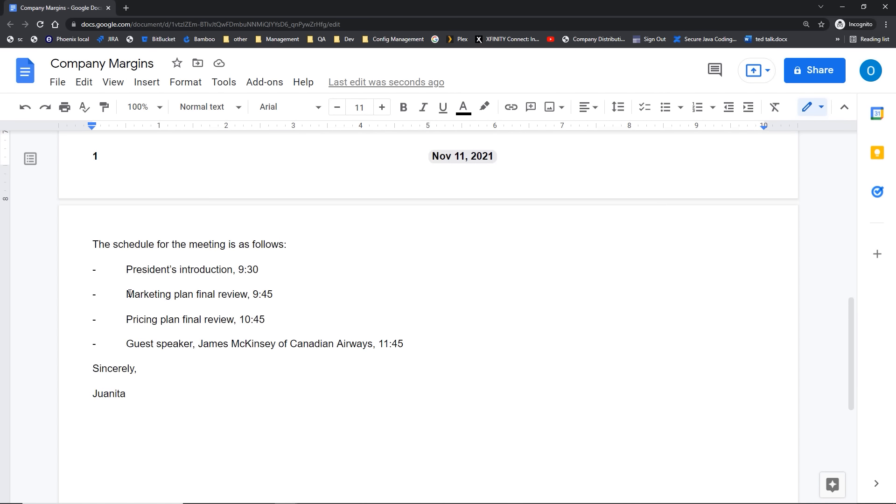
pyautogui.scroll(4, 130, 294)
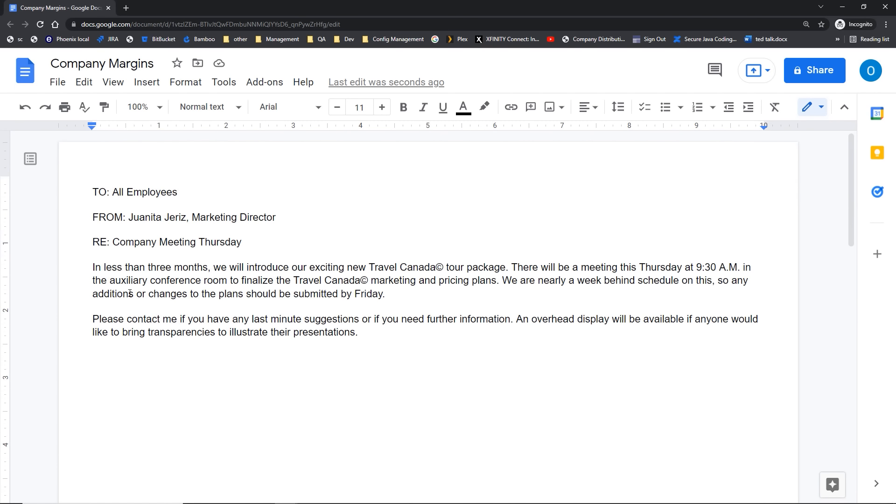
pyautogui.click(58, 83)
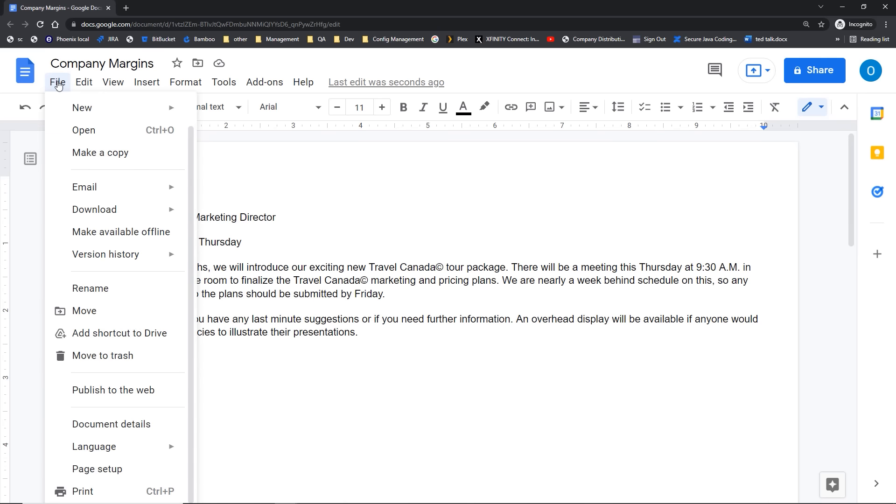
pyautogui.click(113, 469)
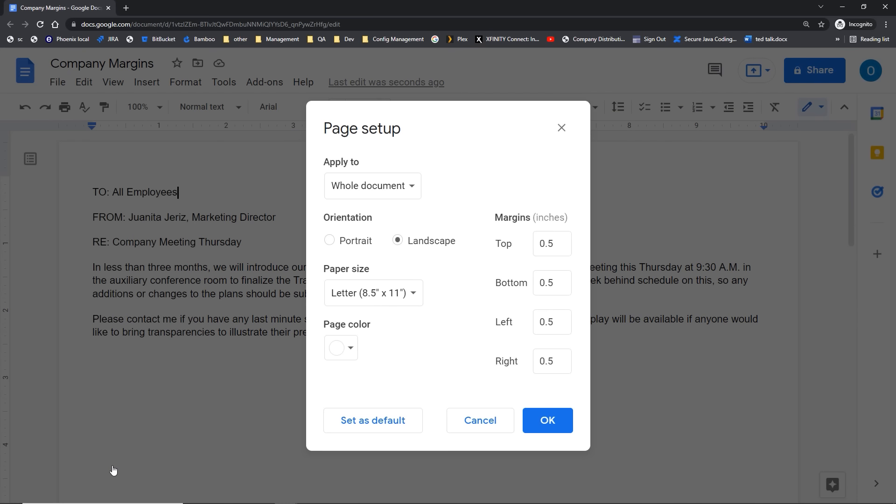
pyautogui.click(329, 241)
pyautogui.click(537, 425)
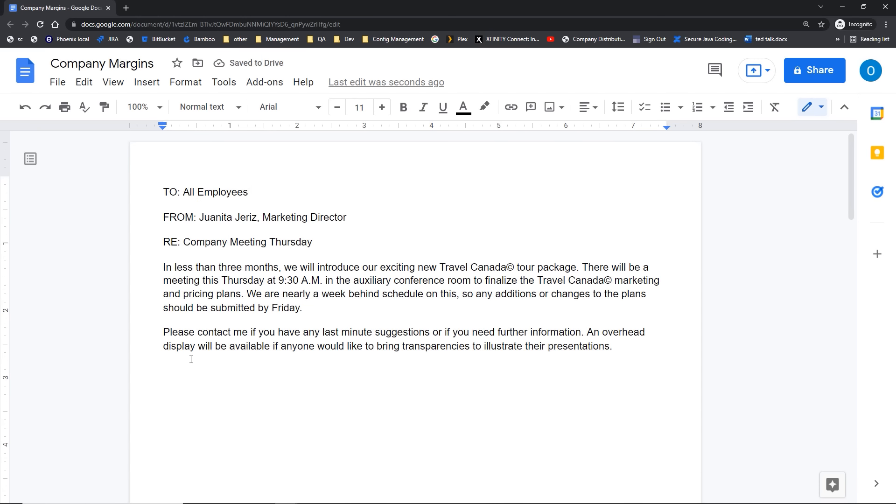
# Step: Scroll through the Destination Overview document headed 'Two Nation Vacation'
pyautogui.scroll(-15, 191, 359)
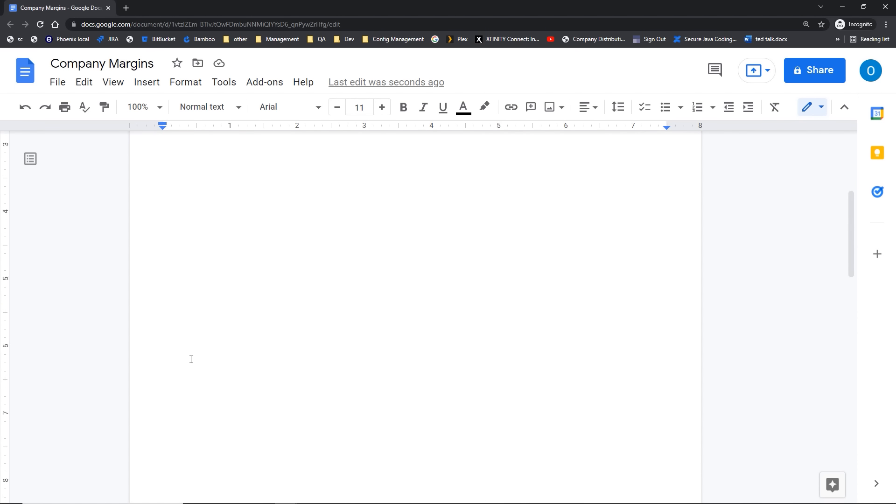
pyautogui.scroll(15, 191, 359)
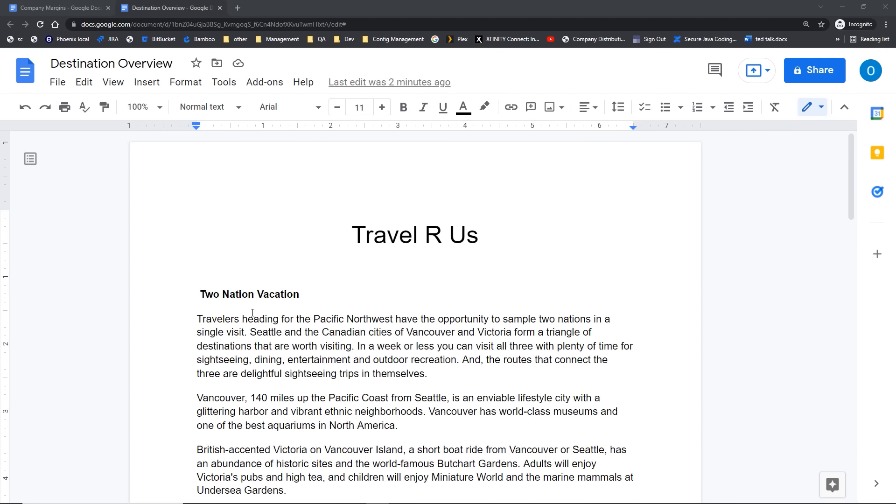
# Step: Format the three paragraphs under Two Nation Vacation into two columns
pyautogui.scroll(-1, 252, 312)
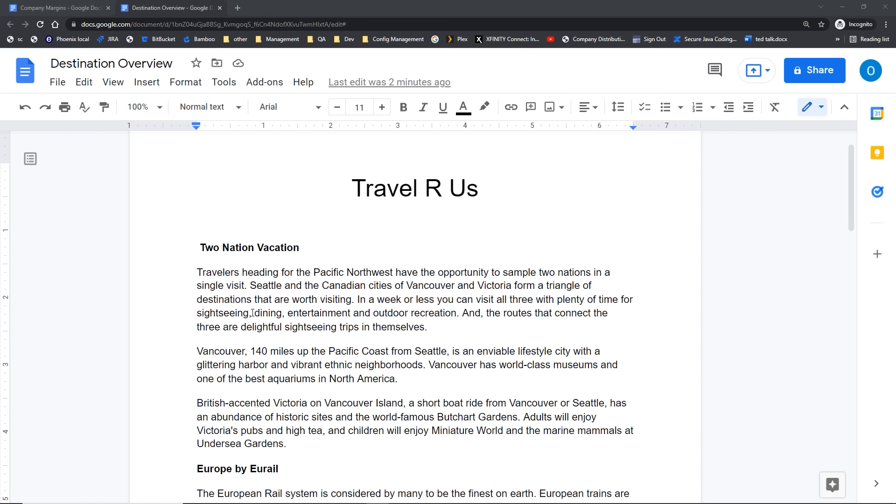
pyautogui.moveTo(190, 268); pyautogui.dragTo(292, 446)
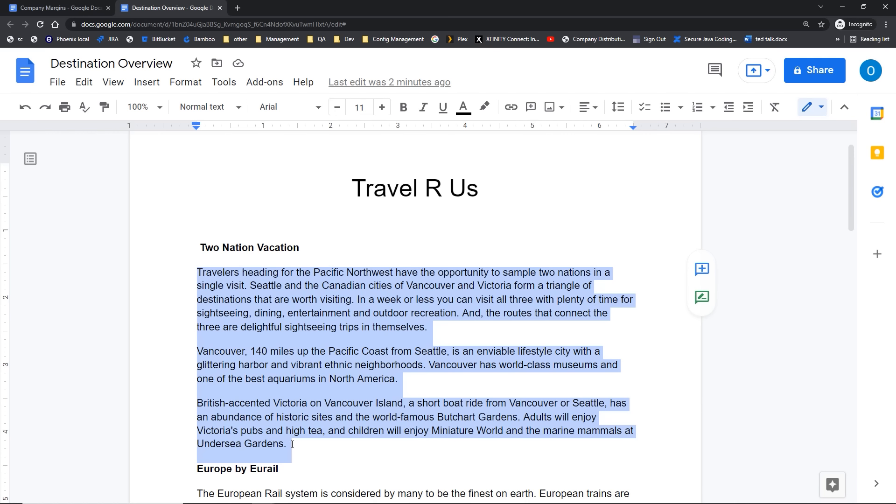
pyautogui.click(194, 87)
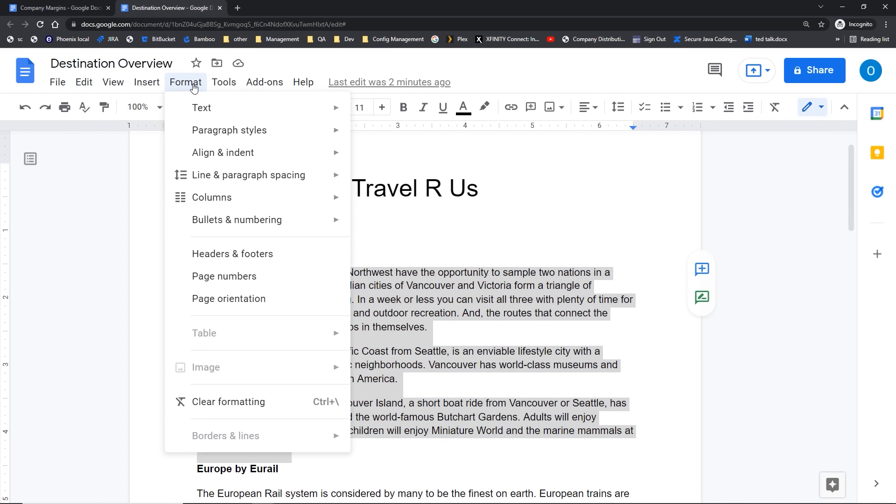
pyautogui.moveTo(211, 202)
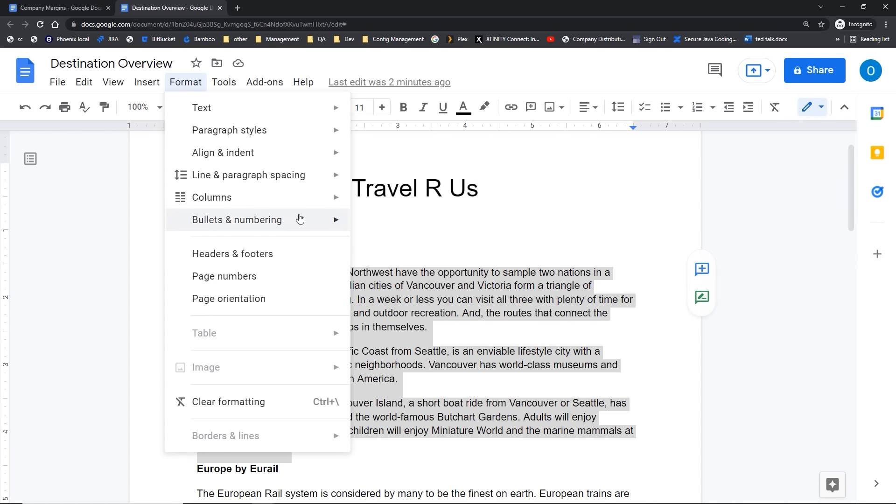
pyautogui.moveTo(300, 209)
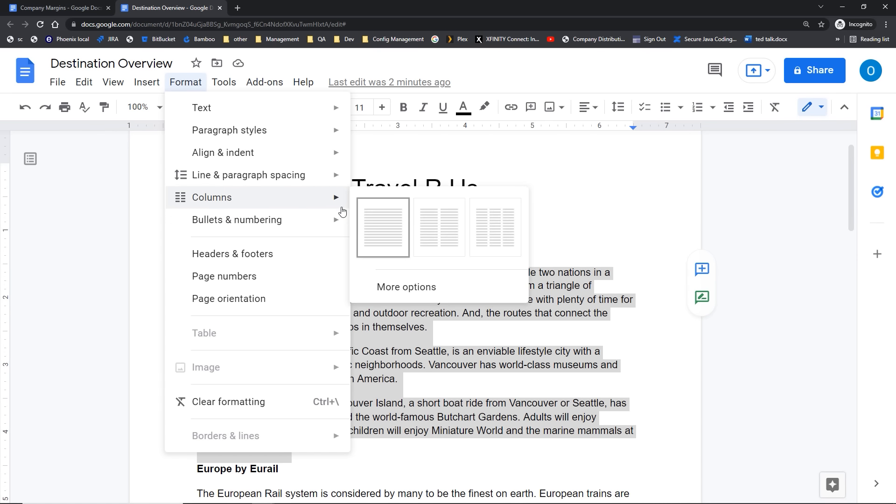
pyautogui.click(430, 228)
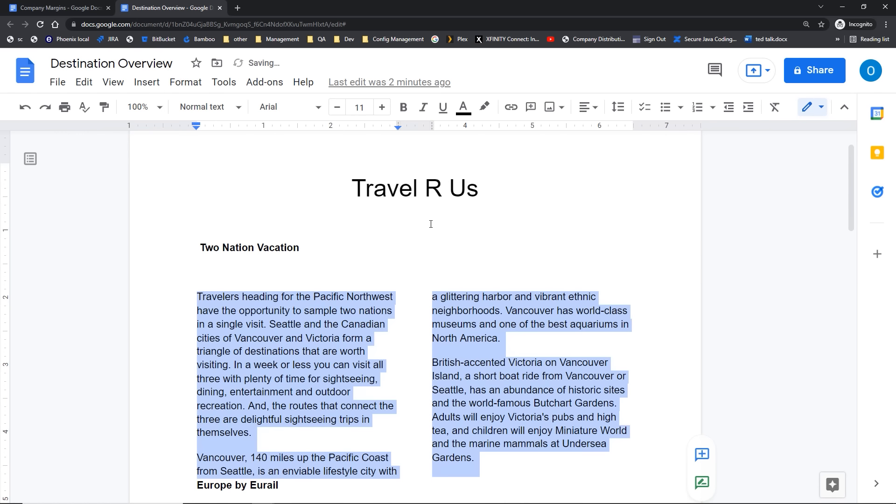
pyautogui.click(325, 265)
pyautogui.scroll(-3, 325, 266)
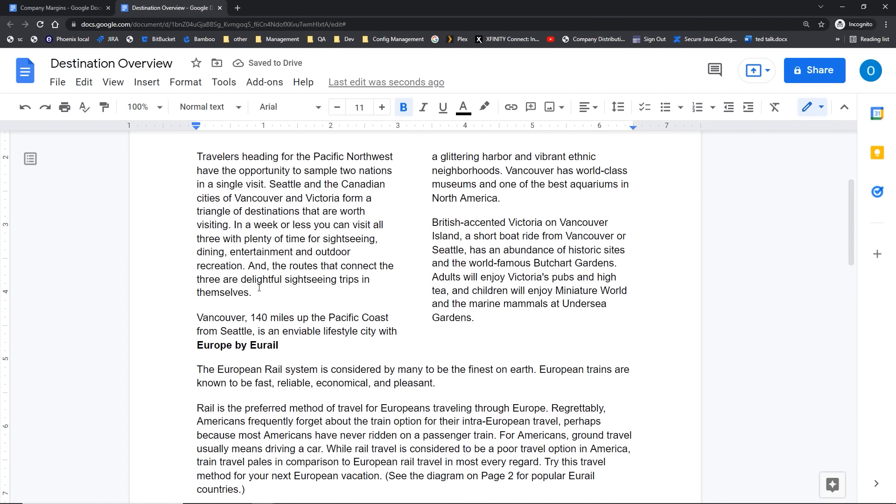
# Step: Add a blank line before Europe by Eurail and put its paragraphs in two columns
pyautogui.click(191, 343)
pyautogui.press('Return')
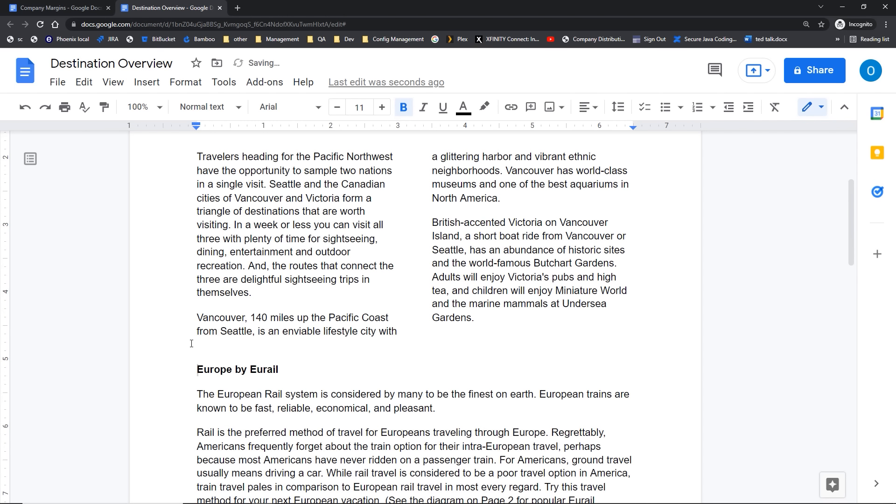
pyautogui.scroll(-2, 191, 315)
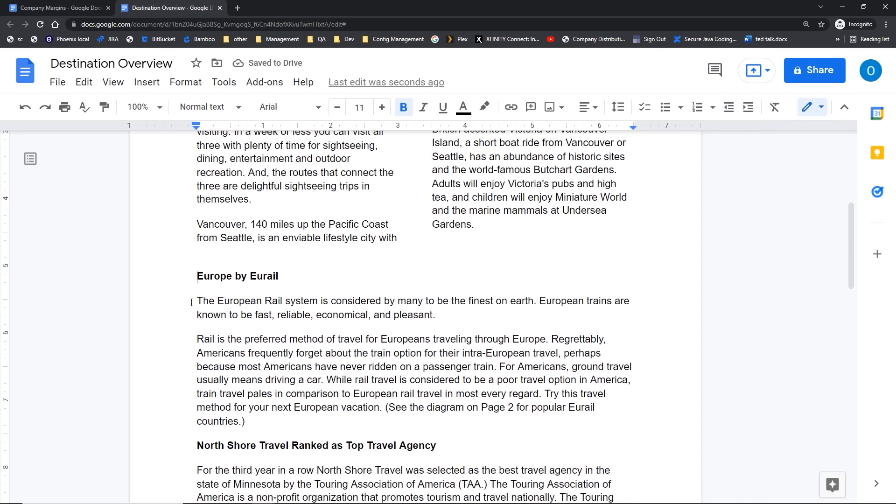
pyautogui.moveTo(194, 302); pyautogui.dragTo(288, 422)
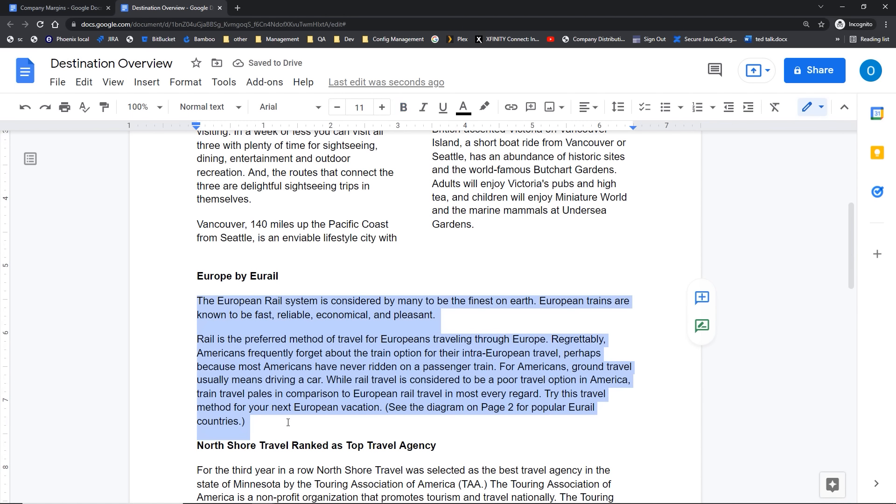
pyautogui.click(177, 84)
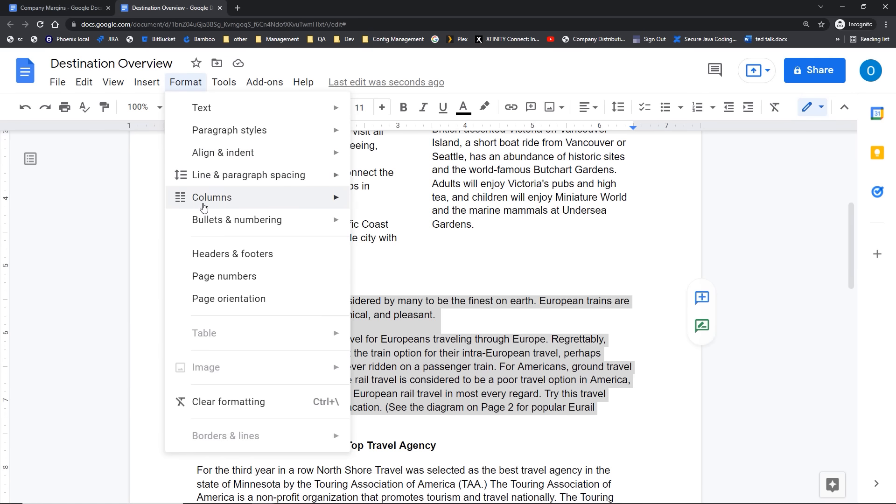
pyautogui.click(443, 232)
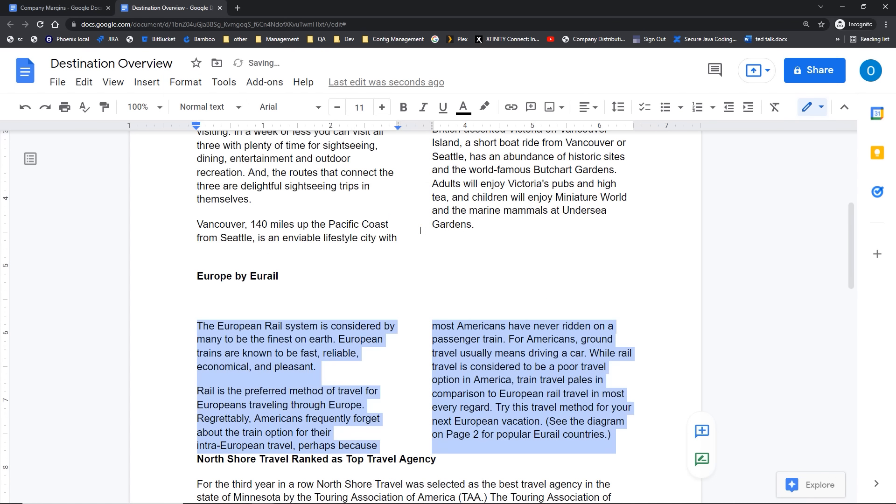
pyautogui.scroll(-4, 286, 266)
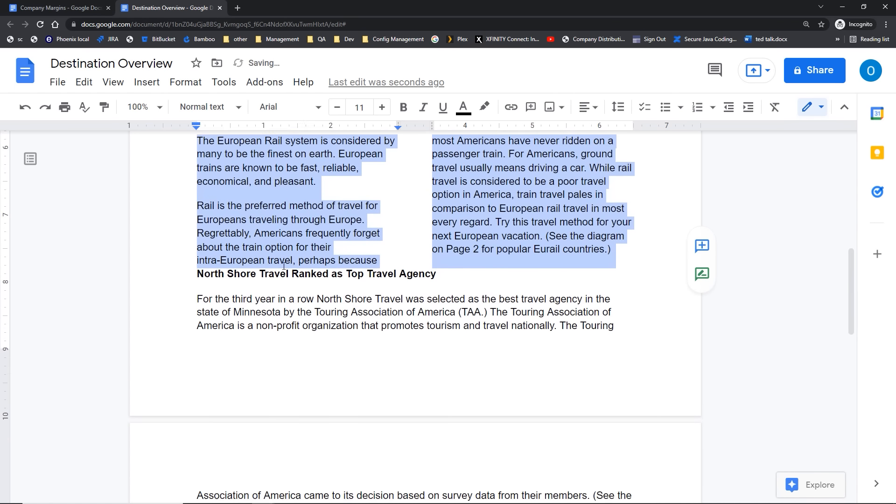
# Step: Add a blank line before the North Shore heading and select its paragraph
pyautogui.click(195, 275)
pyautogui.press('Return')
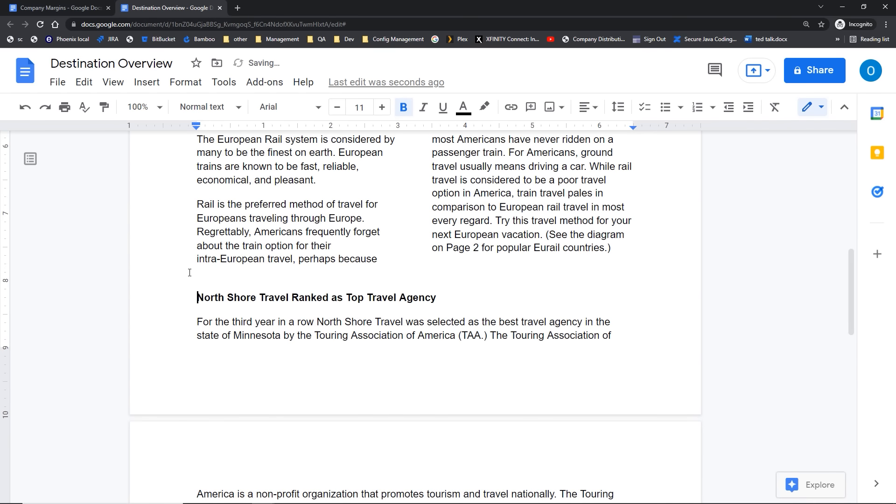
pyautogui.scroll(-4, 189, 273)
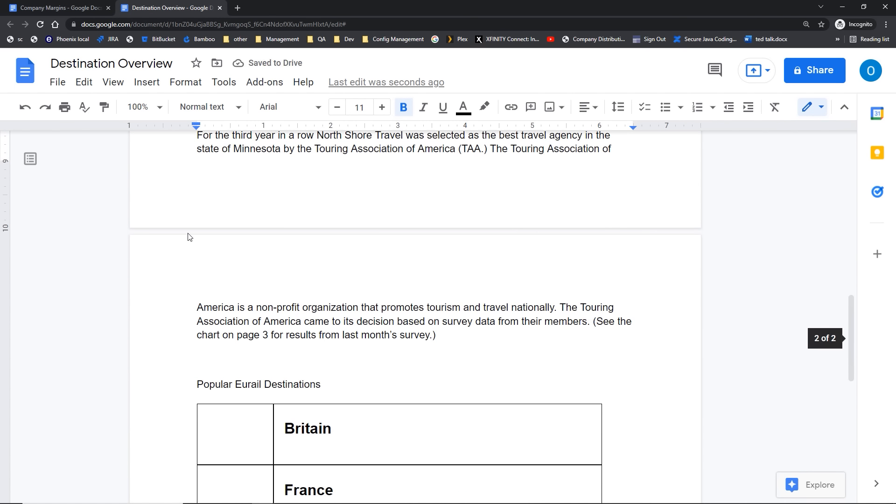
pyautogui.scroll(3, 188, 237)
pyautogui.moveTo(192, 276); pyautogui.dragTo(448, 484)
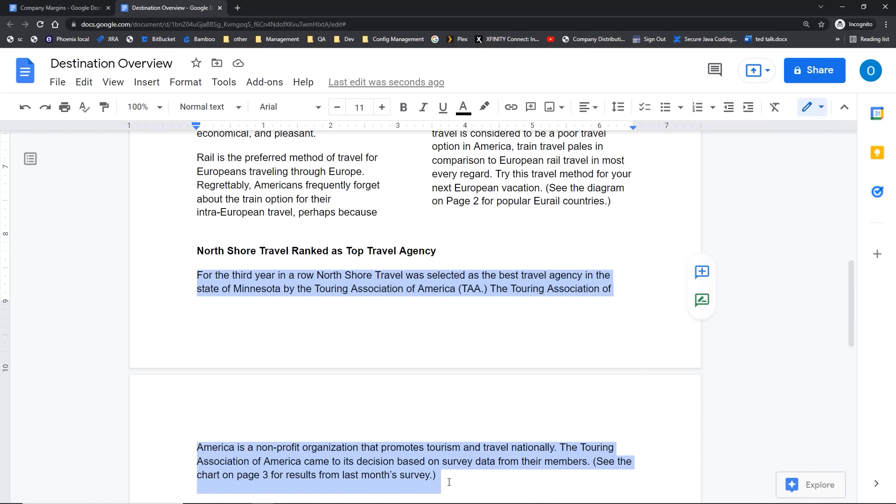
pyautogui.scroll(-2, 448, 481)
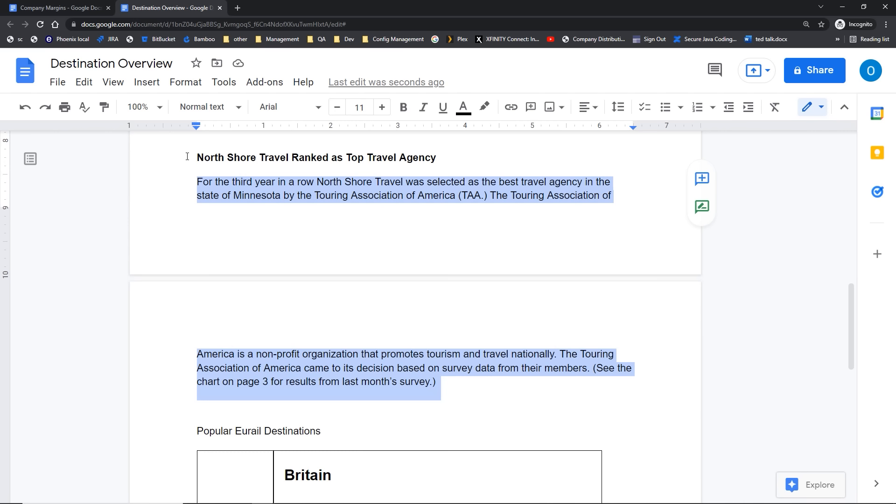
# Step: Set the North Shore Travel paragraph to three columns and push its heading onto the next page
pyautogui.click(183, 90)
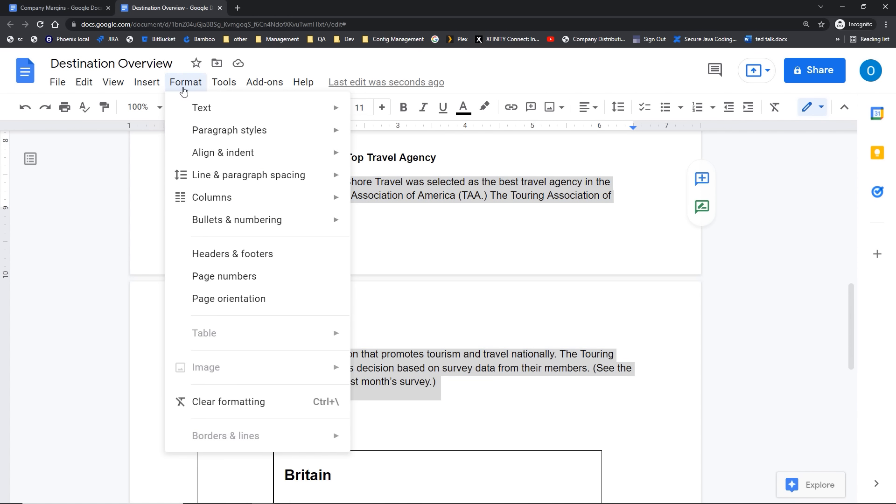
pyautogui.moveTo(227, 205)
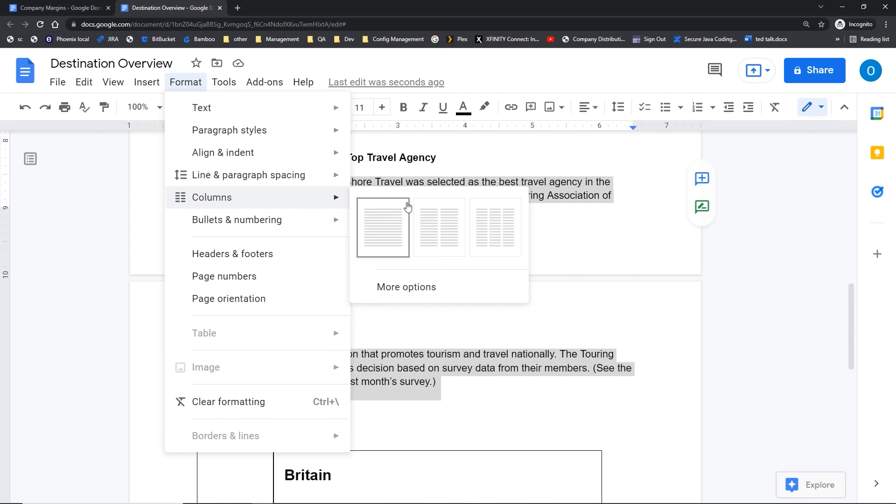
pyautogui.click(495, 220)
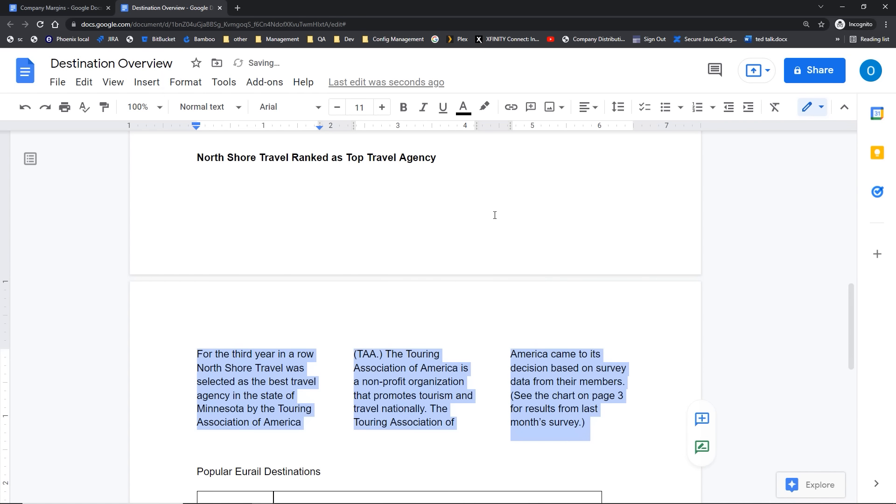
pyautogui.click(194, 158)
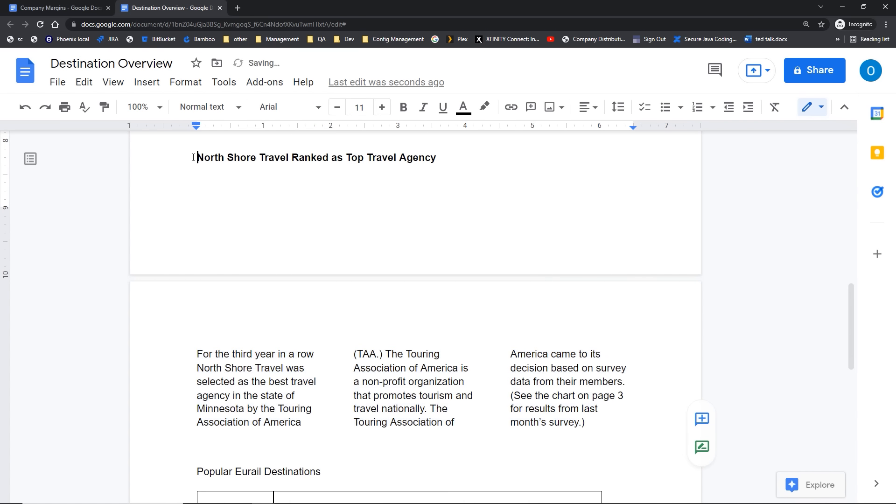
pyautogui.press('Return')
pyautogui.press('Return')
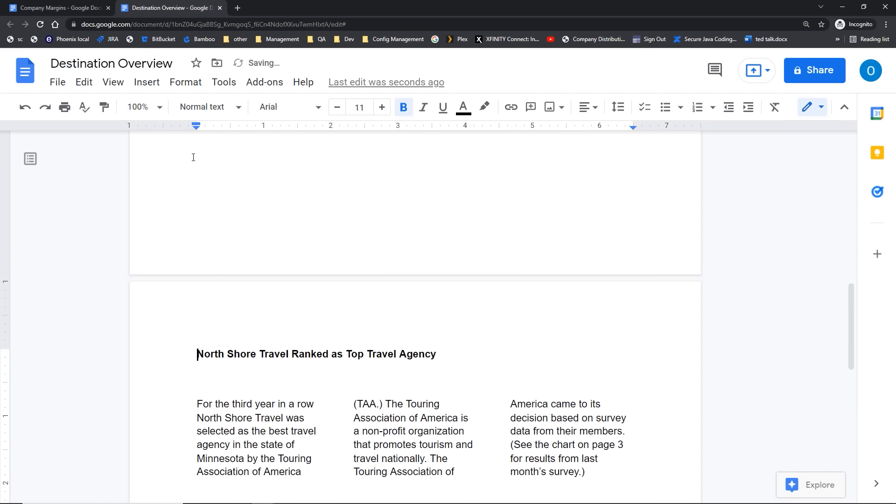
pyautogui.scroll(-1, 193, 158)
pyautogui.scroll(-2, 193, 157)
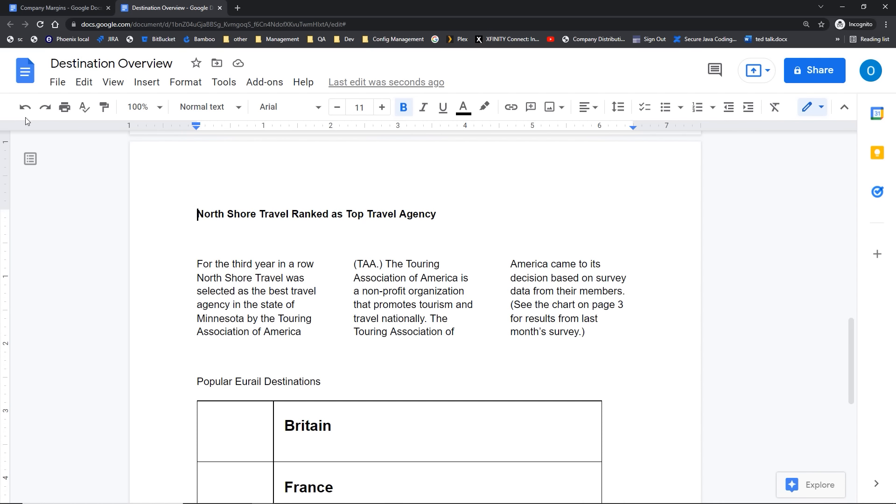
# Step: Change the North Shore Travel text from three columns to two
pyautogui.moveTo(197, 264); pyautogui.dragTo(604, 339)
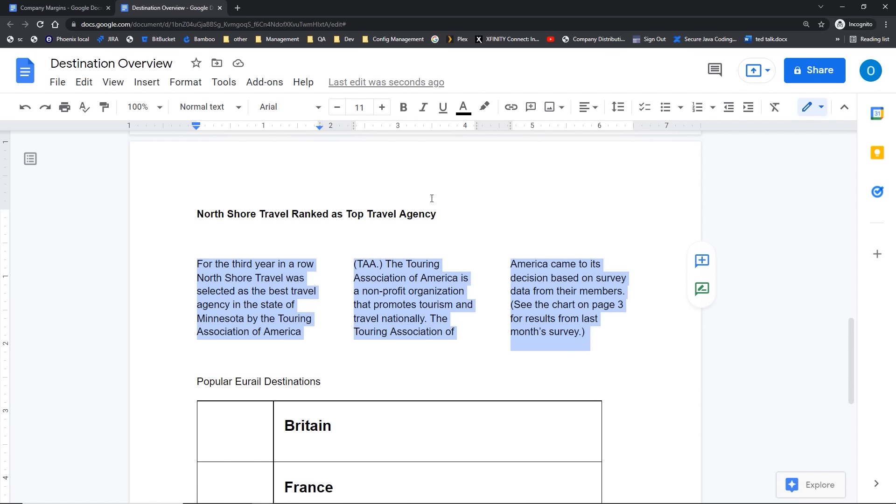
pyautogui.click(175, 83)
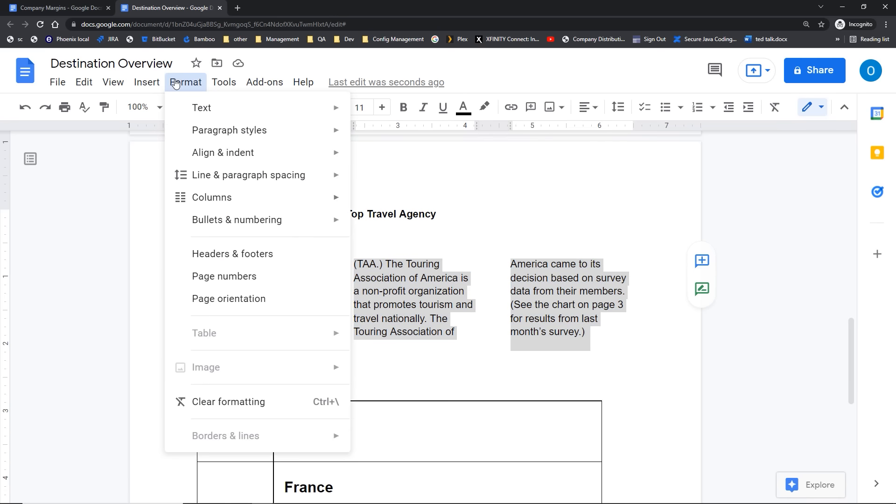
pyautogui.moveTo(346, 202)
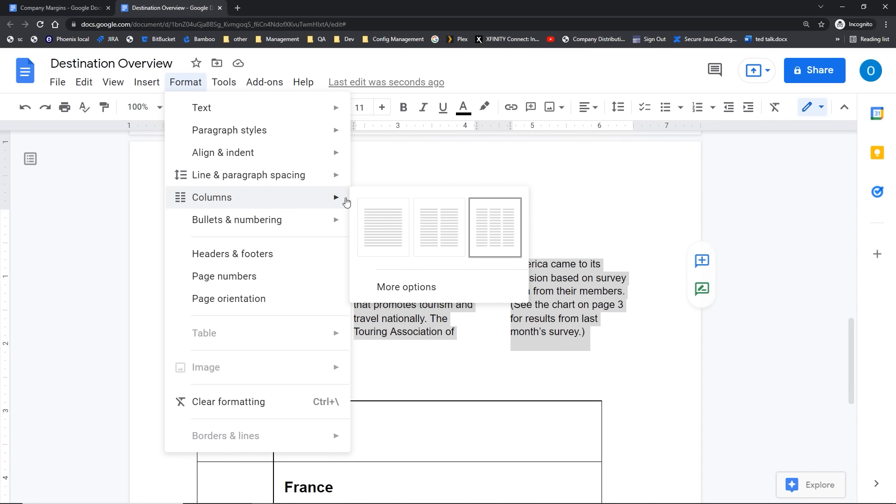
pyautogui.click(437, 240)
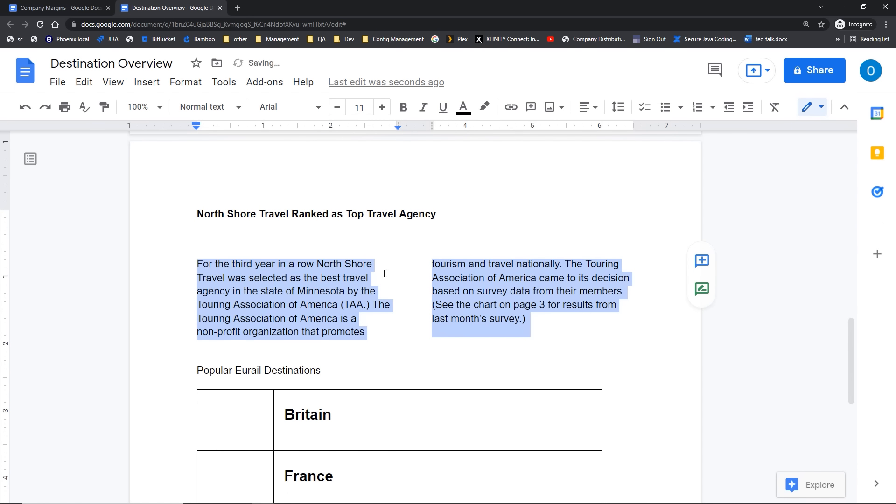
pyautogui.click(271, 238)
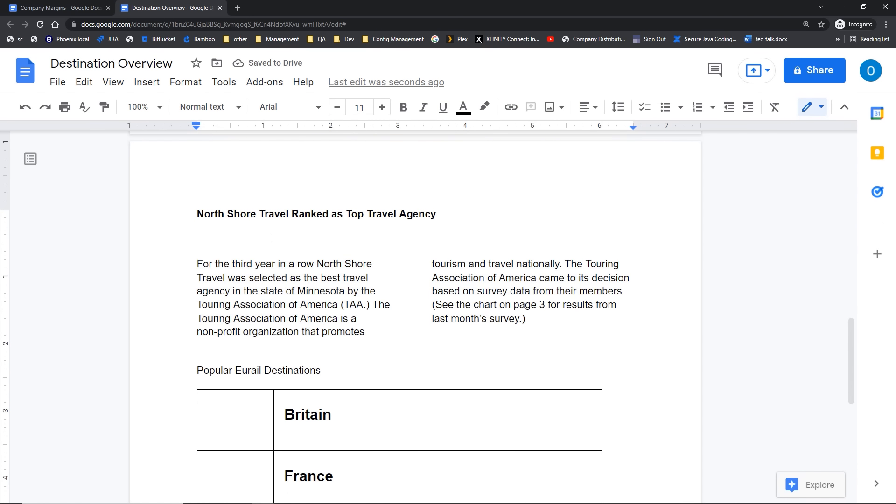
pyautogui.scroll(5, 271, 239)
pyautogui.scroll(8, 271, 238)
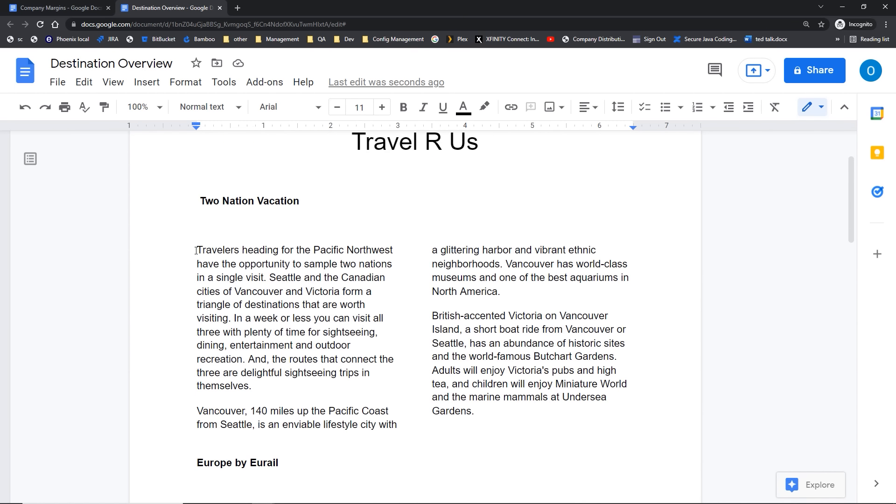
# Step: Give the Two Nation Vacation columns a dividing line and 0.25-inch spacing
pyautogui.moveTo(198, 250); pyautogui.dragTo(447, 397)
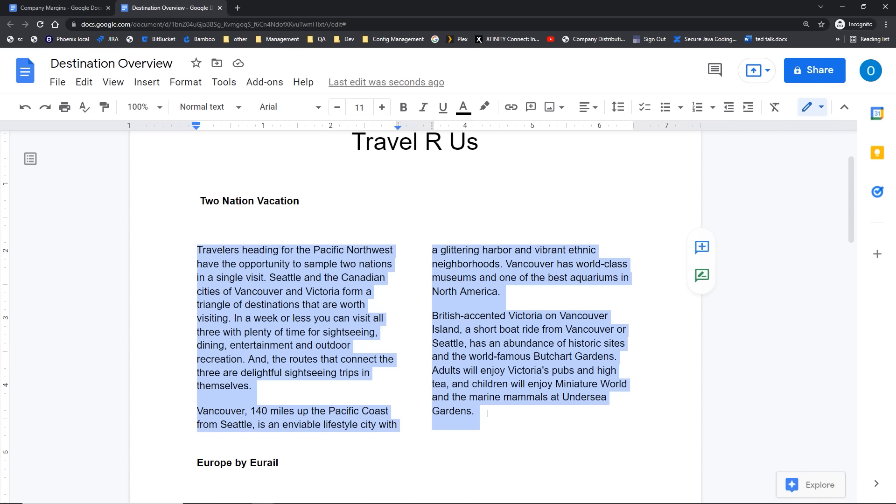
pyautogui.click(178, 89)
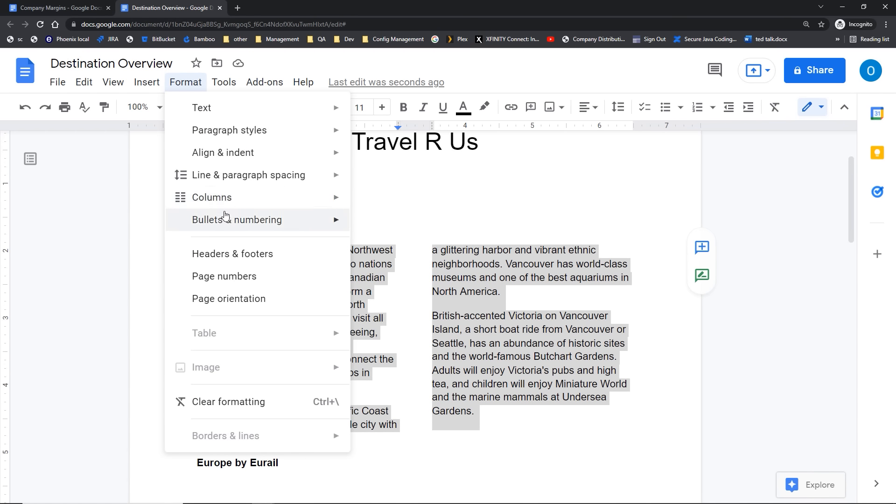
pyautogui.moveTo(249, 202)
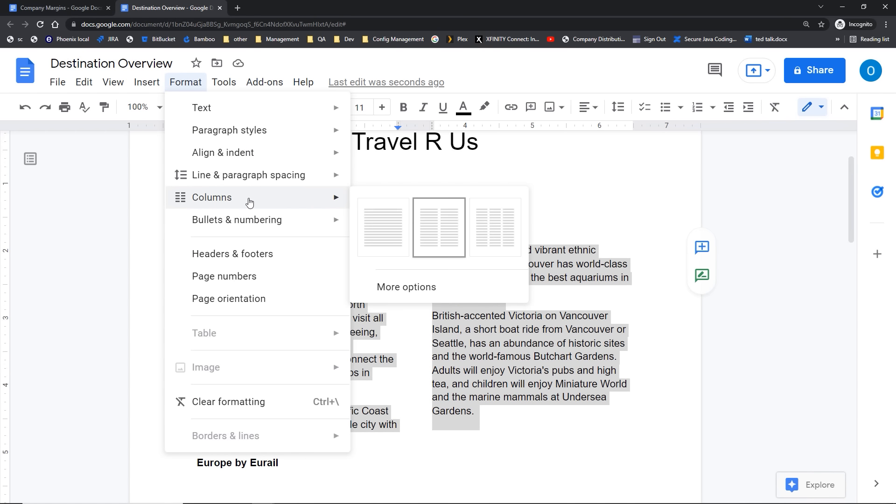
pyautogui.click(410, 292)
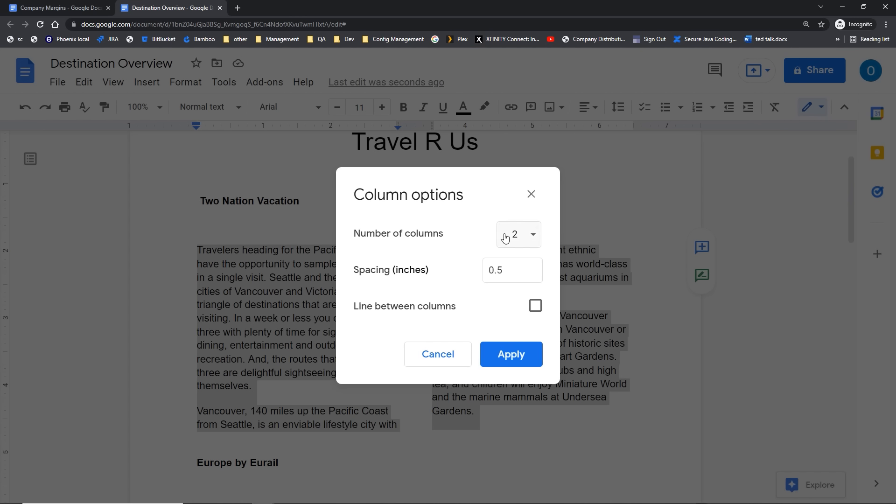
pyautogui.click(535, 311)
pyautogui.moveTo(517, 274); pyautogui.dragTo(482, 275)
pyautogui.write('.25')
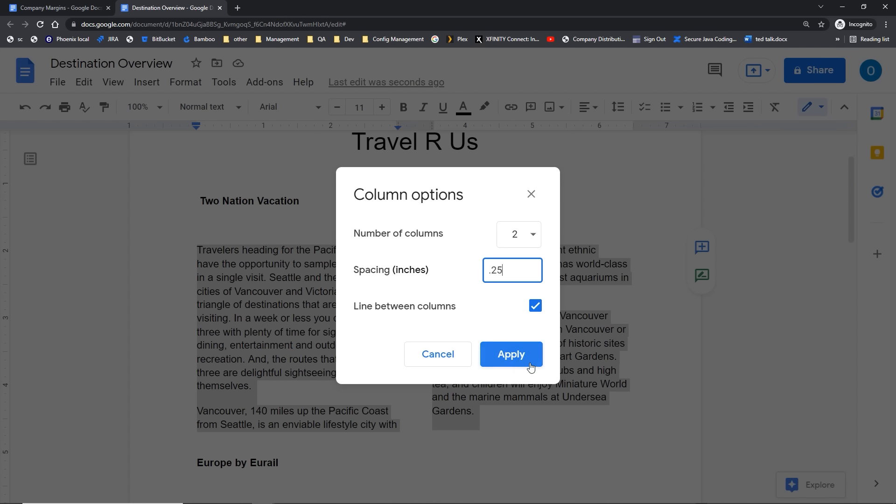
# Step: Apply the lined two-column layout to the previous text, then select the Europe by Eurail body text
pyautogui.click(511, 355)
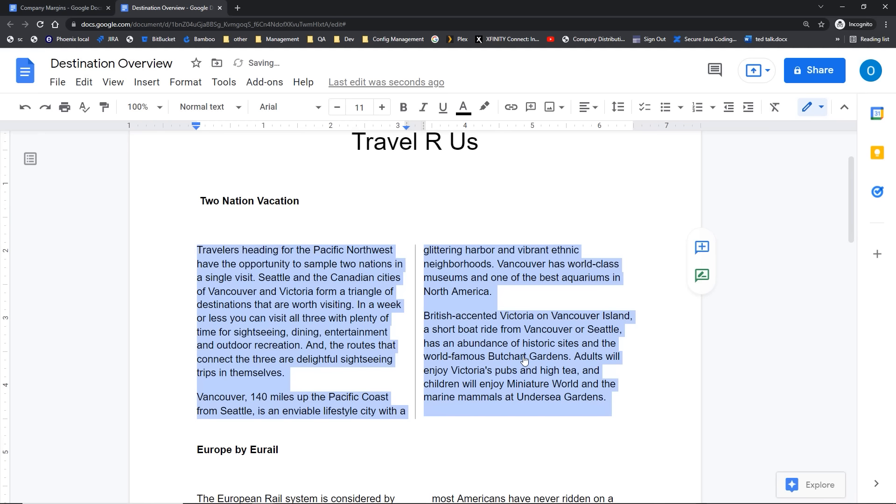
pyautogui.click(399, 464)
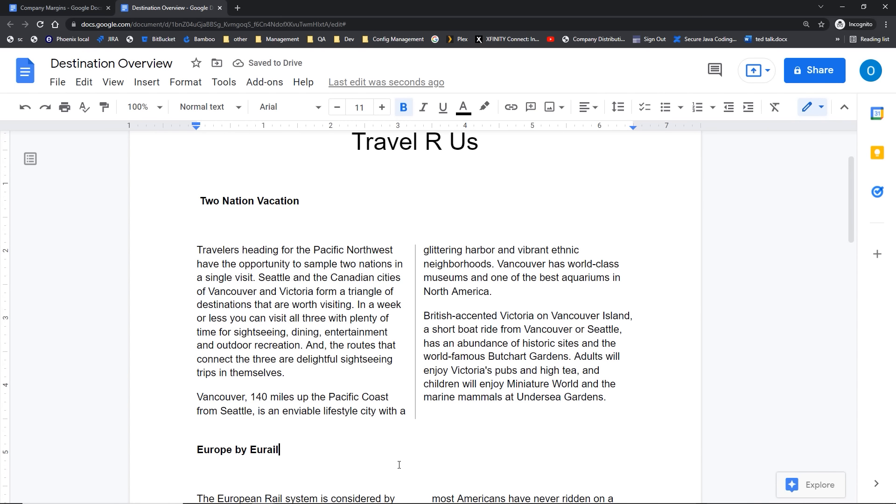
pyautogui.scroll(-4, 399, 465)
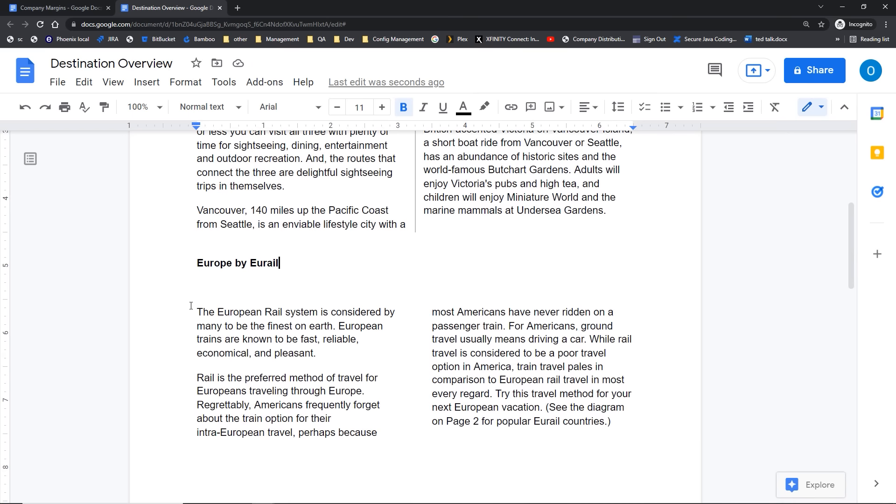
pyautogui.moveTo(191, 306); pyautogui.dragTo(632, 443)
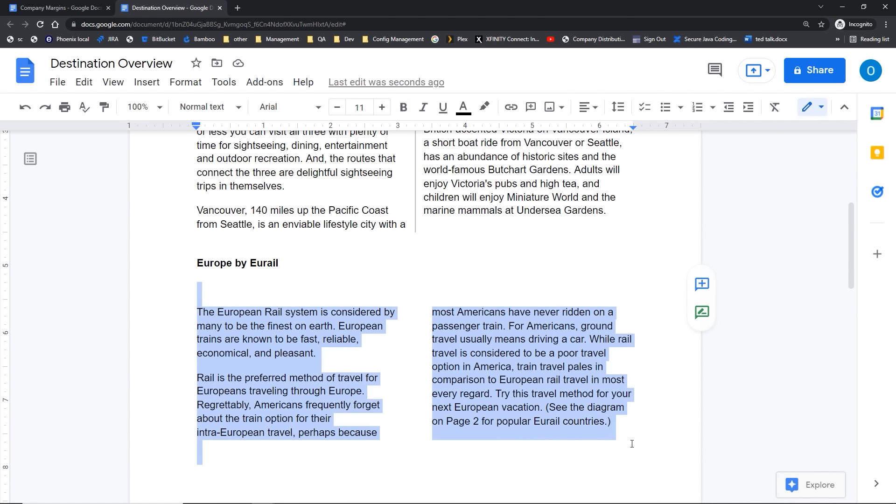
# Step: Format the Eurail text as 2 columns with 0.25-inch spacing and a dividing line
pyautogui.click(182, 83)
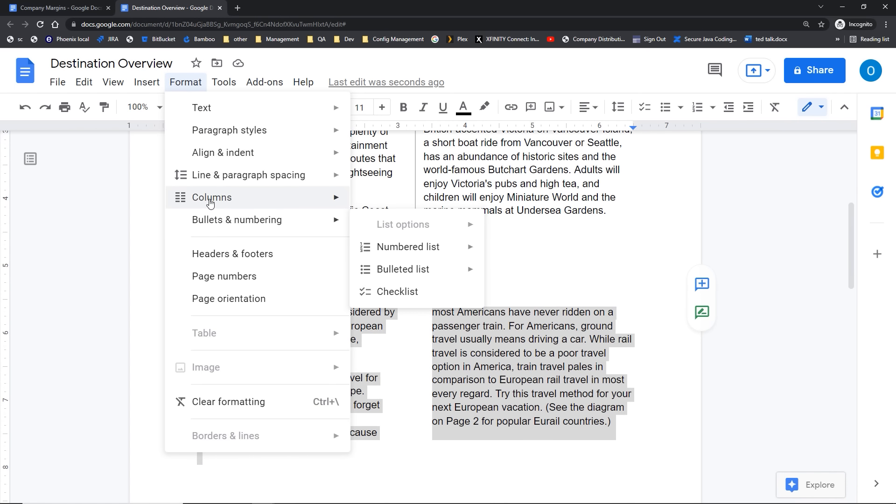
pyautogui.moveTo(286, 204)
pyautogui.click(388, 293)
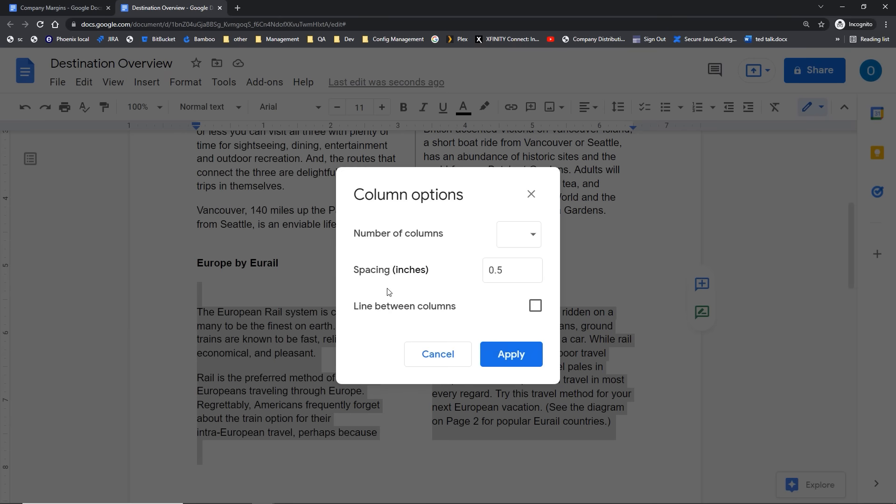
pyautogui.click(535, 306)
pyautogui.click(533, 239)
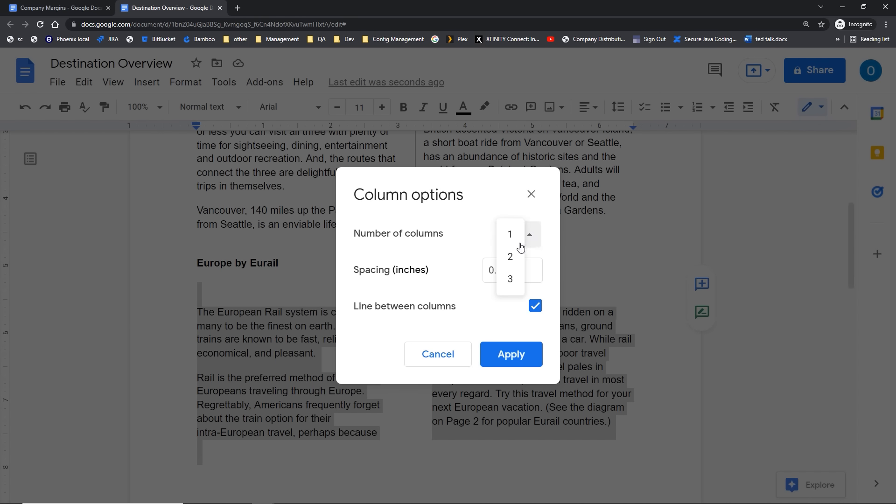
pyautogui.click(511, 256)
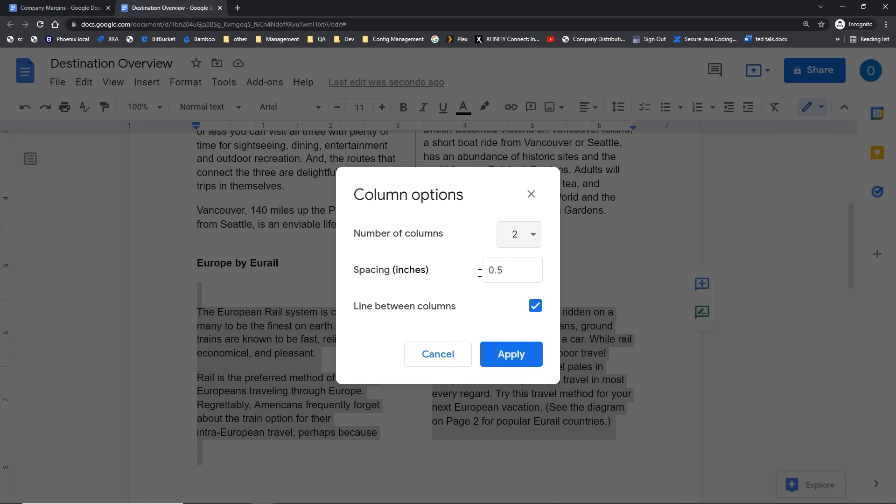
pyautogui.click(510, 274)
pyautogui.write('.25')
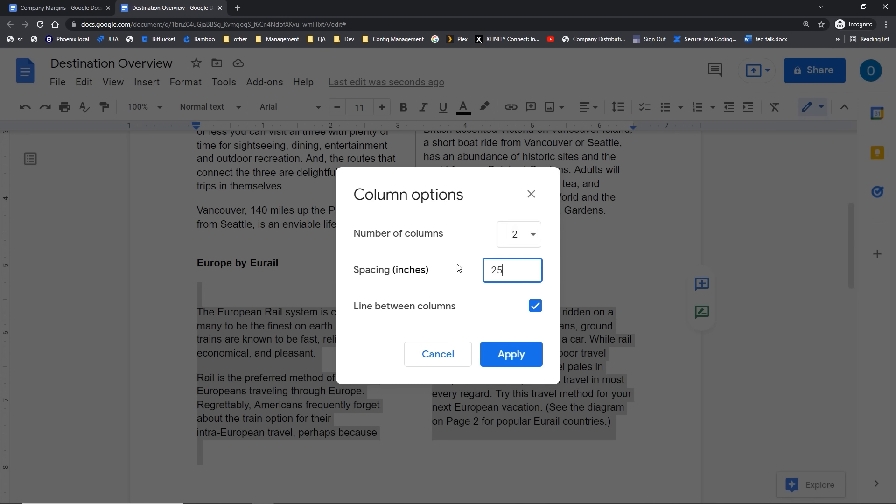
pyautogui.click(511, 354)
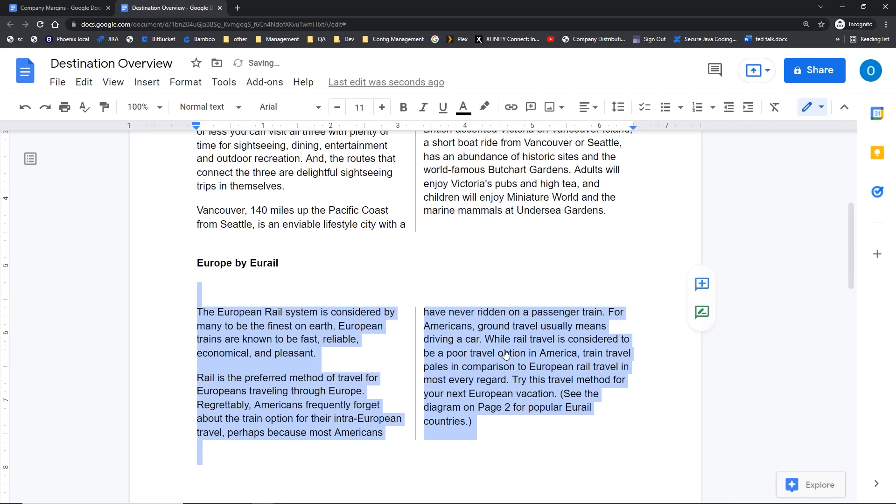
pyautogui.click(346, 325)
# Step: Scroll the Destination Columns document back to the top of page 1
pyautogui.scroll(-9, 346, 325)
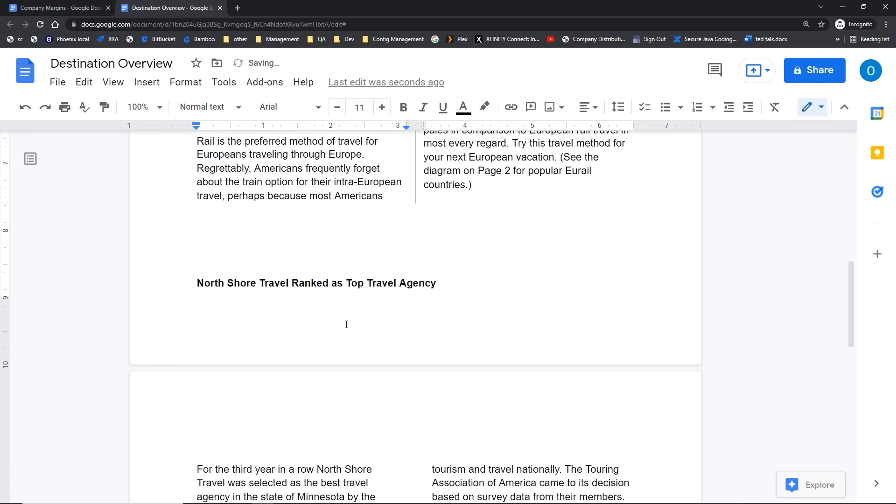
pyautogui.scroll(10, 346, 326)
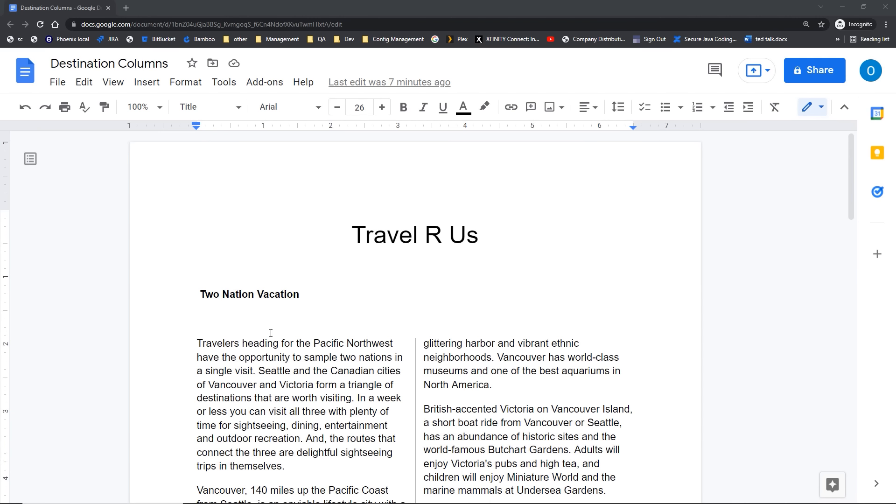
pyautogui.scroll(-7, 271, 333)
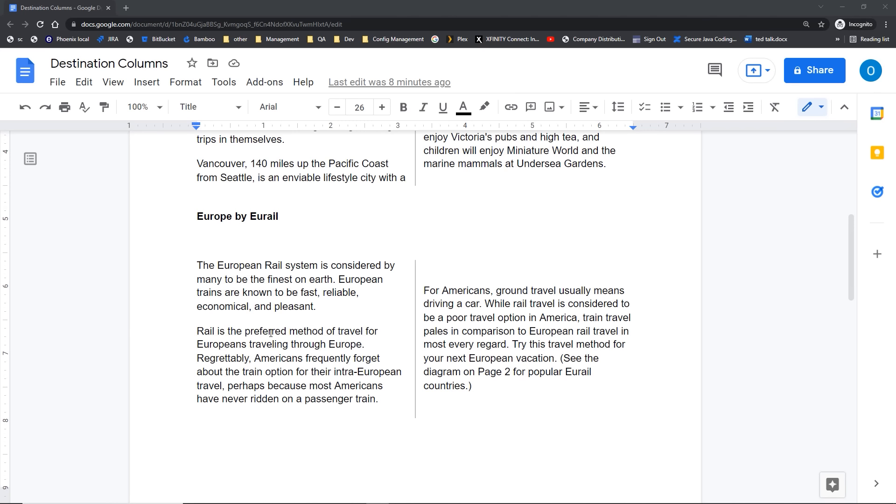
pyautogui.scroll(2, 271, 333)
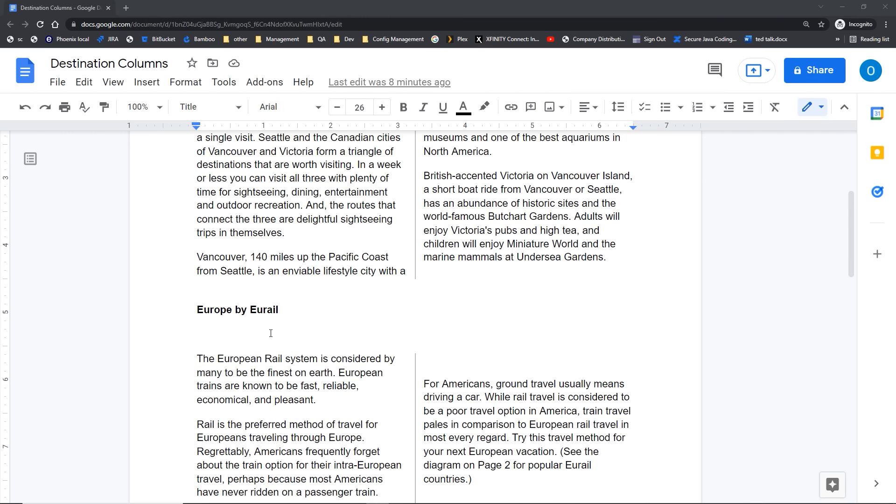
pyautogui.scroll(3, 271, 333)
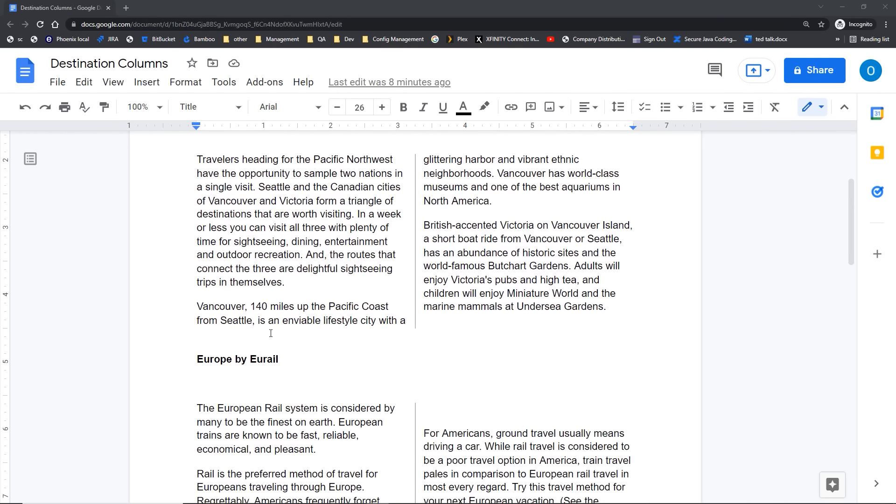
pyautogui.scroll(-2, 252, 369)
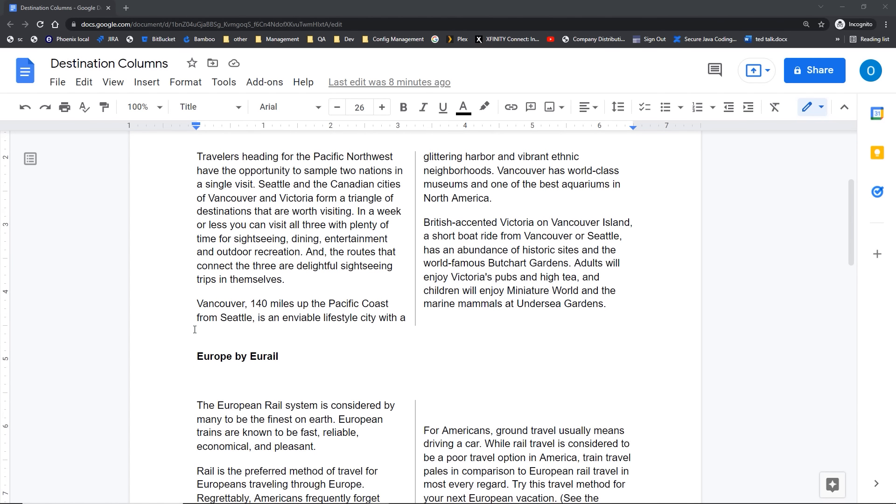
pyautogui.click(195, 303)
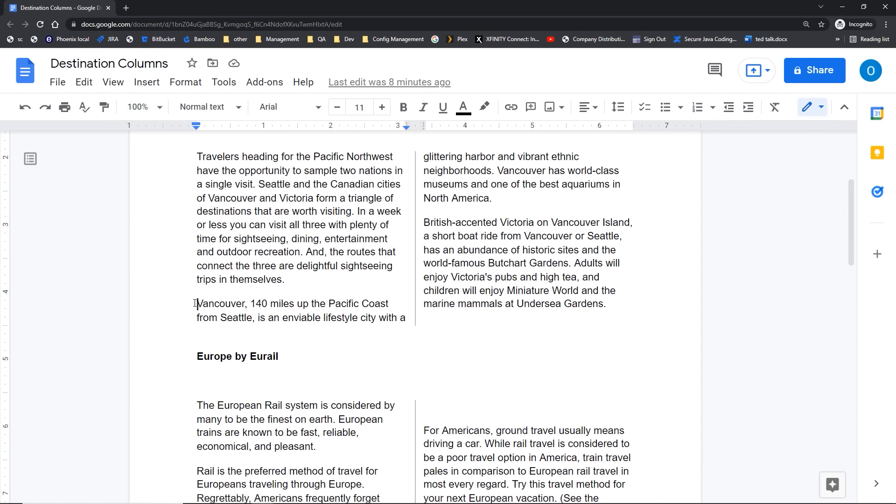
pyautogui.click(194, 304)
pyautogui.click(185, 91)
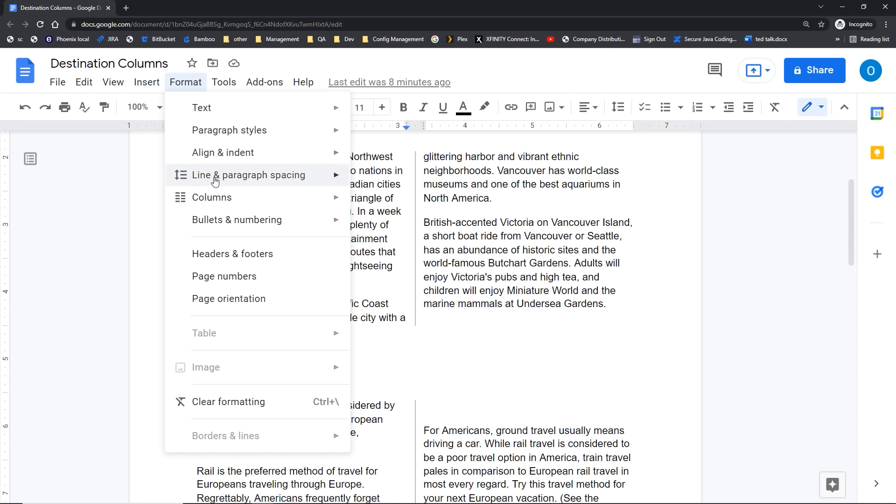
pyautogui.moveTo(195, 204)
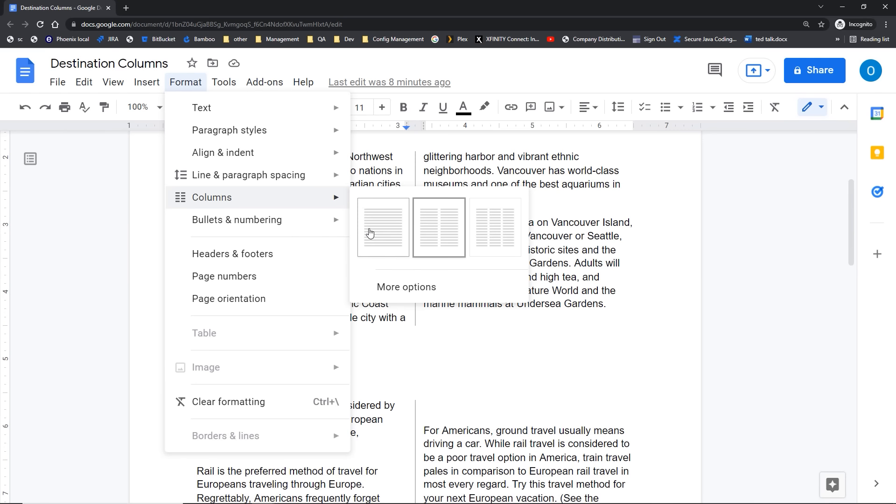
pyautogui.click(152, 215)
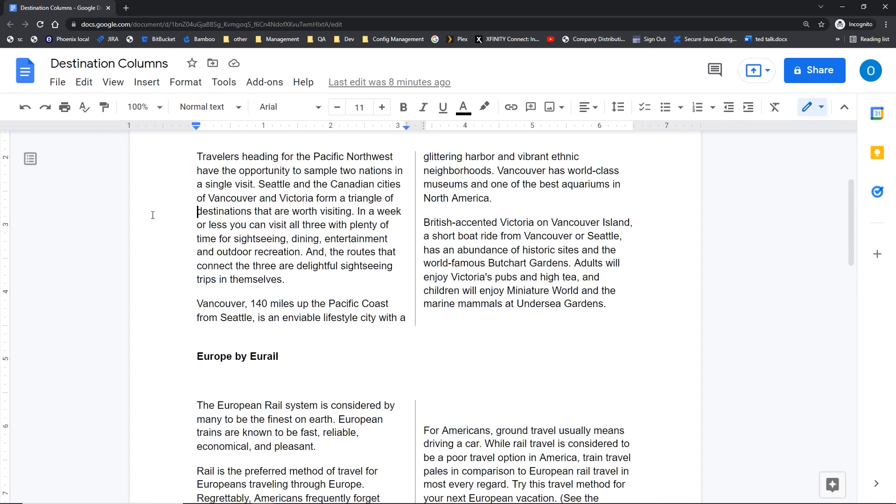
pyautogui.click(185, 305)
pyautogui.click(185, 304)
pyautogui.click(146, 85)
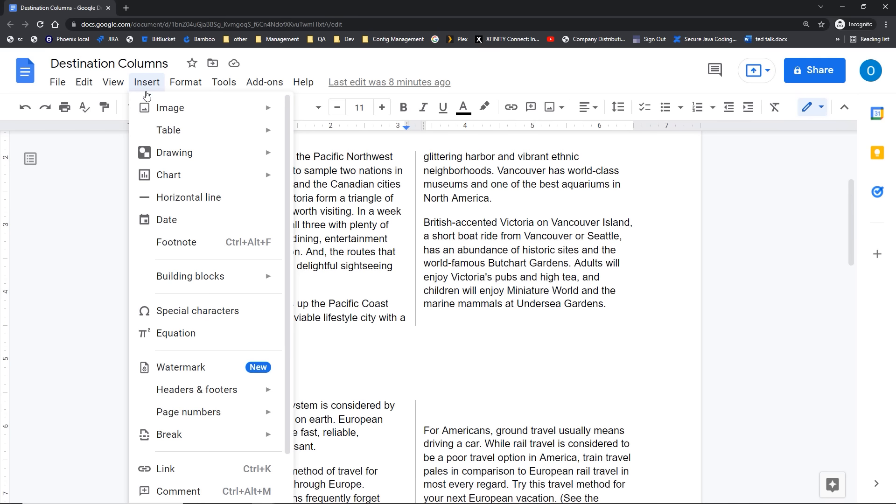
pyautogui.moveTo(169, 439)
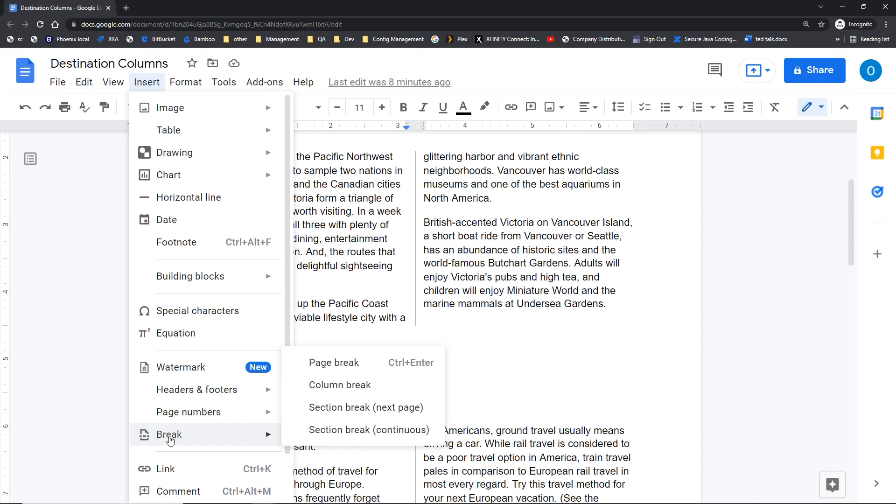
pyautogui.click(315, 385)
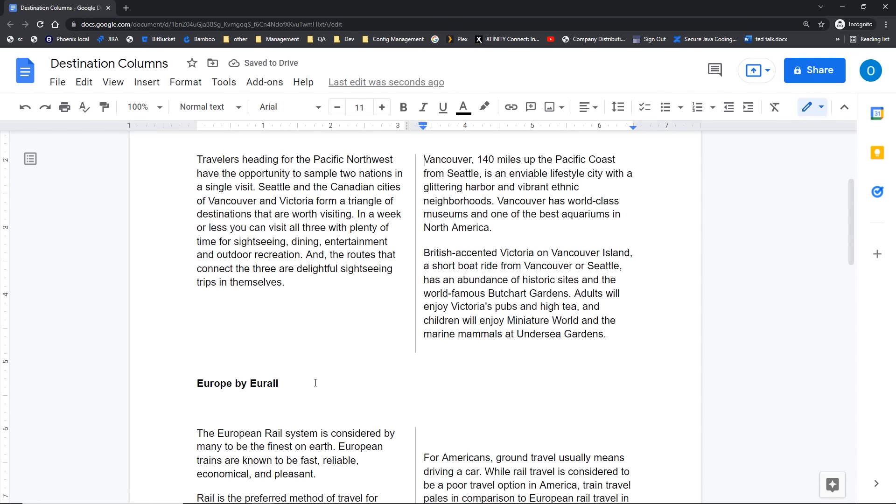
pyautogui.scroll(2, 315, 383)
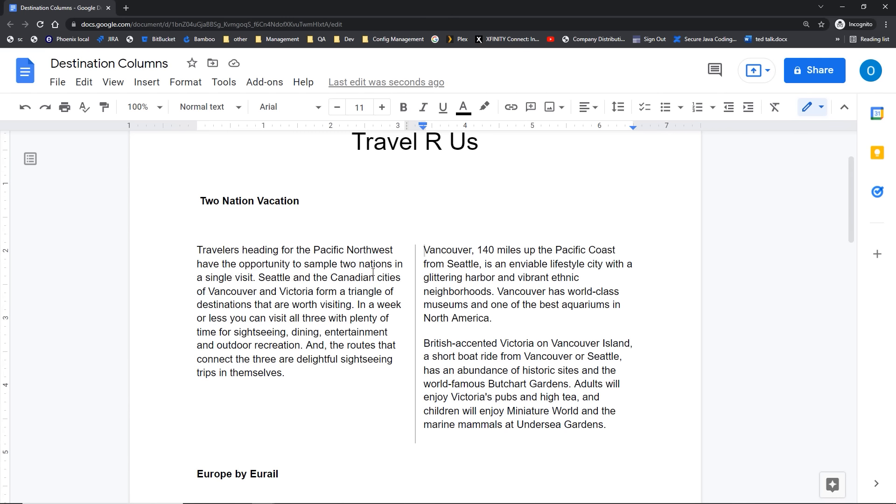
pyautogui.scroll(-3, 373, 272)
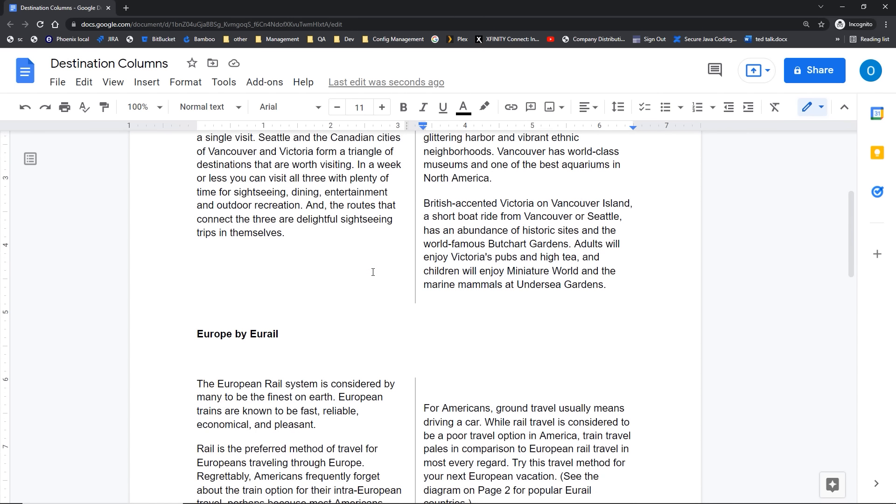
pyautogui.scroll(-3, 373, 272)
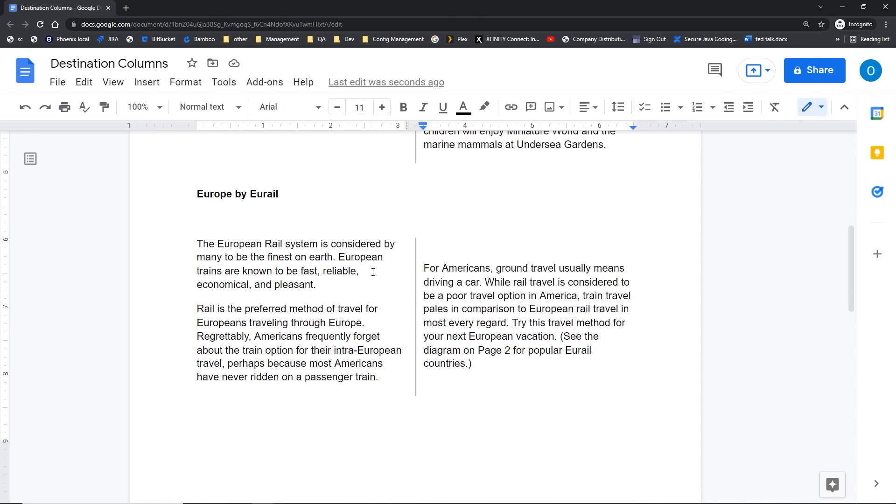
# Step: Insert a column break before the Rail paragraph in the Europe by Eurail section
pyautogui.click(193, 311)
pyautogui.click(146, 84)
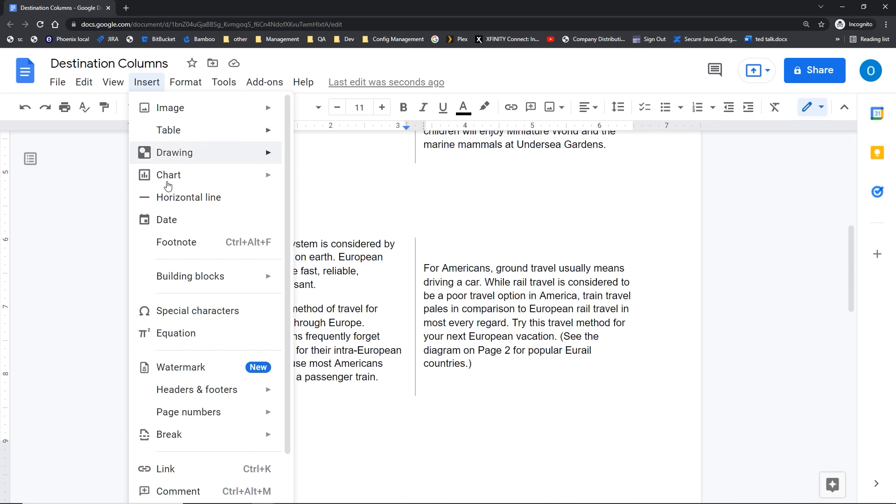
pyautogui.moveTo(210, 436)
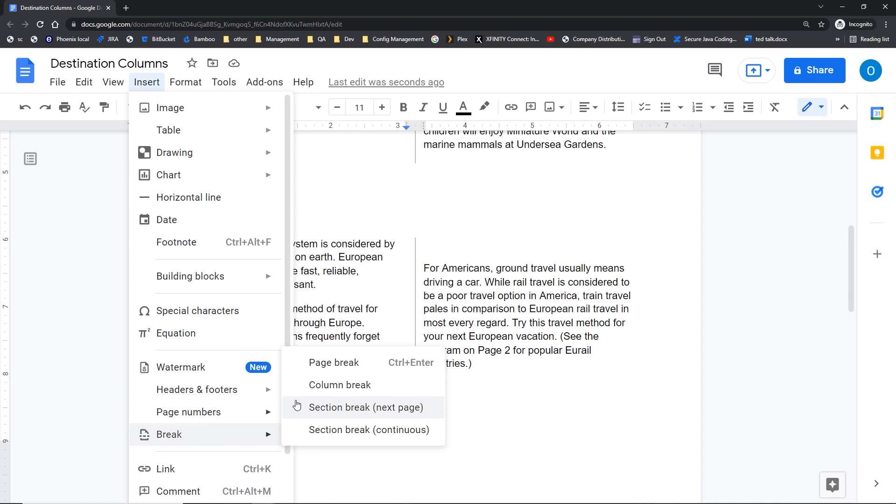
pyautogui.click(330, 385)
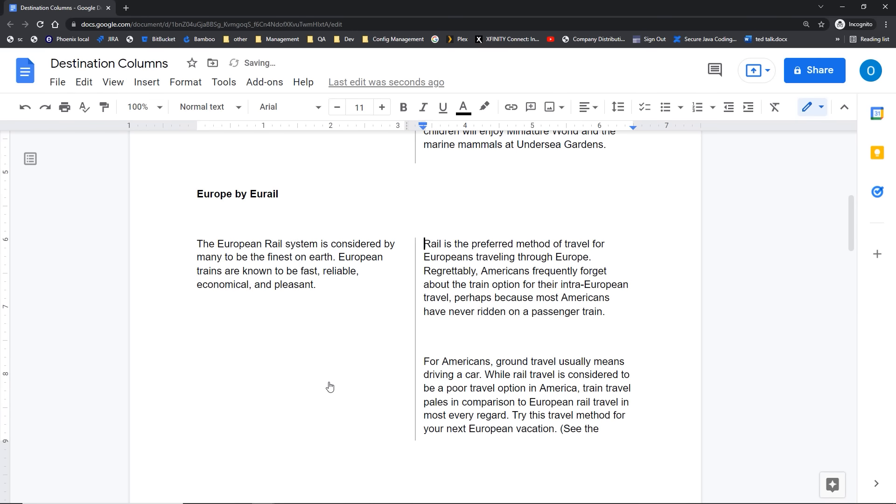
pyautogui.scroll(-8, 356, 354)
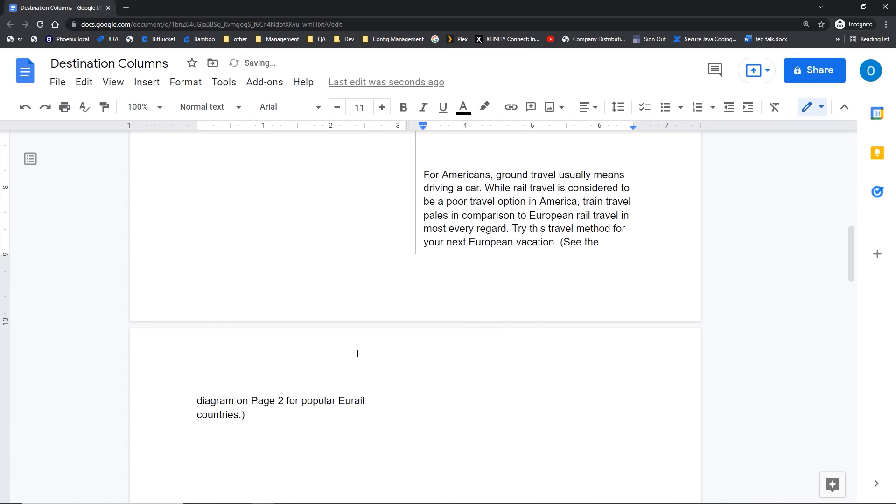
pyautogui.scroll(8, 357, 353)
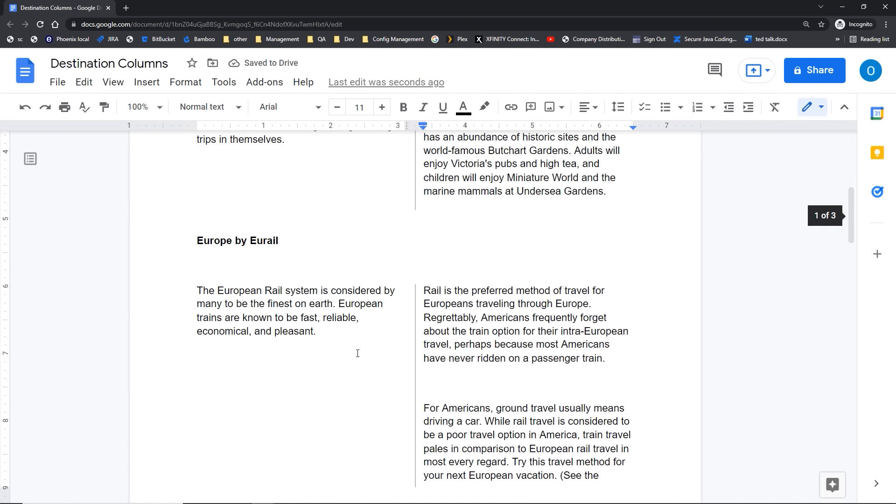
# Step: Delete the empty line and backspace out the extra break so 'For Americans…' tops the right column
pyautogui.click(463, 390)
pyautogui.press('Delete')
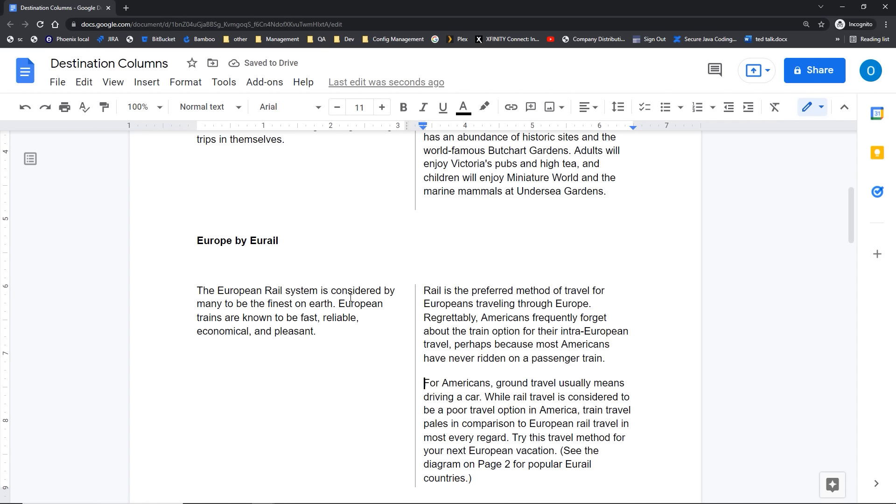
pyautogui.click(424, 290)
pyautogui.press('BackSpace')
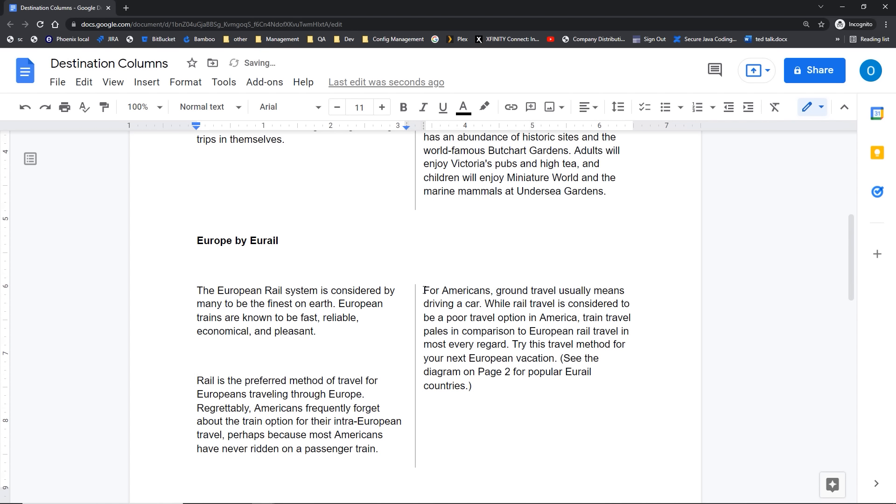
pyautogui.press('BackSpace')
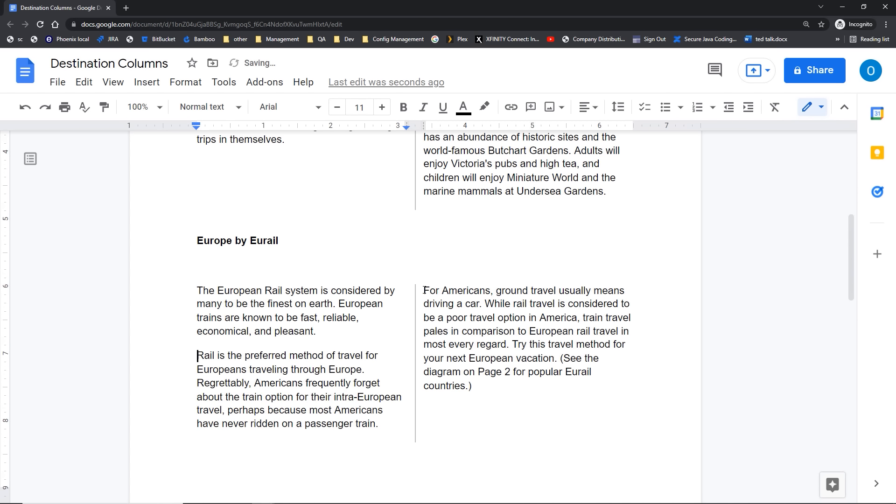
pyautogui.scroll(-2, 433, 303)
pyautogui.scroll(-10, 410, 310)
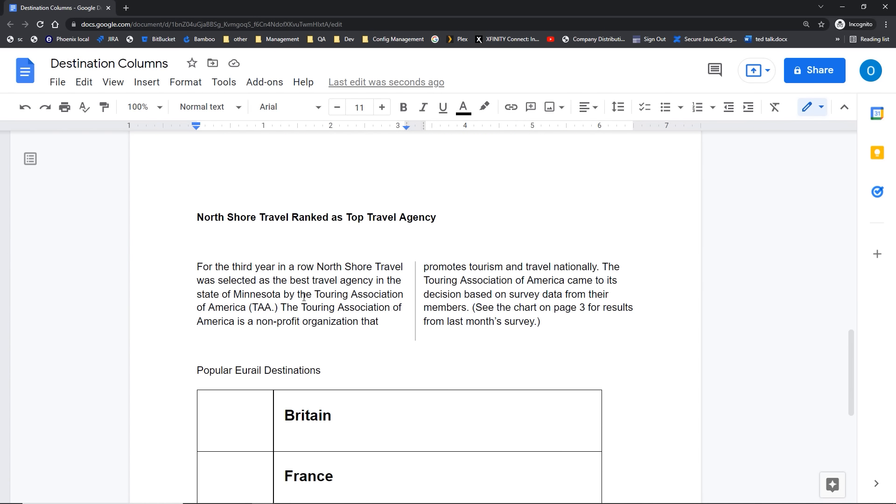
# Step: Insert a column break after '(TAA.)' so 'The Touring Association of America…' starts the right column
pyautogui.click(278, 307)
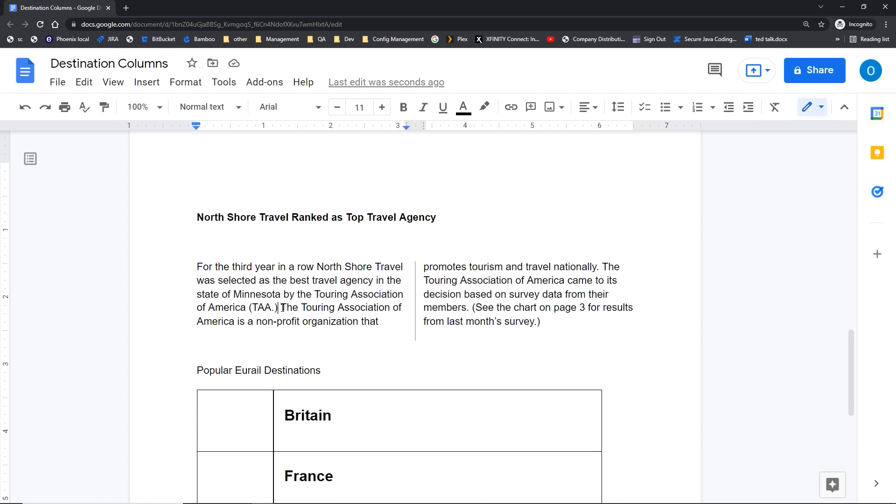
pyautogui.click(146, 82)
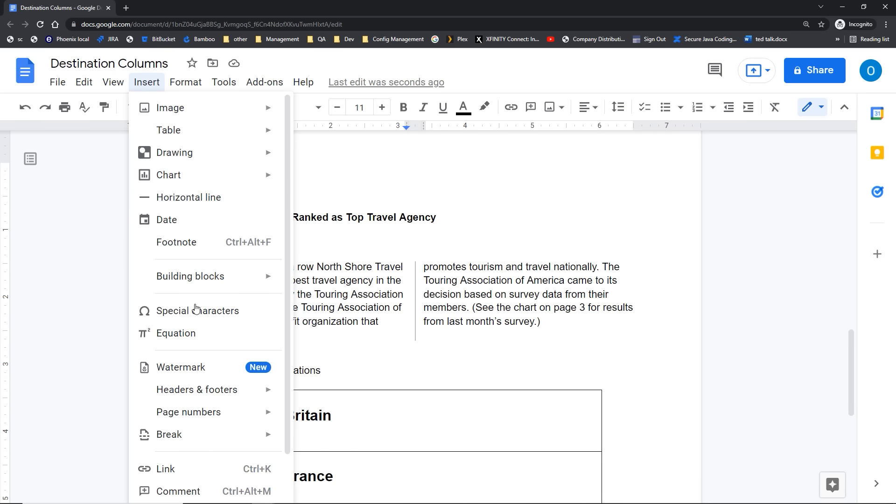
pyautogui.moveTo(175, 437)
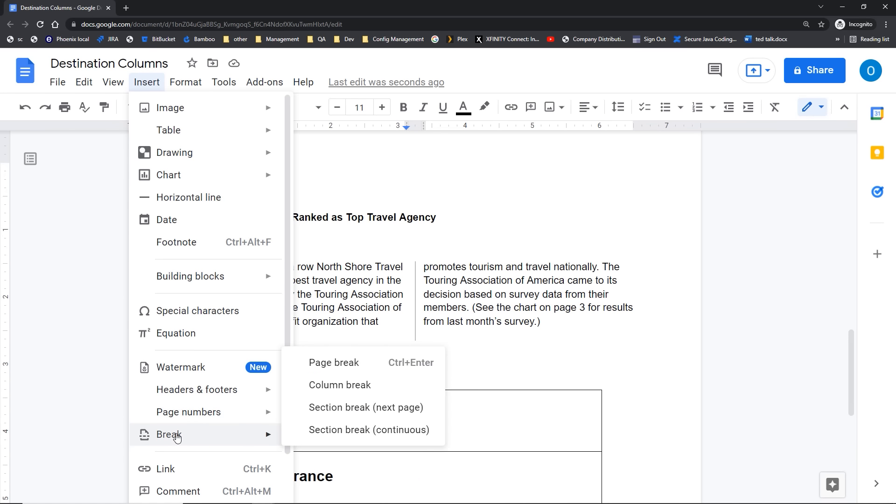
pyautogui.click(316, 391)
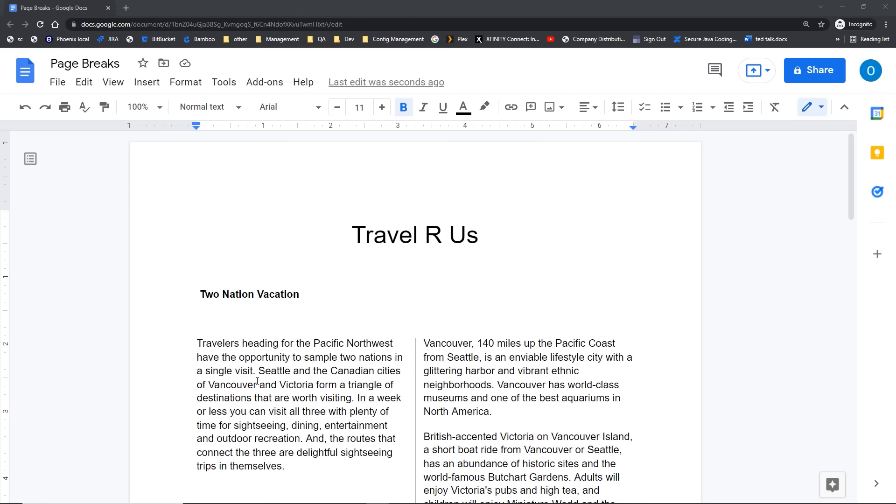
pyautogui.scroll(-6, 257, 382)
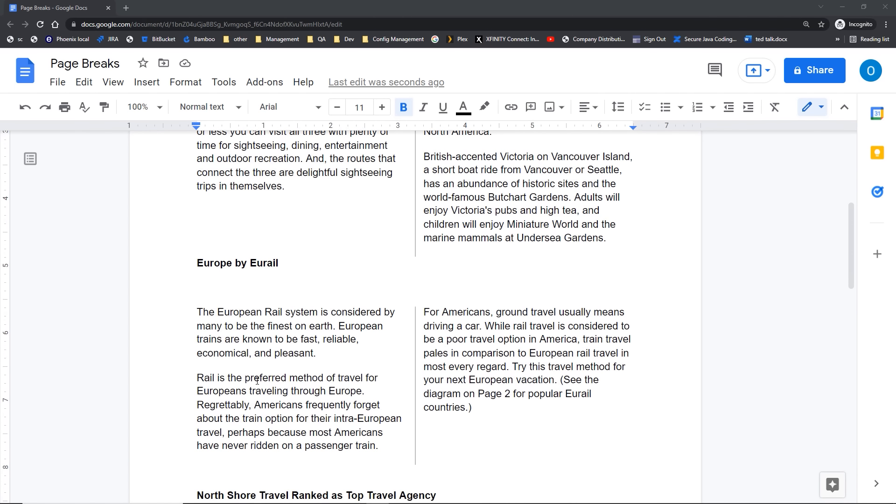
pyautogui.scroll(-6, 258, 381)
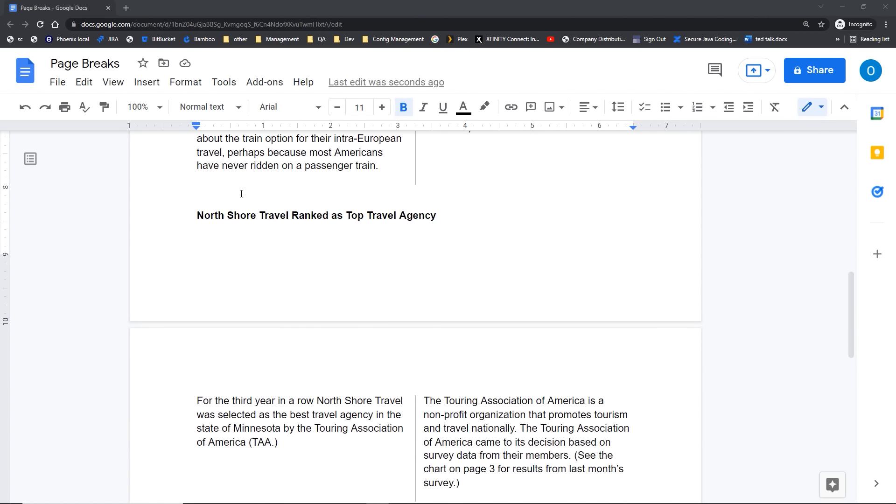
pyautogui.click(198, 215)
pyautogui.click(199, 404)
pyautogui.scroll(5, 201, 382)
pyautogui.click(191, 217)
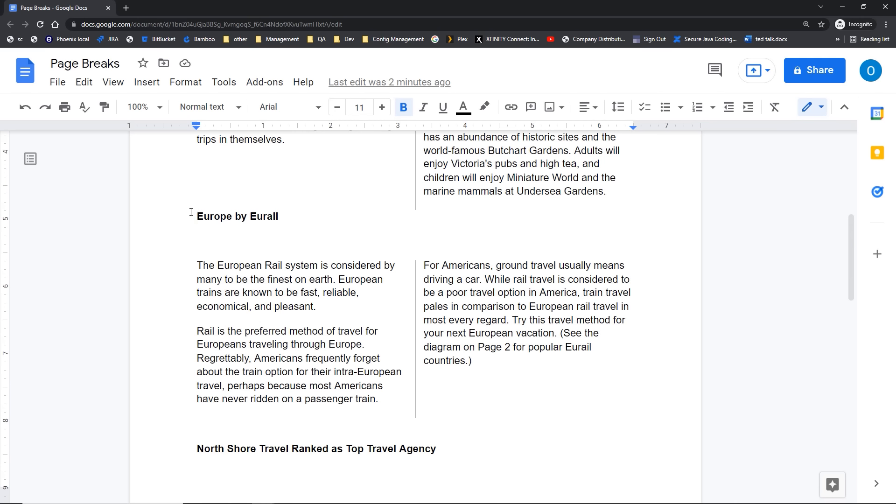
# Step: Insert a page break so Europe by Eurail starts on a new page
pyautogui.click(149, 87)
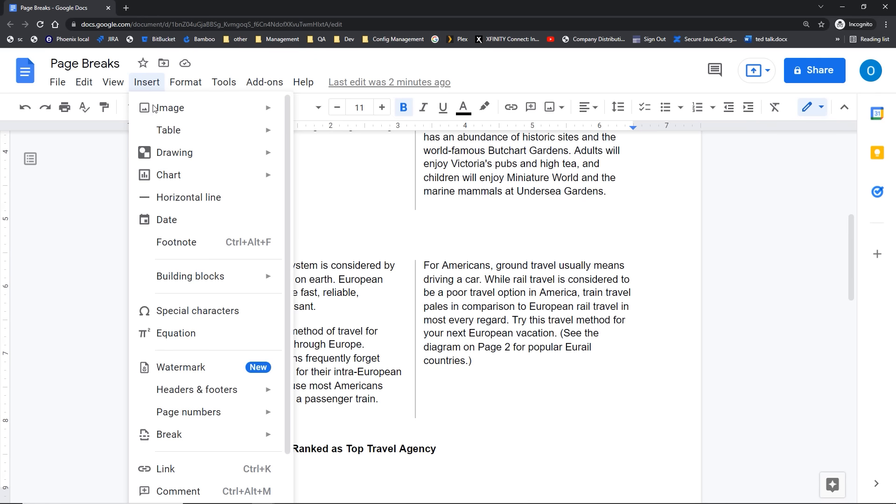
pyautogui.moveTo(182, 445)
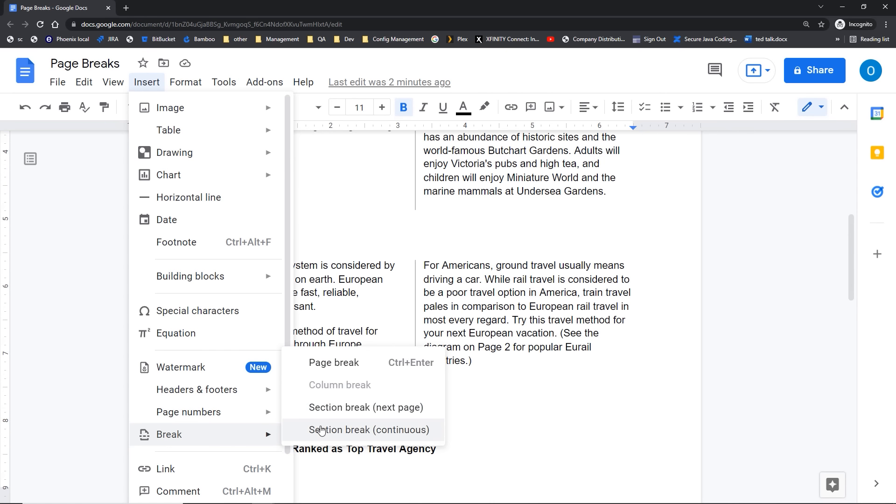
pyautogui.click(316, 367)
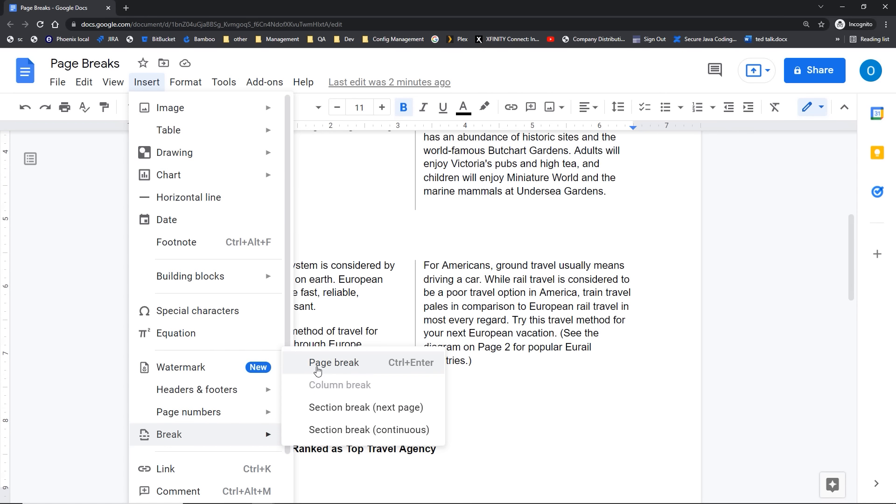
pyautogui.click(318, 366)
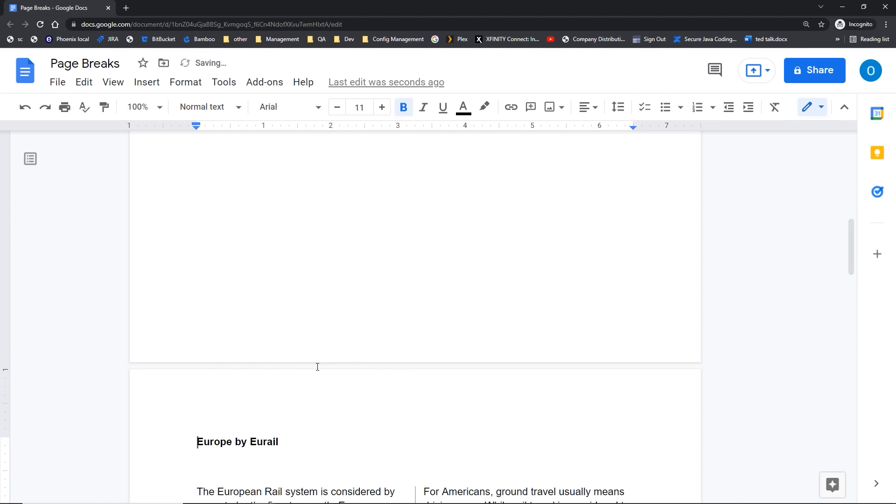
# Step: Start the North Shore Travel Ranked as Top Travel Agency heading on a new page with Ctrl+Enter
pyautogui.scroll(-4, 233, 435)
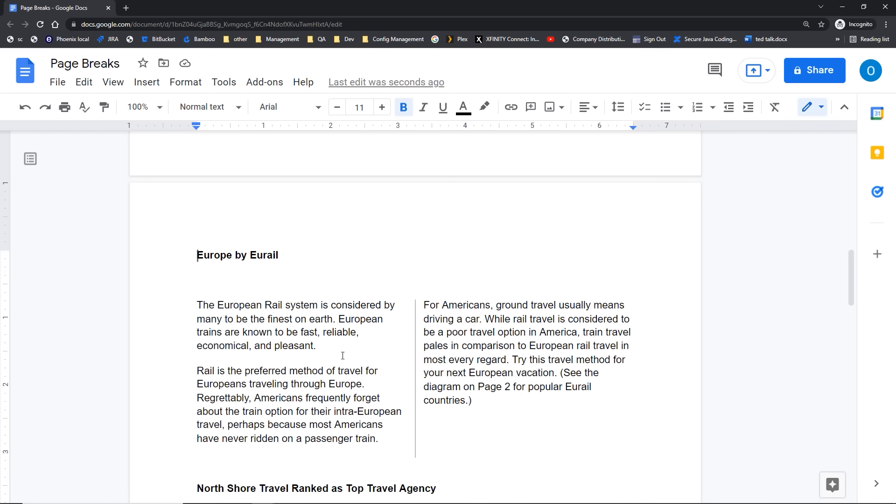
pyautogui.scroll(-1, 276, 393)
pyautogui.scroll(-2, 275, 393)
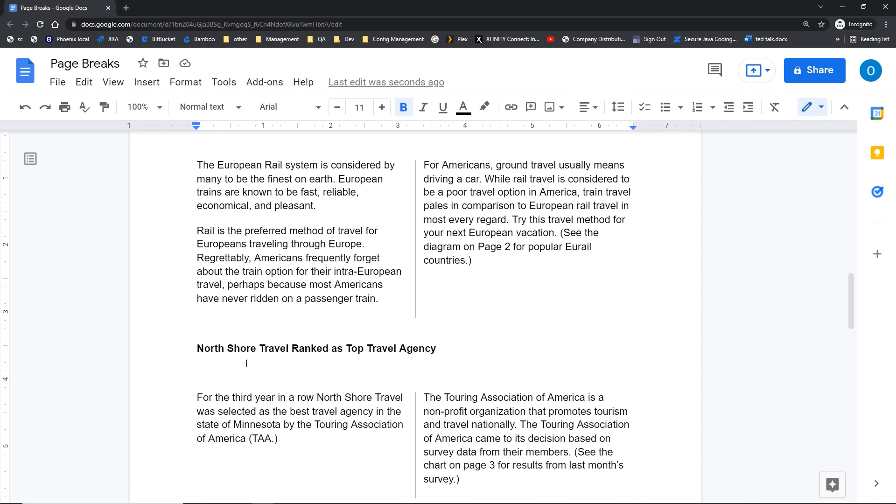
pyautogui.click(197, 348)
pyautogui.click(197, 348)
pyautogui.hotkey('ctrl', 'Return')
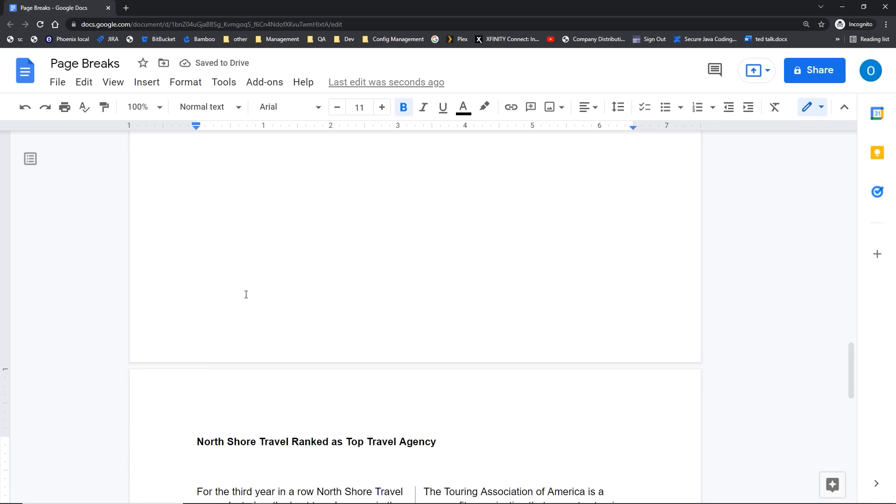
# Step: Remove and restore the page break before the Europe by Eurail heading
pyautogui.scroll(5, 246, 295)
pyautogui.scroll(5, 246, 295)
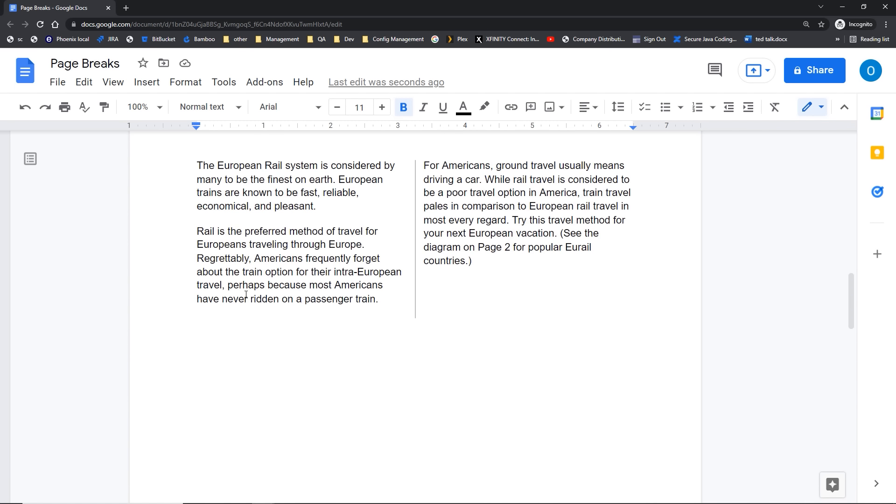
pyautogui.scroll(4, 246, 295)
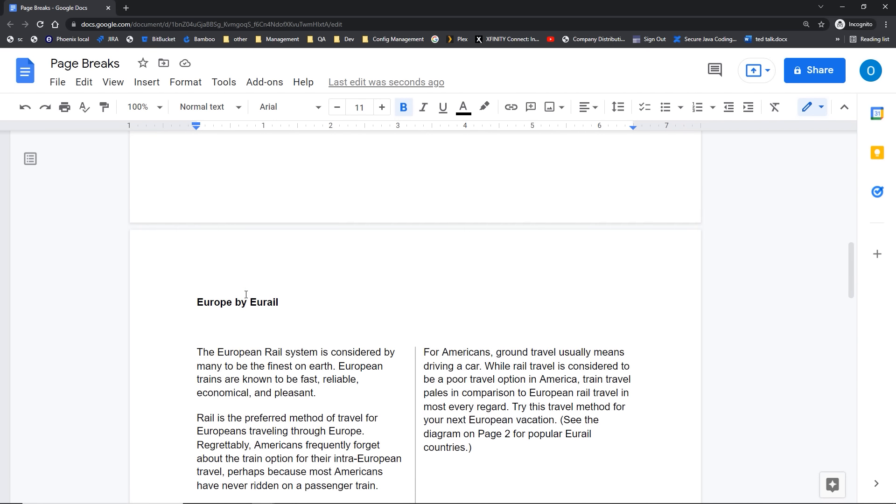
pyautogui.scroll(-3, 246, 295)
pyautogui.scroll(3, 246, 295)
pyautogui.click(194, 304)
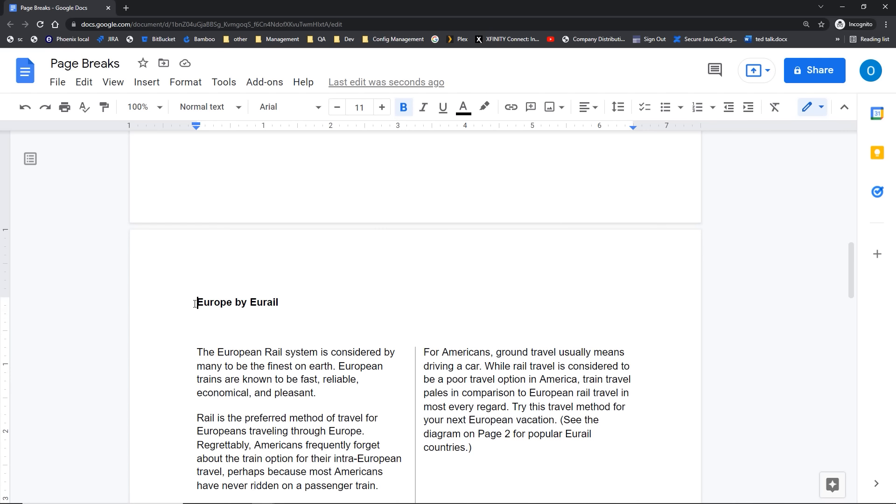
pyautogui.press('BackSpace')
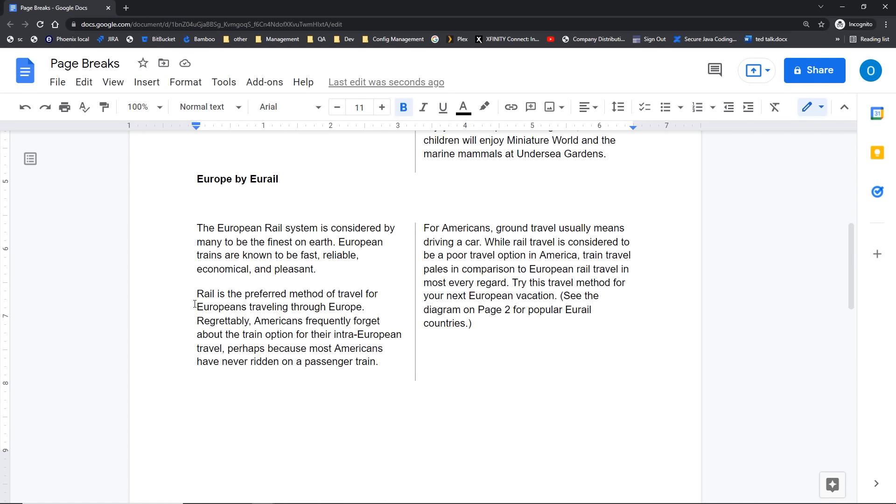
pyautogui.hotkey('ctrl', 'Return')
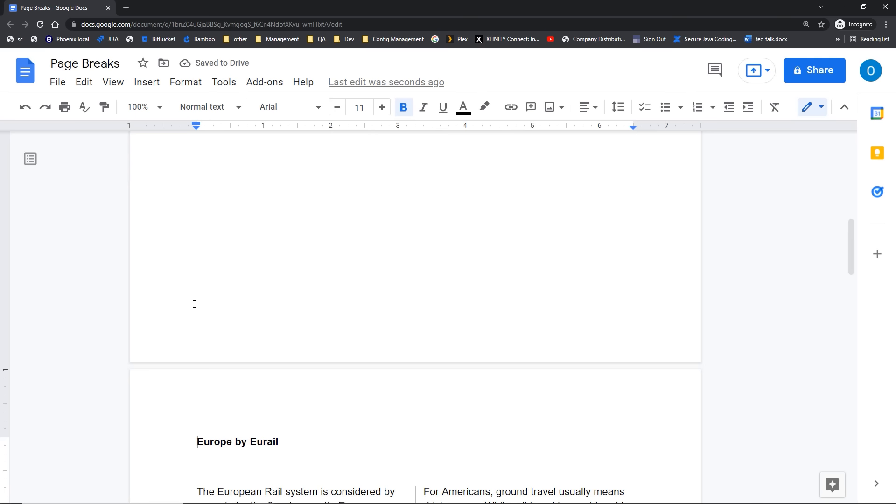
# Step: Insert a page break before the Popular Eurail Destinations heading
pyautogui.scroll(-10, 195, 304)
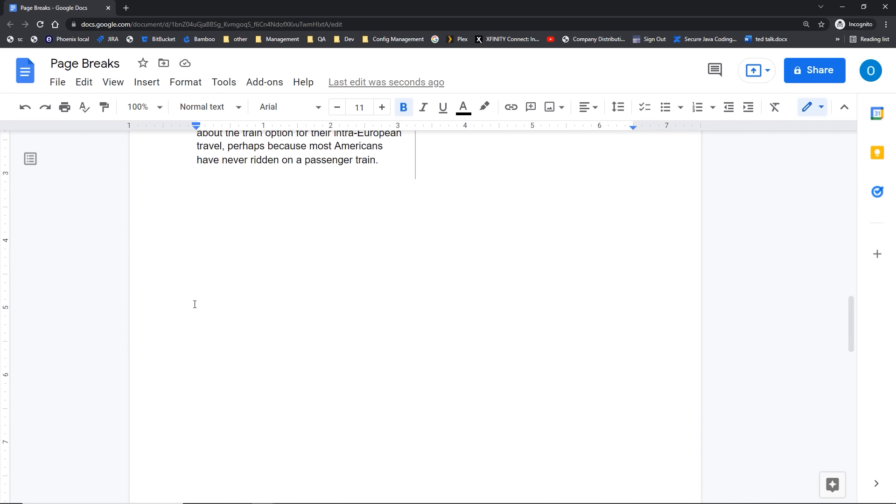
pyautogui.scroll(-10, 195, 304)
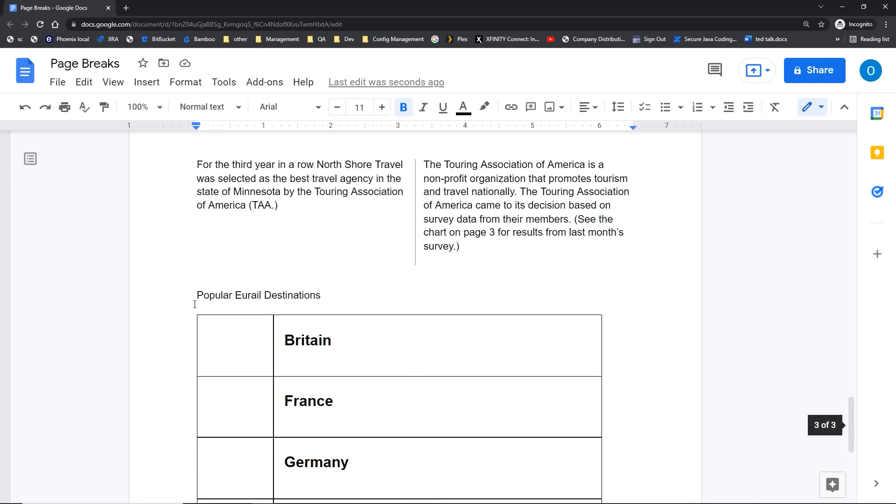
pyautogui.click(196, 289)
pyautogui.hotkey('ctrl', 'Return')
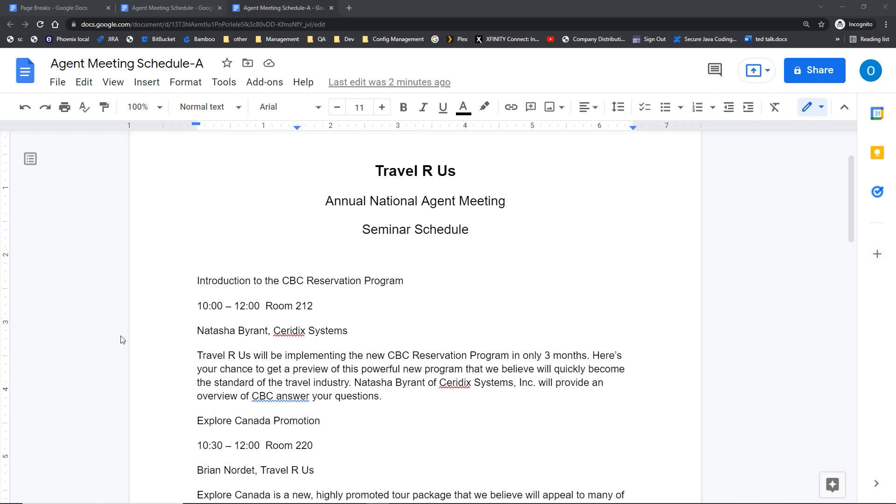
# Step: Place the cursor at the start of the Travel R Us paragraph in Agent Meeting Schedule-A
pyautogui.click(199, 357)
pyautogui.click(199, 357)
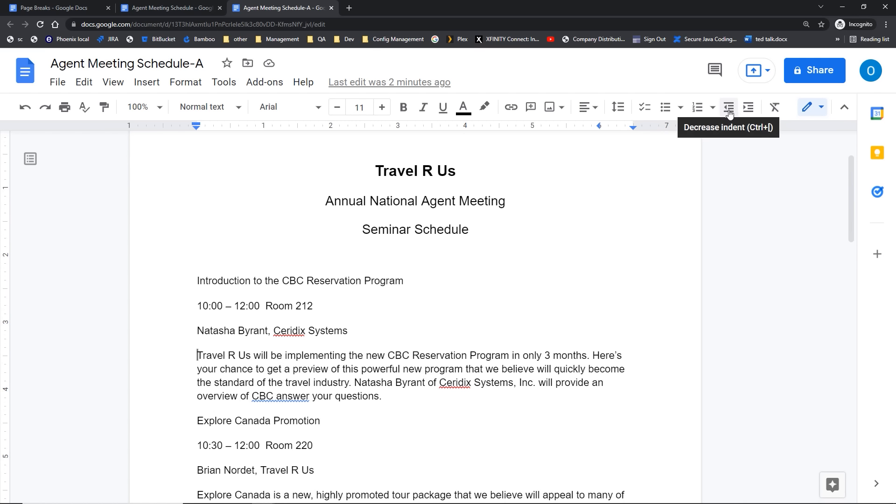
pyautogui.click(745, 114)
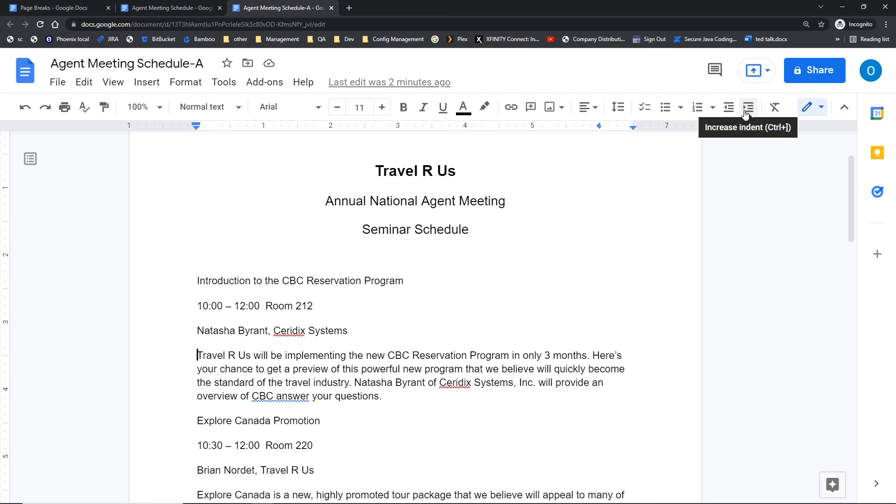
pyautogui.click(747, 107)
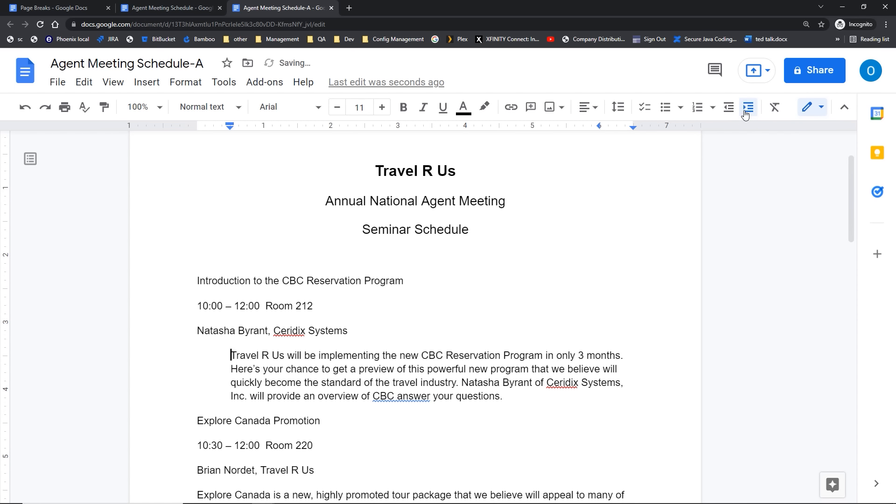
pyautogui.click(745, 114)
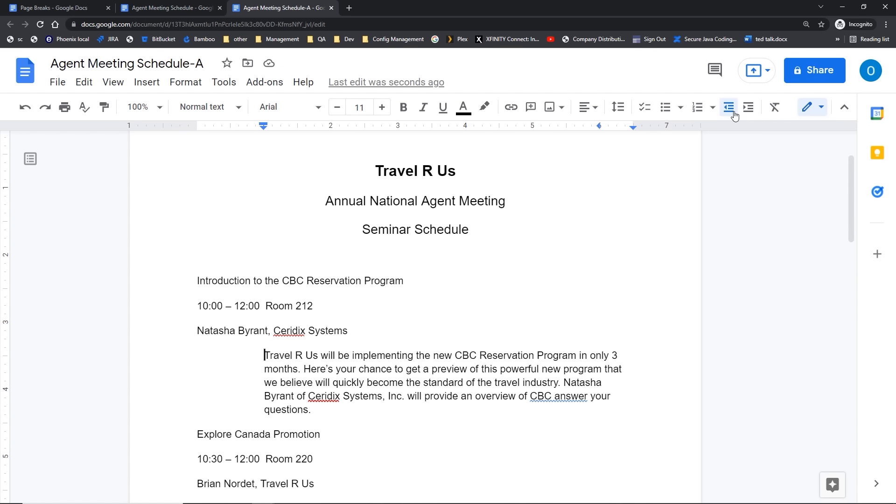
pyautogui.click(733, 112)
pyautogui.click(733, 112)
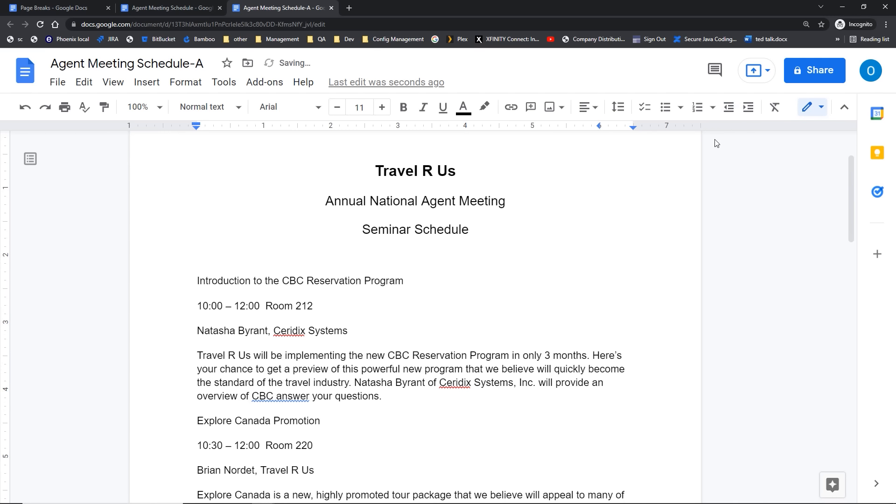
# Step: Increase the indent of the Introduction to the CBC Reservation Program and Explore Canada Promotion headers
pyautogui.moveTo(189, 280); pyautogui.dragTo(367, 332)
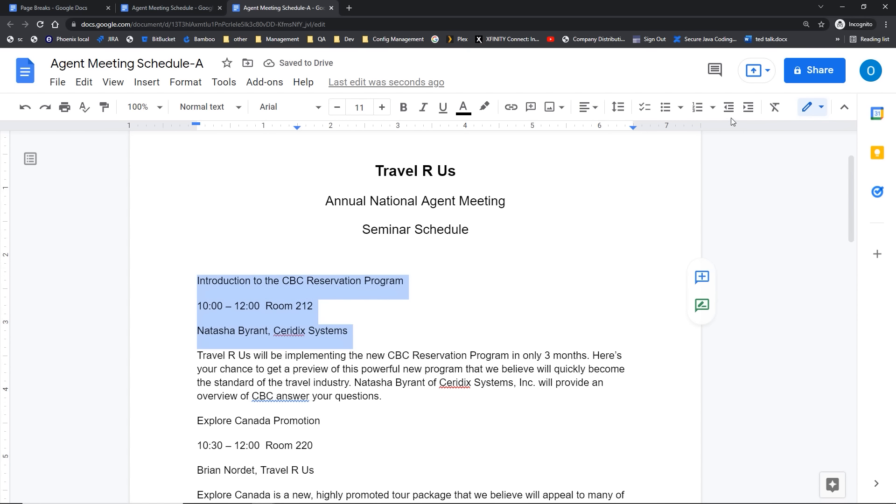
pyautogui.click(747, 115)
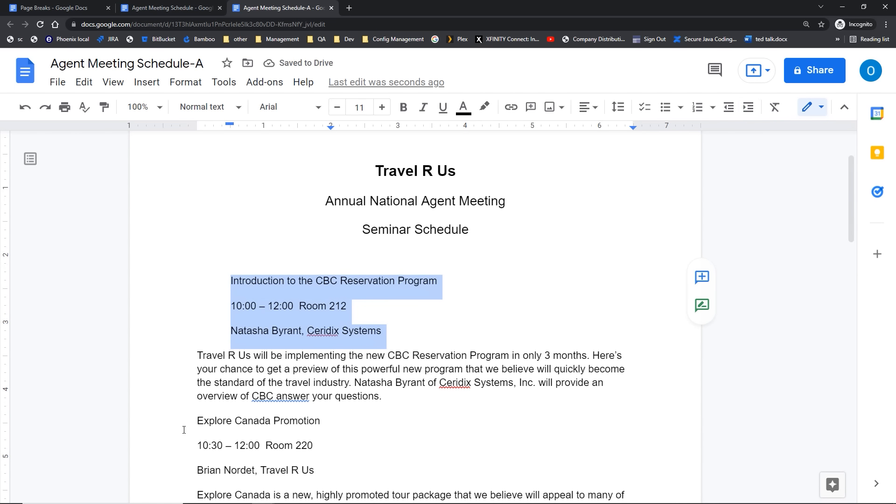
pyautogui.moveTo(196, 421); pyautogui.dragTo(320, 470)
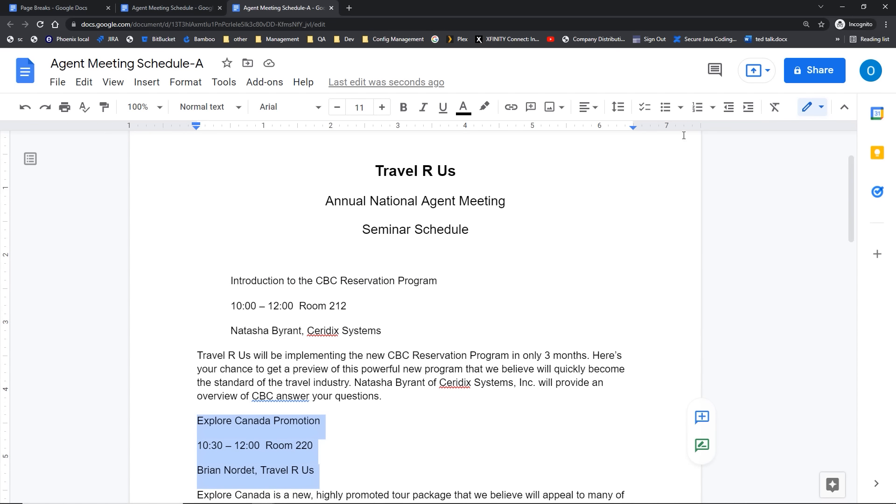
pyautogui.click(748, 112)
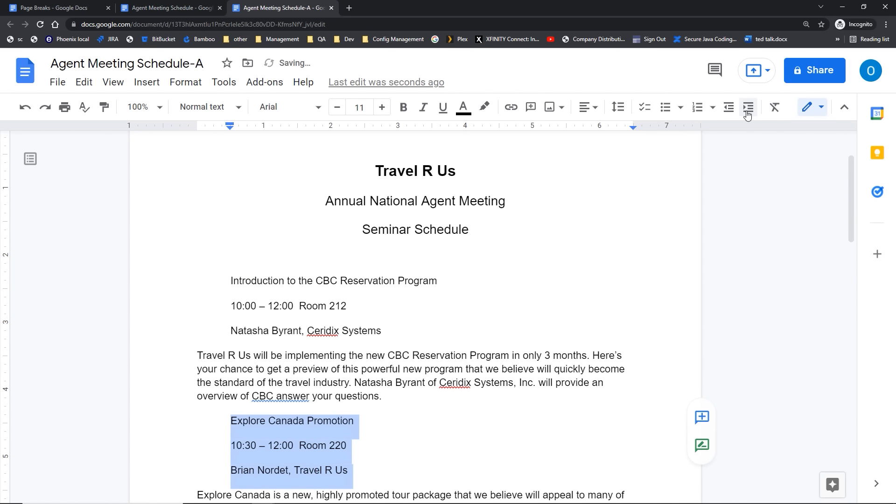
# Step: Select the Better Team Communication session lines further down
pyautogui.scroll(-4, 343, 362)
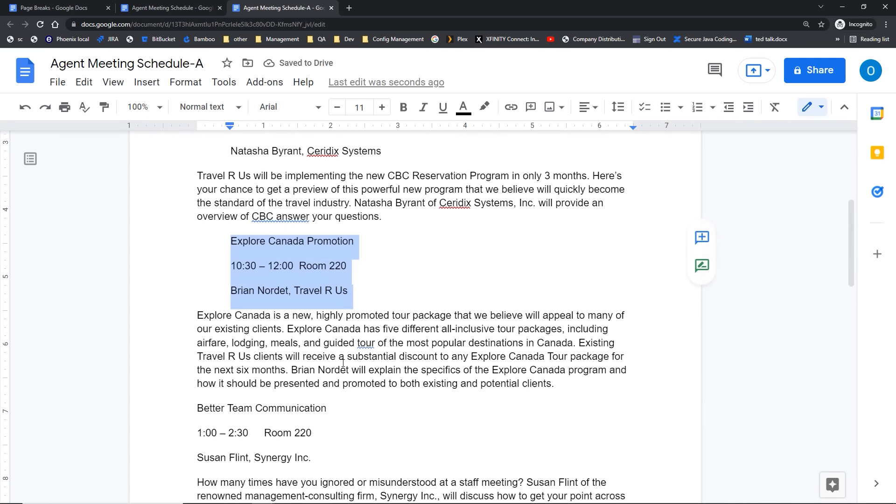
pyautogui.scroll(-1, 343, 362)
pyautogui.moveTo(197, 355); pyautogui.dragTo(337, 409)
# Step: Indent the Better Team Communication block, adjust its ruler indent markers, then decrease indent once
pyautogui.click(747, 109)
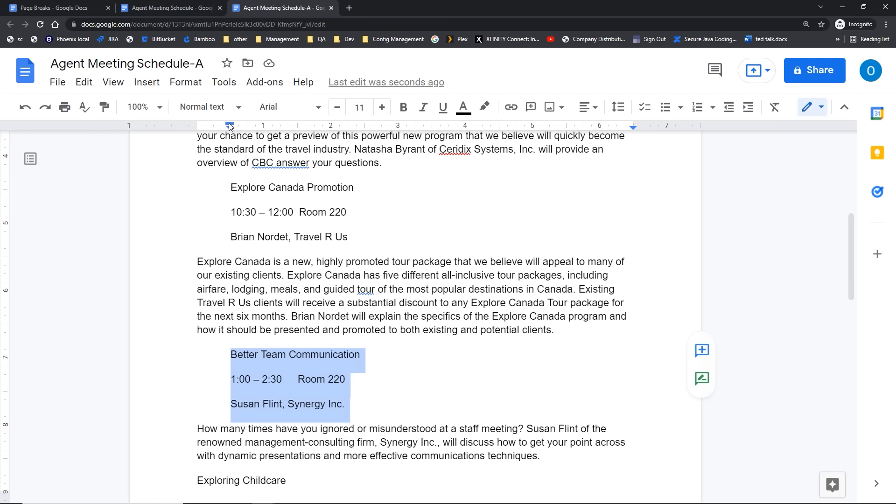
pyautogui.moveTo(229, 125); pyautogui.dragTo(263, 130)
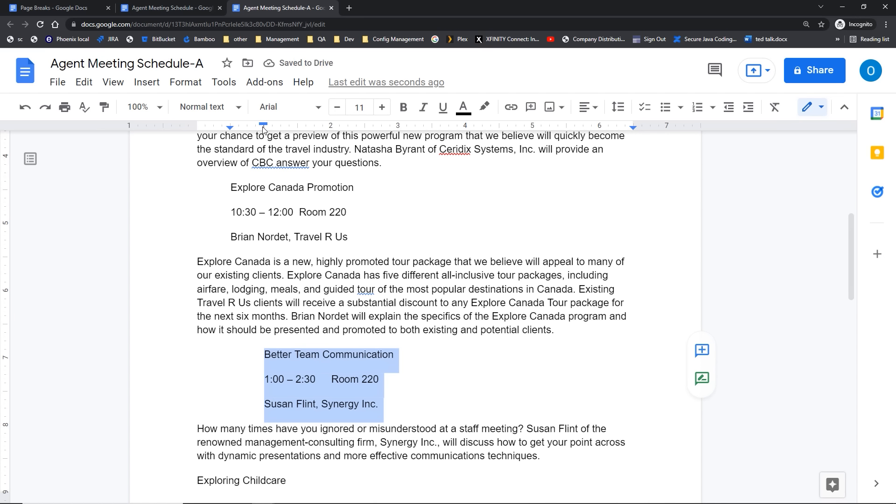
pyautogui.press('ctrl')
pyautogui.press('ctrl')
pyautogui.press('ctrl')
pyautogui.click(730, 107)
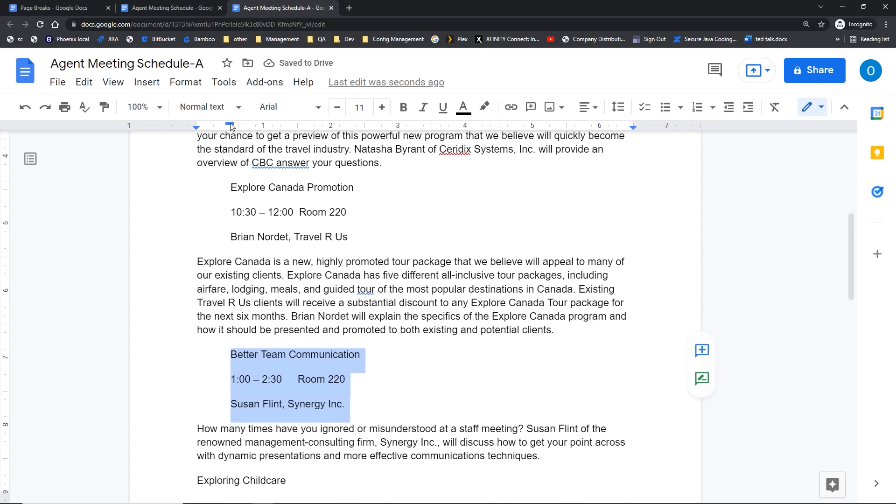
pyautogui.moveTo(228, 125); pyautogui.dragTo(196, 129)
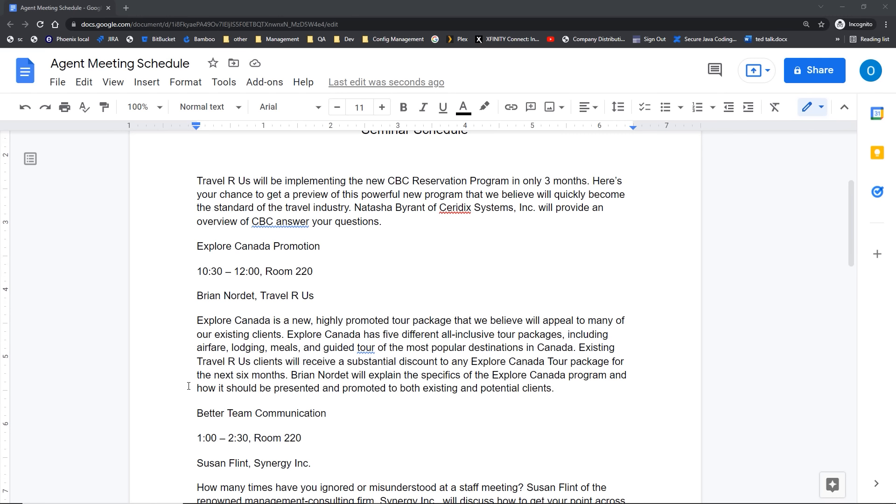
pyautogui.click(118, 86)
pyautogui.click(119, 88)
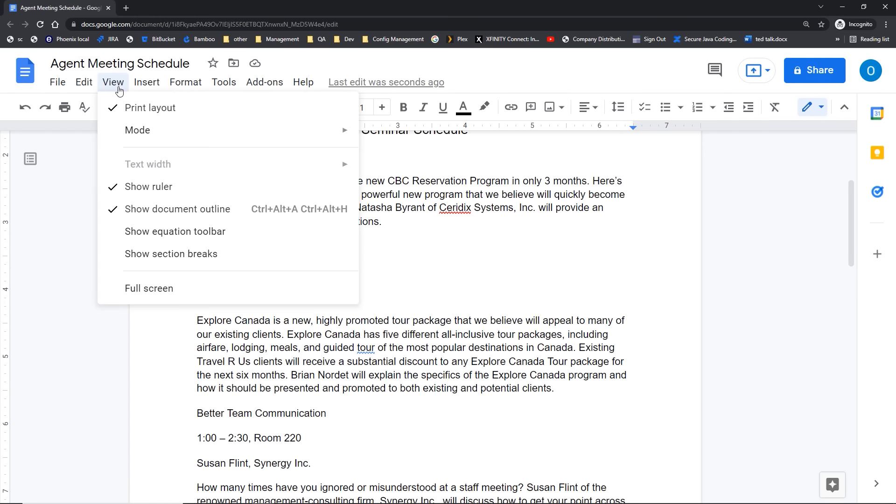
pyautogui.click(117, 187)
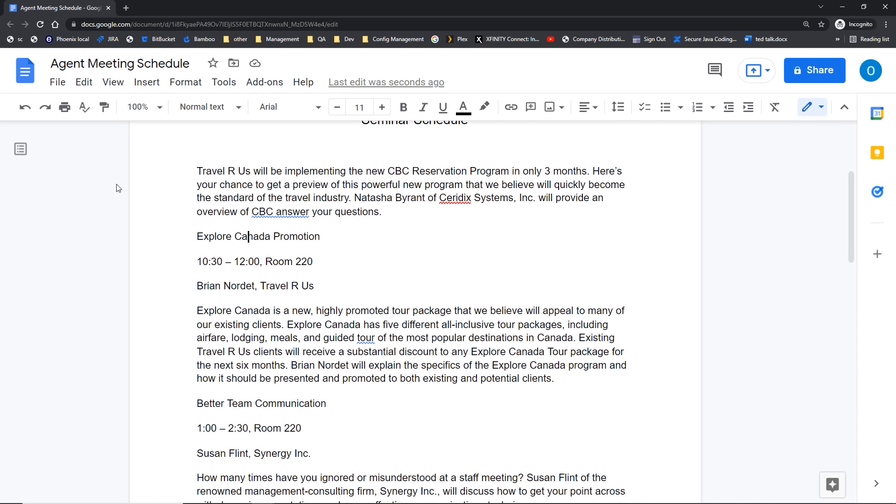
pyautogui.click(115, 86)
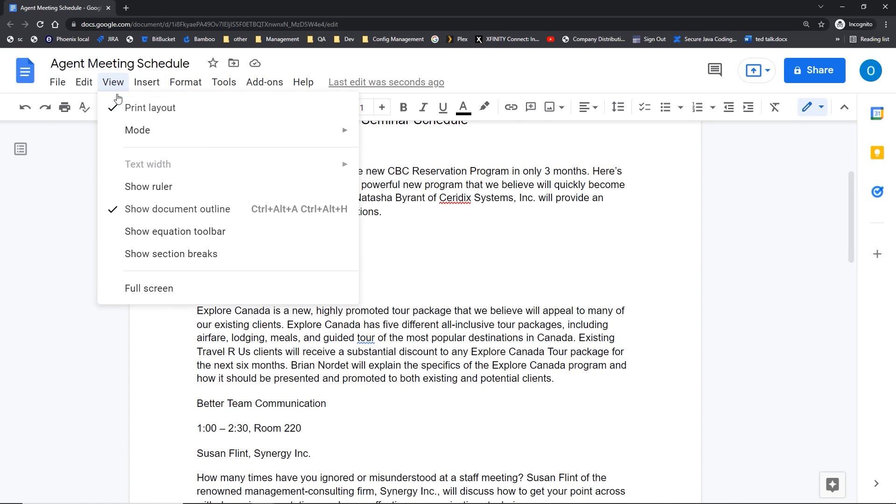
pyautogui.click(117, 189)
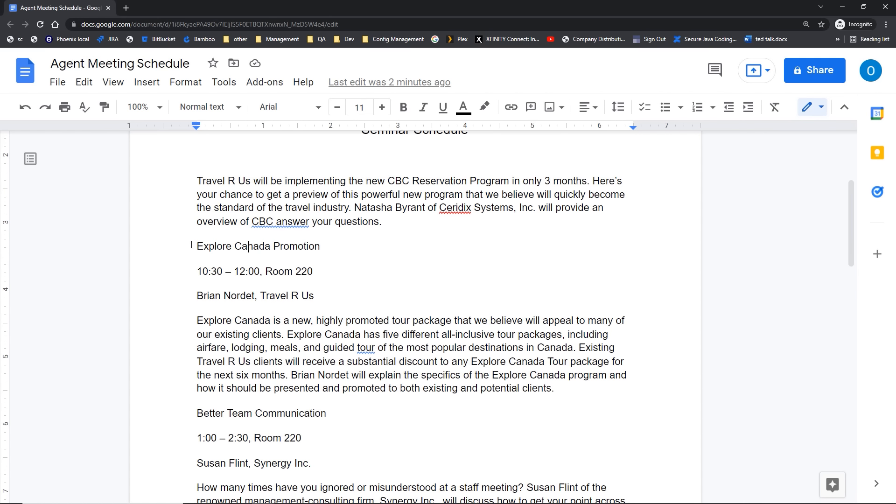
# Step: Select the Explore Canada Promotion lines and add a left tab stop near 1.5 inches
pyautogui.moveTo(192, 245); pyautogui.dragTo(325, 291)
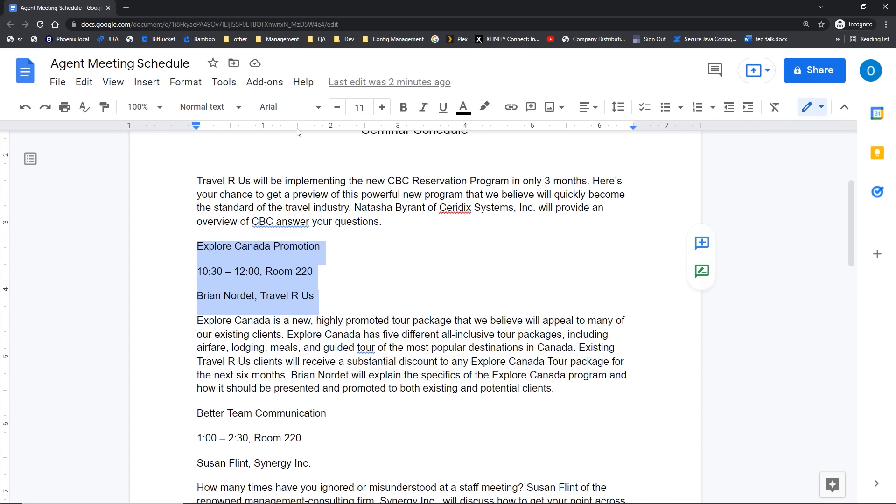
pyautogui.press('ctrl')
pyautogui.rightClick(299, 131)
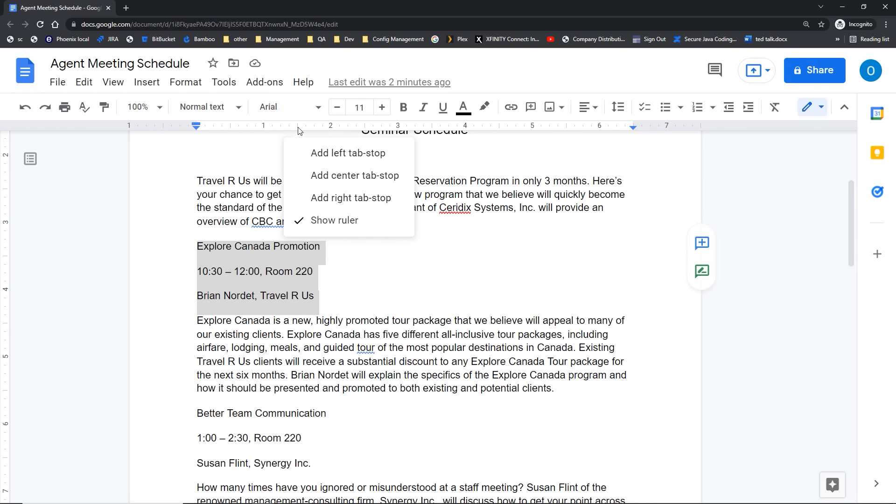
pyautogui.press('ctrl')
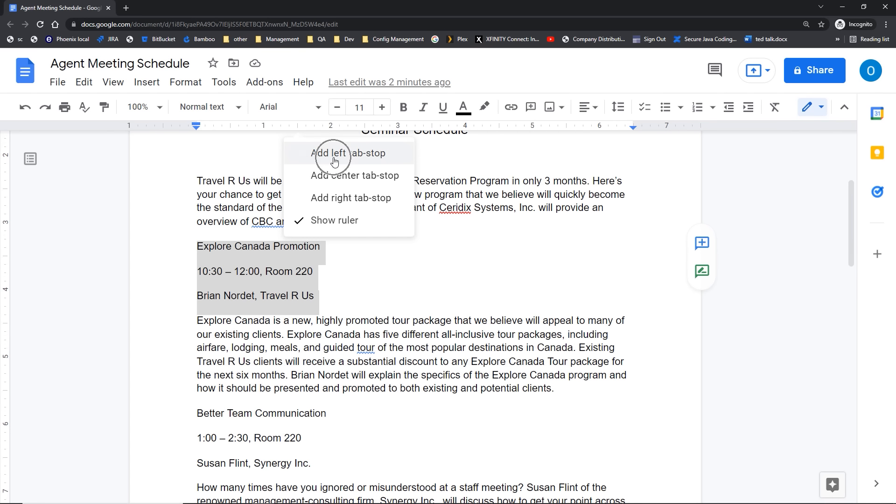
pyautogui.press('ctrl')
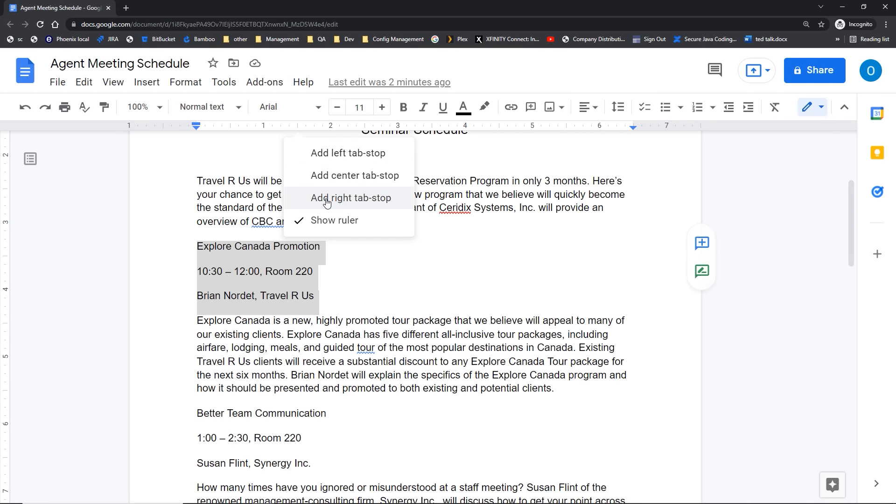
pyautogui.press('ctrl')
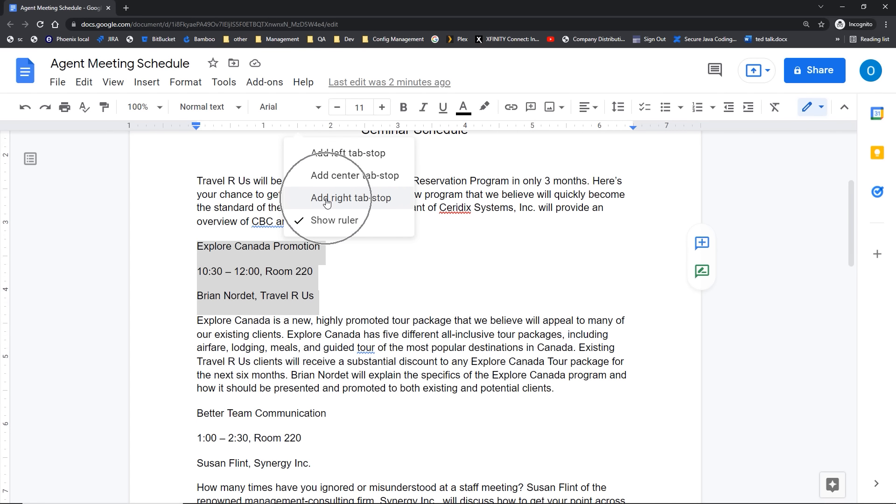
pyautogui.click(321, 160)
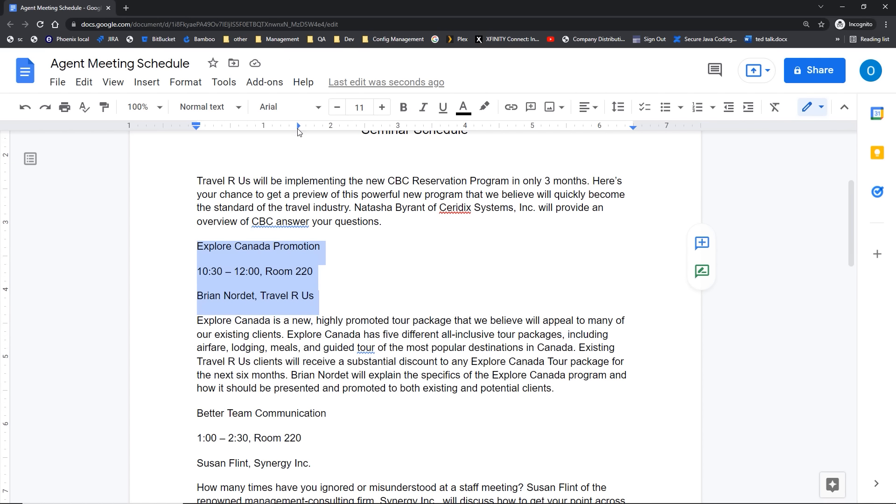
# Step: Increase the Explore Canada Promotion lines' indent by two half-inch steps with Ctrl+]
pyautogui.hotkey('ctrl', ']')
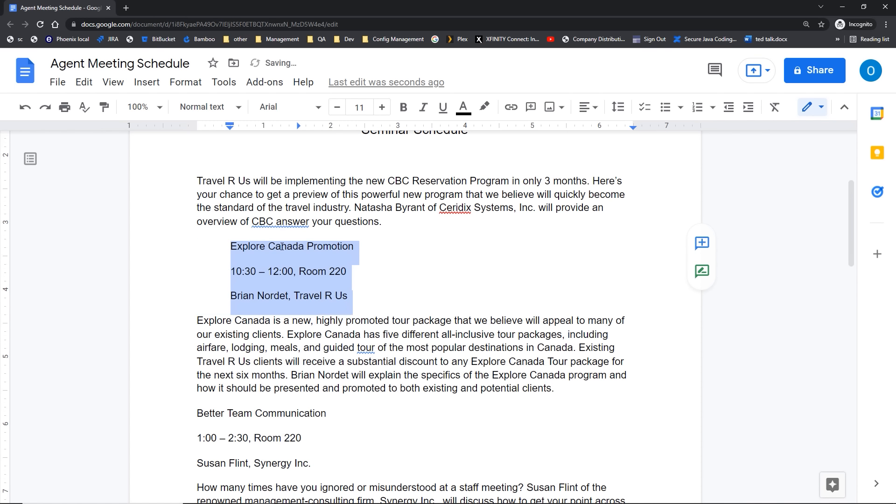
pyautogui.hotkey('ctrl', ']')
pyautogui.hotkey('ctrl', ']')
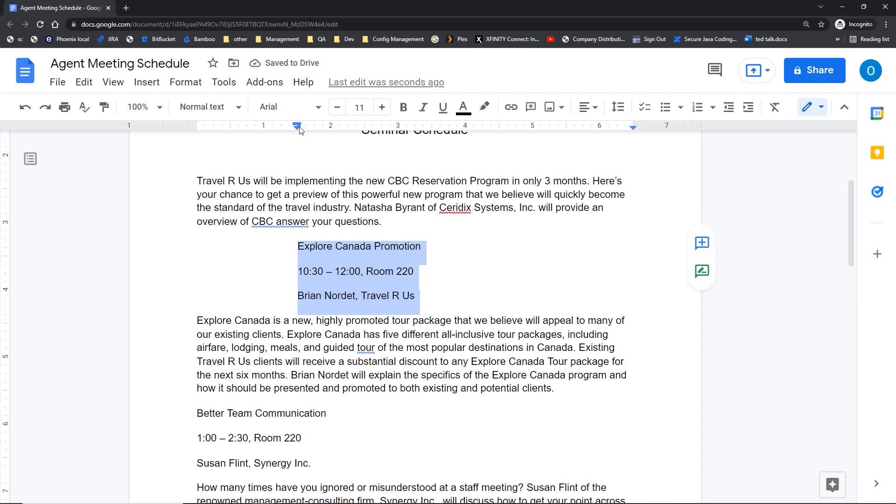
pyautogui.press('ctrl')
pyautogui.press('ctrl')
pyautogui.press('ctrl')
pyautogui.press('ctrl')
# Step: Select the Better Team Communication lines and add a center tab stop at 3 inches
pyautogui.scroll(-2, 278, 344)
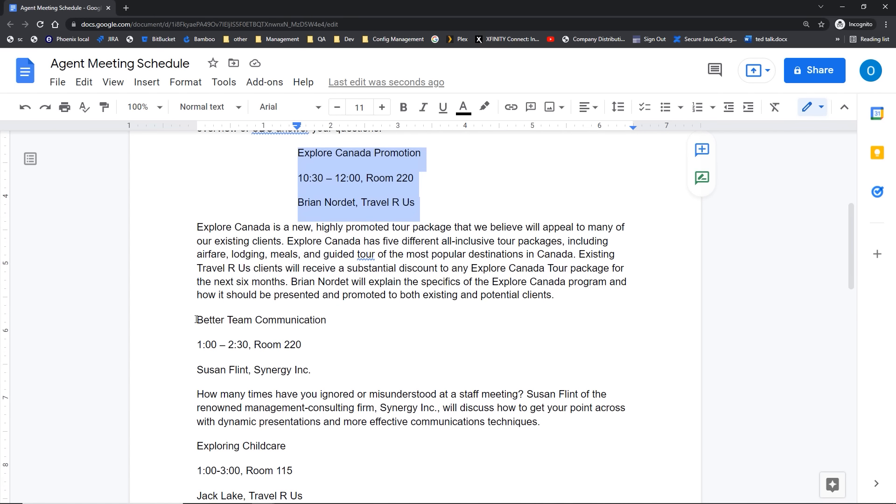
pyautogui.press('ctrl')
pyautogui.moveTo(196, 319); pyautogui.dragTo(318, 376)
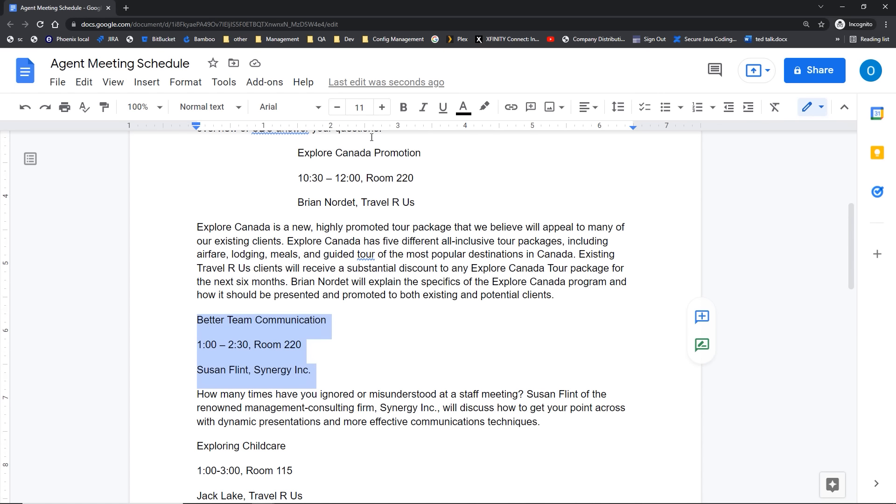
pyautogui.press('ctrl')
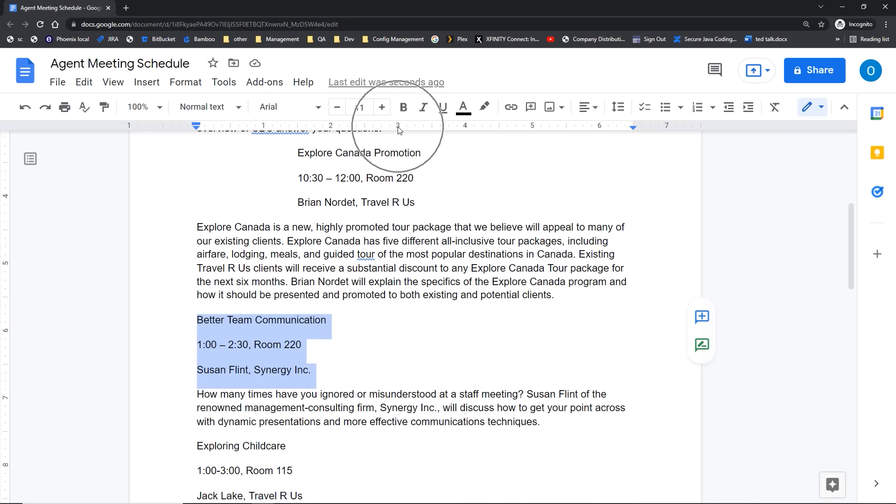
pyautogui.click(398, 126)
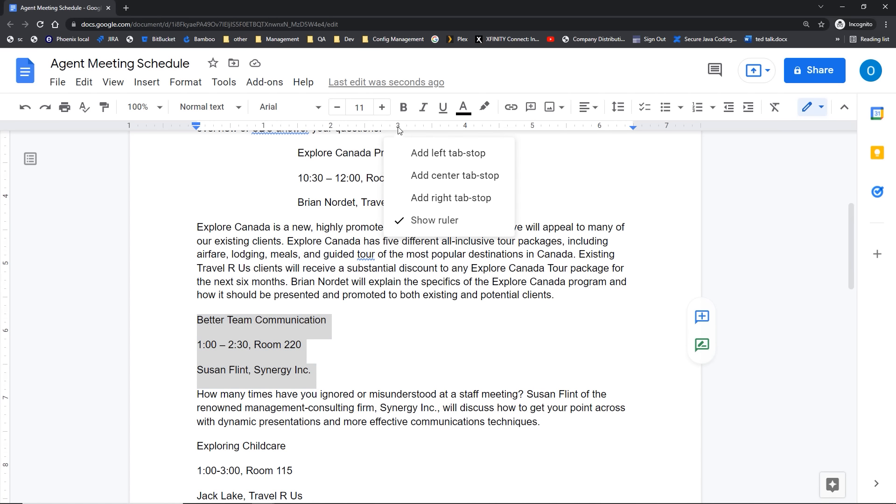
pyautogui.click(425, 181)
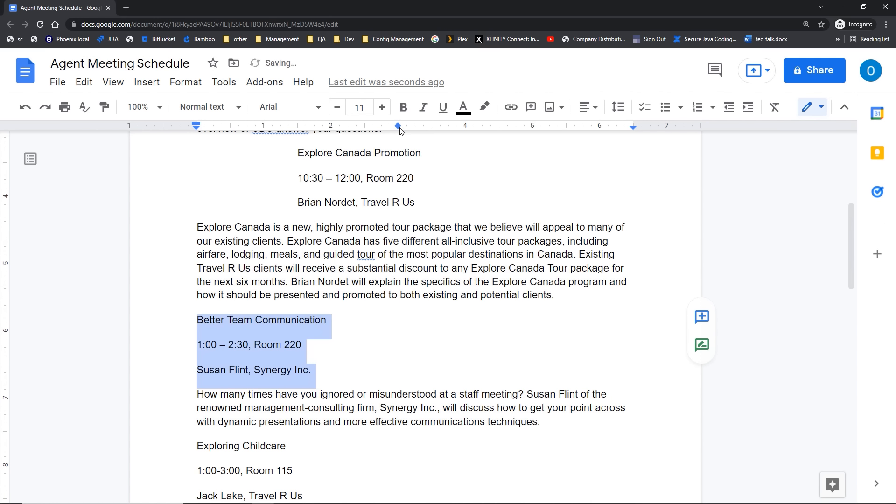
# Step: Indent the Better Team Communication lines to about 2.5 inches
pyautogui.press('ctrl')
pyautogui.press('ctrl')
pyautogui.hotkey('ctrl', ']')
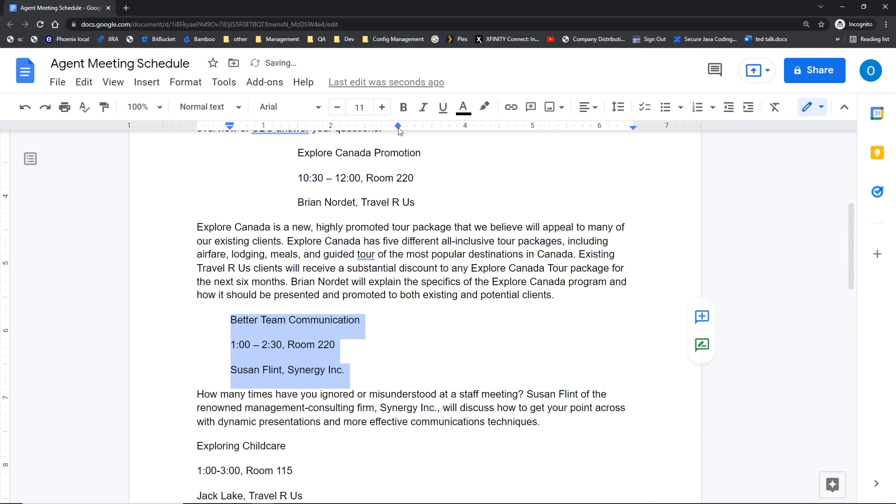
pyautogui.hotkey('ctrl', ']')
pyautogui.hotkey('ctrl', ']')
pyautogui.hotkey('ctrl', ']')
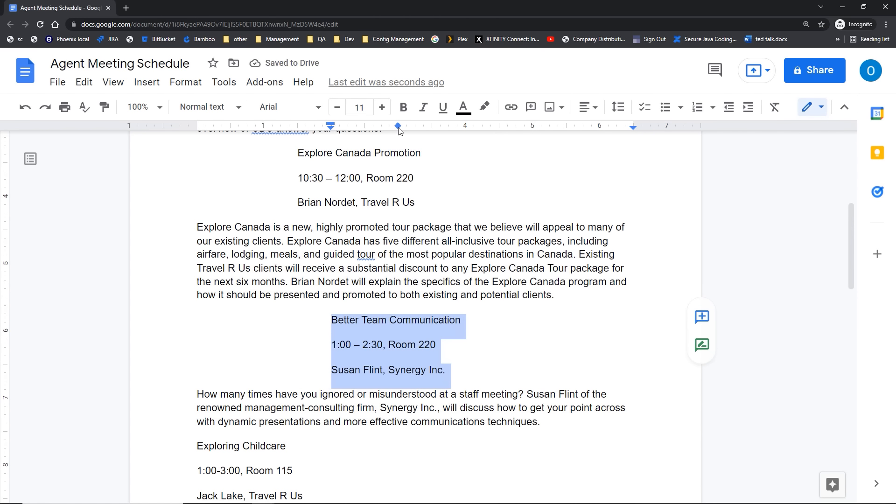
pyautogui.hotkey('ctrl', ']')
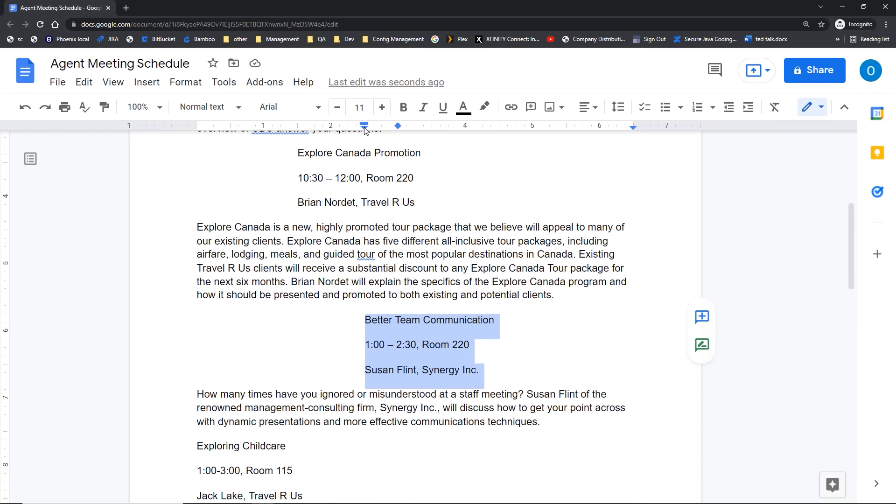
pyautogui.scroll(-5, 295, 317)
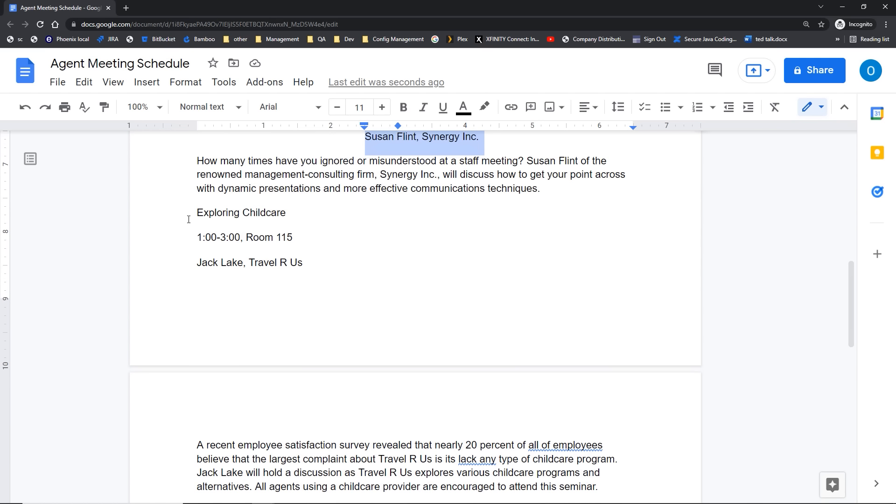
# Step: Give the Exploring Childcare lines a right tab stop at 5 inches and indent them further right
pyautogui.moveTo(196, 212); pyautogui.dragTo(317, 265)
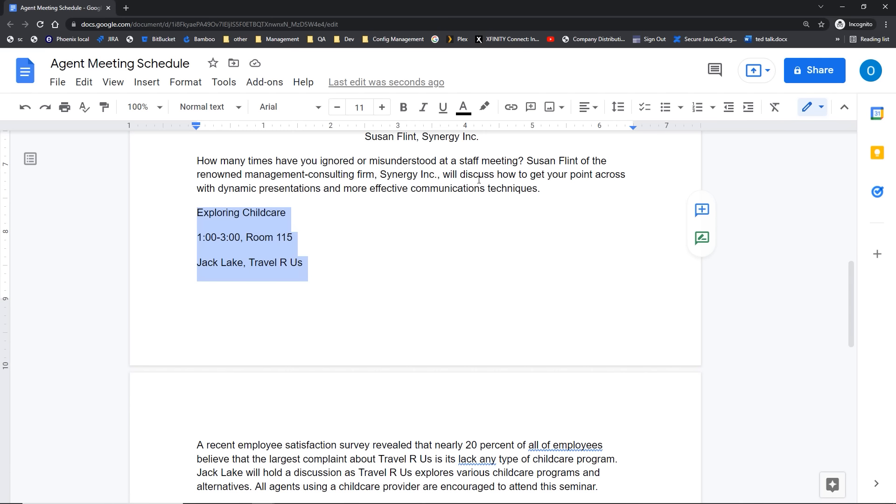
pyautogui.rightClick(534, 132)
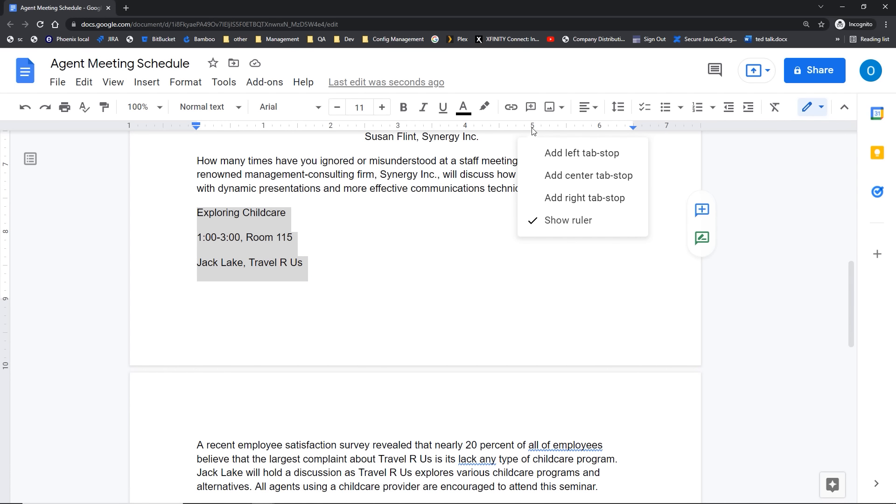
pyautogui.click(542, 197)
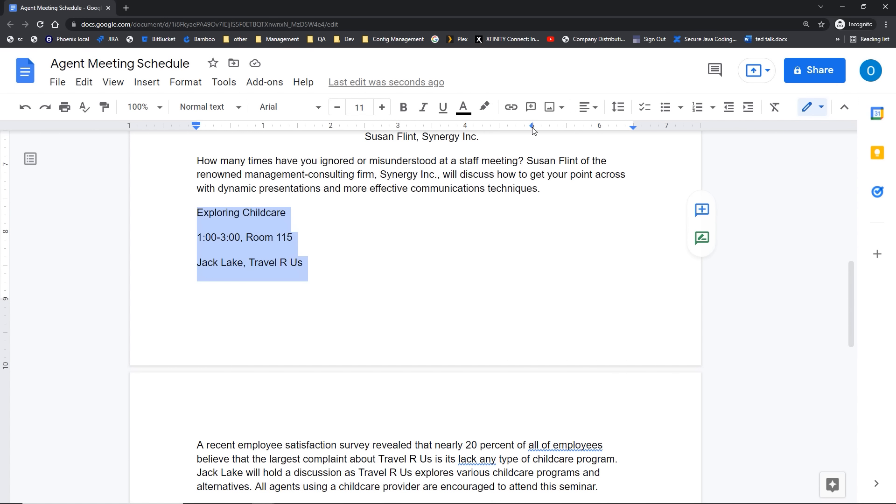
pyautogui.hotkey('ctrl', ']')
pyautogui.hotkey('ctrl', ']')
pyautogui.hotkey('ctrl', ']')
pyautogui.hotkey('ctrl', ']')
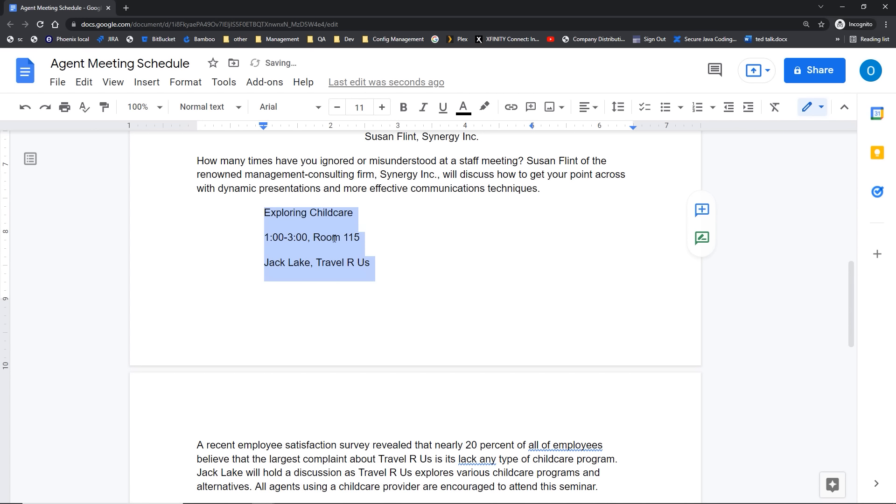
pyautogui.hotkey('ctrl', ']')
pyautogui.hotkey('ctrl', ']')
pyautogui.hotkey('ctrl', ']')
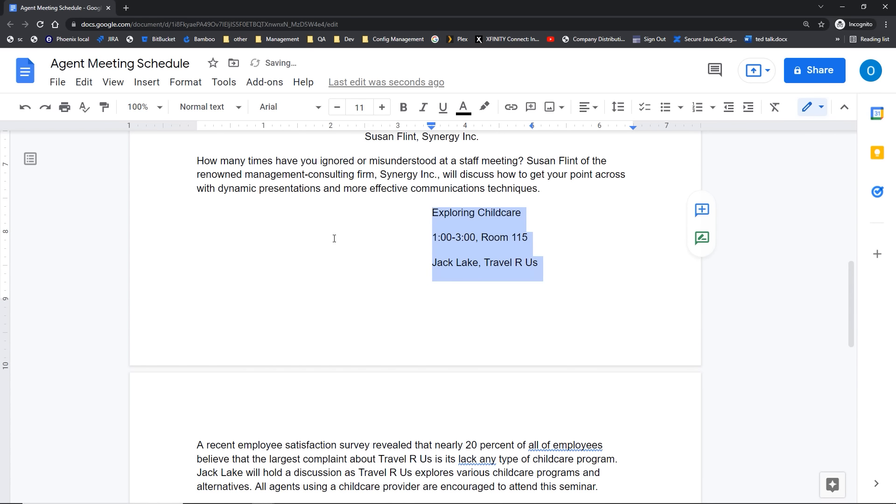
pyautogui.hotkey('ctrl', ']')
pyautogui.hotkey('ctrl', ']')
pyautogui.hotkey('ctrl', ']')
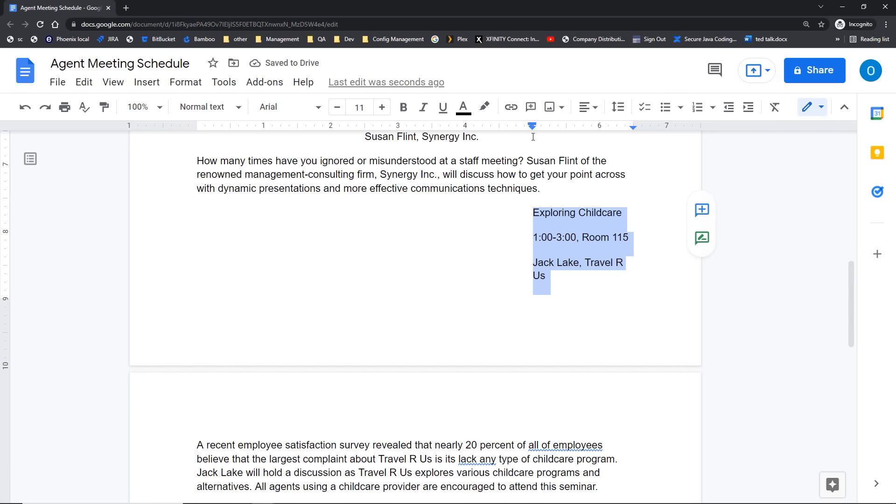
pyautogui.scroll(12, 516, 269)
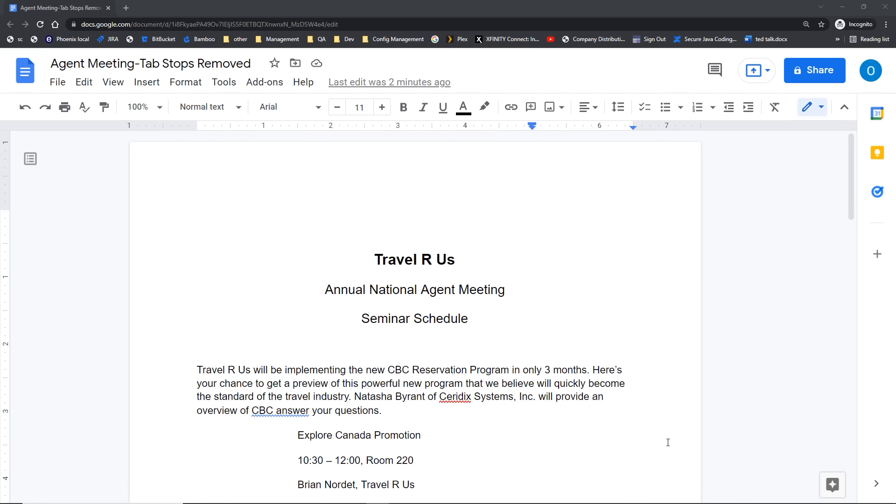
# Step: Set the zoom to 75% and select the Explore Canada Promotion lines
pyautogui.click(158, 109)
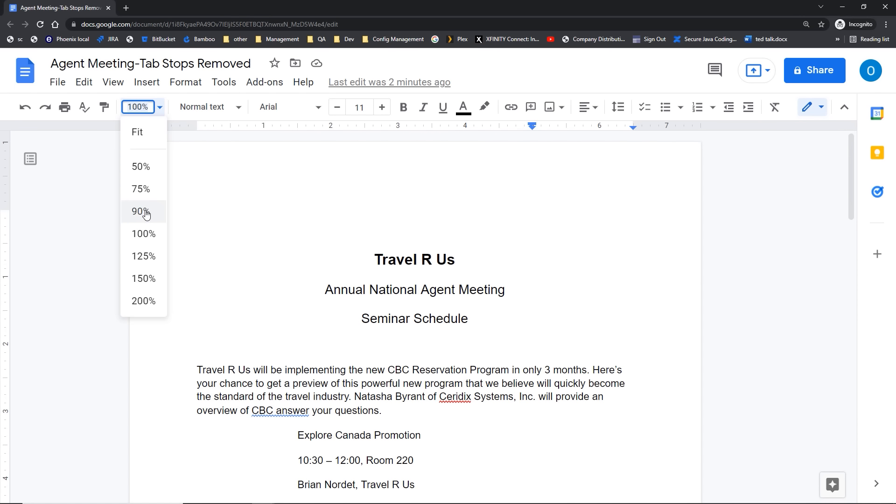
pyautogui.click(144, 194)
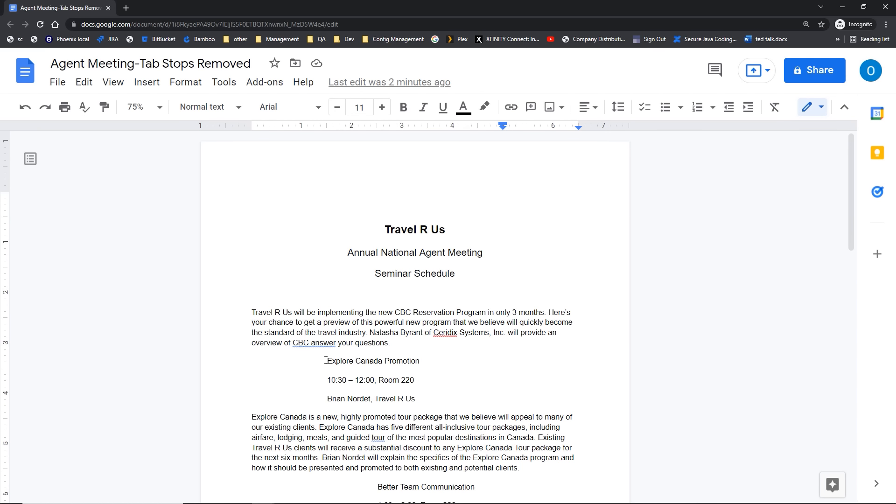
pyautogui.click(277, 125)
pyautogui.click(323, 360)
pyautogui.moveTo(327, 361); pyautogui.dragTo(416, 398)
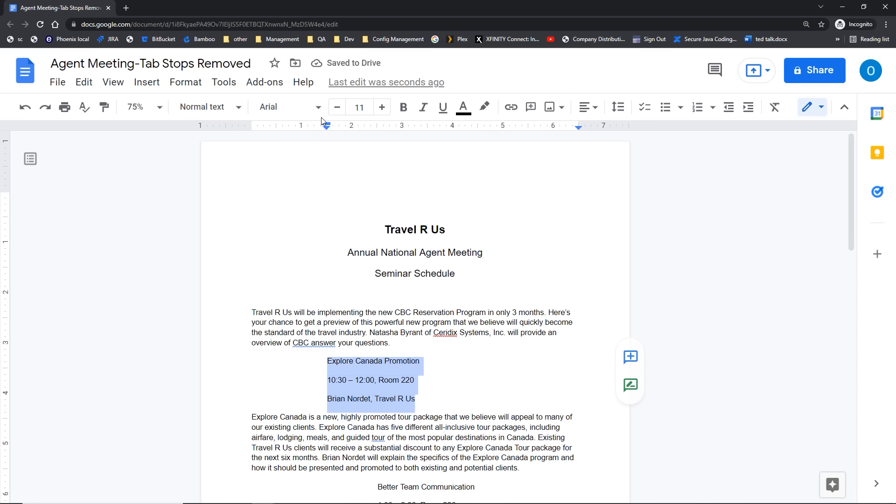
# Step: Drag the Explore Canada Promotion lines' indent markers back to the left margin
pyautogui.moveTo(327, 125); pyautogui.dragTo(255, 130)
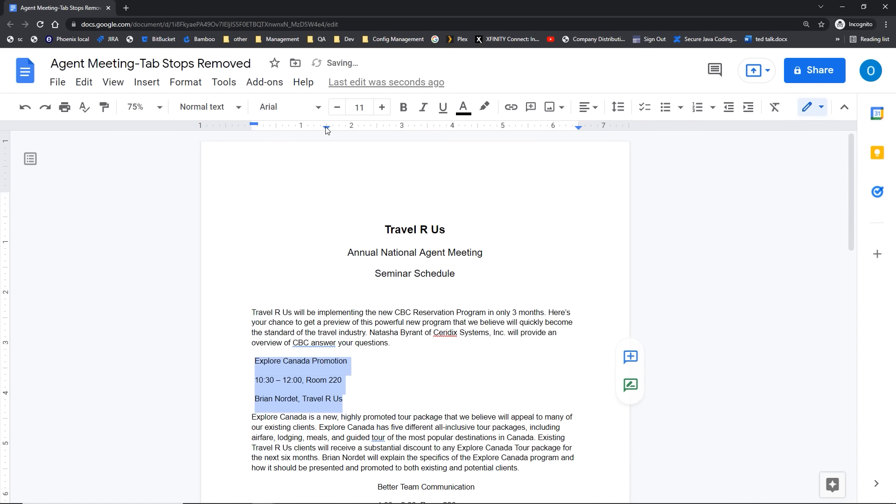
pyautogui.moveTo(327, 130)
pyautogui.mouseDown()
pyautogui.moveTo(266, 131)
pyautogui.moveTo(249, 148)
pyautogui.mouseUp()
pyautogui.moveTo(177, 124); pyautogui.dragTo(248, 125)
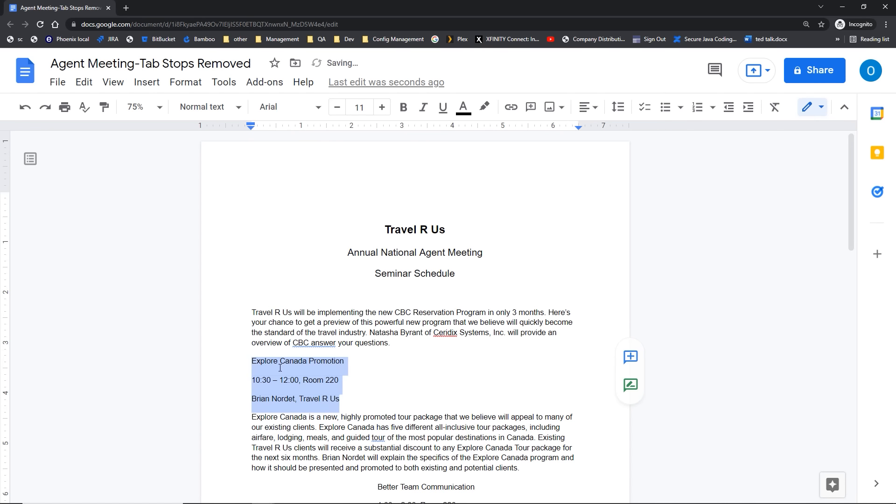
# Step: Move the Better Team Communication lines' indent back to the left margin
pyautogui.scroll(-1, 278, 337)
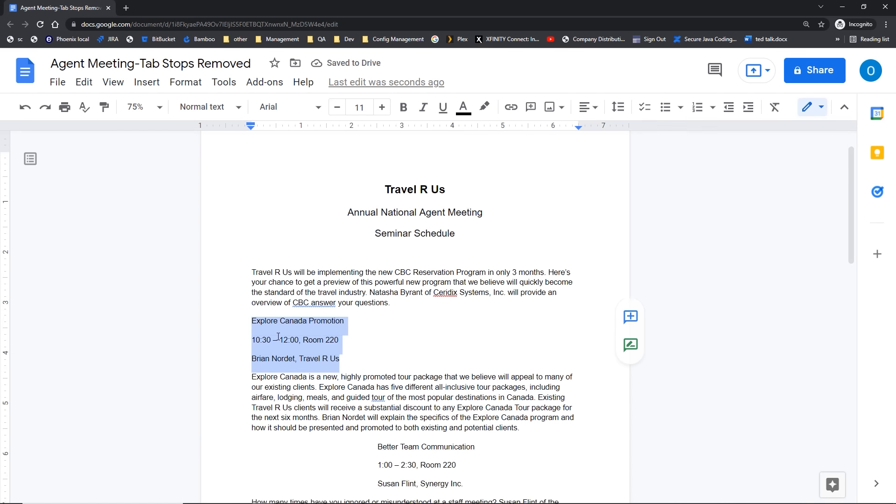
pyautogui.scroll(-2, 278, 336)
pyautogui.moveTo(377, 347)
pyautogui.mouseDown()
pyautogui.moveTo(472, 377)
pyautogui.moveTo(467, 390)
pyautogui.mouseUp()
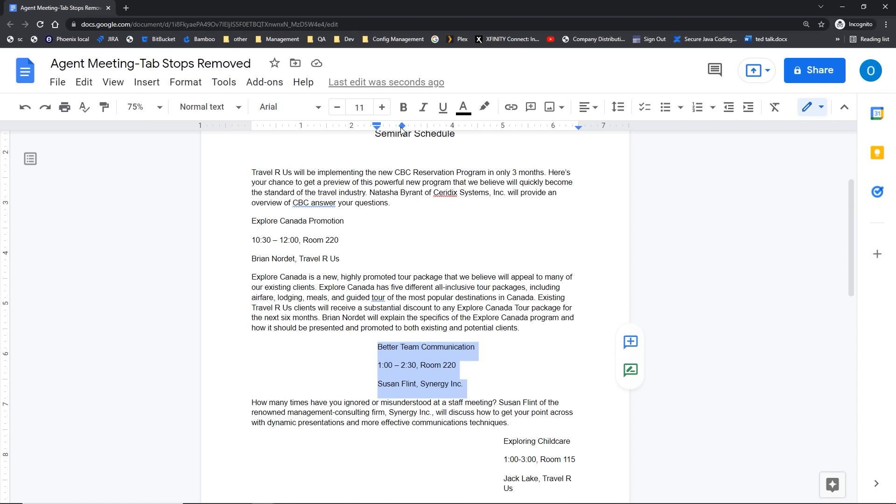
pyautogui.moveTo(401, 127); pyautogui.dragTo(377, 127)
pyautogui.click(376, 125)
pyautogui.moveTo(377, 123); pyautogui.dragTo(252, 138)
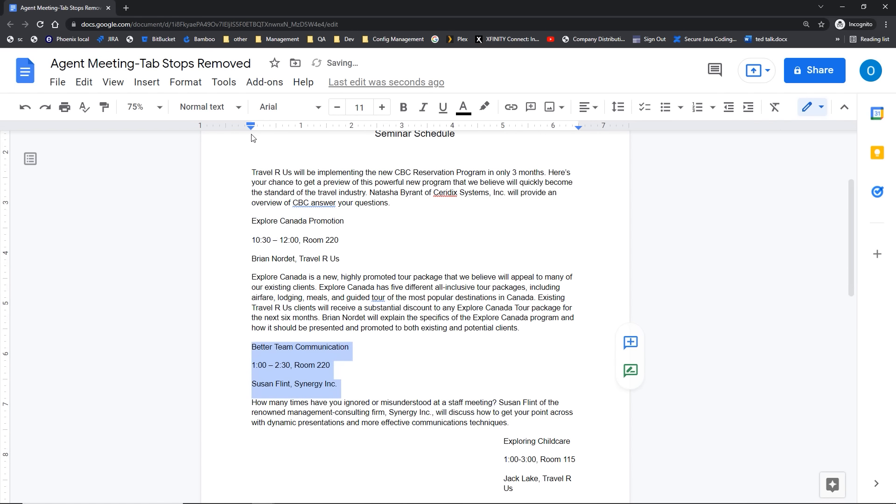
pyautogui.scroll(-3, 306, 238)
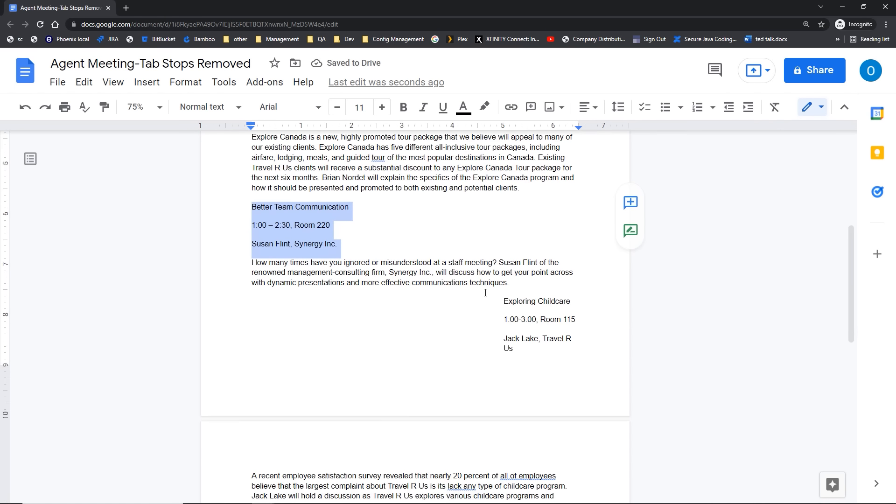
# Step: Select the Exploring Childcare lines and drag their indent markers left to the margin
pyautogui.moveTo(490, 299); pyautogui.dragTo(545, 357)
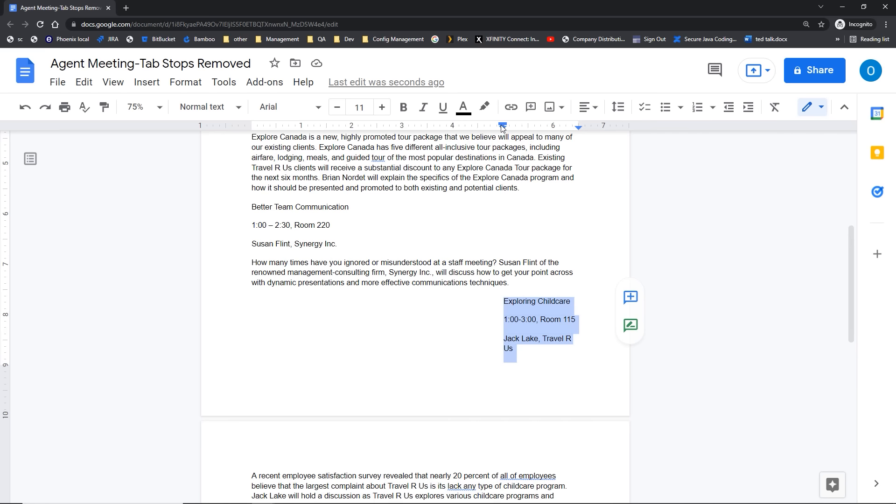
pyautogui.moveTo(501, 123)
pyautogui.mouseDown()
pyautogui.moveTo(480, 126)
pyautogui.moveTo(471, 222)
pyautogui.mouseUp()
pyautogui.moveTo(503, 129); pyautogui.dragTo(253, 138)
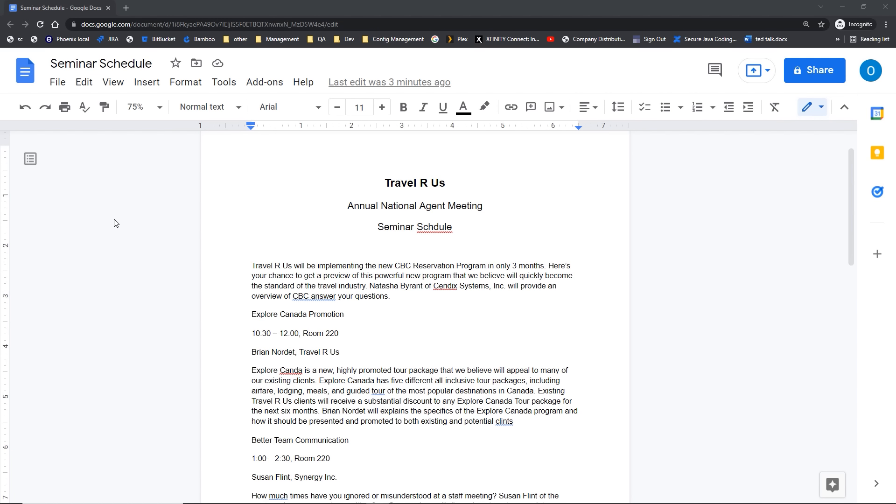
# Step: Correct the heading word 'Schdule' to 'Schedule'
pyautogui.click(450, 231)
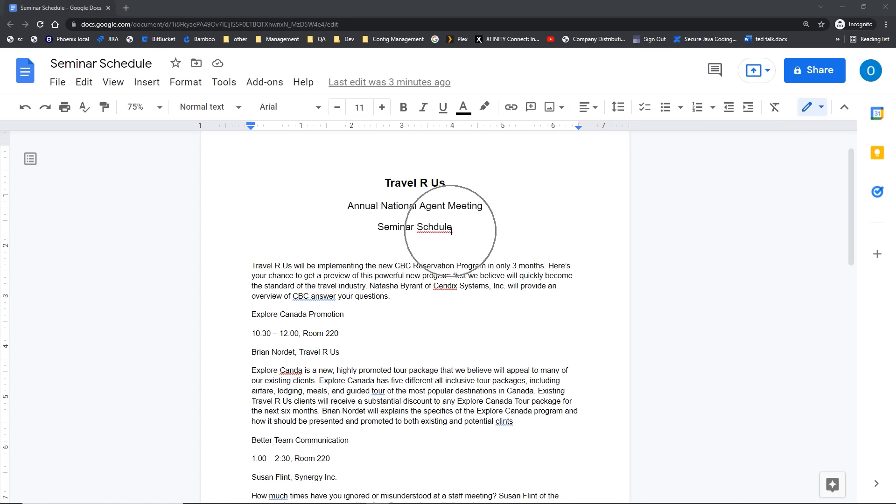
pyautogui.click(324, 301)
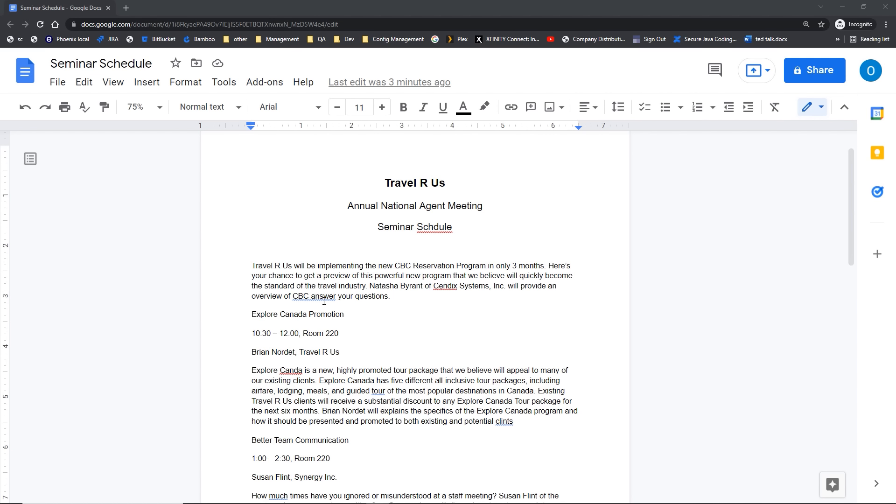
pyautogui.click(429, 230)
pyautogui.rightClick(429, 229)
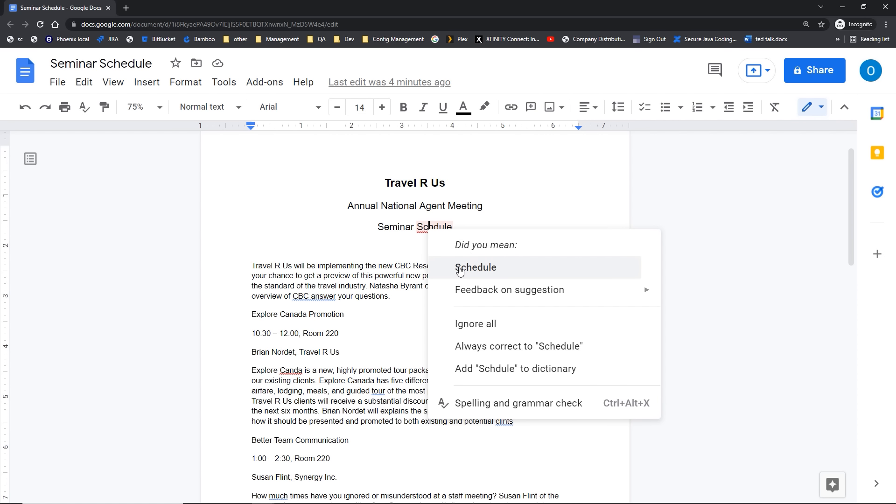
pyautogui.moveTo(469, 294)
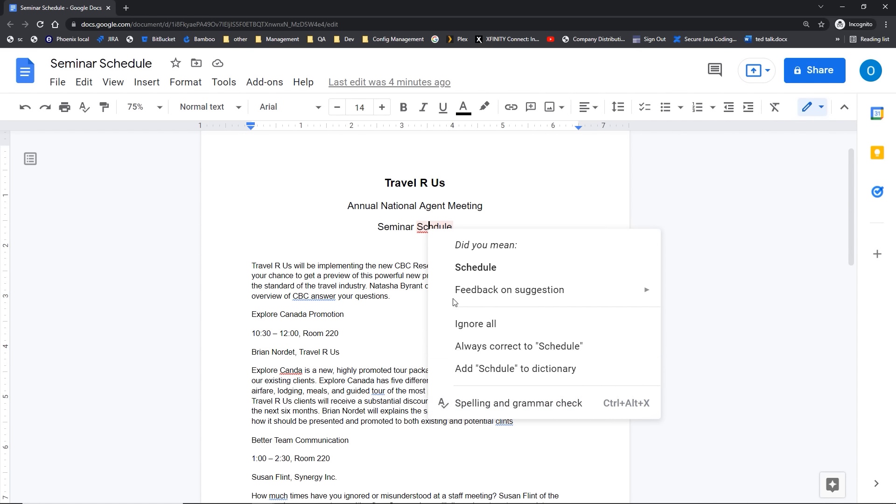
pyautogui.click(457, 277)
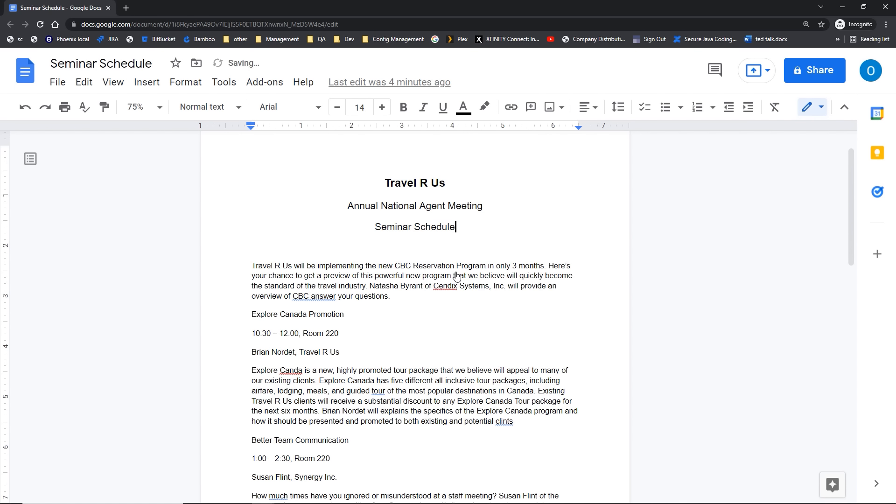
# Step: Apply the suggested fix changing 'CBC answer' to 'CBC to answer'
pyautogui.click(313, 297)
pyautogui.rightClick(312, 297)
pyautogui.press('Escape')
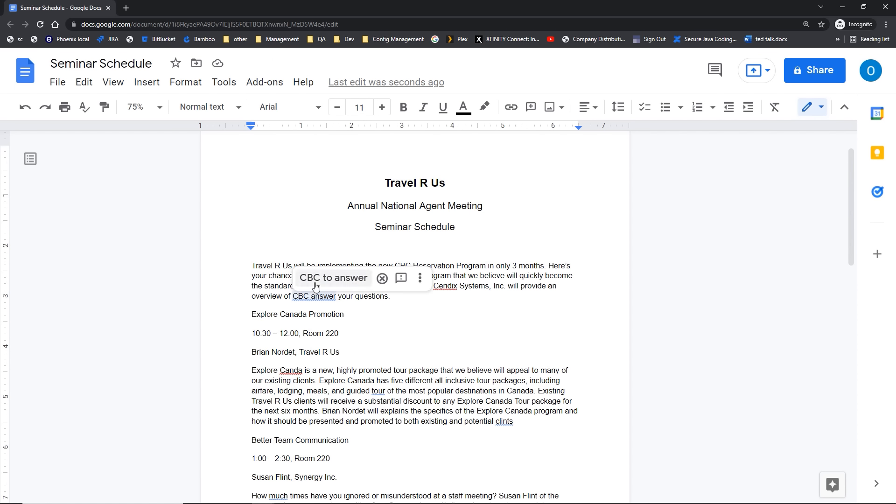
pyautogui.click(315, 279)
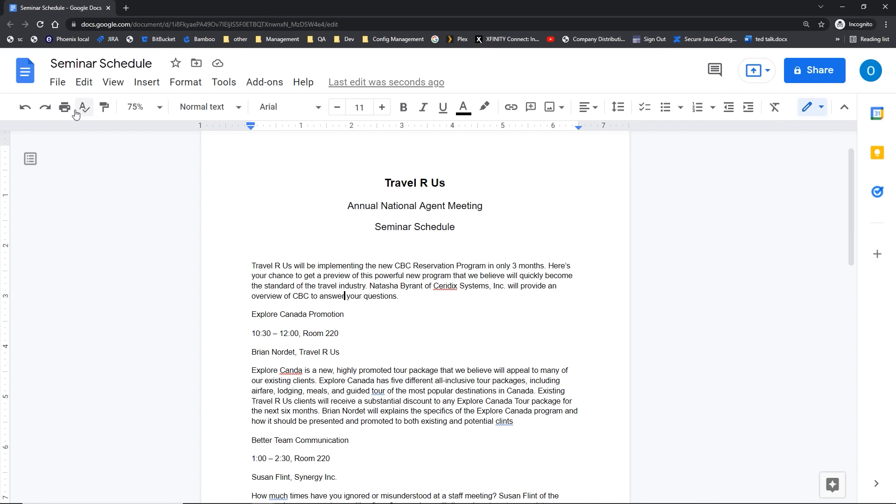
# Step: Run Tools > Spelling and grammar check, which first flags 'Canda' with 'Canada' suggested
pyautogui.press('ctrl')
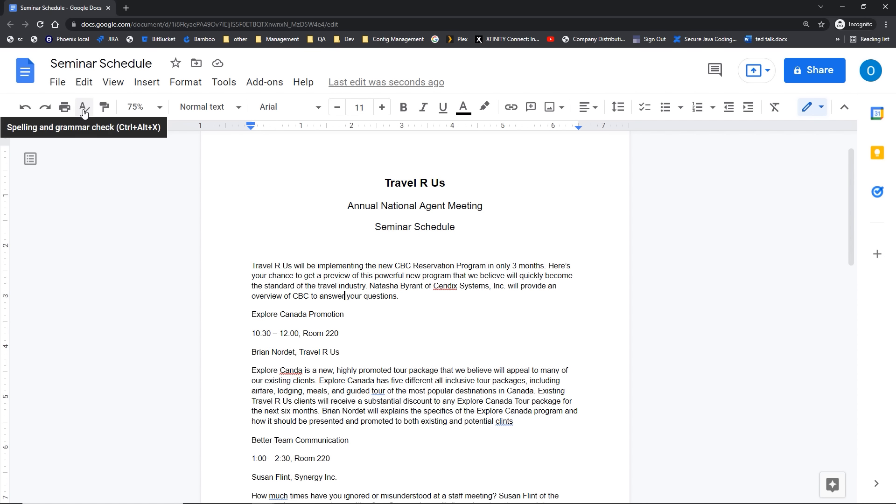
pyautogui.click(84, 112)
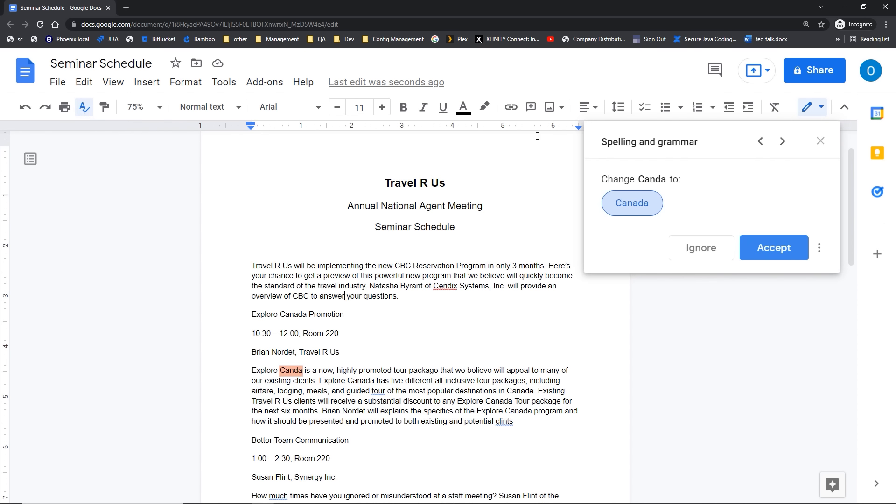
pyautogui.click(820, 143)
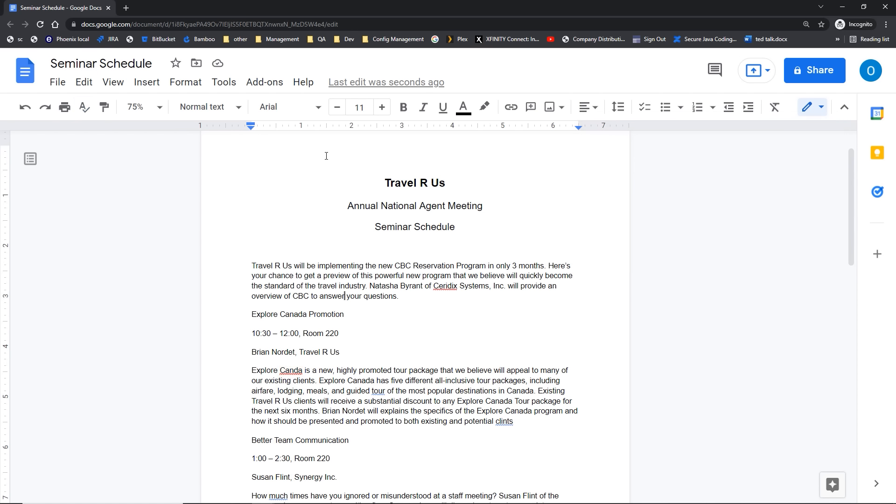
pyautogui.click(228, 89)
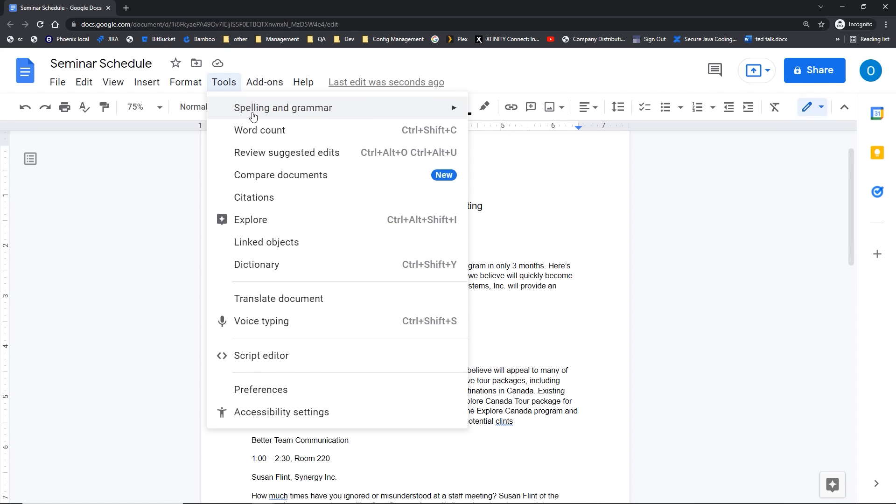
pyautogui.moveTo(252, 114)
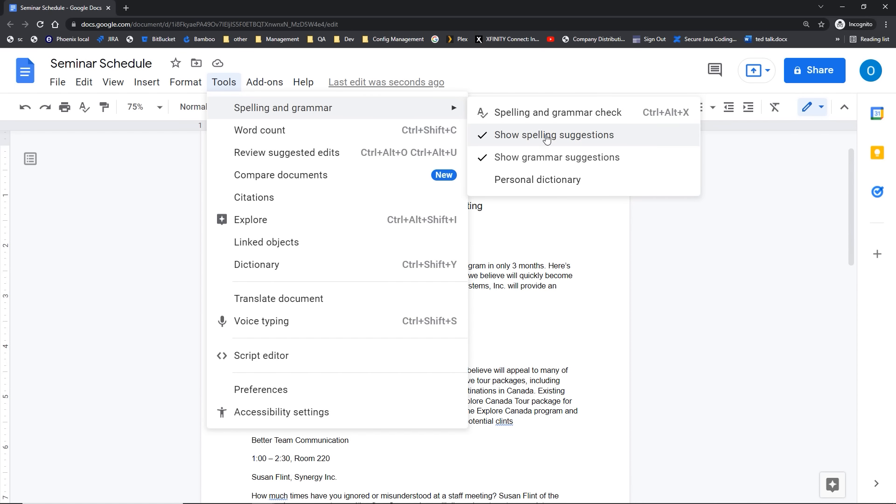
pyautogui.press('ctrl')
pyautogui.press('ctrl')
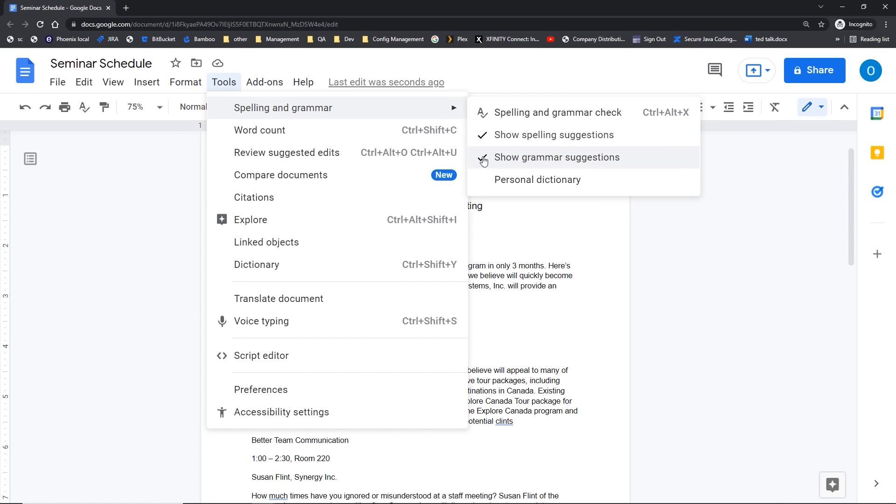
pyautogui.click(503, 114)
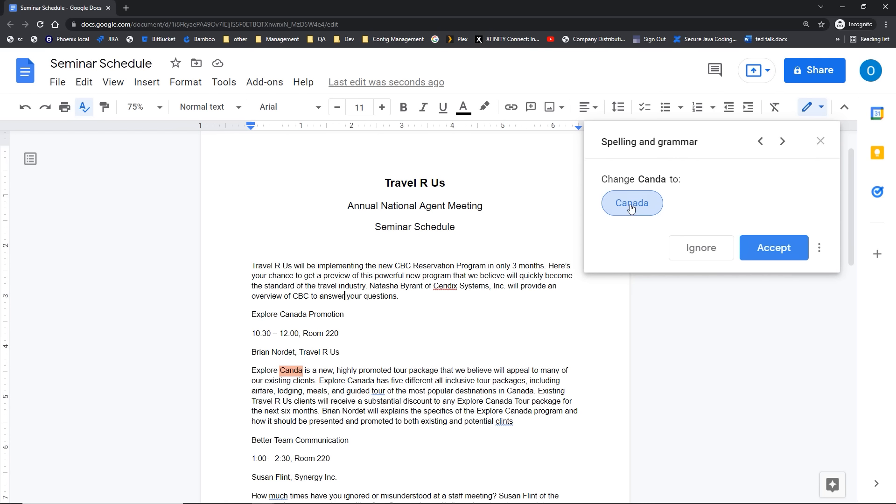
# Step: Accept corrections to Canada, tours, clients, many and discuss
pyautogui.click(787, 255)
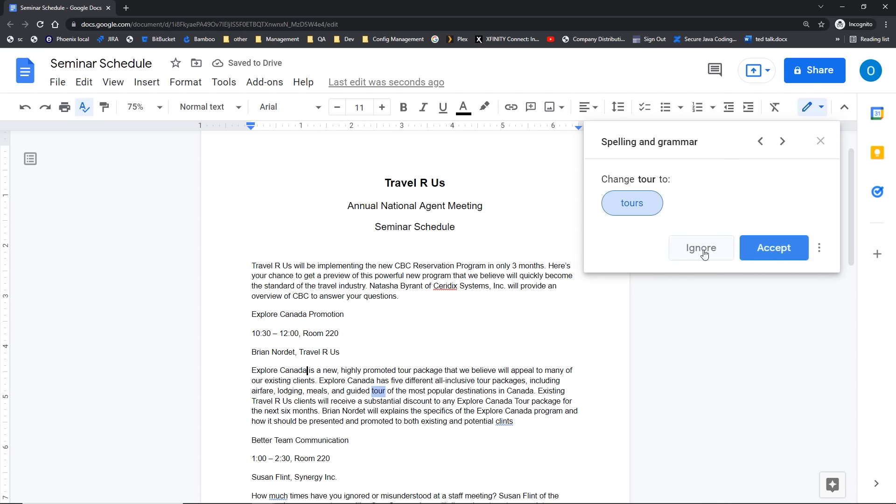
pyautogui.click(654, 212)
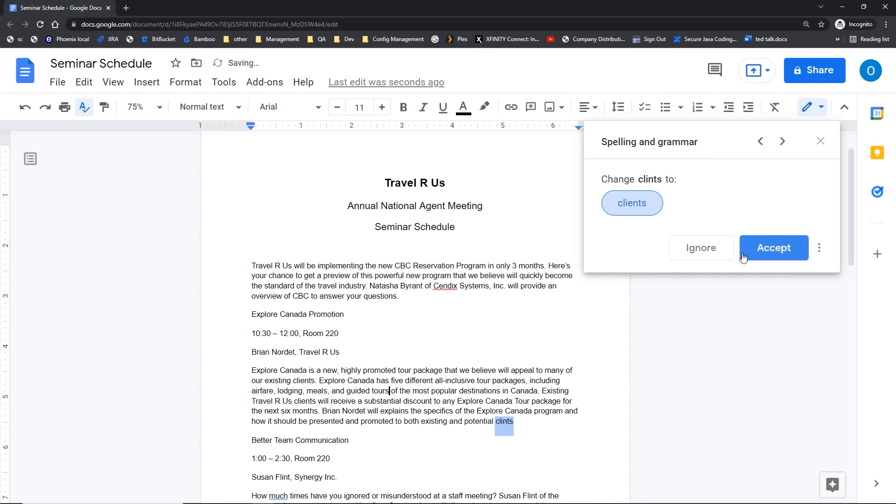
pyautogui.click(762, 255)
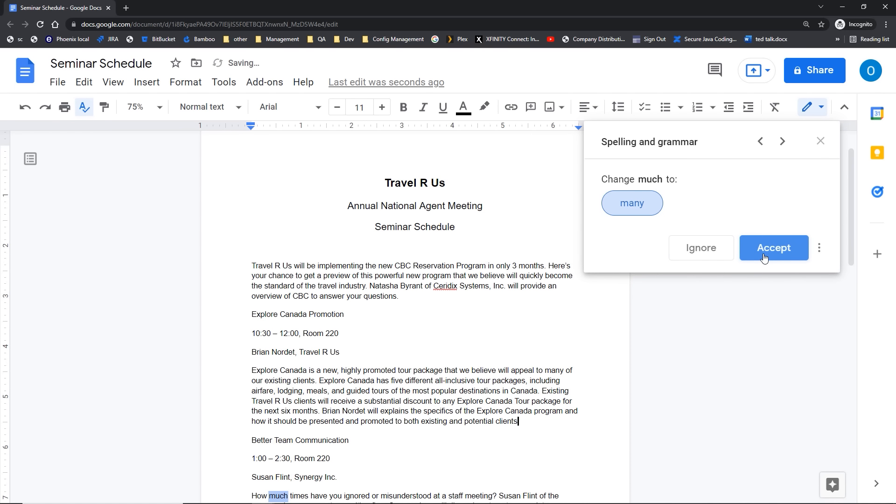
pyautogui.click(764, 257)
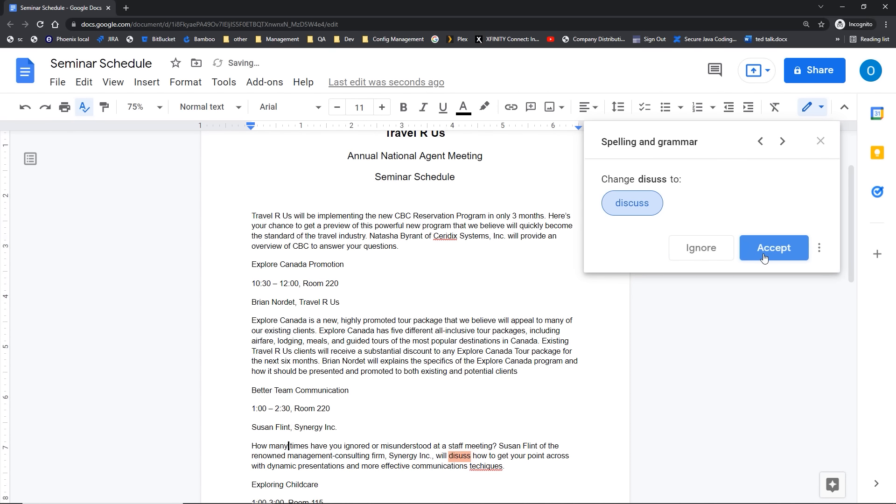
pyautogui.click(764, 257)
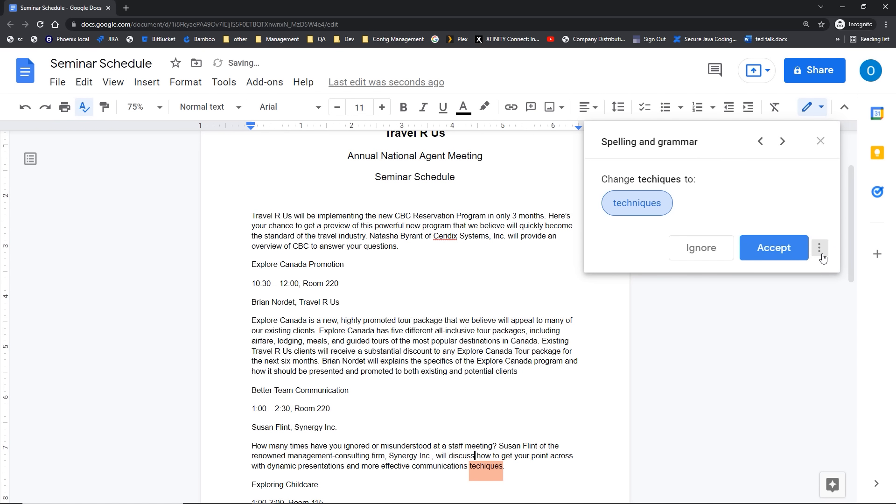
# Step: Accept techniques, all employees and lack of any, ignore Ceridix, and close the review
pyautogui.click(820, 249)
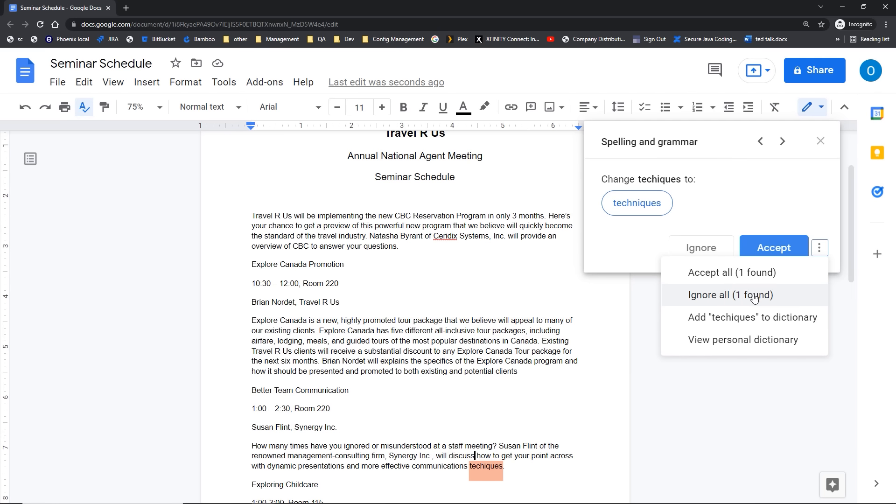
pyautogui.click(754, 324)
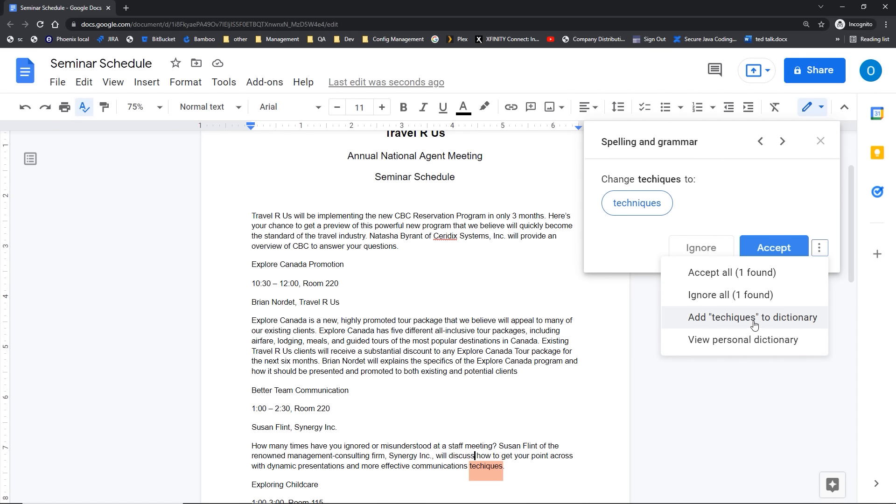
pyautogui.click(769, 249)
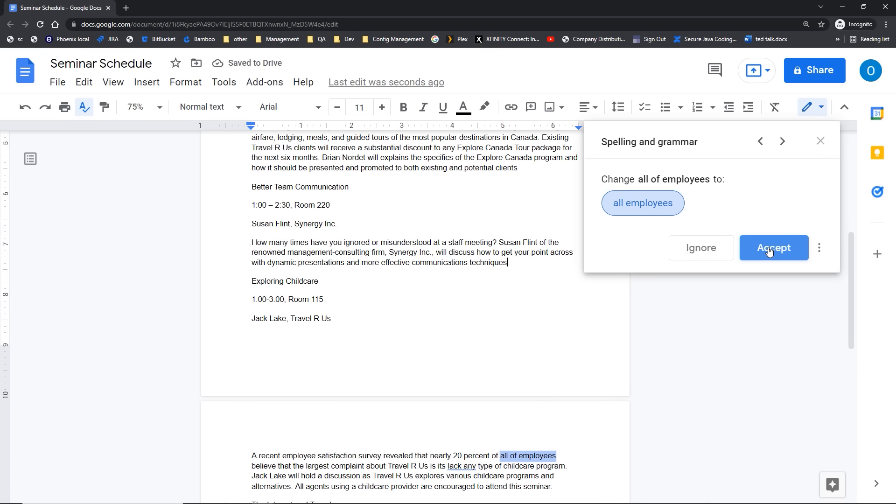
pyautogui.click(770, 251)
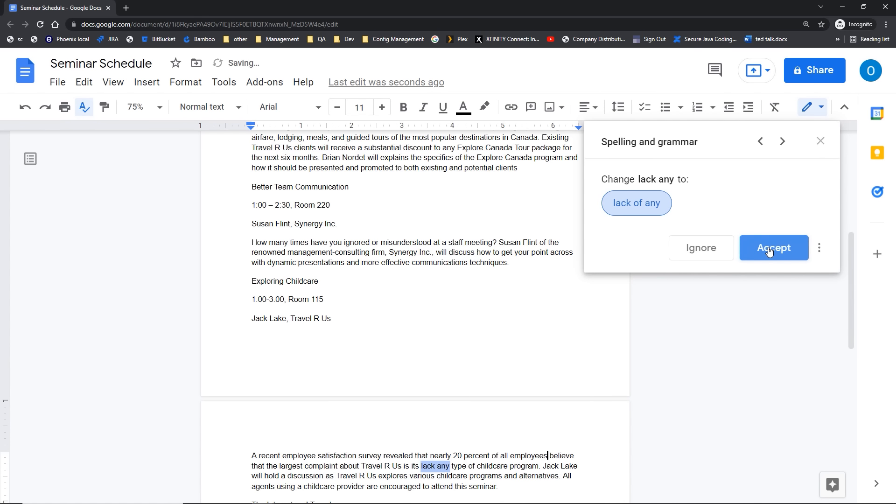
pyautogui.click(769, 251)
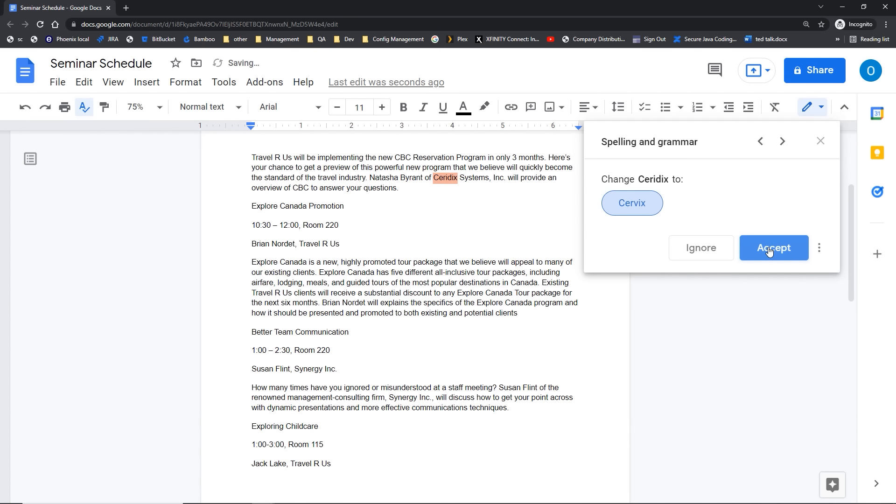
pyautogui.click(450, 181)
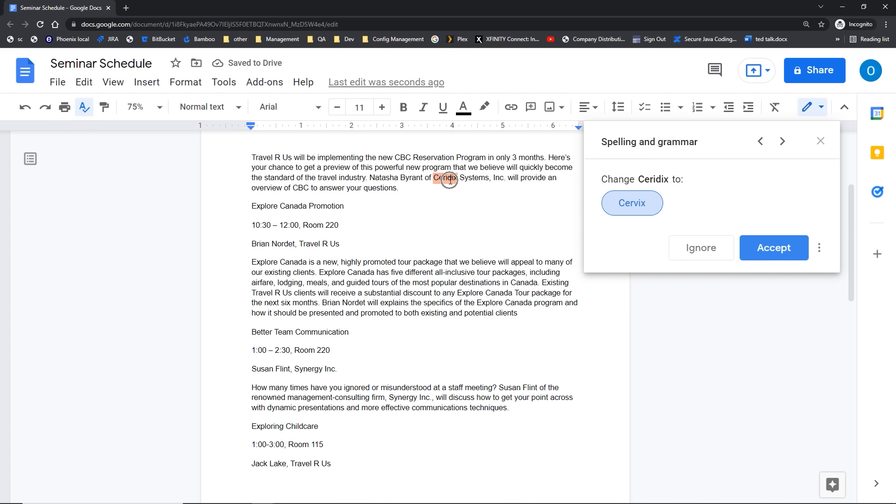
pyautogui.click(700, 255)
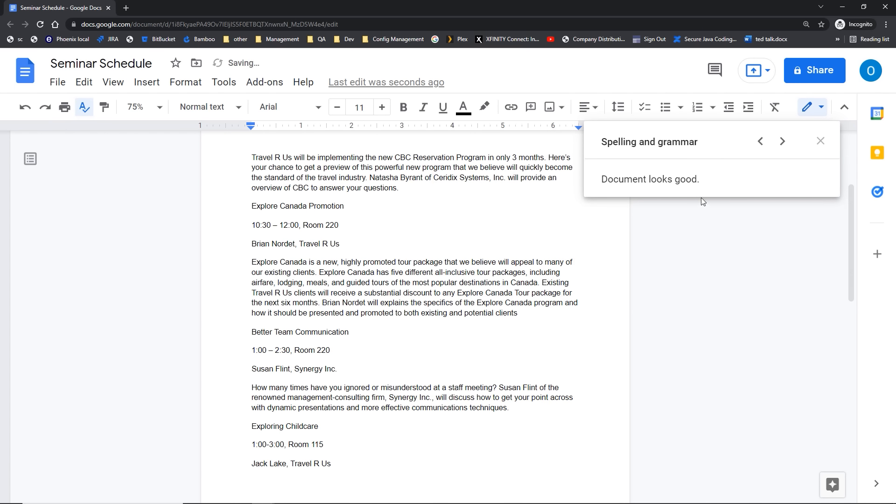
pyautogui.click(820, 143)
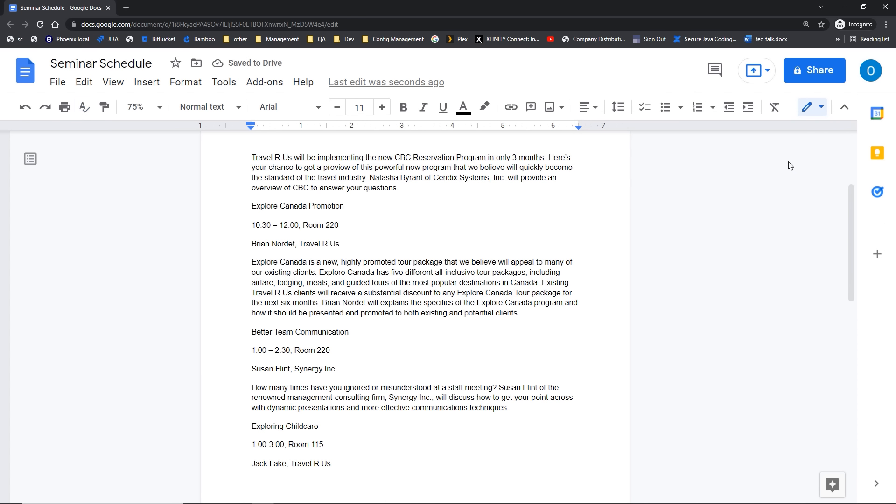
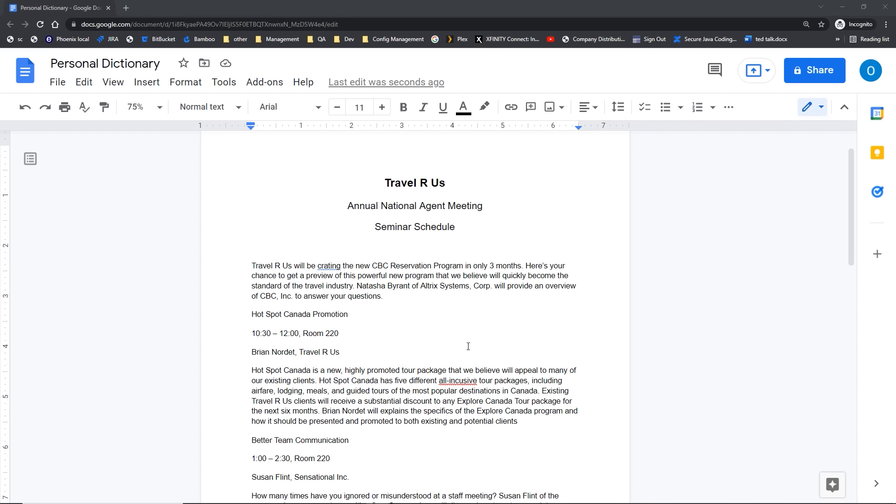
# Step: Look up the dictionary definition of 'powerful', then close it and clear the selection
pyautogui.doubleClick(364, 277)
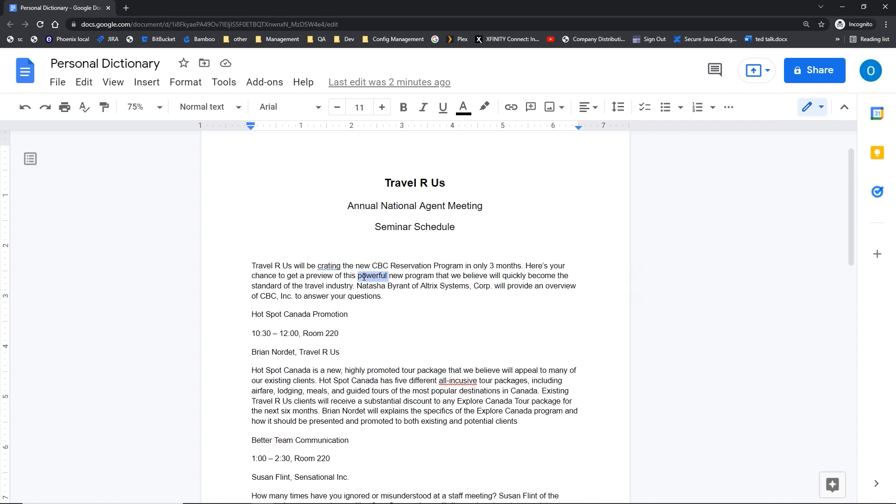
pyautogui.rightClick(364, 277)
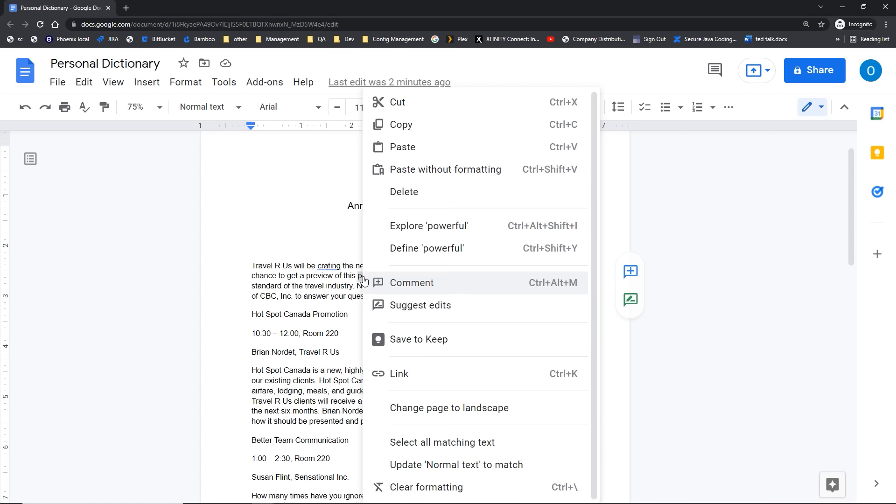
pyautogui.click(419, 249)
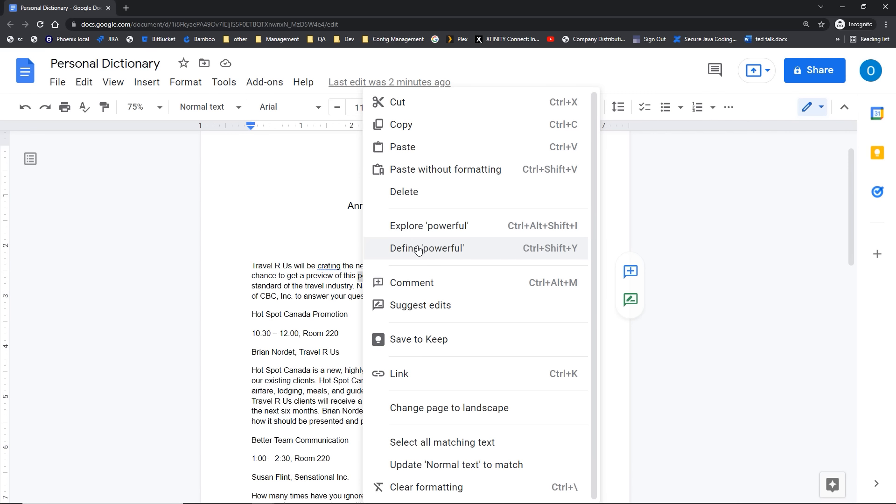
pyautogui.click(419, 249)
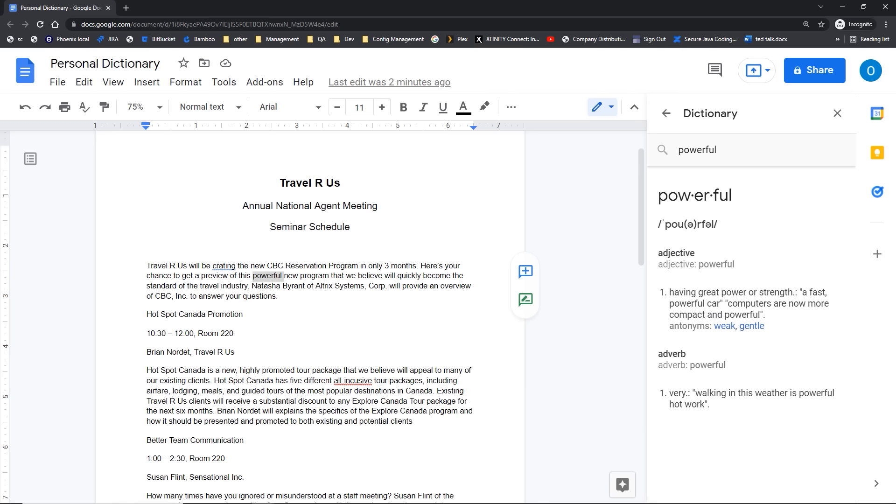
pyautogui.click(838, 114)
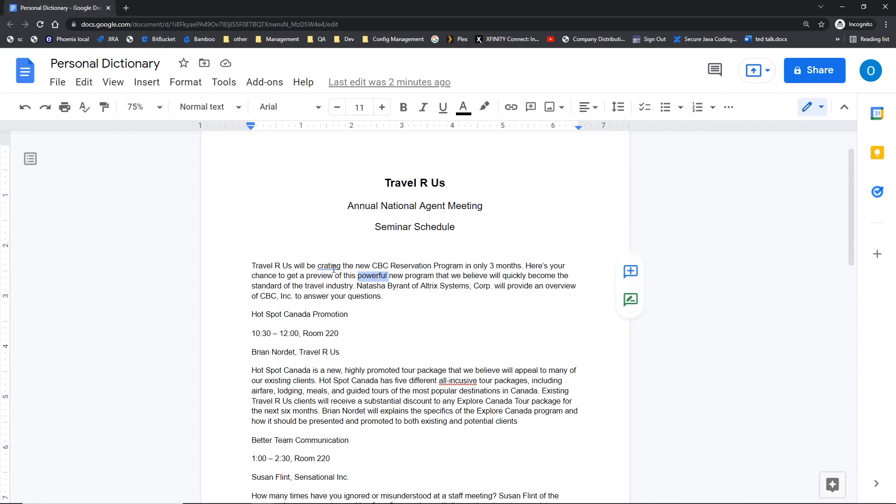
pyautogui.click(311, 287)
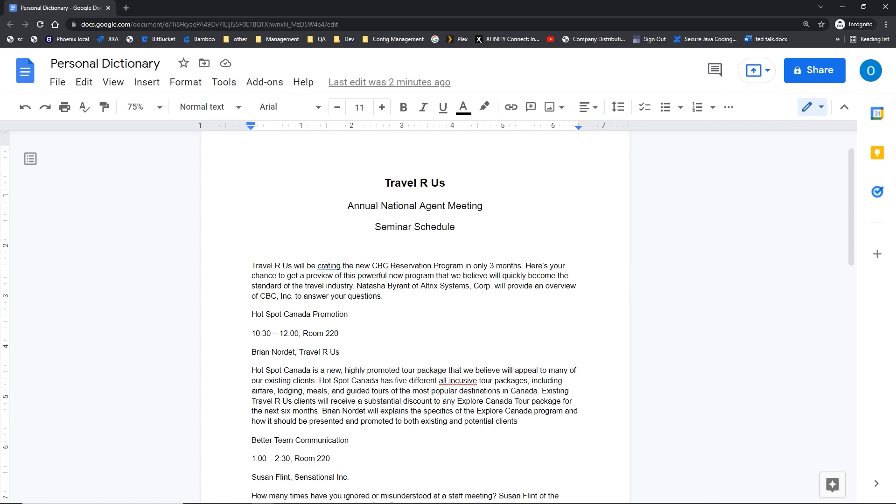
# Step: Launch the full spelling and grammar check from the suggestion for 'crating'
pyautogui.click(325, 265)
pyautogui.click(324, 267)
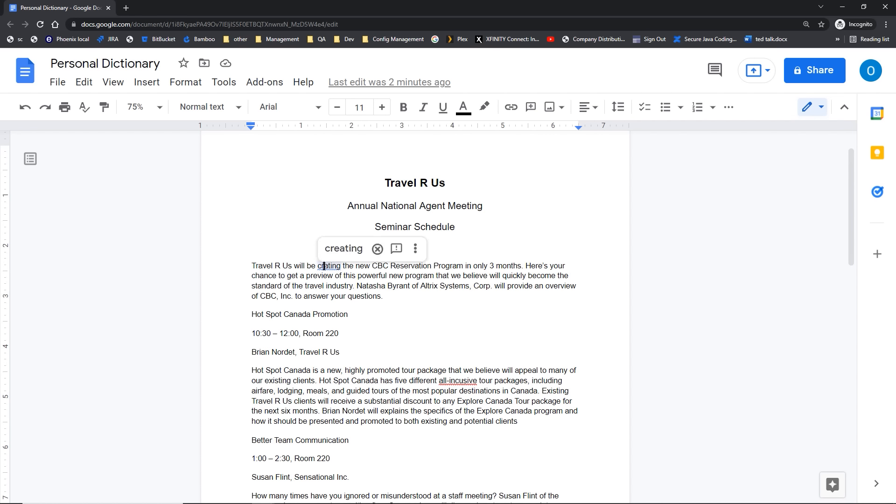
pyautogui.click(333, 252)
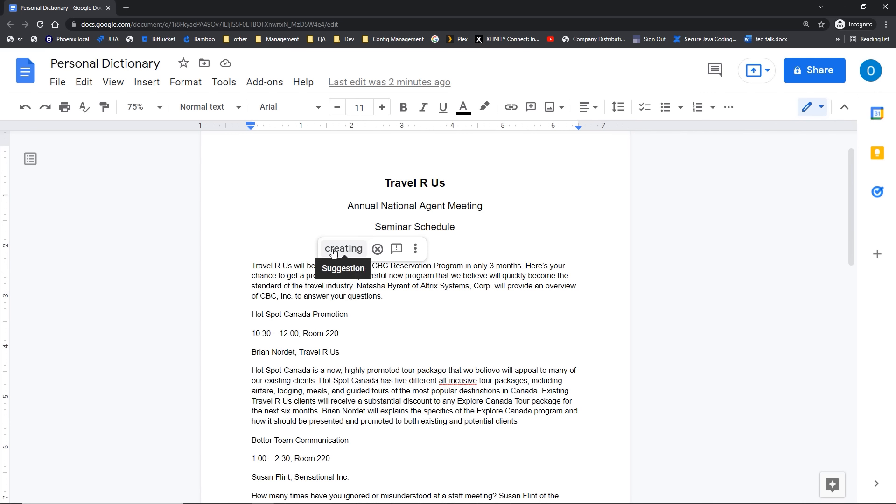
pyautogui.click(416, 249)
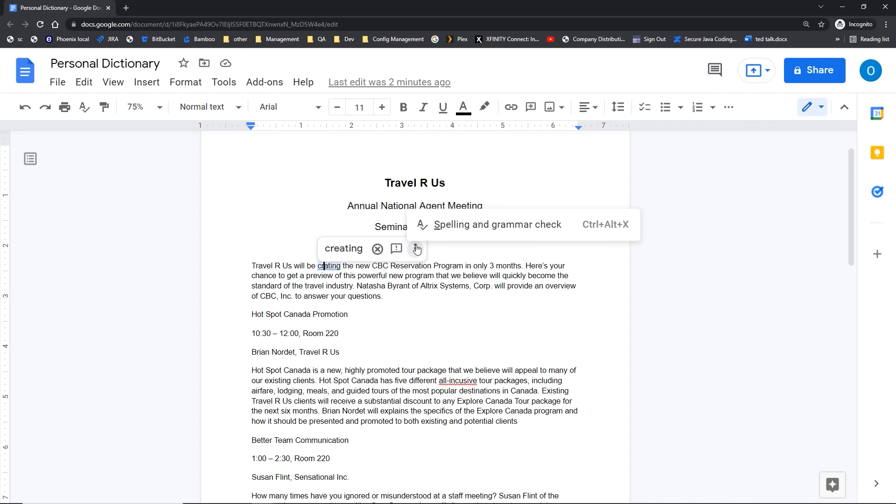
pyautogui.click(443, 225)
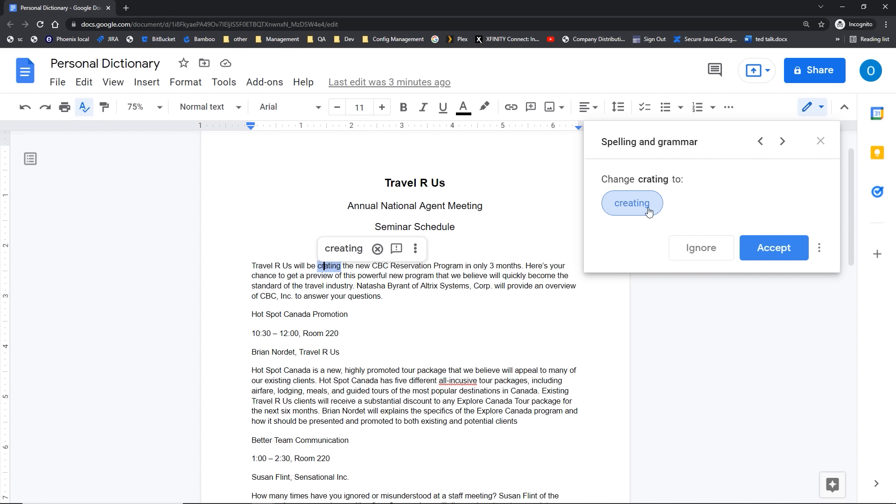
# Step: View the personal dictionary without changes, then accept 'creating' and close the check
pyautogui.click(820, 250)
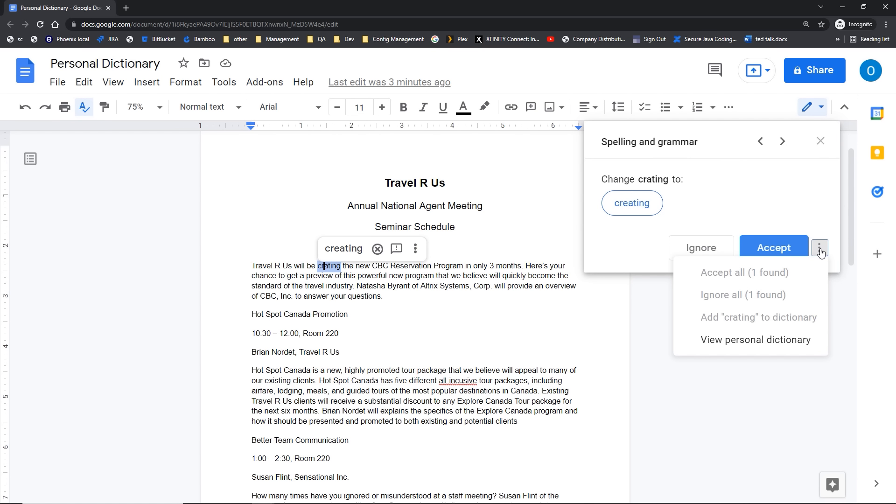
pyautogui.click(757, 343)
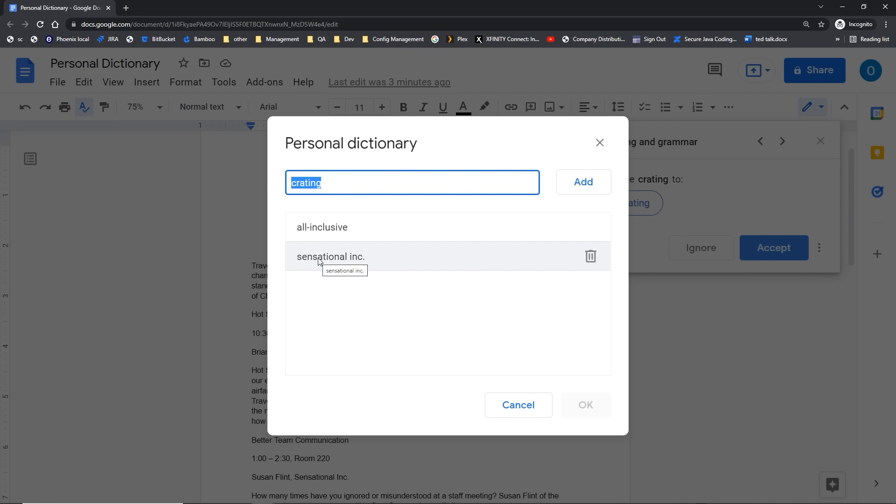
pyautogui.click(508, 408)
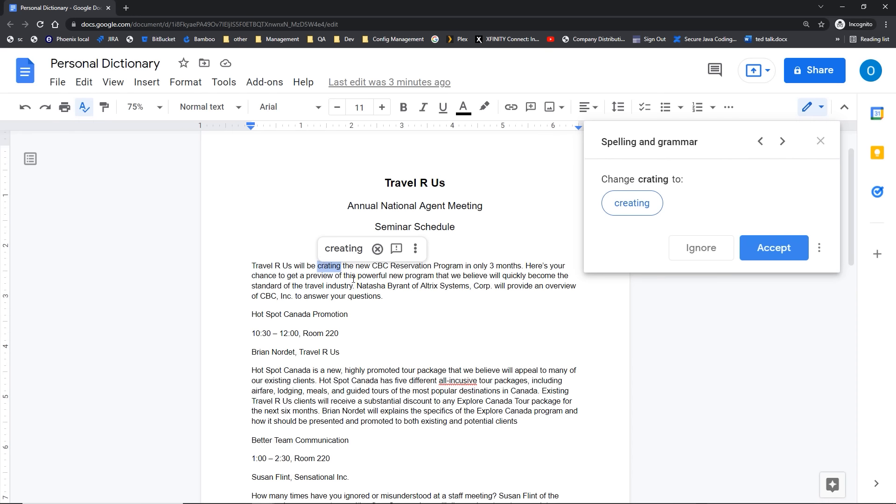
pyautogui.click(333, 252)
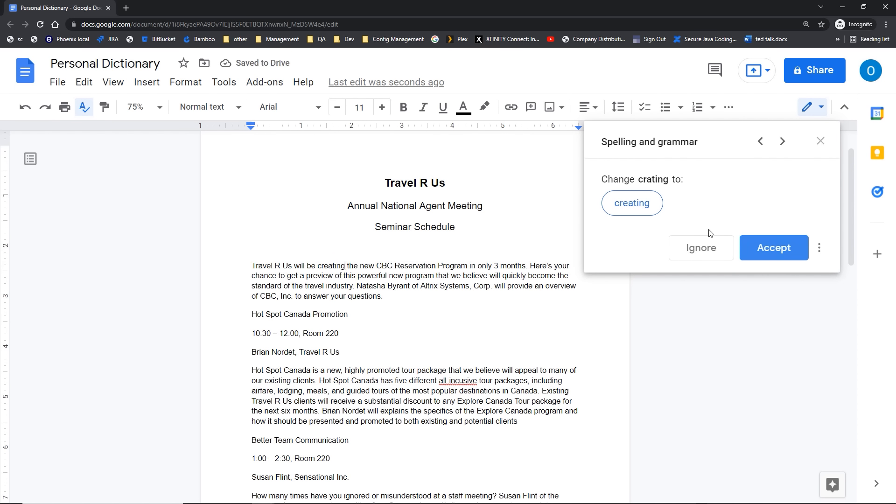
pyautogui.click(818, 147)
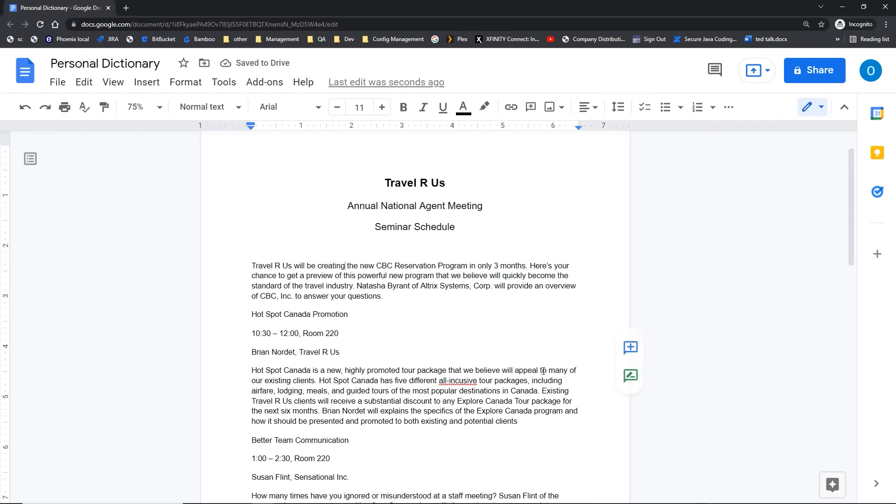
# Step: Correct 'all-incusive' to 'all-inclusive' from its right-click suggestions
pyautogui.rightClick(455, 383)
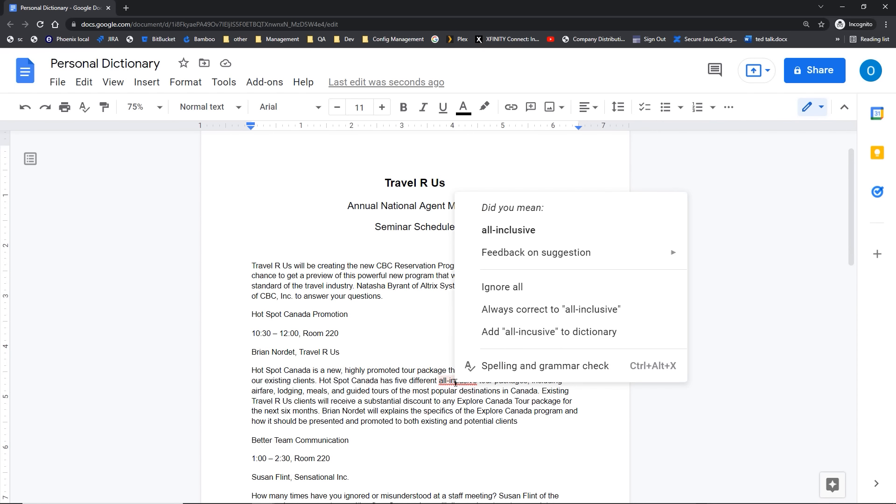
pyautogui.press('ctrl')
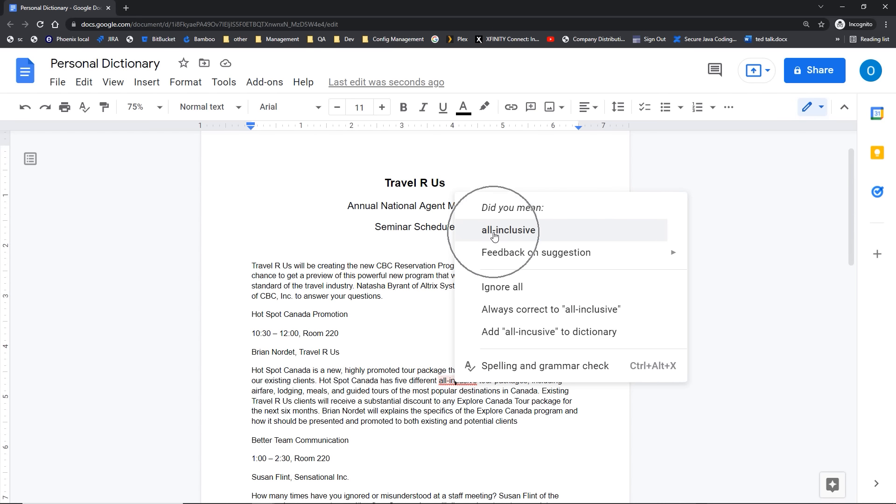
pyautogui.press('ctrl')
pyautogui.press('ctrl')
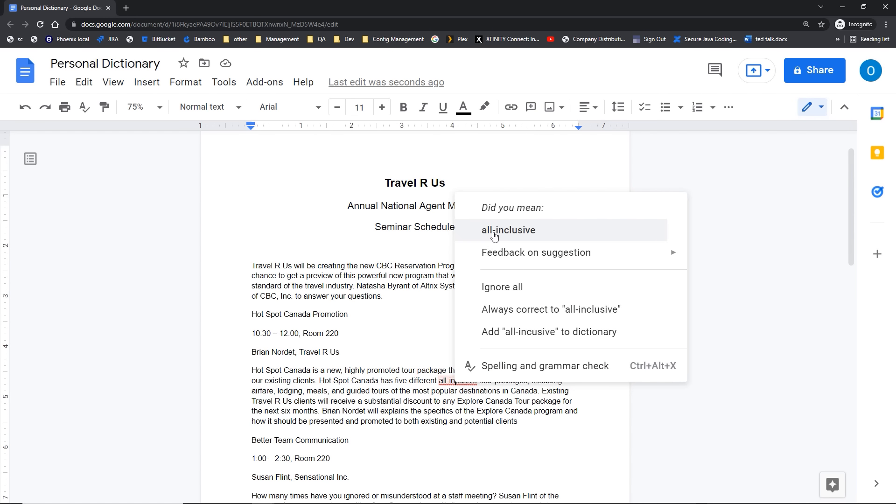
pyautogui.click(495, 237)
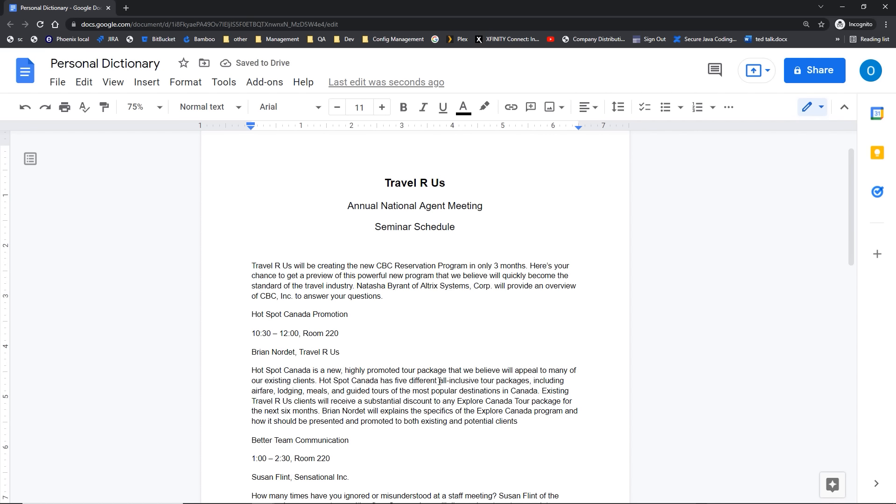
# Step: Select 'all-inclusive' and rerun the spelling check, which reports the document looks good
pyautogui.moveTo(439, 382); pyautogui.dragTo(479, 382)
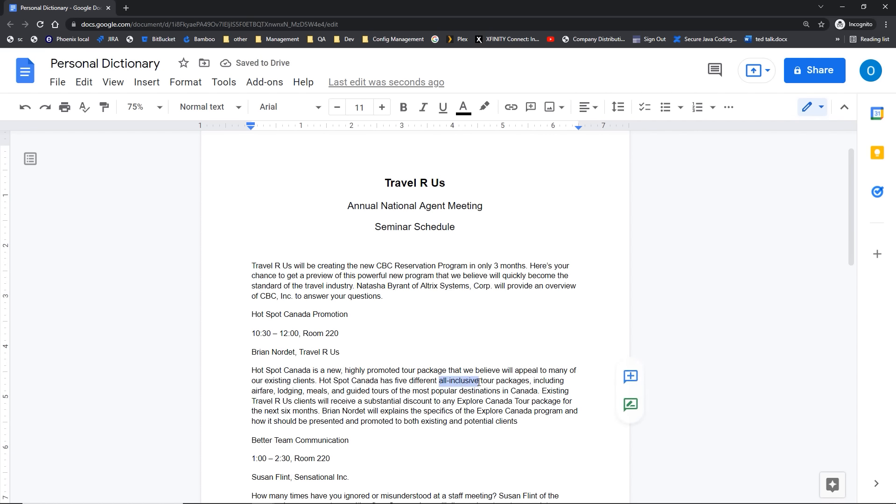
pyautogui.rightClick(465, 383)
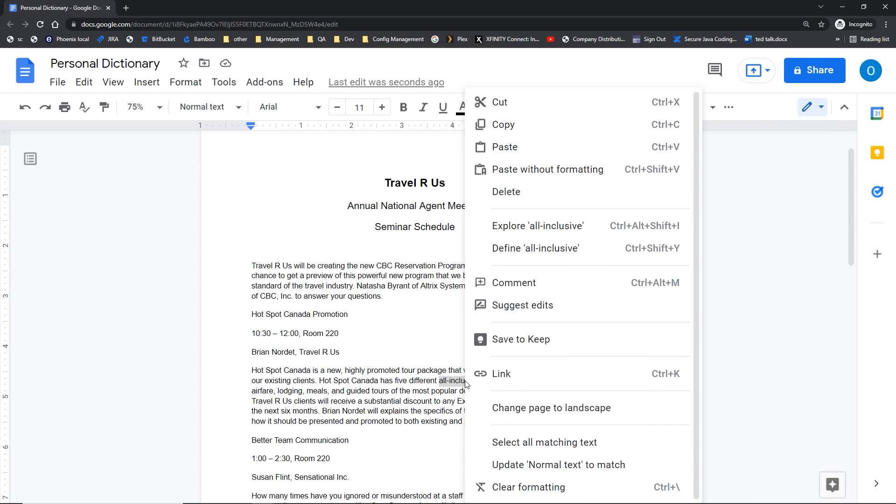
pyautogui.click(512, 232)
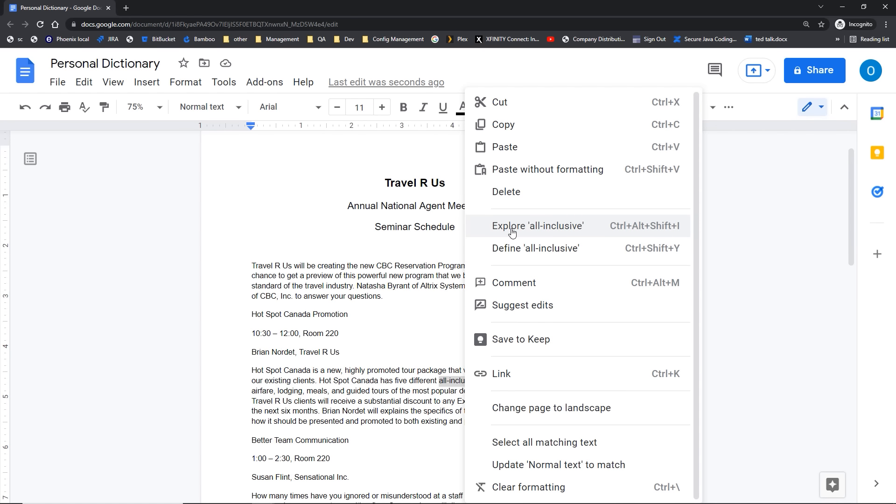
pyautogui.click(319, 182)
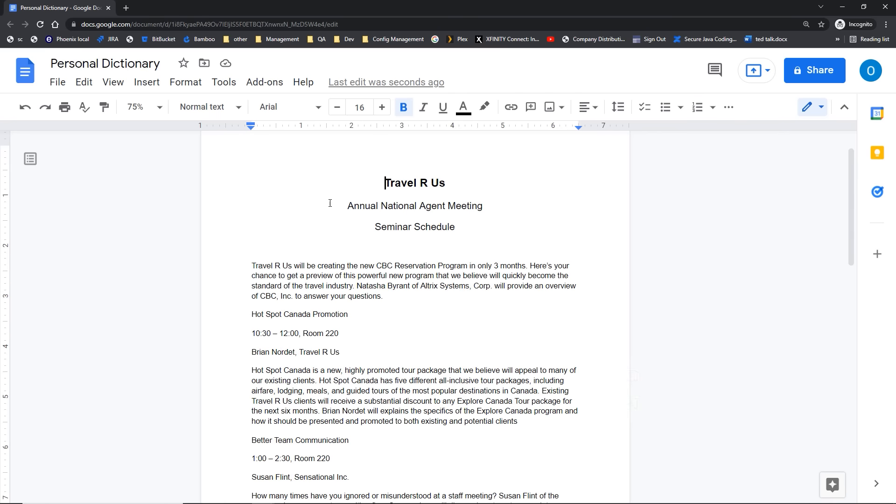
pyautogui.moveTo(445, 381); pyautogui.dragTo(481, 381)
pyautogui.hotkey('ctrl', 'c')
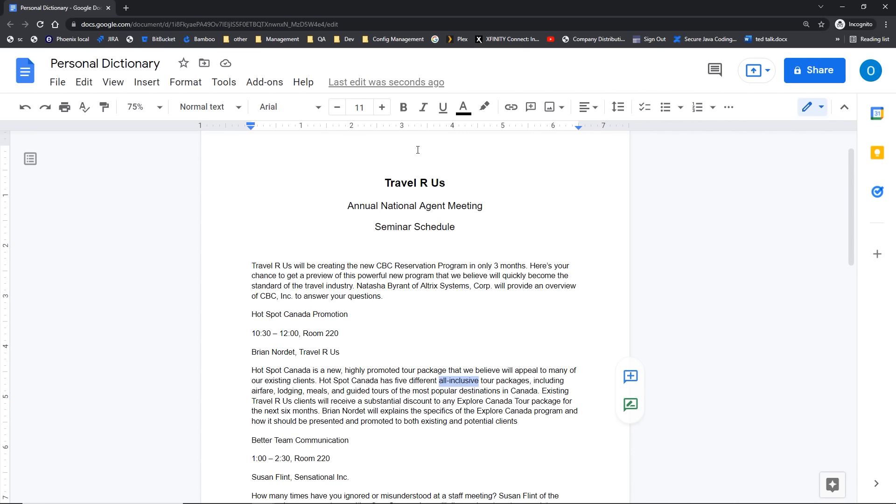
pyautogui.click(83, 110)
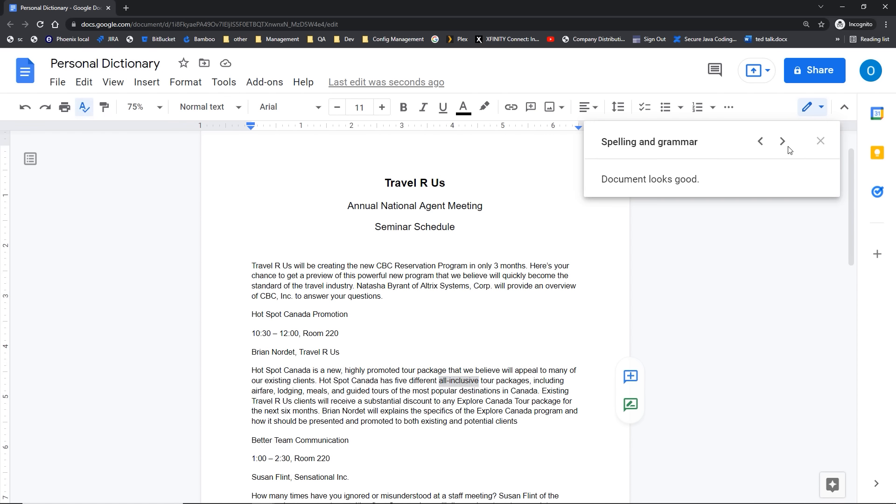
# Step: Paste 'all-inclusive' into the personal dictionary as a new word, then close the dictionary
pyautogui.click(819, 141)
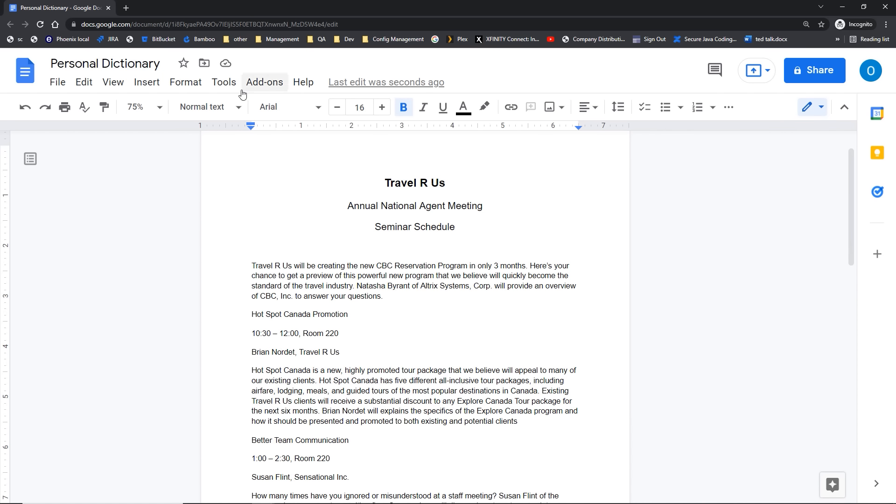
pyautogui.click(224, 82)
pyautogui.moveTo(345, 109)
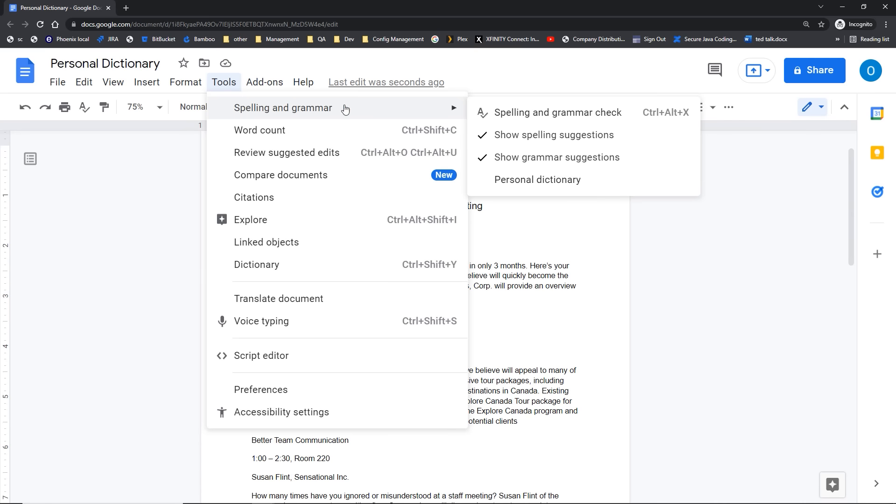
pyautogui.click(526, 183)
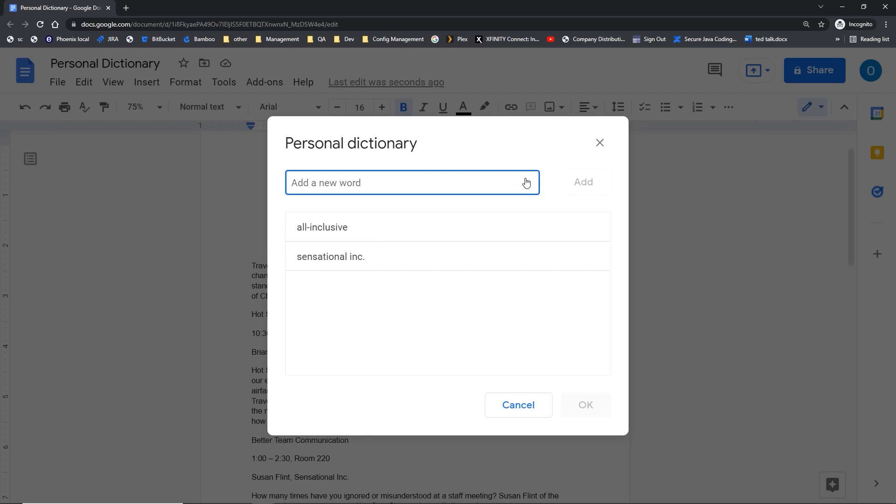
pyautogui.hotkey('ctrl', 'v')
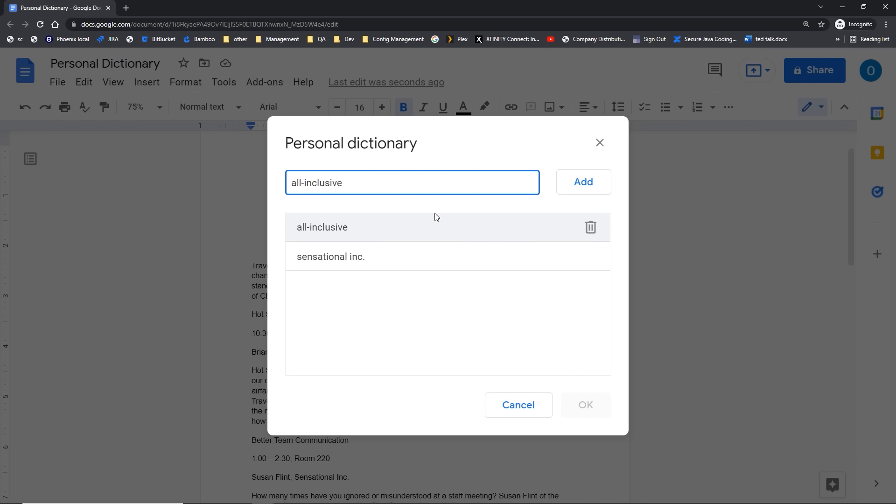
pyautogui.click(584, 187)
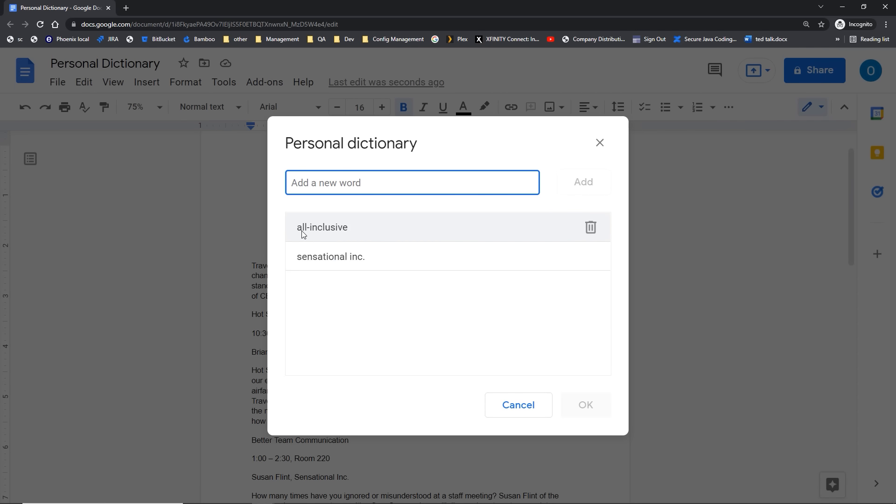
pyautogui.press('ctrl')
pyautogui.press('ctrl')
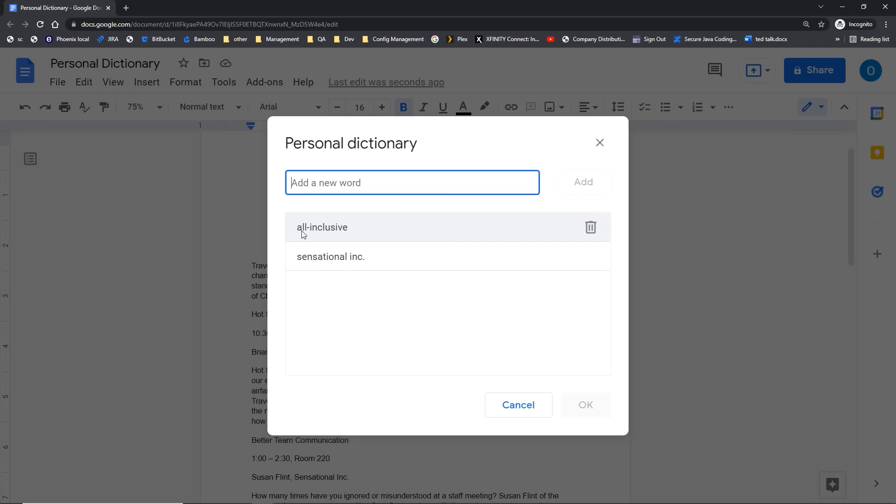
pyautogui.click(598, 144)
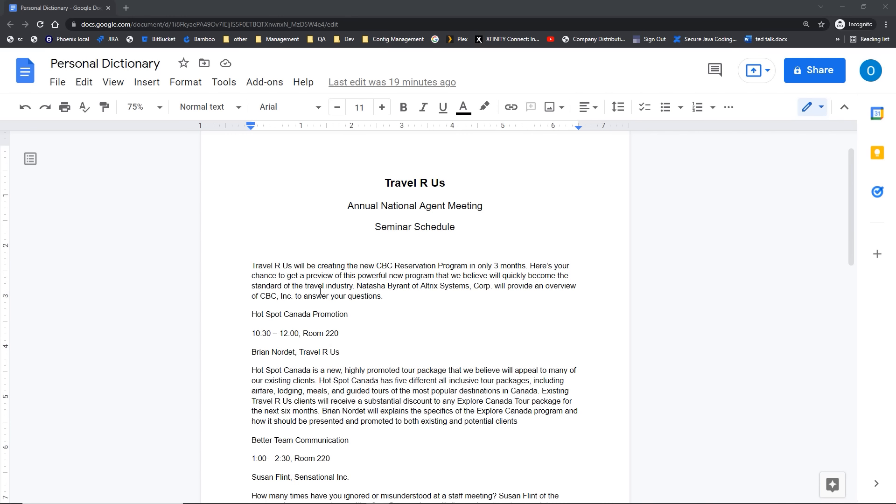
# Step: Open Tools > Preferences and go to the Substitutions settings
pyautogui.click(217, 84)
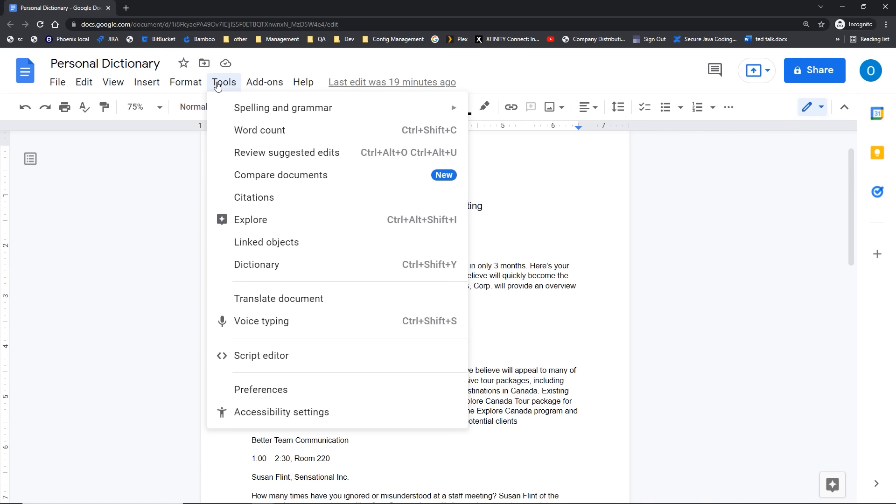
pyautogui.click(264, 396)
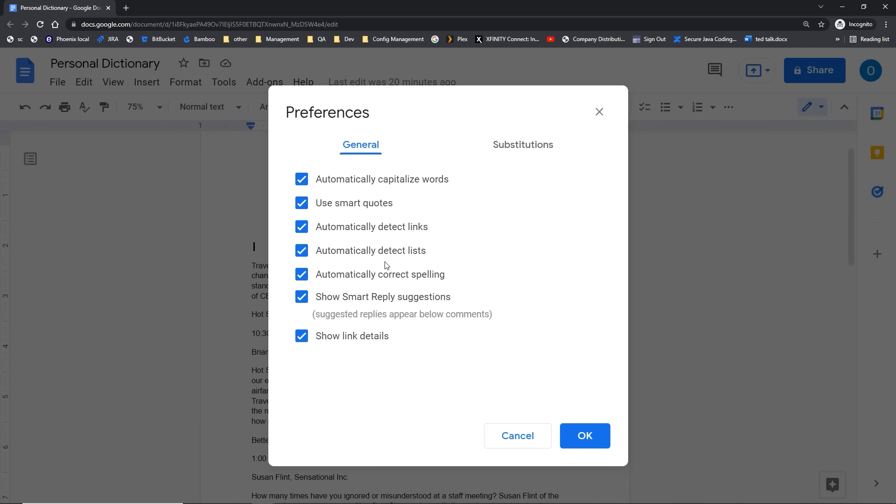
pyautogui.click(355, 187)
pyautogui.click(424, 185)
pyautogui.click(400, 281)
pyautogui.click(538, 150)
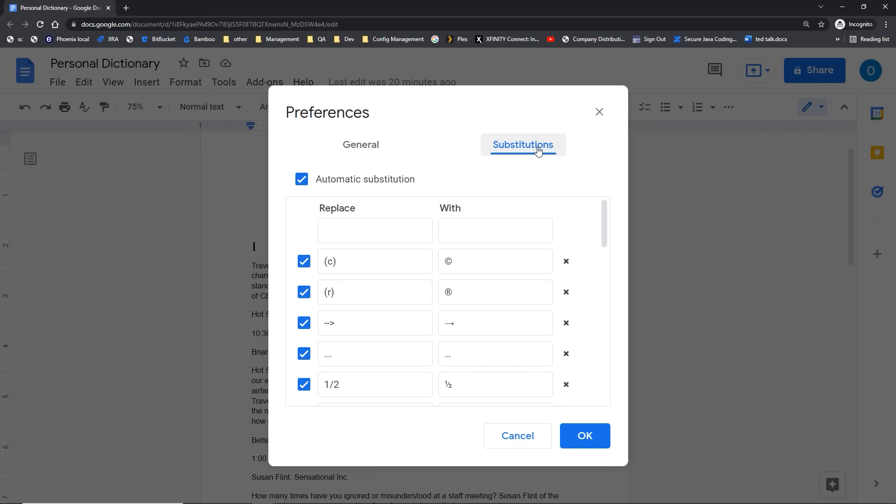
# Step: Add an automatic substitution replacing 'abbout' with 'about' and save the preferences
pyautogui.click(329, 239)
pyautogui.write('abbout')
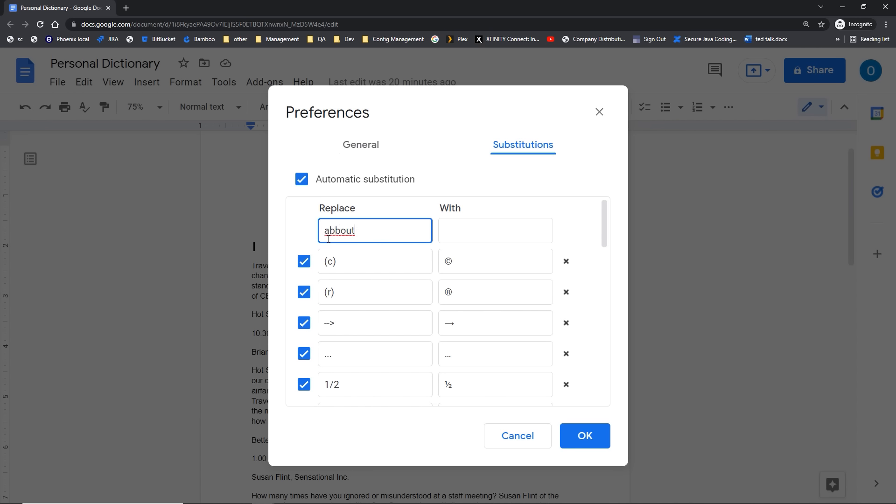
pyautogui.click(448, 233)
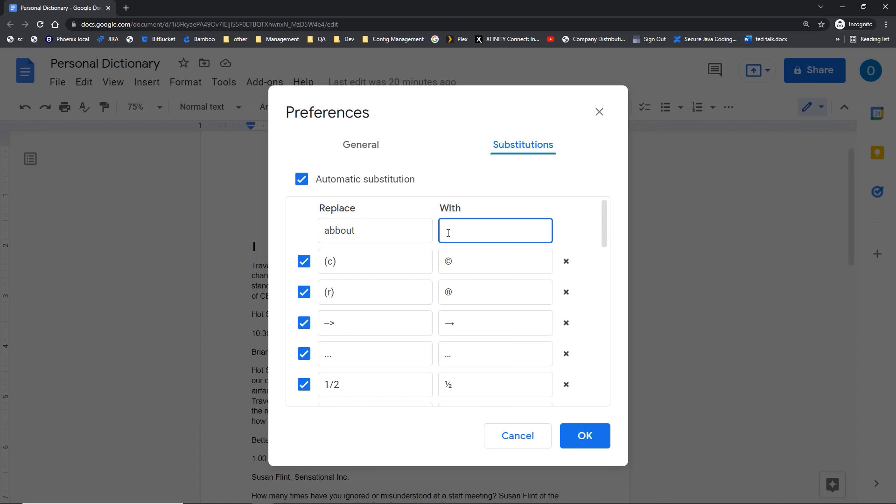
pyautogui.write('about')
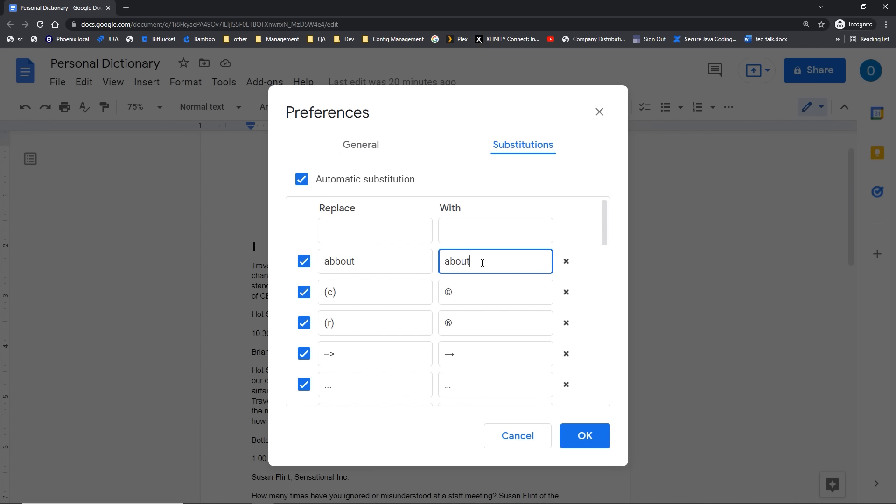
pyautogui.click(573, 441)
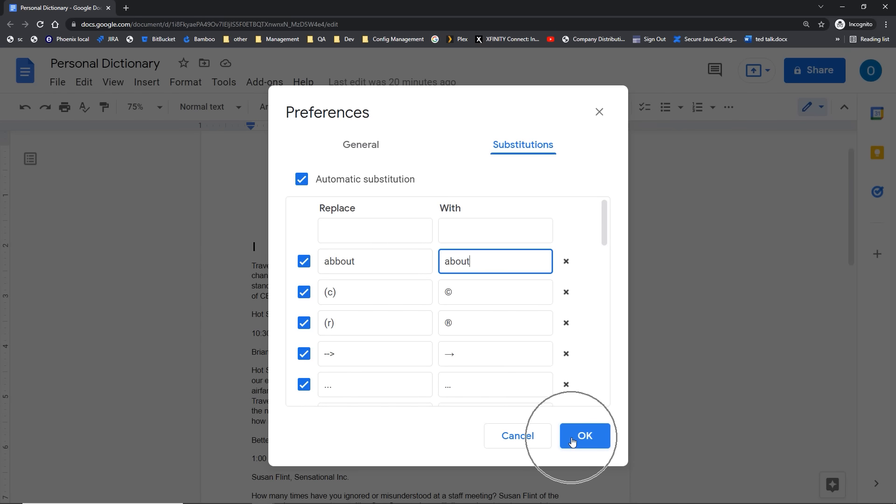
pyautogui.click(514, 145)
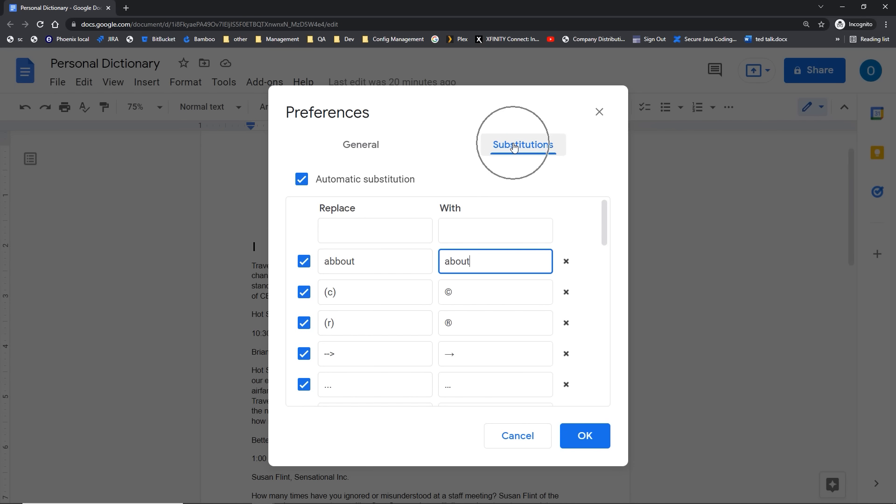
pyautogui.click(584, 444)
# Step: Type 'abbout' after 'questions.' to test the substitution, then select the resulting About
pyautogui.doubleClick(394, 294)
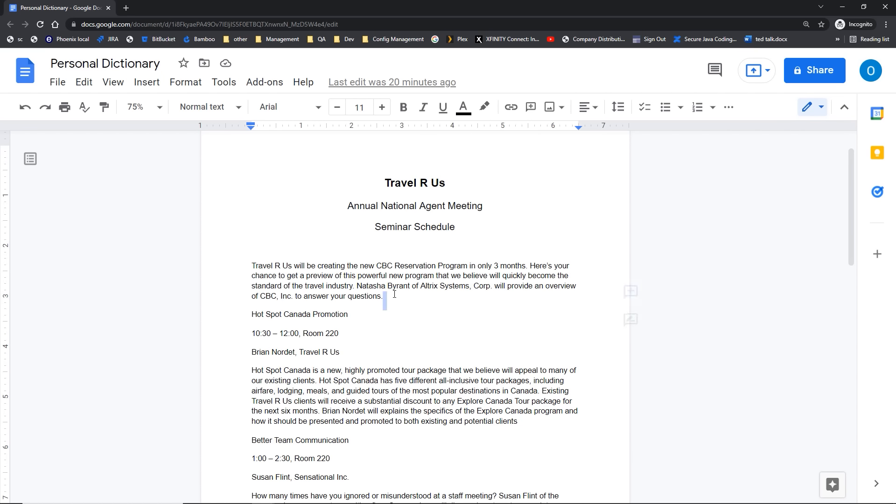
pyautogui.write('abbout')
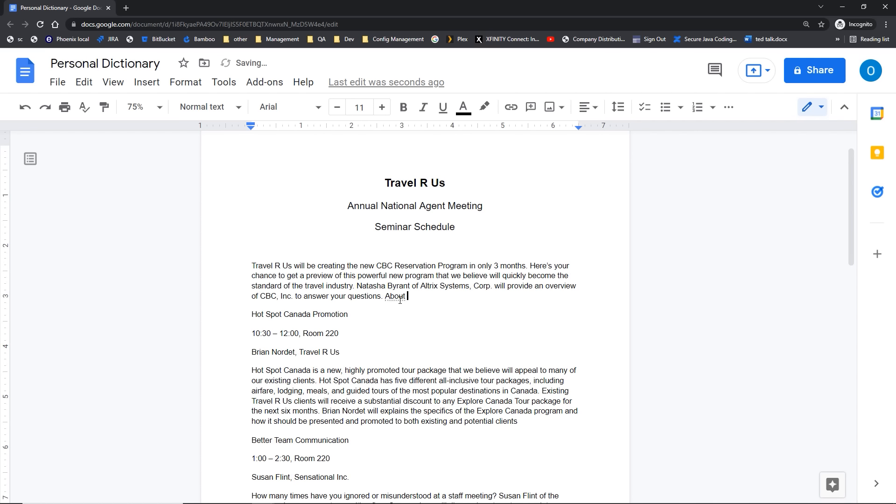
pyautogui.press('ctrl')
pyautogui.press('ctrl')
pyautogui.moveTo(408, 297); pyautogui.dragTo(386, 297)
# Step: Delete the test word About and return to the Substitutions preferences
pyautogui.press('Delete')
pyautogui.click(229, 84)
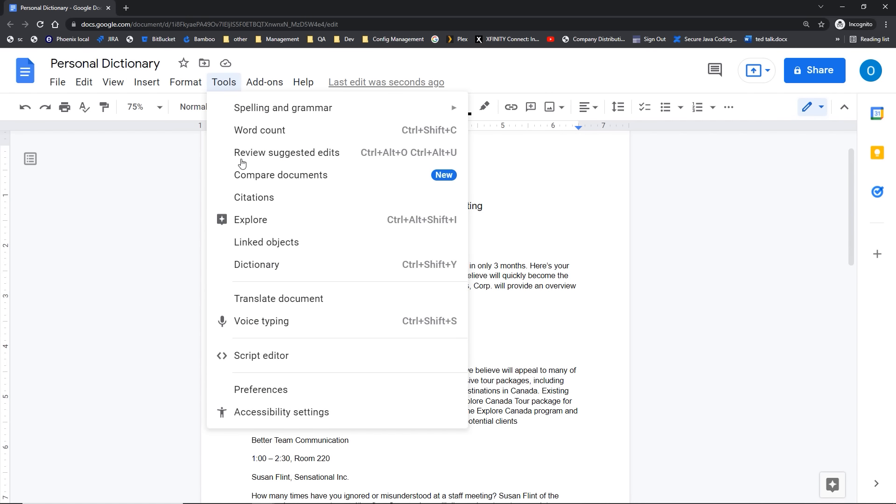
pyautogui.click(262, 387)
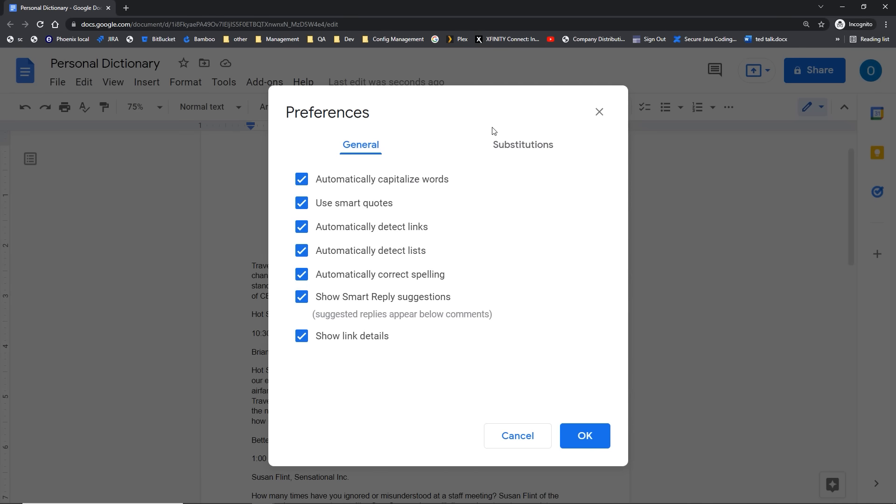
pyautogui.click(524, 146)
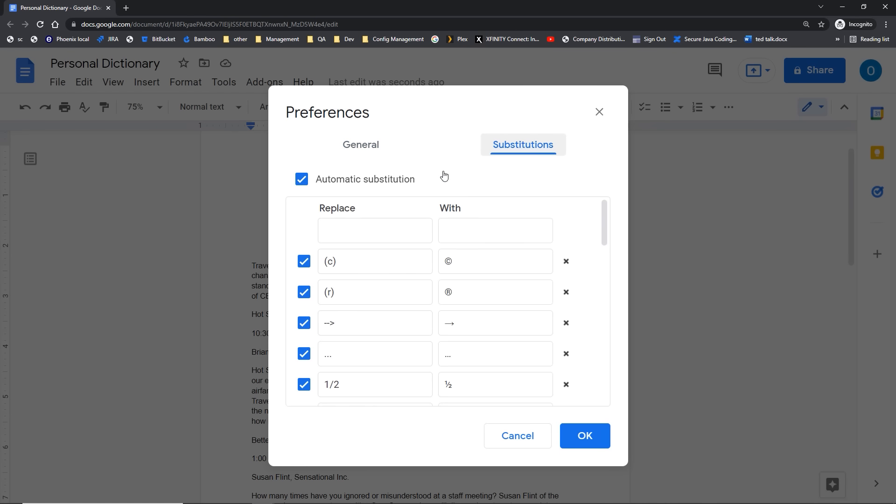
# Step: Remove the abbout → about substitution rule and close Preferences
pyautogui.click(332, 232)
pyautogui.write('about')
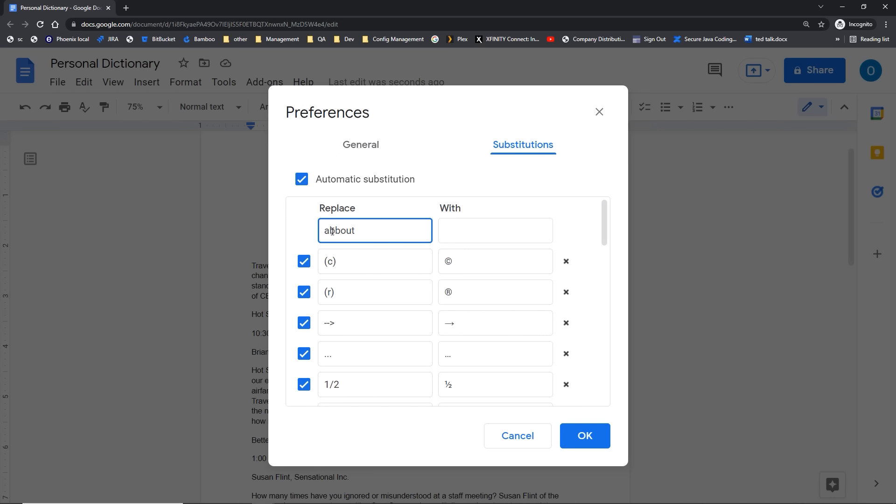
pyautogui.click(456, 230)
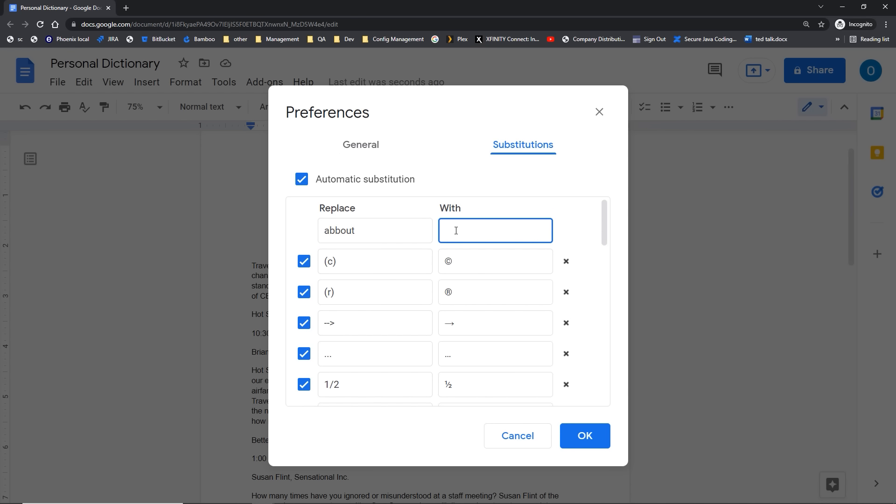
pyautogui.write('abo')
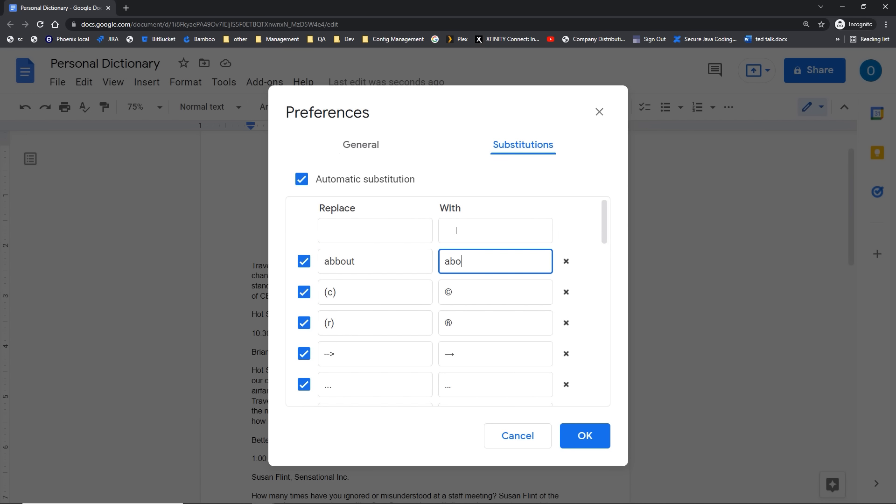
pyautogui.click(566, 262)
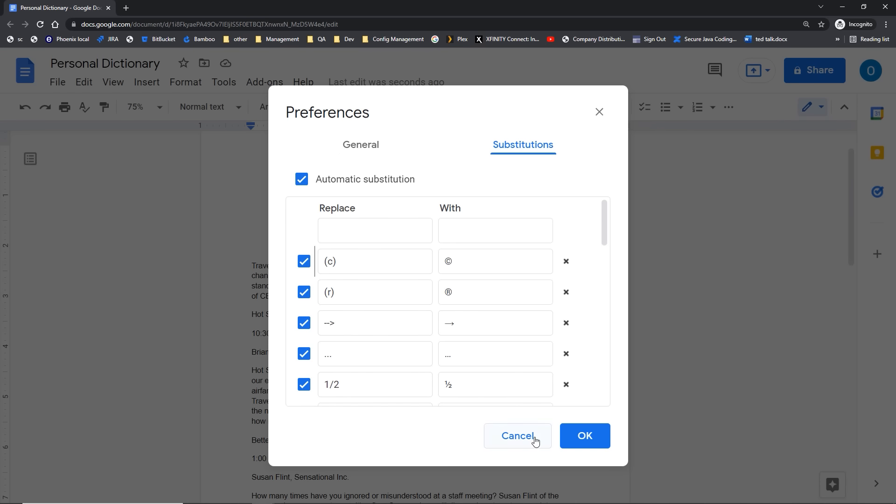
pyautogui.click(585, 436)
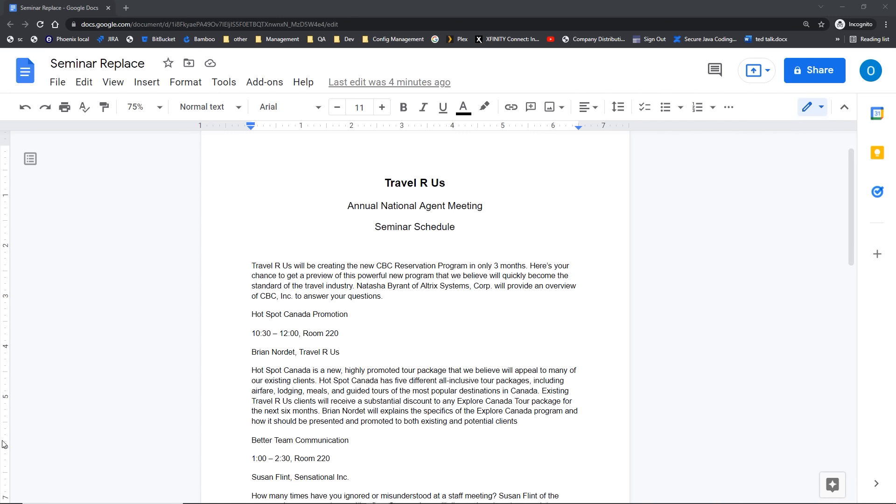
# Step: Open and close Find and replace via Edit, Ctrl+F and Ctrl+H, leaving the Ctrl+F find bar open
pyautogui.click(80, 87)
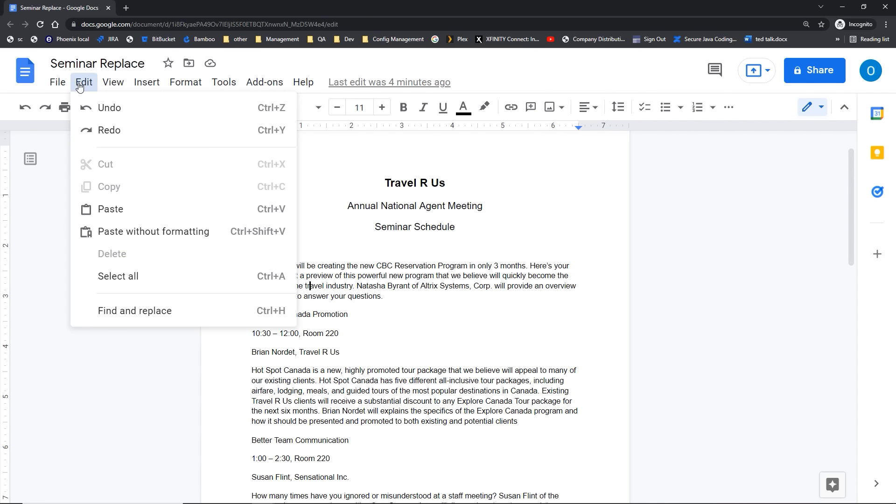
pyautogui.click(156, 321)
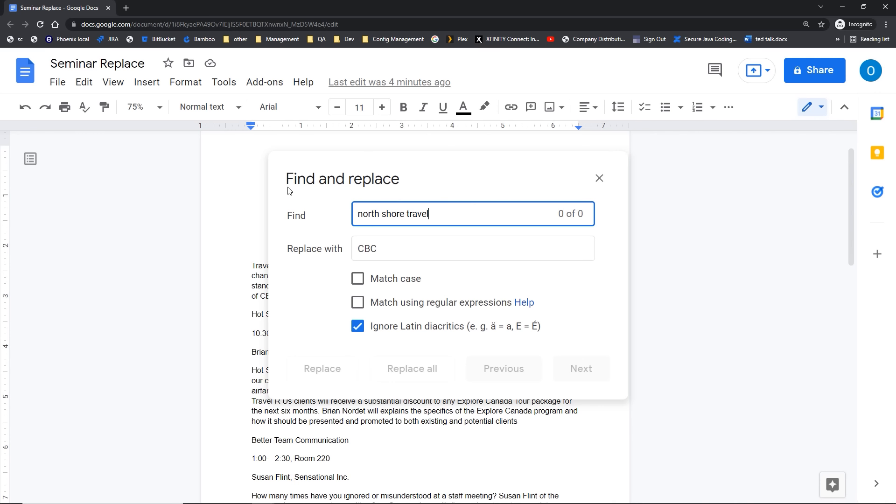
pyautogui.click(599, 178)
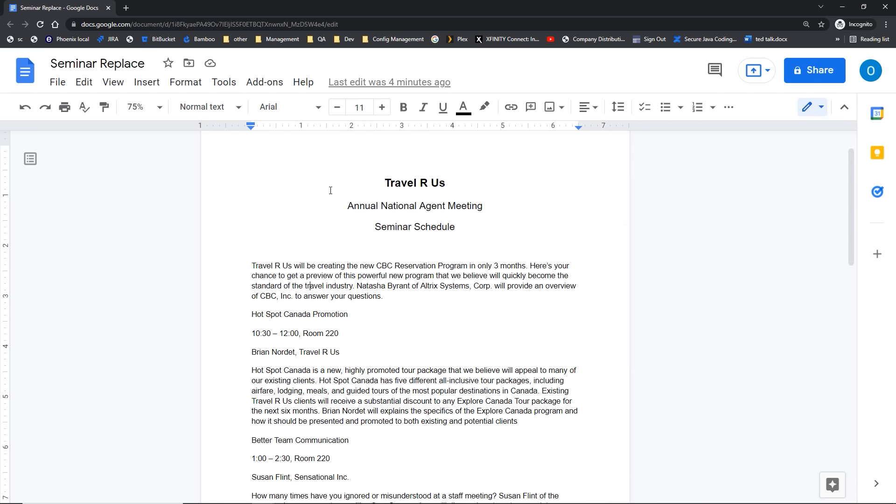
pyautogui.hotkey('ctrl', 'f')
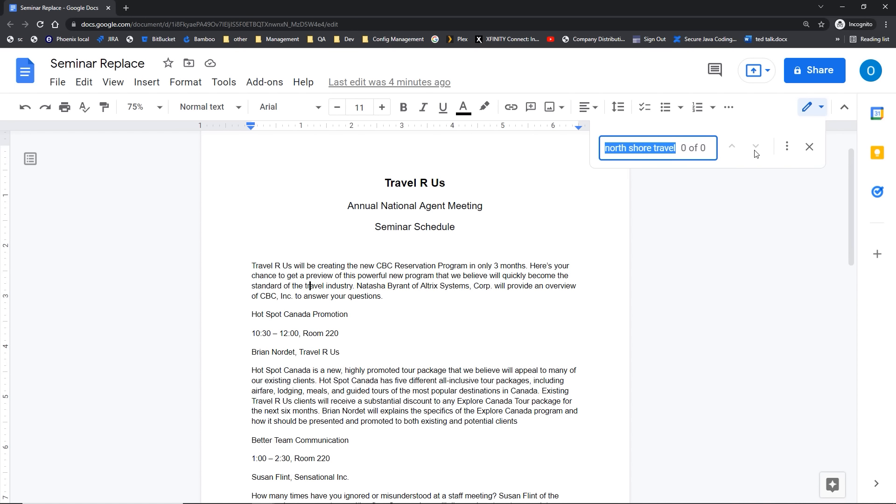
pyautogui.click(788, 150)
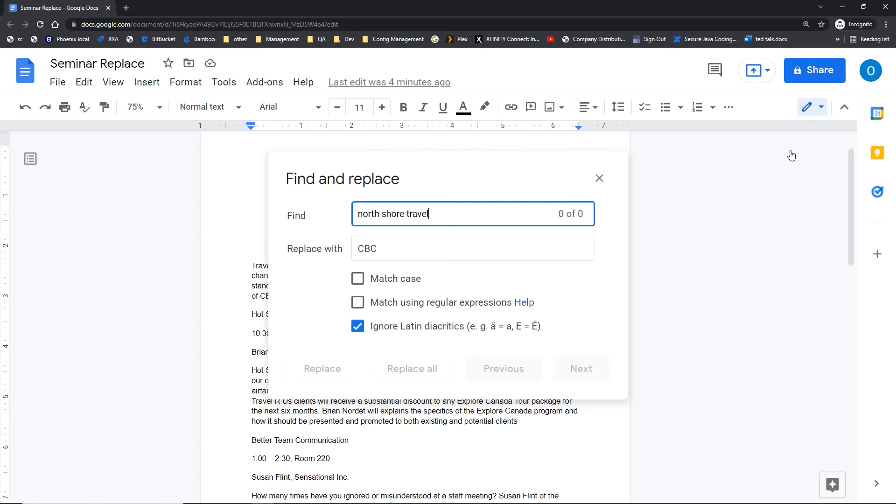
pyautogui.click(604, 183)
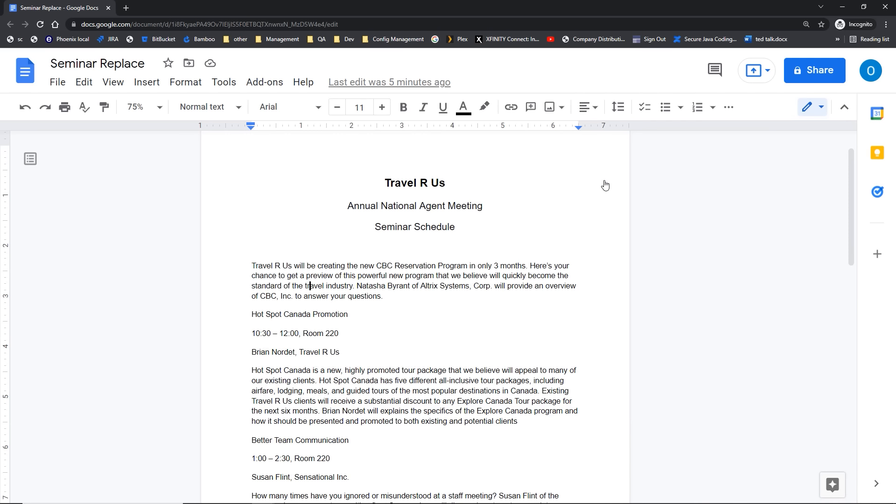
pyautogui.hotkey('ctrl', 'h')
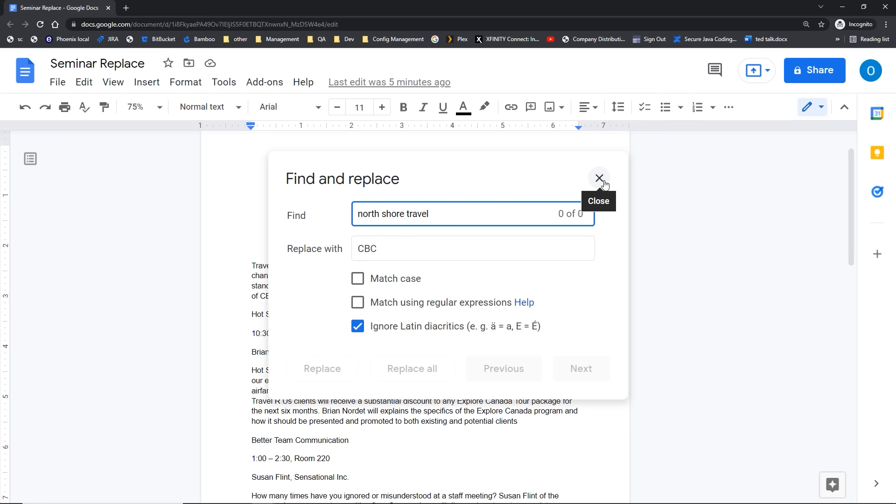
pyautogui.click(603, 184)
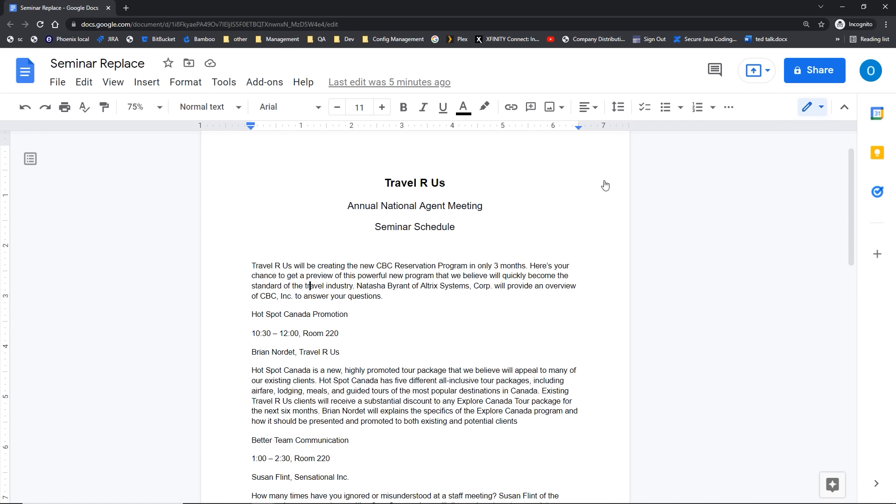
pyautogui.hotkey('ctrl', 'f')
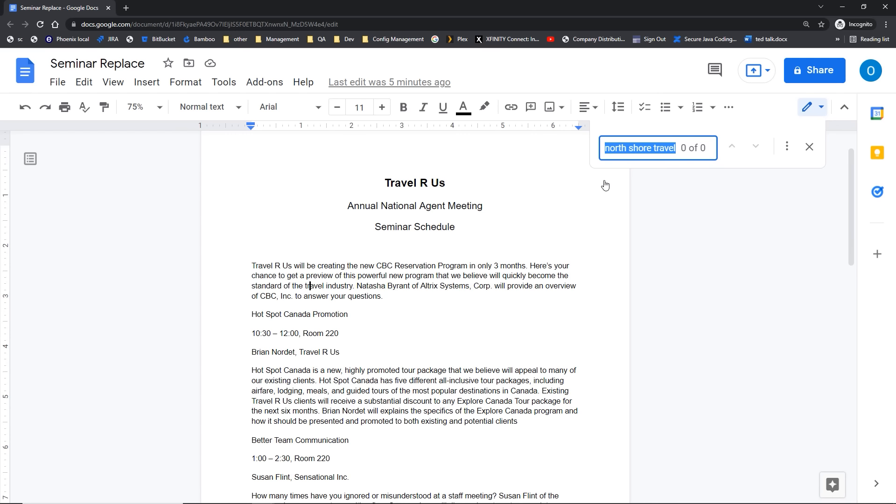
# Step: Search for 'tour' and step through its 4 matches in the Hot Spot Canada paragraph
pyautogui.write('tour')
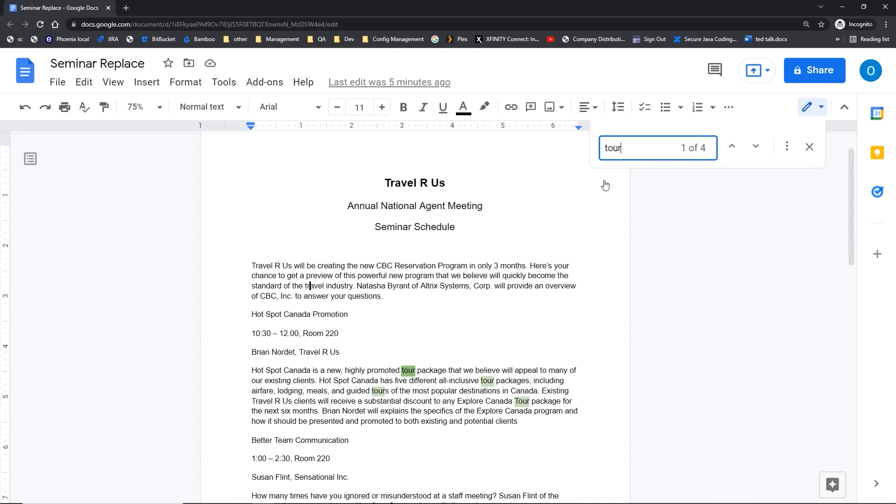
pyautogui.click(624, 148)
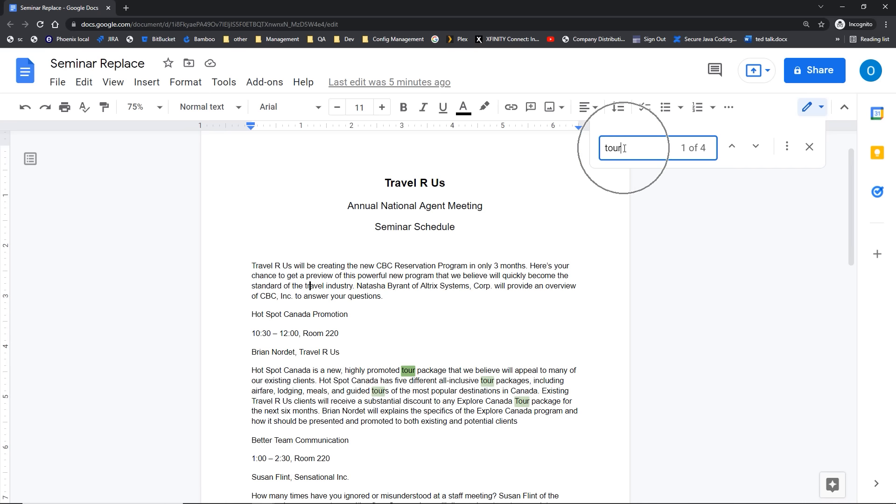
pyautogui.click(683, 150)
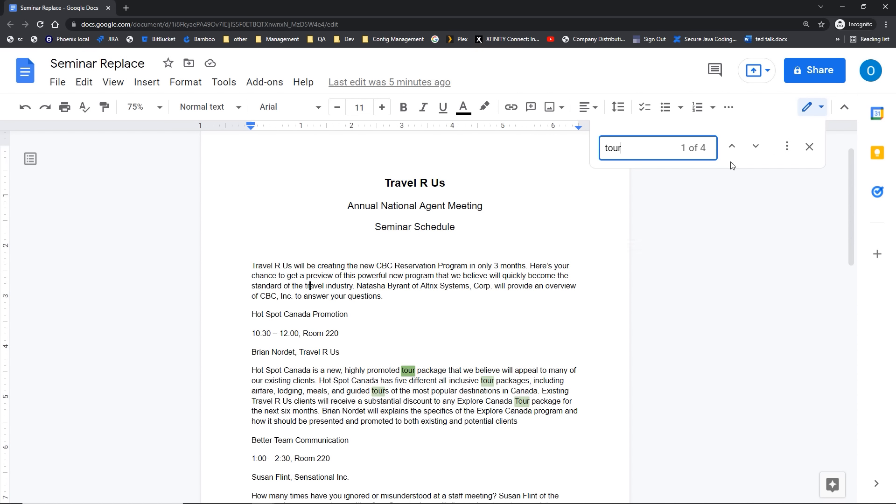
pyautogui.click(756, 149)
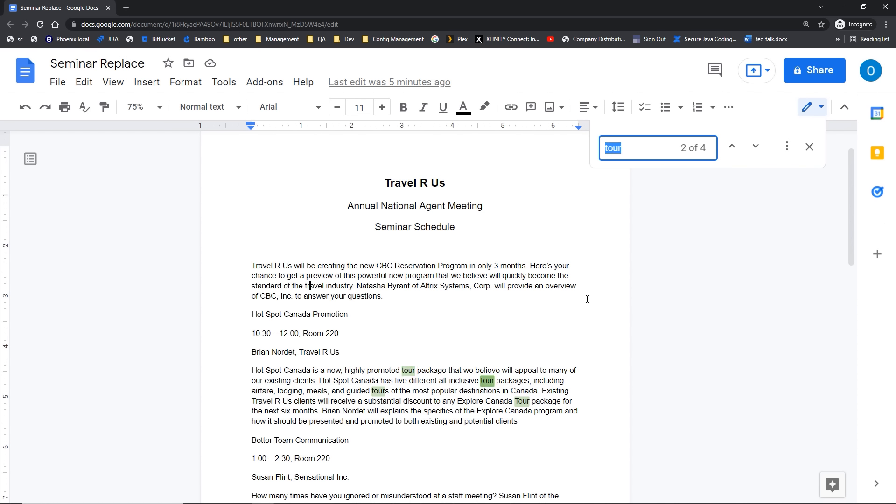
pyautogui.click(756, 149)
pyautogui.click(756, 148)
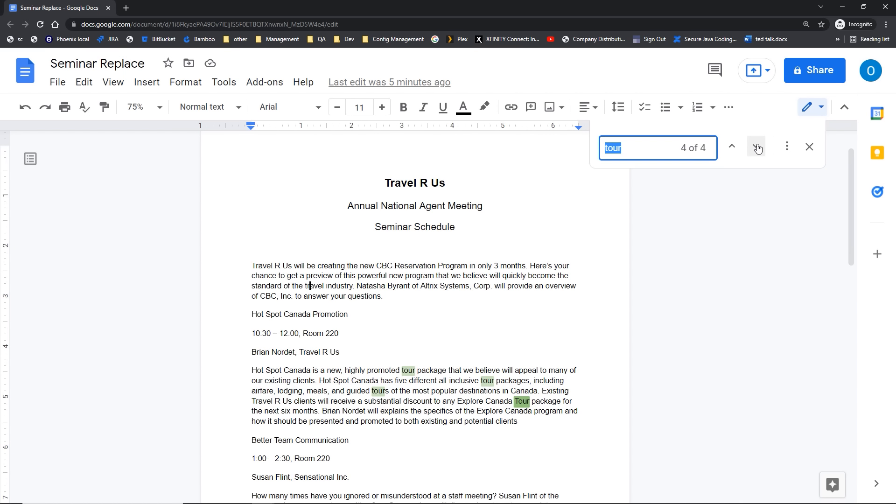
pyautogui.click(732, 147)
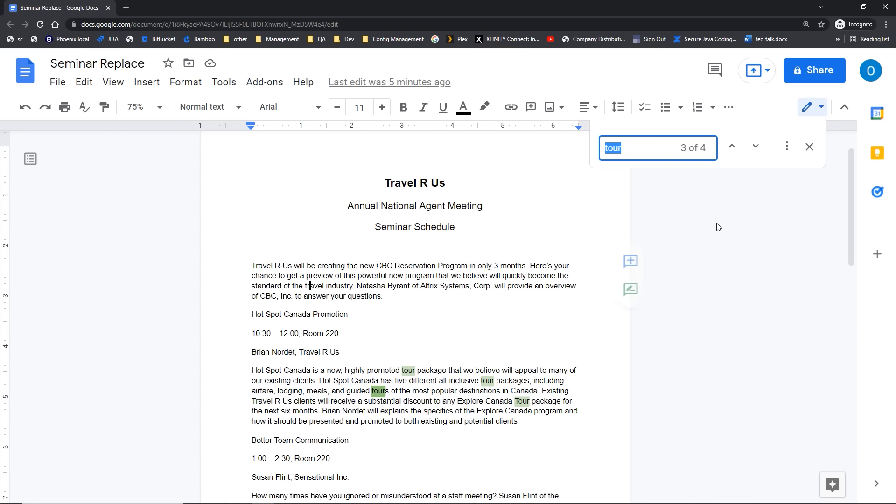
# Step: Expand to full Find and replace with 'field trip' as the replacement for 'tour'
pyautogui.click(787, 150)
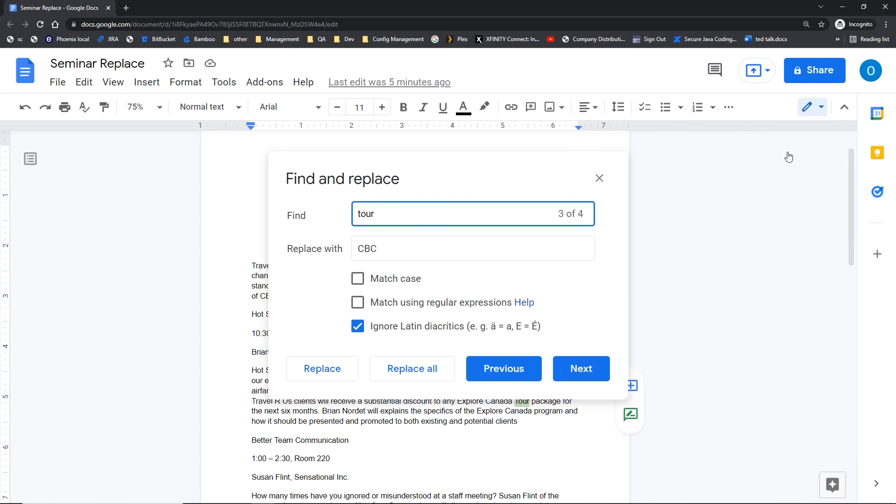
pyautogui.click(393, 251)
pyautogui.write('field')
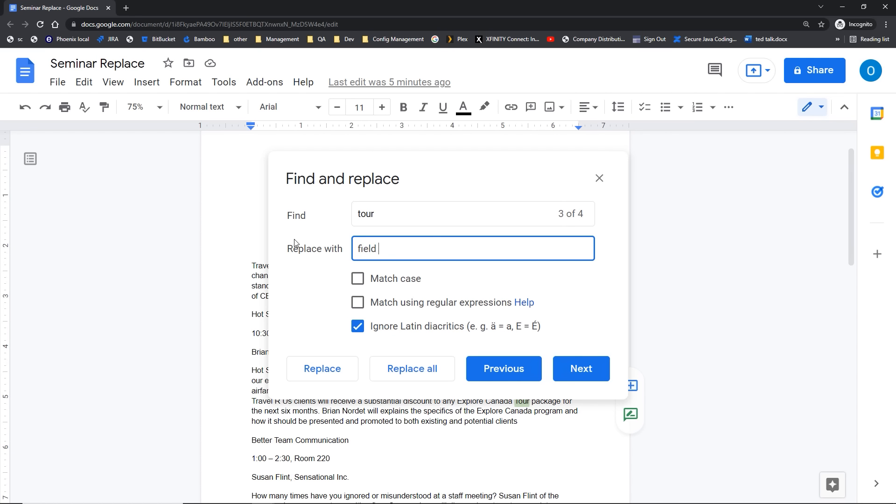
pyautogui.write(' trip')
pyautogui.press('ctrl')
pyautogui.press('ctrl')
pyautogui.click(565, 374)
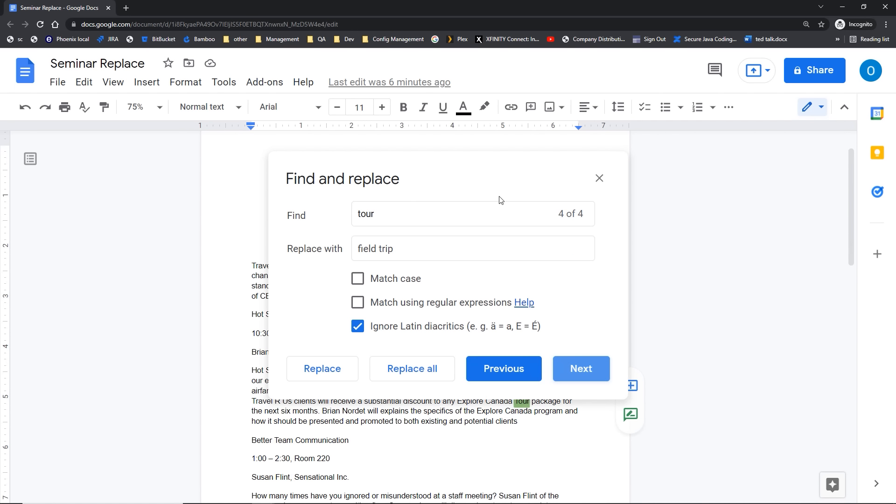
pyautogui.moveTo(478, 174); pyautogui.dragTo(667, 65)
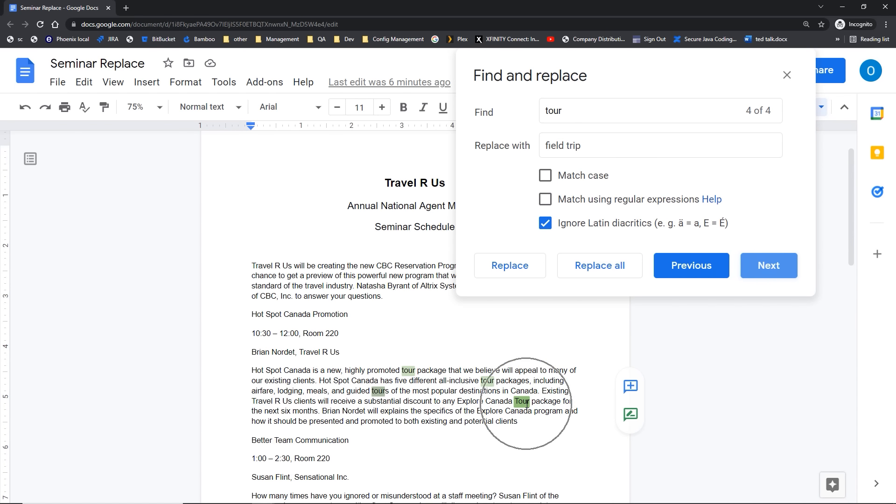
# Step: Replace two 'tour' matches individually, then replace all remaining with 'field trip' and close
pyautogui.click(512, 266)
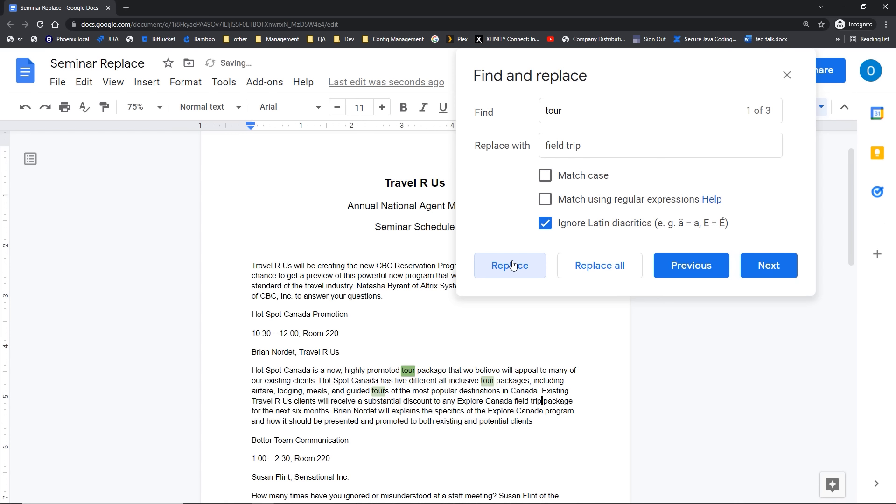
pyautogui.click(512, 265)
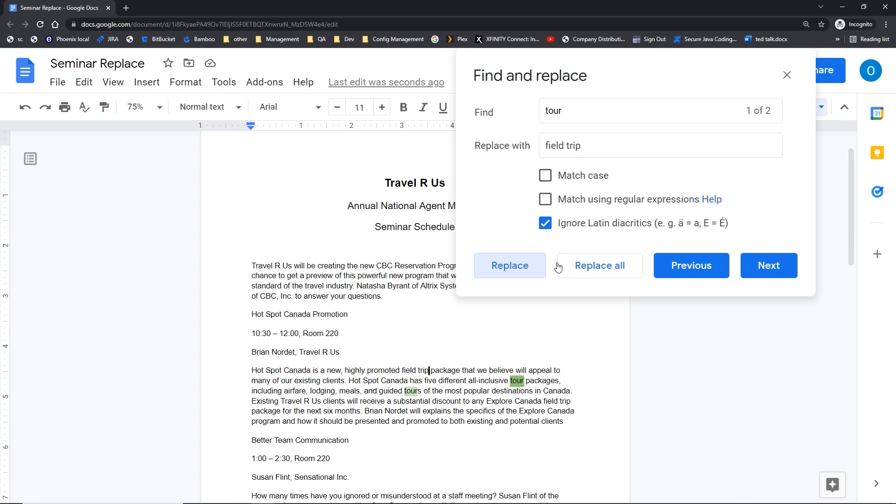
pyautogui.click(591, 267)
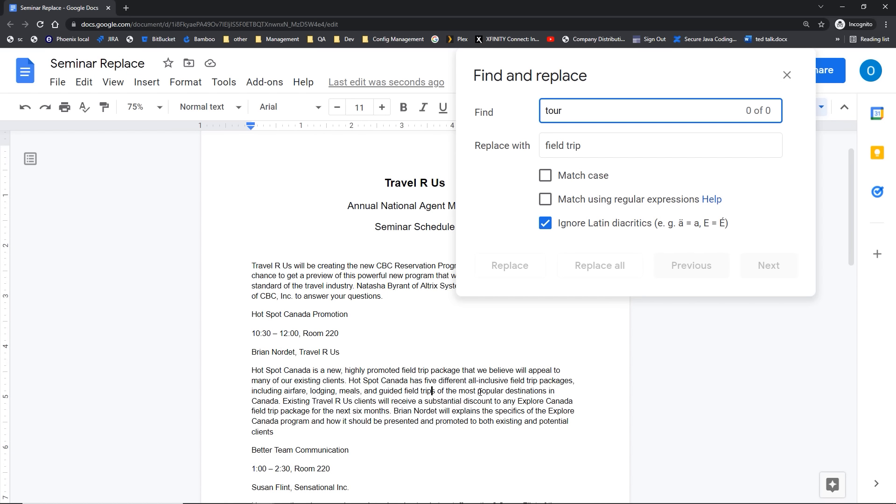
pyautogui.click(787, 75)
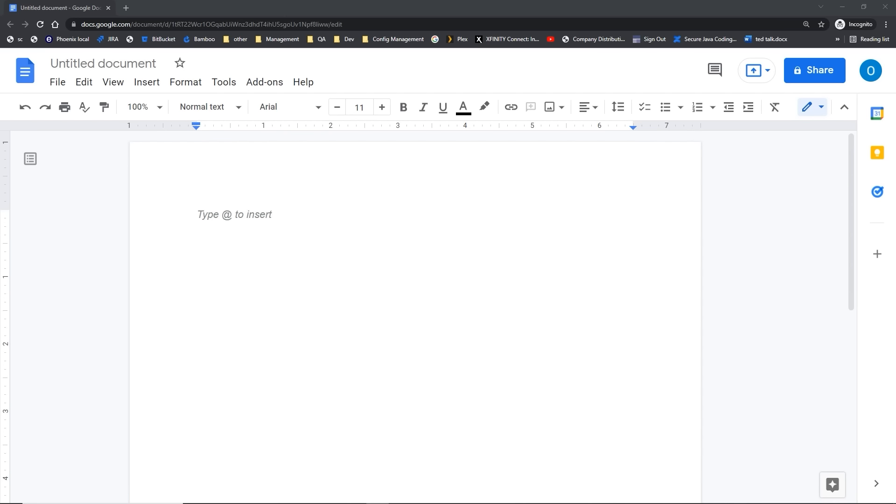
# Step: Go back to the Docs home page using the Google Docs logo
pyautogui.click(28, 80)
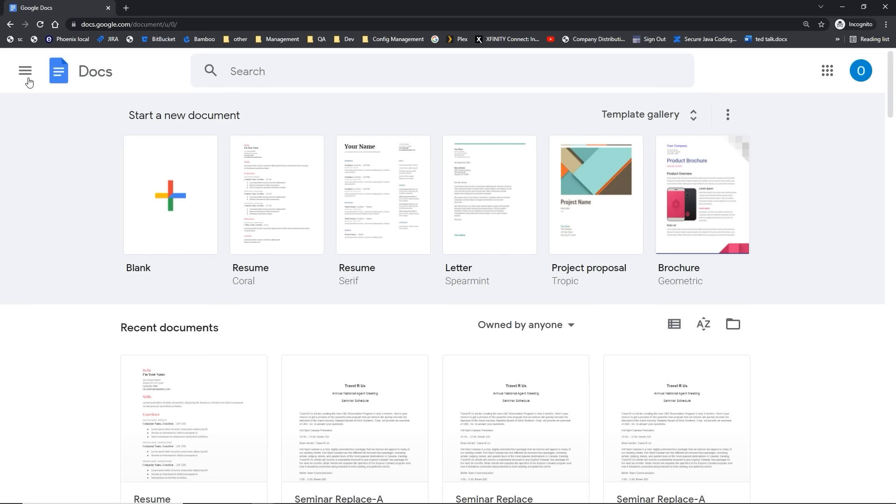
# Step: Open the full template gallery, scroll to Letters and start a Spearmint letter
pyautogui.click(150, 191)
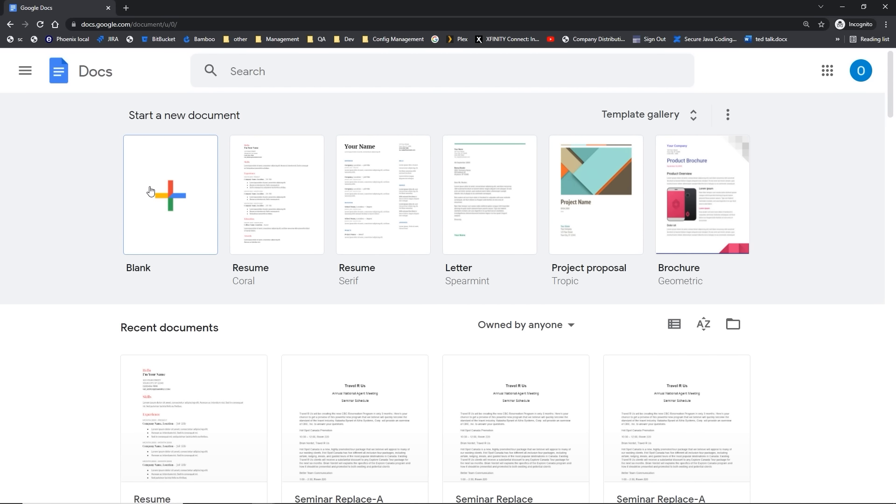
pyautogui.click(256, 192)
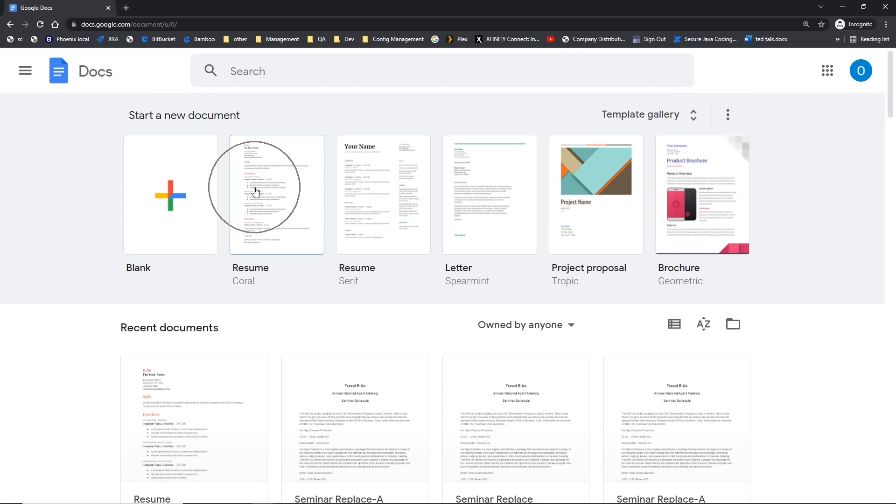
pyautogui.click(609, 200)
pyautogui.click(609, 201)
pyautogui.scroll(-5, 609, 204)
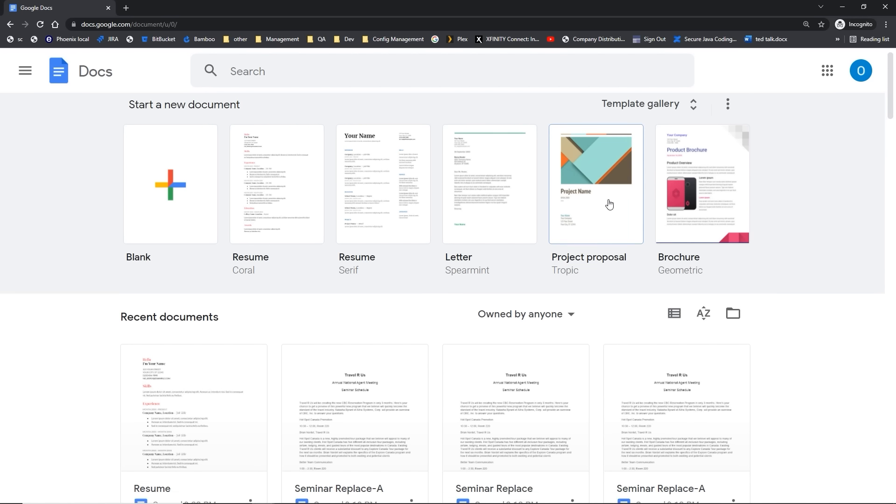
pyautogui.scroll(5, 608, 203)
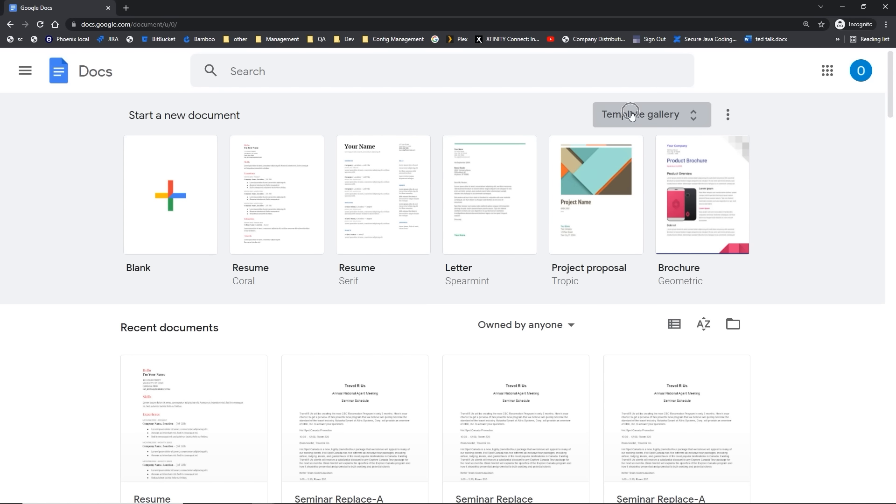
pyautogui.click(687, 122)
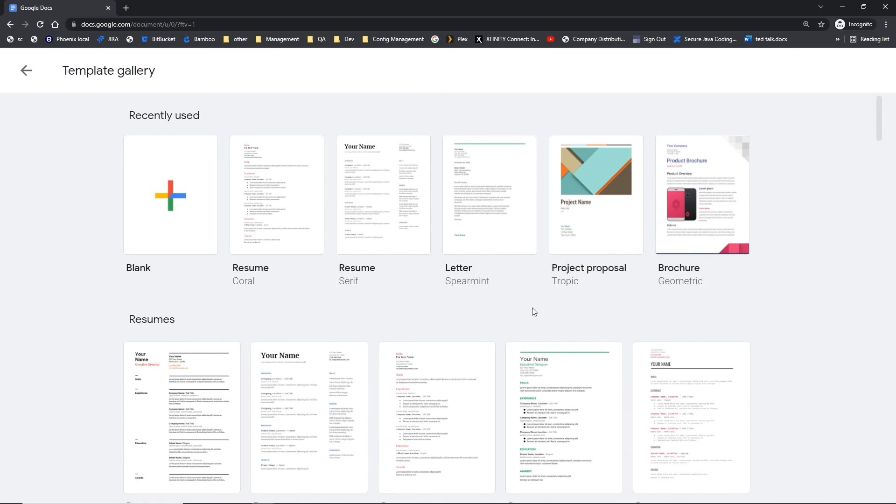
pyautogui.scroll(-5, 532, 309)
pyautogui.scroll(-4, 534, 311)
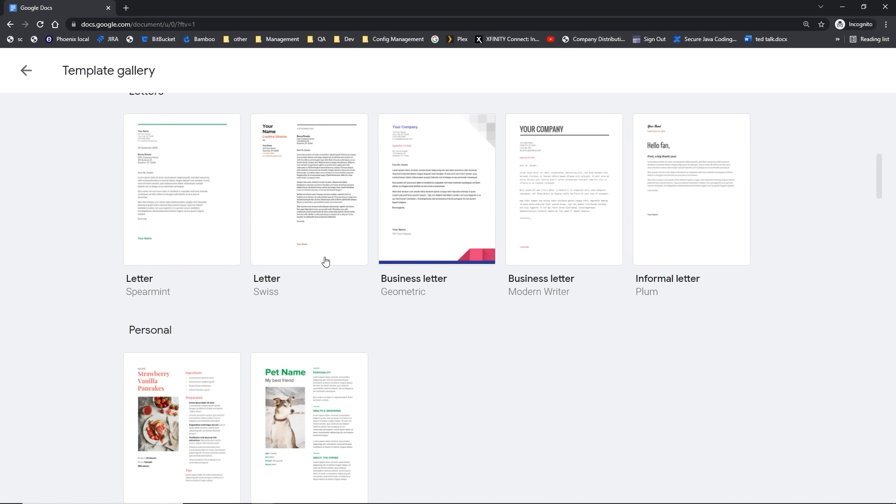
pyautogui.click(165, 204)
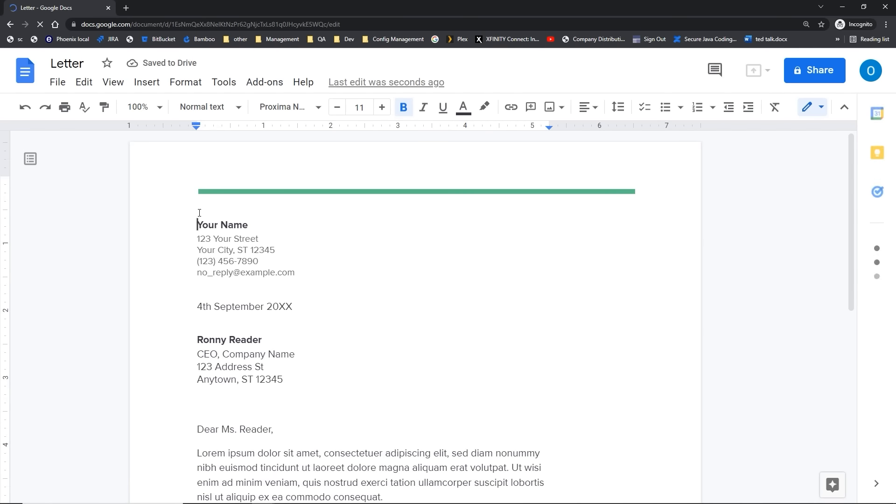
# Step: Create a letter from the Spearmint template and rename it Letter-A
pyautogui.click(199, 213)
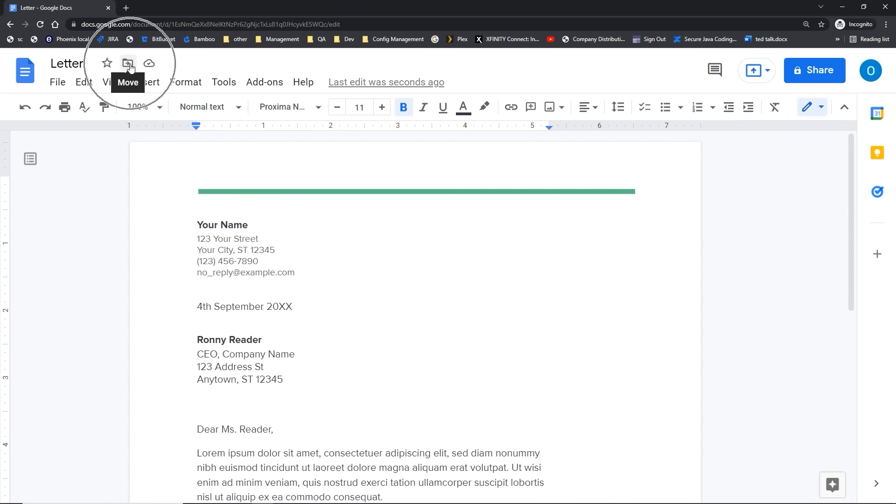
pyautogui.click(84, 66)
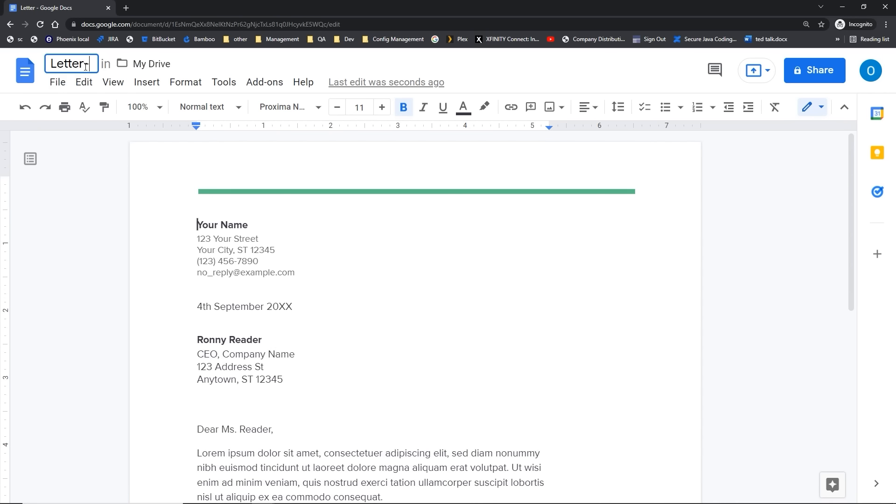
pyautogui.write('A')
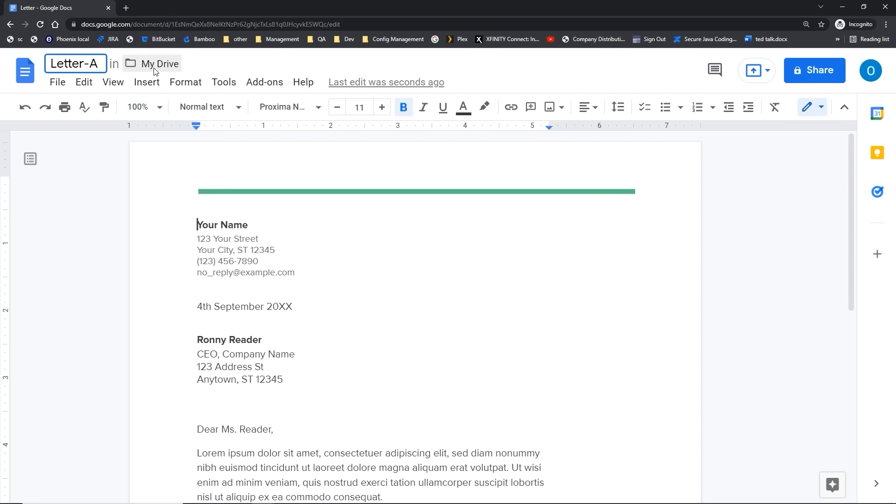
# Step: Replace the 'Your Name' placeholder with the beginning of the sender's name
pyautogui.moveTo(196, 226); pyautogui.dragTo(247, 226)
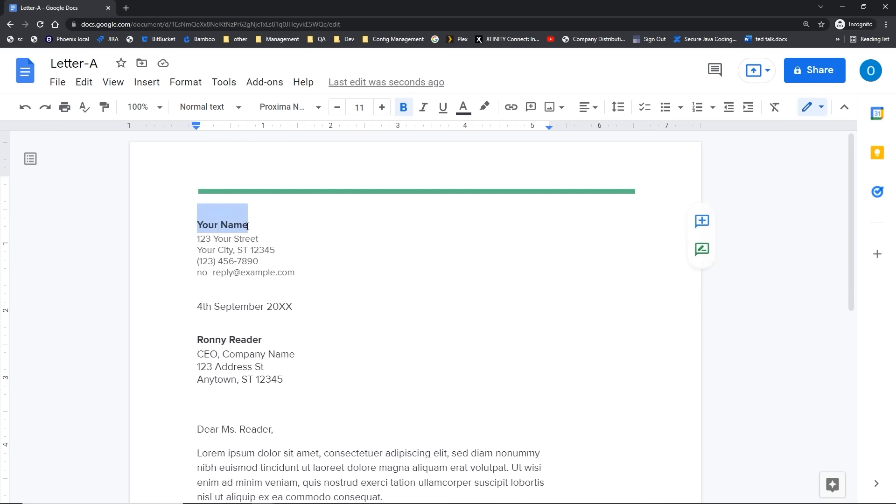
pyautogui.write('Su')
pyautogui.press('super')
pyautogui.write('ie')
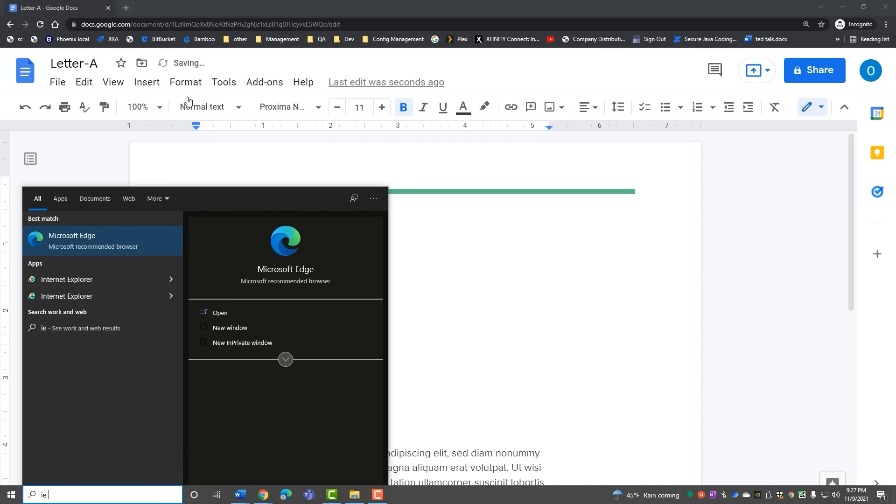
pyautogui.press('Escape')
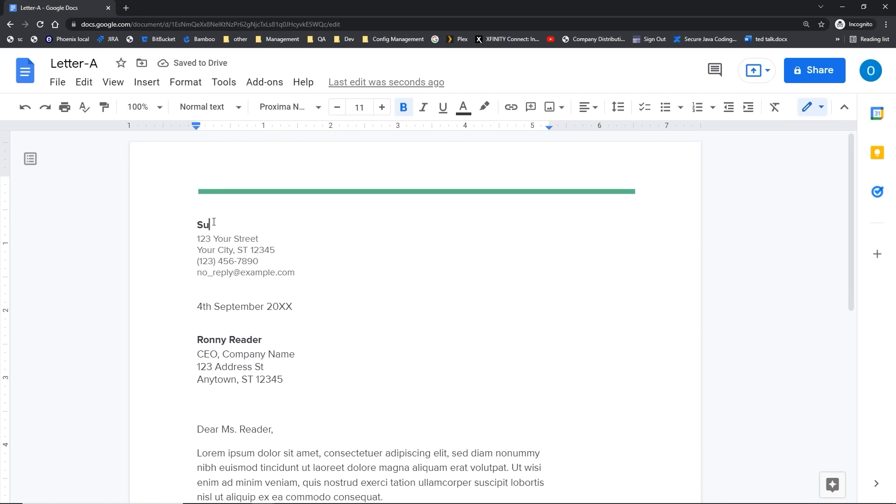
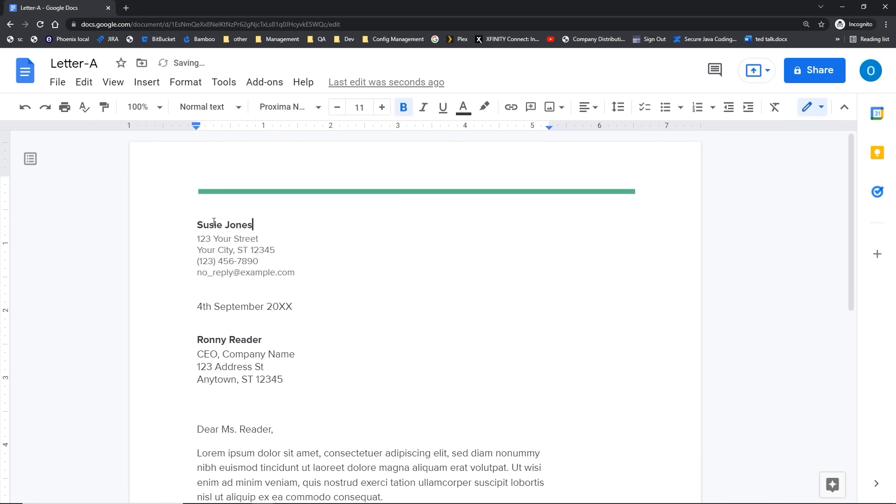
# Step: Finish entering the sender's name, then swap the letter for a new blank document
pyautogui.press('ctrl')
pyautogui.scroll(-1, 253, 325)
pyautogui.scroll(-5, 192, 294)
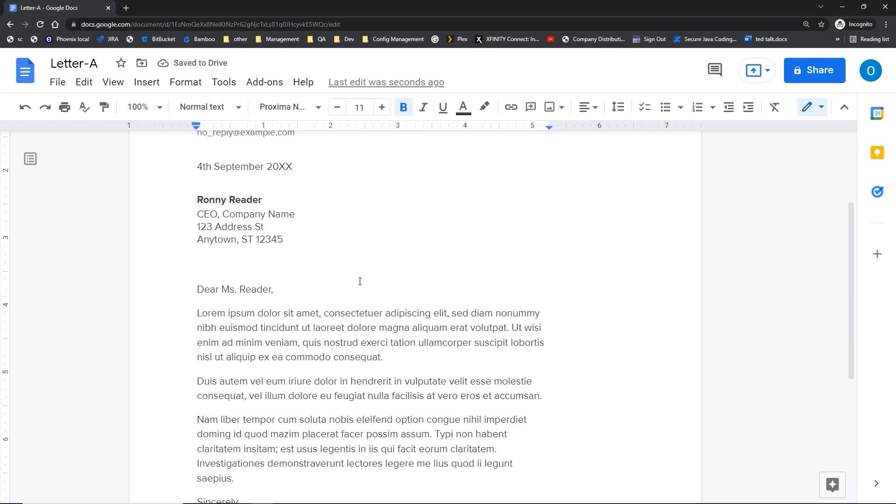
pyautogui.press('ctrl')
pyautogui.press('ctrl')
pyautogui.press('ctrl')
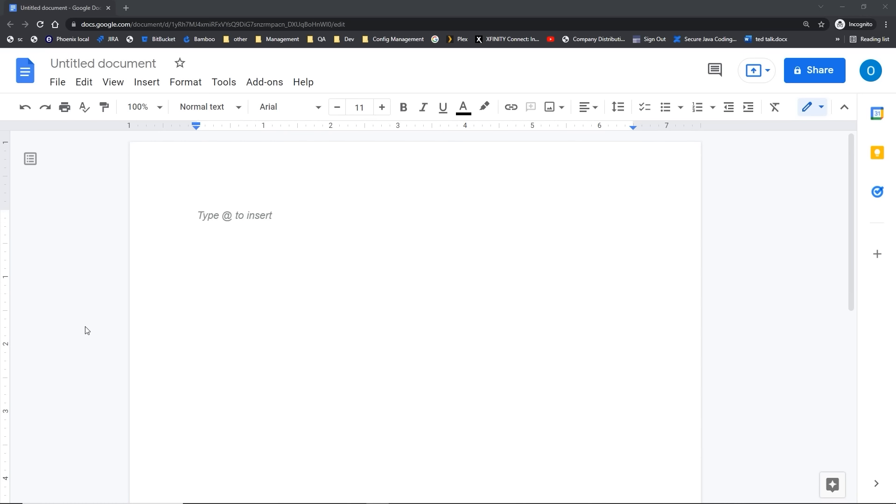
# Step: Start a new document from the Project proposal template via File > New > From template
pyautogui.press('ctrl')
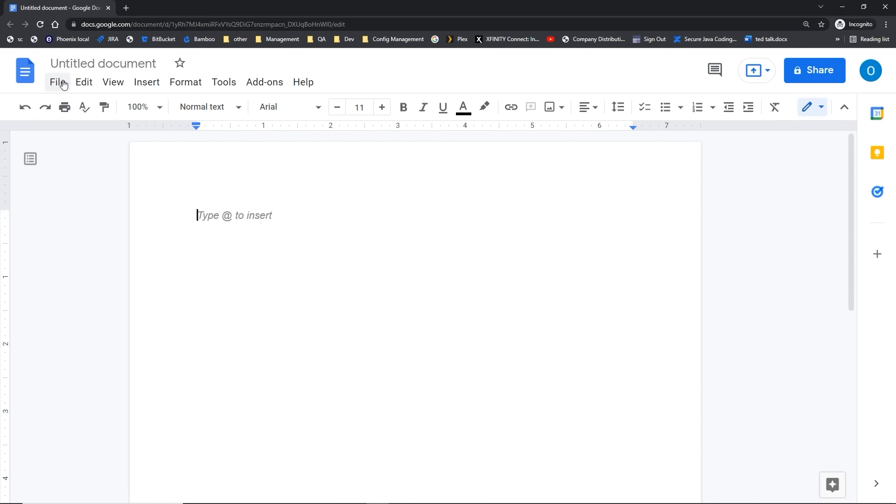
pyautogui.click(64, 84)
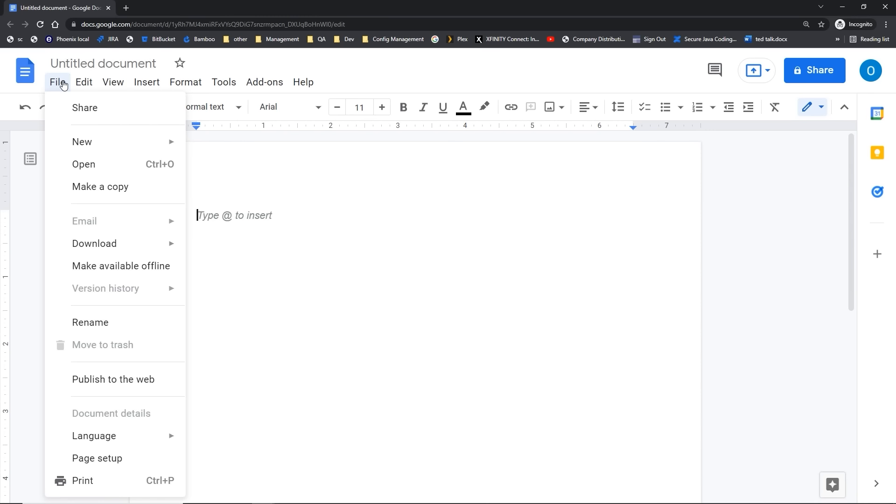
pyautogui.moveTo(90, 145)
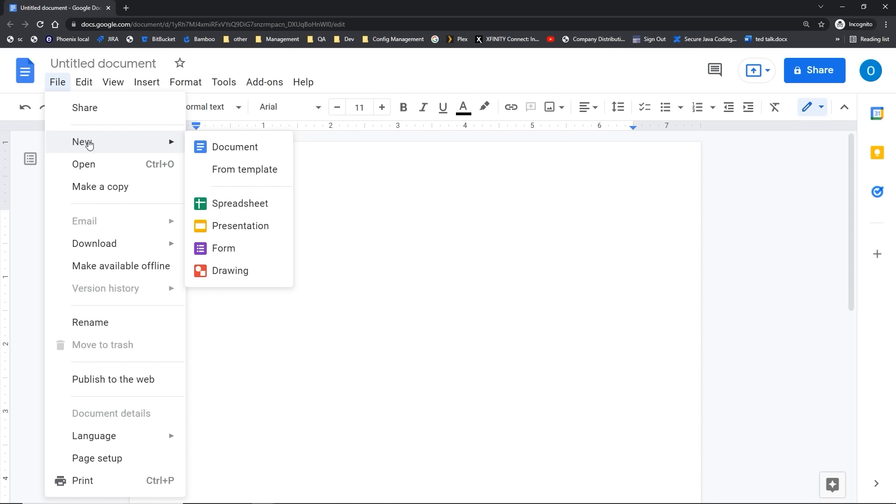
pyautogui.click(243, 171)
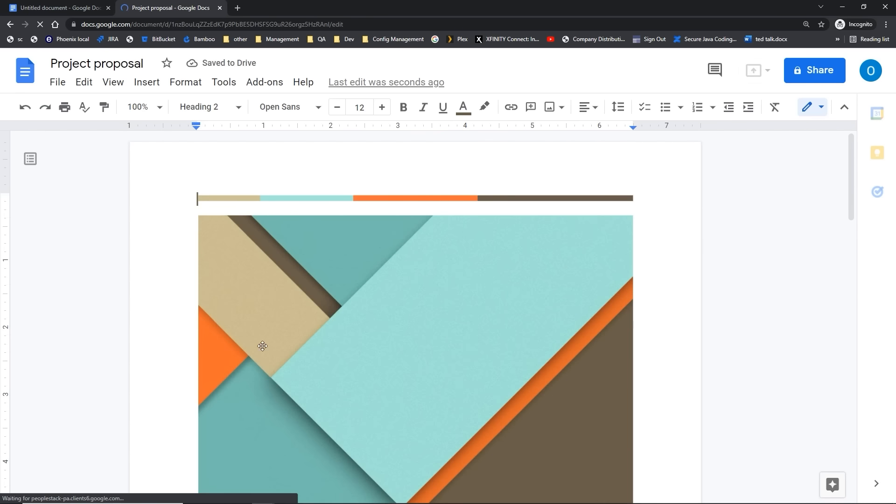
pyautogui.scroll(-4, 257, 346)
pyautogui.scroll(-4, 258, 346)
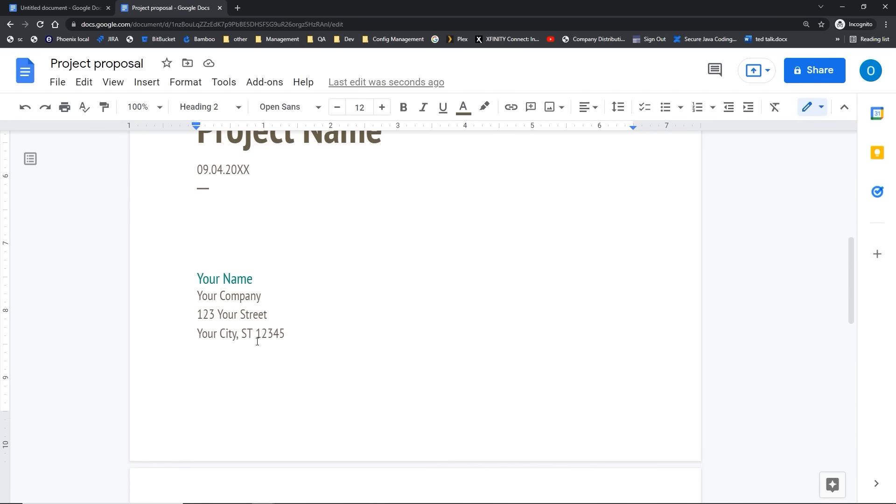
pyautogui.click(121, 62)
pyautogui.scroll(4, 287, 237)
pyautogui.scroll(4, 287, 237)
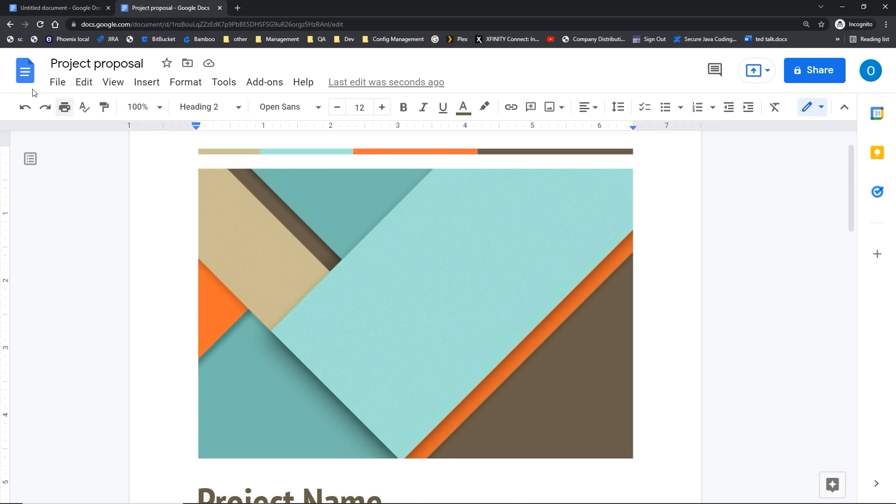
# Step: Rename the file Business proposal, retitle it 'Travel R Us-Business Proposal', and open the print preview
pyautogui.click(56, 83)
pyautogui.moveTo(114, 154)
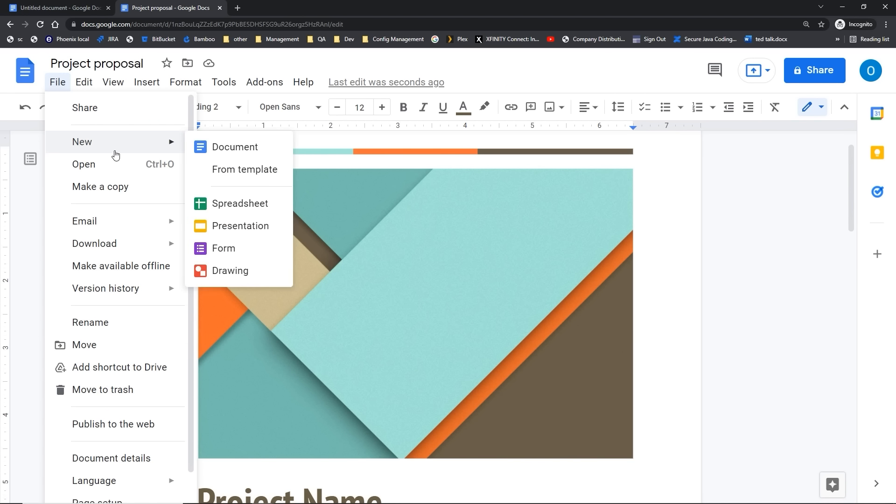
pyautogui.click(233, 168)
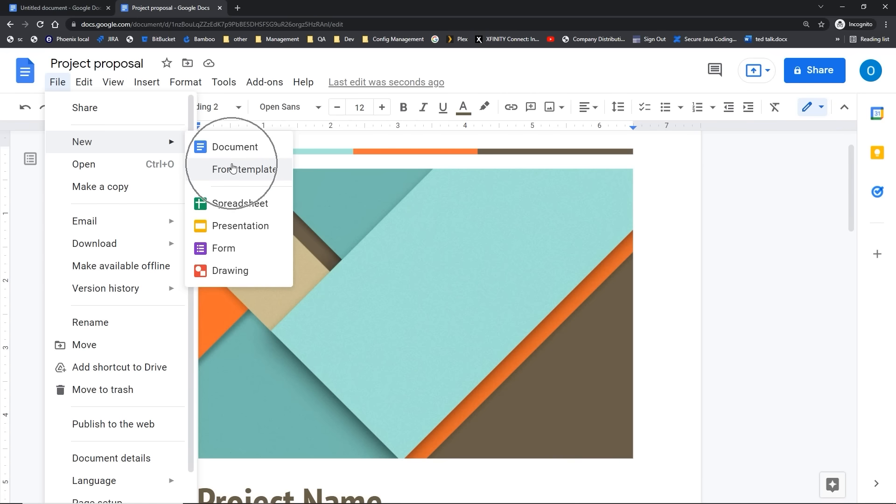
pyautogui.click(349, 222)
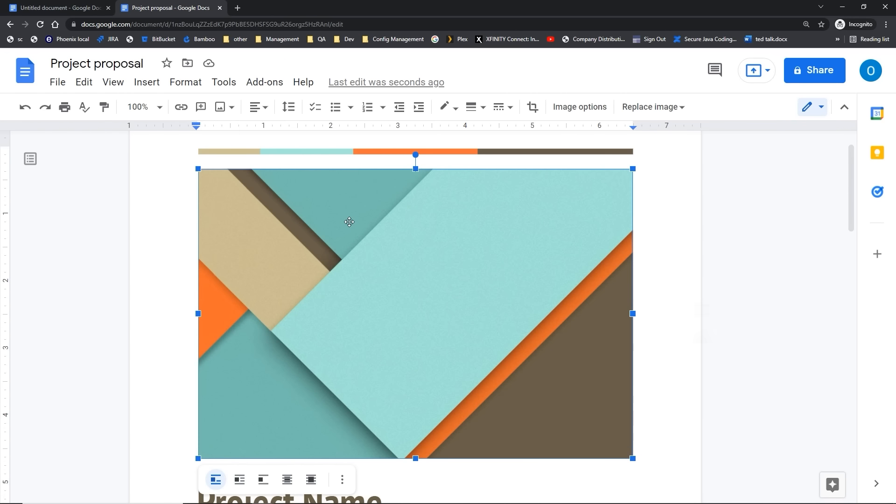
pyautogui.click(307, 146)
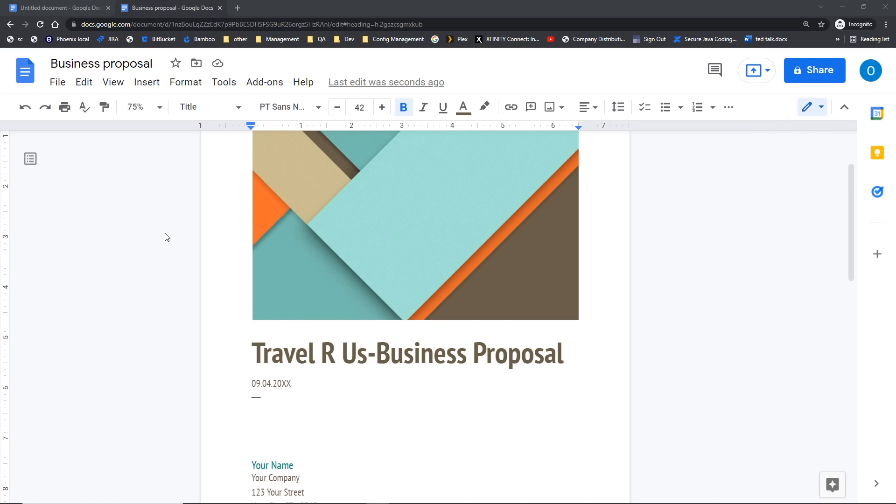
pyautogui.click(65, 109)
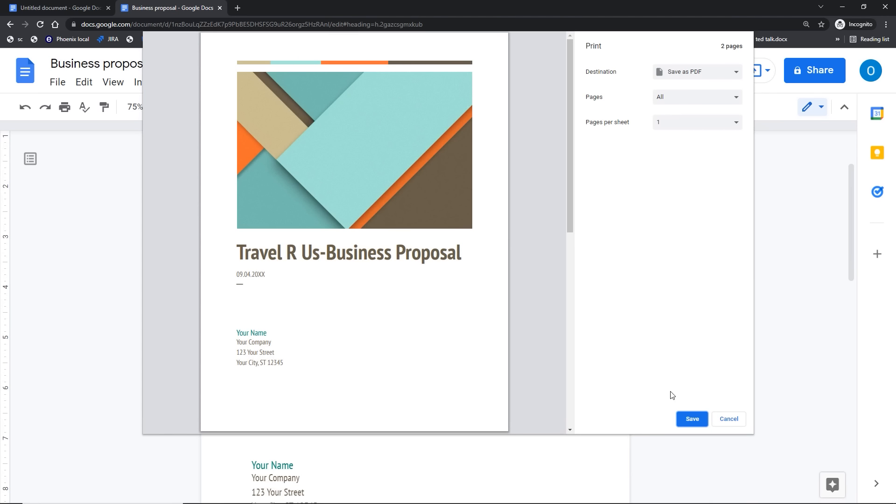
pyautogui.click(722, 419)
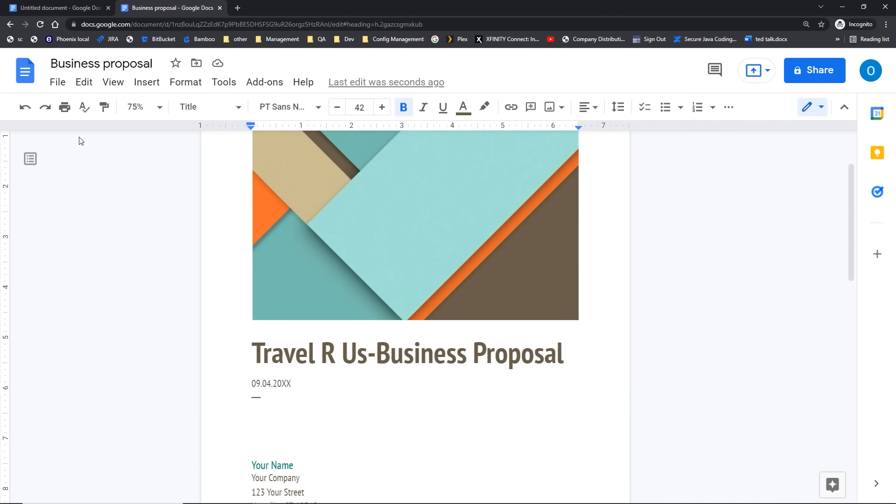
pyautogui.hotkey('ctrl', 'p')
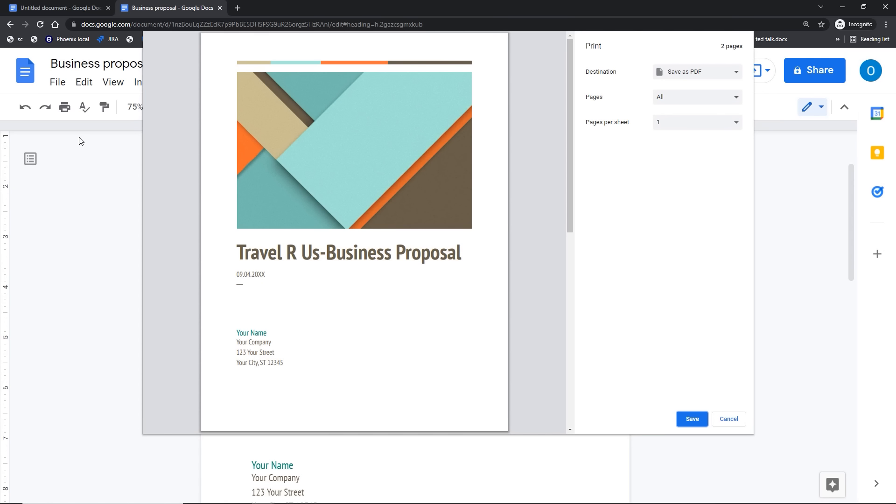
pyautogui.click(726, 419)
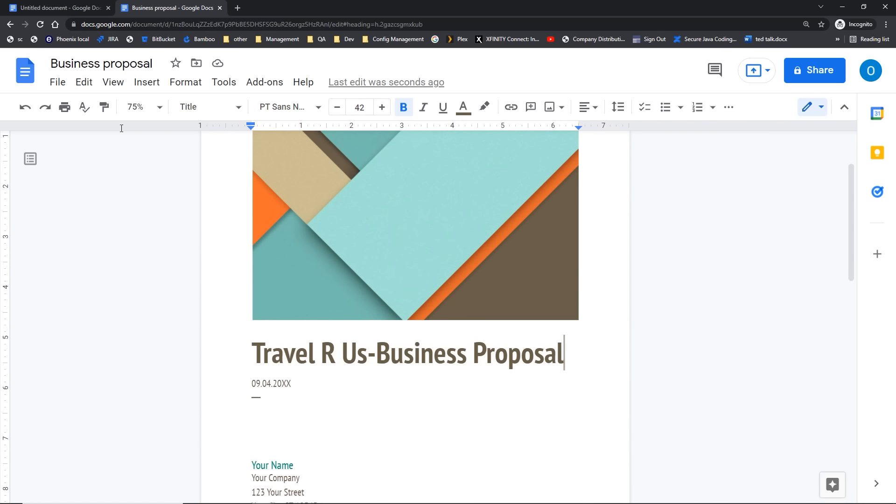
pyautogui.click(48, 82)
pyautogui.moveTo(90, 301)
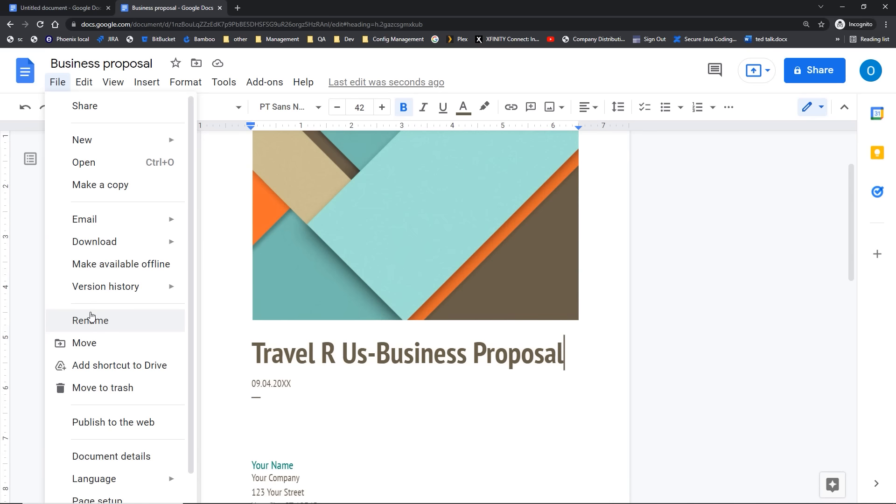
pyautogui.scroll(-1, 90, 318)
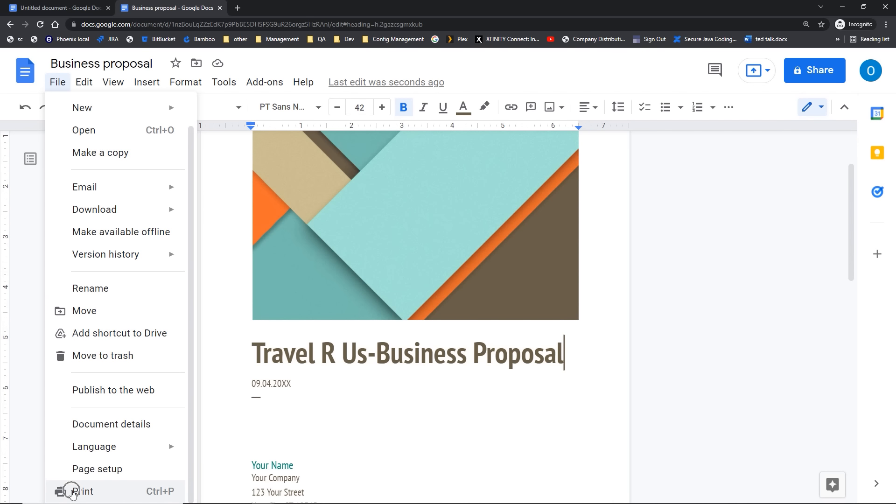
pyautogui.click(72, 492)
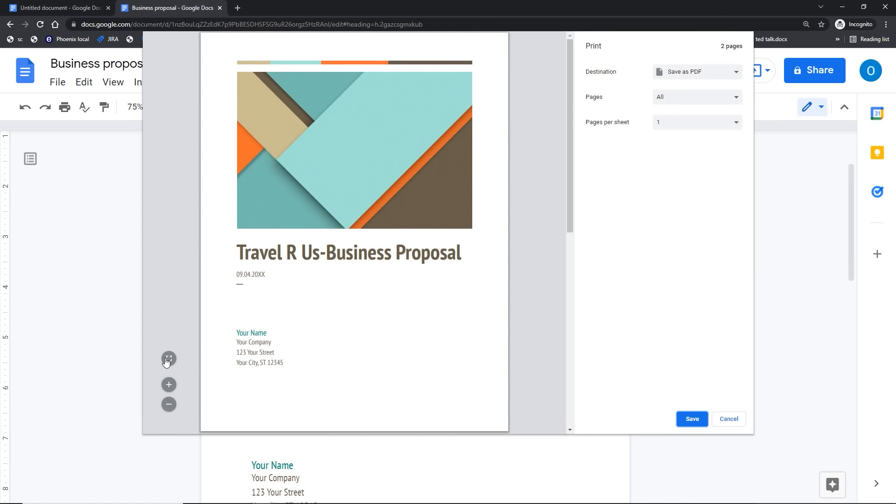
pyautogui.click(169, 359)
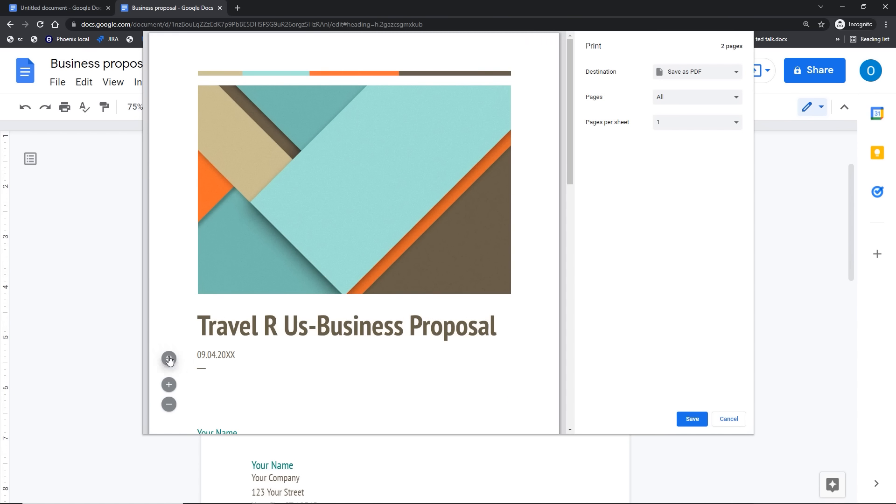
pyautogui.click(169, 359)
pyautogui.click(169, 359)
pyautogui.click(169, 358)
pyautogui.click(169, 385)
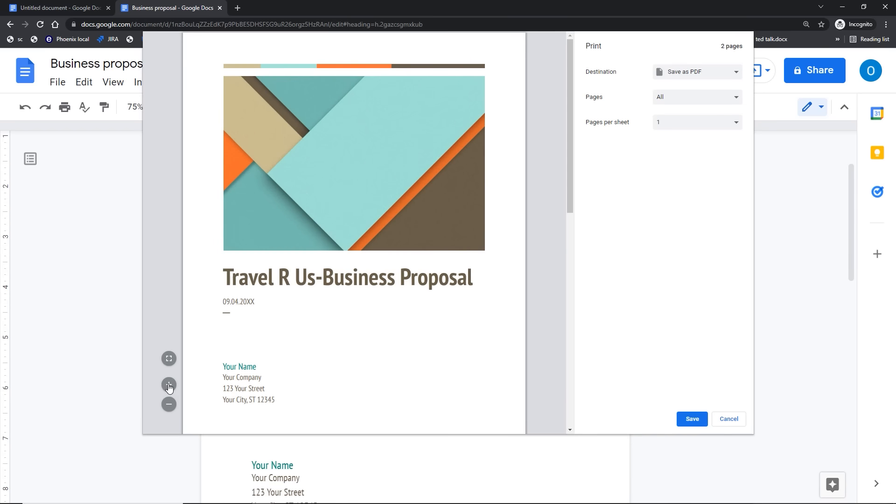
pyautogui.click(169, 385)
pyautogui.click(169, 385)
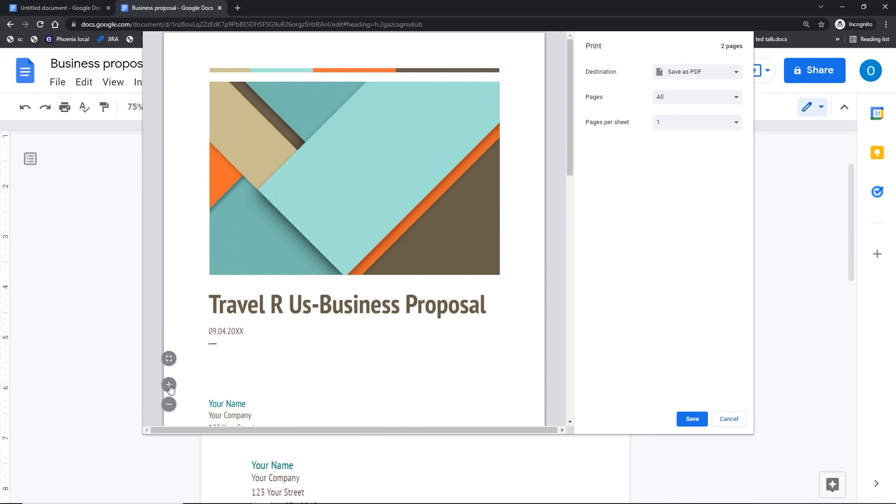
pyautogui.click(168, 405)
pyautogui.click(168, 404)
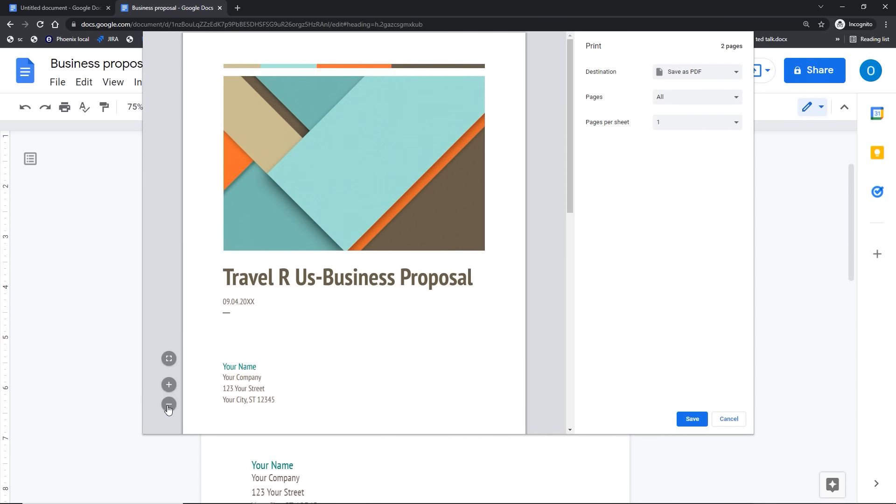
pyautogui.scroll(-4, 169, 409)
pyautogui.scroll(-6, 168, 409)
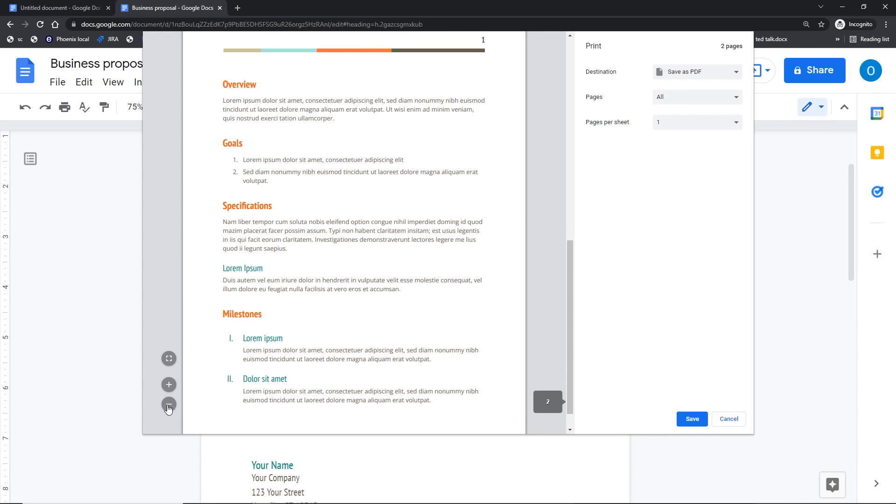
pyautogui.scroll(10, 169, 409)
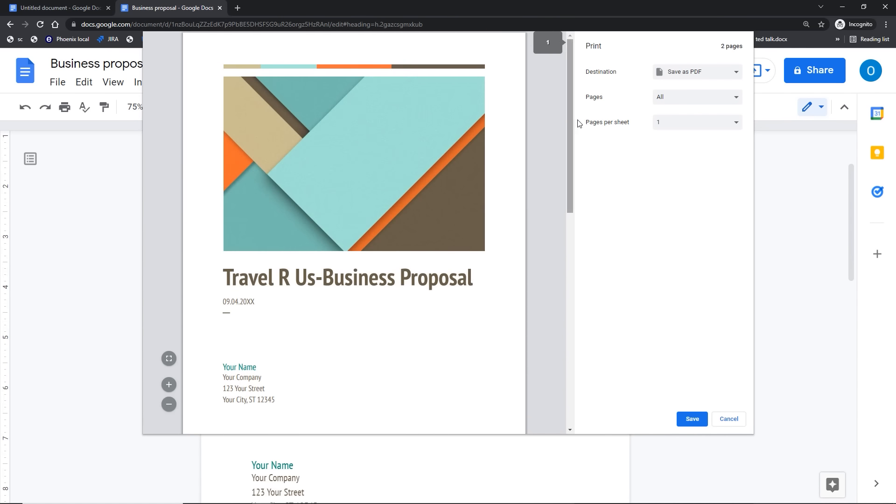
pyautogui.click(670, 77)
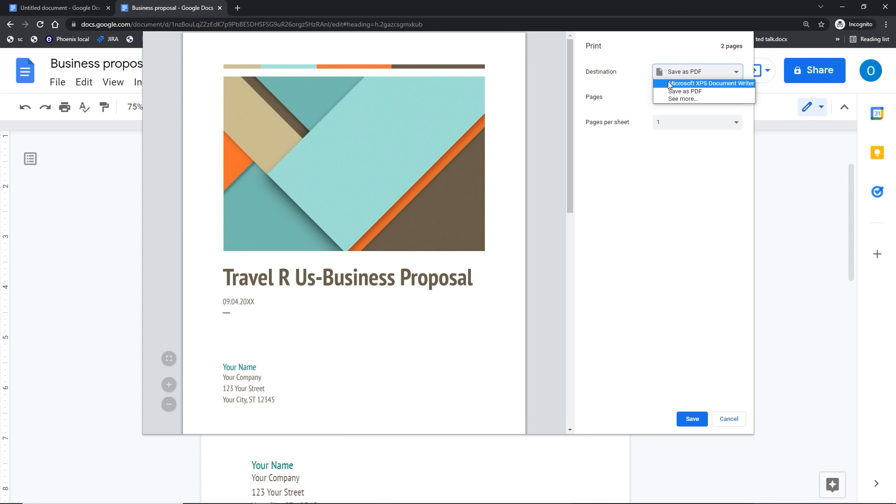
# Step: Print only page 1 to Microsoft XPS Document in colour, after previewing black and white
pyautogui.click(670, 84)
pyautogui.click(668, 98)
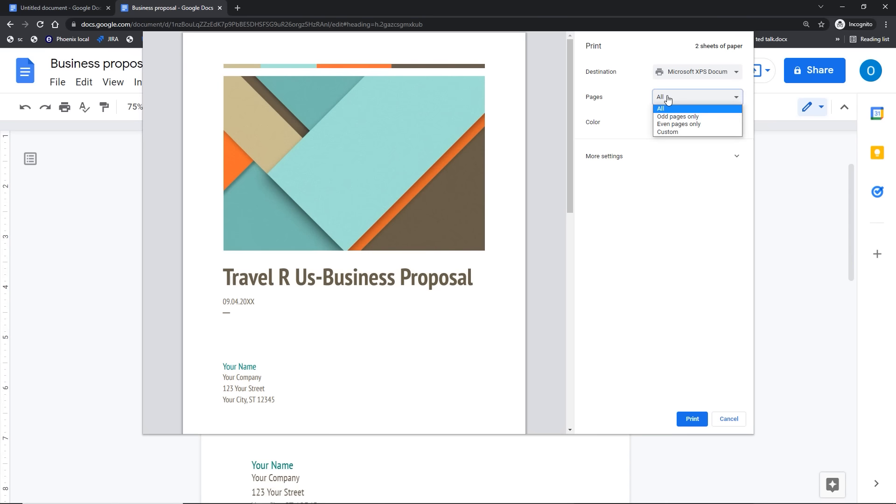
pyautogui.click(668, 132)
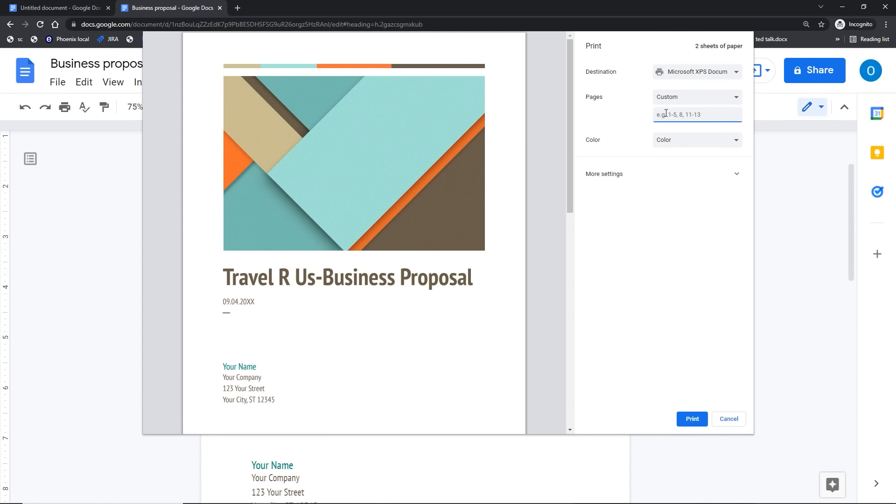
pyautogui.write('1')
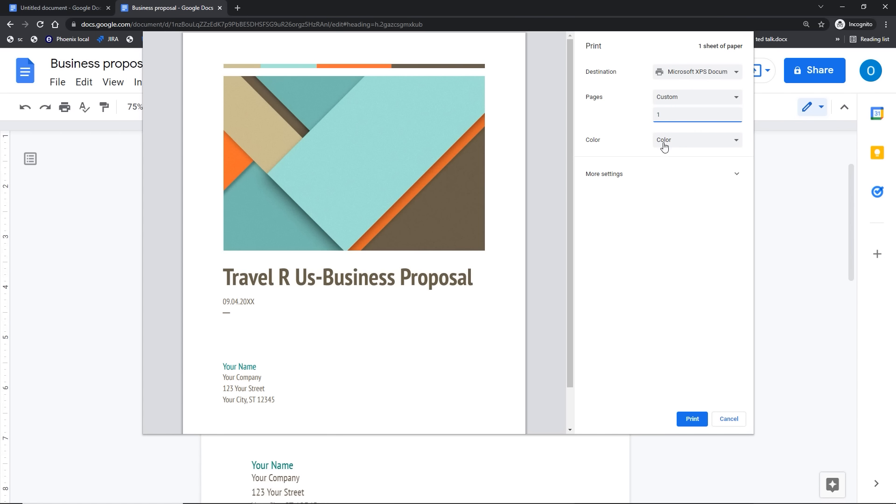
pyautogui.click(664, 147)
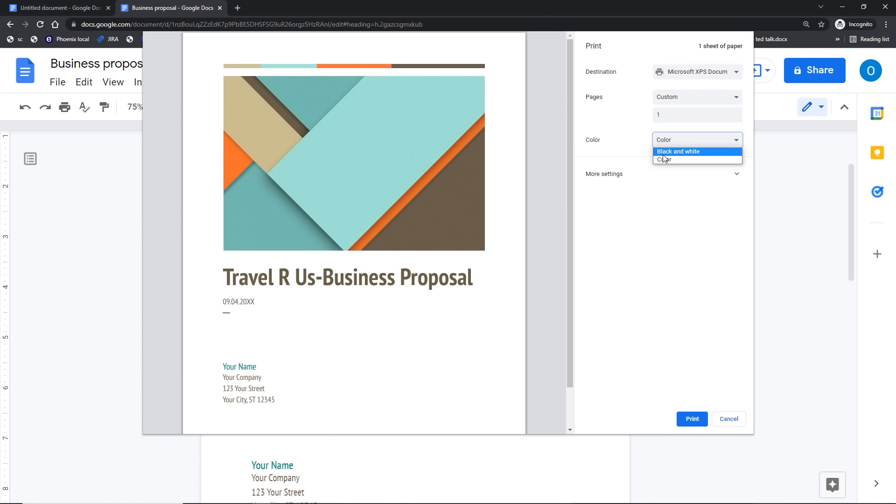
pyautogui.click(663, 155)
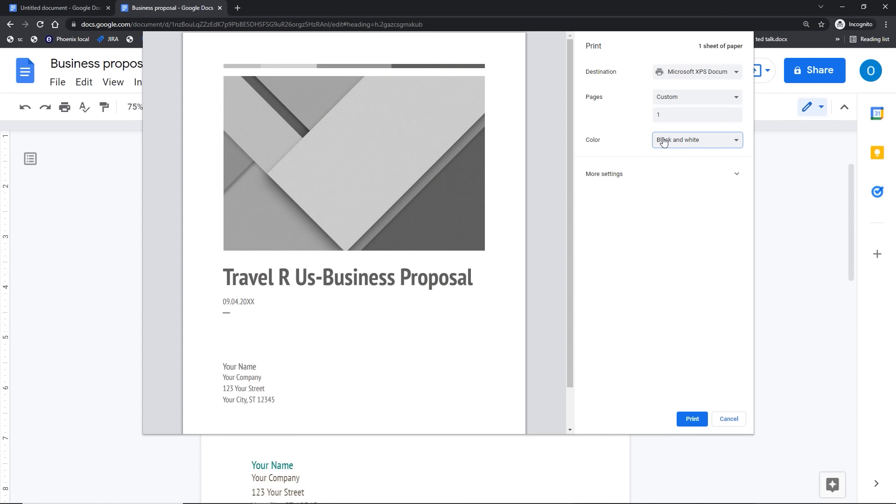
pyautogui.click(662, 139)
pyautogui.click(660, 159)
# Step: Expand More settings, try 2 pages per sheet and Fit to paper, then restore the defaults
pyautogui.click(616, 179)
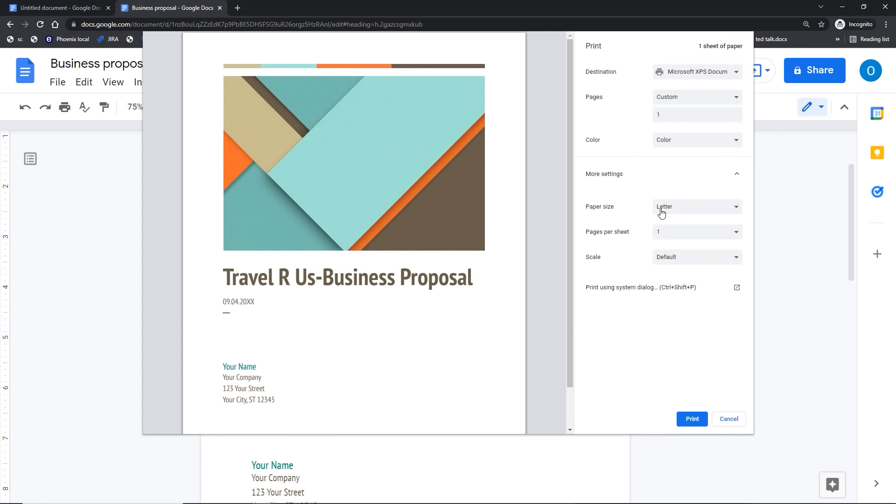
pyautogui.click(674, 236)
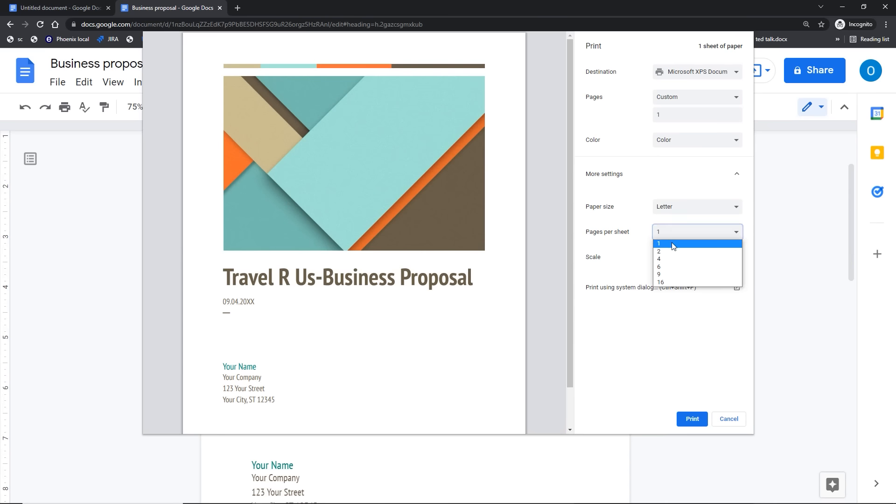
pyautogui.click(673, 251)
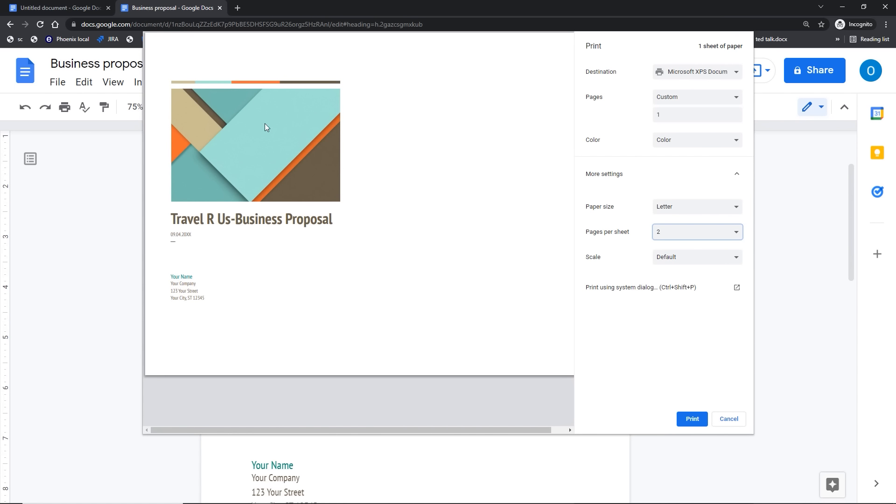
pyautogui.click(682, 232)
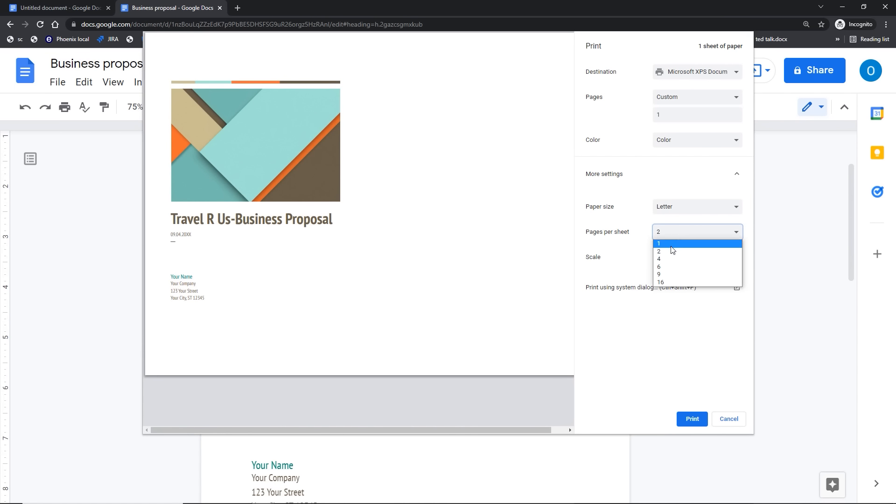
pyautogui.click(672, 243)
pyautogui.click(668, 258)
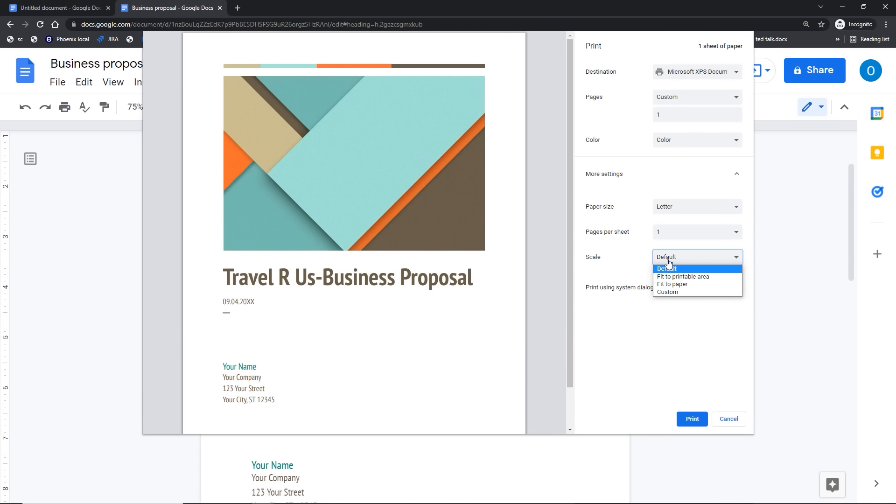
pyautogui.click(671, 284)
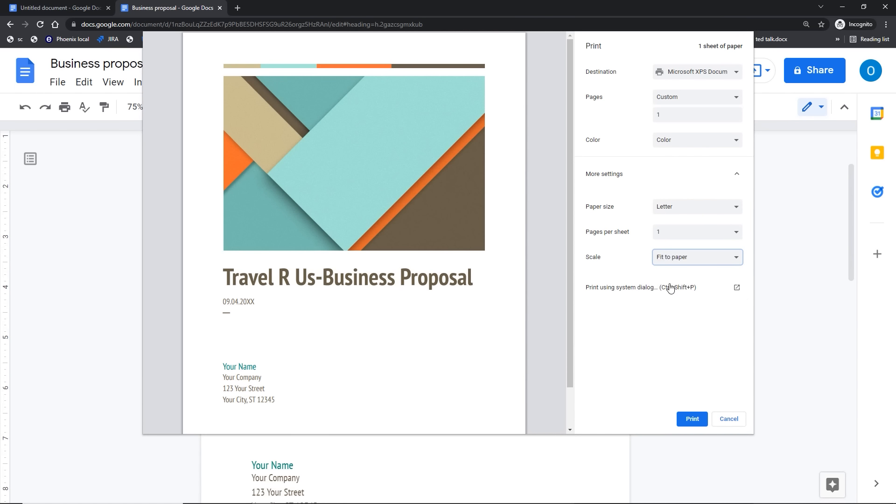
pyautogui.click(670, 260)
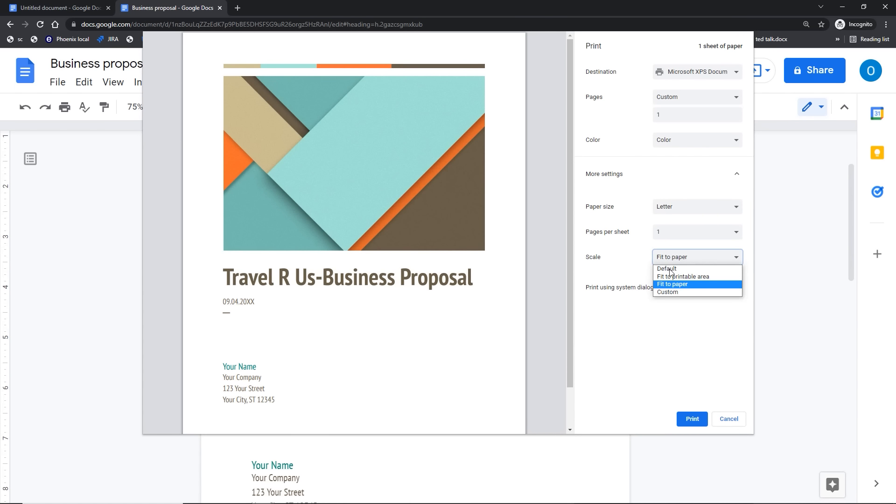
pyautogui.click(670, 267)
pyautogui.click(653, 354)
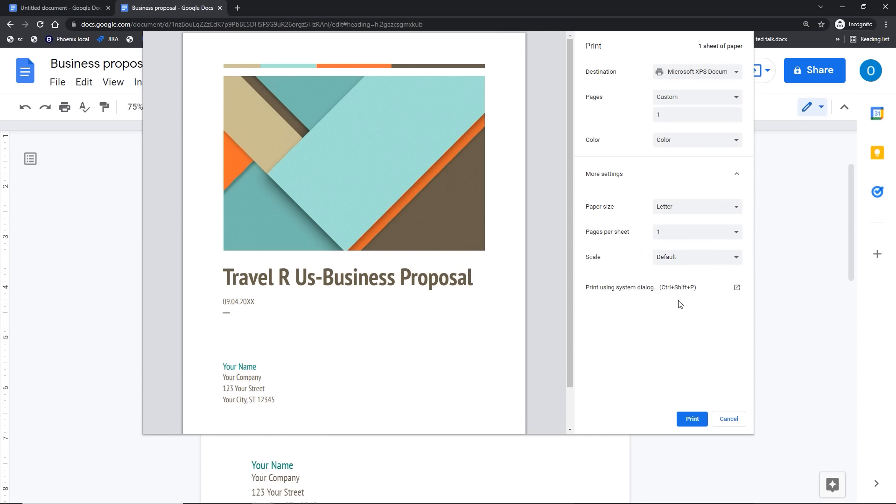
# Step: Send the page to the system print dialog, then cancel saving the print output file
pyautogui.click(737, 288)
pyautogui.click(682, 78)
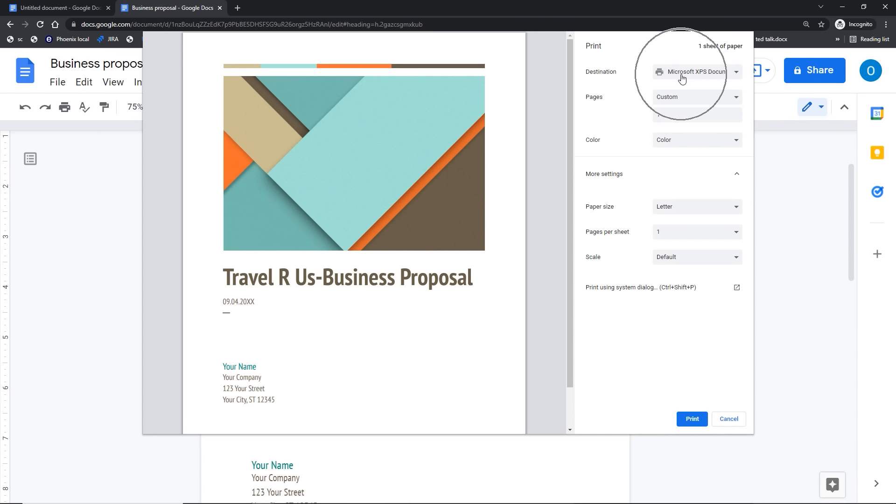
pyautogui.click(682, 420)
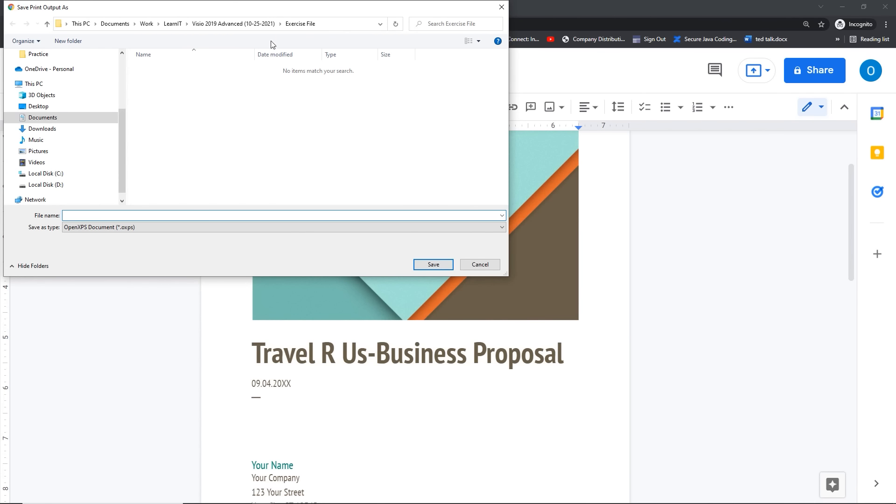
pyautogui.click(496, 265)
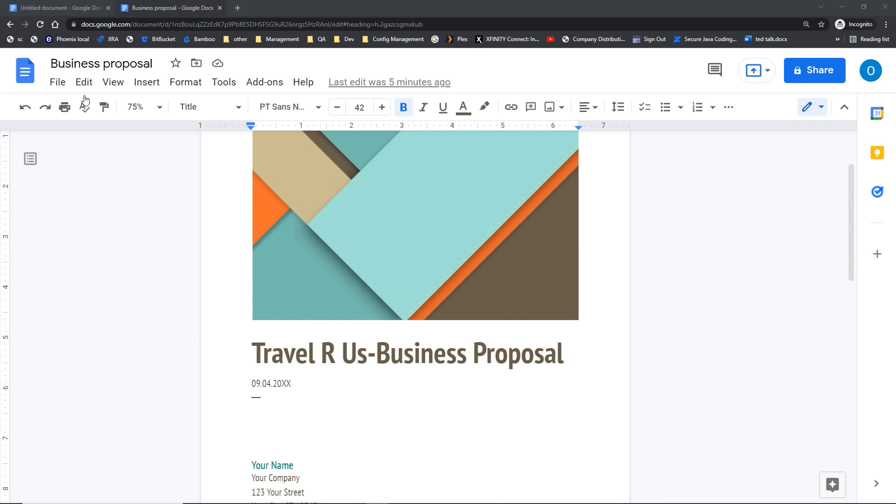
# Step: Open File > Email > Email this file and tick Send yourself a copy
pyautogui.click(58, 82)
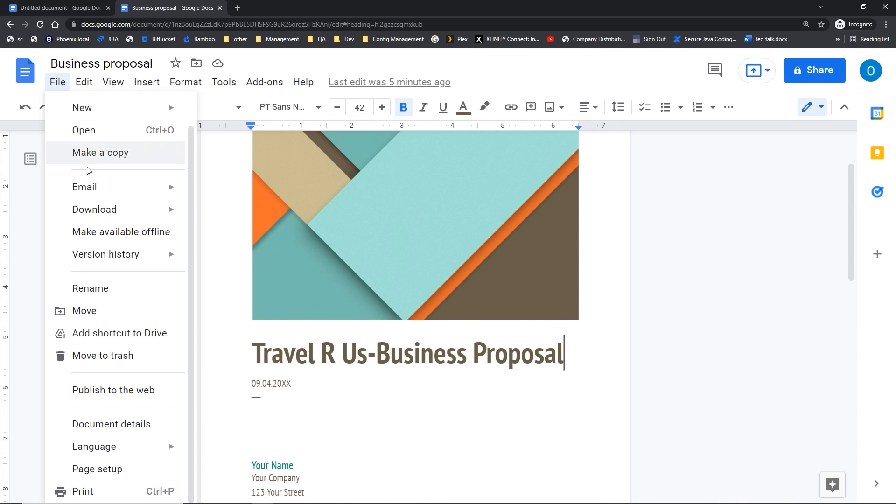
pyautogui.moveTo(95, 198)
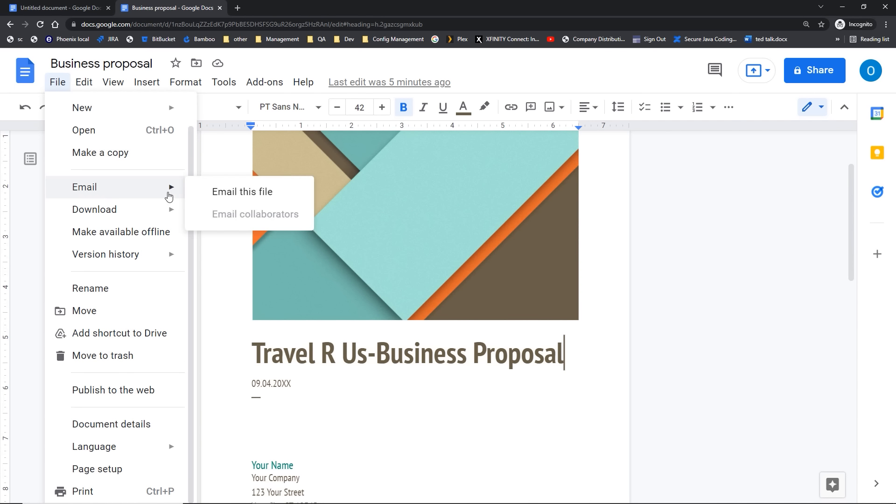
pyautogui.click(226, 197)
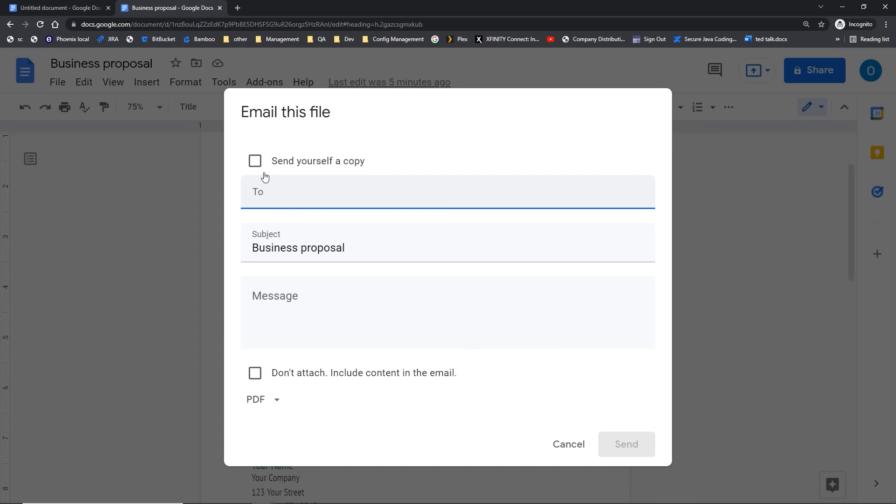
pyautogui.click(256, 162)
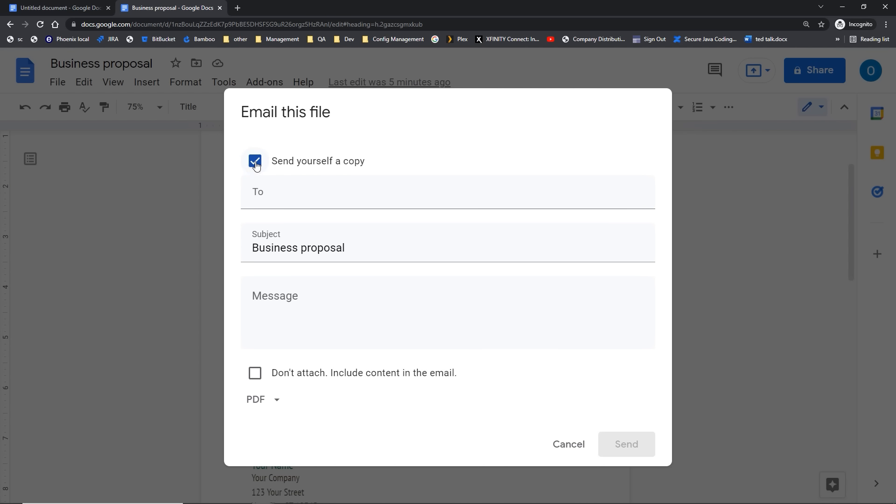
# Step: Enter the recipient's Gmail address and add the suggested contact
pyautogui.click(264, 199)
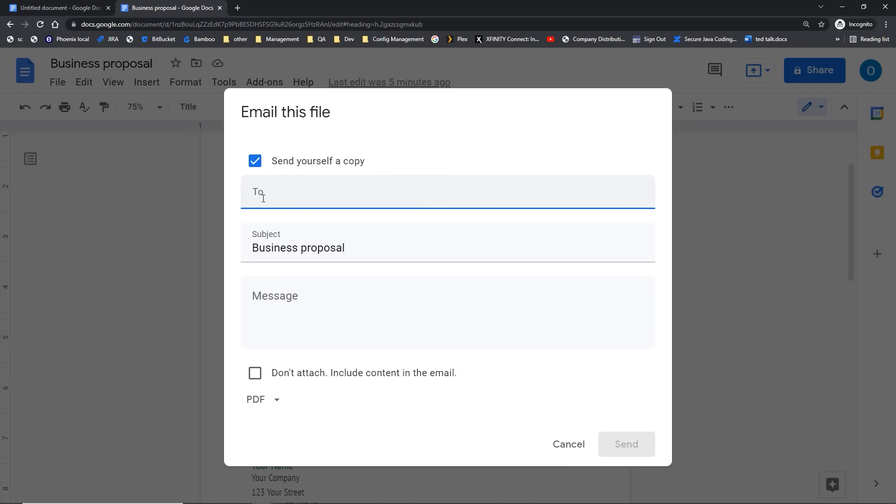
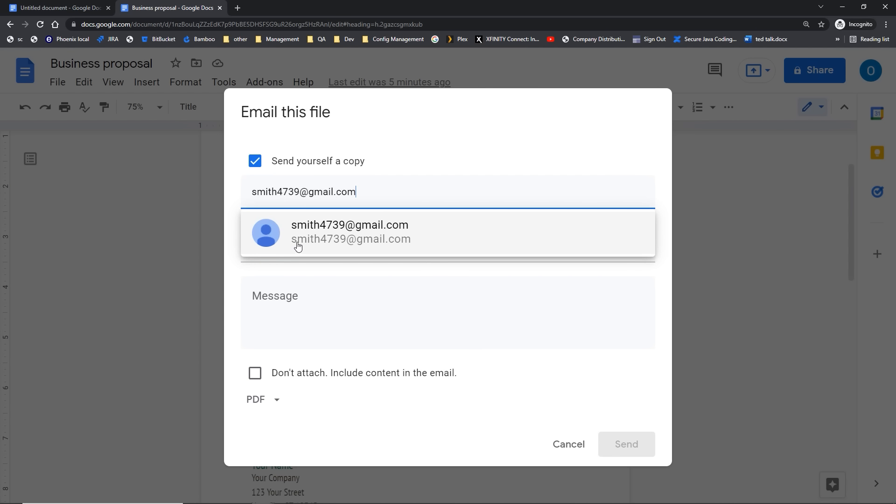
pyautogui.click(299, 241)
pyautogui.click(320, 194)
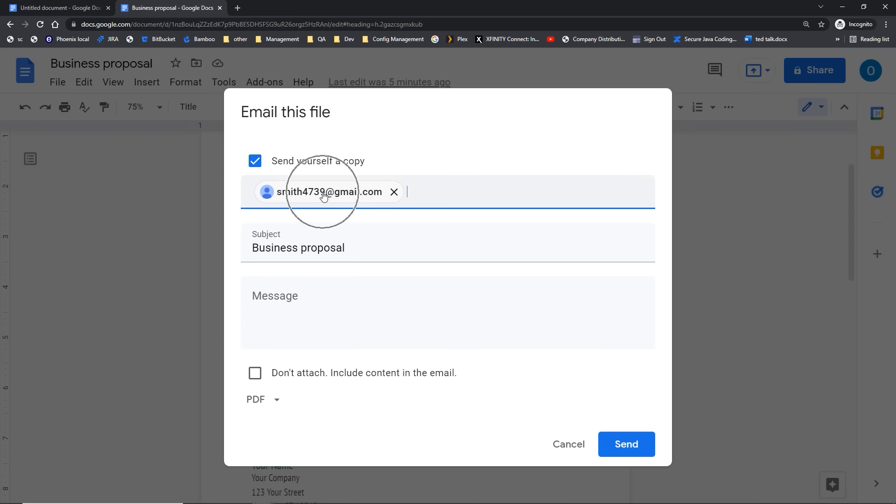
pyautogui.click(286, 252)
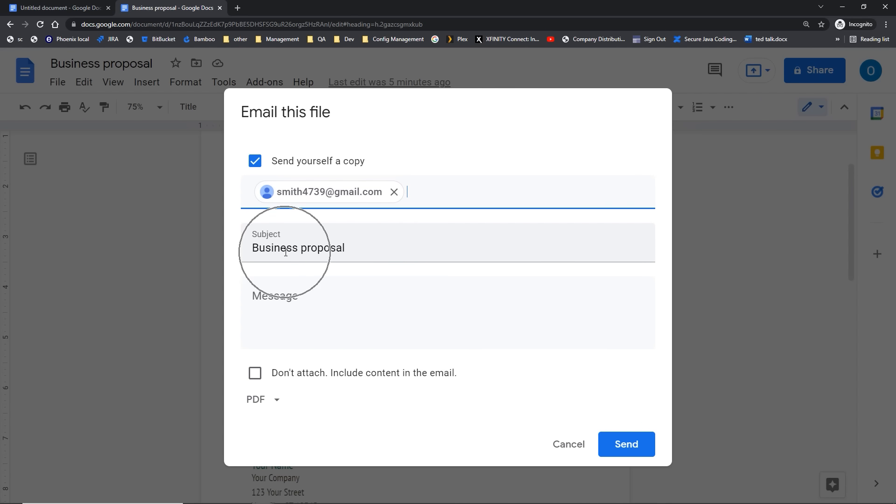
# Step: Write the message 'Please help me correct this. Thanks.'
pyautogui.click(303, 293)
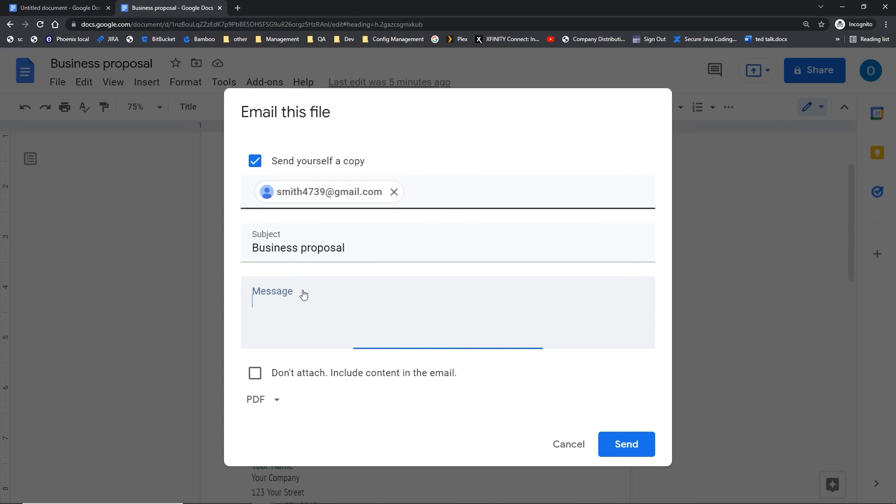
pyautogui.write('Please h')
pyautogui.write('jeop')
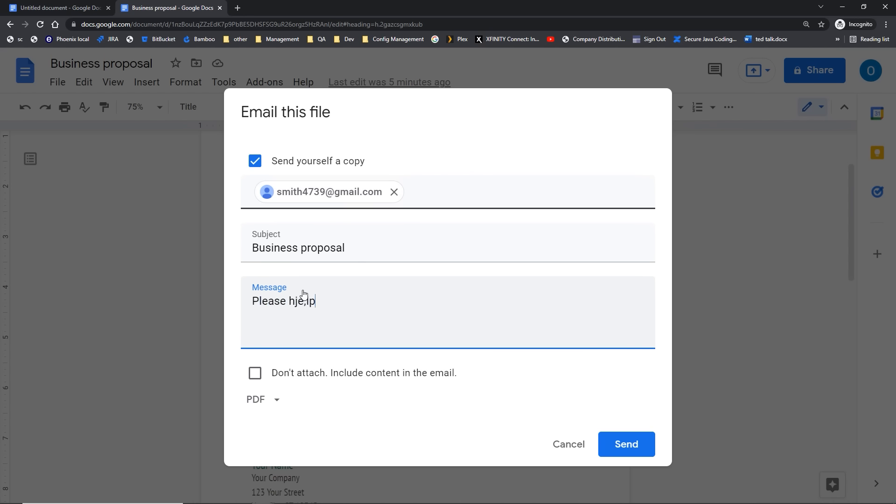
pyautogui.press('BackSpace')
pyautogui.press('BackSpace')
pyautogui.press('BackSpace')
pyautogui.press('BackSpace')
pyautogui.write('eop')
pyautogui.press('BackSpace')
pyautogui.press('BackSpace')
pyautogui.write('lp me correct h')
pyautogui.press('BackSpace')
pyautogui.write('this')
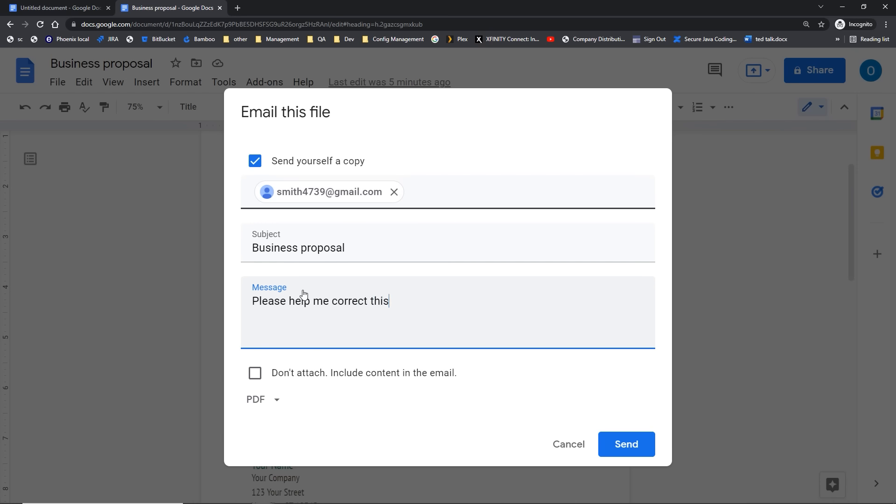
pyautogui.write('. Thanks.')
pyautogui.click(269, 408)
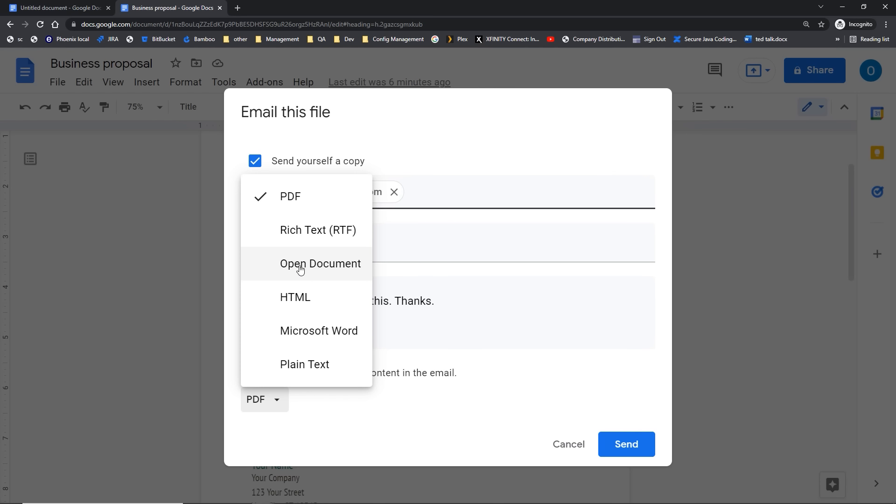
pyautogui.click(302, 333)
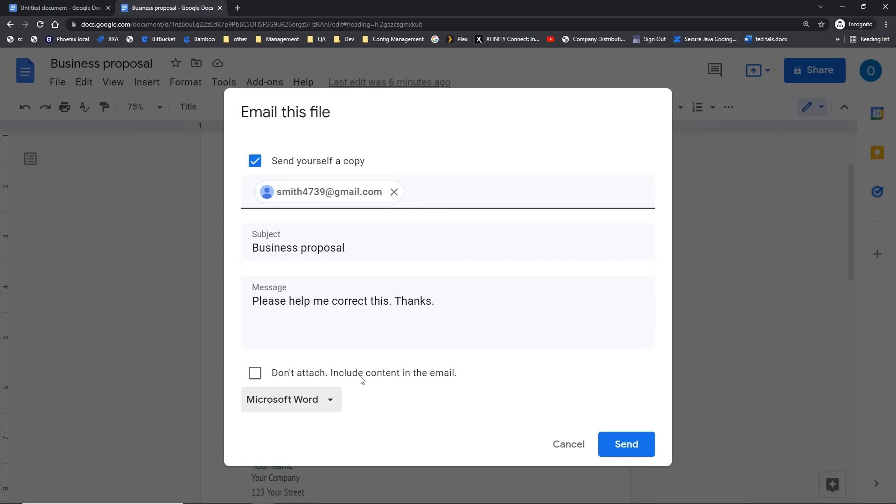
pyautogui.press('ctrl')
pyautogui.press('ctrl')
pyautogui.press('ctrl')
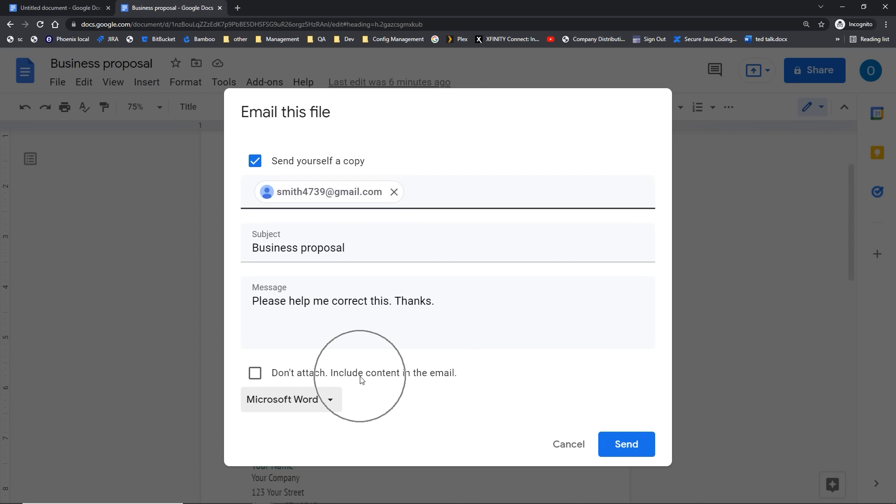
pyautogui.click(629, 448)
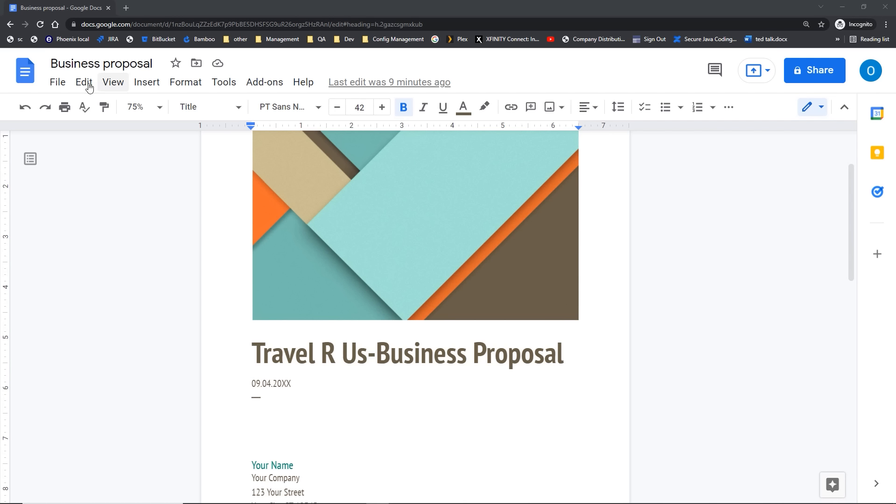
# Step: Publish the Business proposal to the web as a link and confirm the publishing
pyautogui.click(55, 83)
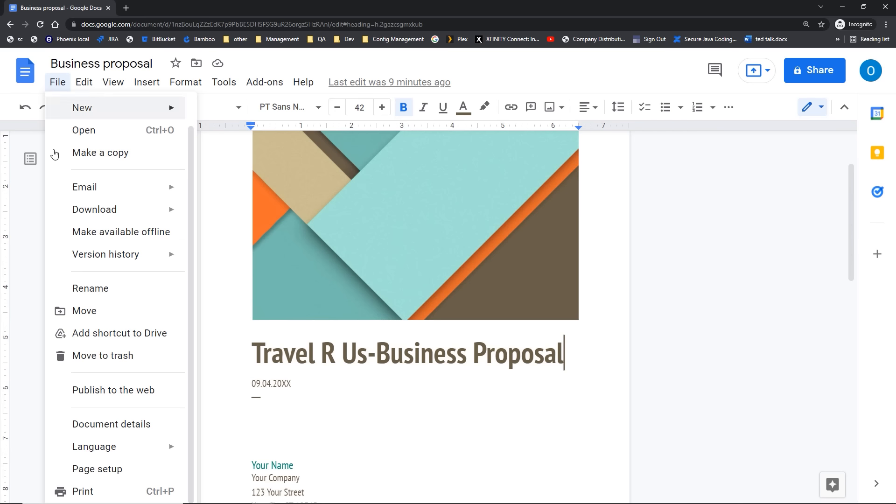
pyautogui.click(84, 391)
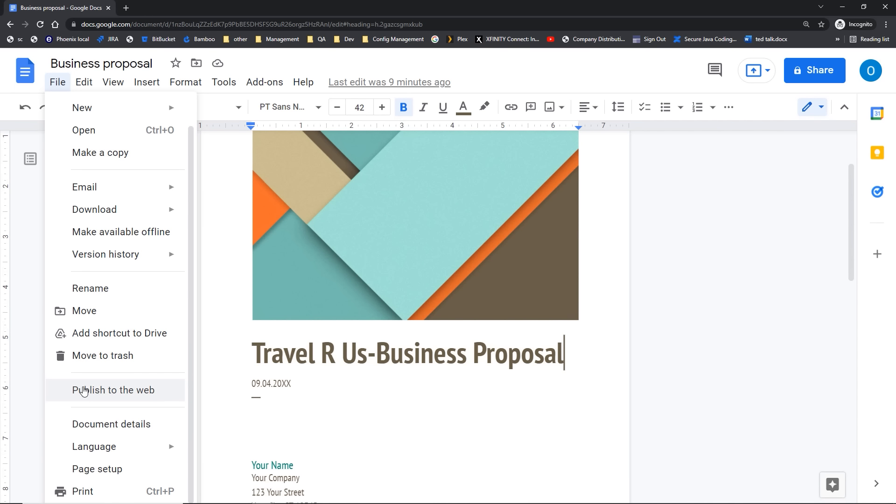
pyautogui.click(84, 391)
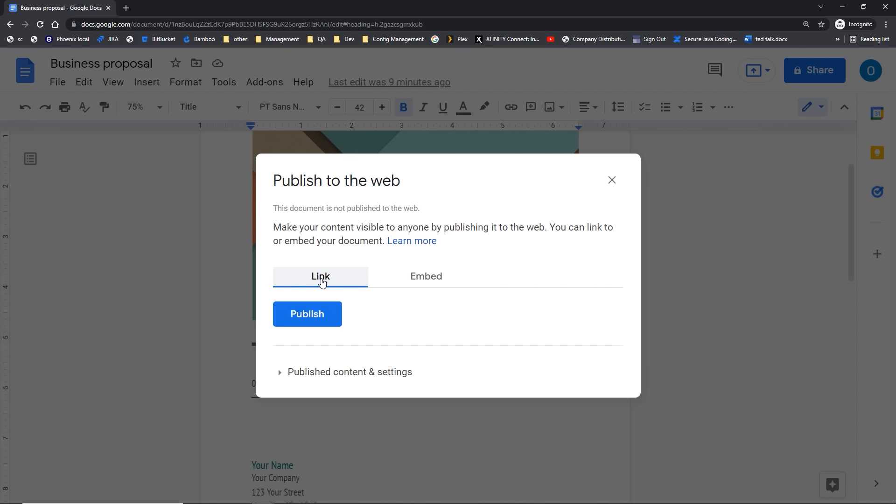
pyautogui.click(401, 279)
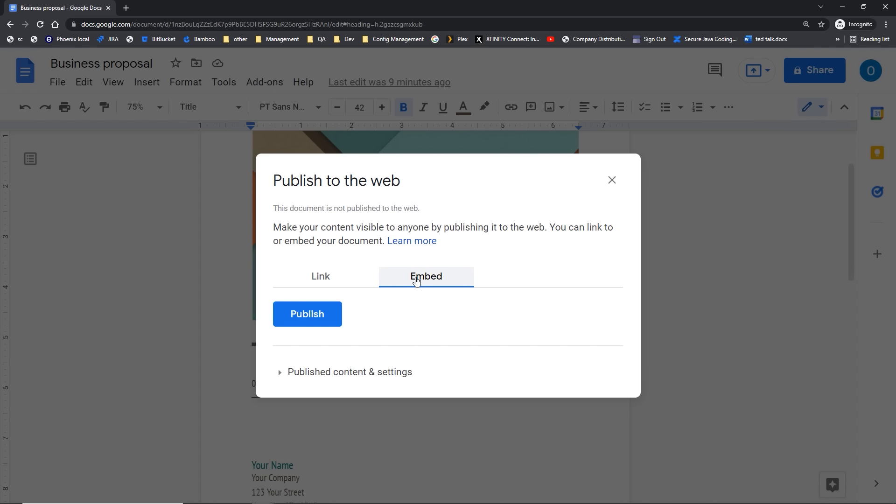
pyautogui.click(318, 279)
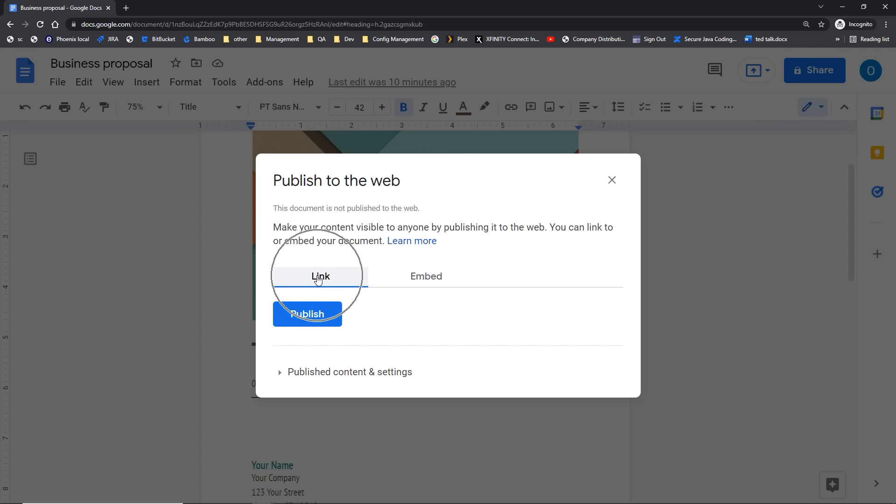
pyautogui.click(315, 373)
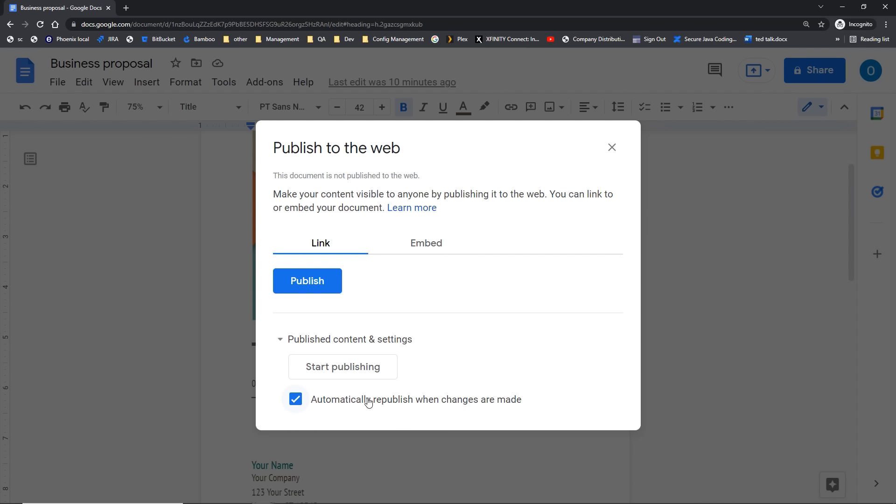
pyautogui.click(355, 376)
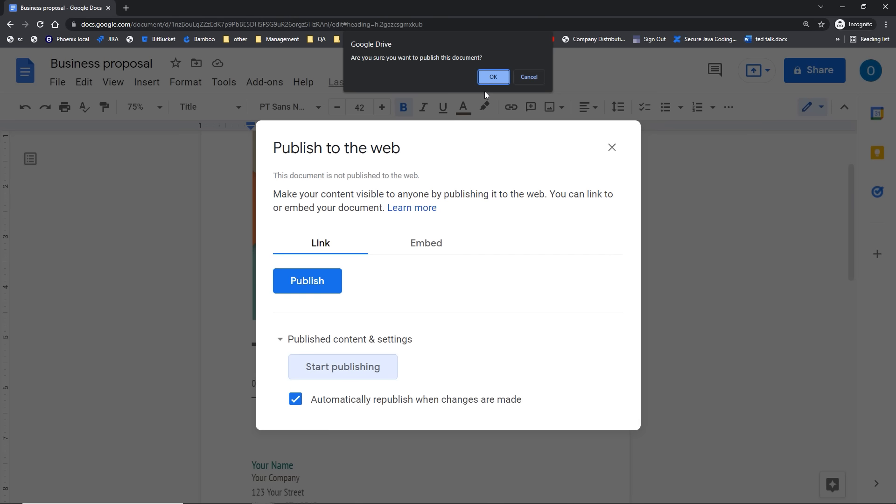
pyautogui.click(493, 77)
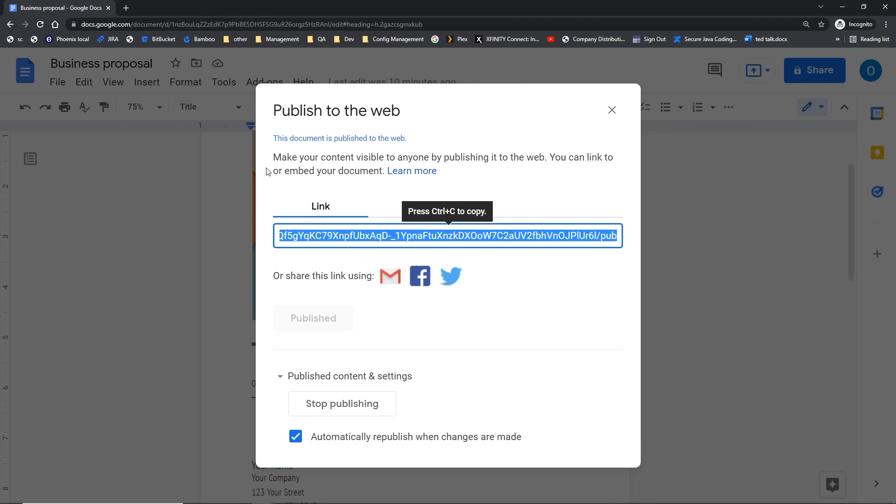
# Step: Try sharing the published link through Gmail, then discard the compose window
pyautogui.click(385, 279)
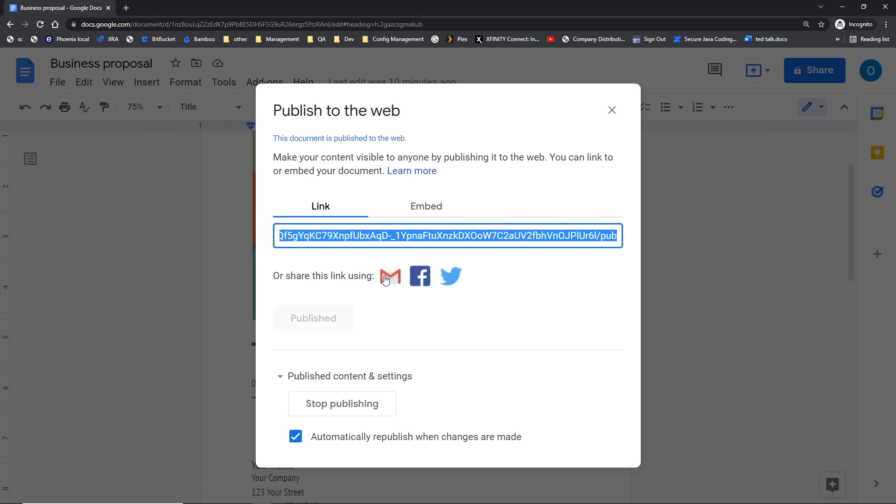
pyautogui.click(385, 278)
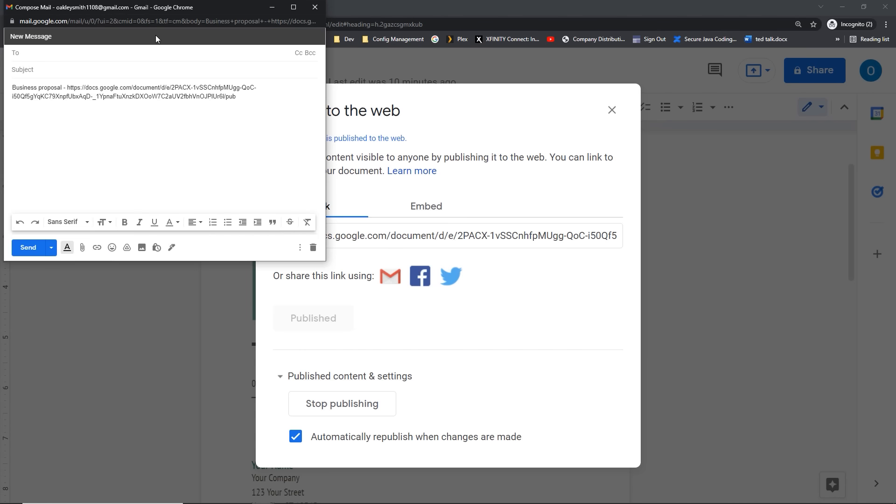
pyautogui.click(39, 57)
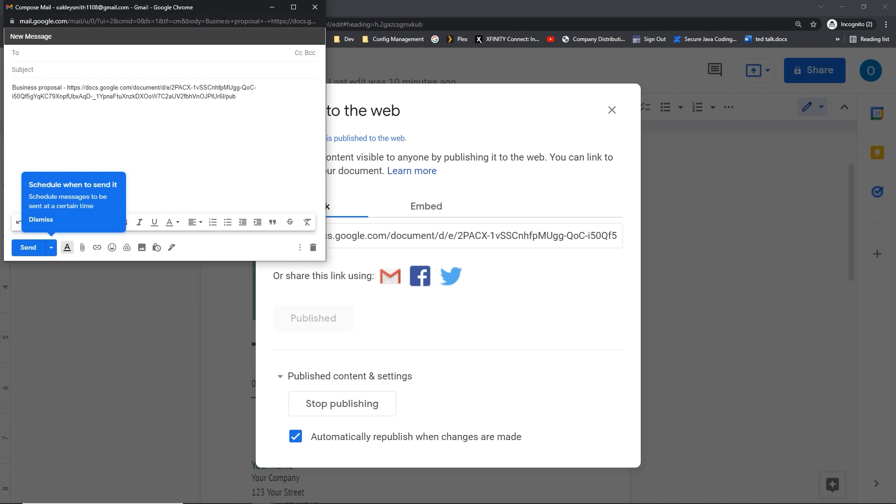
pyautogui.click(315, 7)
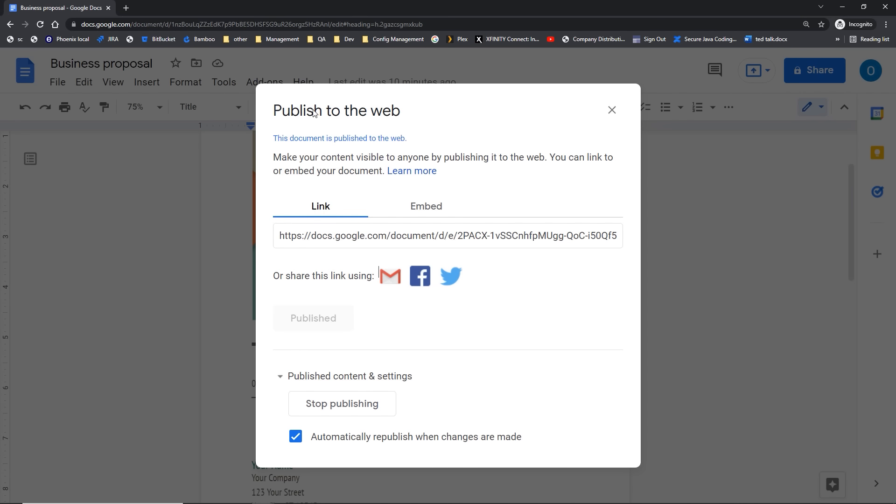
# Step: Copy the published link and open a new Incognito tab
pyautogui.click(282, 237)
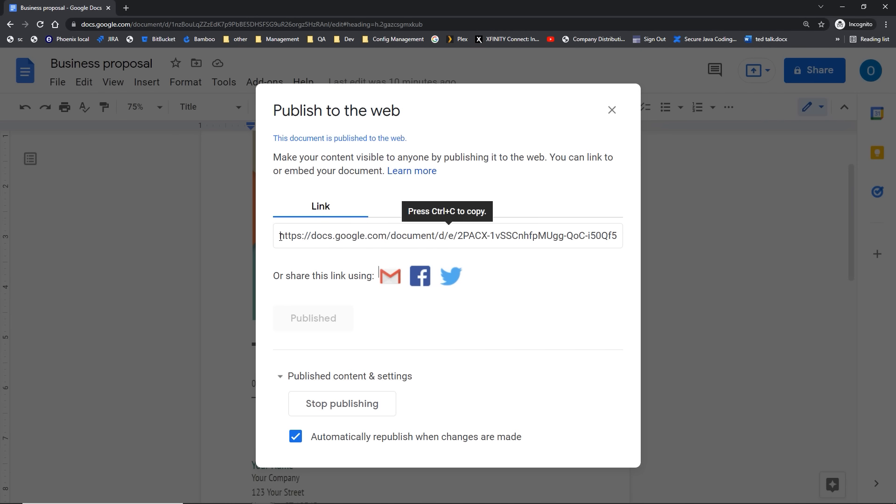
pyautogui.click(281, 237)
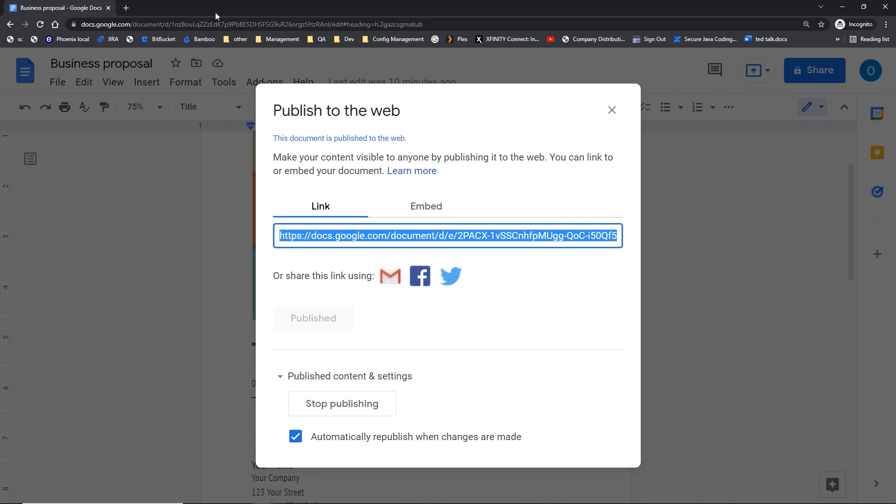
pyautogui.click(126, 8)
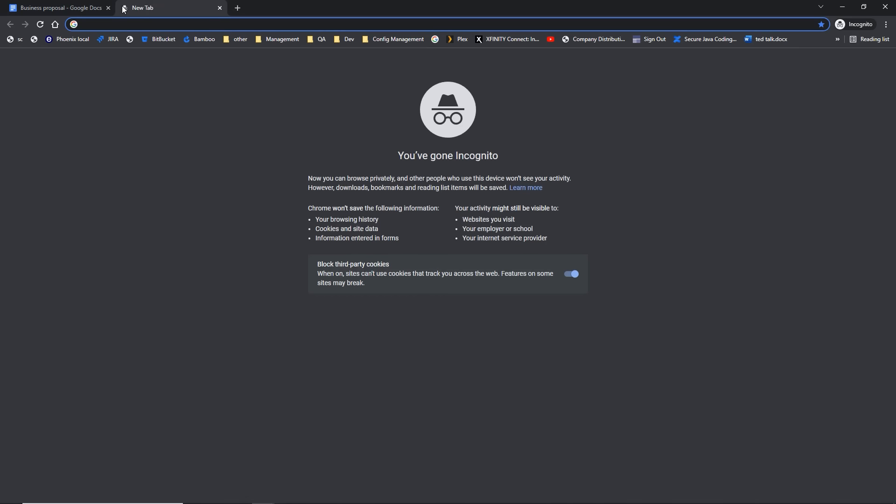
# Step: Load the published link, scroll through the web version of the proposal, then close it
pyautogui.write('https://docs.google.com/document/d/e/2PACX-1vSSCnhfpMUgg-QoC-i50Qf5gYqKC79XnpfUbxAqD-_1YpnaFtuXnzkDXOoW7C2aUV2fbhVnOJPlUr6l/pub')
pyautogui.press('Return')
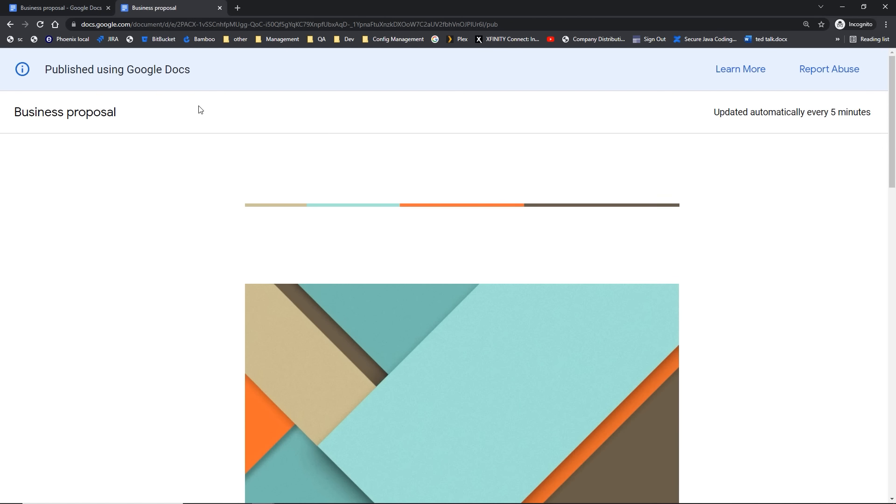
pyautogui.scroll(-10, 200, 110)
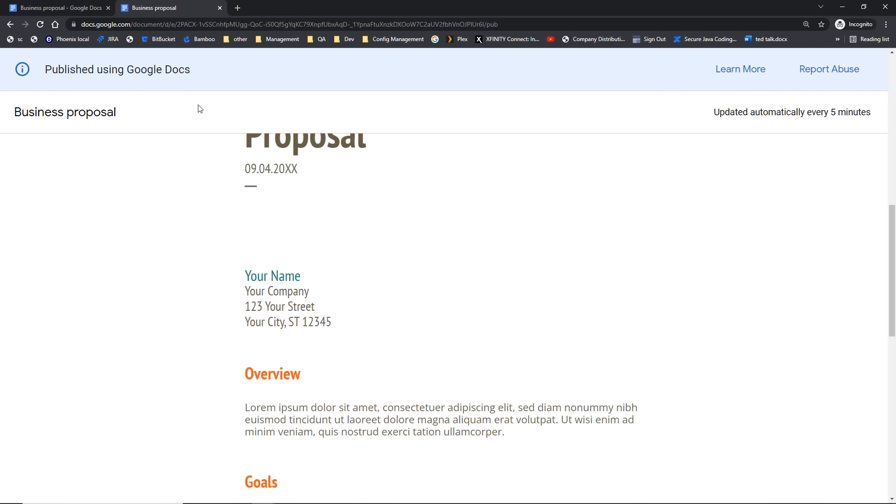
pyautogui.scroll(-10, 199, 110)
pyautogui.scroll(14, 197, 108)
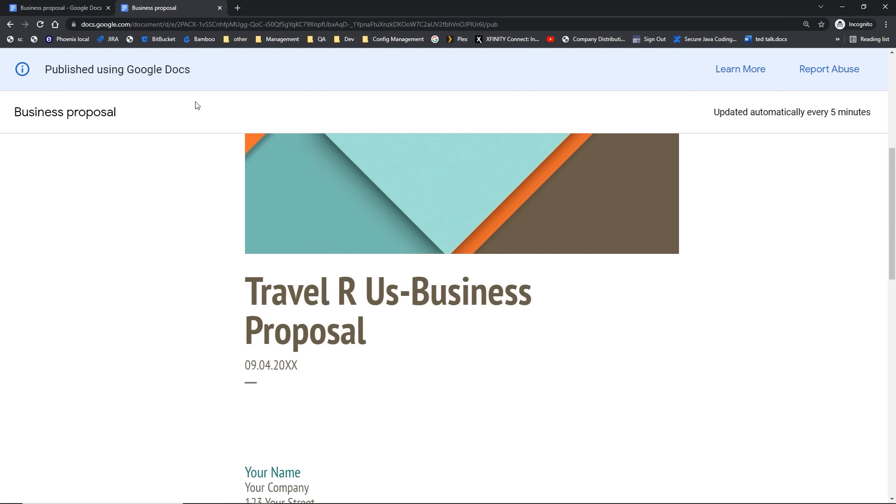
pyautogui.scroll(6, 197, 105)
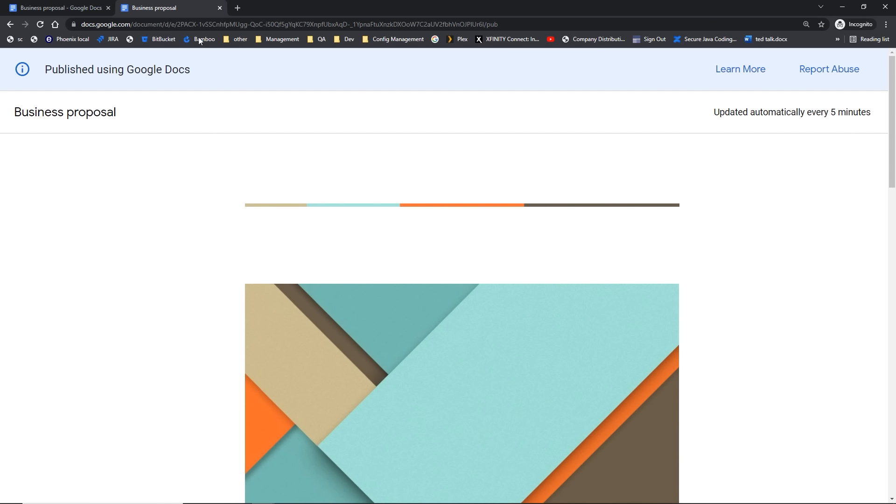
pyautogui.click(219, 8)
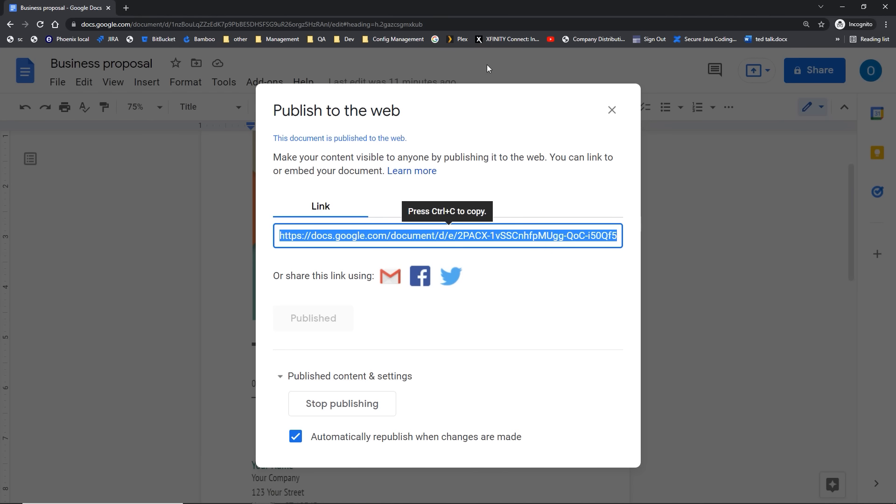
# Step: Stop publishing the Business proposal to the web via Publish to the web, confirming the prompt
pyautogui.click(611, 112)
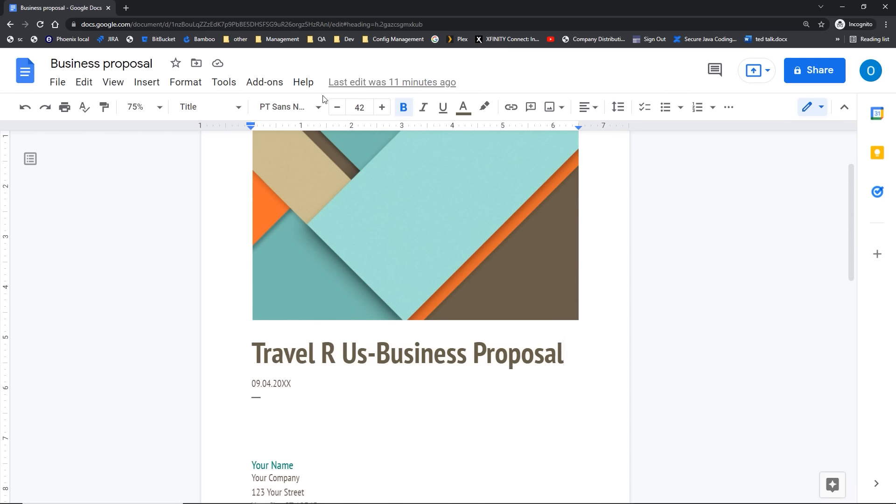
pyautogui.click(50, 86)
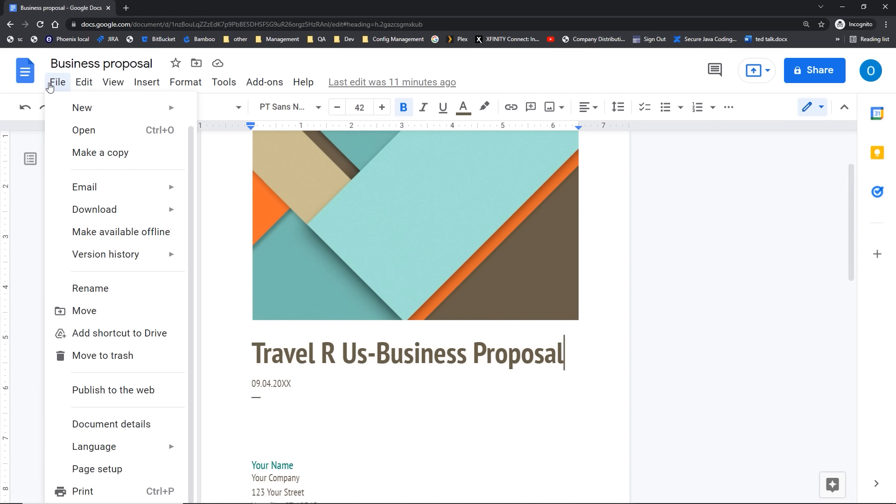
pyautogui.click(95, 394)
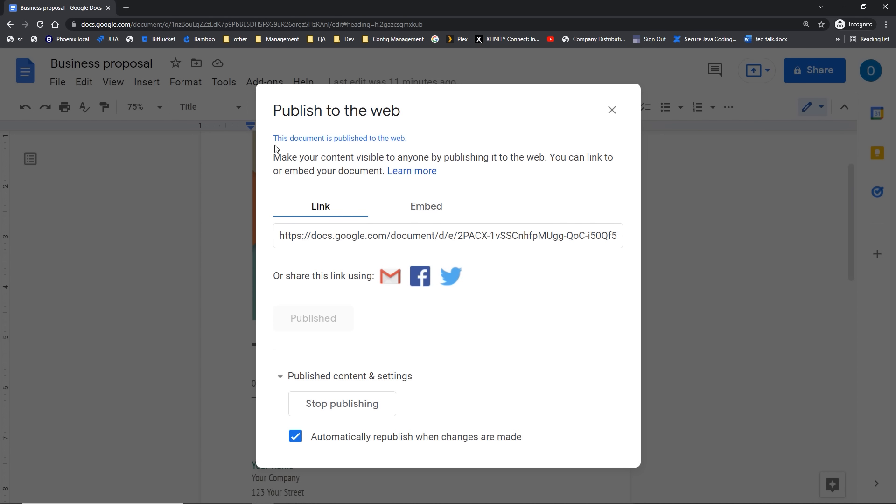
pyautogui.click(350, 405)
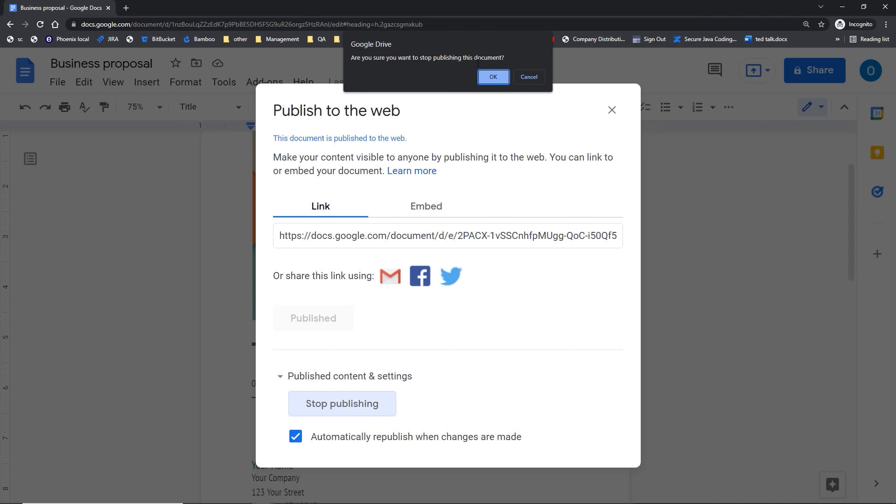
pyautogui.click(491, 77)
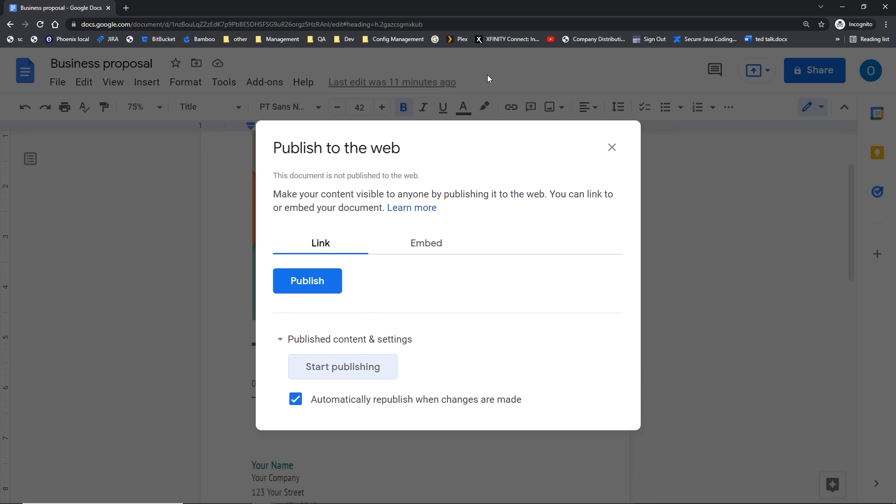
pyautogui.click(612, 148)
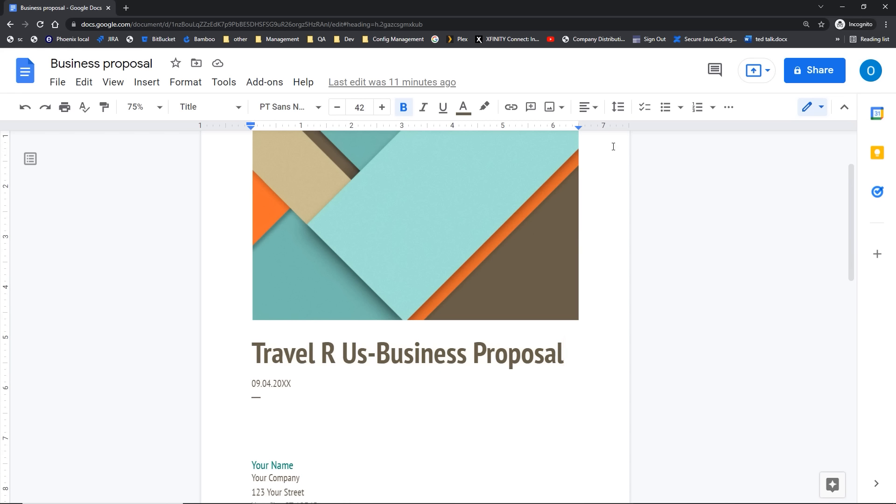
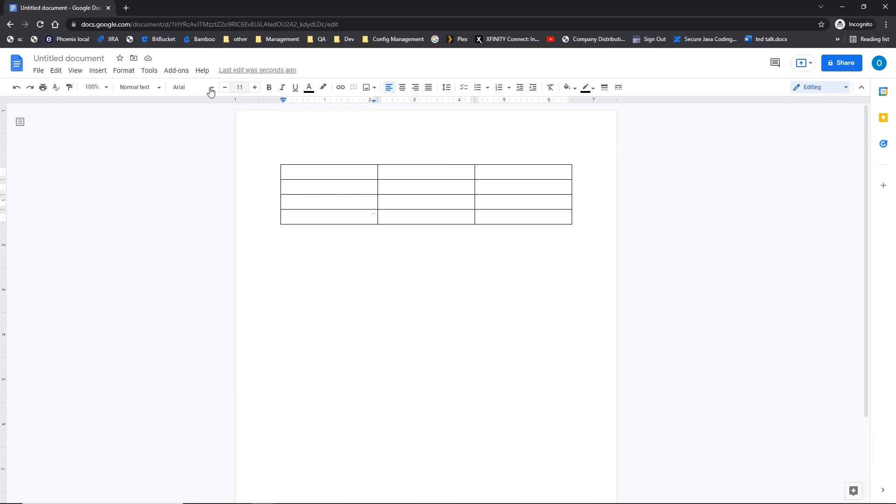
# Step: Add a fifth row to the bottom of the three-column Table 1 table using Tab from the bottom-right cell
pyautogui.click(99, 71)
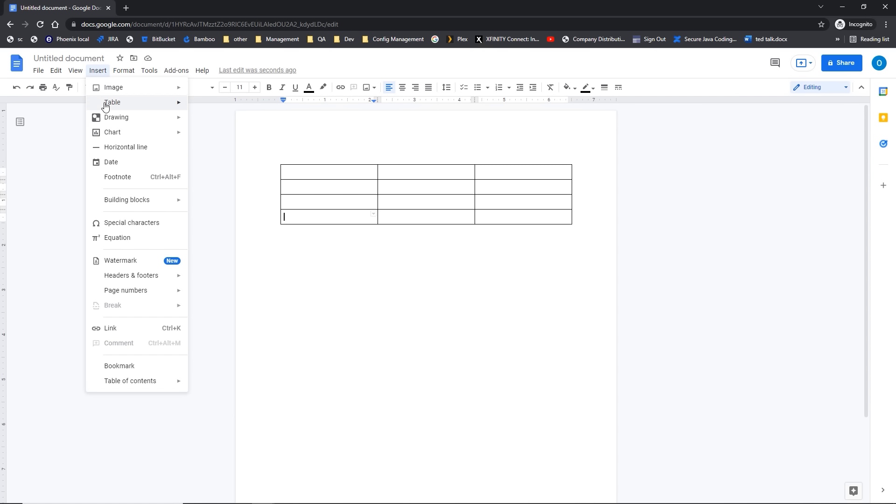
pyautogui.moveTo(105, 107)
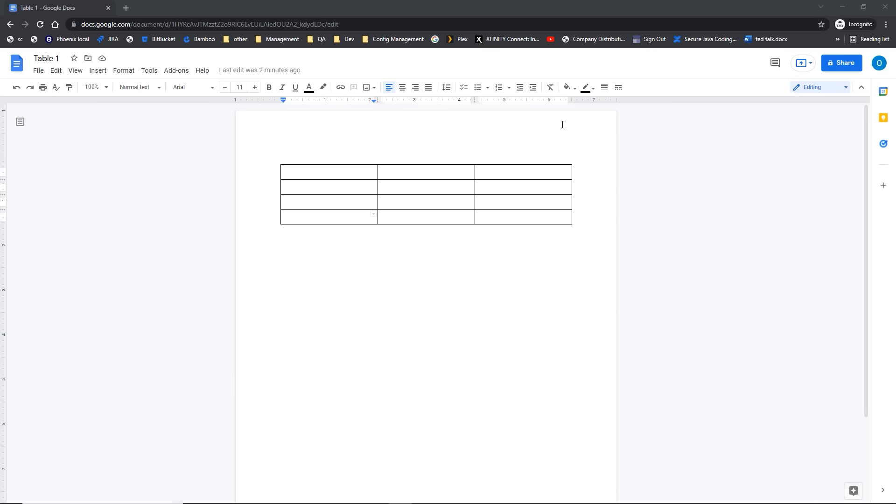
pyautogui.doubleClick(501, 222)
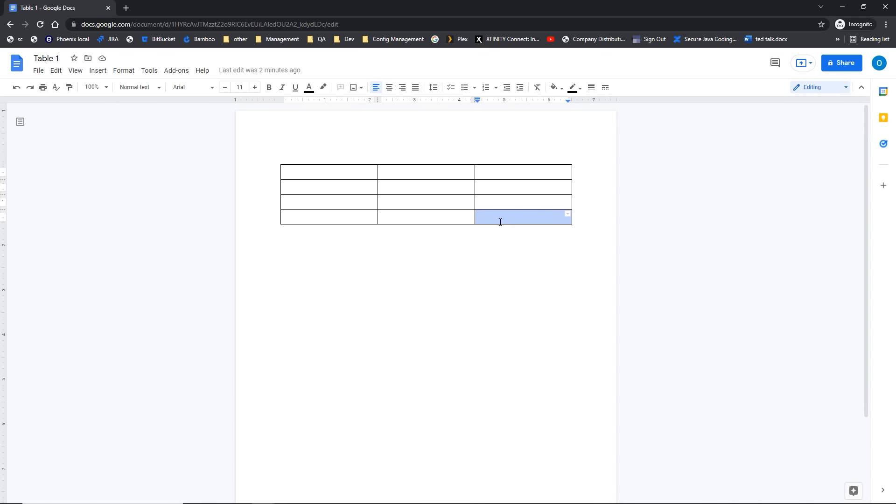
pyautogui.click(500, 222)
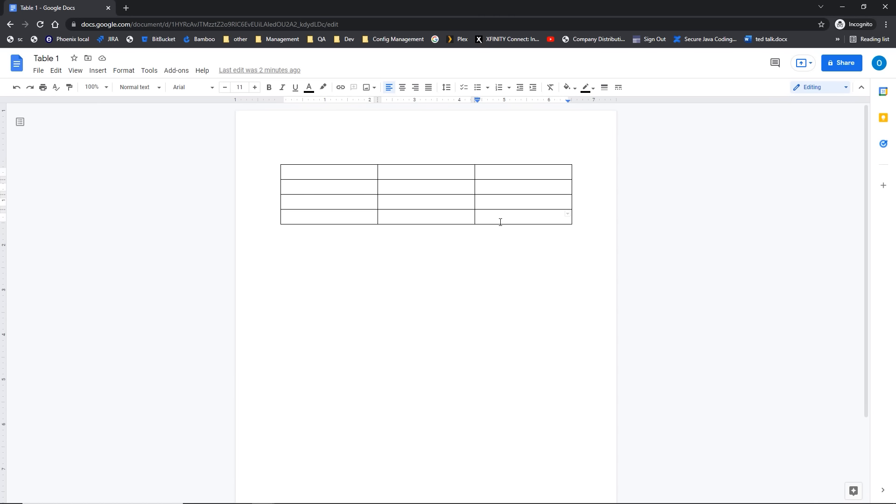
pyautogui.press('Tab')
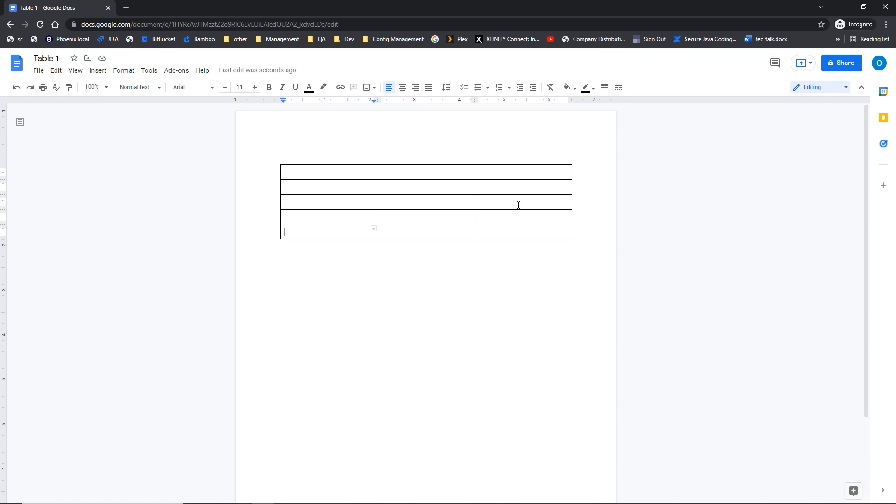
# Step: Insert a new column to the right of the middle column
pyautogui.rightClick(411, 174)
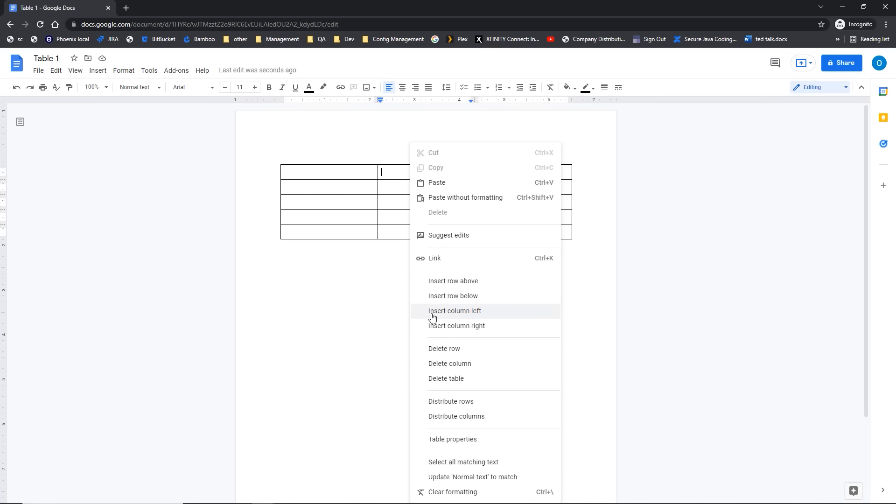
pyautogui.click(436, 333)
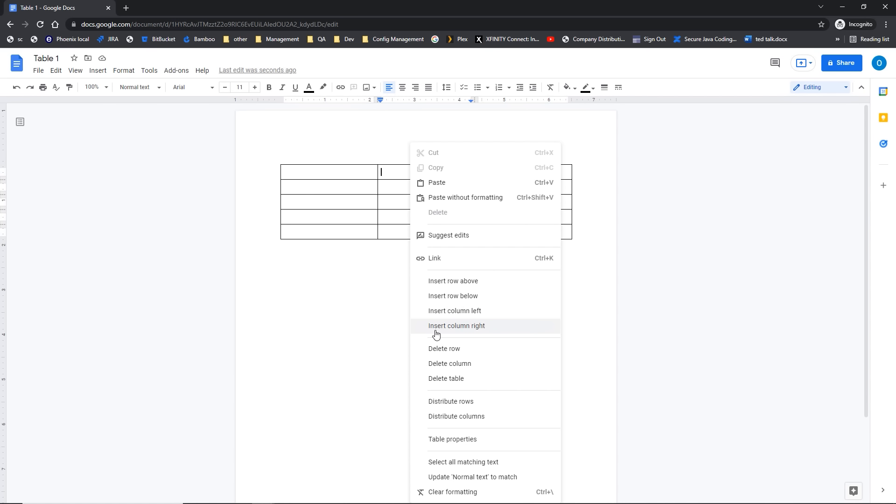
pyautogui.click(436, 332)
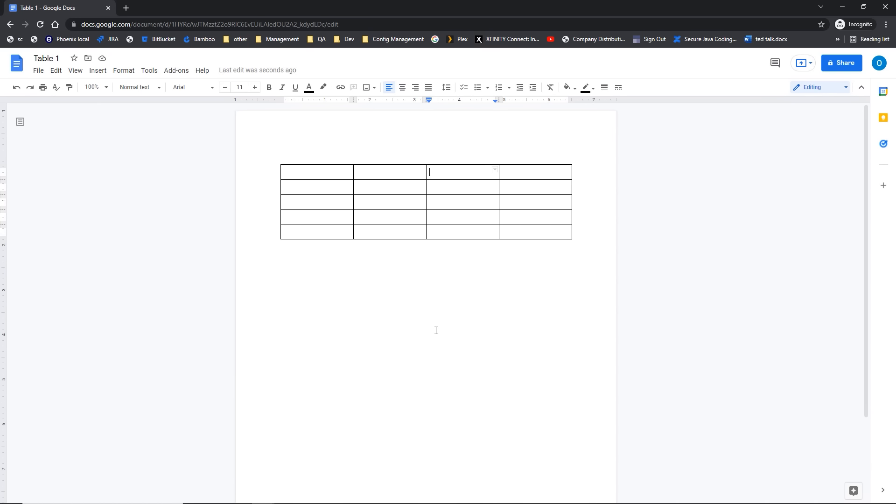
# Step: Insert a new row below the table's third row
pyautogui.click(321, 200)
pyautogui.rightClick(320, 200)
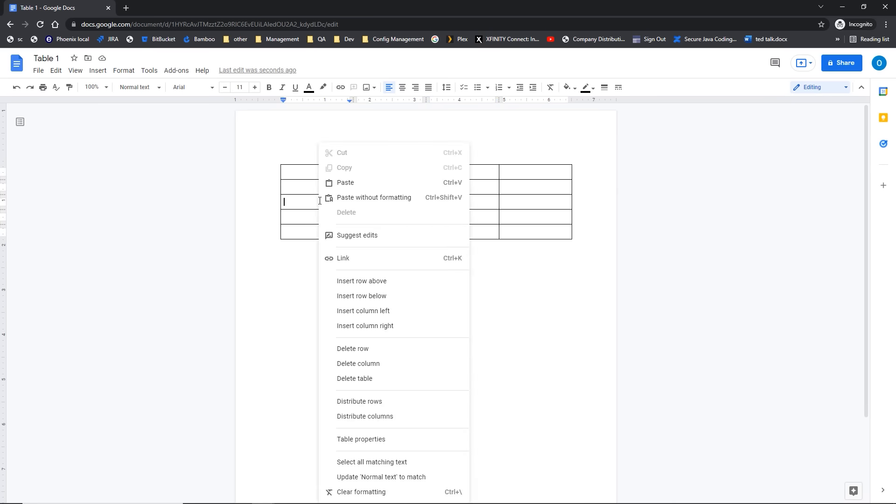
pyautogui.click(352, 297)
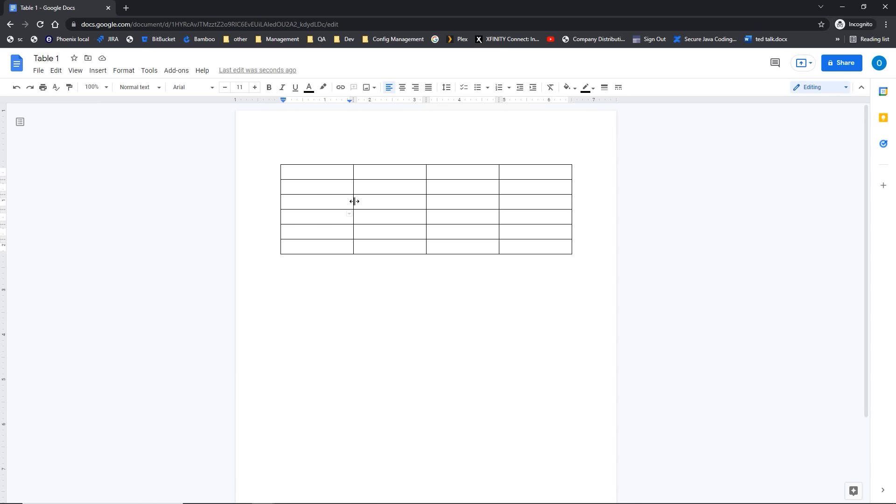
# Step: Narrow the first column, make the third row taller, and add blank lines in the last row's second cell
pyautogui.moveTo(355, 201); pyautogui.dragTo(378, 202)
pyautogui.moveTo(378, 202); pyautogui.dragTo(331, 203)
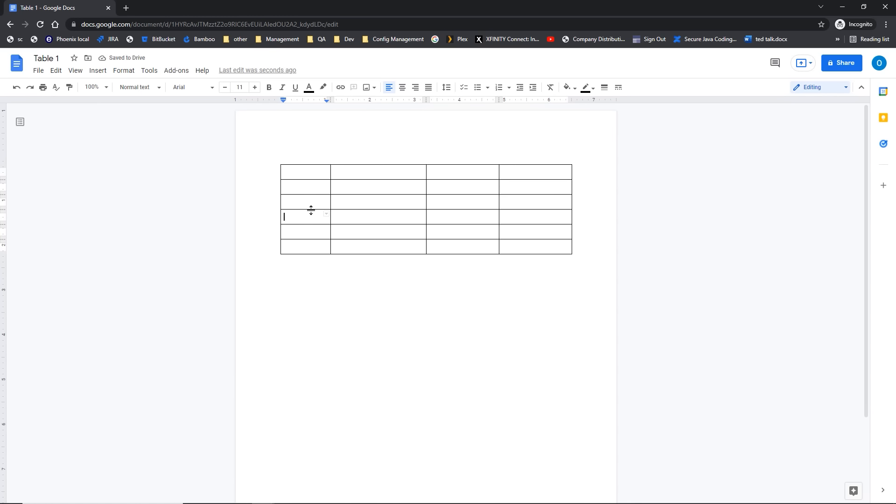
pyautogui.click(311, 210)
pyautogui.moveTo(311, 210); pyautogui.dragTo(308, 222)
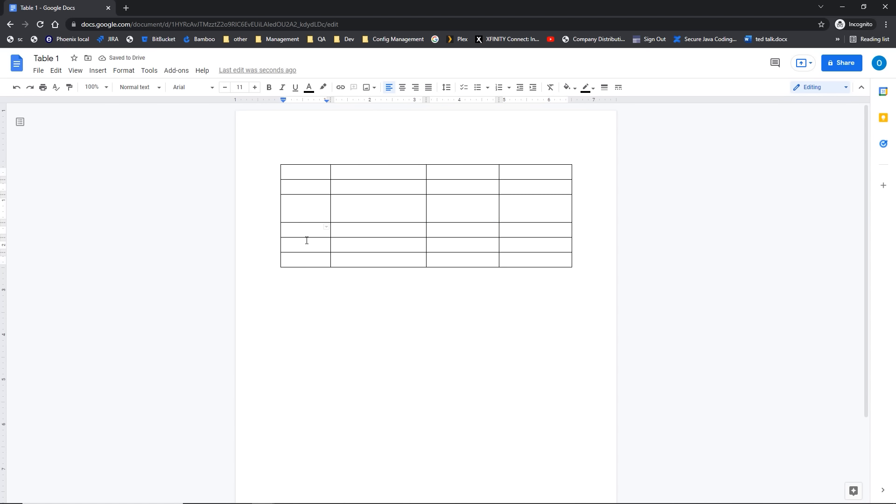
pyautogui.click(354, 261)
pyautogui.press('Return')
pyautogui.press('Return')
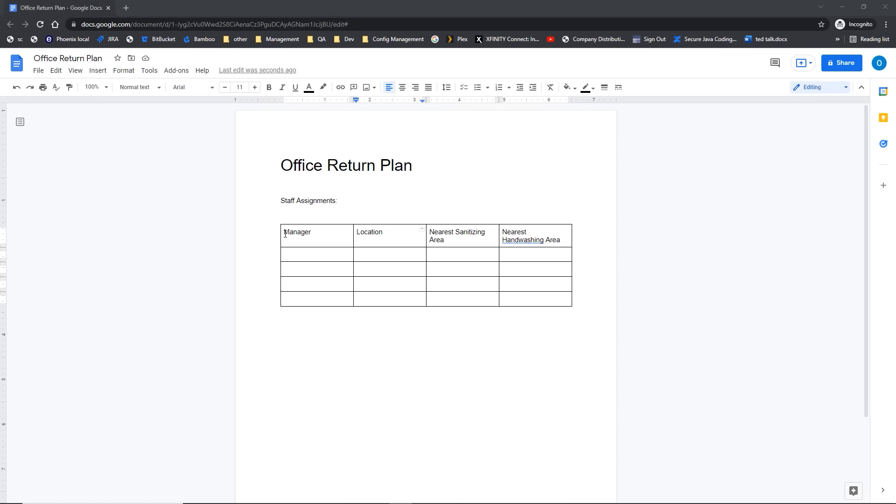
# Step: Switch to the Office Return Plan document's Staff Assignments table, in the Manager cell
pyautogui.click(285, 234)
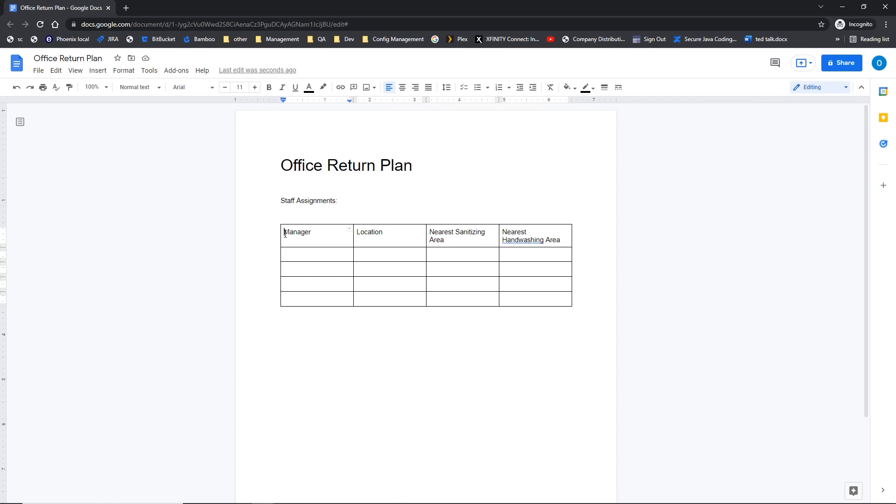
# Step: Insert an empty row above the Manager/Location header row via Format > Table, then select it
pyautogui.rightClick(285, 232)
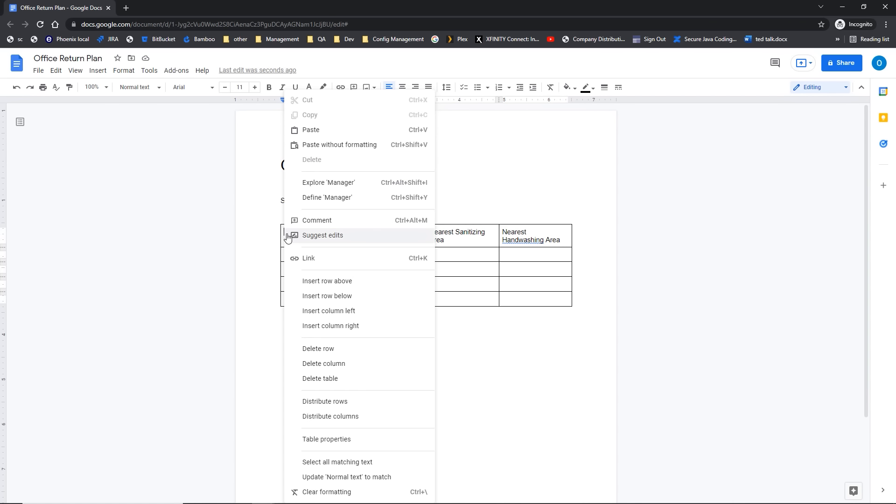
pyautogui.click(464, 238)
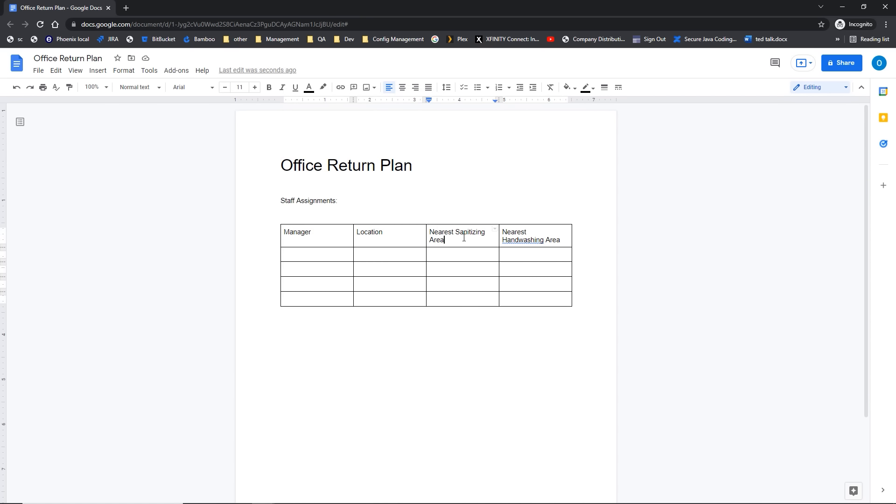
pyautogui.click(129, 74)
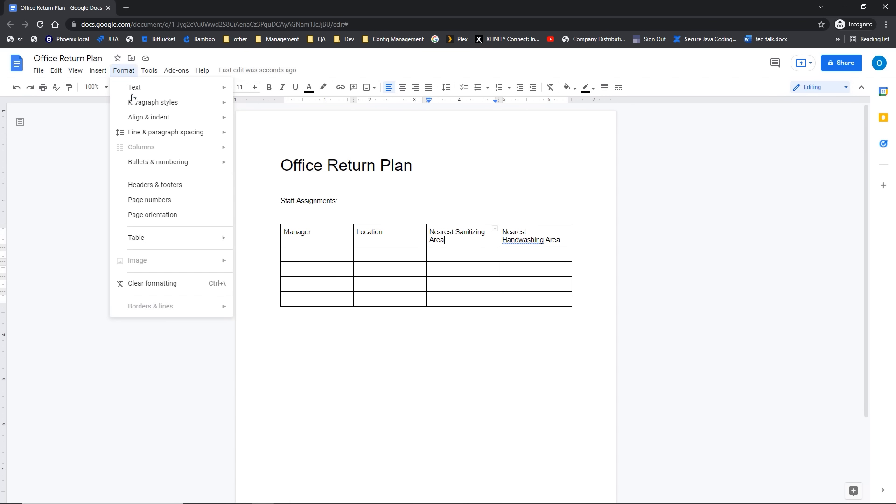
pyautogui.moveTo(139, 244)
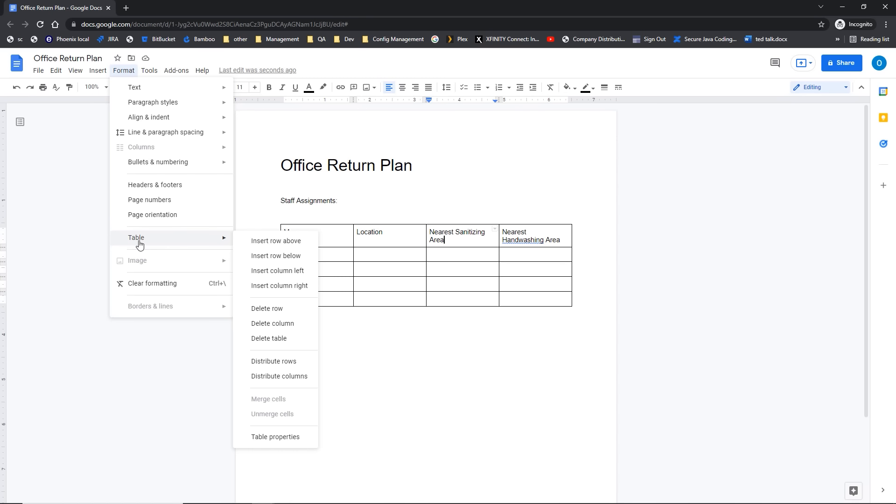
pyautogui.click(261, 242)
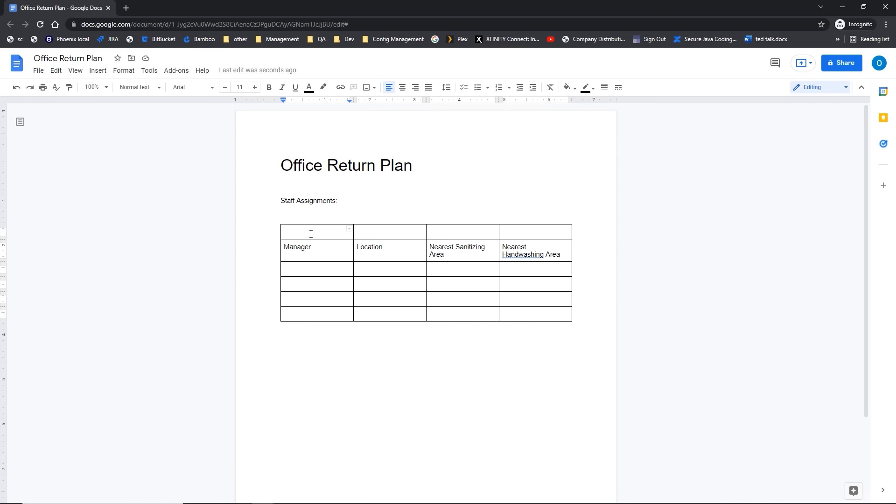
pyautogui.moveTo(311, 233); pyautogui.dragTo(525, 236)
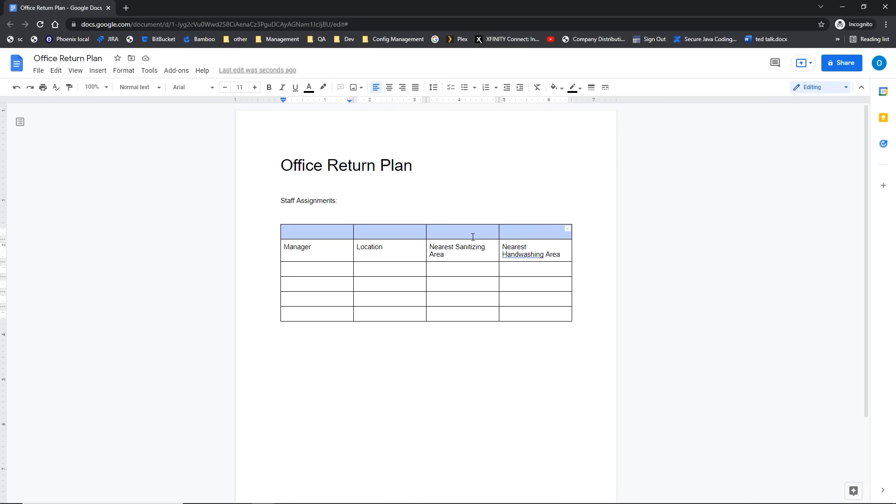
# Step: Merge the new top row into one cell and type 'Staff Location and Health Sites' in it
pyautogui.rightClick(473, 238)
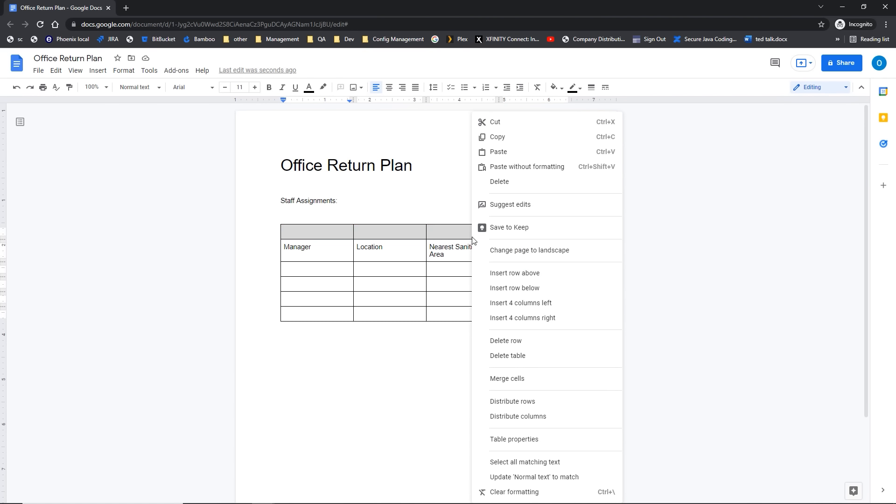
pyautogui.click(495, 385)
pyautogui.click(495, 385)
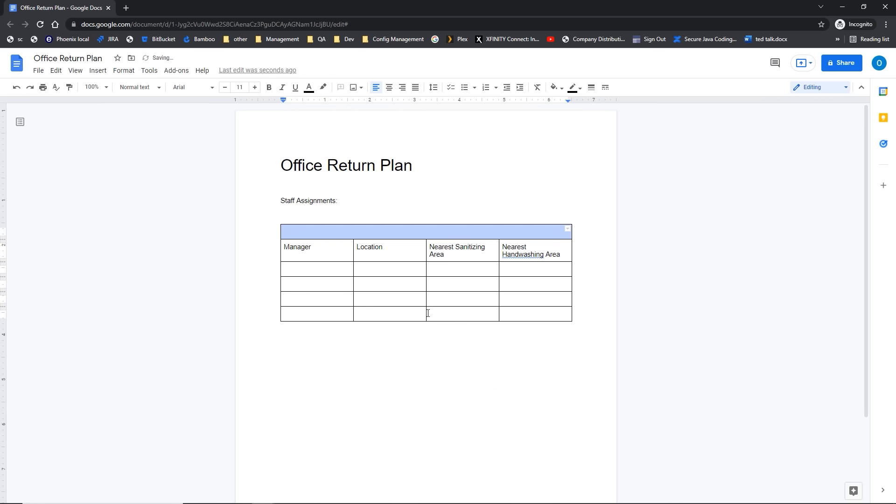
pyautogui.click(332, 233)
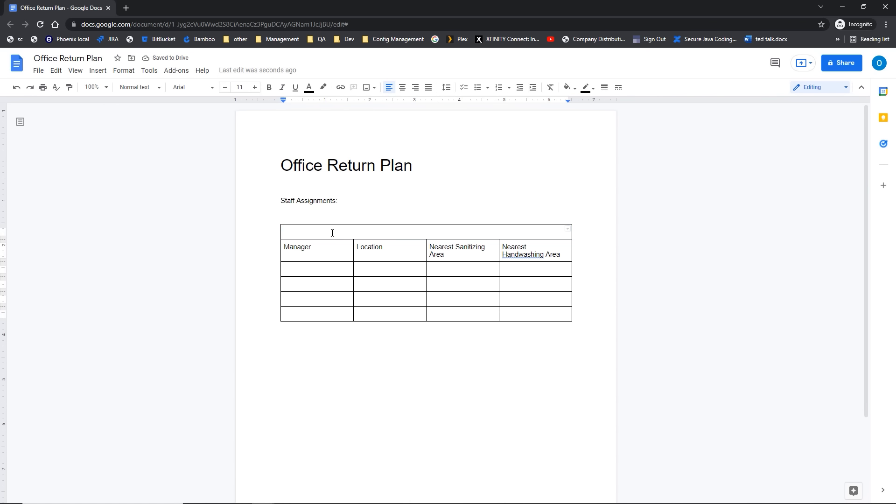
pyautogui.write('Staff Location and Health Sites')
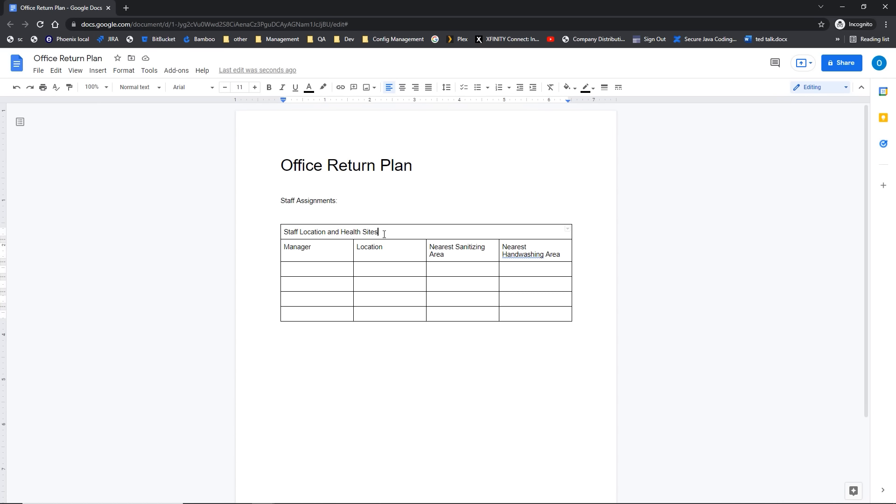
# Step: Select the 'Staff Location and Health Sites' title and set its font size to 14 pt
pyautogui.moveTo(384, 233); pyautogui.dragTo(249, 236)
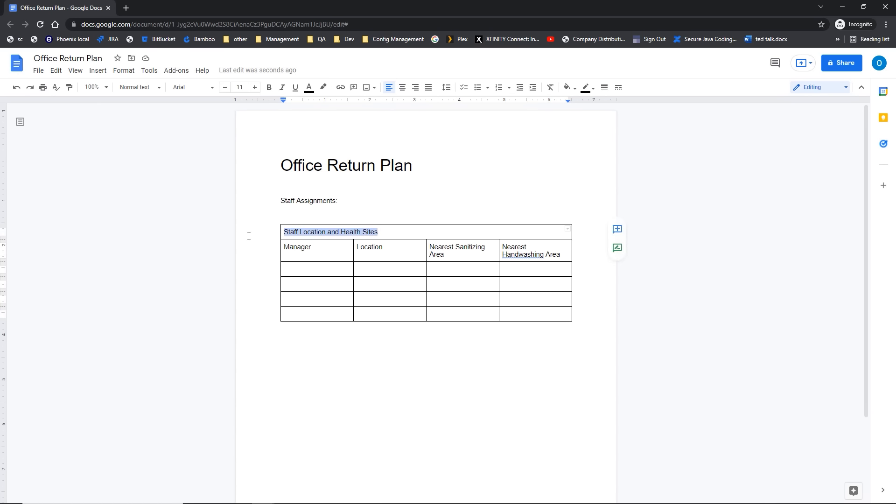
pyautogui.click(256, 87)
pyautogui.click(258, 93)
pyautogui.click(259, 93)
pyautogui.click(259, 93)
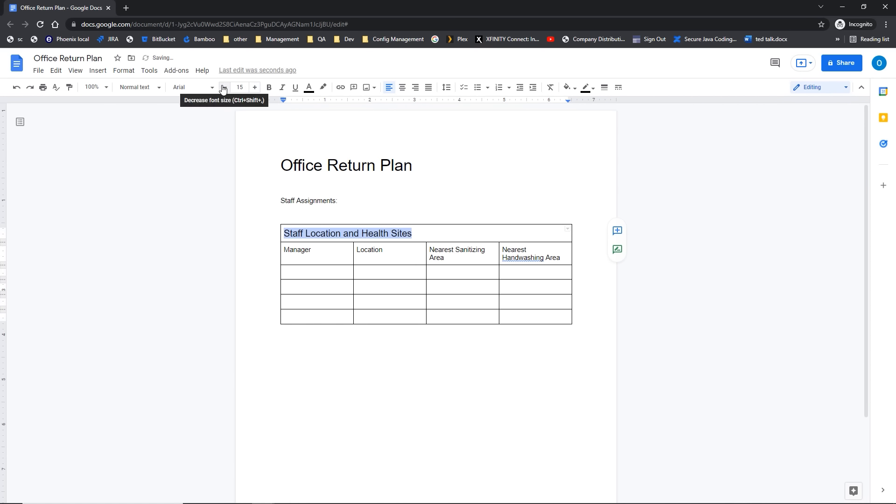
pyautogui.click(222, 88)
# Step: Make the table title bold, centred and blue
pyautogui.click(270, 88)
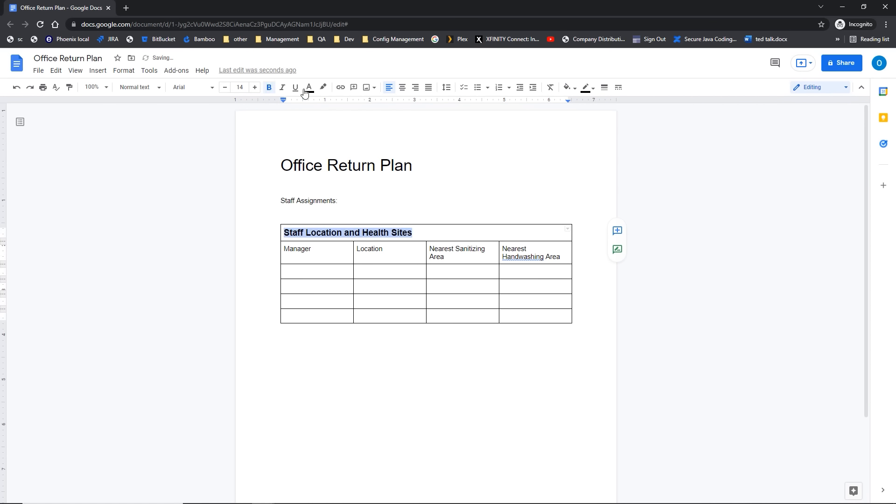
pyautogui.click(403, 89)
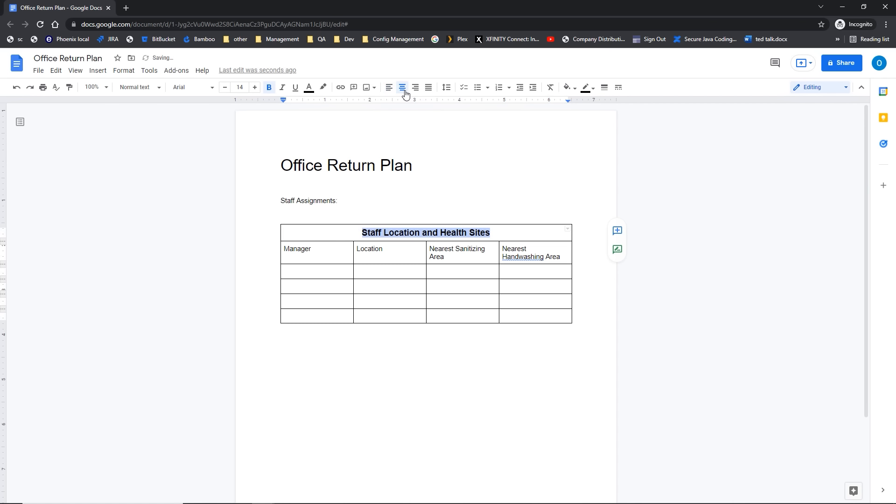
pyautogui.click(311, 92)
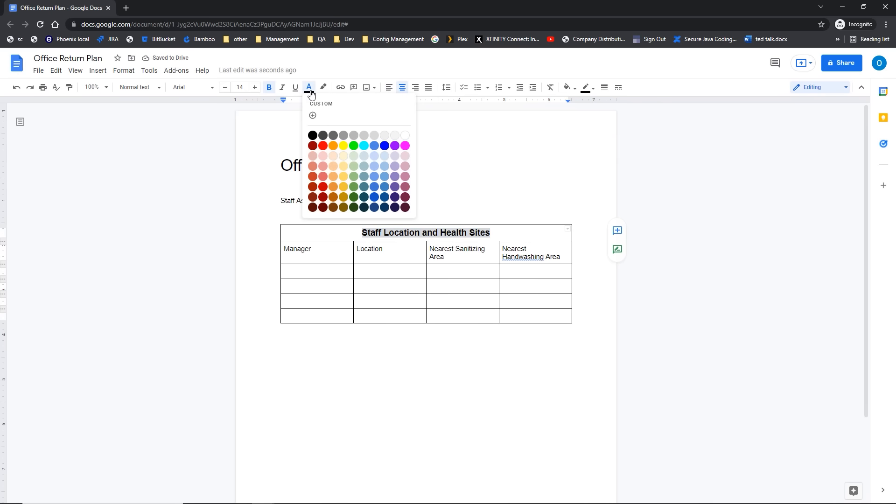
pyautogui.click(374, 146)
pyautogui.click(365, 197)
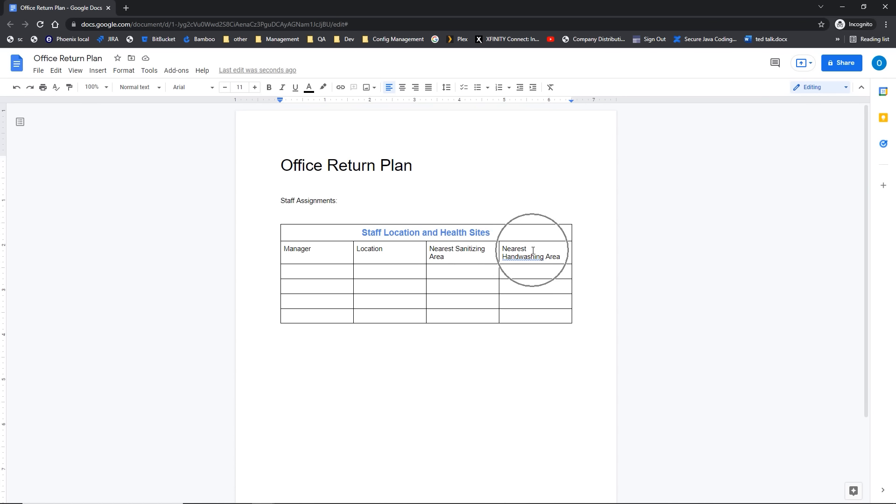
# Step: Delete the Nearest Handwashing Area column from the staff table
pyautogui.click(533, 250)
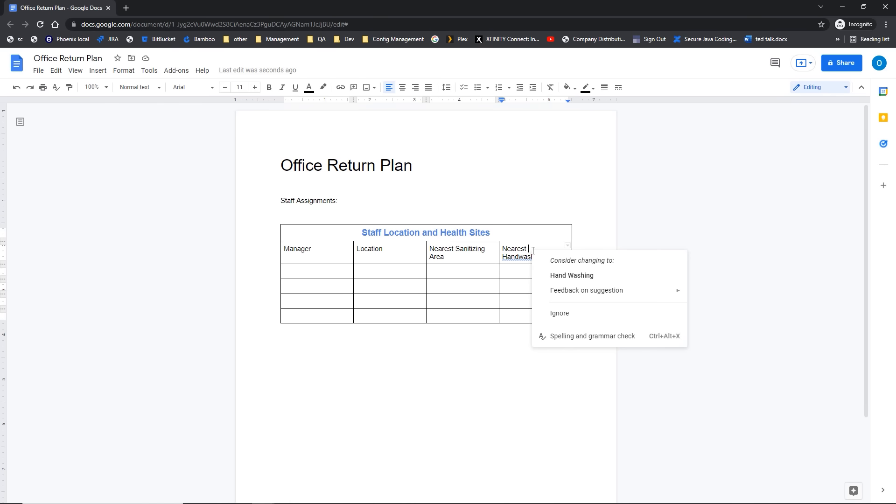
pyautogui.click(511, 251)
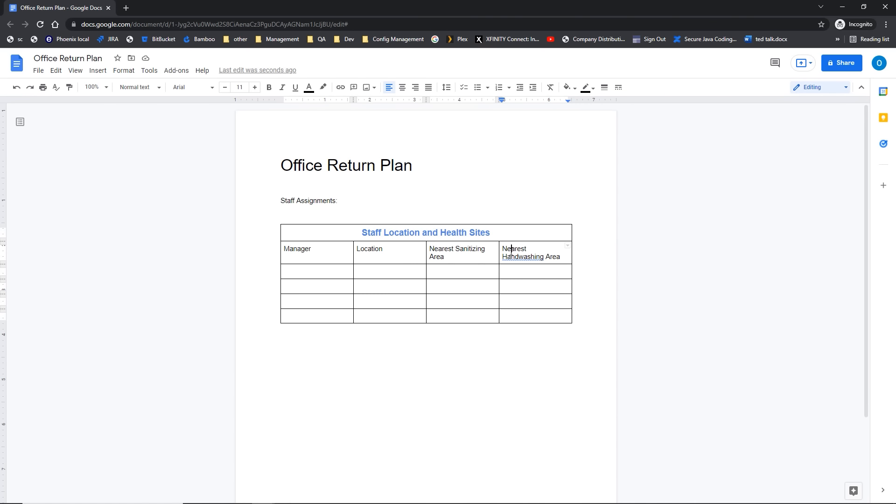
pyautogui.rightClick(519, 274)
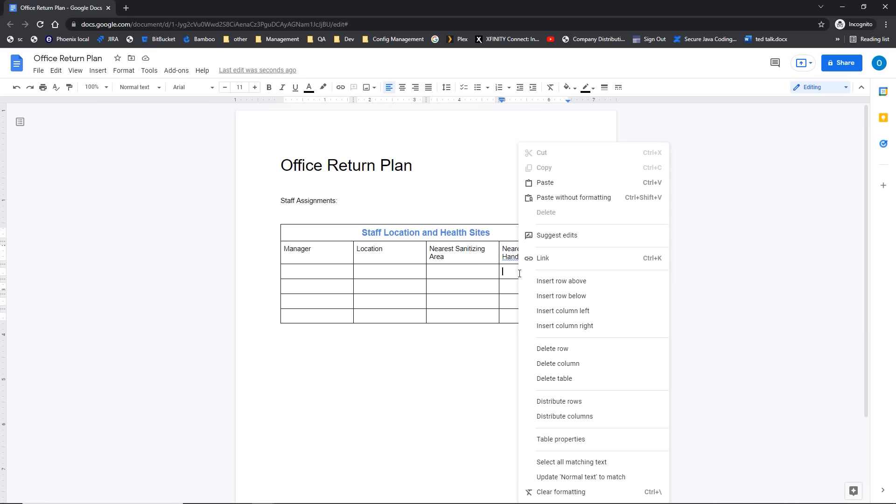
pyautogui.click(539, 371)
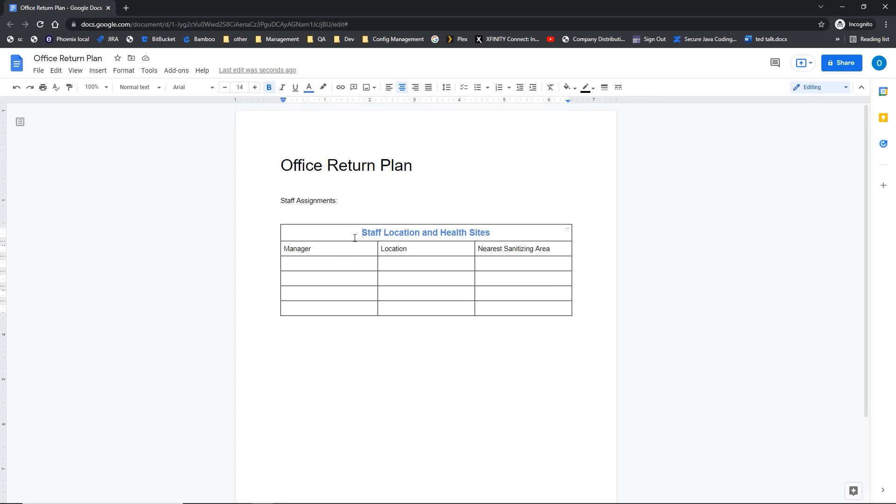
# Step: Resize the Manager and Location columns, then distribute all three columns to equal widths
pyautogui.moveTo(378, 250); pyautogui.dragTo(351, 254)
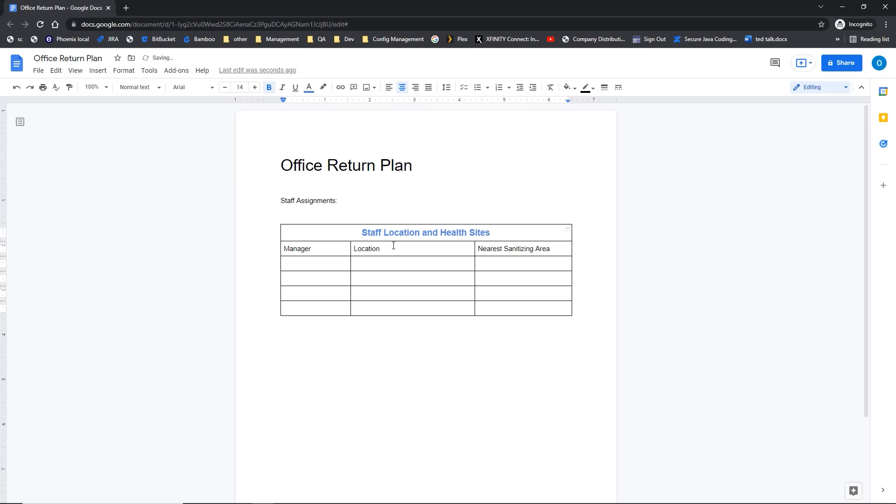
pyautogui.moveTo(474, 251); pyautogui.dragTo(503, 253)
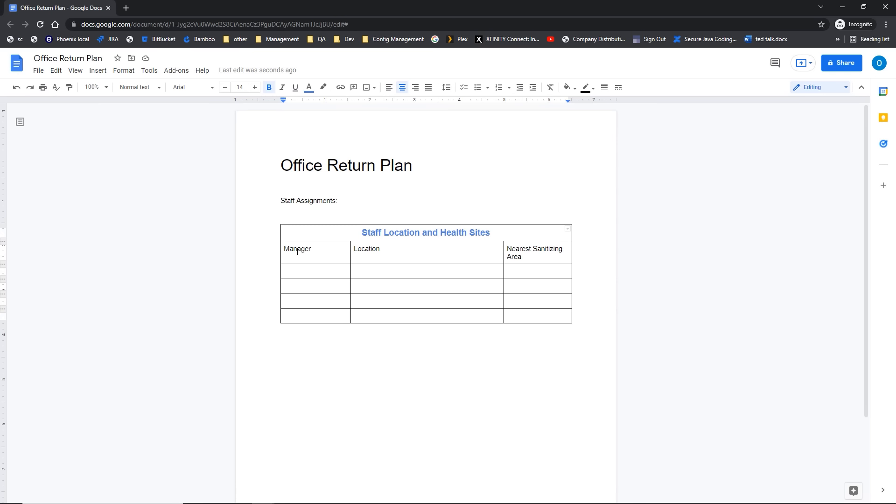
pyautogui.moveTo(285, 249); pyautogui.dragTo(531, 313)
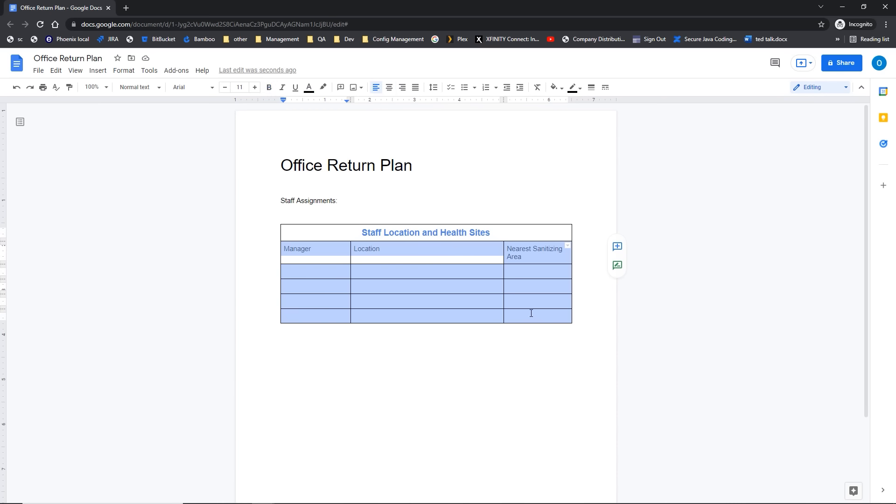
pyautogui.rightClick(377, 270)
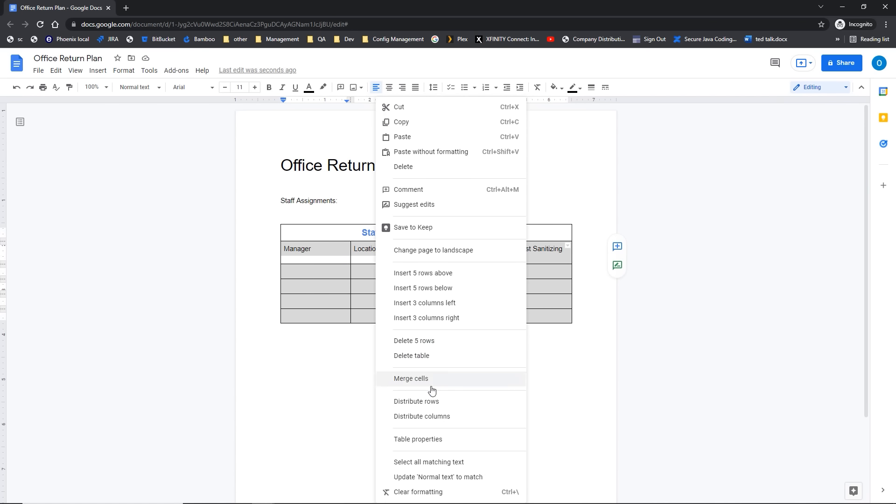
pyautogui.click(422, 419)
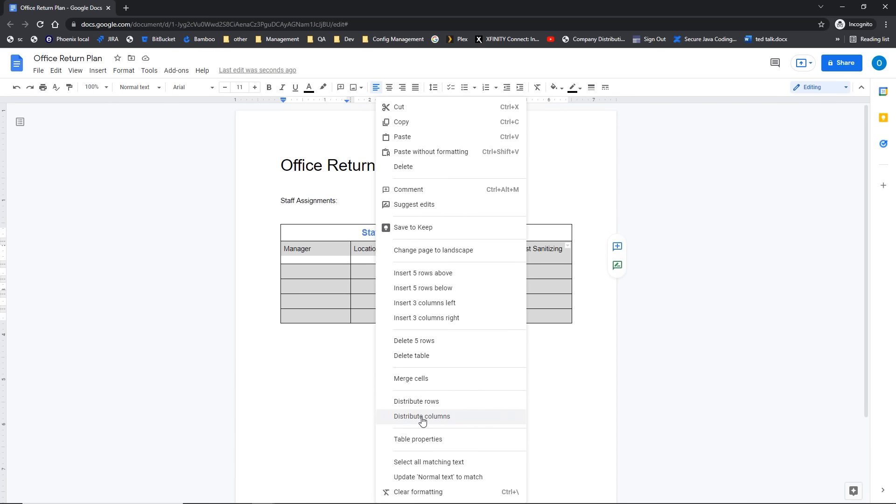
pyautogui.click(423, 419)
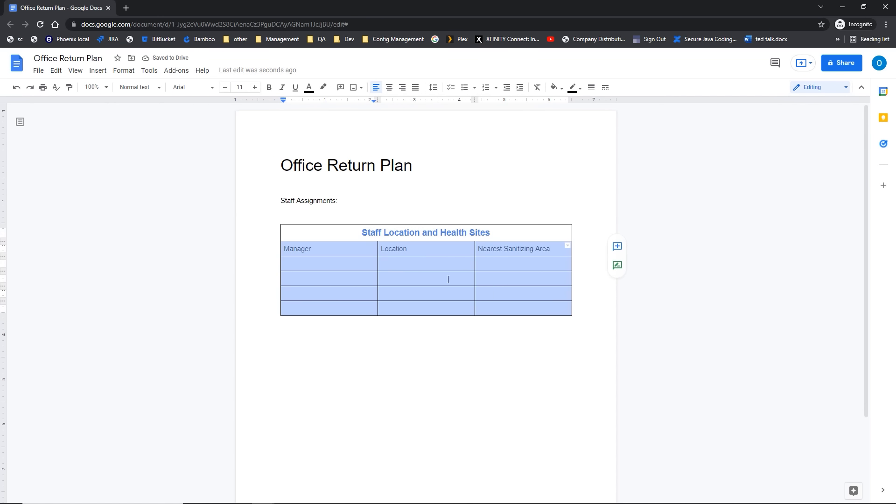
pyautogui.click(408, 361)
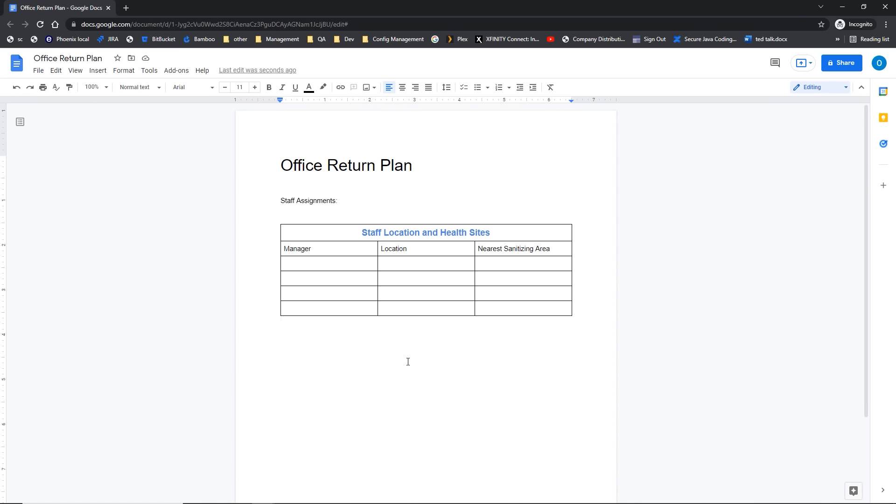
# Step: Delete the table's last empty row, leaving three blank rows under the headers
pyautogui.rightClick(310, 307)
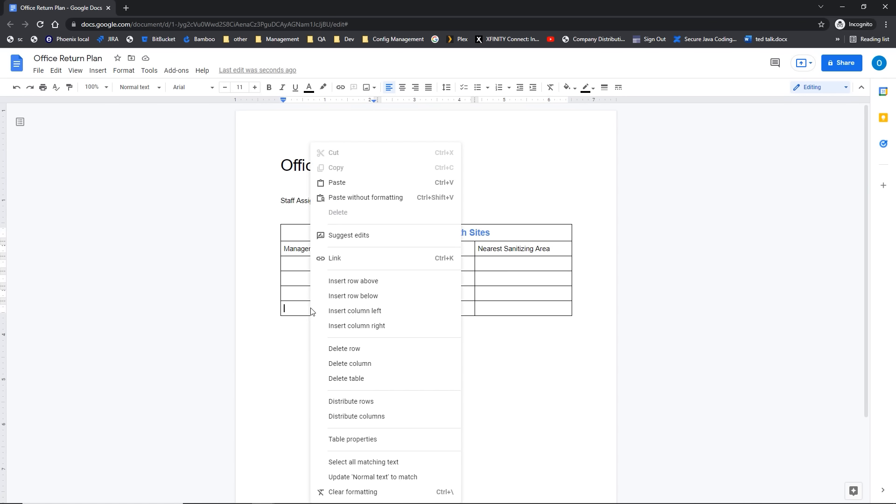
pyautogui.click(346, 349)
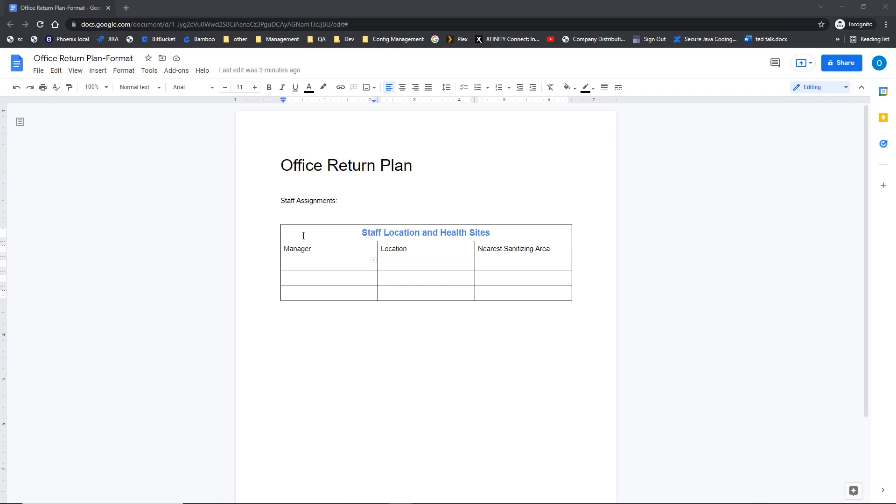
pyautogui.click(304, 236)
pyautogui.rightClick(303, 238)
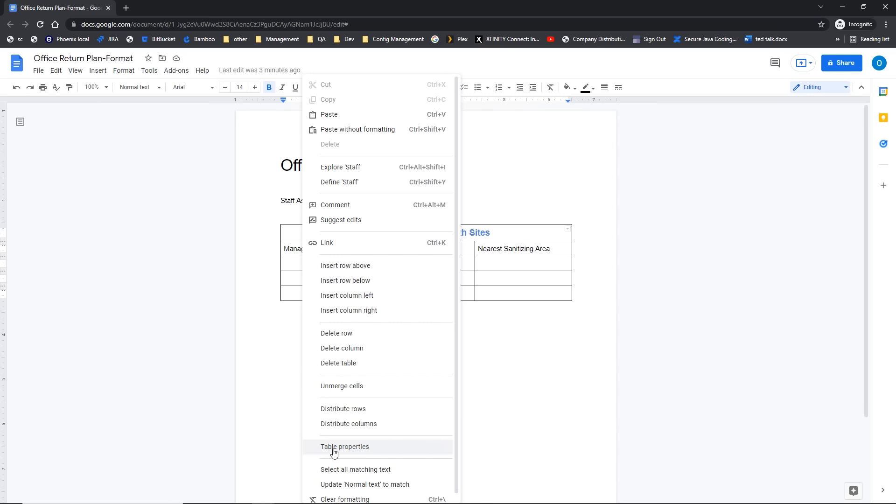
pyautogui.click(292, 266)
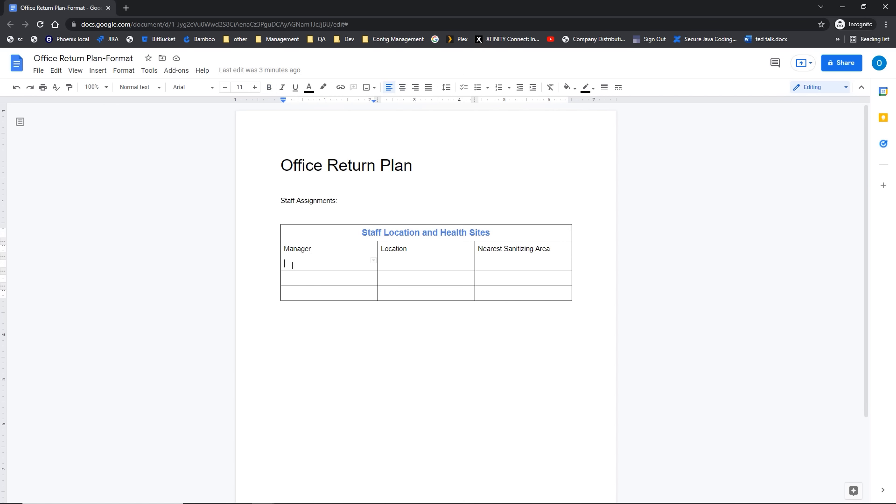
pyautogui.click(124, 72)
pyautogui.moveTo(189, 247)
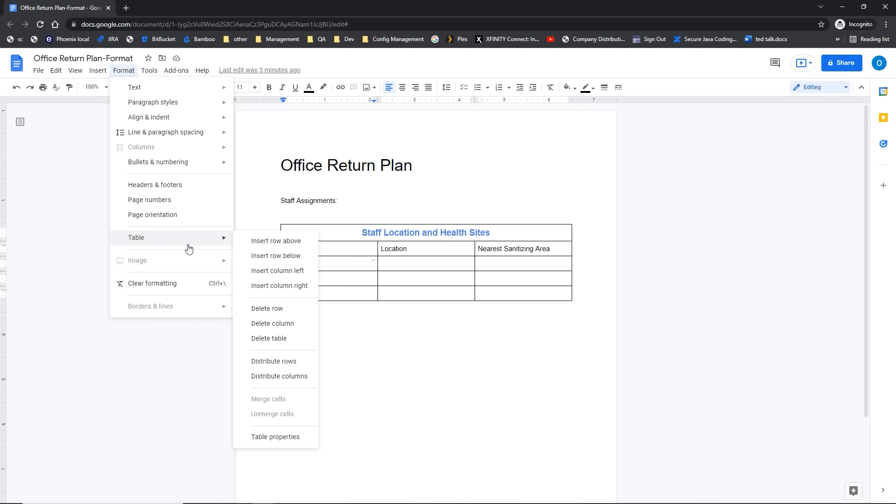
pyautogui.click(277, 437)
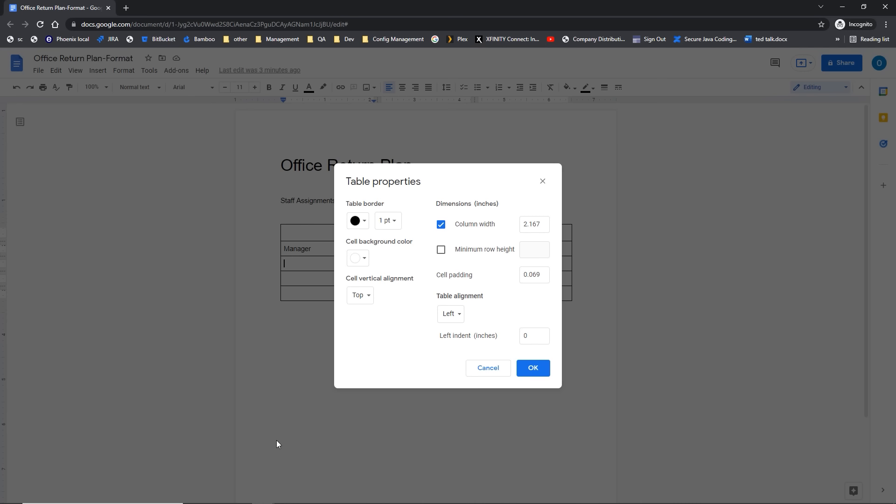
pyautogui.click(364, 222)
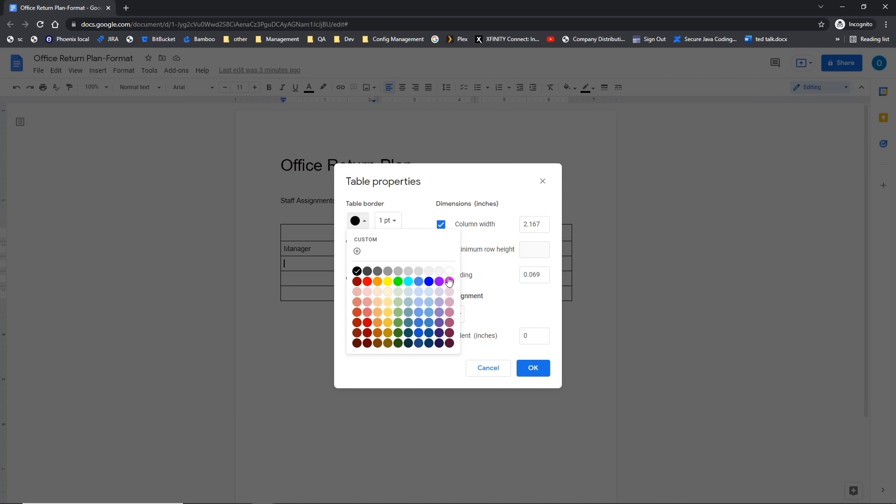
pyautogui.click(451, 275)
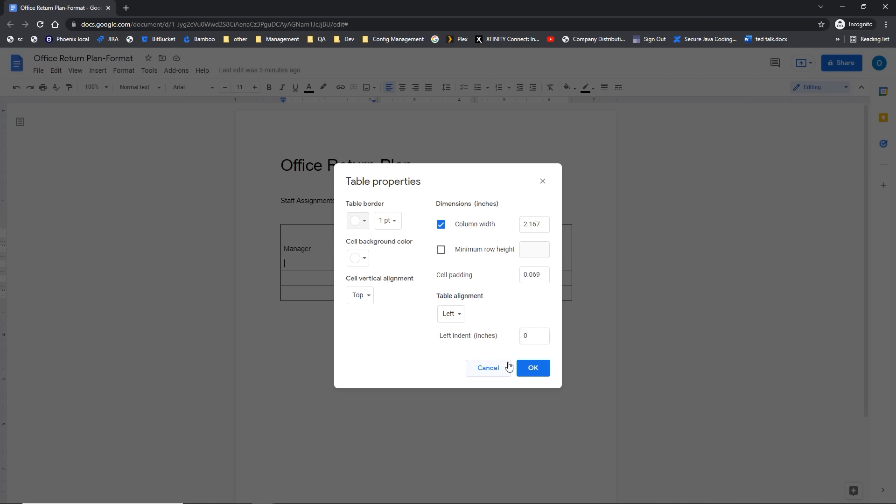
pyautogui.click(529, 371)
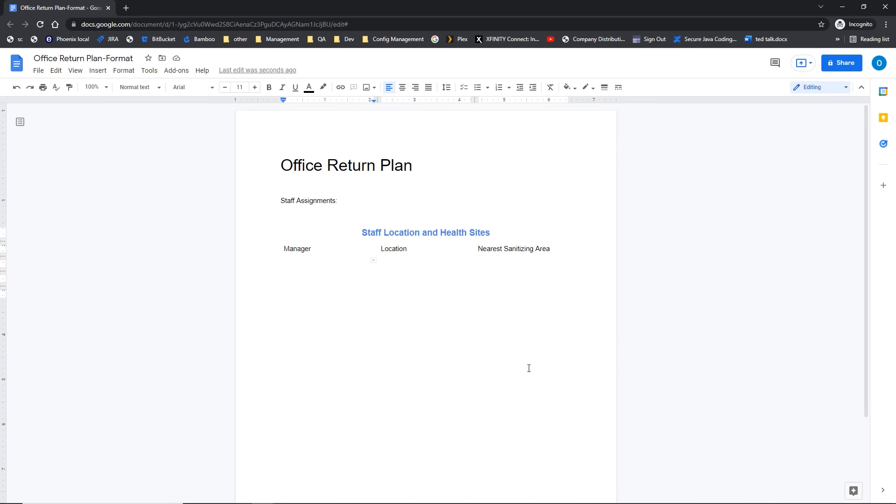
pyautogui.click(15, 89)
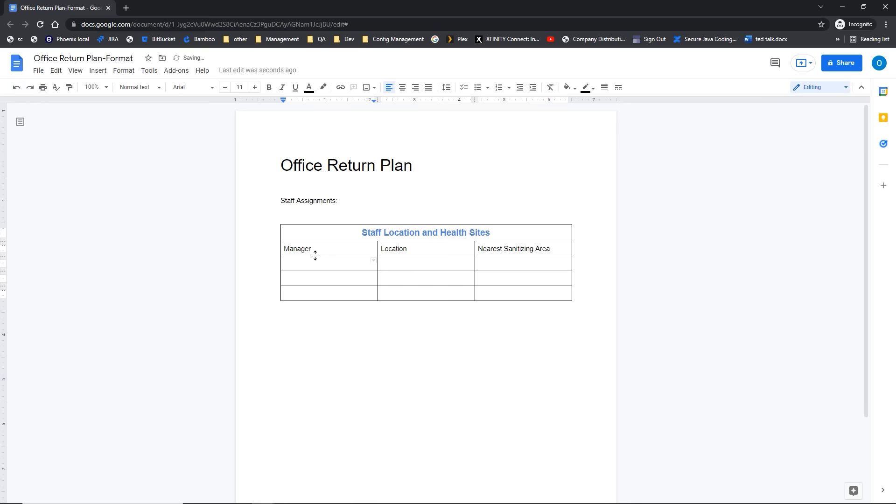
# Step: Give the table dark-grey 3 pt borders and a light yellow cell background
pyautogui.rightClick(334, 270)
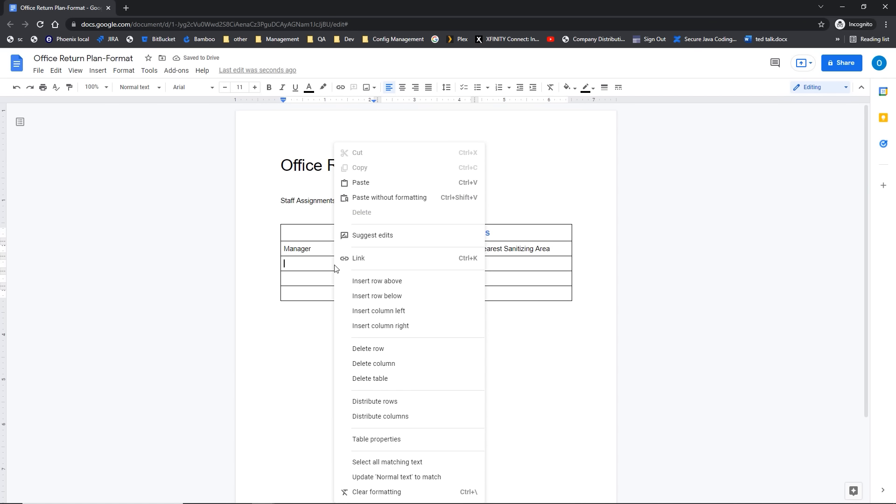
pyautogui.click(395, 439)
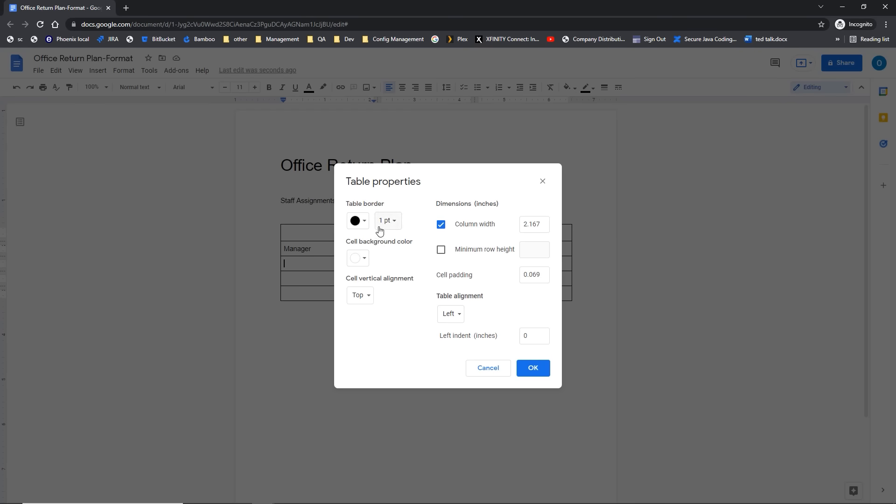
pyautogui.click(360, 222)
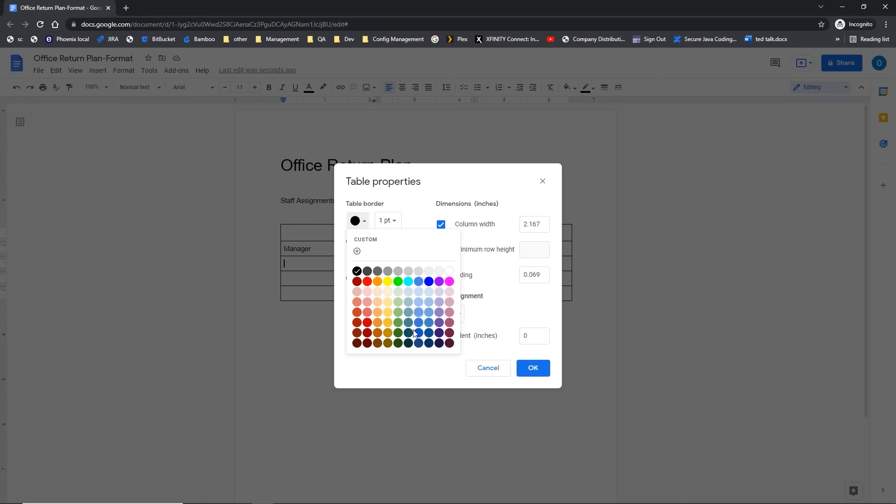
pyautogui.click(377, 274)
pyautogui.click(394, 223)
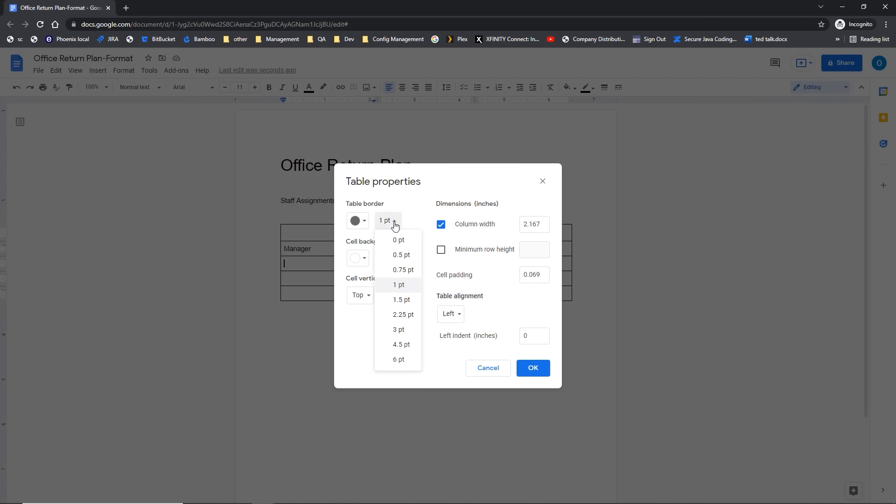
pyautogui.click(399, 331)
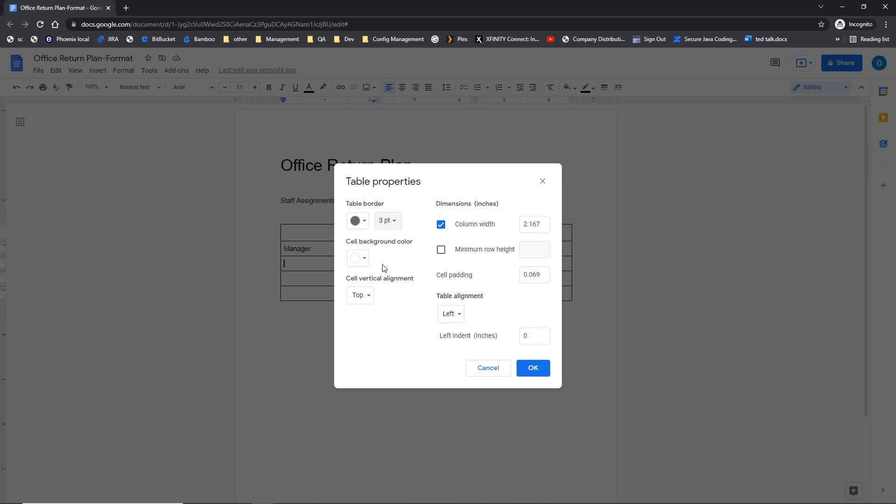
pyautogui.click(364, 261)
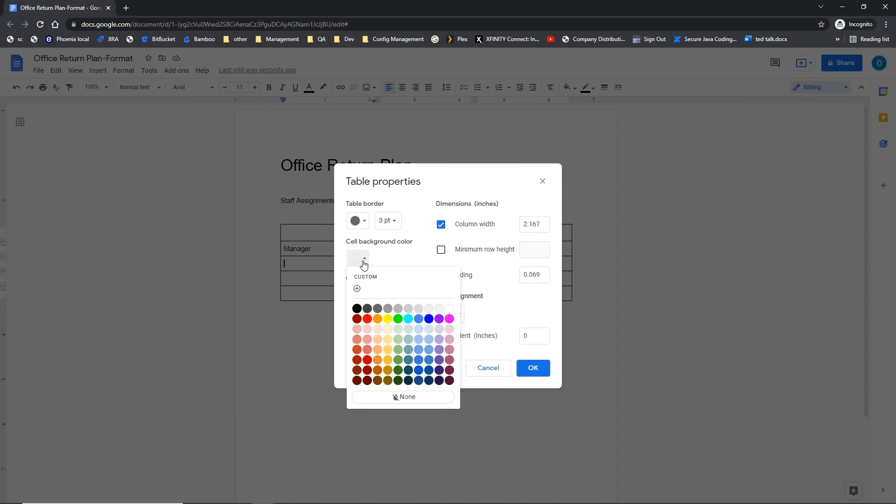
pyautogui.click(389, 340)
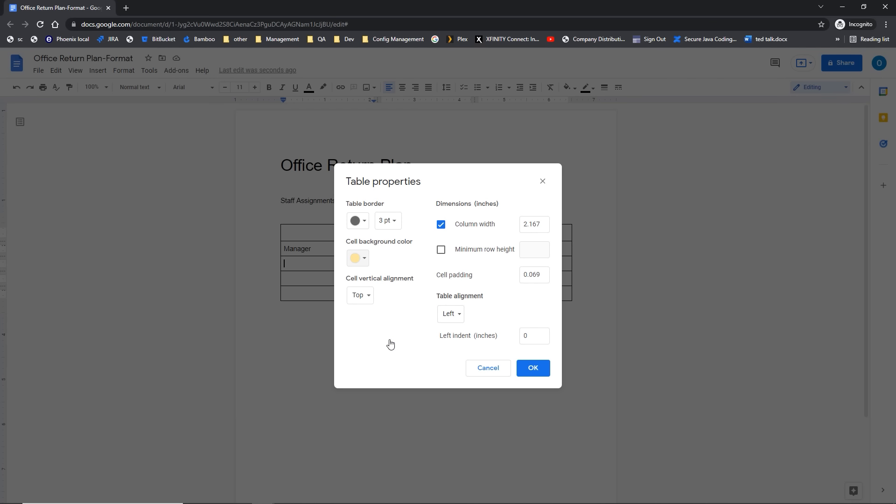
# Step: Center cell content vertically, keep the table aligned left, and set a 2-inch column width
pyautogui.click(371, 295)
pyautogui.click(371, 295)
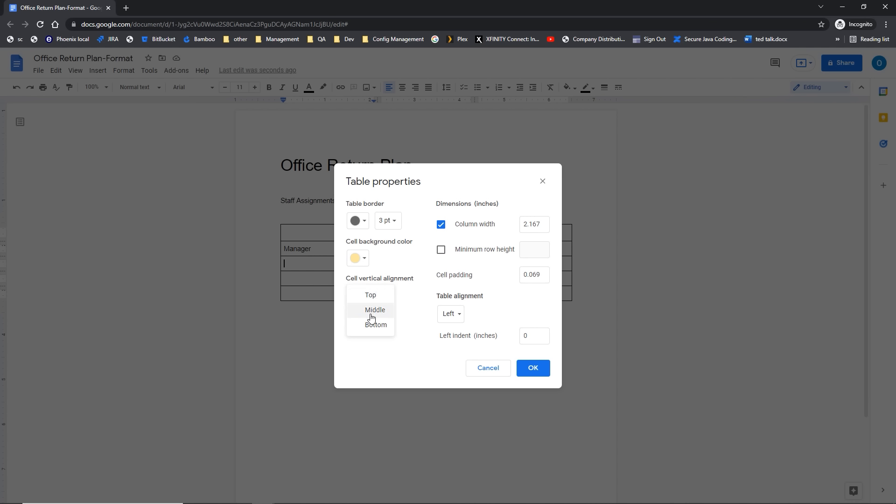
pyautogui.click(371, 310)
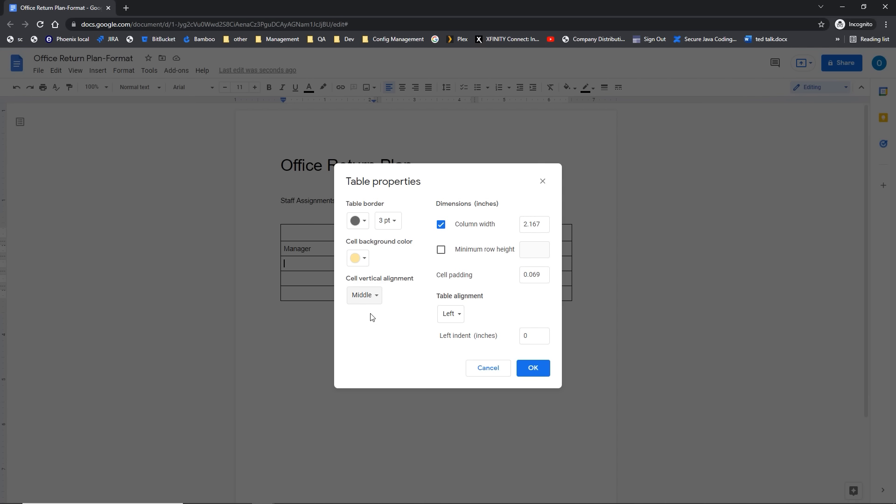
pyautogui.click(450, 321)
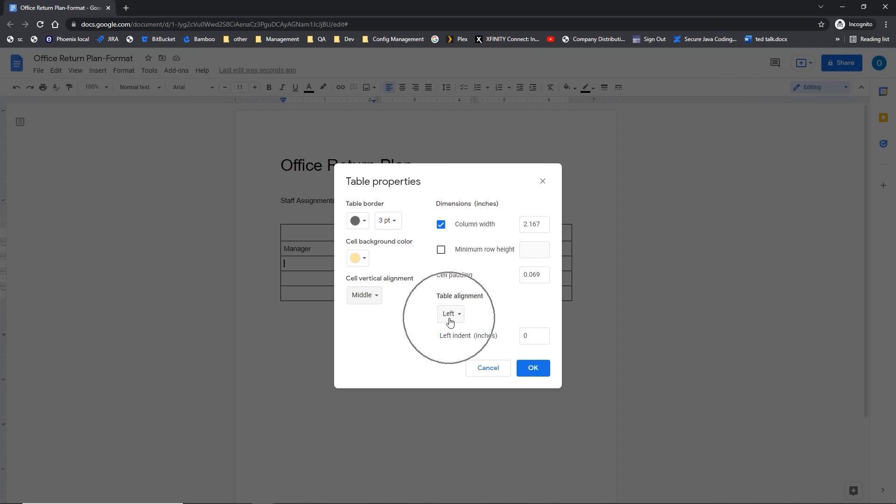
pyautogui.click(450, 321)
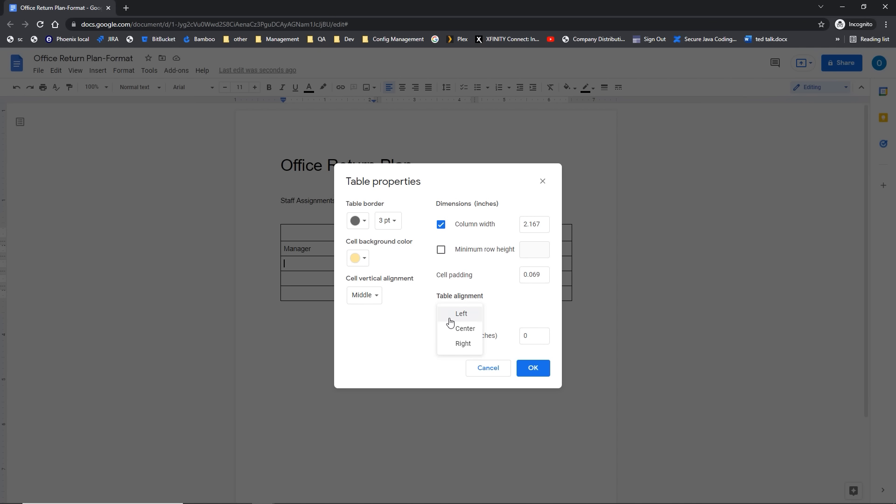
pyautogui.click(450, 321)
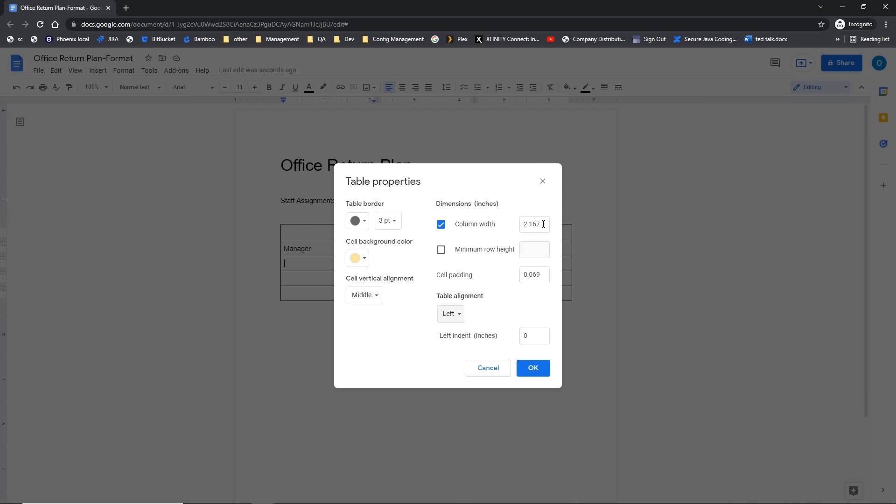
pyautogui.moveTo(543, 224); pyautogui.dragTo(520, 228)
pyautogui.write('2')
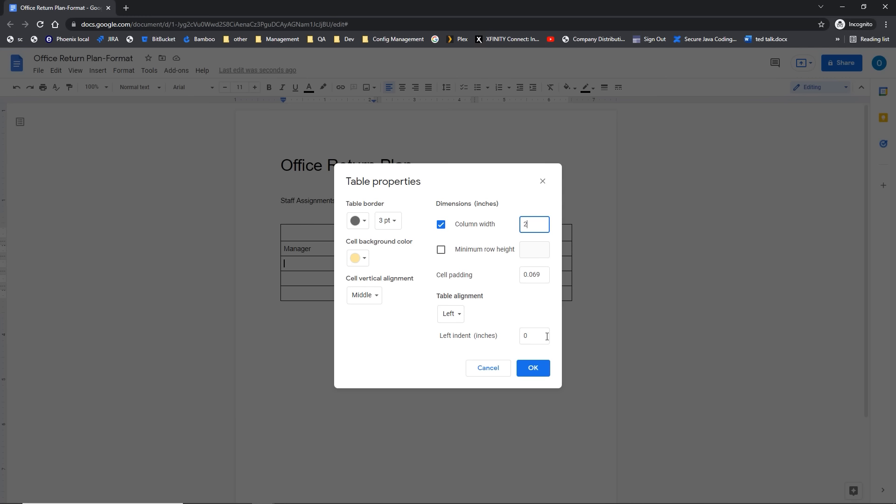
pyautogui.click(532, 372)
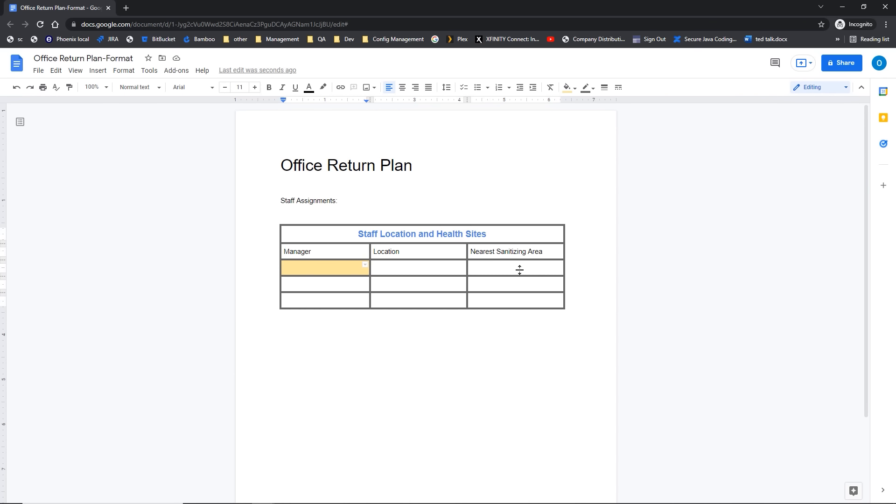
pyautogui.moveTo(321, 235); pyautogui.dragTo(485, 310)
# Step: Reselect every cell of the Staff Location and Health Sites table
pyautogui.rightClick(344, 286)
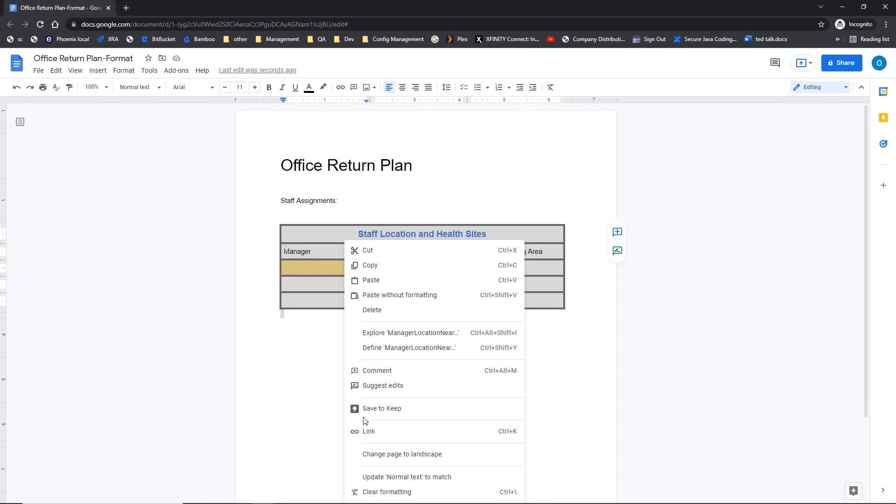
pyautogui.press('Escape')
pyautogui.click(283, 234)
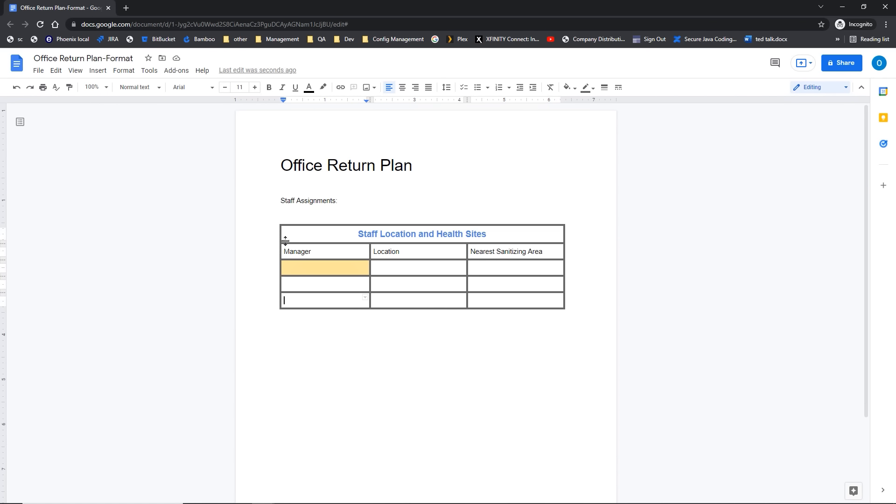
pyautogui.moveTo(292, 233); pyautogui.dragTo(520, 304)
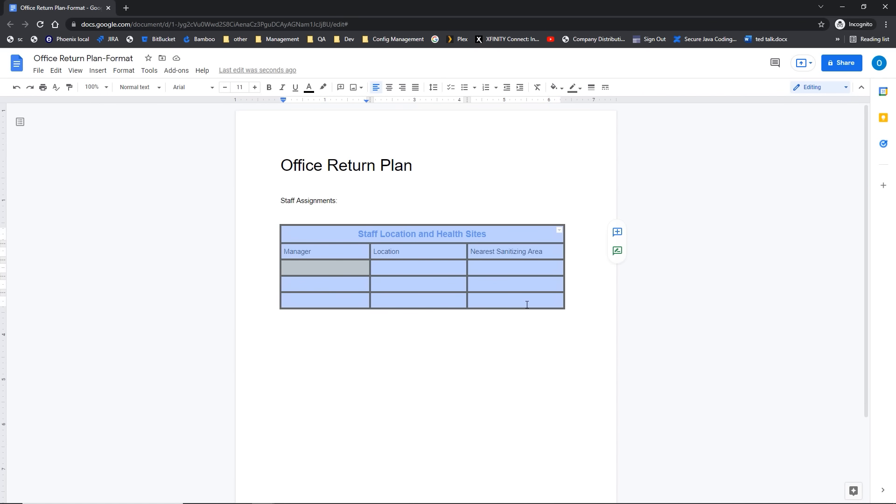
# Step: In Table properties, give all cells a yellow background and set column width to 2 inches
pyautogui.click(129, 73)
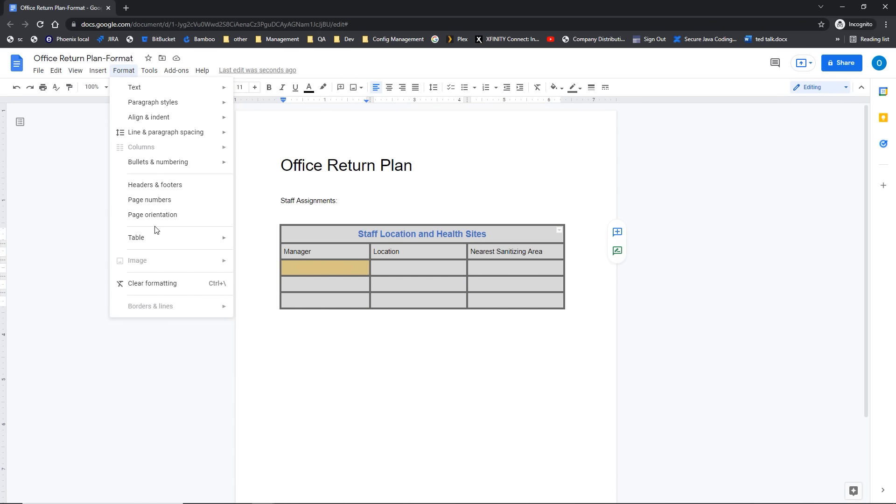
pyautogui.moveTo(155, 239)
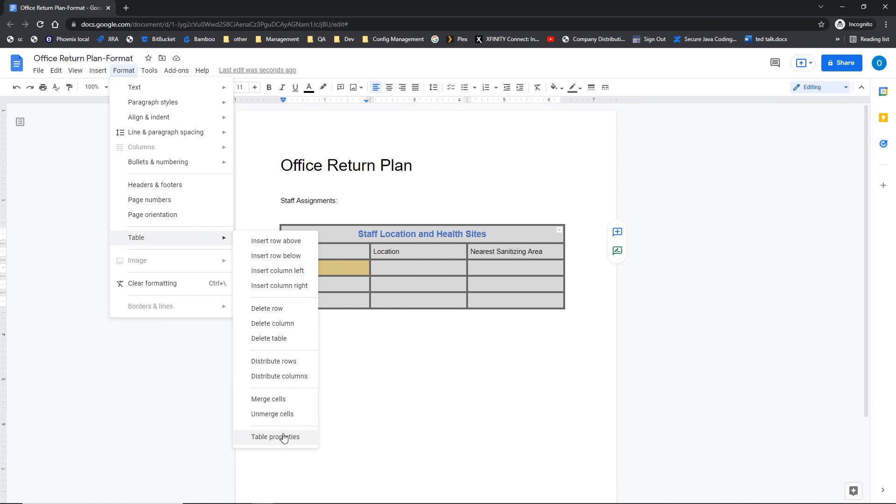
pyautogui.click(283, 437)
pyautogui.click(363, 260)
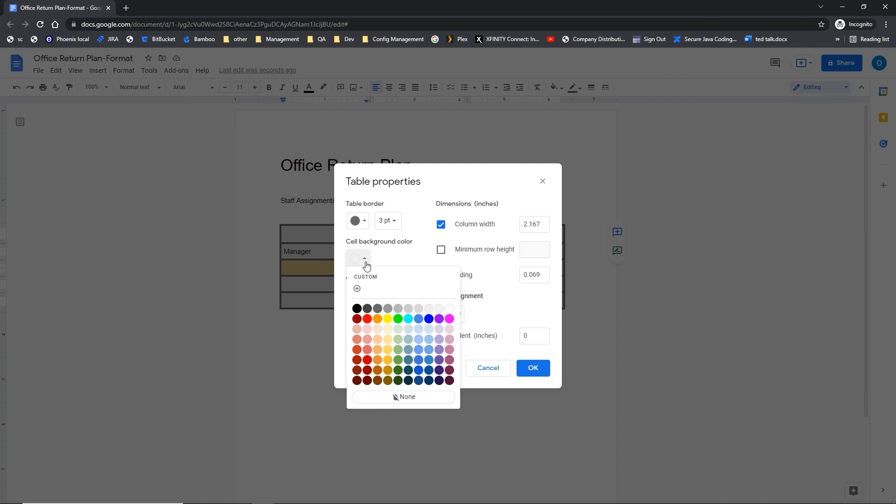
pyautogui.click(387, 361)
pyautogui.press('ctrl')
pyautogui.press('ctrl')
pyautogui.press('ctrl')
pyautogui.press('ctrl')
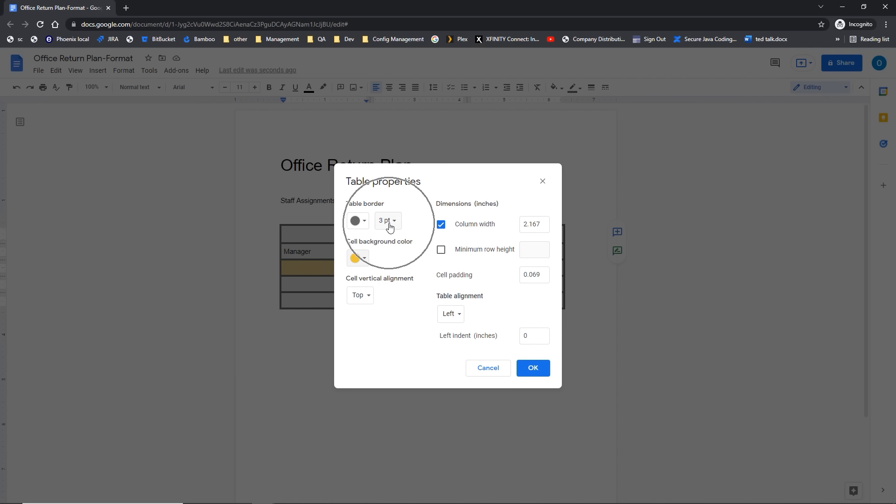
pyautogui.click(531, 226)
pyautogui.moveTo(541, 226); pyautogui.dragTo(521, 226)
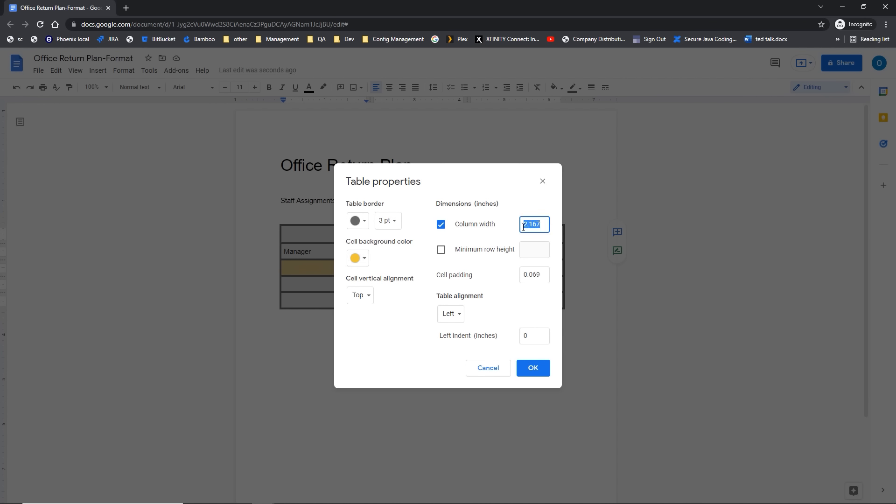
pyautogui.write('2')
pyautogui.click(532, 371)
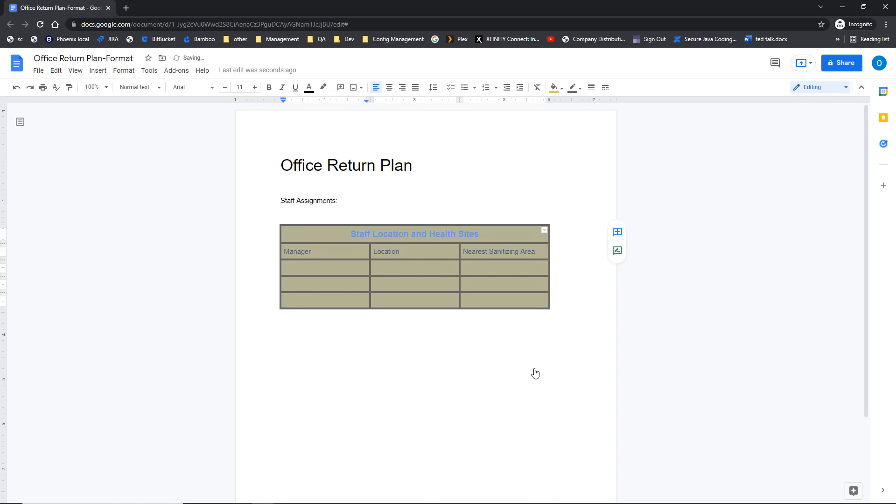
pyautogui.click(495, 351)
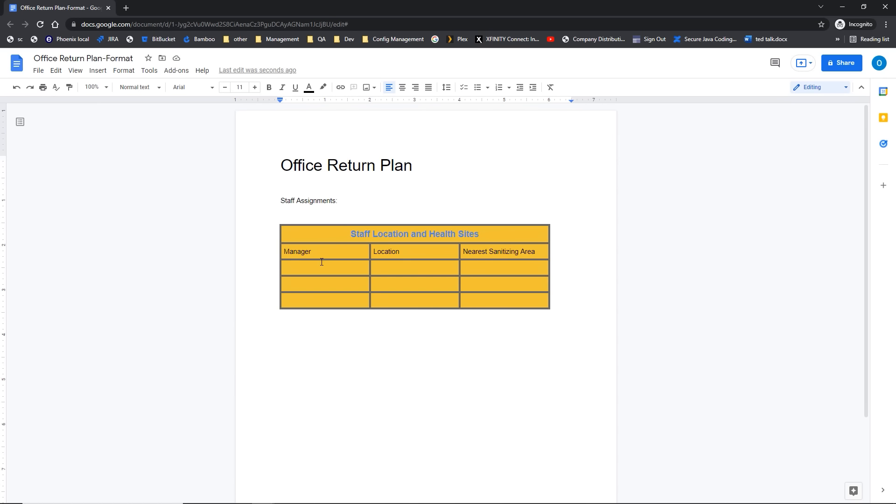
# Step: Drag the border below the Manager row down to make that row taller
pyautogui.moveTo(320, 259); pyautogui.dragTo(320, 272)
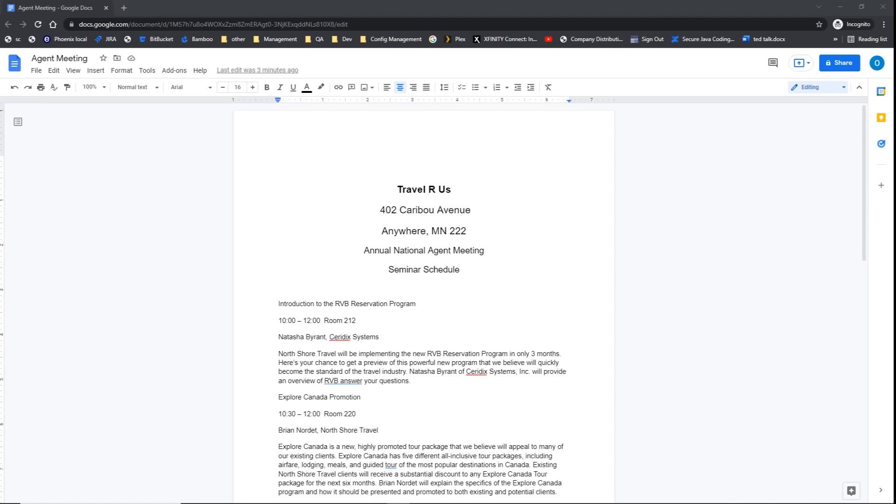
# Step: Apply the Title style to 'Travel R Us'
pyautogui.click(429, 190)
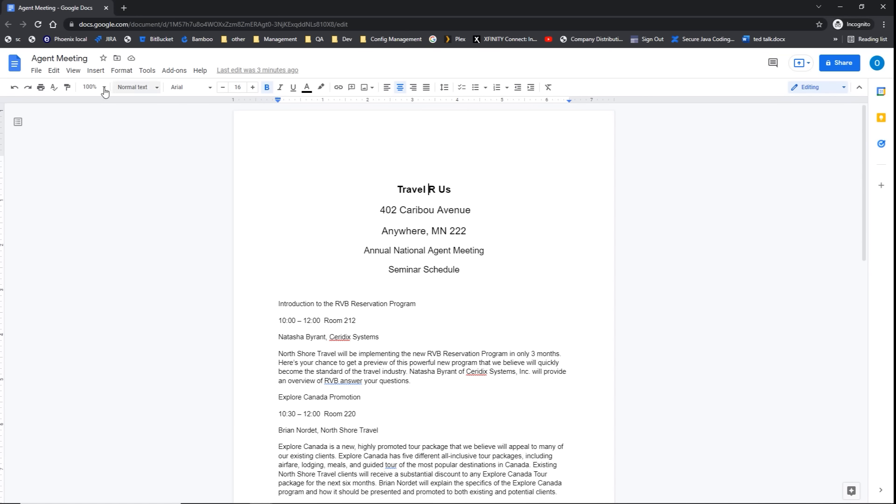
pyautogui.click(153, 90)
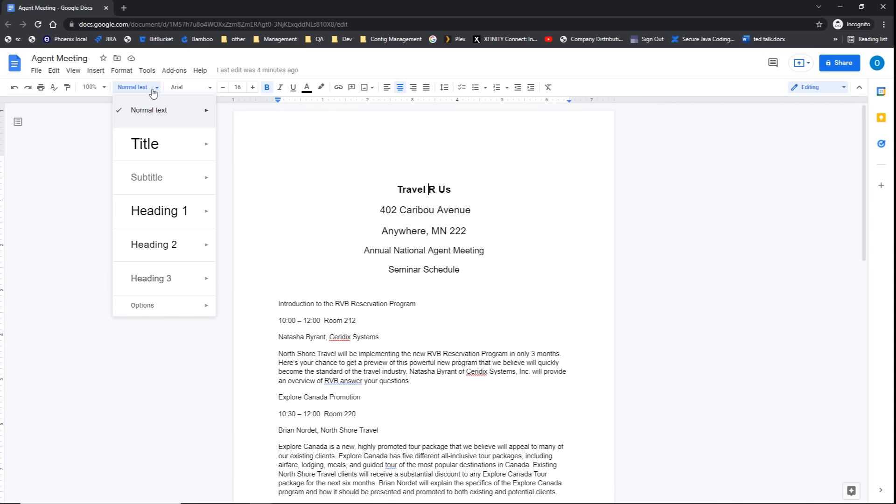
pyautogui.click(148, 147)
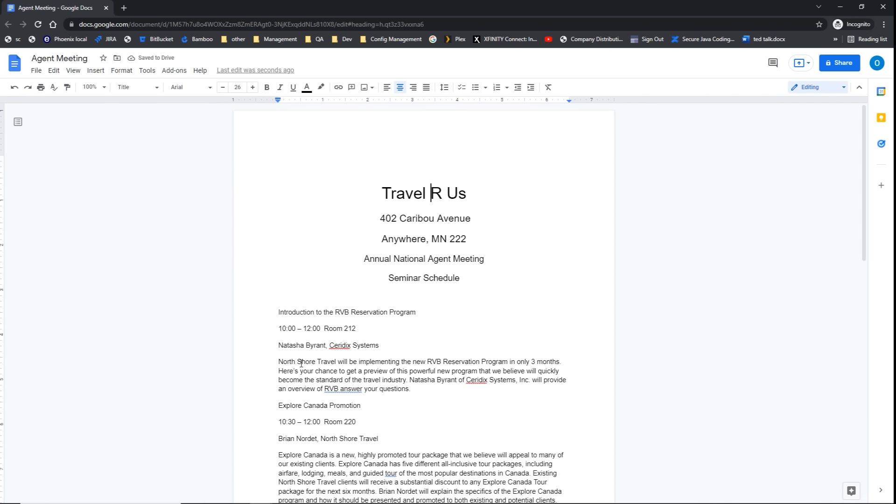
# Step: Make Introduction, Explore Canada Promotion and Better Team Communication Heading 2
pyautogui.click(274, 312)
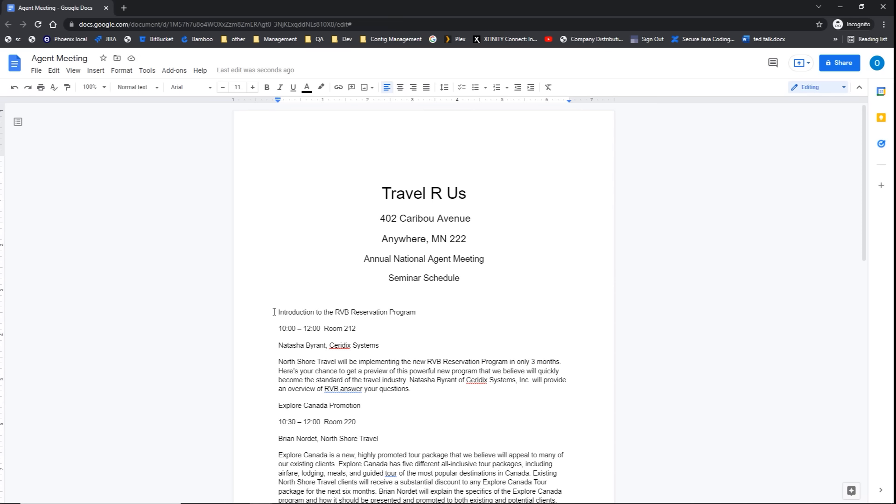
pyautogui.click(156, 88)
pyautogui.click(157, 244)
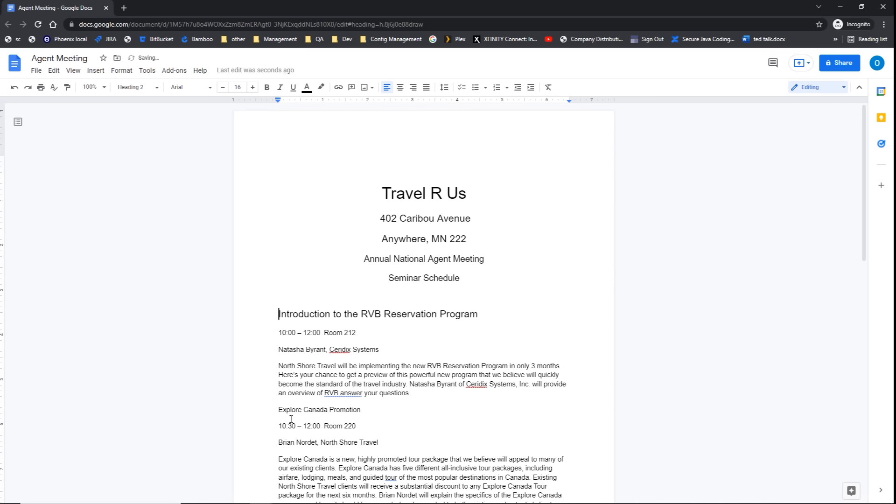
pyautogui.scroll(-1, 286, 416)
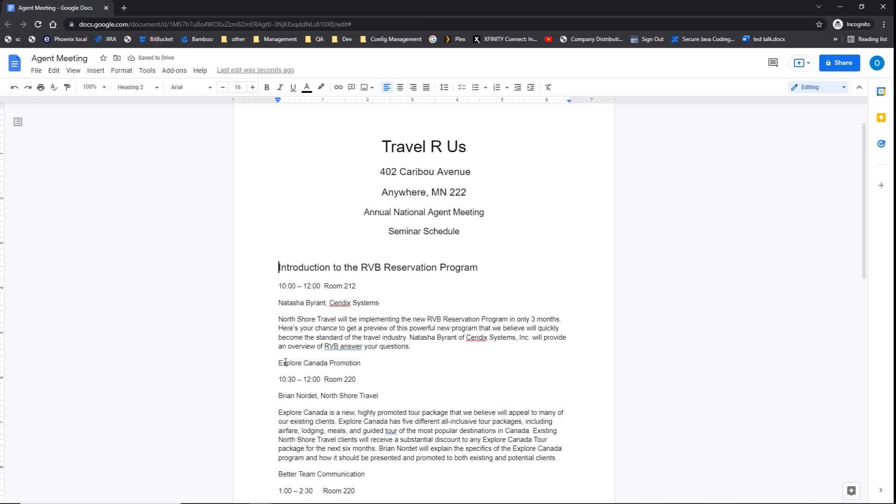
pyautogui.click(283, 363)
pyautogui.click(147, 89)
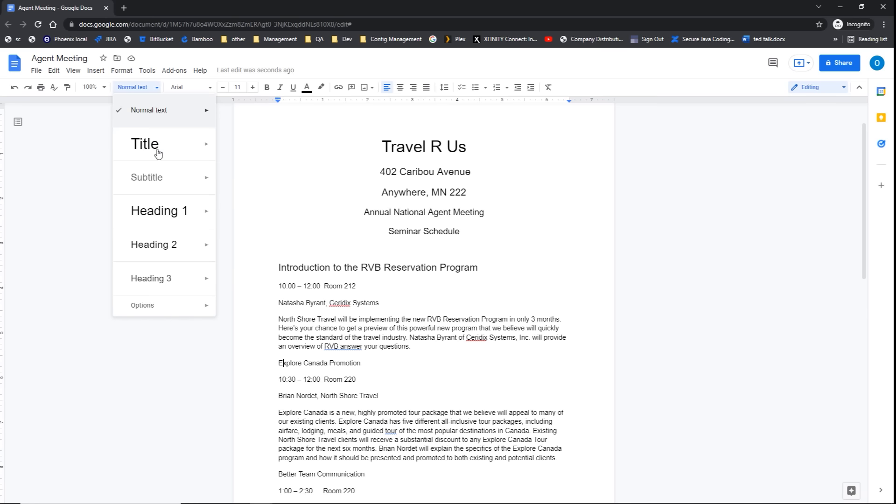
pyautogui.click(159, 250)
pyautogui.scroll(-3, 286, 341)
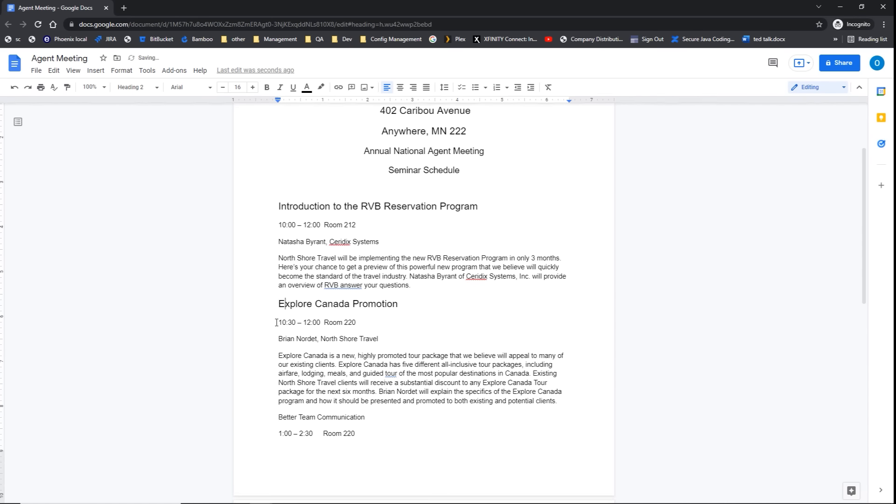
pyautogui.click(290, 338)
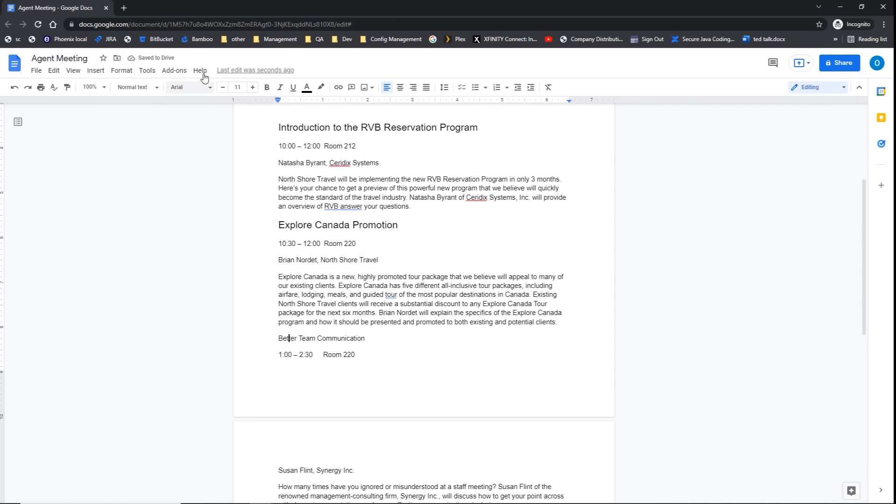
pyautogui.click(159, 95)
pyautogui.click(155, 244)
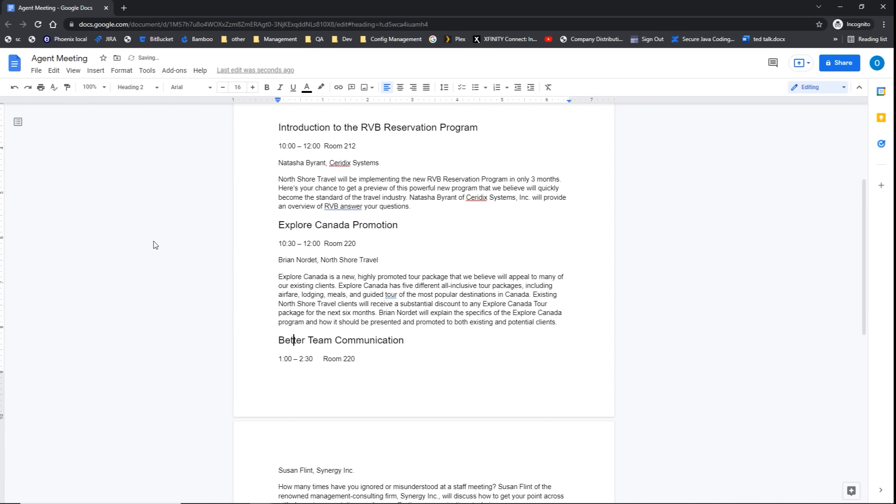
# Step: Make Exploring Childcare and The Internet and Travel Heading 2 as well
pyautogui.scroll(-3, 266, 286)
pyautogui.scroll(-2, 270, 286)
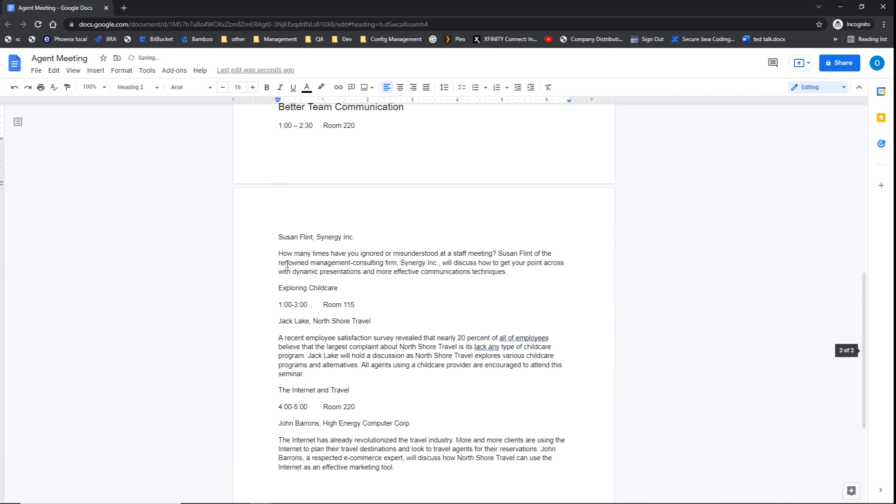
pyautogui.click(279, 287)
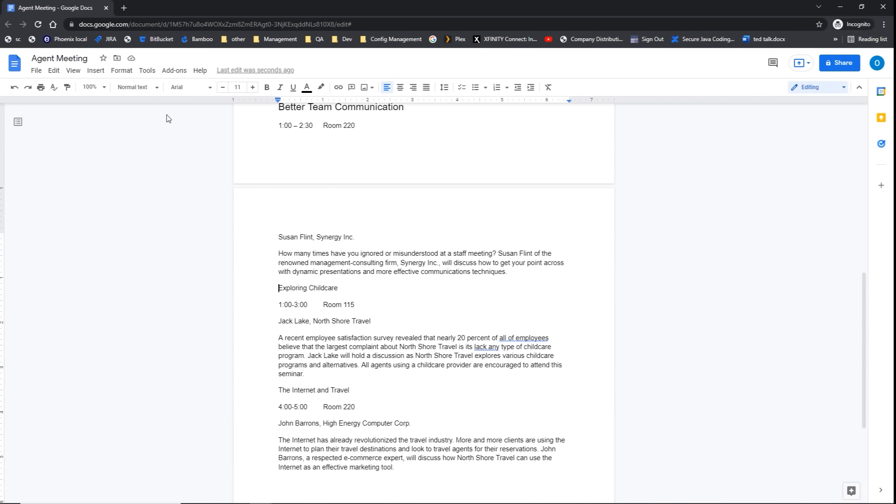
pyautogui.click(154, 90)
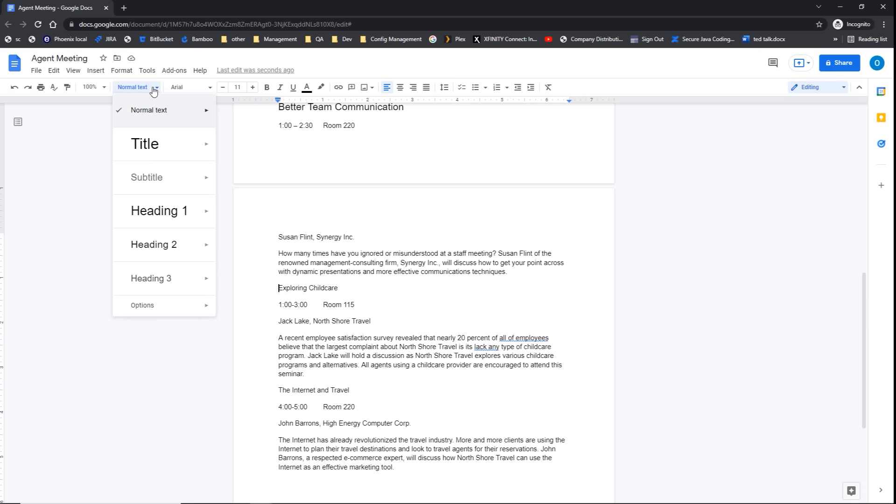
pyautogui.click(154, 247)
pyautogui.click(295, 394)
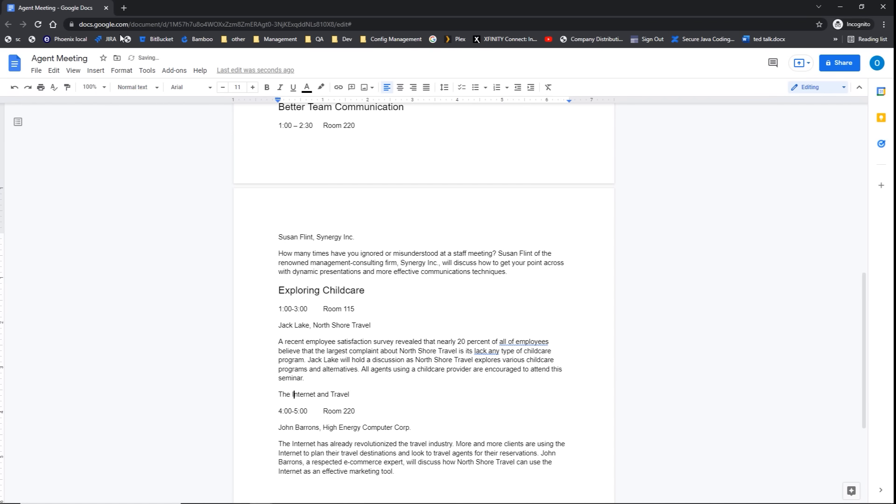
pyautogui.click(160, 90)
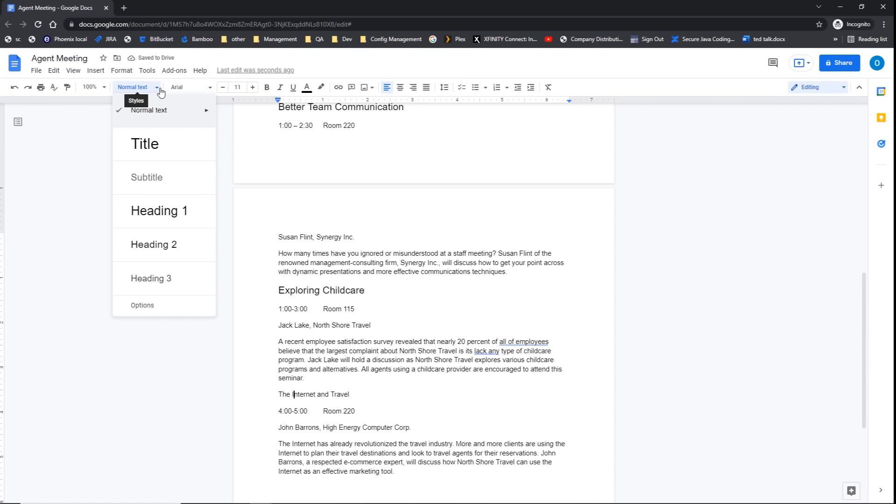
pyautogui.click(147, 245)
pyautogui.scroll(9, 356, 262)
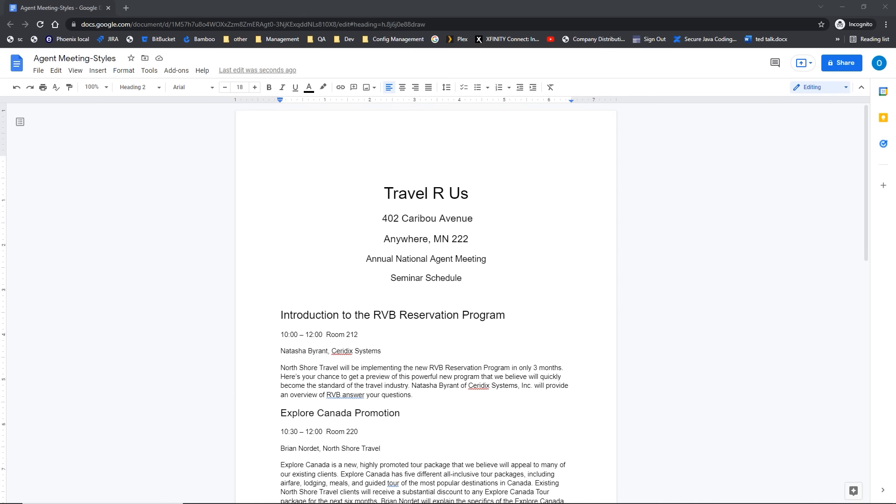
# Step: Color the 'Introduction to the RVB Reservation Program' heading light red with a yellow highlight
pyautogui.click(299, 313)
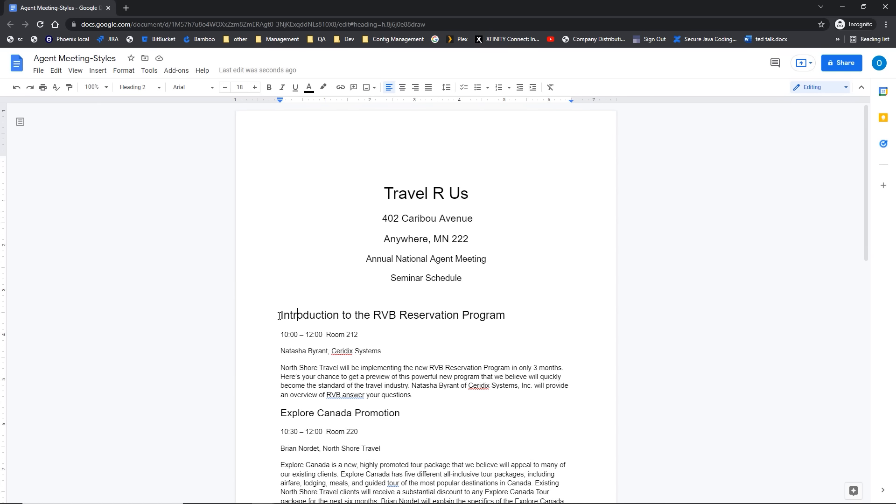
pyautogui.moveTo(279, 316); pyautogui.dragTo(487, 316)
pyautogui.click(419, 319)
pyautogui.moveTo(277, 315); pyautogui.dragTo(508, 311)
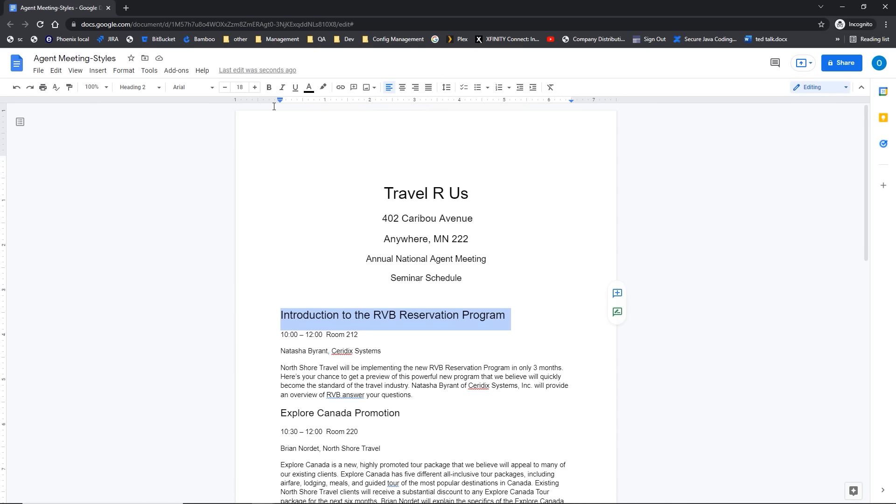
pyautogui.click(308, 91)
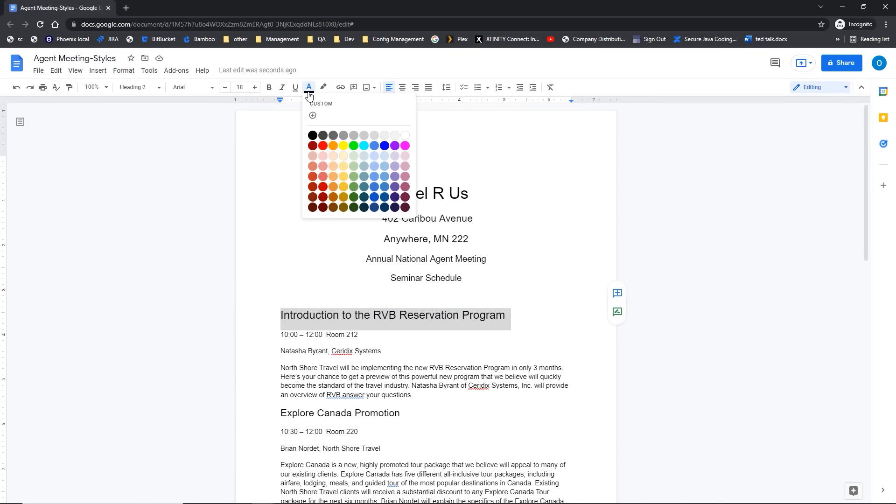
pyautogui.click(323, 176)
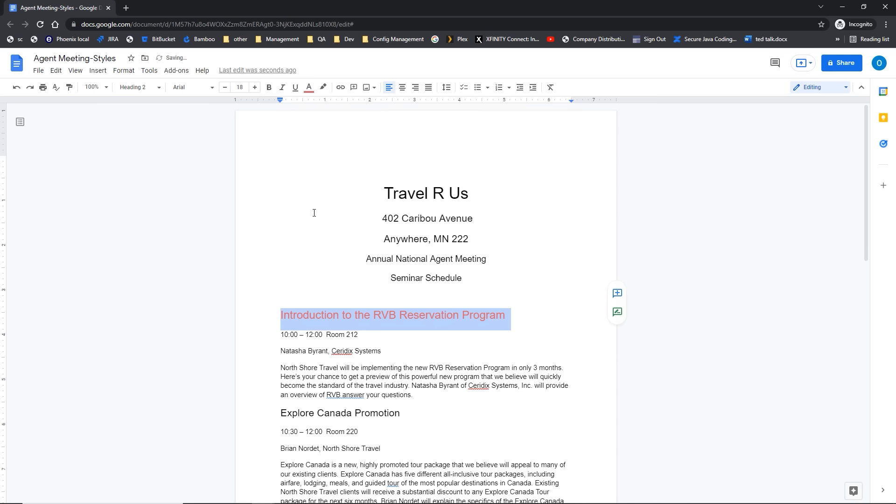
pyautogui.click(325, 91)
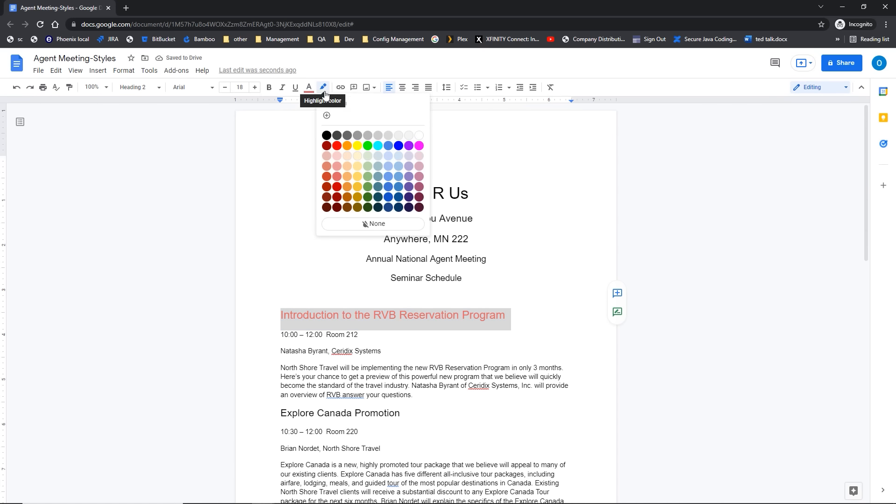
pyautogui.click(357, 151)
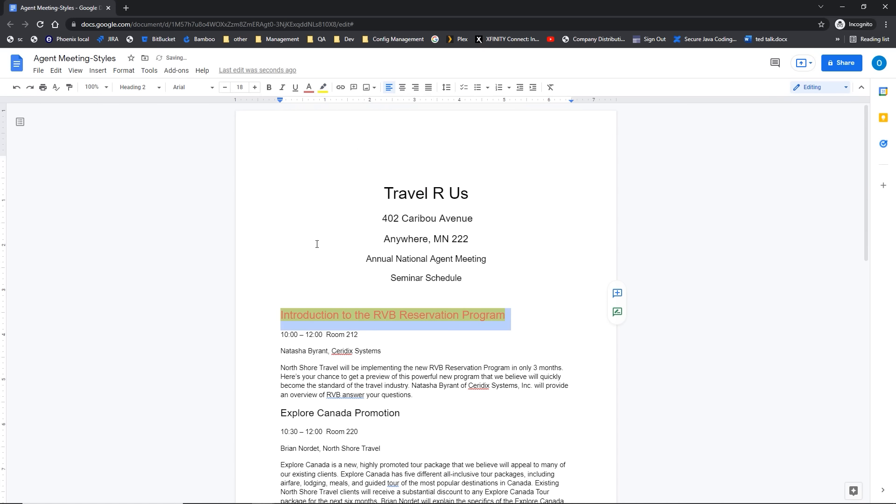
pyautogui.click(364, 259)
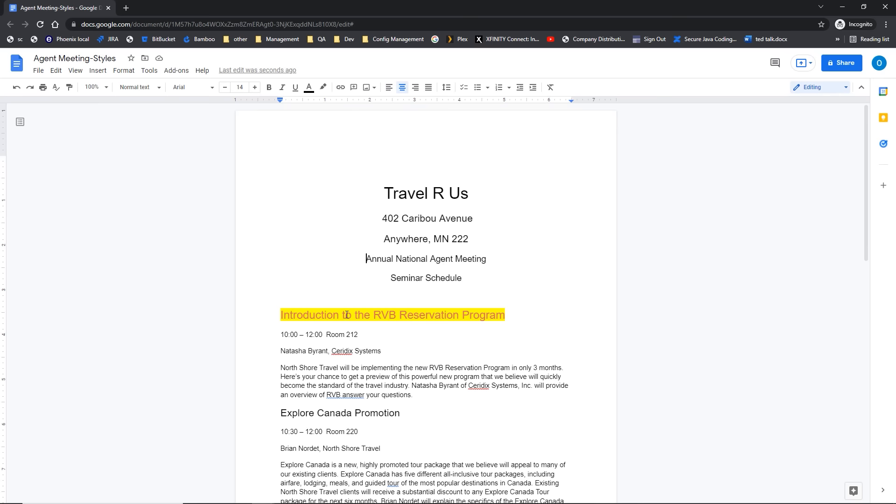
pyautogui.scroll(-1, 347, 314)
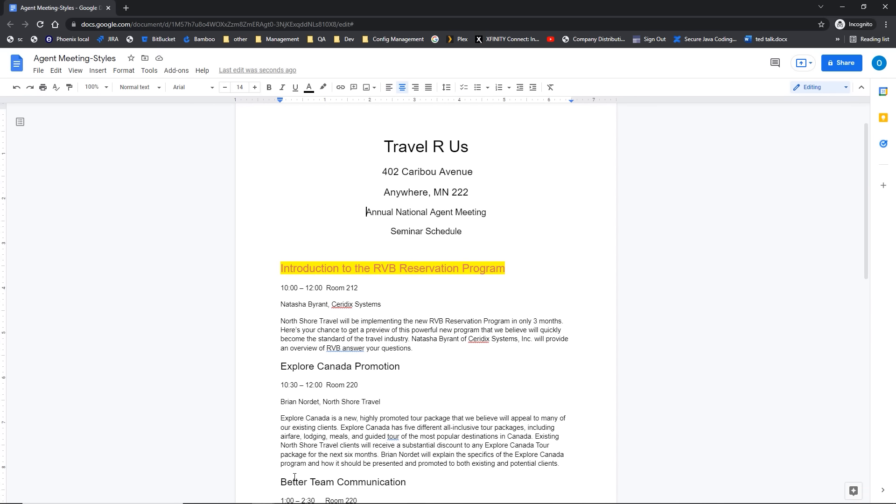
pyautogui.click(298, 268)
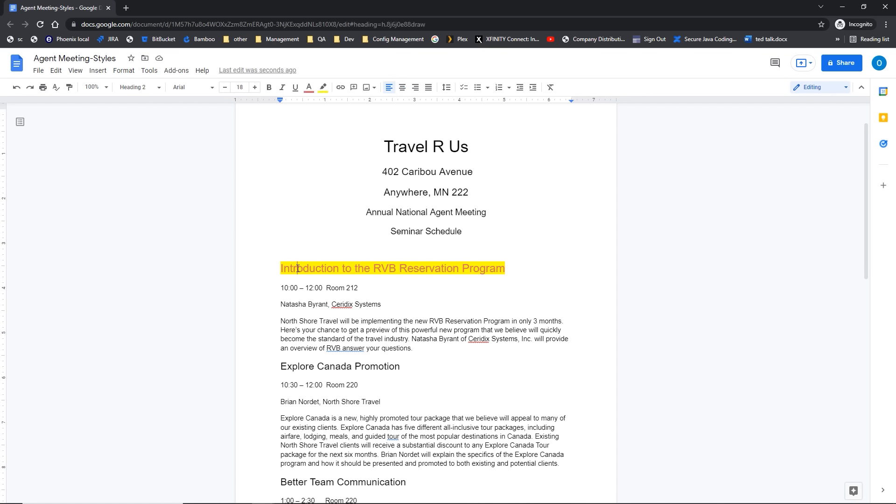
# Step: Update the Heading 2 style to match the recolored Introduction heading
pyautogui.click(130, 74)
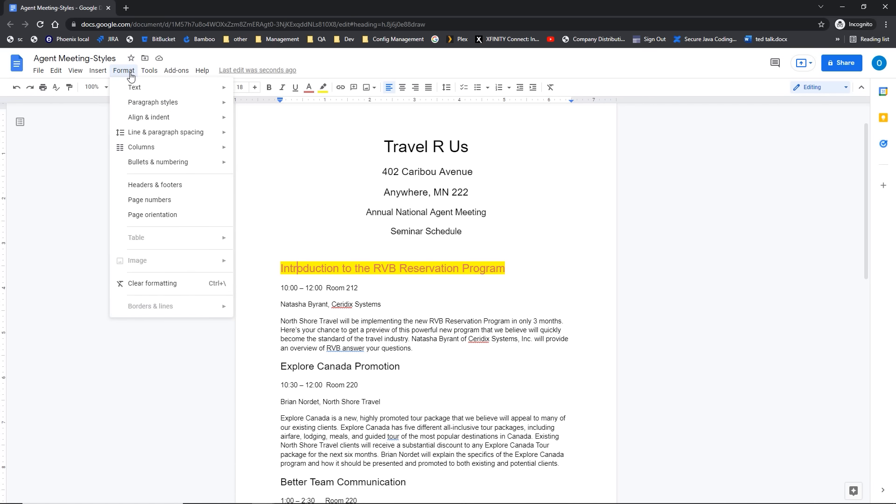
pyautogui.moveTo(145, 106)
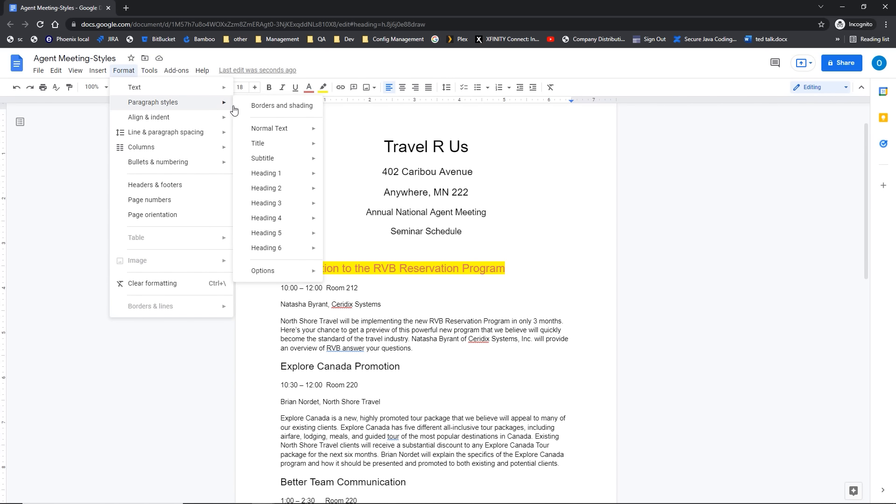
pyautogui.moveTo(286, 192)
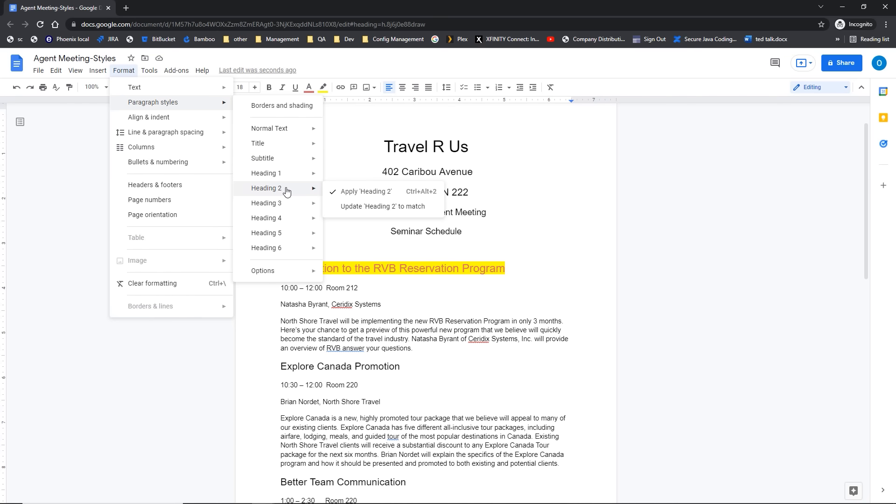
pyautogui.click(344, 207)
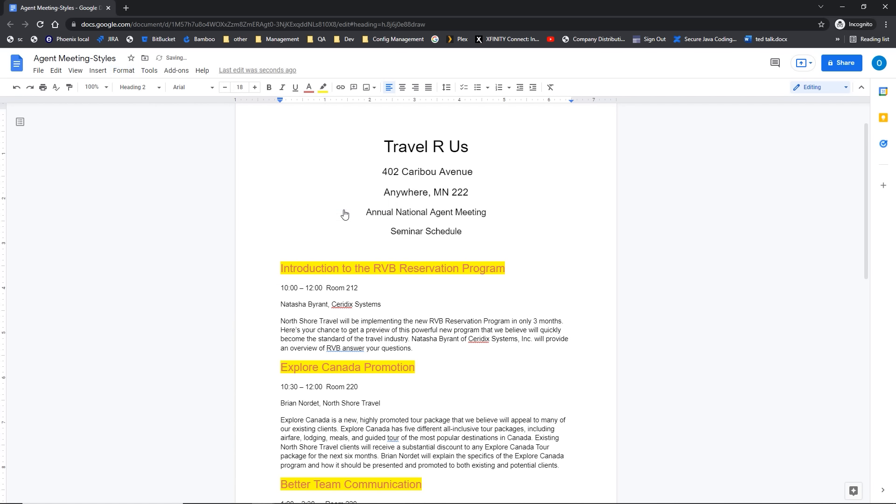
pyautogui.scroll(-3, 341, 276)
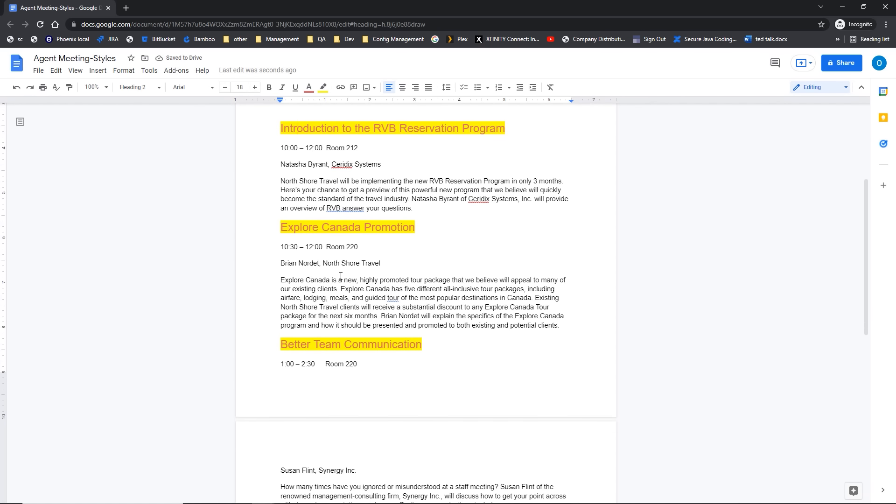
pyautogui.scroll(2, 309, 203)
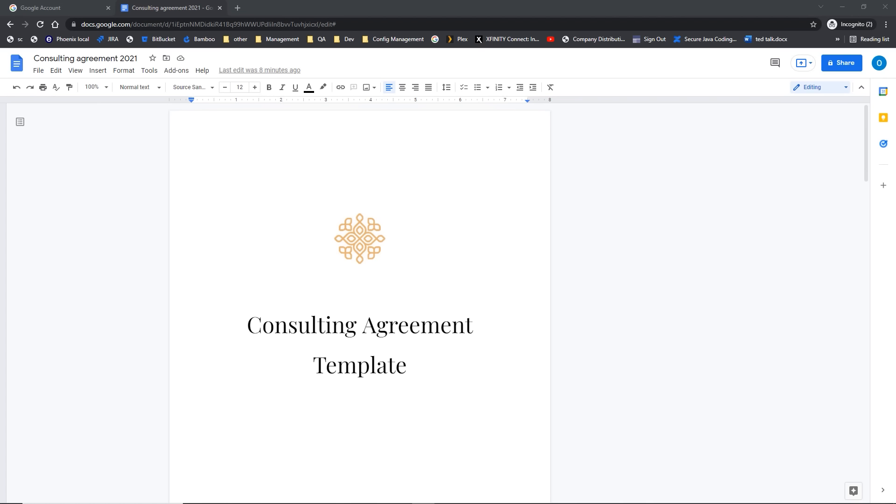
pyautogui.click(300, 332)
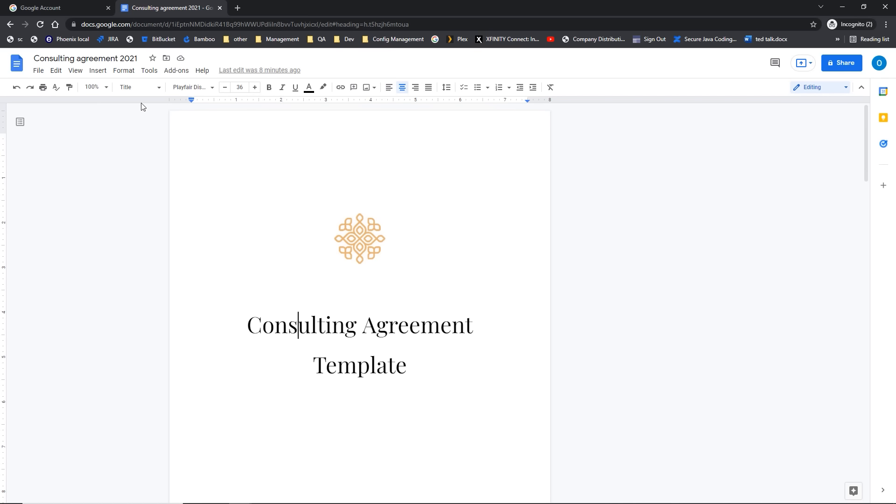
pyautogui.press('ctrl')
pyautogui.press('ctrl')
pyautogui.press('ctrl')
pyautogui.scroll(-10, 215, 190)
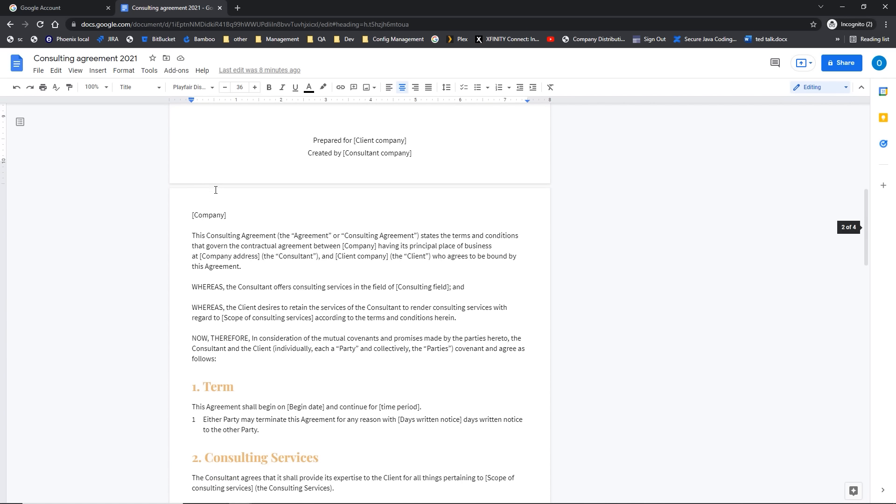
pyautogui.scroll(-3, 216, 190)
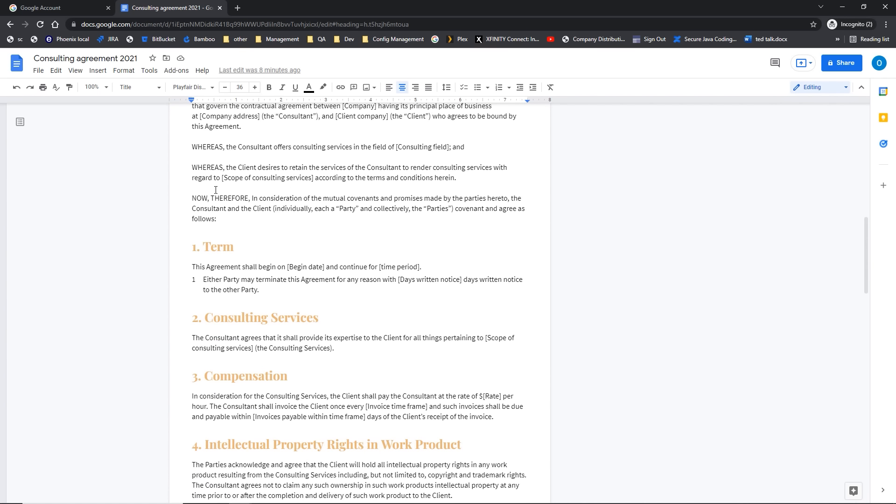
pyautogui.click(236, 247)
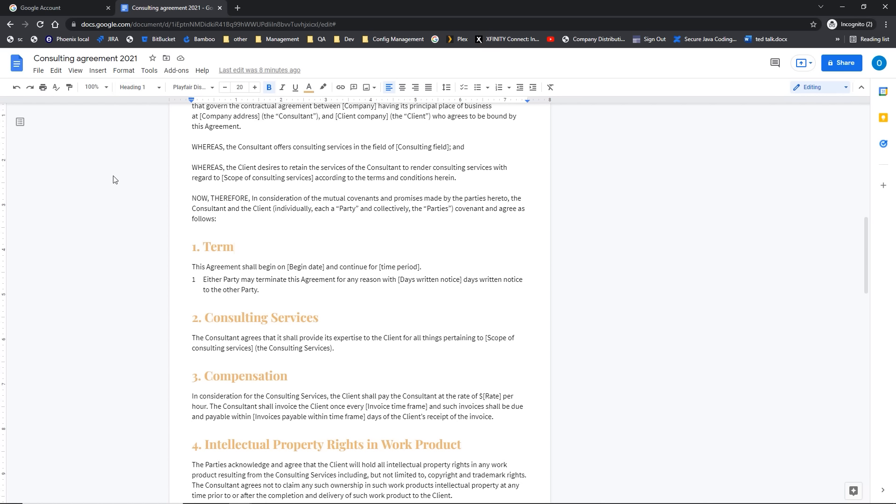
# Step: Show the document outline and jump to the title, Compensation, Confidentiality and Indemnification sections
pyautogui.click(20, 122)
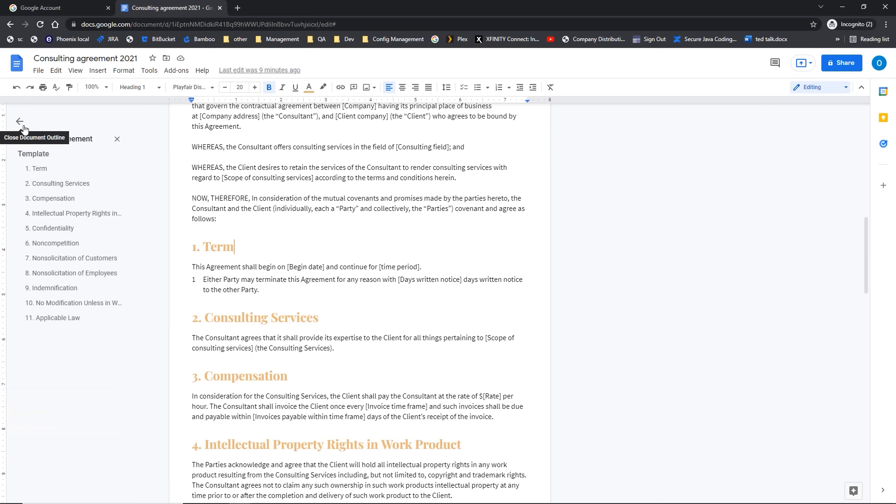
pyautogui.click(75, 146)
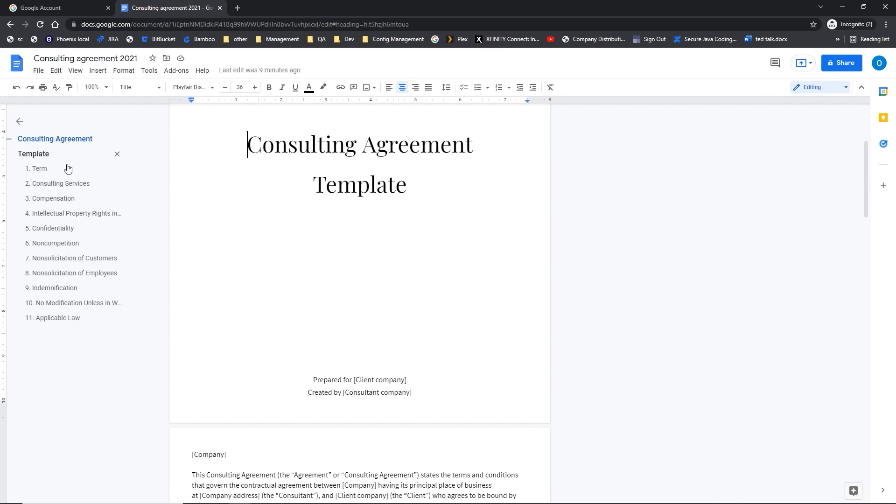
pyautogui.click(53, 198)
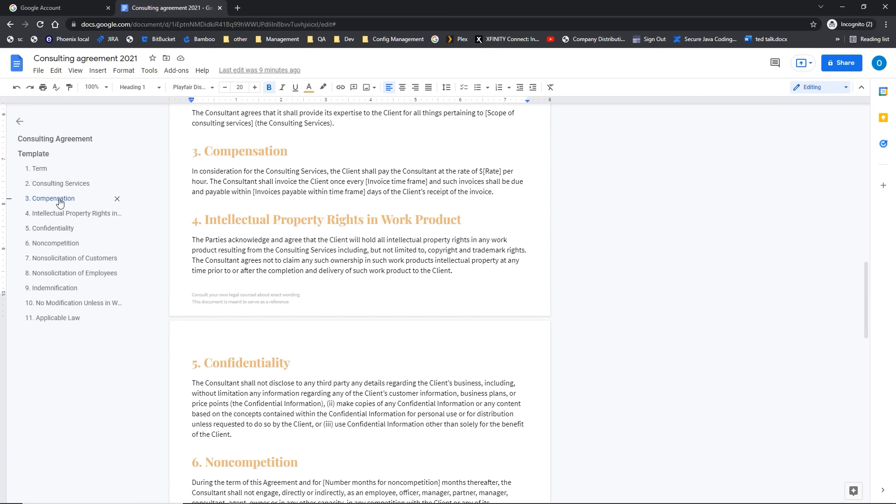
pyautogui.click(52, 228)
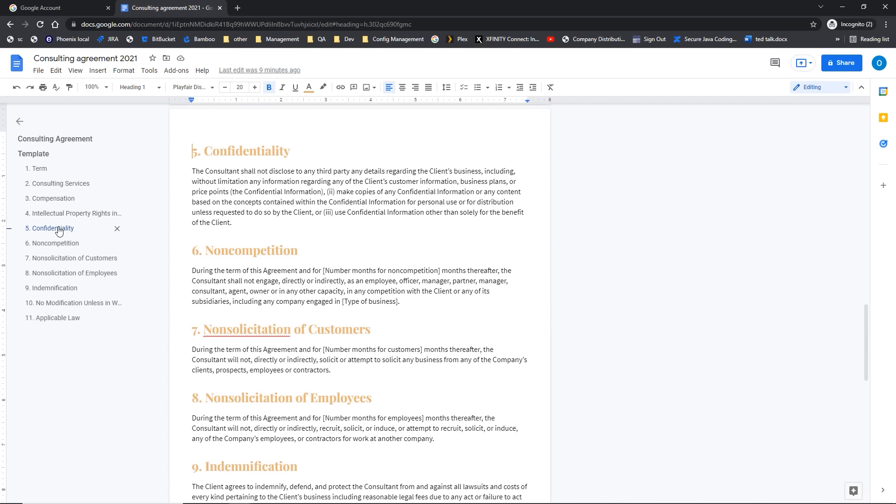
pyautogui.click(54, 288)
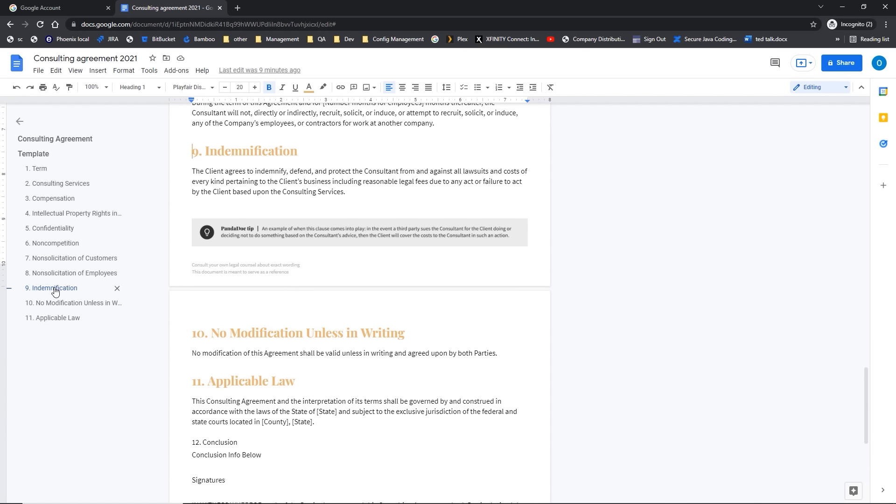
pyautogui.scroll(-3, 277, 361)
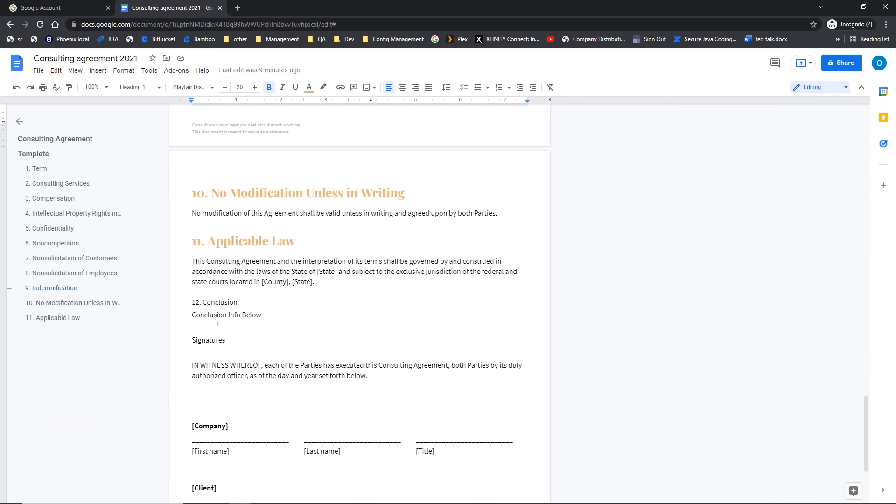
# Step: Add a line break at '12. Conclusion' and apply Heading 1 through Paragraph styles
pyautogui.click(241, 305)
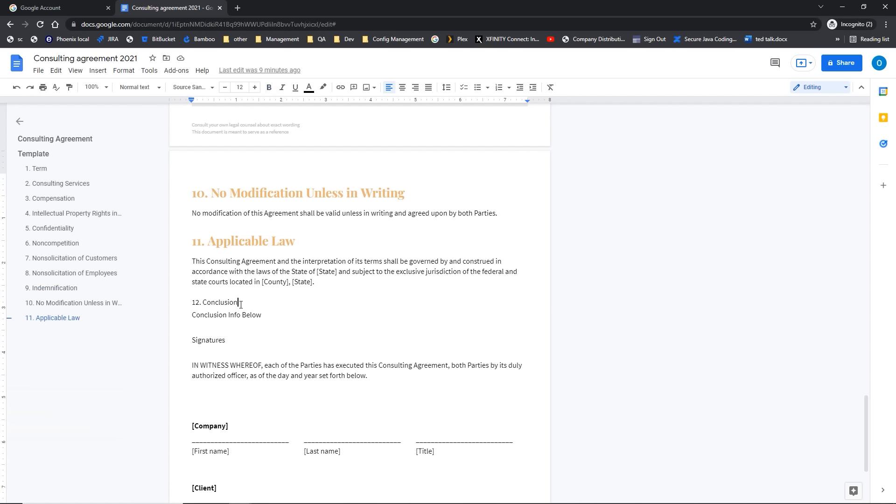
pyautogui.press('Return')
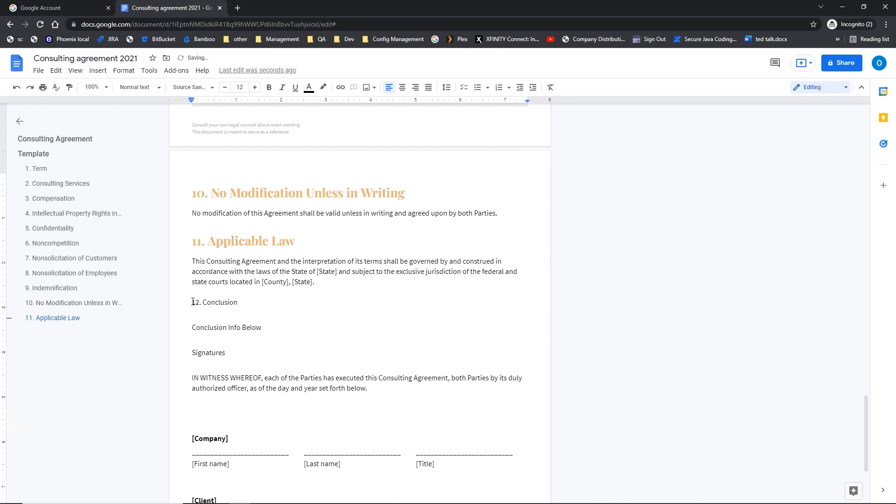
pyautogui.click(191, 302)
pyautogui.click(136, 88)
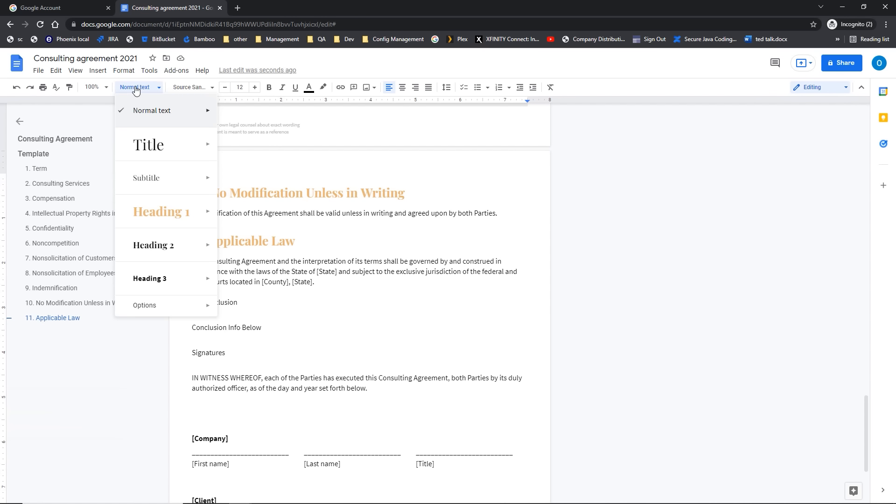
pyautogui.click(130, 72)
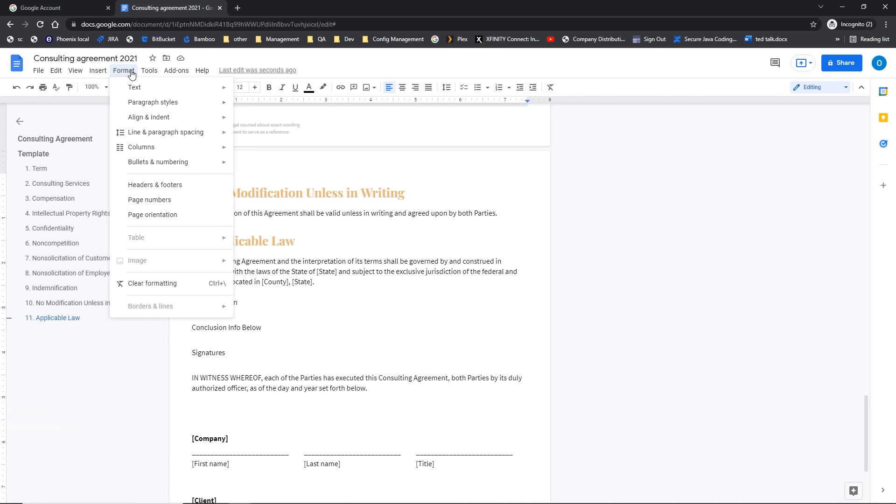
pyautogui.moveTo(146, 103)
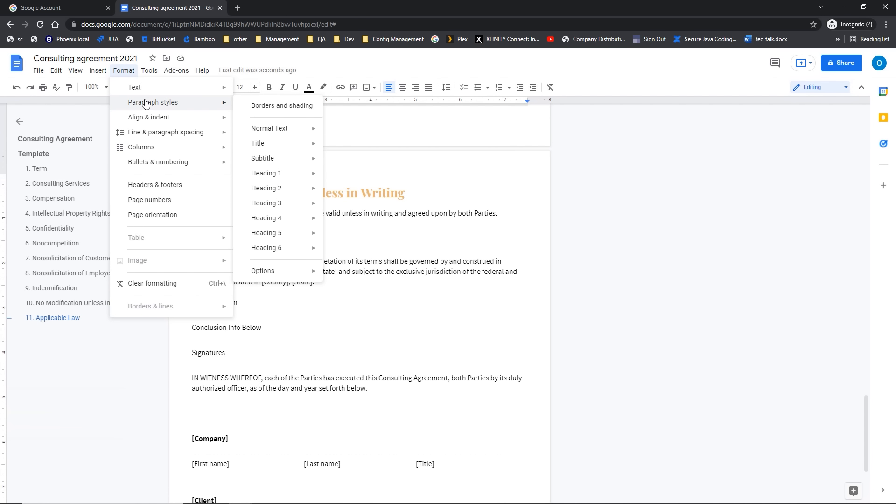
pyautogui.moveTo(274, 179)
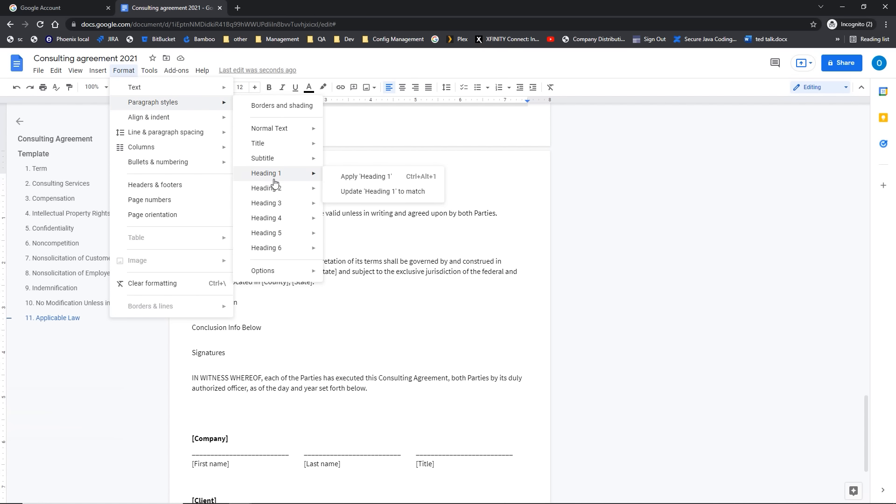
pyautogui.click(355, 179)
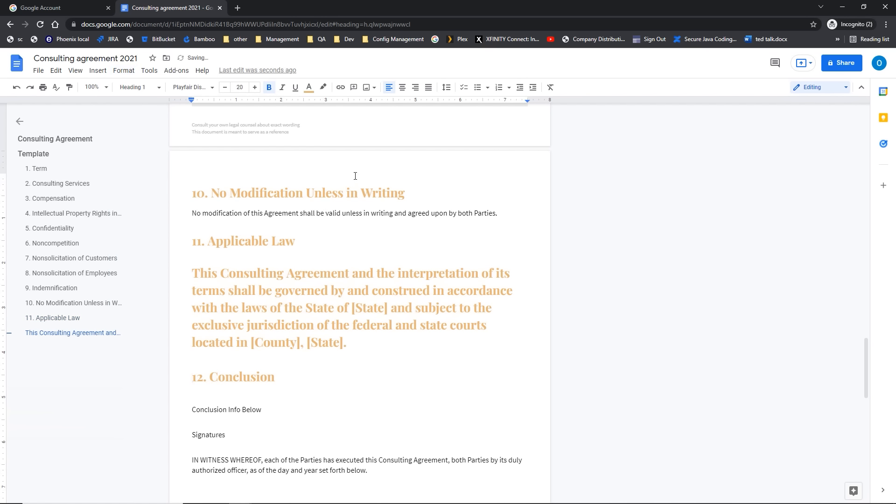
# Step: Undo the misplaced heading, then make '12. Conclusion' a Heading 1 from the style dropdown
pyautogui.hotkey('ctrl', 'z')
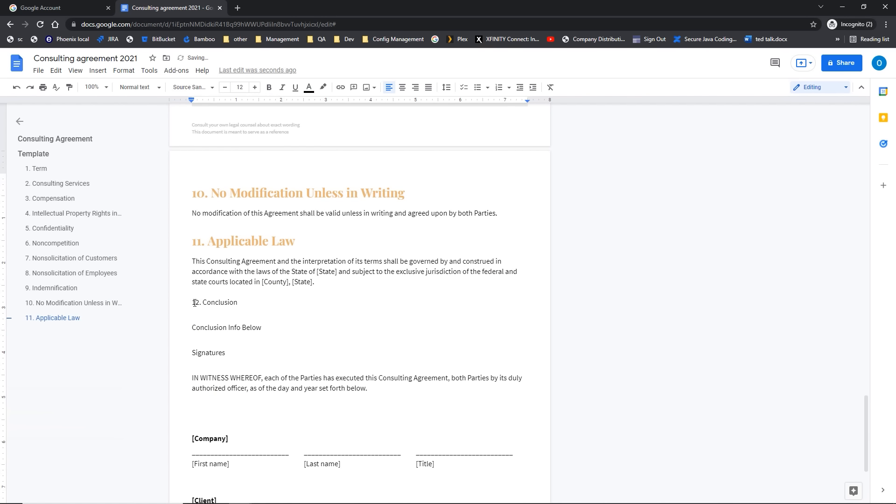
pyautogui.press('Return')
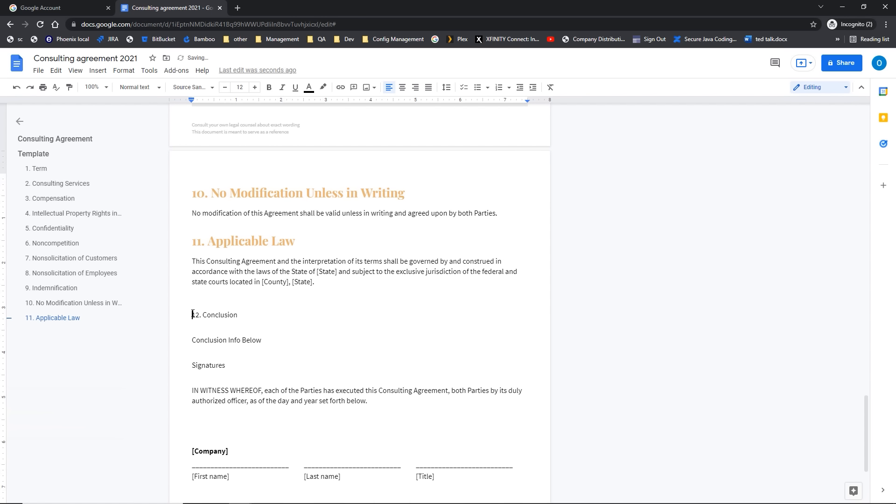
pyautogui.moveTo(192, 315); pyautogui.dragTo(247, 317)
pyautogui.click(156, 89)
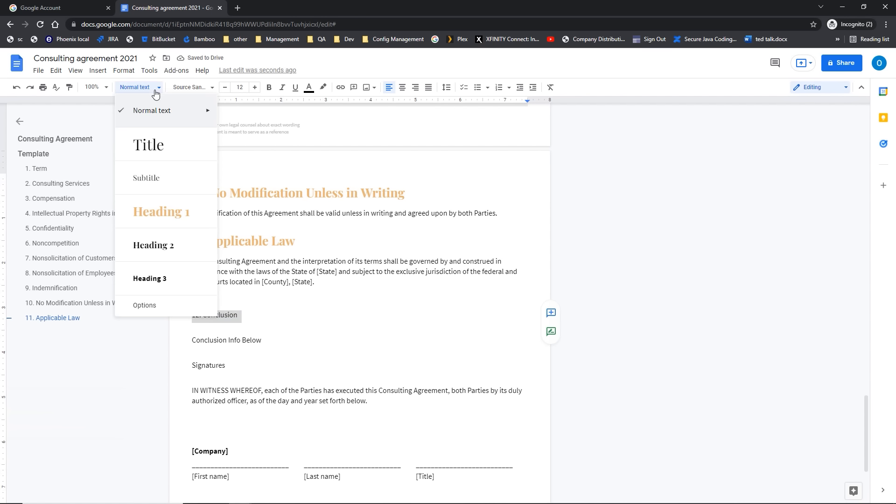
pyautogui.click(158, 225)
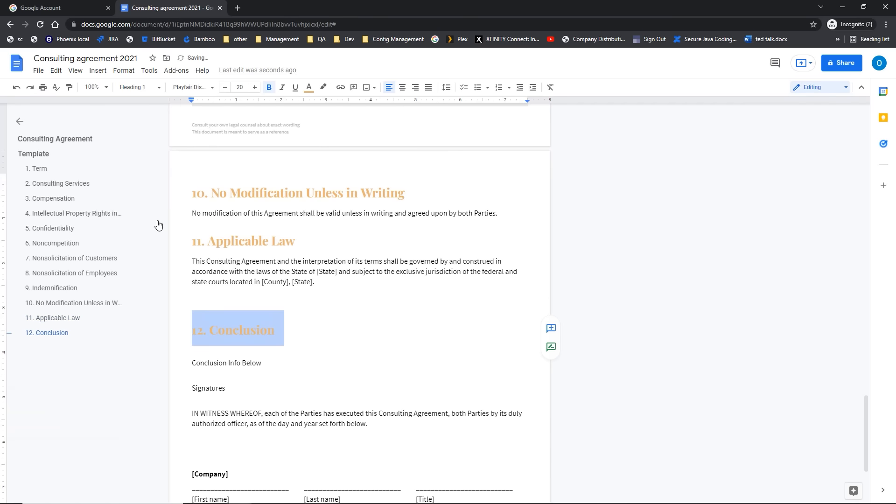
pyautogui.click(273, 331)
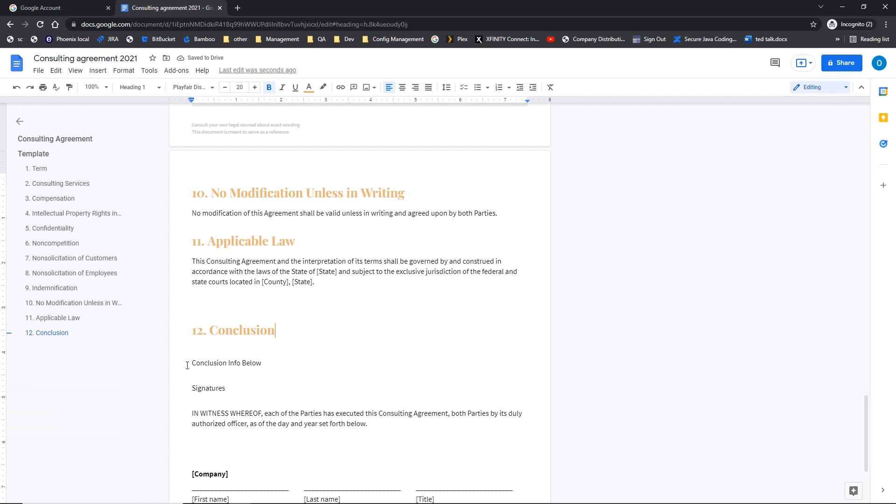
pyautogui.click(152, 91)
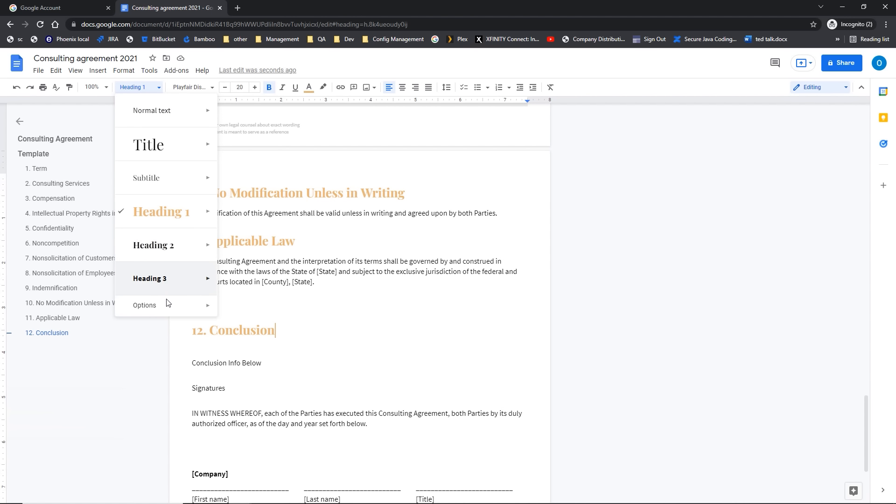
pyautogui.moveTo(167, 309)
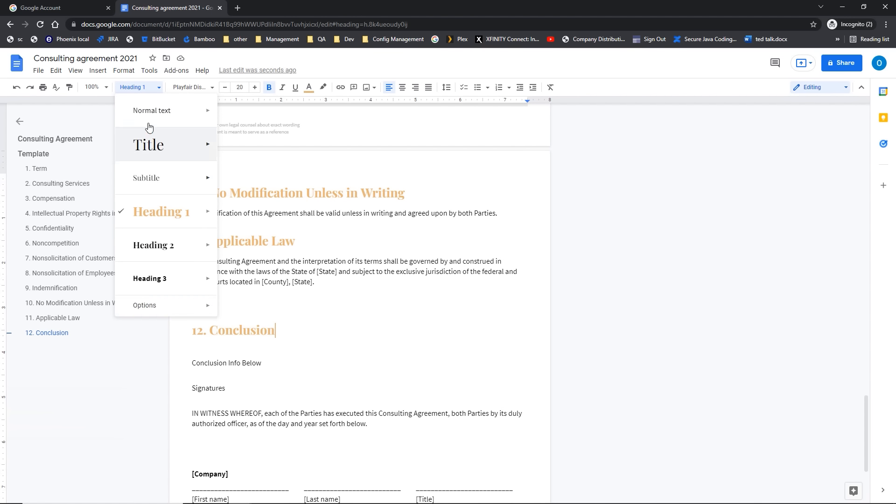
pyautogui.click(123, 70)
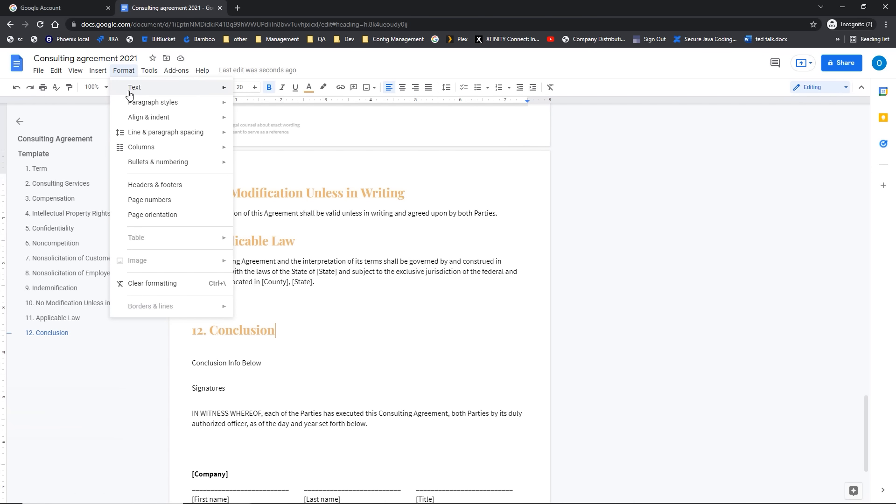
# Step: Make 'Signatures' a Heading 2 and check the Conclusion and Signatures outline entries
pyautogui.moveTo(140, 104)
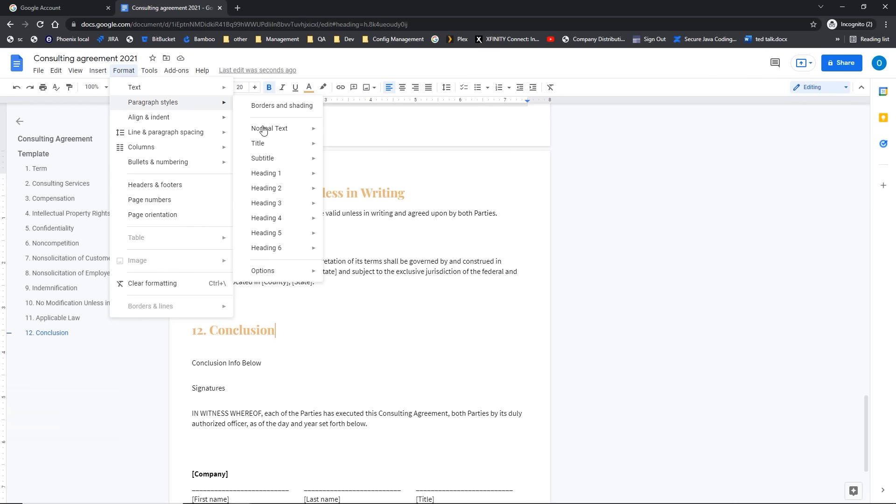
pyautogui.moveTo(267, 253)
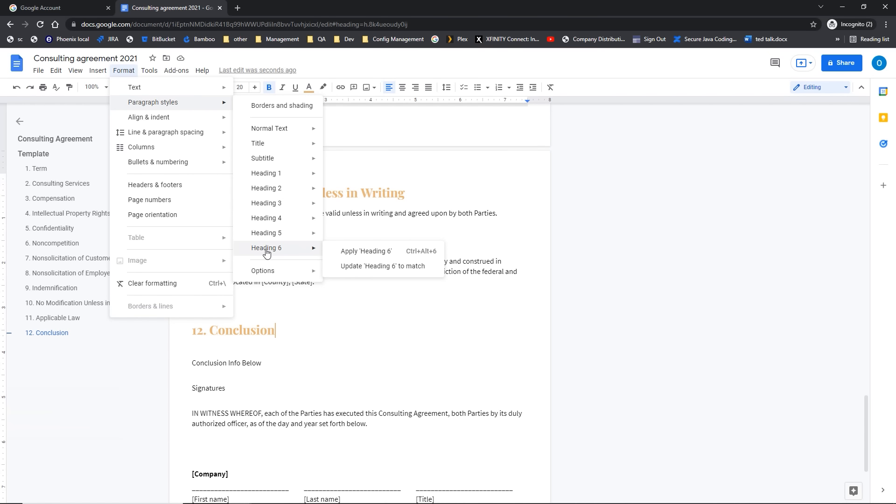
pyautogui.click(196, 390)
pyautogui.click(196, 390)
pyautogui.click(139, 87)
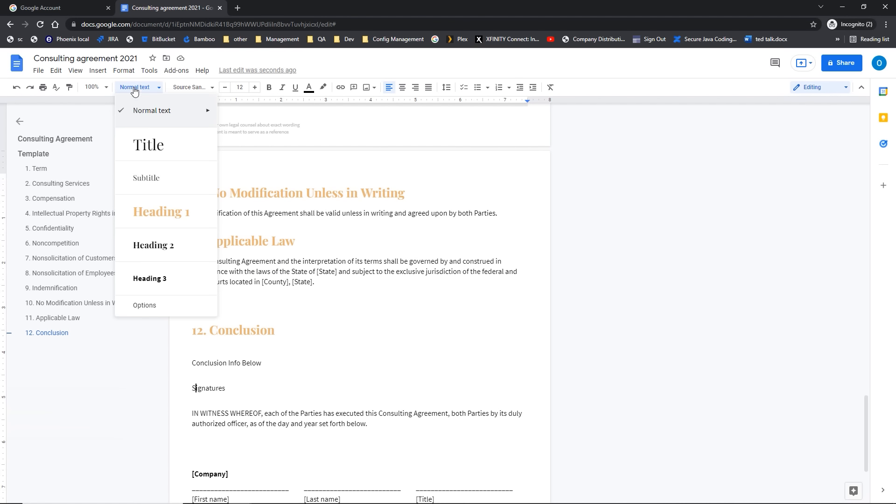
pyautogui.click(168, 249)
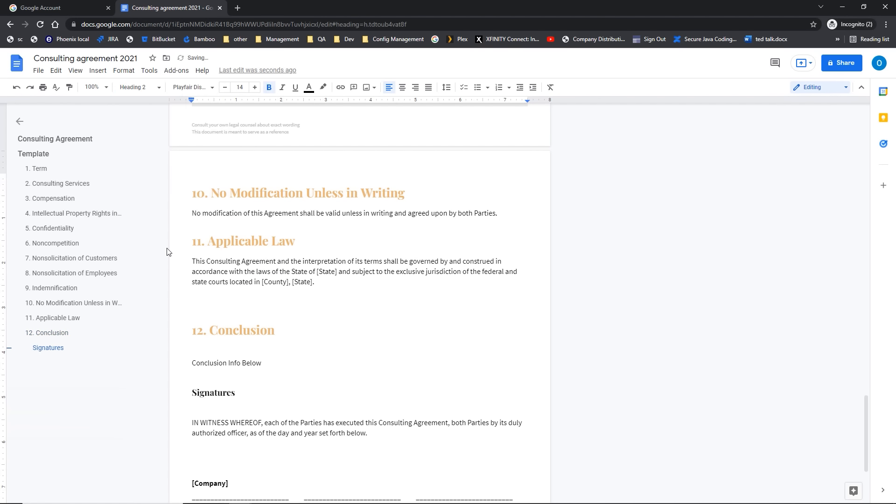
pyautogui.click(58, 353)
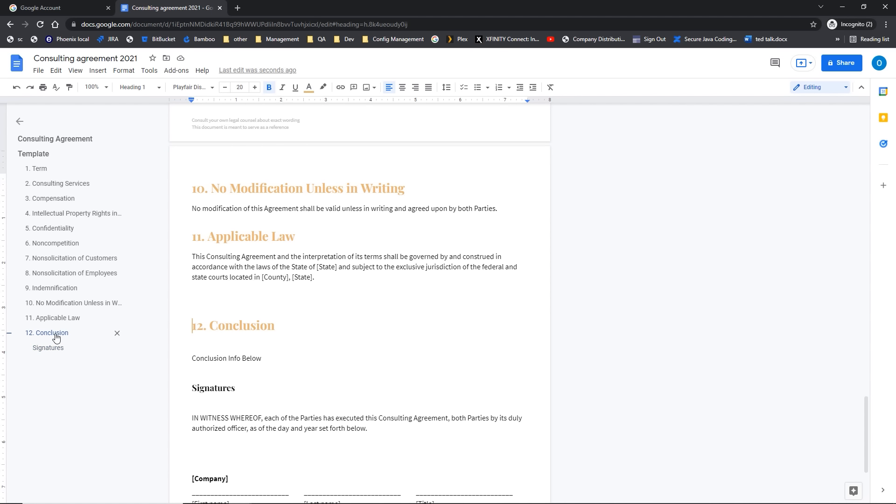
pyautogui.click(56, 335)
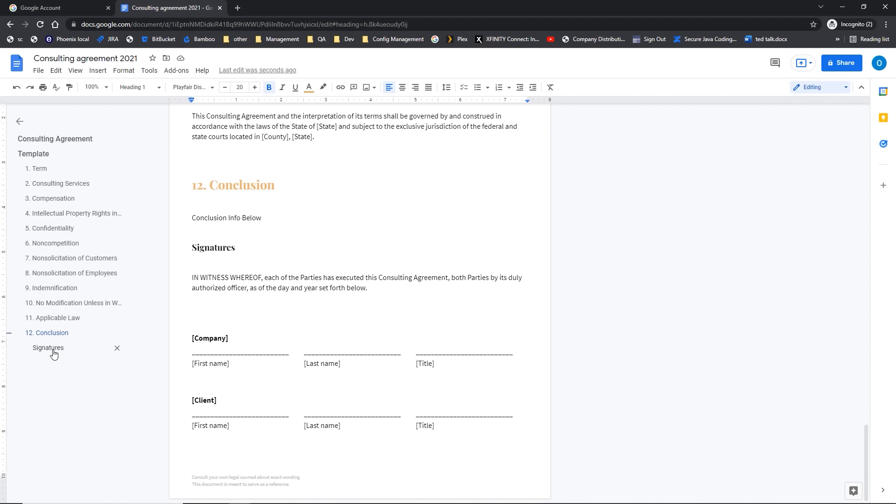
pyautogui.click(54, 353)
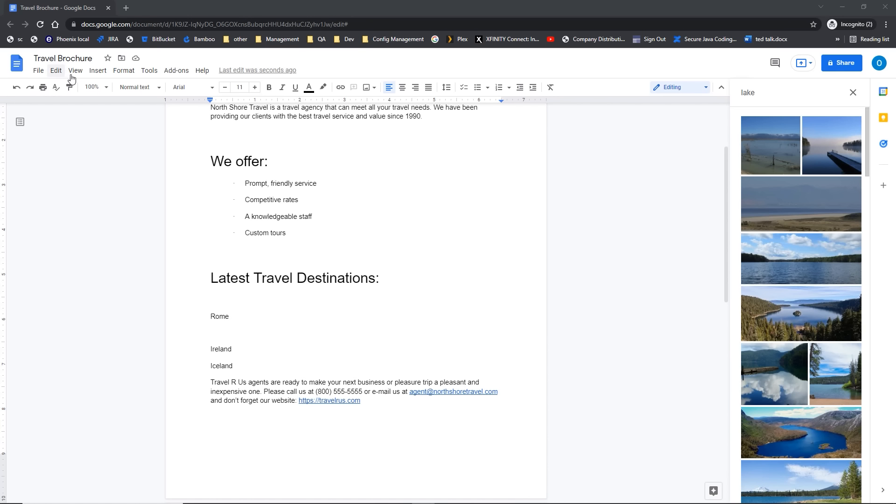
# Step: Keep one empty line between Rome and Ireland and close the image search panel
pyautogui.click(217, 333)
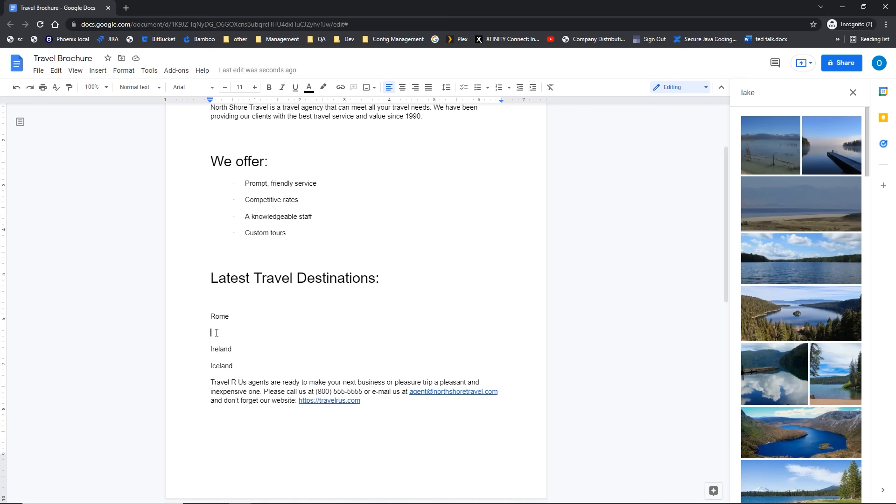
pyautogui.press('Delete')
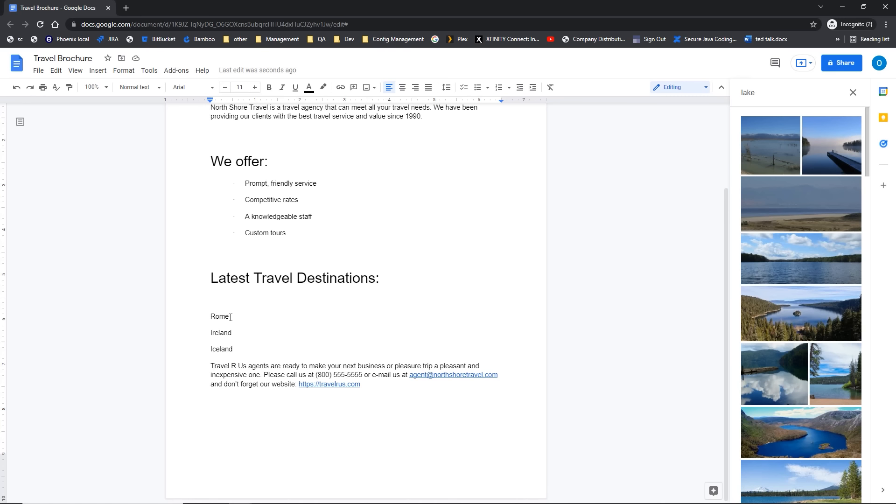
pyautogui.press('Return')
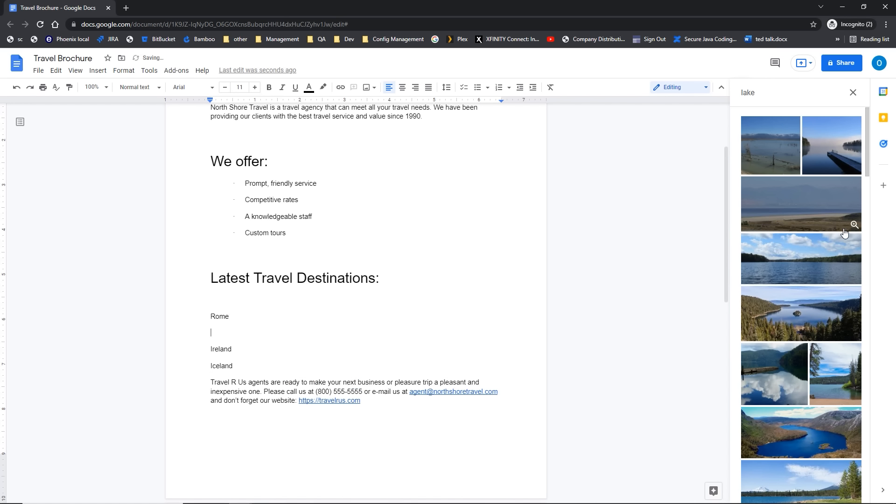
pyautogui.click(852, 92)
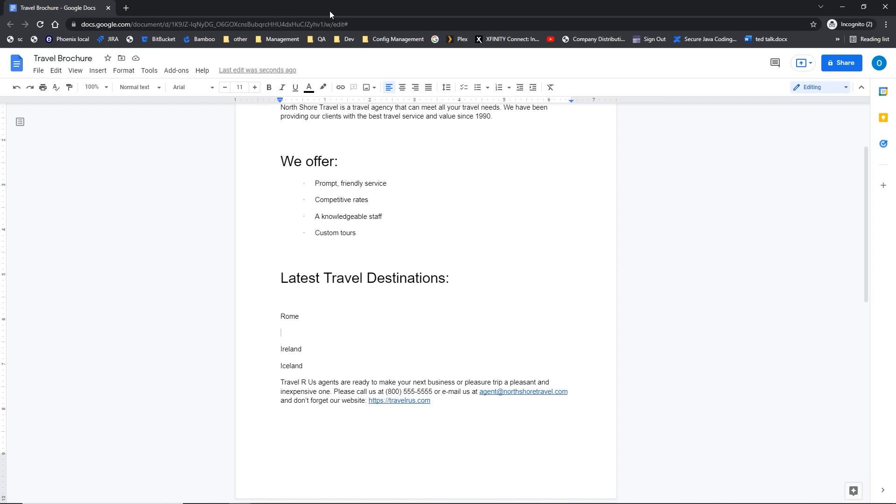
# Step: Web-search images for 'rome' and insert the Pantheon interior photo between Rome and Ireland
pyautogui.click(99, 71)
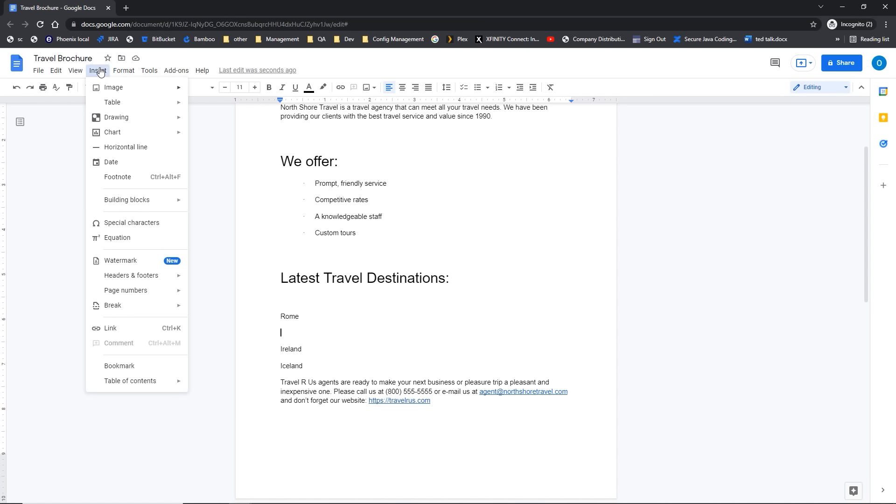
pyautogui.moveTo(101, 89)
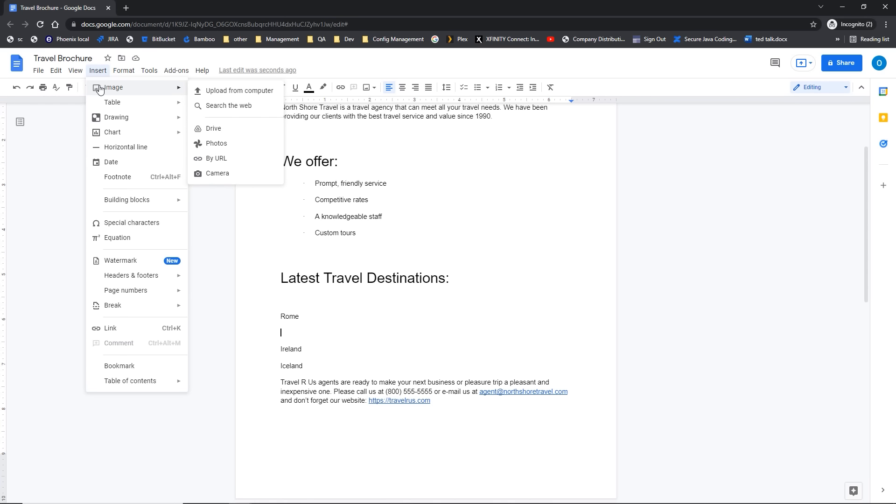
pyautogui.click(210, 108)
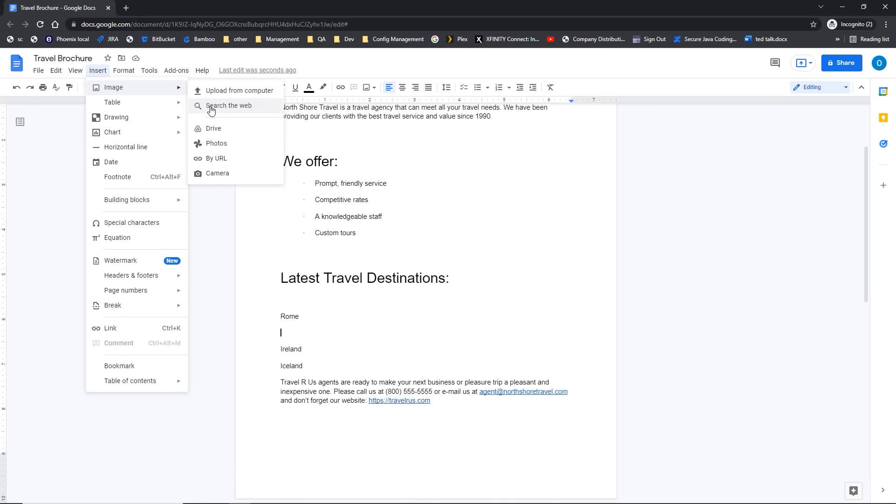
pyautogui.click(210, 110)
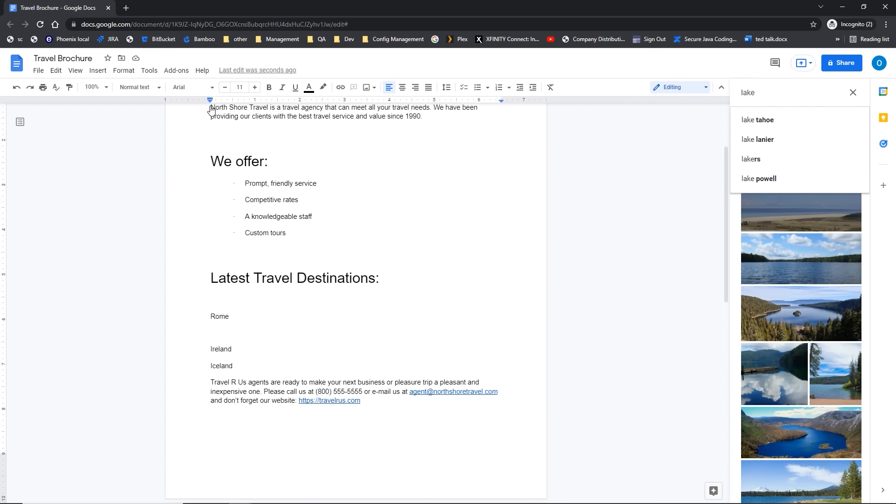
pyautogui.click(765, 120)
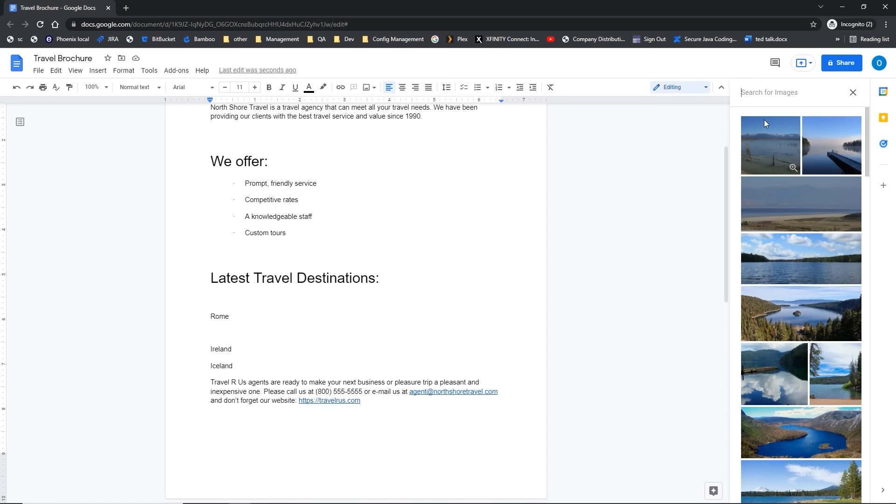
pyautogui.write('rome')
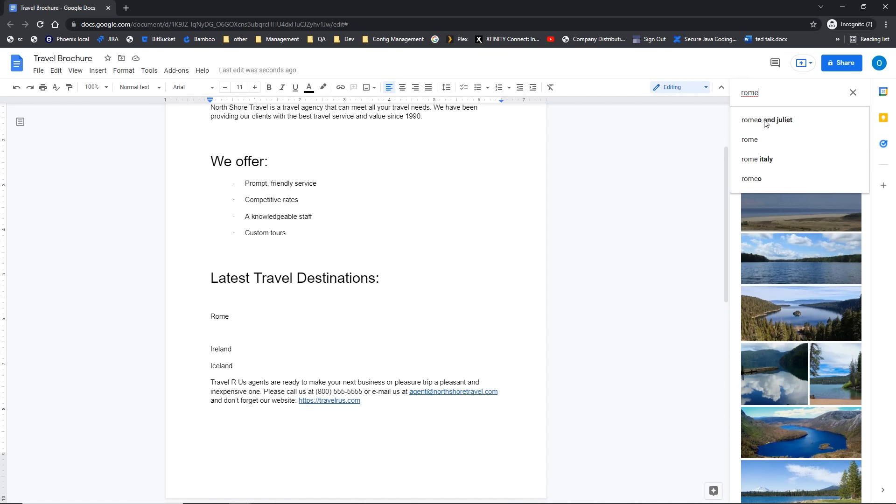
pyautogui.press('Return')
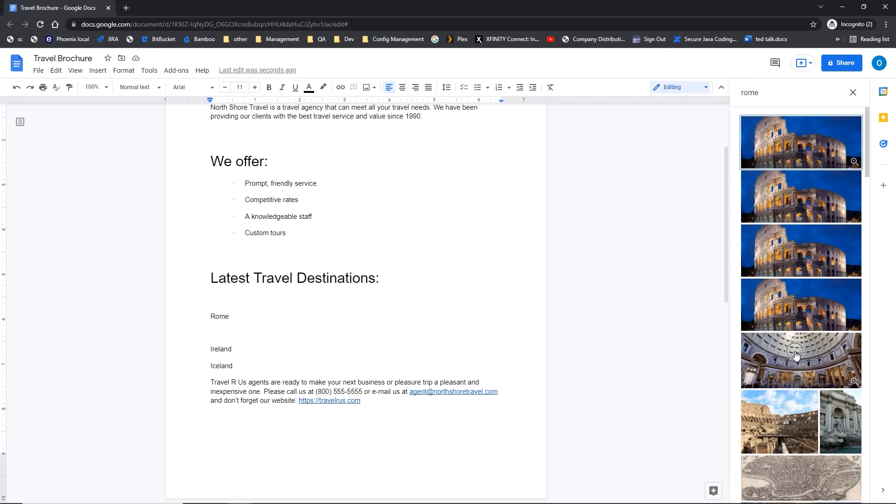
pyautogui.click(749, 339)
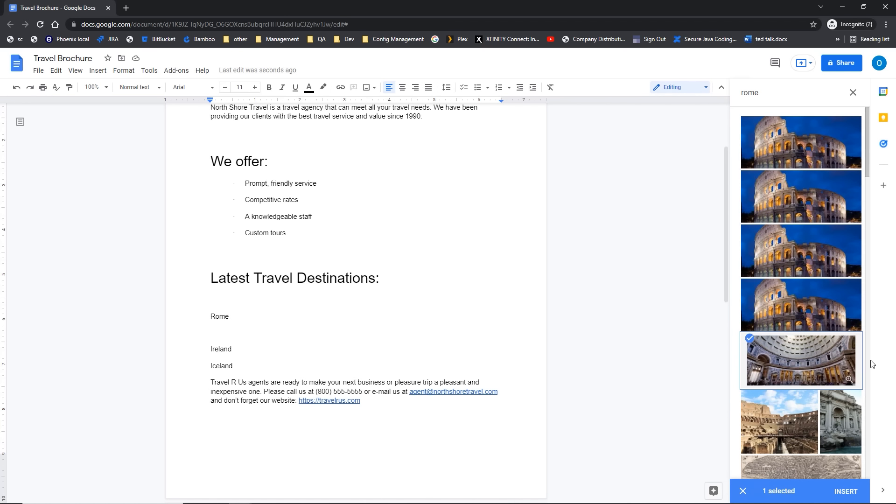
pyautogui.click(860, 494)
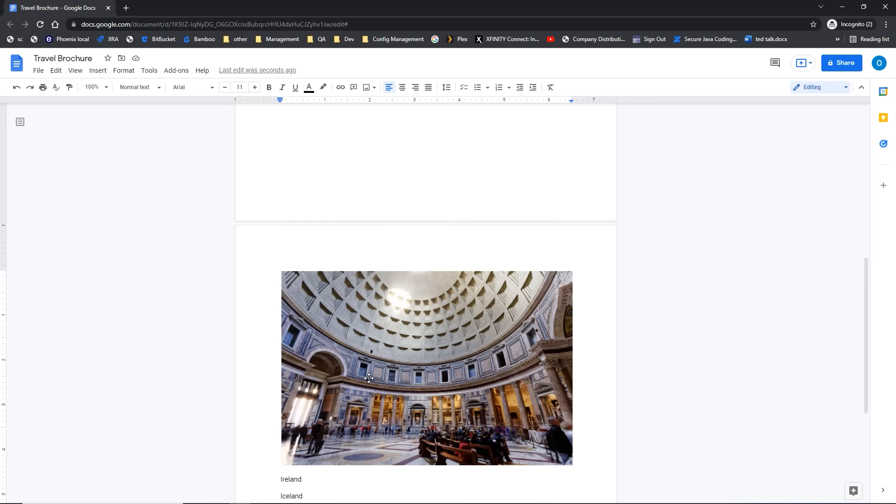
# Step: Shrink the Pantheon photo to about 456 by 304, then to about 289 by 193 px
pyautogui.click(369, 378)
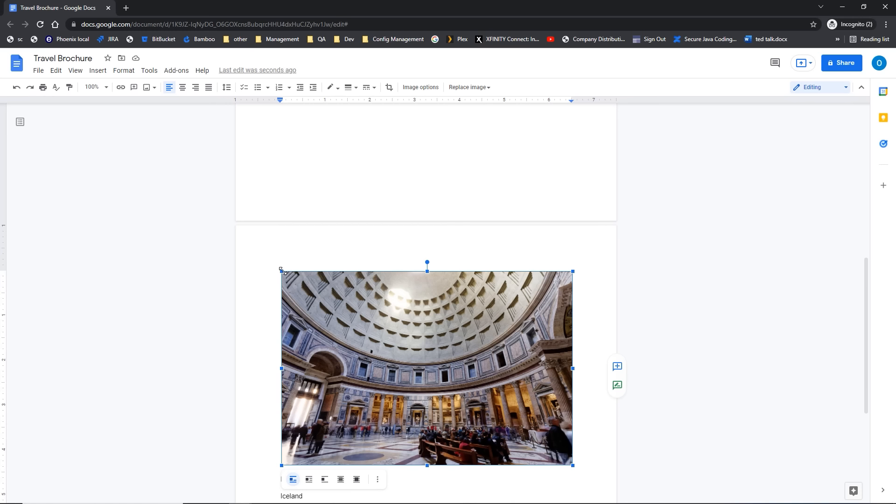
pyautogui.moveTo(282, 270); pyautogui.dragTo(361, 333)
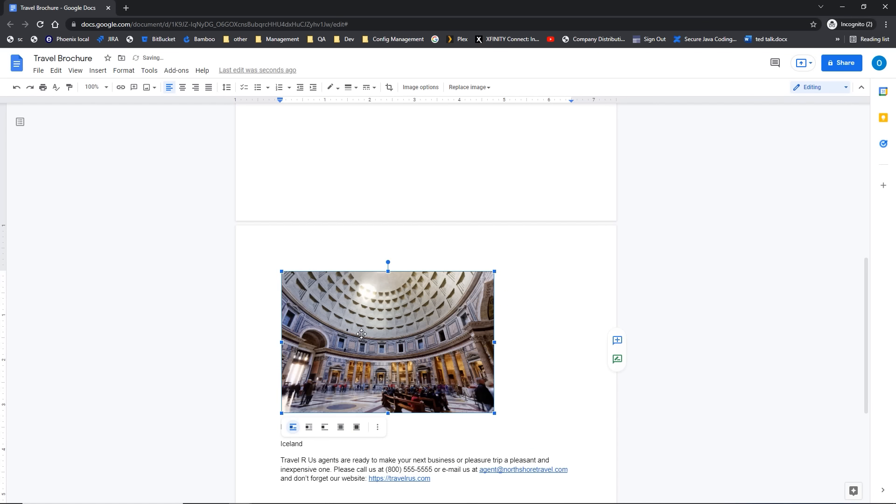
pyautogui.moveTo(494, 413); pyautogui.dragTo(411, 369)
pyautogui.scroll(4, 367, 244)
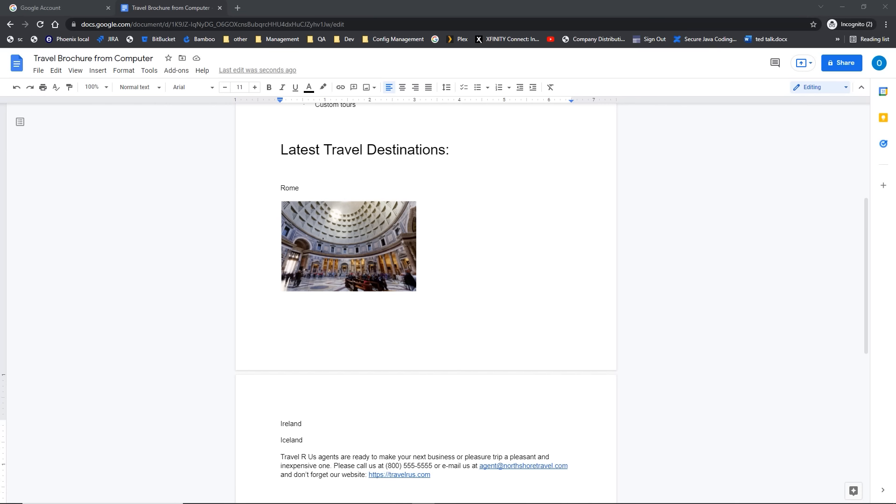
# Step: Add an empty line below the Ireland heading
pyautogui.click(314, 424)
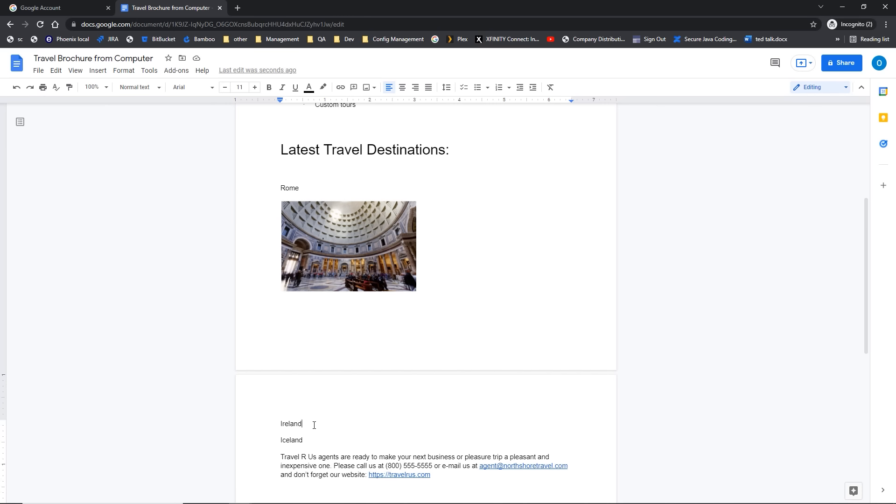
pyautogui.press('Return')
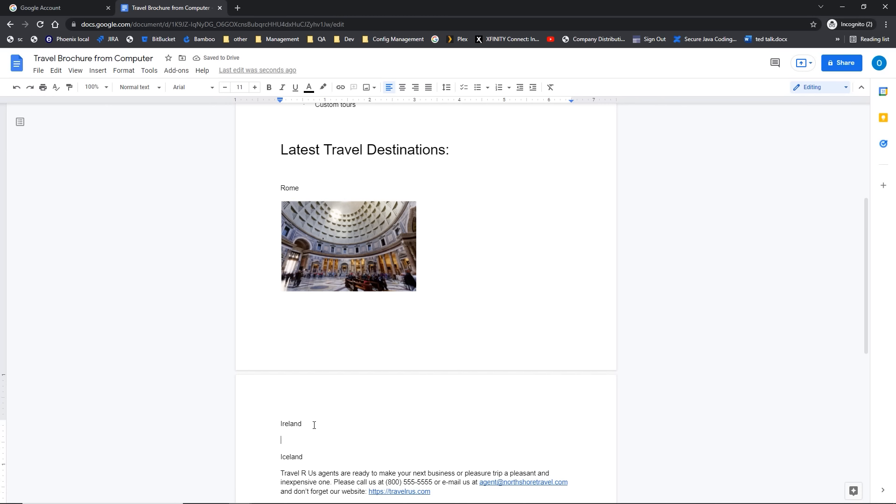
pyautogui.press('ctrl')
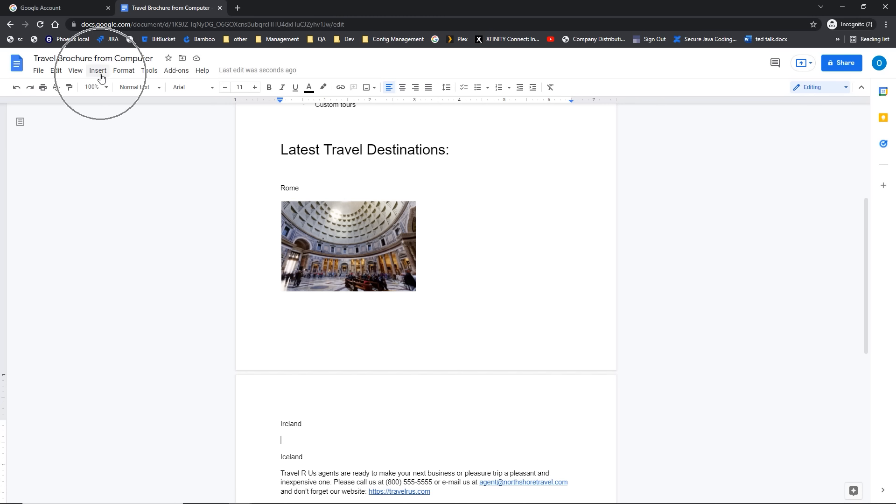
# Step: Upload the Ireland image from the Google Docs-Advanced folder onto the new line
pyautogui.click(99, 71)
pyautogui.moveTo(108, 90)
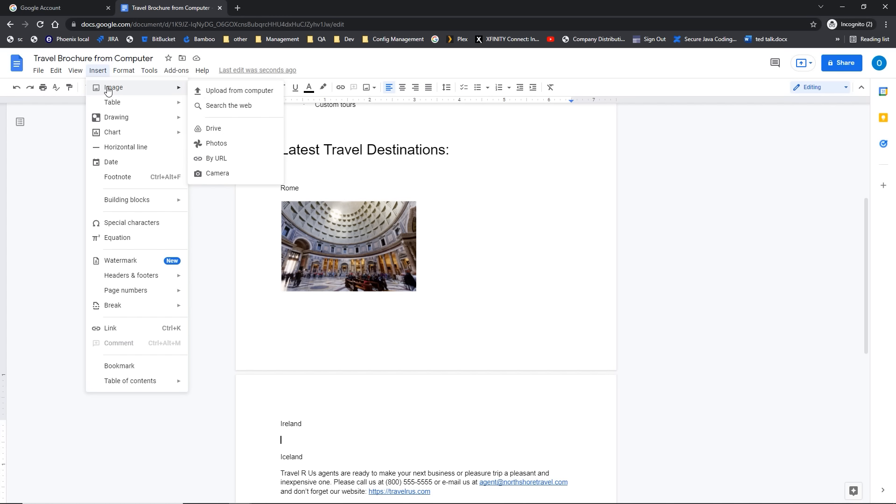
pyautogui.click(210, 93)
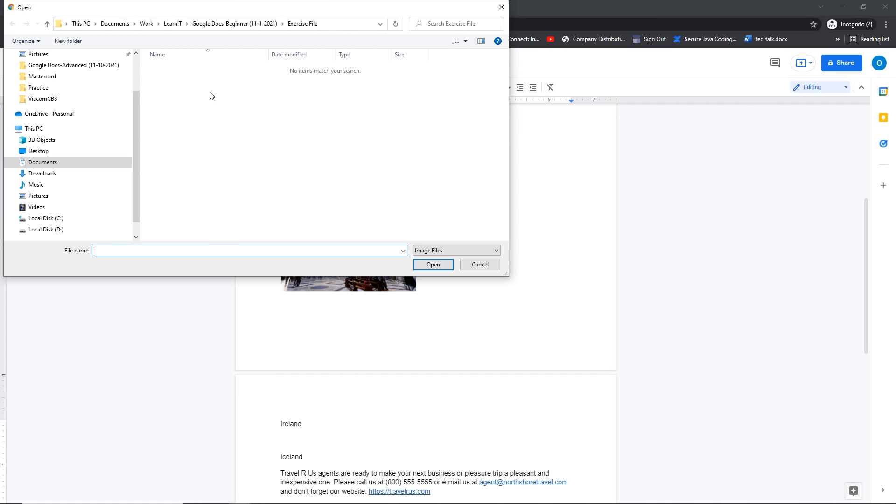
pyautogui.moveTo(161, 11); pyautogui.dragTo(254, 58)
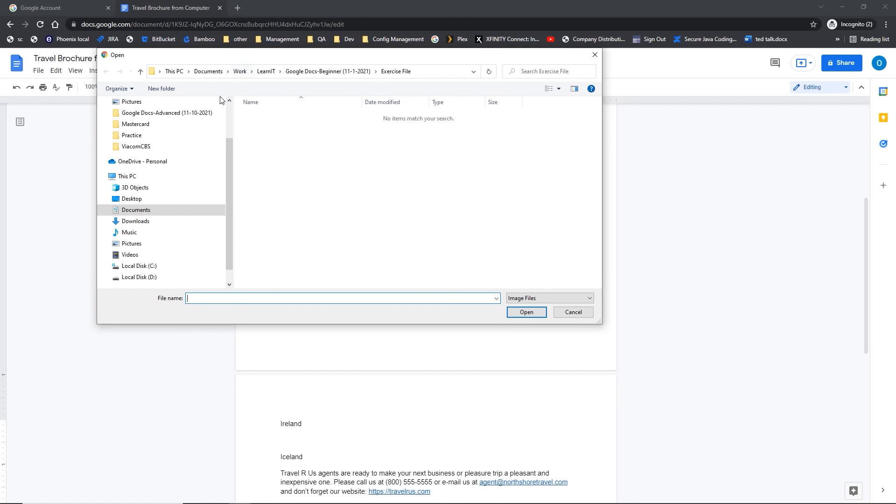
pyautogui.click(141, 115)
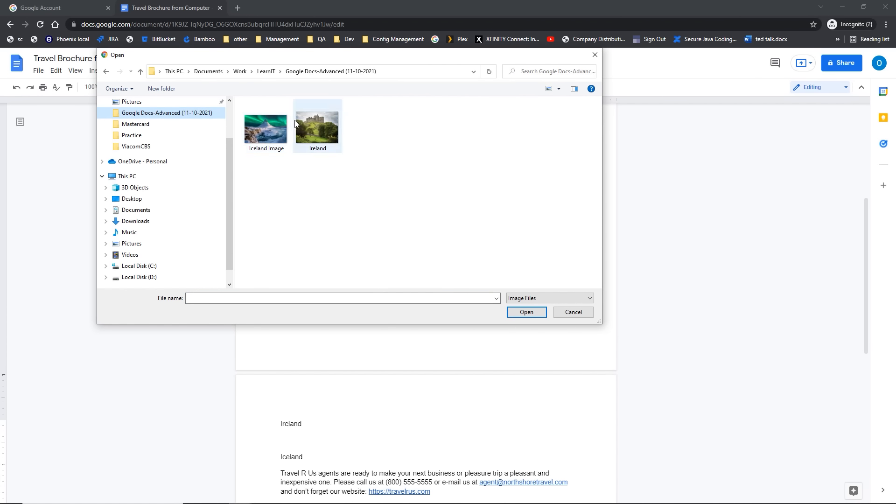
pyautogui.click(325, 135)
pyautogui.click(324, 133)
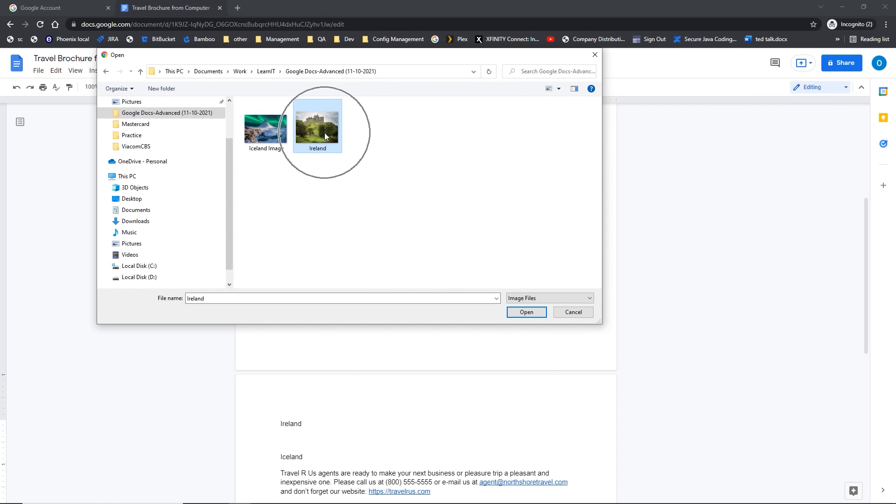
pyautogui.click(526, 311)
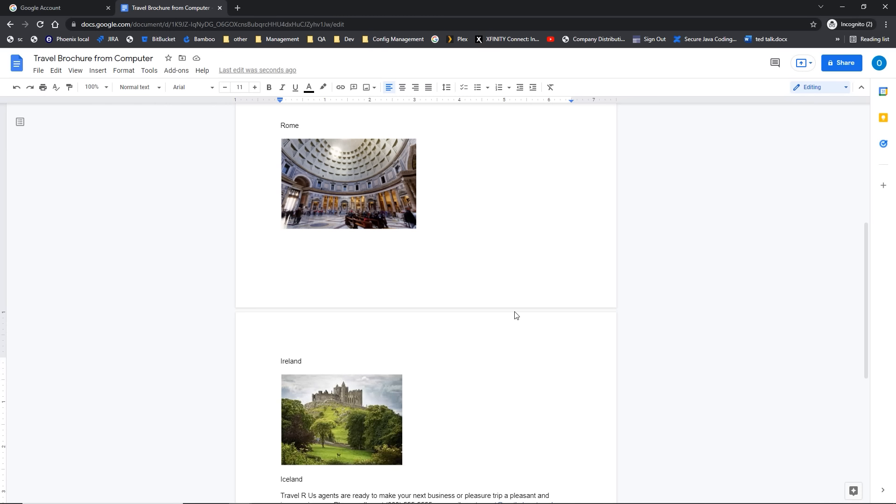
# Step: Make the Ireland castle photo slightly larger, then deselect it
pyautogui.scroll(-2, 516, 315)
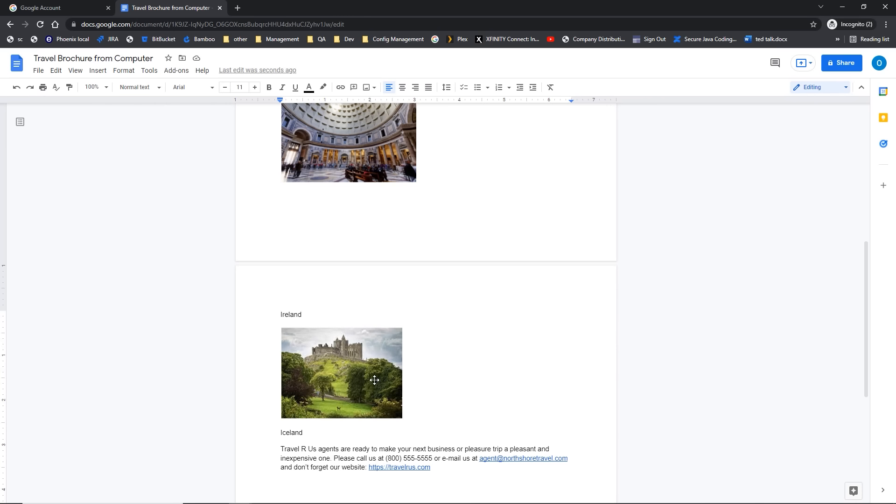
pyautogui.click(341, 383)
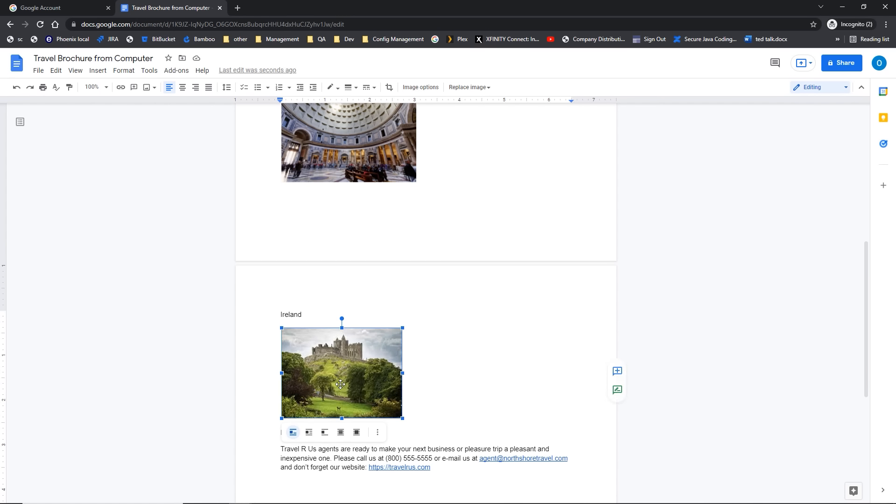
pyautogui.moveTo(404, 420); pyautogui.dragTo(418, 428)
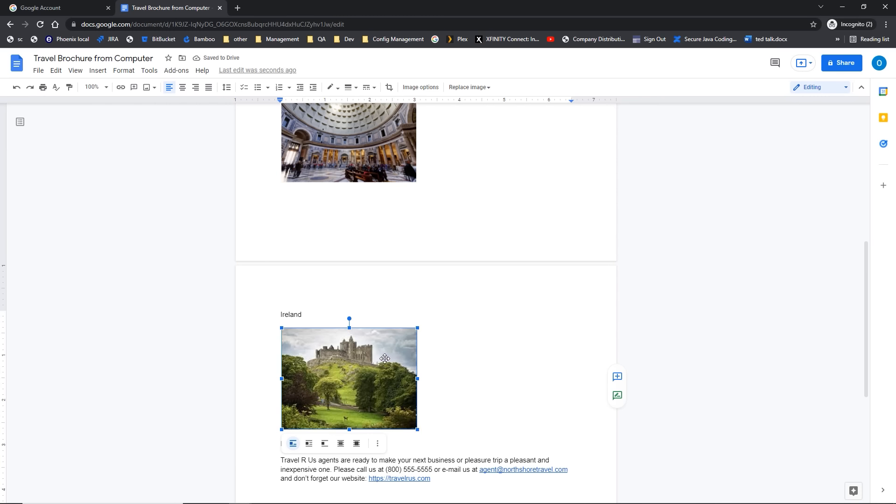
pyautogui.click(313, 309)
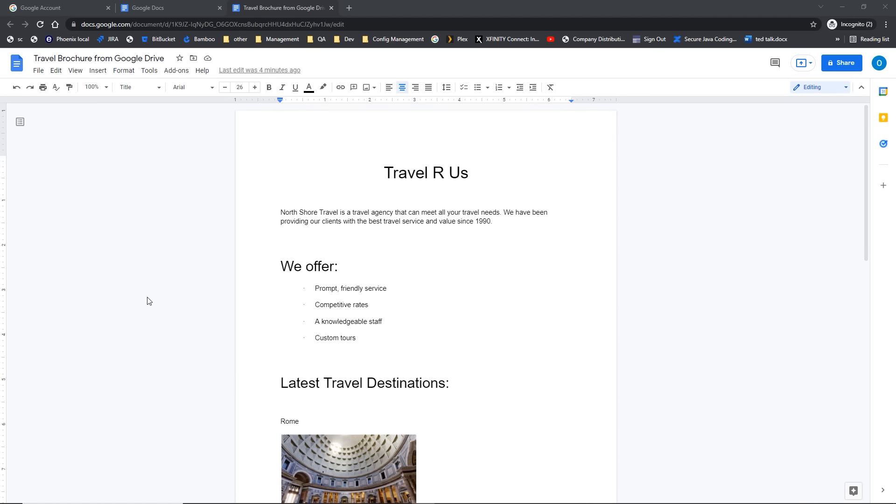
# Step: Leave the brochure for the Docs home page and open the main menu
pyautogui.click(21, 70)
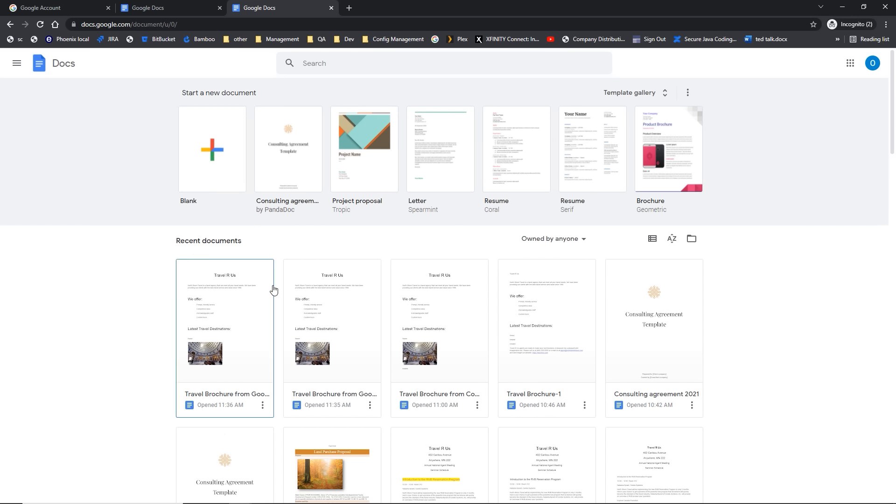
pyautogui.click(17, 66)
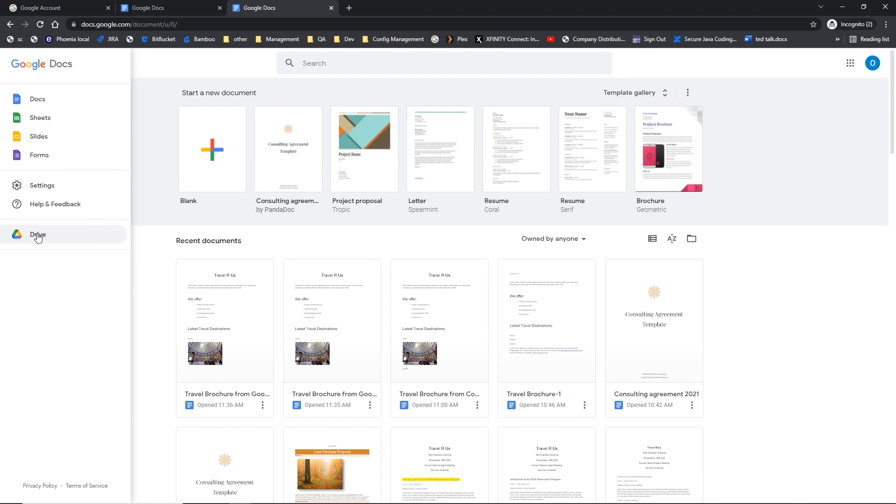
# Step: Open Google Drive's My Drive in a new tab, then return to the Docs home tab
pyautogui.click(38, 236)
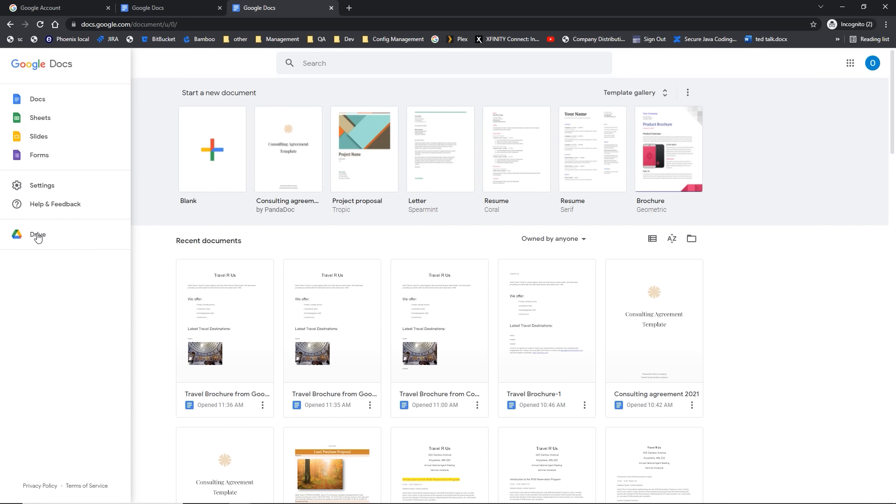
pyautogui.click(38, 236)
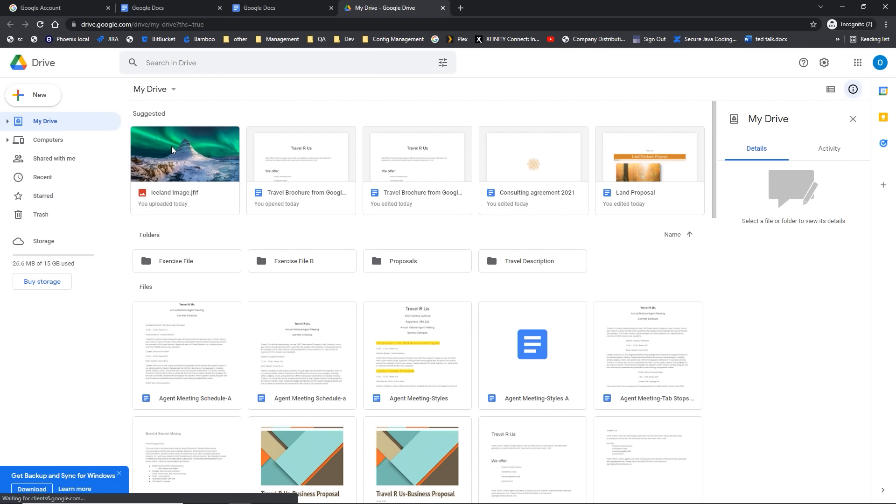
pyautogui.press('ctrl')
pyautogui.press('ctrl')
pyautogui.press('ctrl')
pyautogui.press('ctrl')
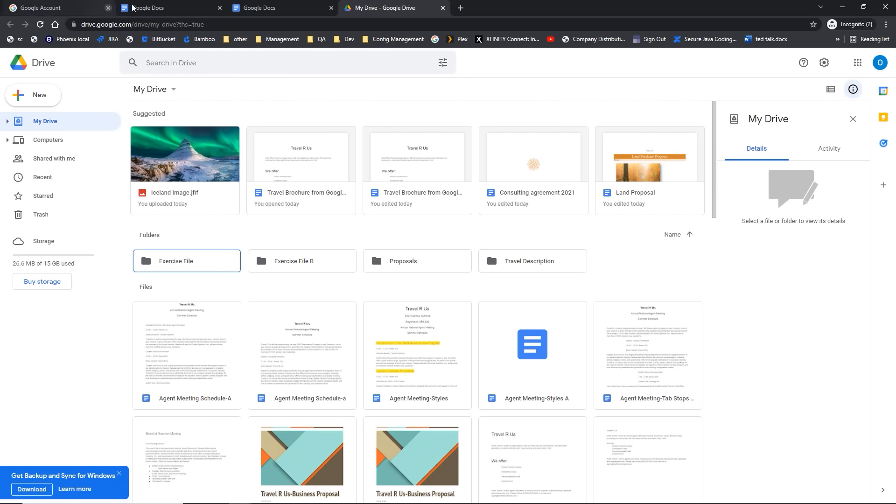
pyautogui.click(173, 8)
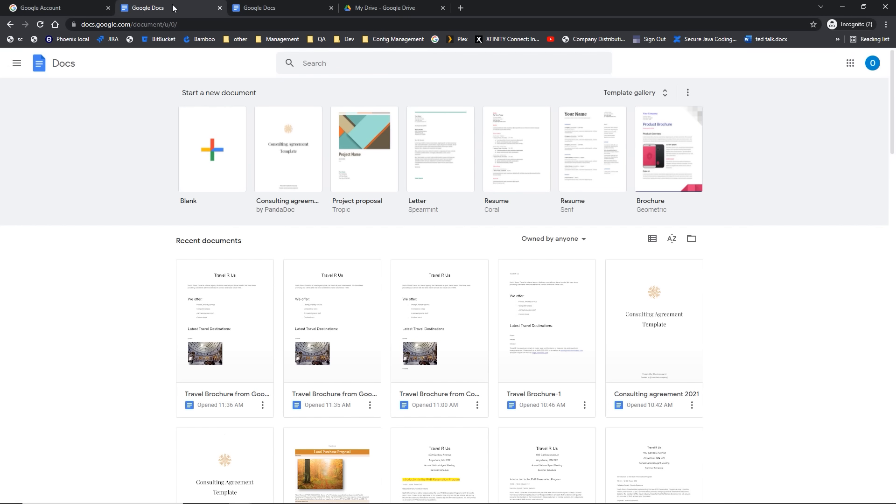
# Step: Open Travel Brochure from Google Drive-A and scroll to the Ireland and Iceland section
pyautogui.click(230, 303)
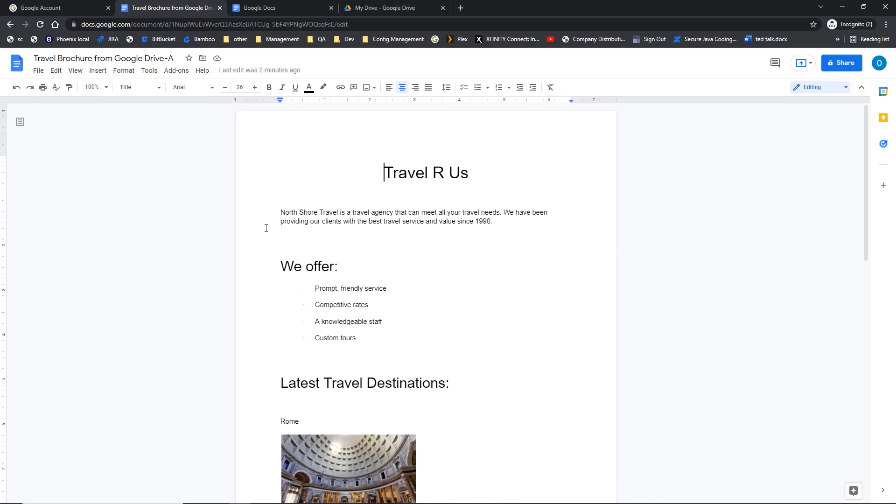
pyautogui.scroll(-4, 266, 228)
pyautogui.scroll(-5, 266, 228)
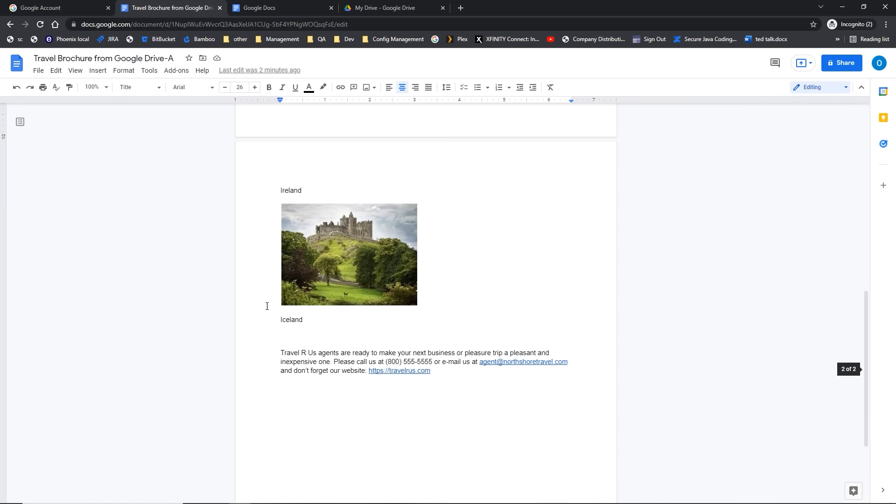
# Step: Add an empty line below Iceland and open the insert-image-from-Drive side panel
pyautogui.click(315, 321)
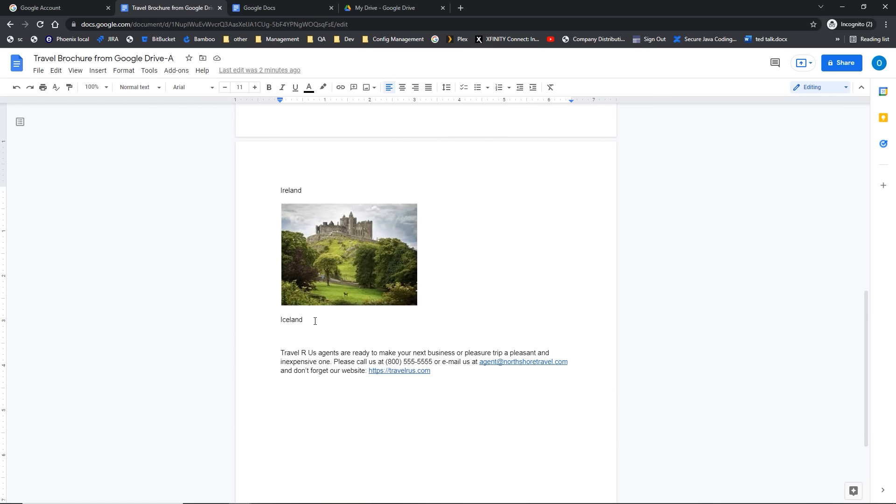
pyautogui.click(315, 322)
pyautogui.press('Return')
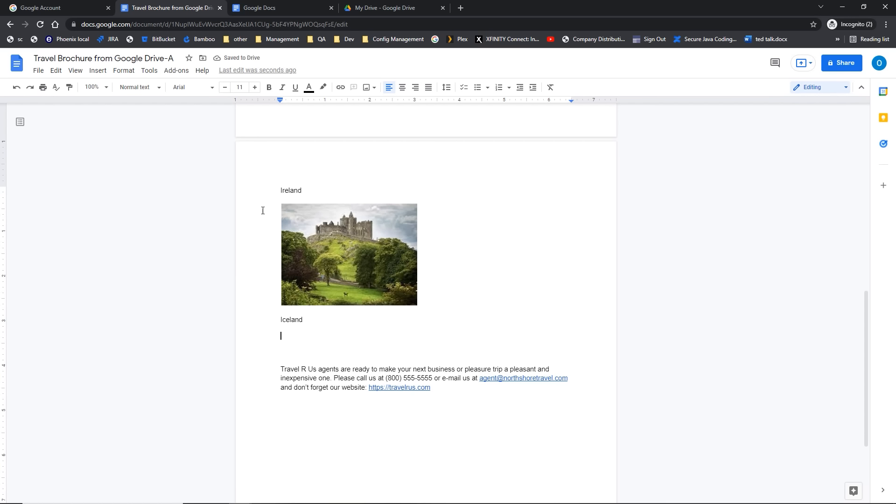
pyautogui.click(98, 71)
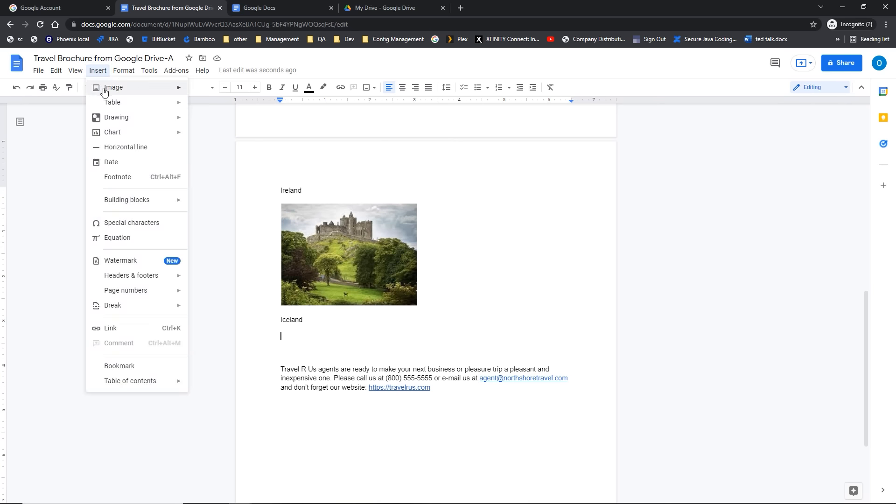
pyautogui.moveTo(119, 90)
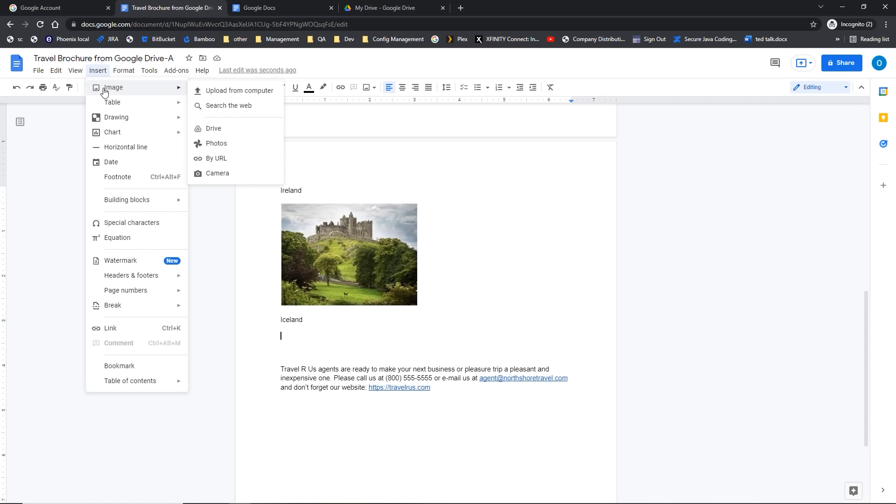
pyautogui.click(228, 133)
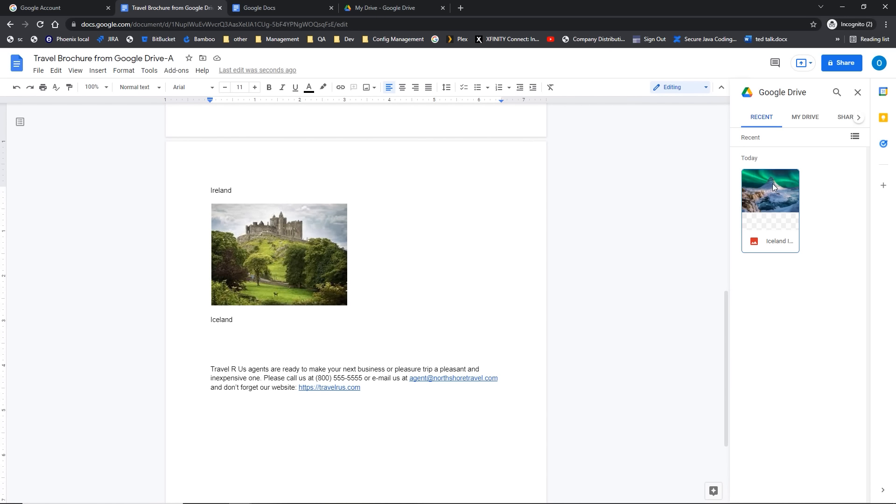
# Step: Insert the aurora Iceland photo from My Drive below Iceland and enlarge it slightly
pyautogui.click(762, 127)
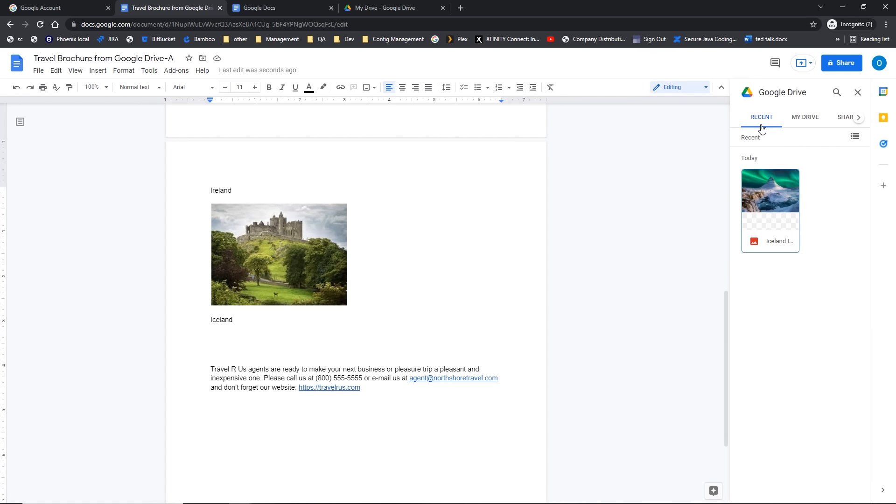
pyautogui.click(792, 120)
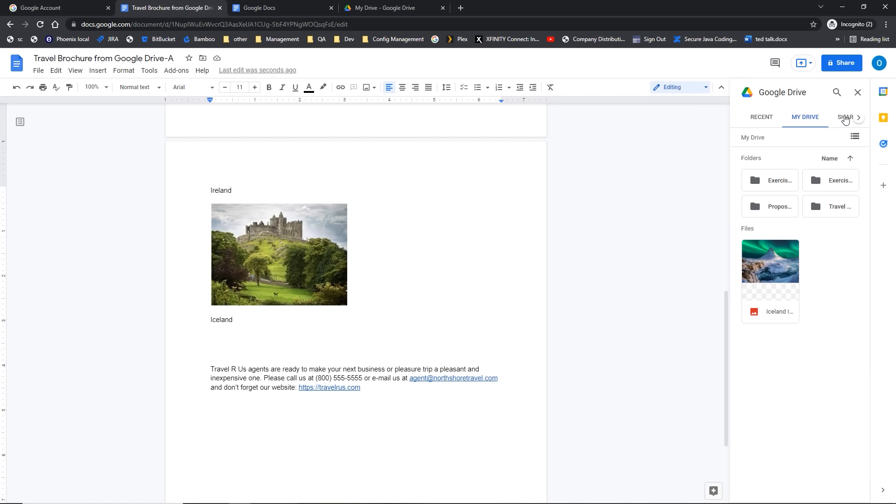
pyautogui.click(845, 117)
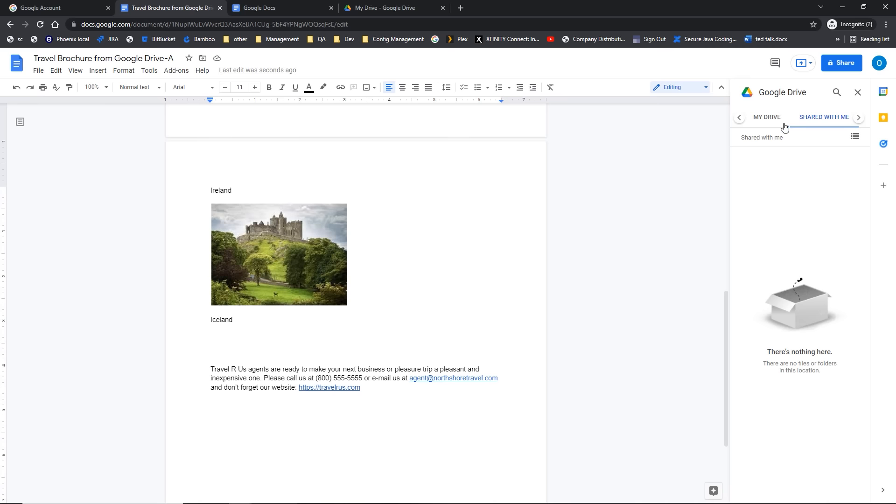
pyautogui.click(767, 118)
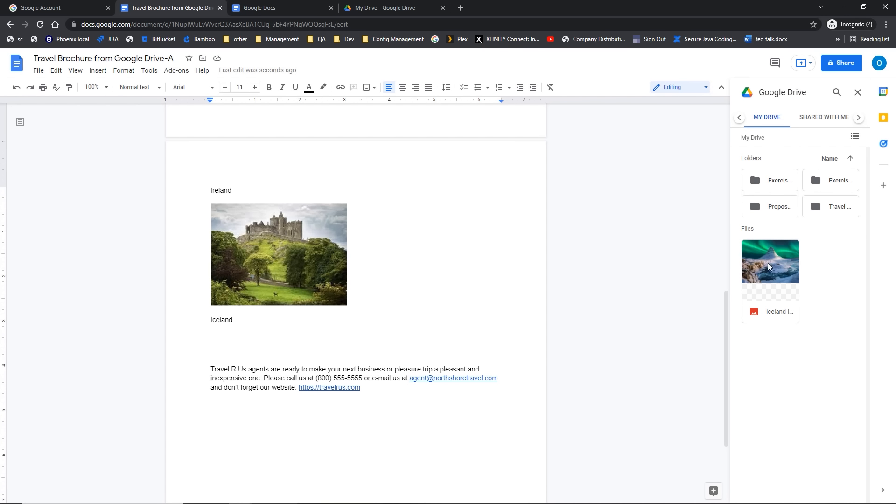
pyautogui.click(769, 263)
pyautogui.click(762, 266)
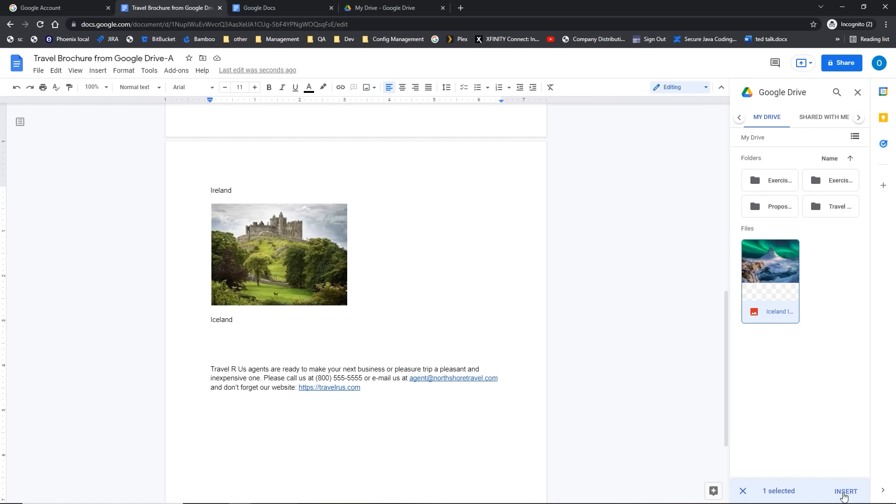
pyautogui.click(844, 493)
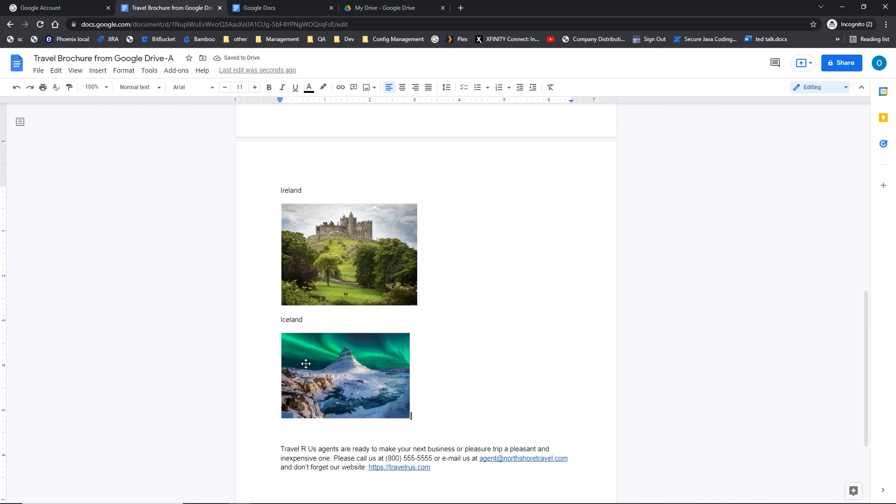
pyautogui.click(305, 364)
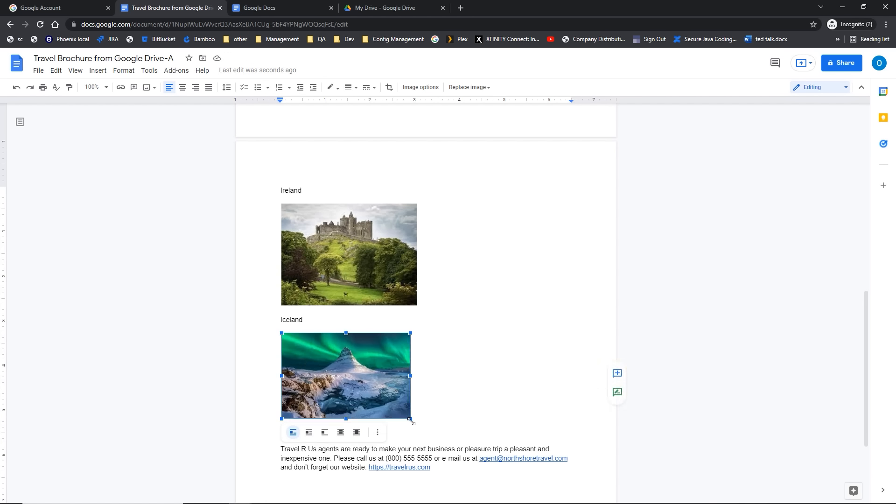
pyautogui.moveTo(411, 420)
pyautogui.mouseDown()
pyautogui.moveTo(426, 429)
pyautogui.moveTo(417, 422)
pyautogui.mouseUp()
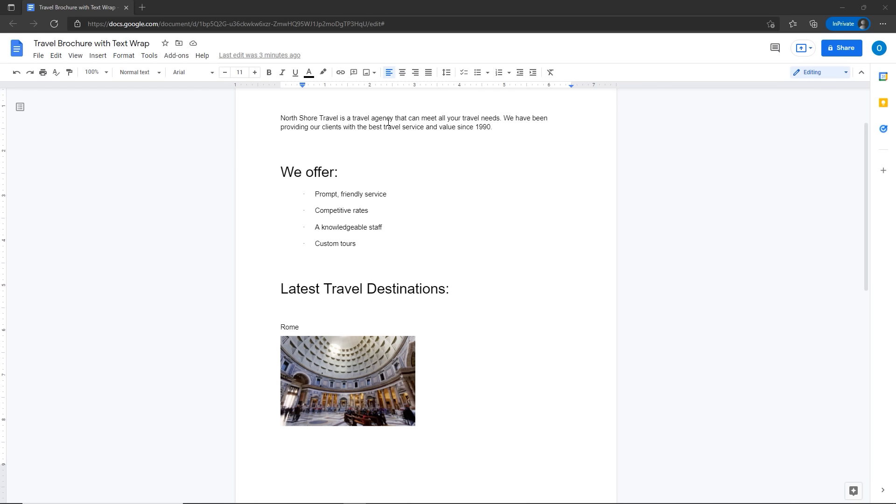
# Step: Web-search 'travel' and insert the sunset traveler photo after 'Prompt, friendly service'
pyautogui.click(401, 191)
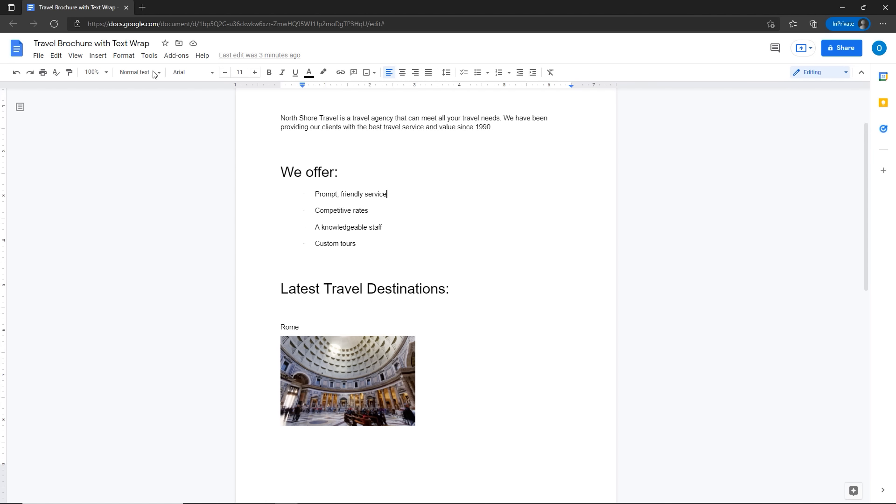
pyautogui.click(104, 61)
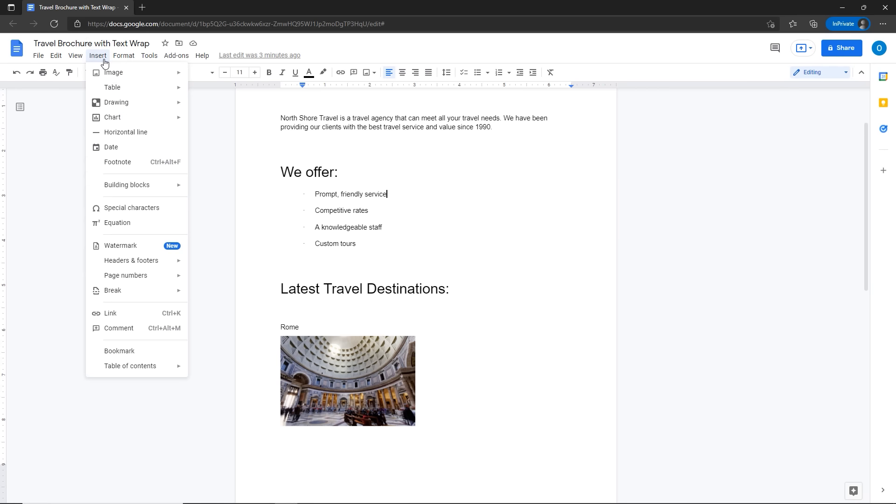
pyautogui.moveTo(107, 76)
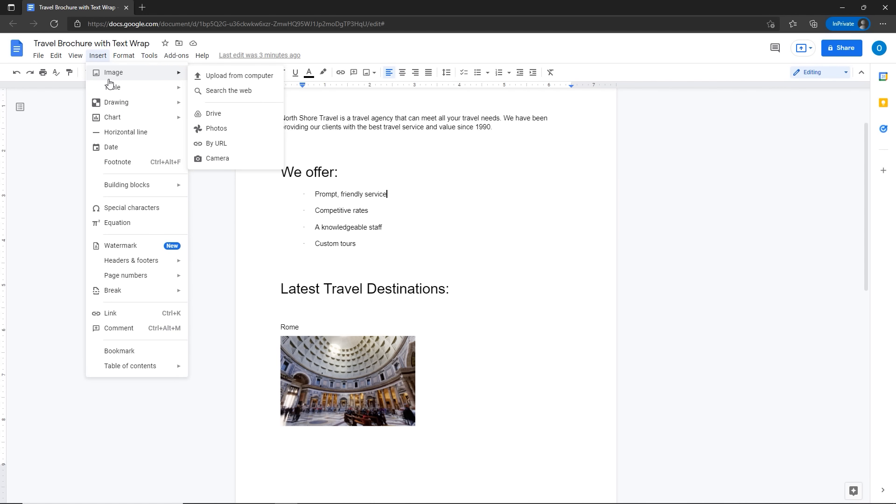
pyautogui.click(240, 92)
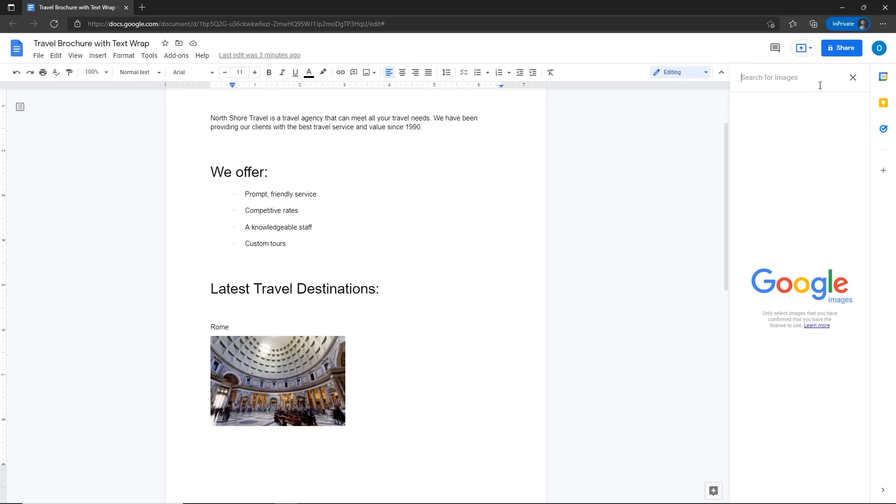
pyautogui.write('travel')
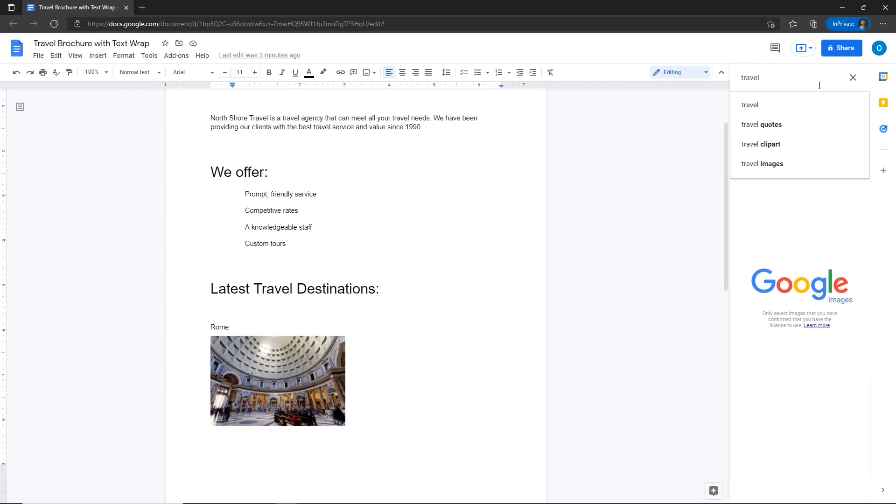
pyautogui.press('Return')
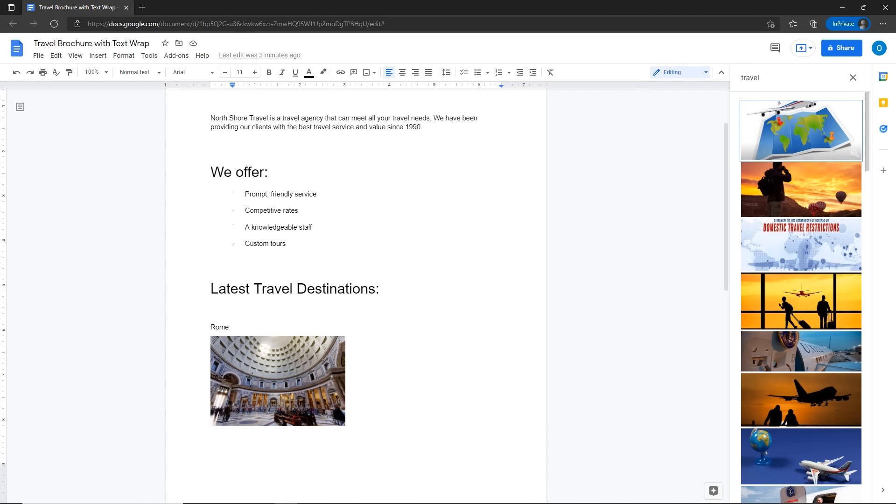
pyautogui.click(799, 209)
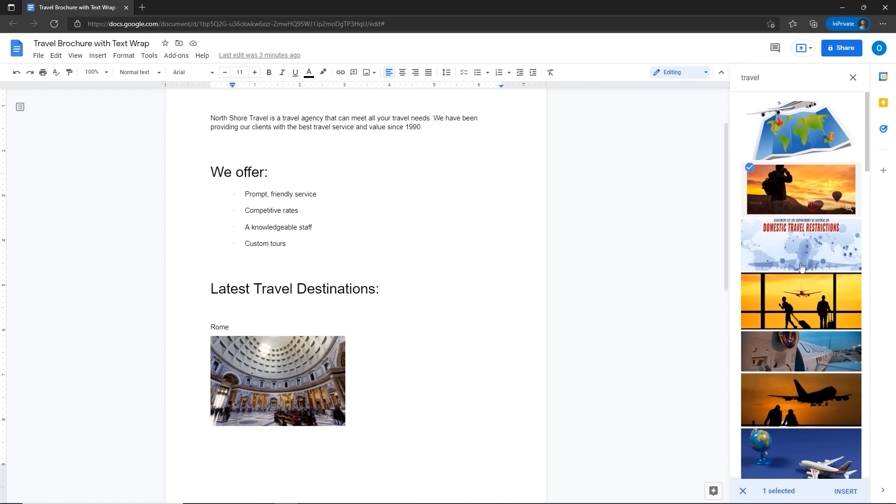
pyautogui.click(845, 492)
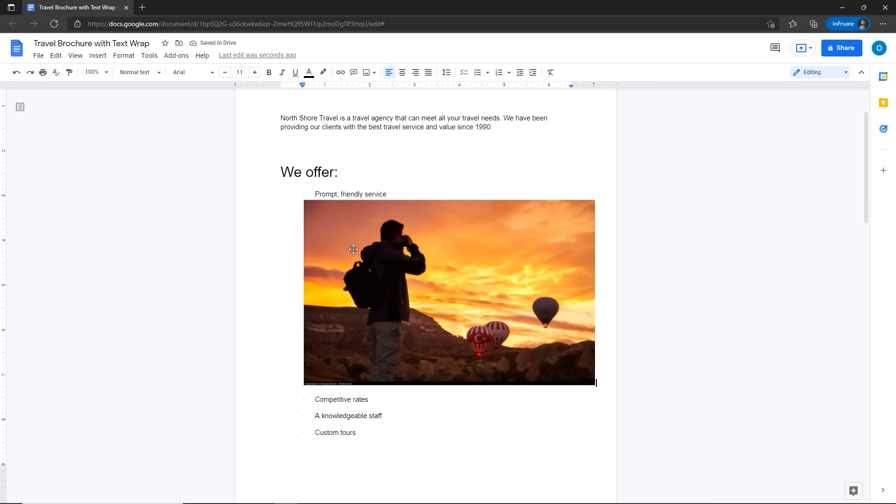
# Step: Shrink the sunset photo by dragging a corner, then zoom the page to 125%
pyautogui.click(513, 329)
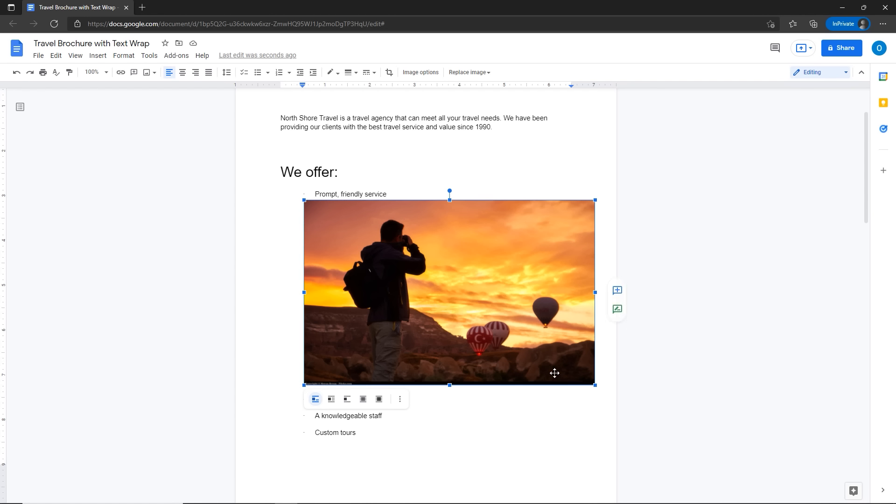
pyautogui.moveTo(596, 387); pyautogui.dragTo(359, 286)
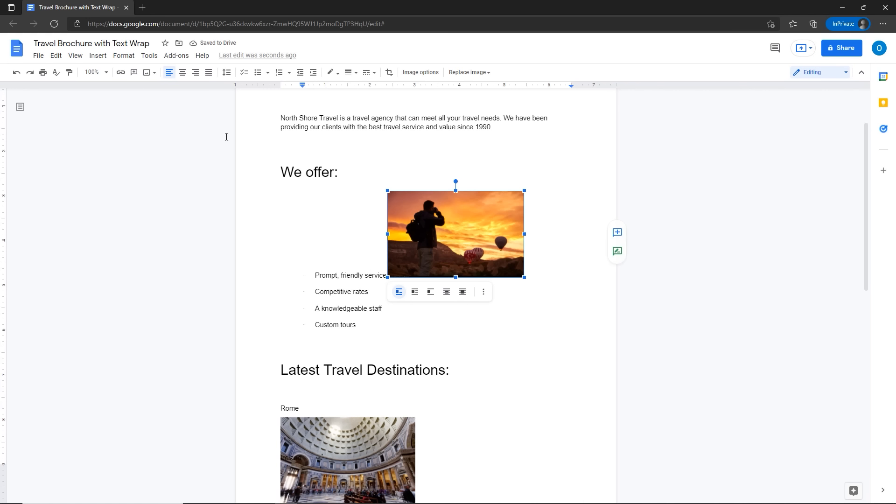
pyautogui.click(107, 72)
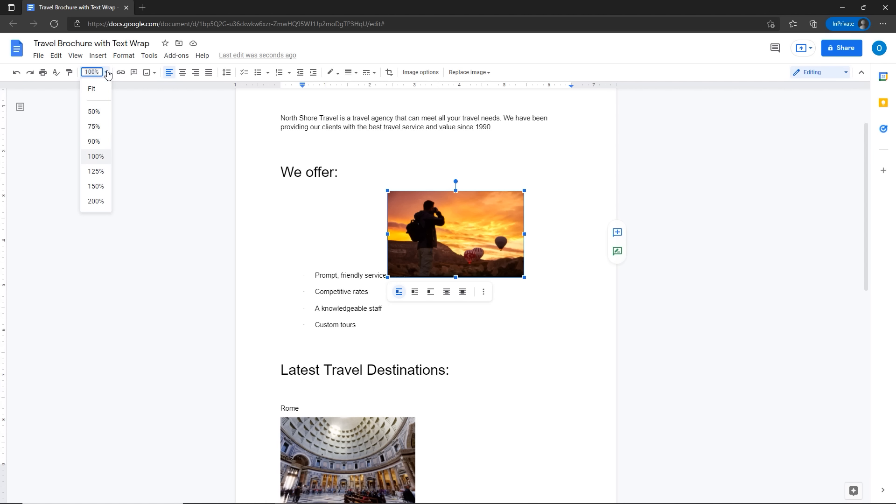
pyautogui.click(97, 172)
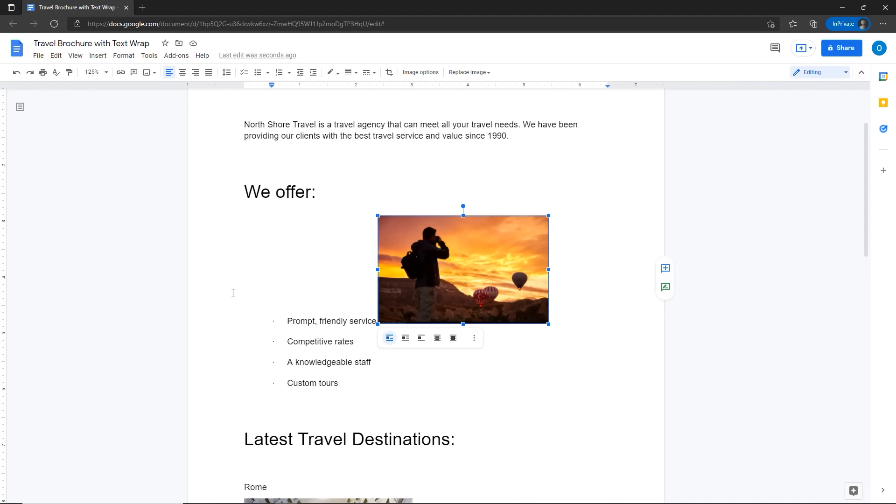
# Step: Set the sunset photo to Wrap text so the We offer bullets flow around it
pyautogui.click(280, 290)
pyautogui.click(411, 284)
pyautogui.click(389, 338)
pyautogui.click(405, 338)
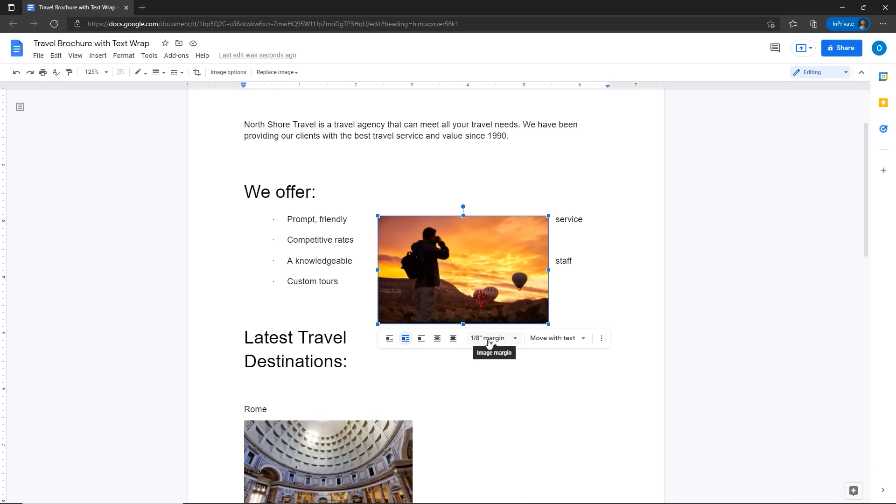
# Step: Set the photo's margin to 0" and try Break text wrapping
pyautogui.click(514, 342)
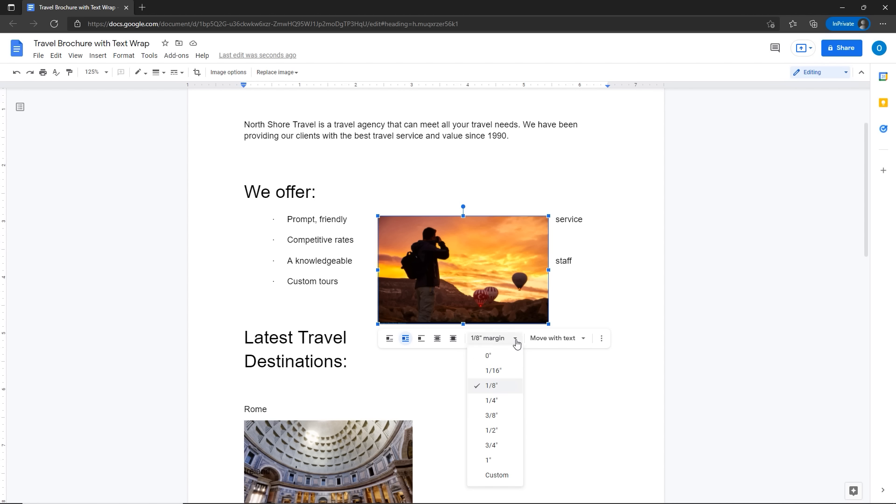
pyautogui.click(489, 357)
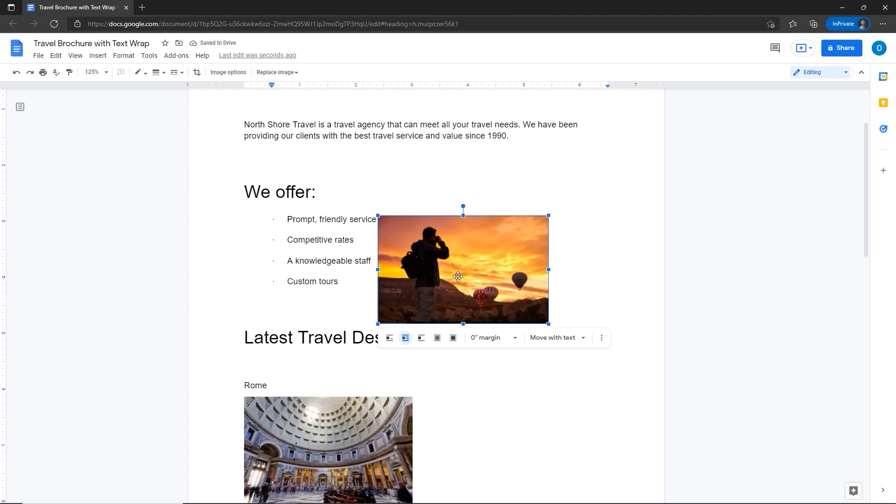
pyautogui.click(420, 338)
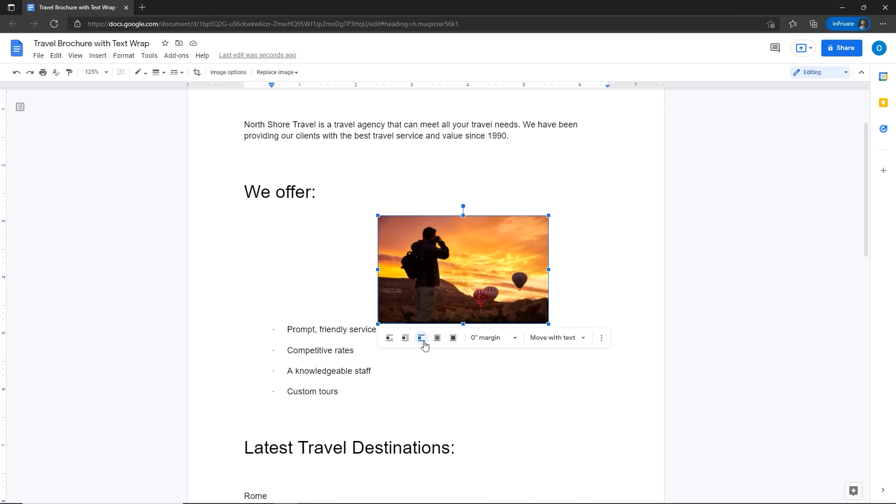
# Step: Put the photo behind the text, then undo dragging it over the bullet list
pyautogui.click(437, 342)
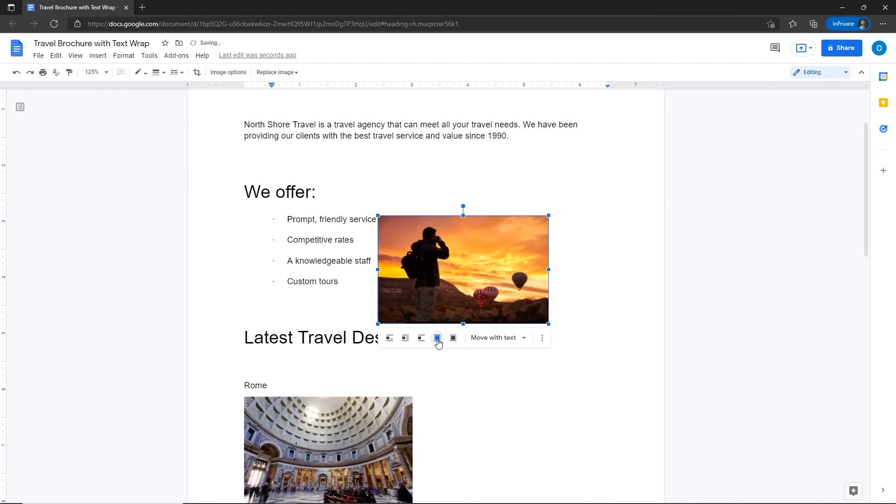
pyautogui.moveTo(414, 274); pyautogui.dragTo(308, 257)
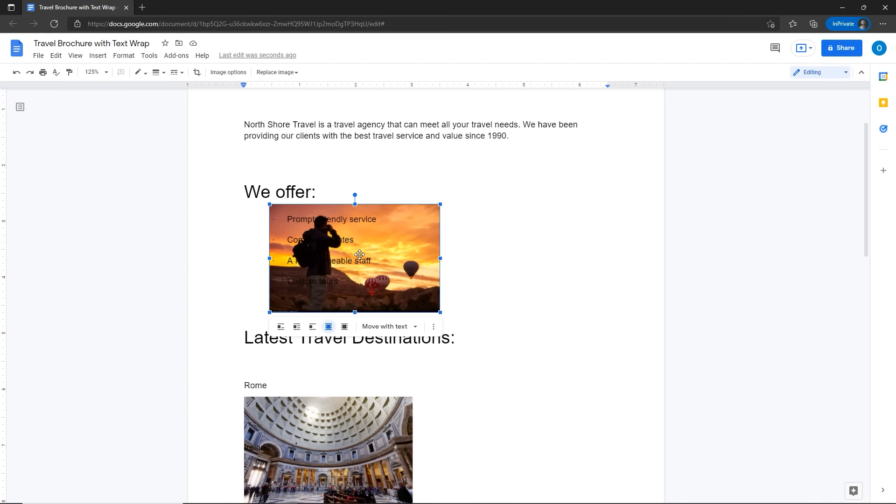
pyautogui.hotkey('ctrl', 'z')
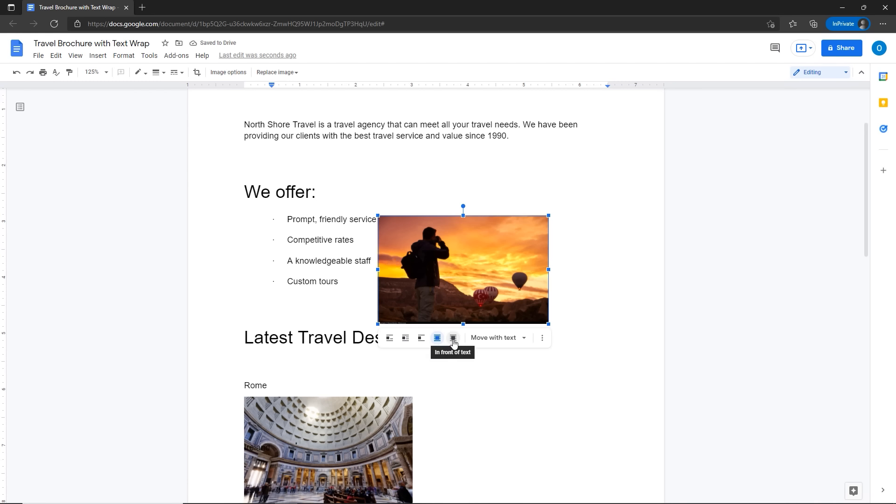
# Step: Set the photo in front of text and move it over the bullet list
pyautogui.click(455, 344)
pyautogui.moveTo(418, 280); pyautogui.dragTo(318, 270)
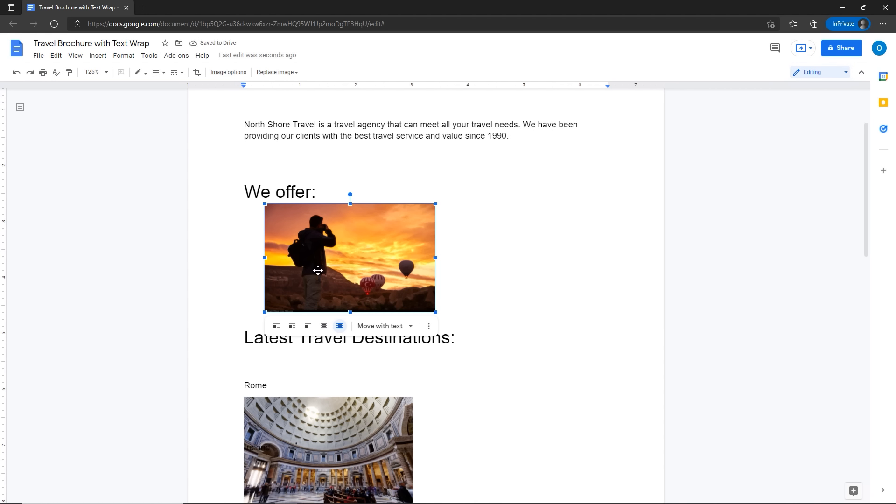
pyautogui.press('ctrl')
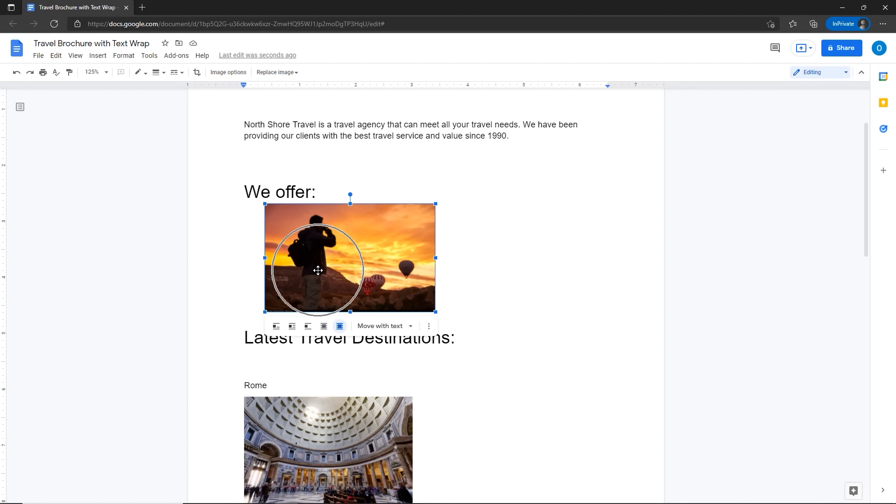
# Step: Switch the photo to Wrap text and place it right of the We offer bullets
pyautogui.click(293, 327)
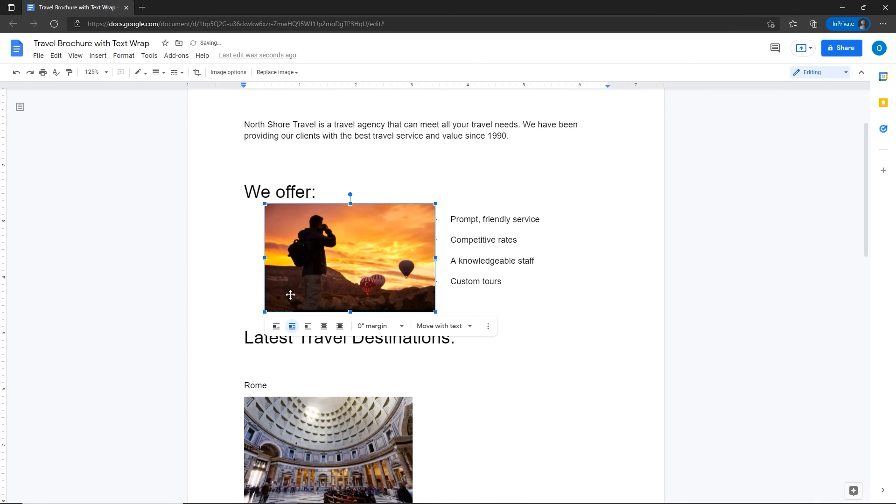
pyautogui.moveTo(290, 295); pyautogui.dragTo(398, 275)
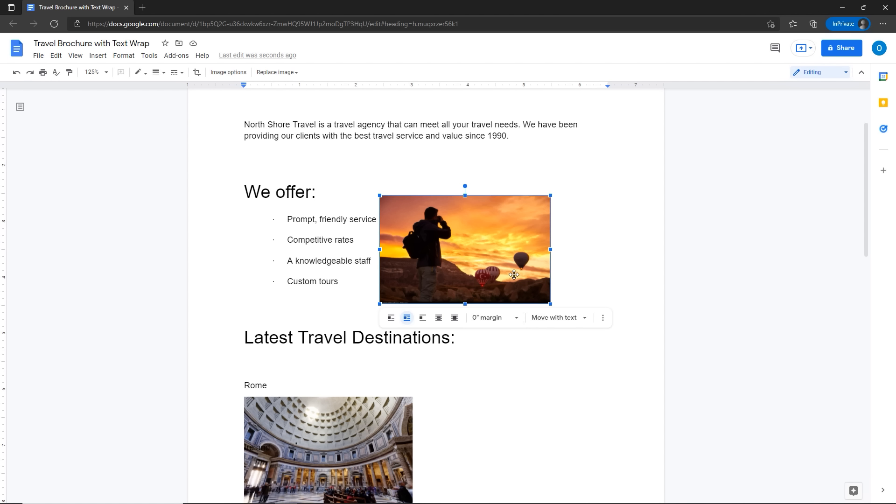
pyautogui.moveTo(511, 276); pyautogui.dragTo(589, 380)
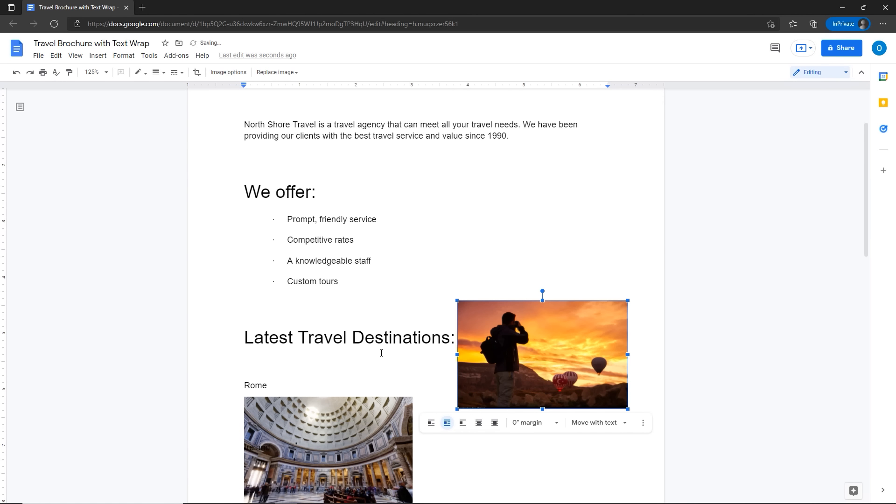
pyautogui.moveTo(485, 349); pyautogui.dragTo(413, 240)
pyautogui.click(591, 315)
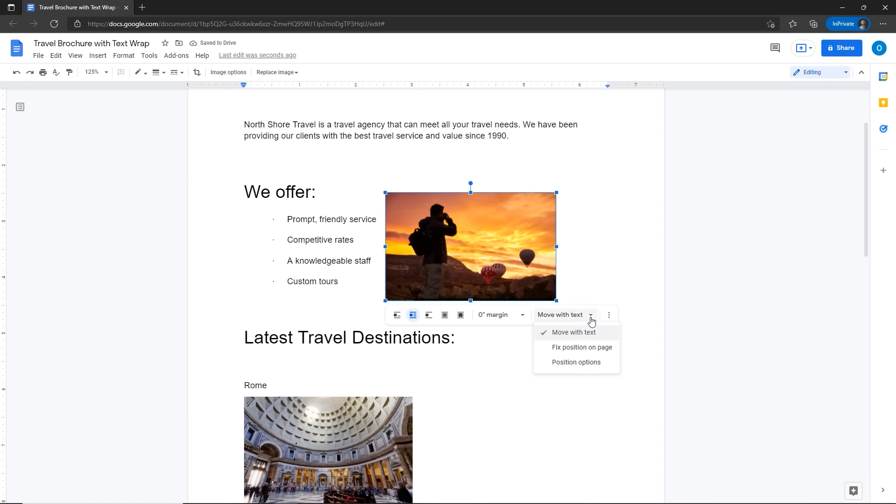
pyautogui.click(515, 413)
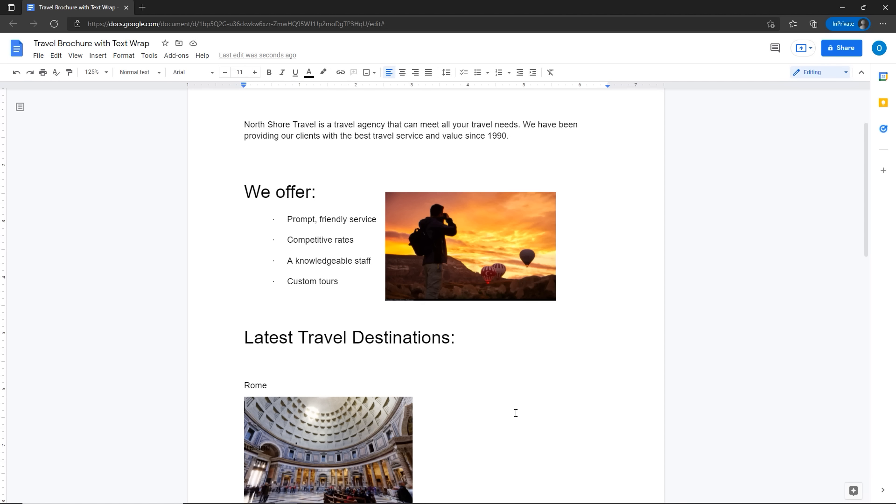
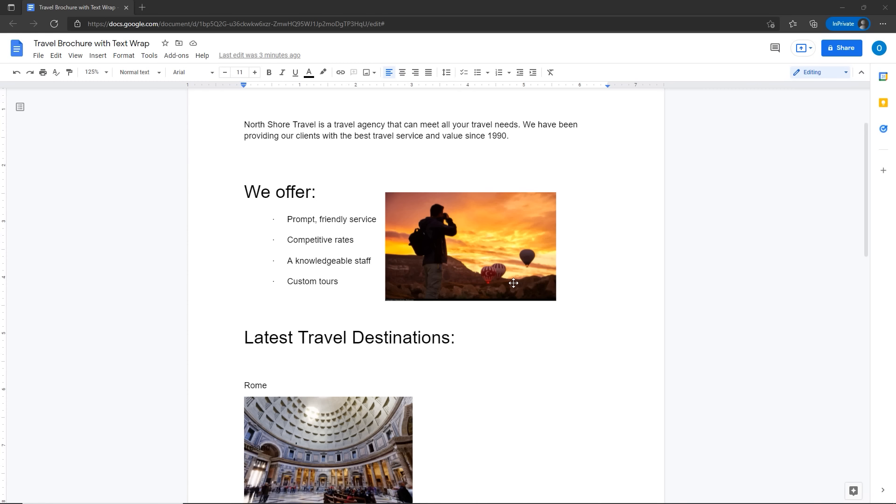
# Step: Select the balloon photo beside the We offer bullet list
pyautogui.click(513, 283)
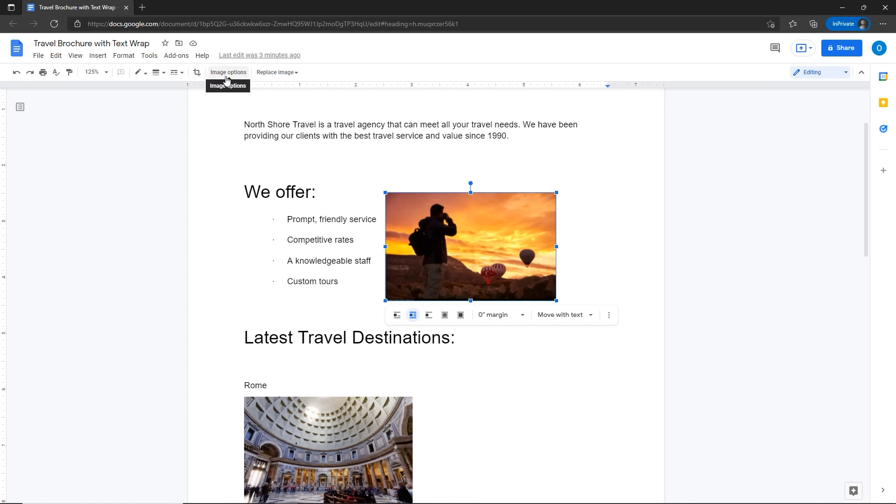
# Step: Enlarge the photo to 105% (3.21 × 2.04 in) in Image options' Size & Rotation
pyautogui.press('ctrl')
pyautogui.press('ctrl')
pyautogui.click(226, 78)
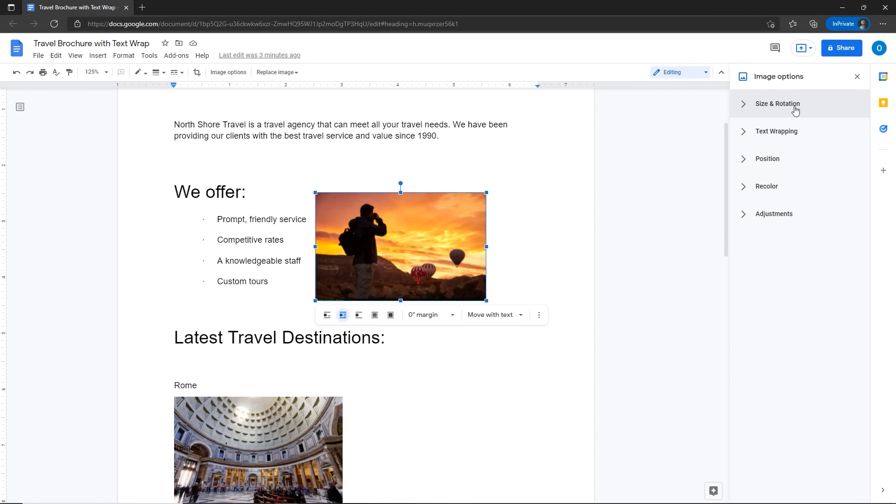
pyautogui.click(745, 110)
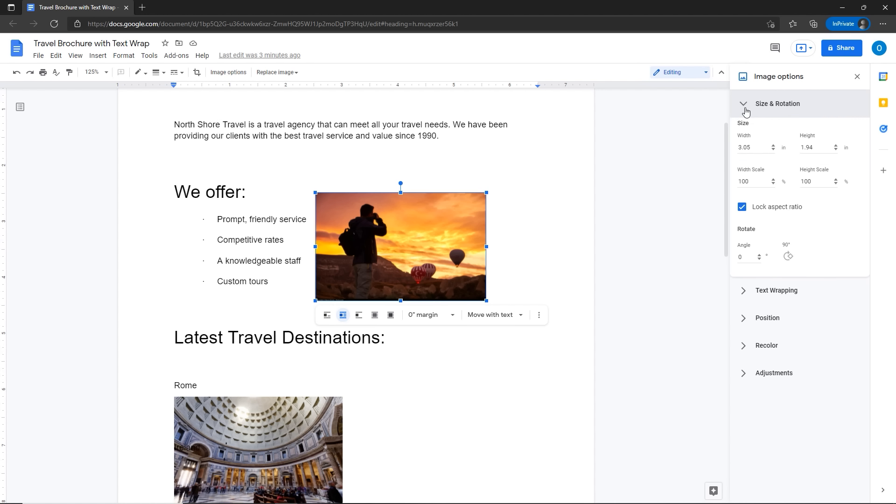
pyautogui.click(773, 153)
pyautogui.click(773, 150)
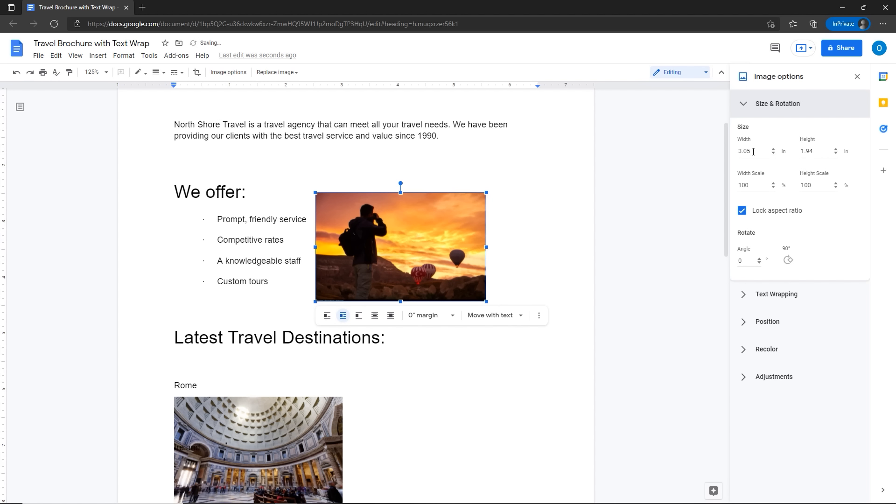
pyautogui.click(835, 150)
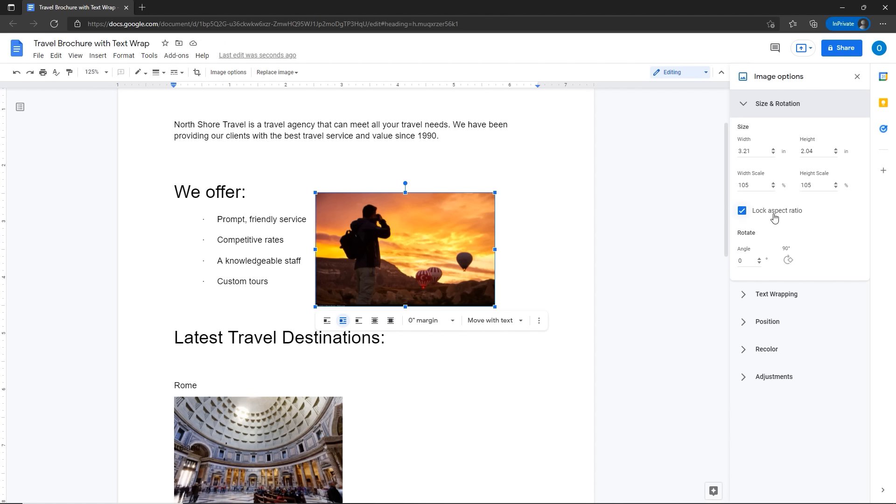
# Step: Rotate the photo four times by 90°, returning it to 0°
pyautogui.click(788, 262)
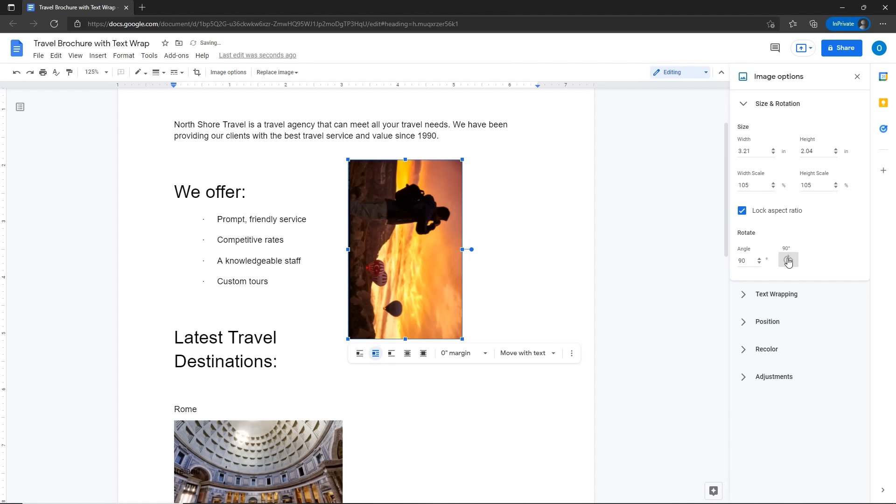
pyautogui.click(788, 261)
pyautogui.click(788, 262)
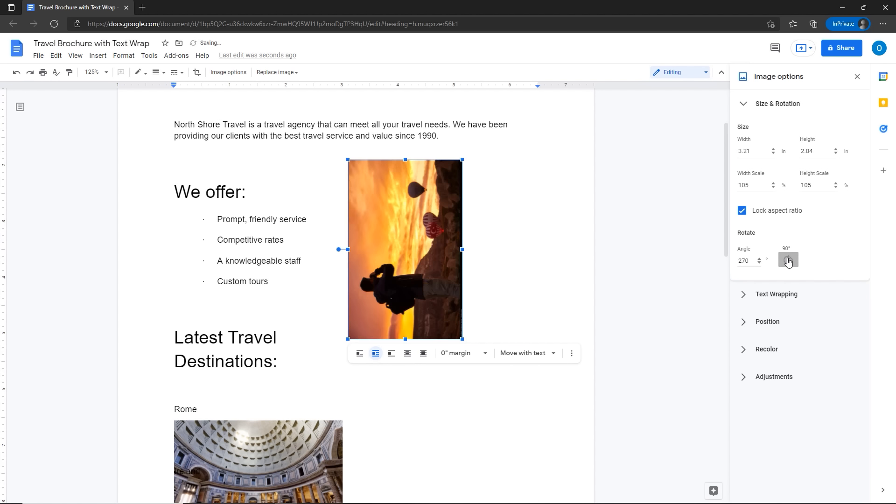
pyautogui.click(788, 262)
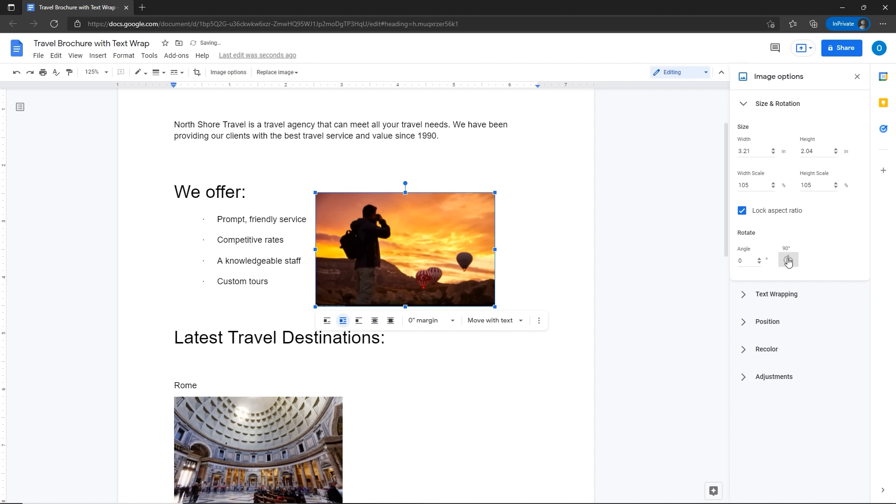
pyautogui.click(742, 105)
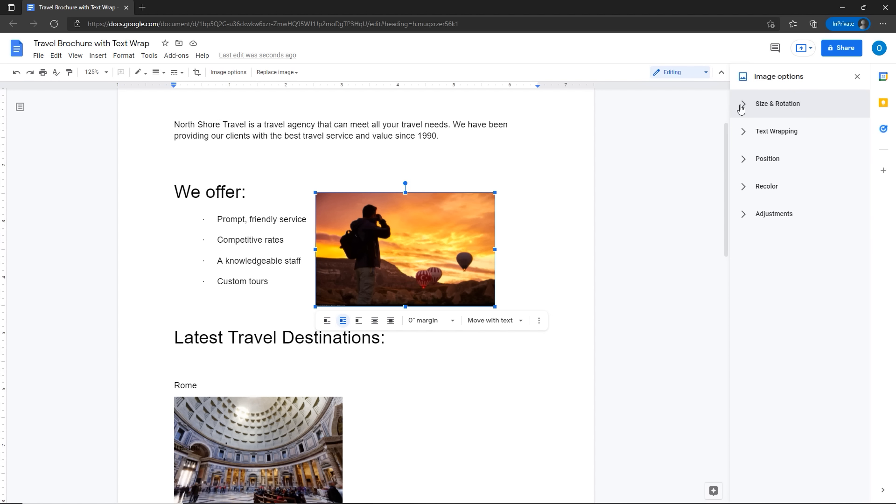
pyautogui.click(745, 135)
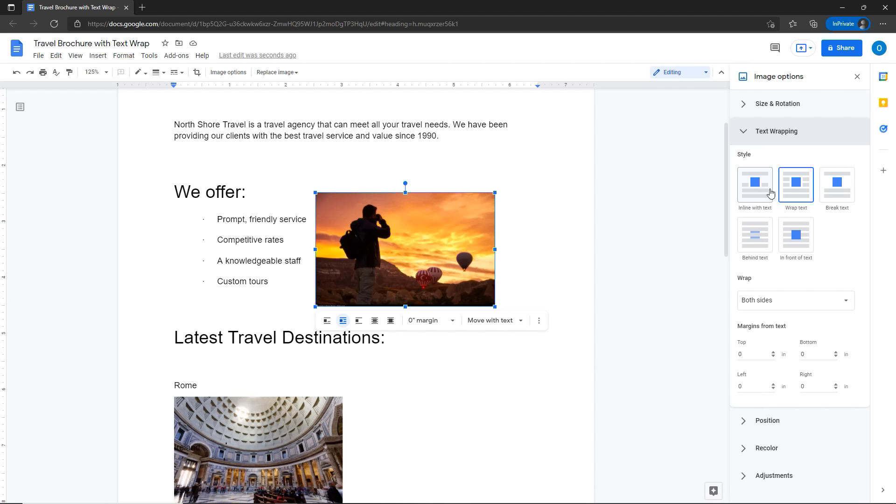
pyautogui.click(787, 187)
pyautogui.click(787, 186)
pyautogui.click(786, 187)
pyautogui.click(787, 187)
pyautogui.click(787, 186)
pyautogui.click(781, 306)
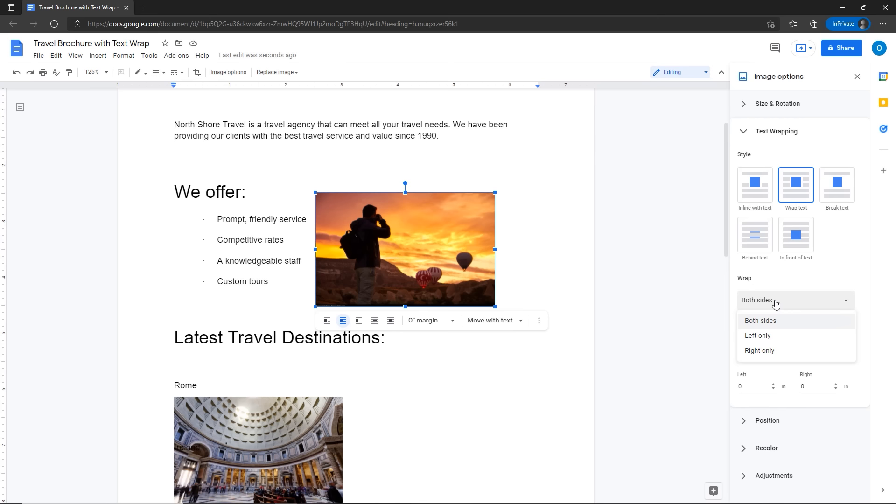
pyautogui.click(705, 282)
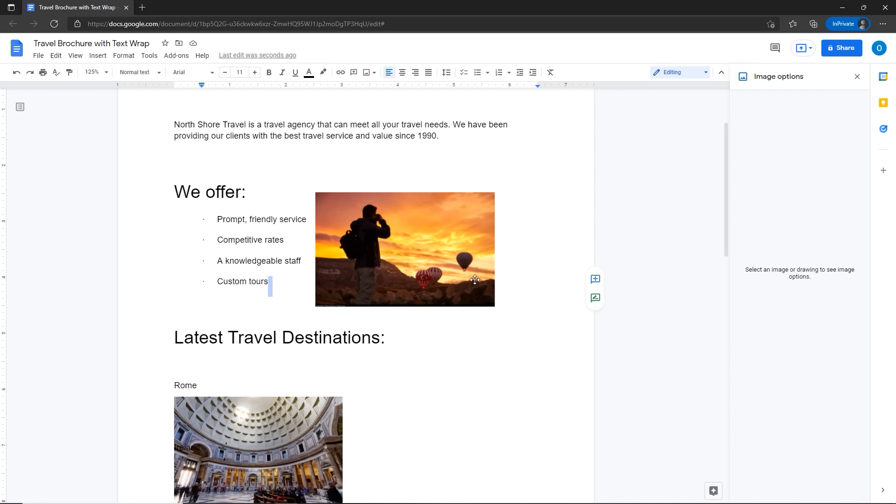
pyautogui.click(368, 239)
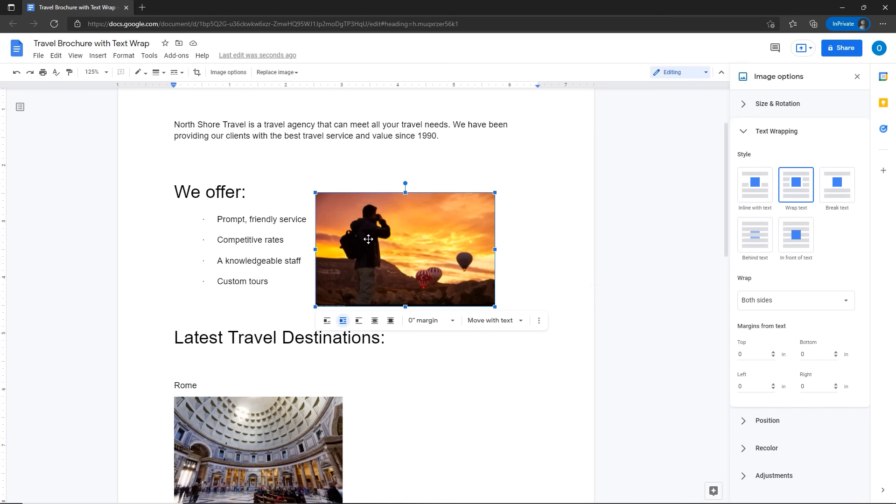
pyautogui.click(747, 133)
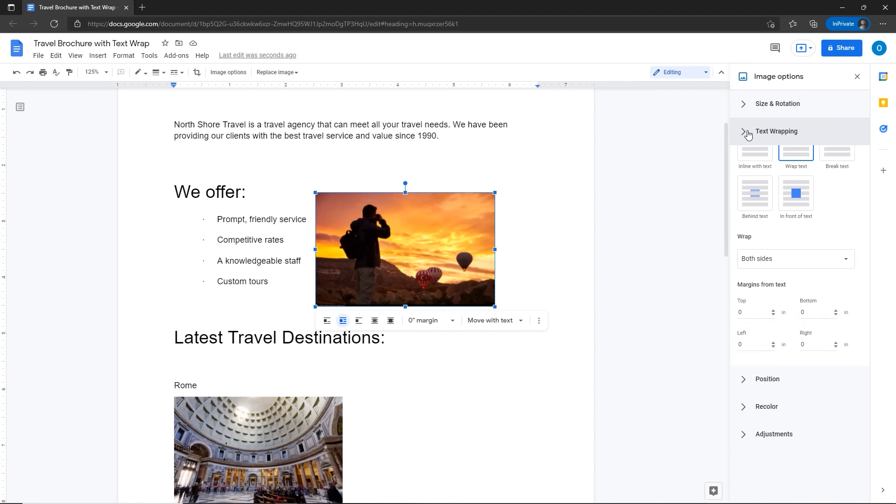
pyautogui.click(463, 174)
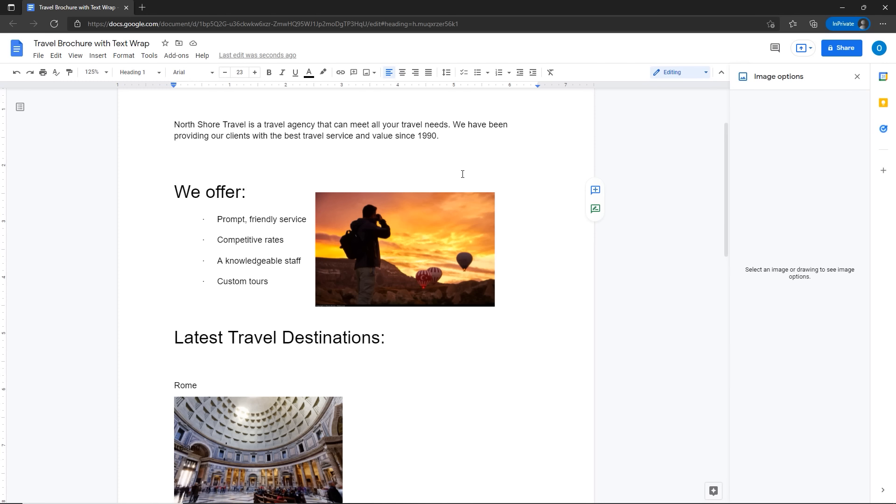
pyautogui.click(467, 240)
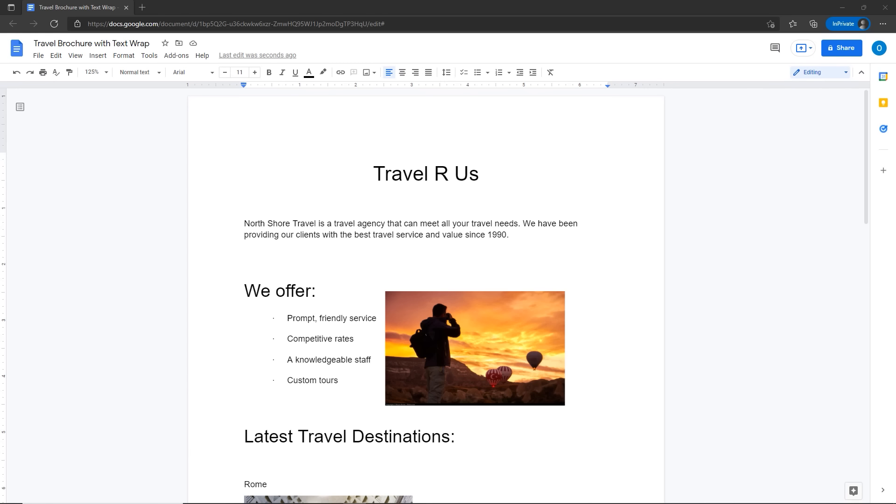
pyautogui.click(442, 351)
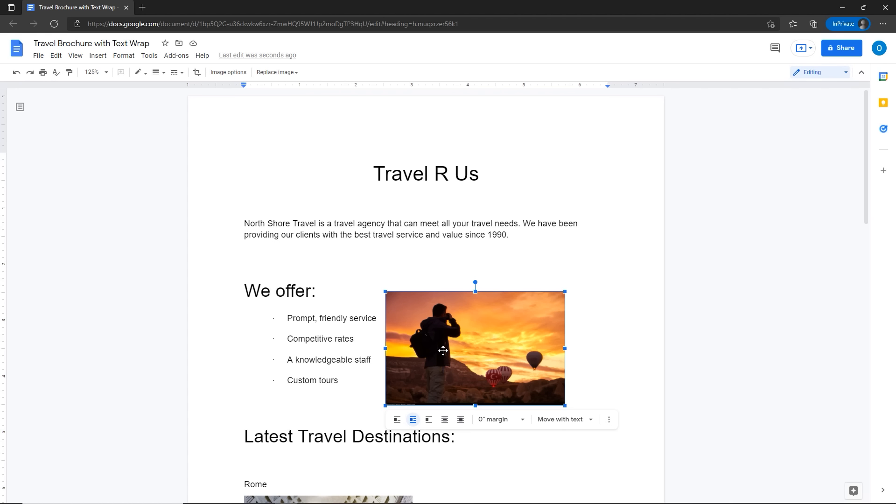
pyautogui.click(239, 78)
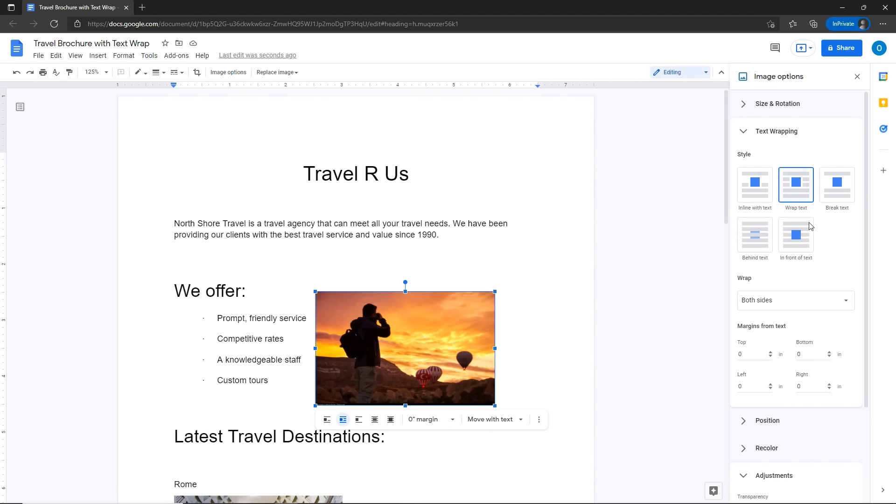
pyautogui.click(743, 134)
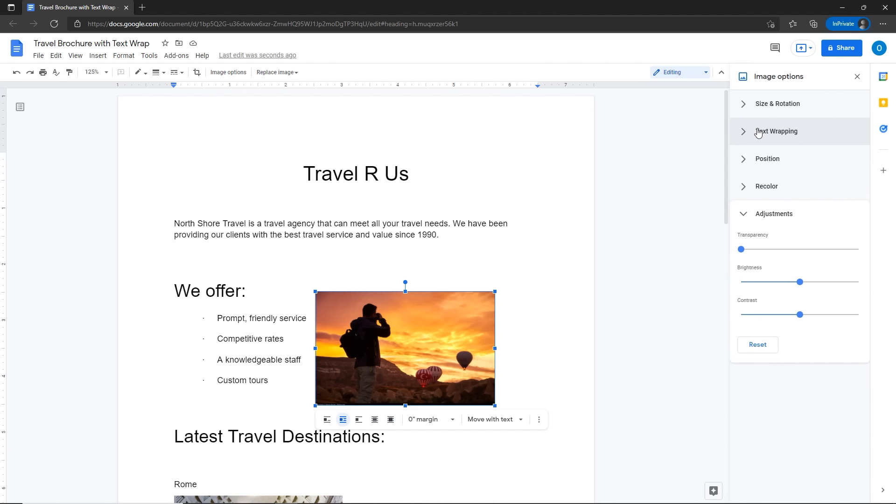
pyautogui.click(746, 215)
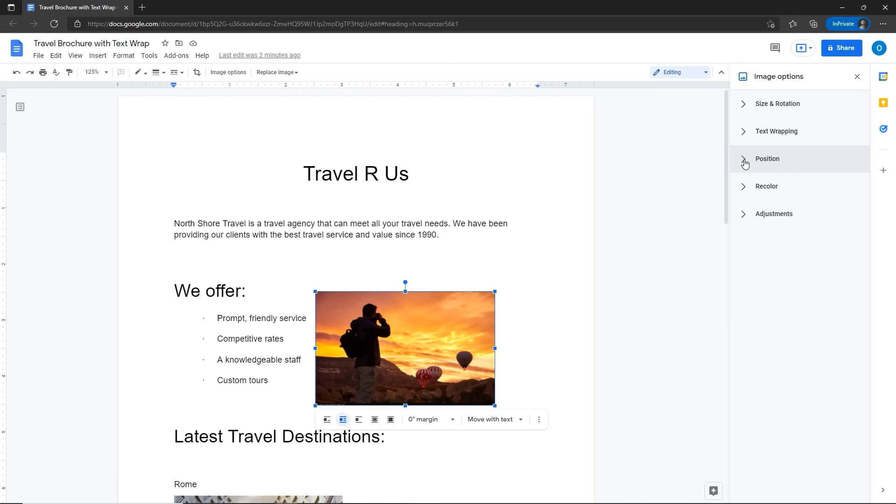
# Step: Try fixed-position layout presets, then set Move with text and drag the photo beside the list
pyautogui.click(745, 164)
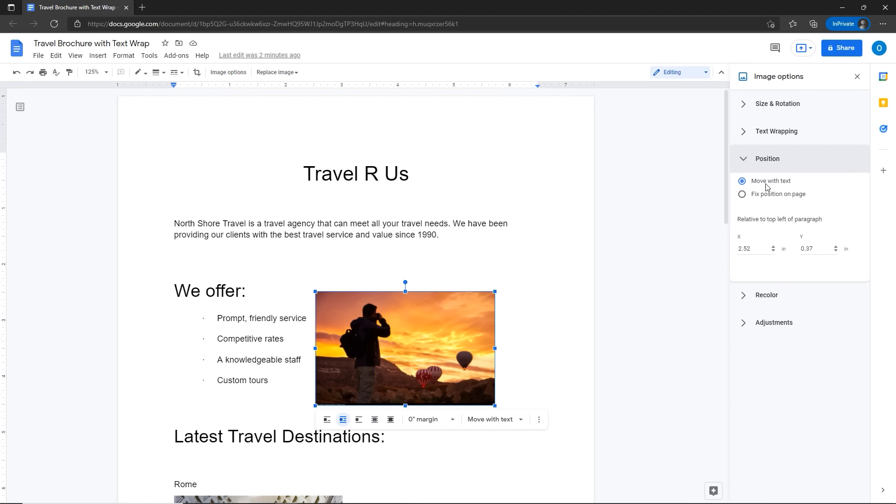
pyautogui.click(742, 195)
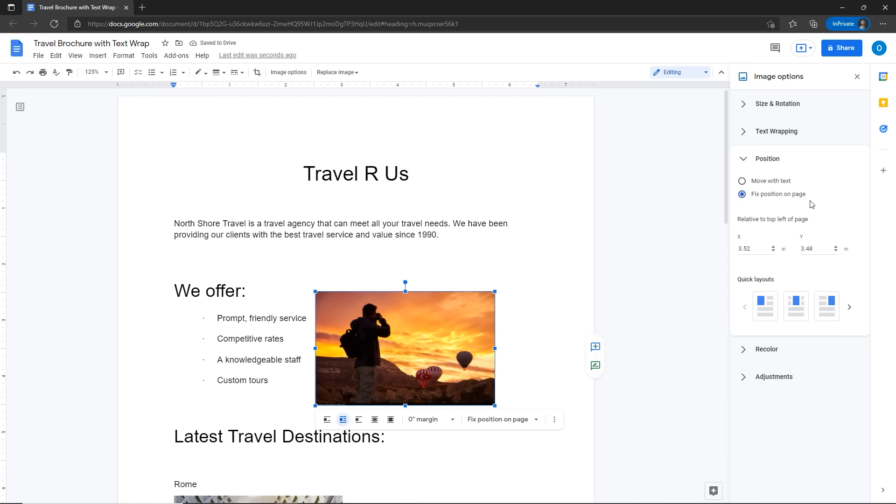
pyautogui.click(849, 307)
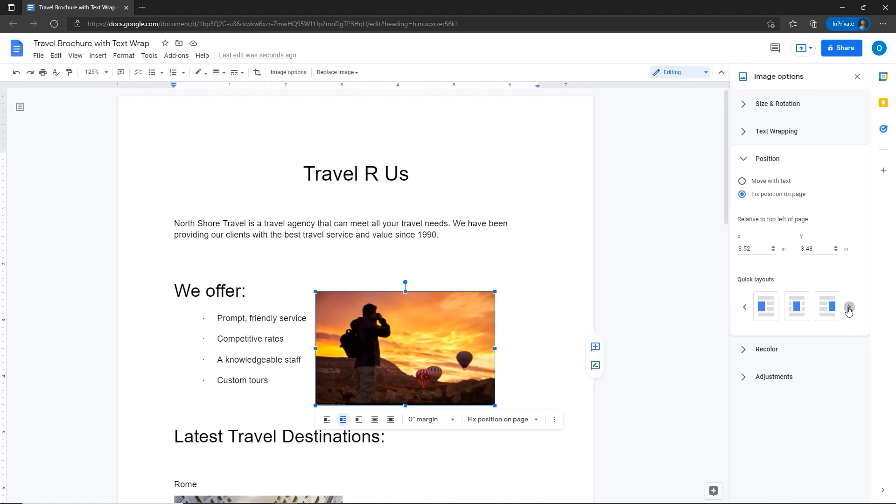
pyautogui.click(799, 309)
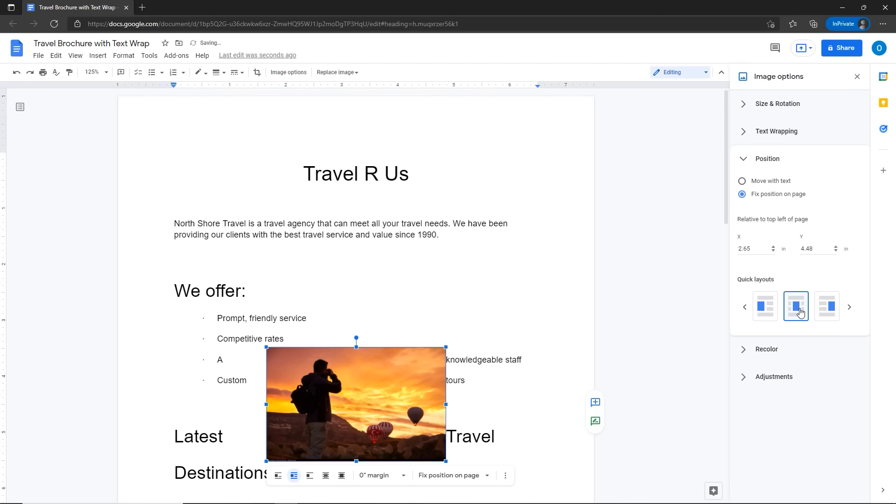
pyautogui.click(745, 307)
pyautogui.click(760, 309)
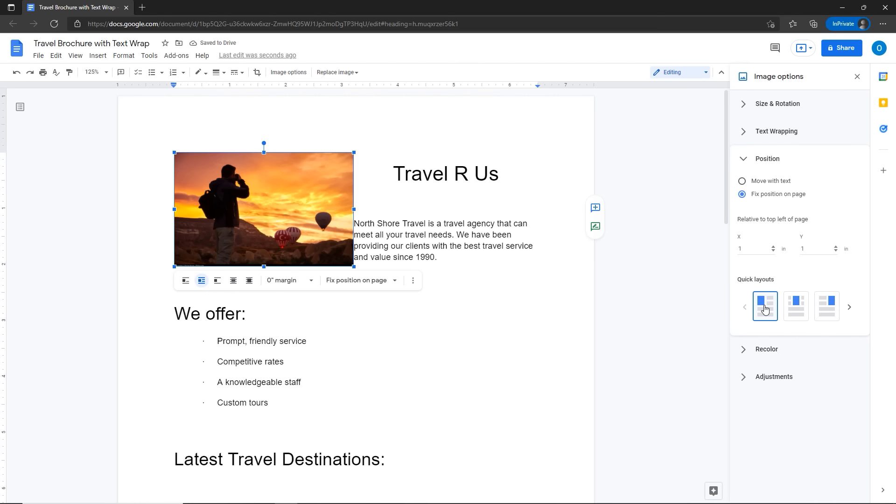
pyautogui.click(800, 310)
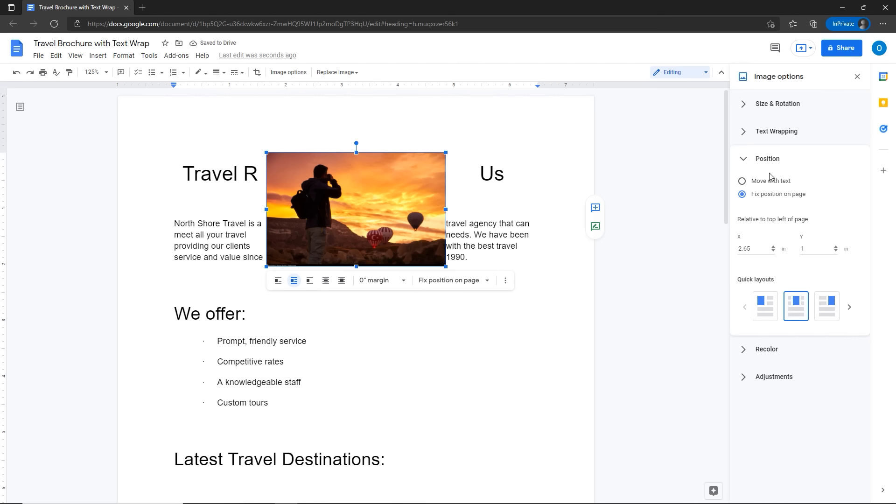
pyautogui.click(742, 182)
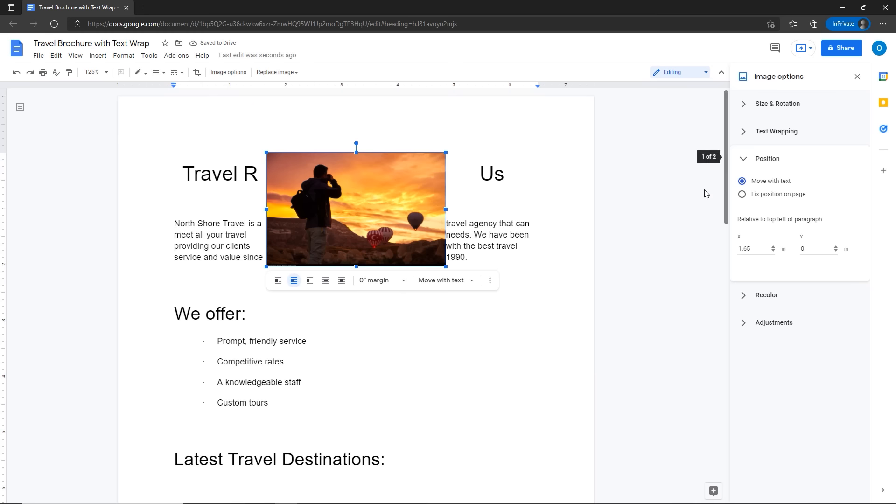
pyautogui.moveTo(397, 219); pyautogui.dragTo(462, 360)
# Step: Nudge the photo slightly higher beside the We offer list
pyautogui.click(554, 292)
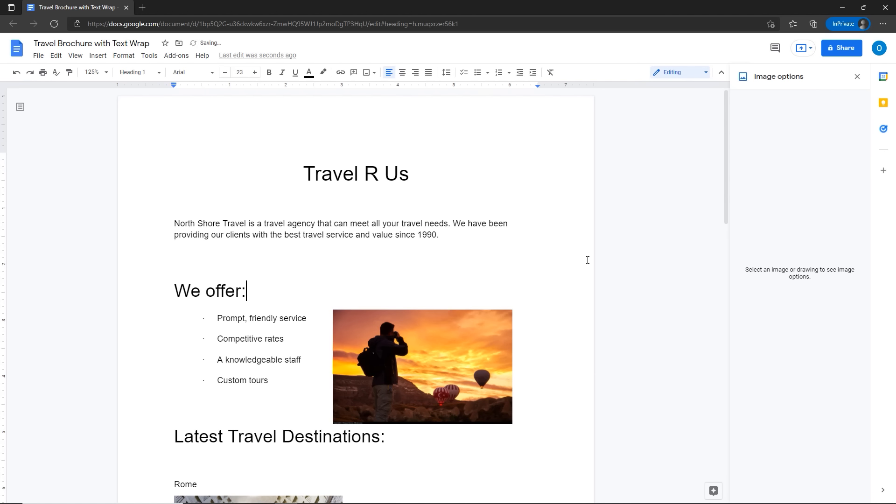
pyautogui.moveTo(353, 357); pyautogui.dragTo(354, 342)
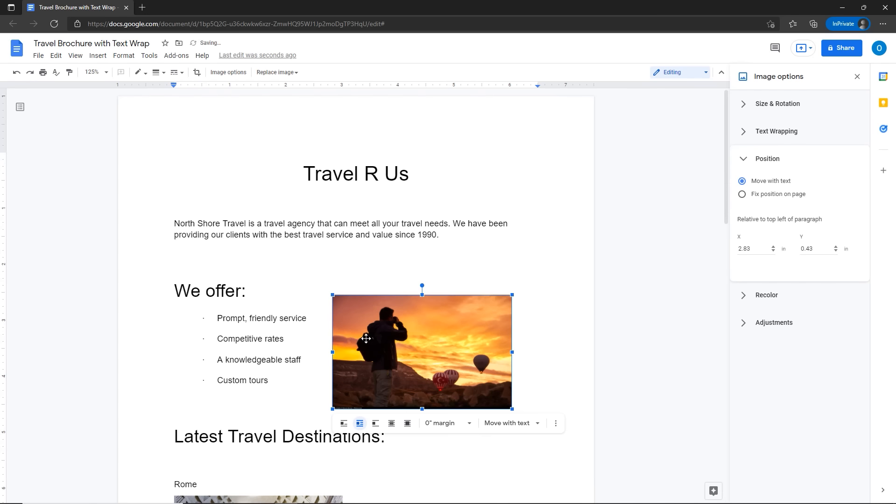
pyautogui.click(743, 160)
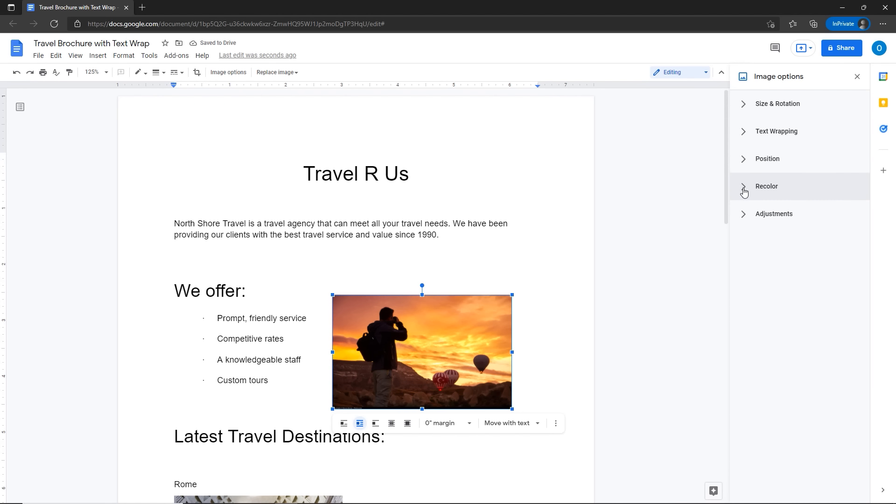
# Step: Try the Light 4, Sepia, Negative and Dark 3 recolours, then restore No recolor
pyautogui.click(744, 192)
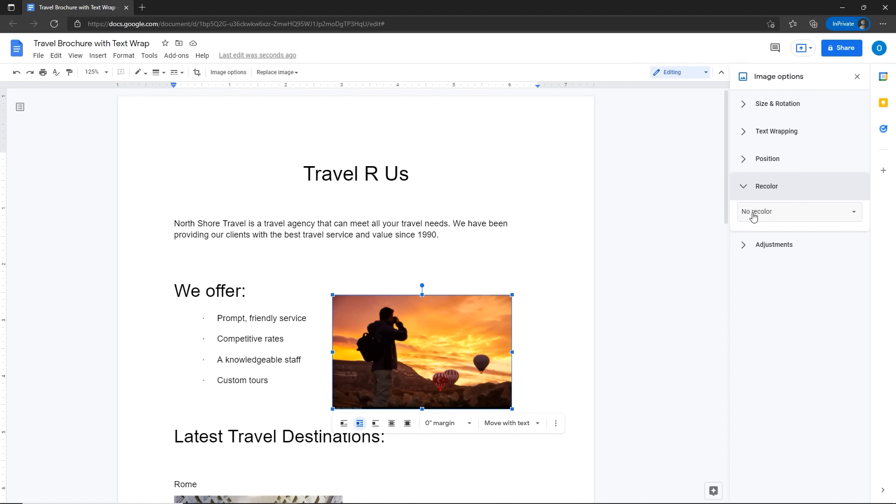
pyautogui.click(754, 214)
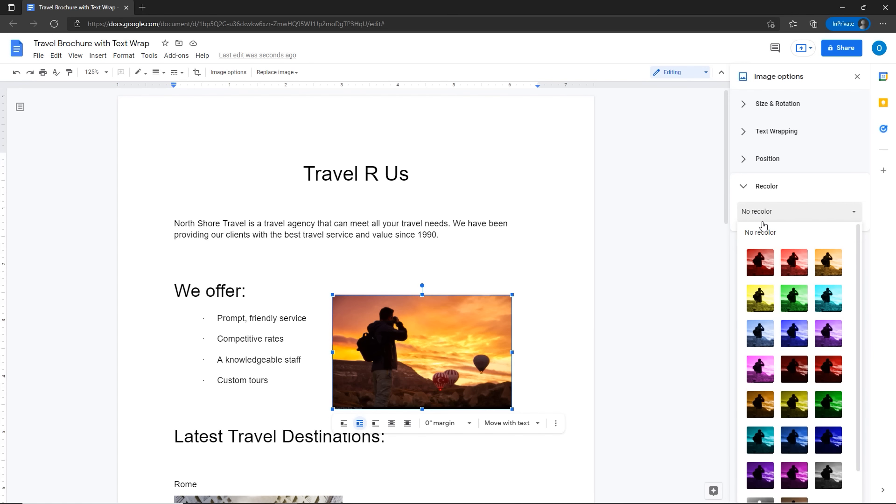
pyautogui.click(760, 301)
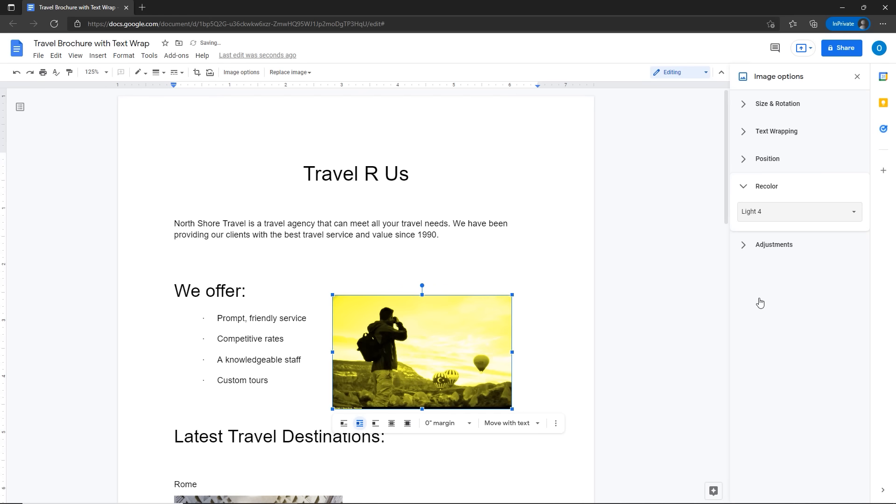
pyautogui.click(749, 212)
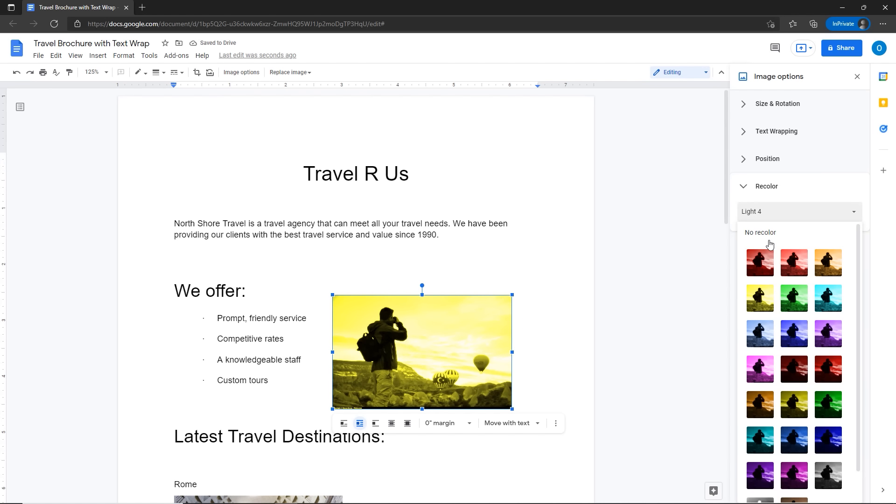
pyautogui.scroll(-2, 795, 299)
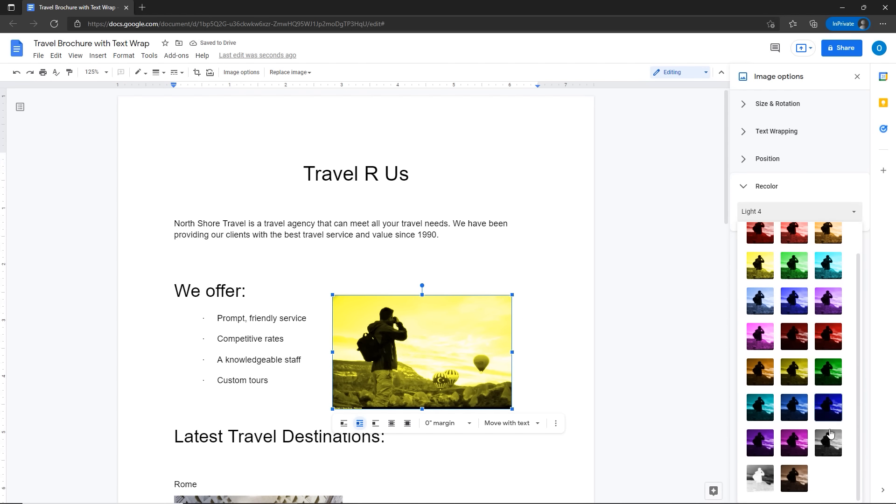
pyautogui.click(798, 485)
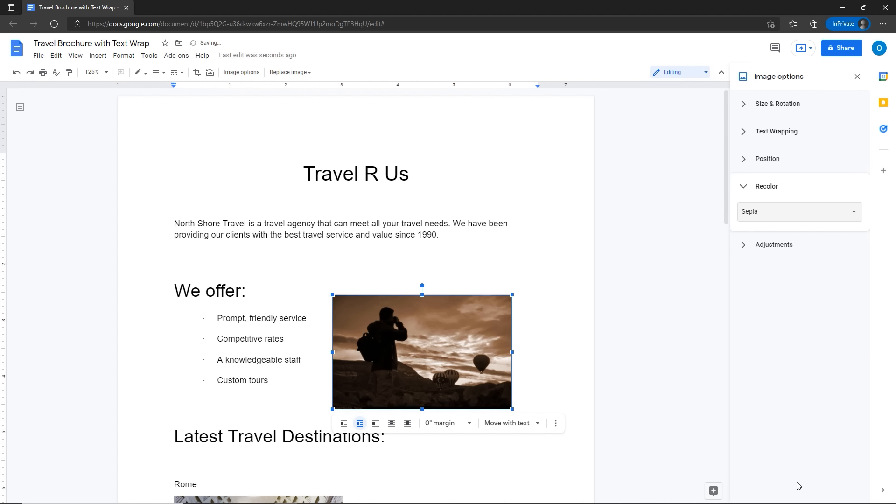
pyautogui.click(777, 217)
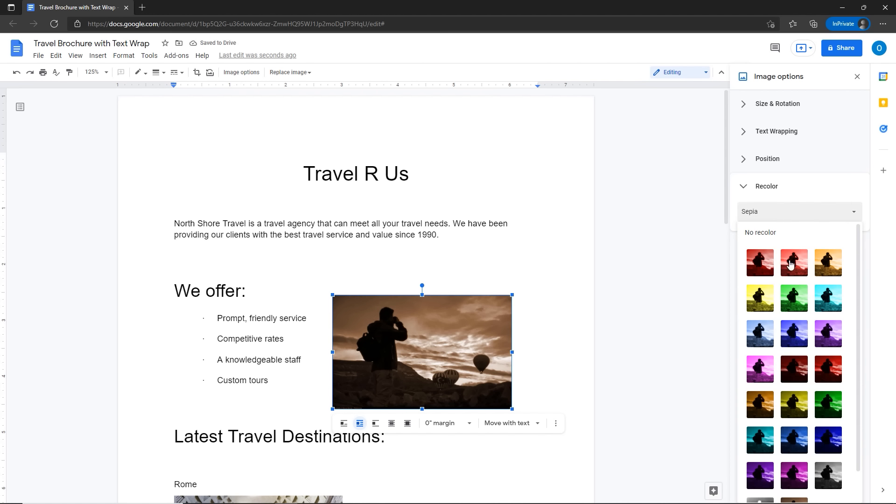
pyautogui.scroll(-2, 794, 476)
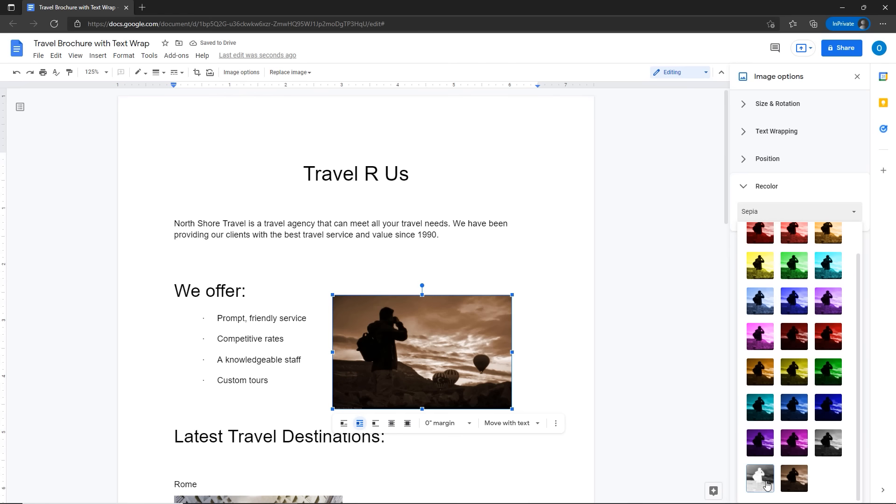
pyautogui.click(767, 486)
pyautogui.click(752, 215)
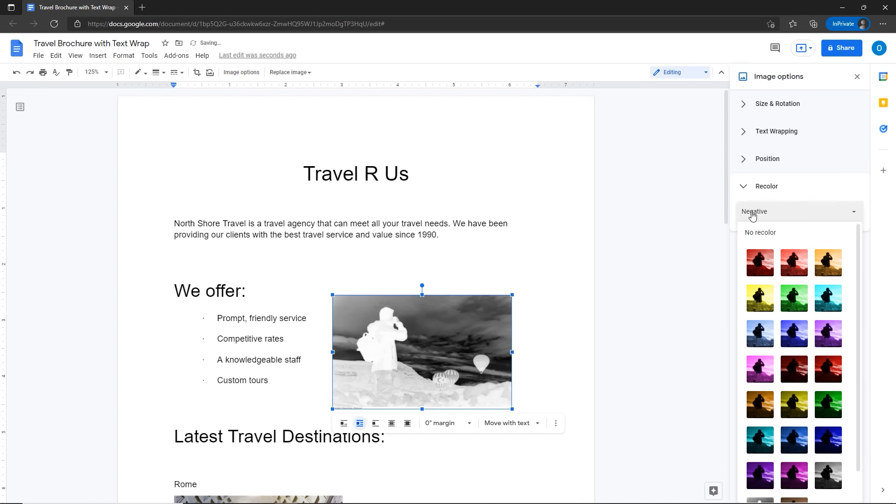
pyautogui.click(767, 408)
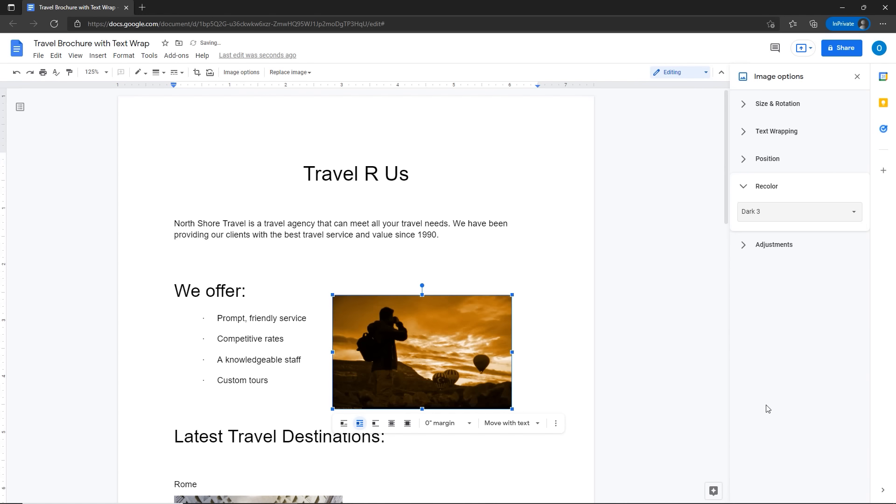
pyautogui.click(746, 215)
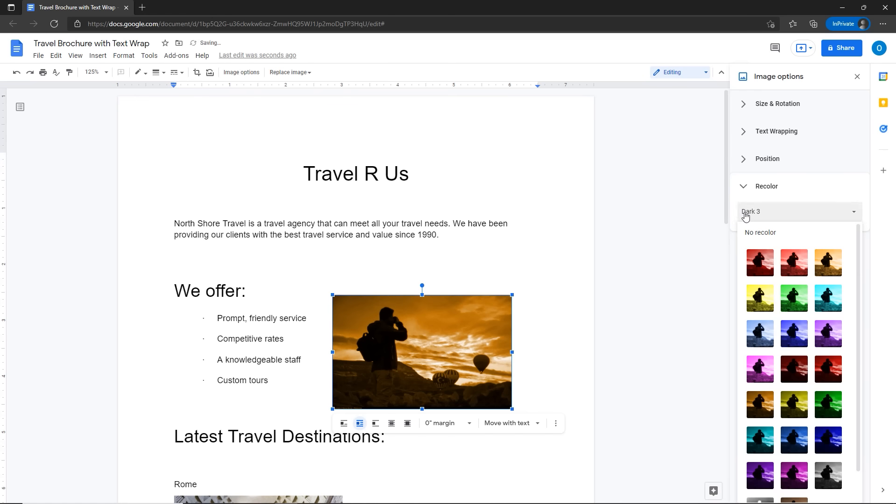
pyautogui.click(759, 233)
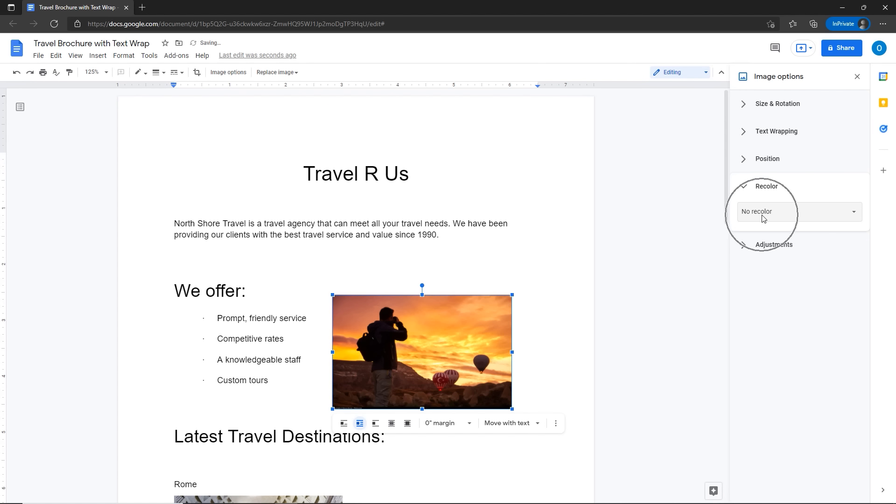
# Step: Raise brightness by 10%, lower contrast slightly and set transparency to about 53%
pyautogui.click(766, 248)
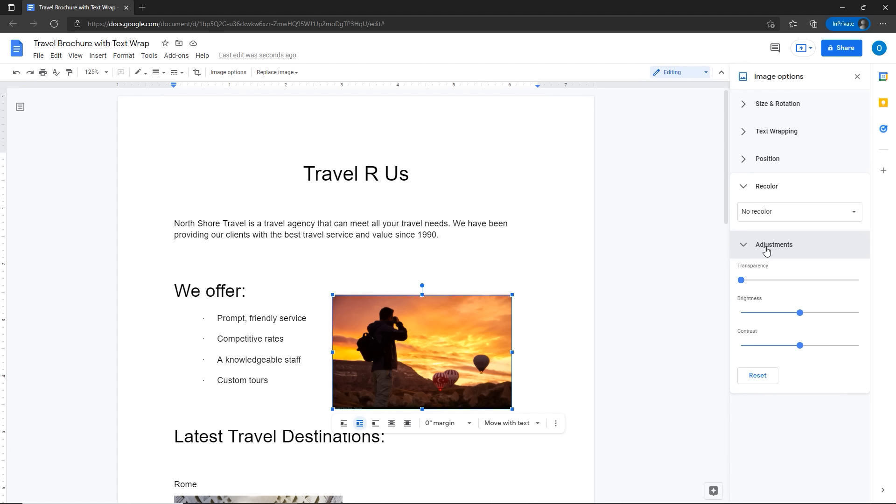
pyautogui.click(817, 314)
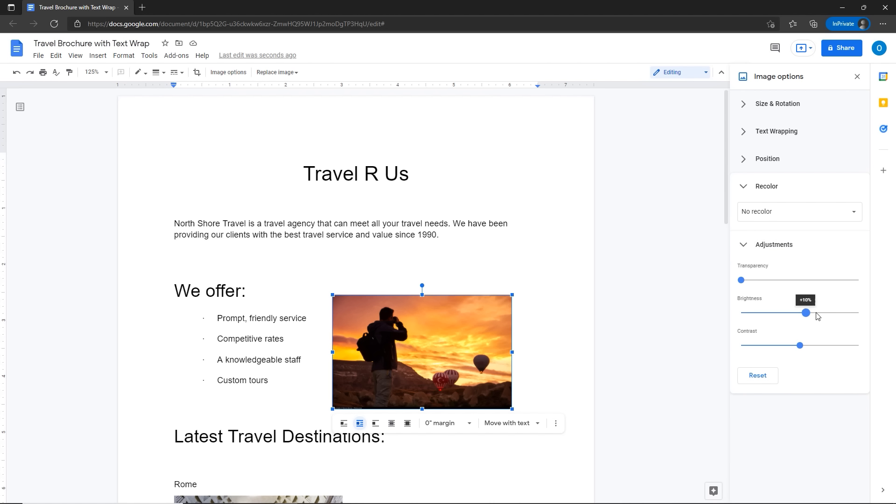
pyautogui.click(783, 348)
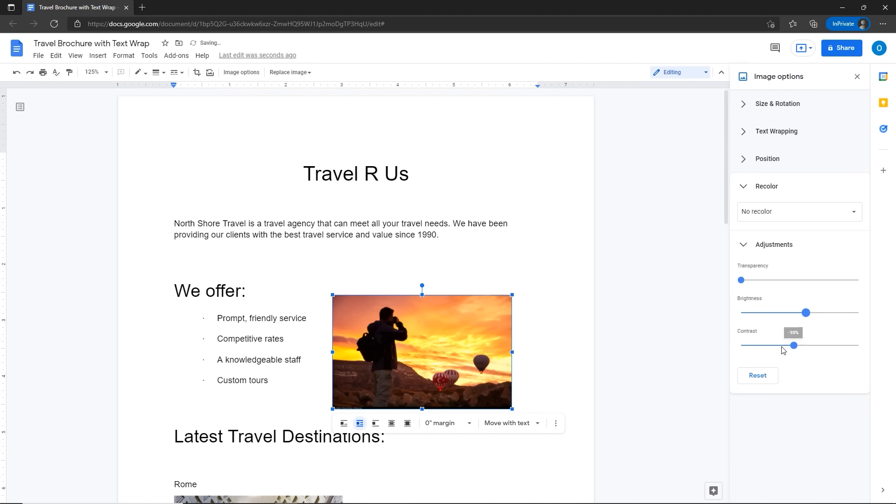
pyautogui.click(795, 281)
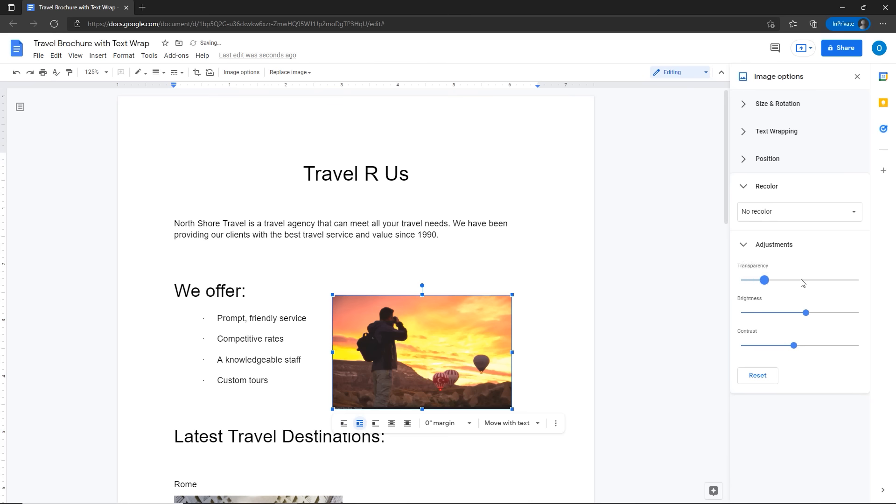
pyautogui.click(803, 283)
pyautogui.click(807, 282)
pyautogui.moveTo(778, 282); pyautogui.dragTo(812, 284)
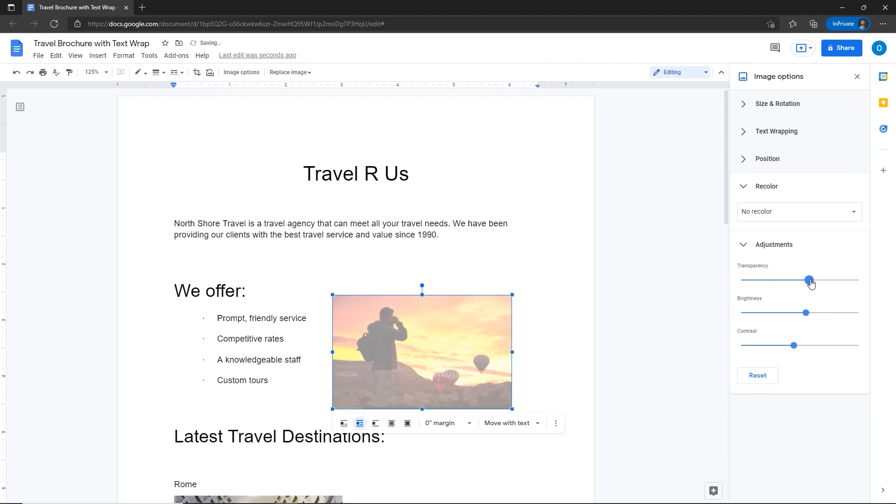
pyautogui.click(746, 245)
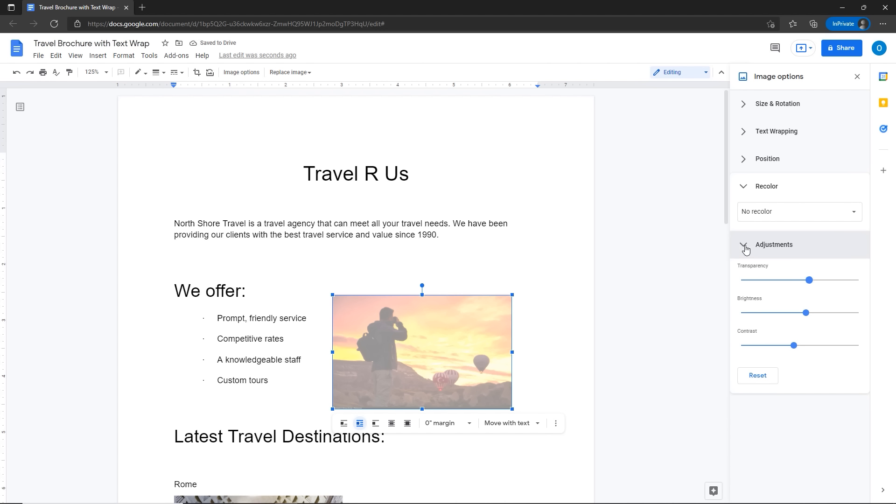
pyautogui.click(744, 132)
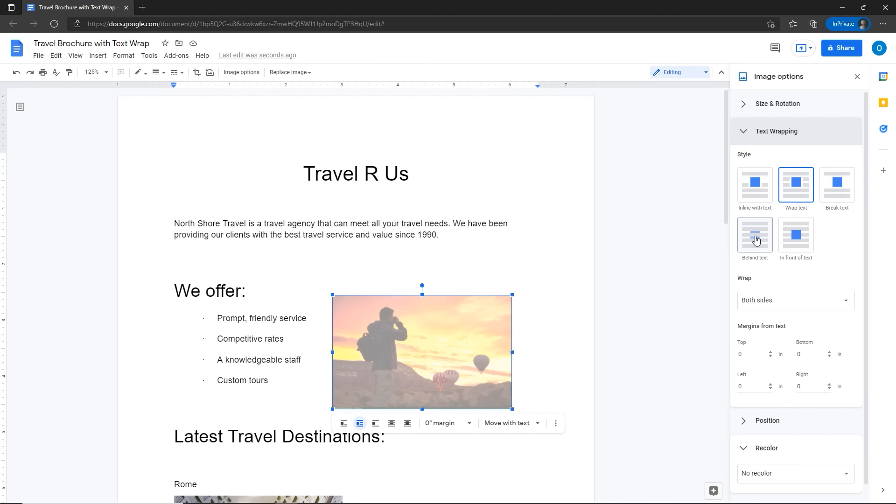
# Step: Set the faded photo to Behind text and position it behind the We offer bullets
pyautogui.click(796, 195)
pyautogui.click(756, 244)
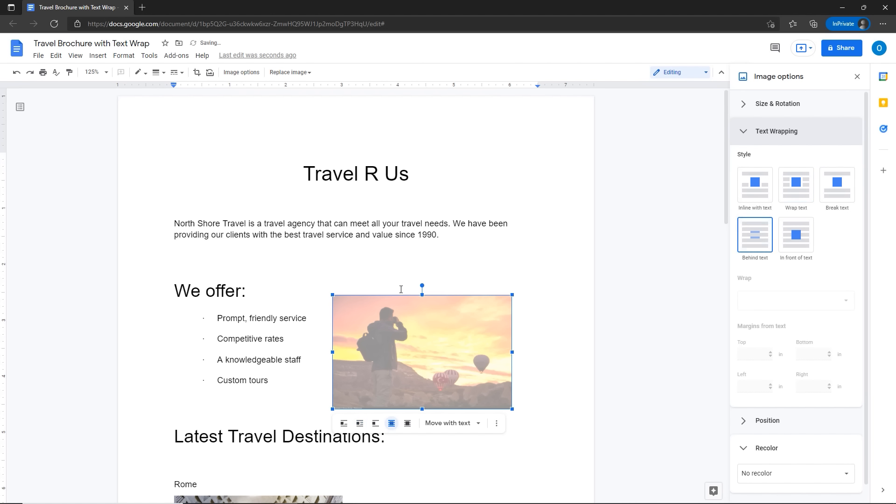
pyautogui.moveTo(395, 296); pyautogui.dragTo(236, 307)
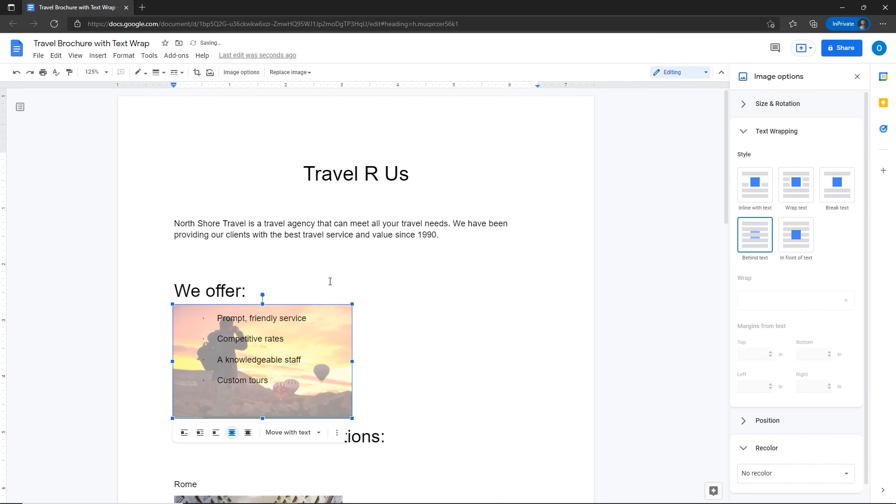
pyautogui.click(331, 282)
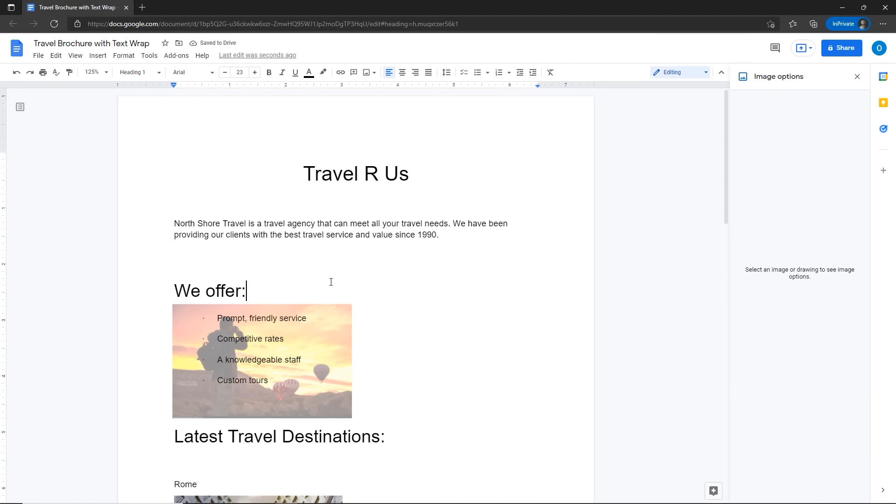
pyautogui.click(323, 318)
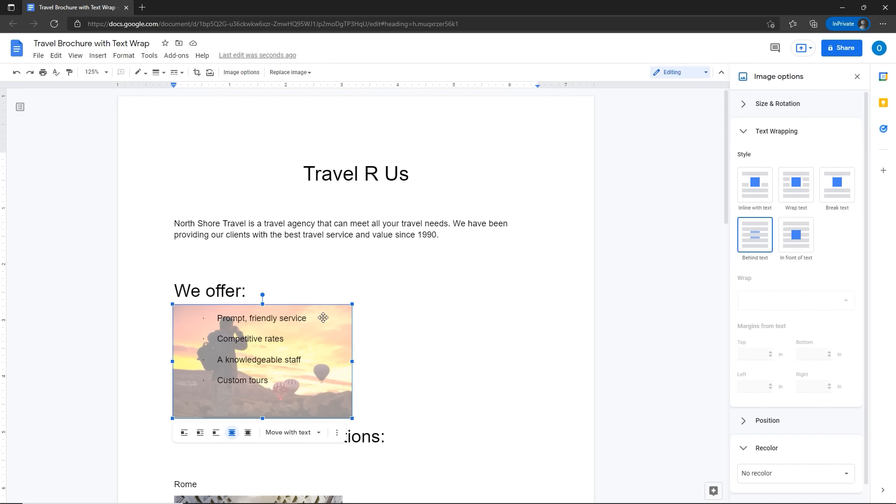
pyautogui.click(455, 323)
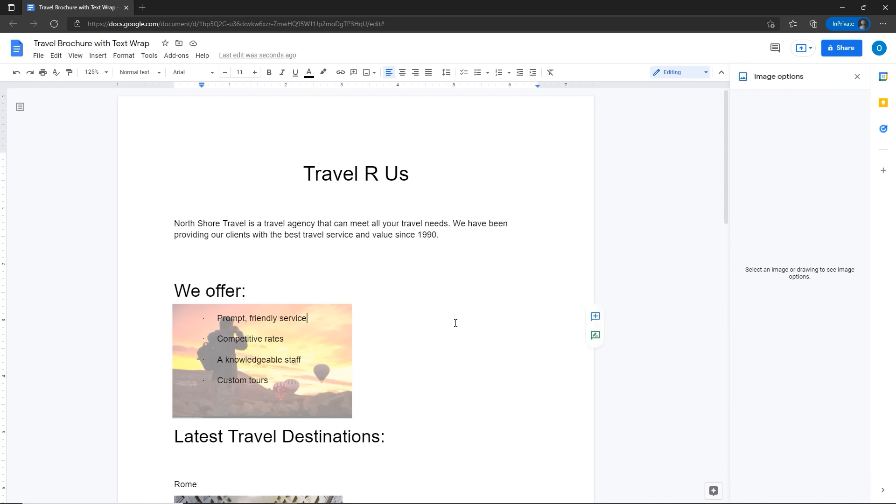
pyautogui.click(268, 306)
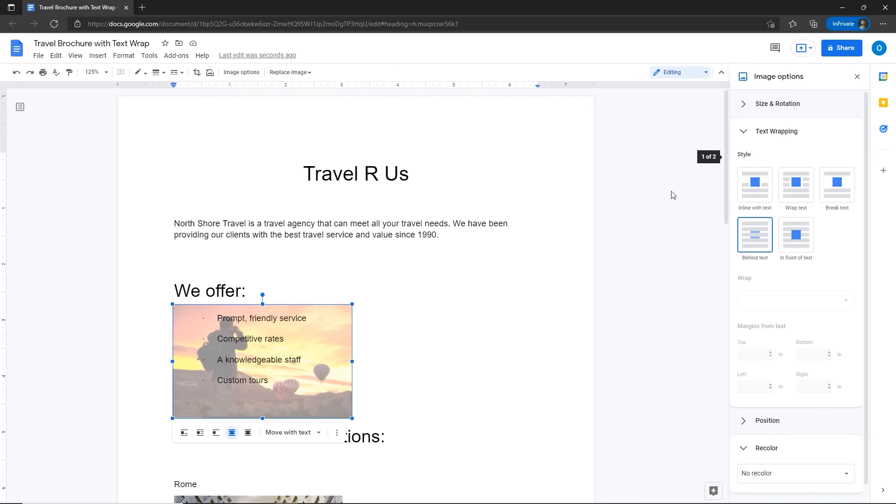
pyautogui.moveTo(322, 350); pyautogui.dragTo(333, 348)
# Step: Zoom the brochure to 125% and select the Pantheon photo under Rome
pyautogui.click(381, 300)
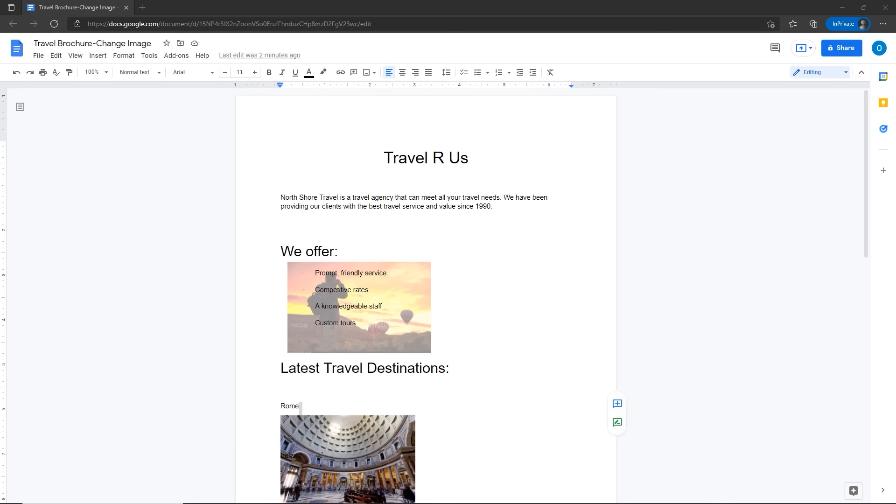
pyautogui.scroll(-3, 442, 318)
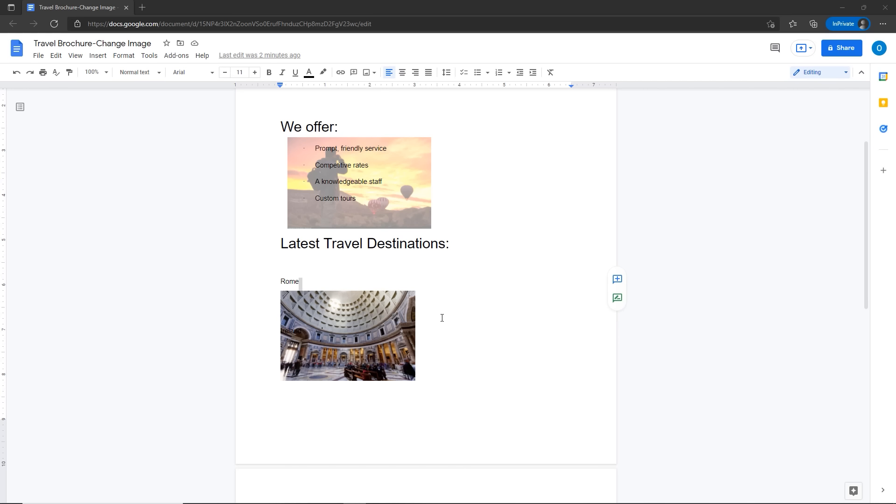
pyautogui.click(107, 76)
pyautogui.click(97, 176)
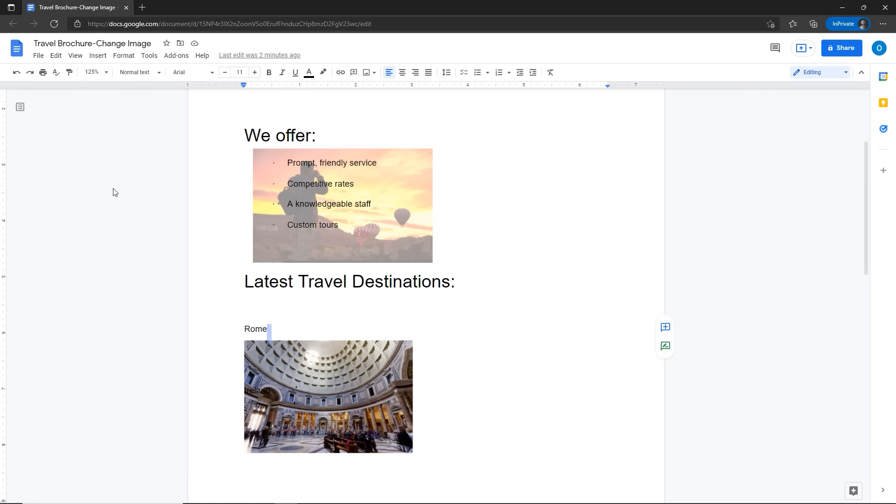
pyautogui.scroll(-3, 273, 304)
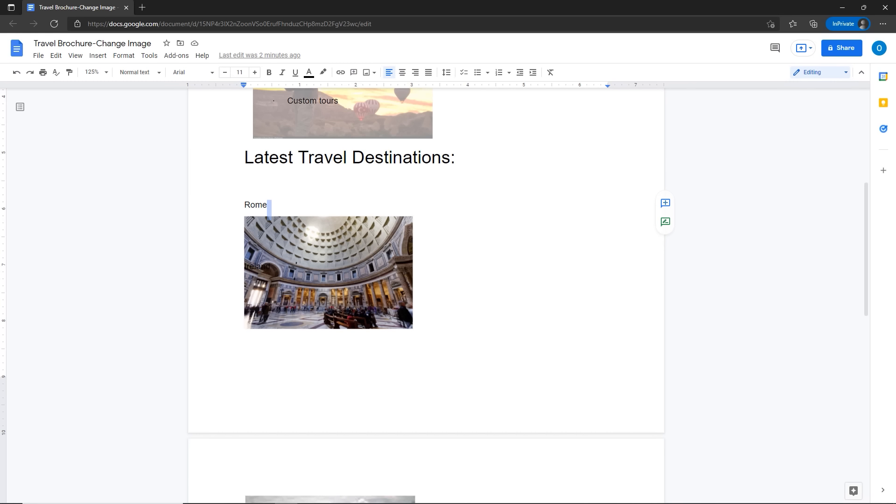
pyautogui.click(284, 316)
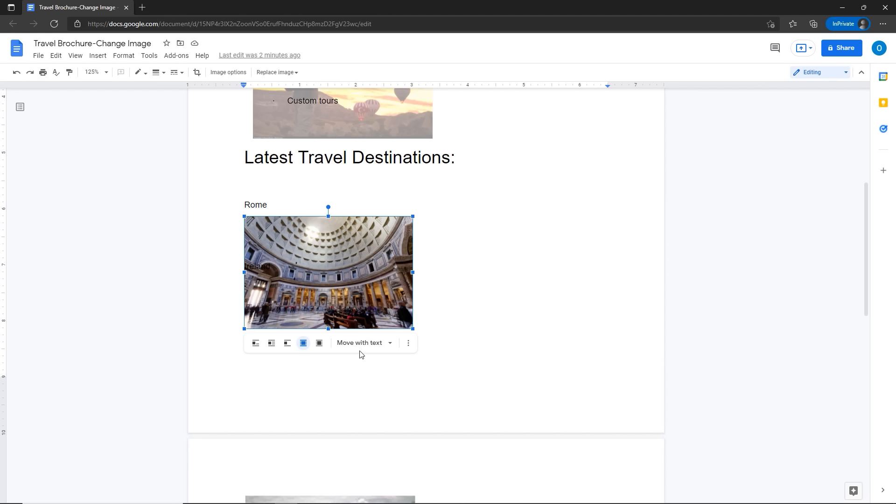
pyautogui.click(409, 349)
pyautogui.click(409, 350)
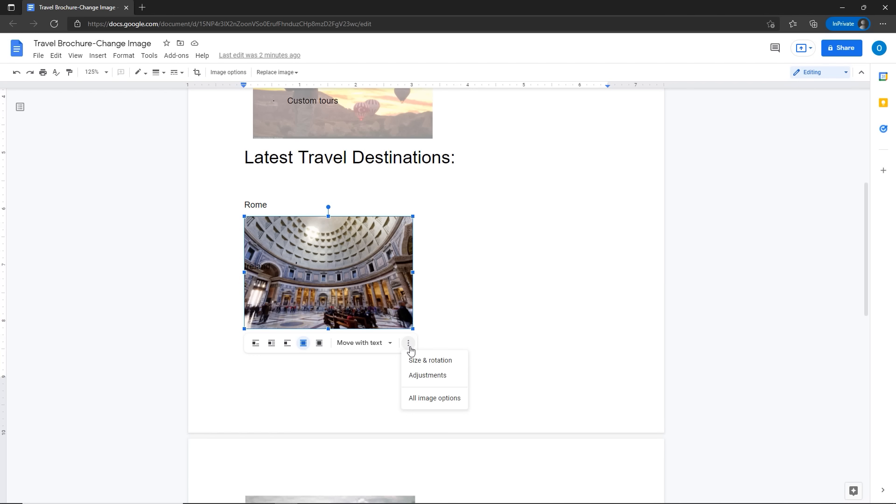
pyautogui.click(410, 361)
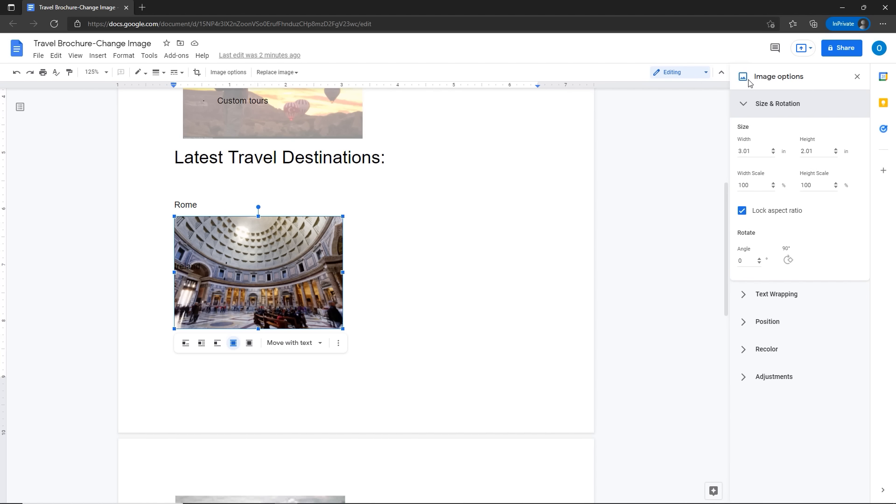
pyautogui.click(858, 76)
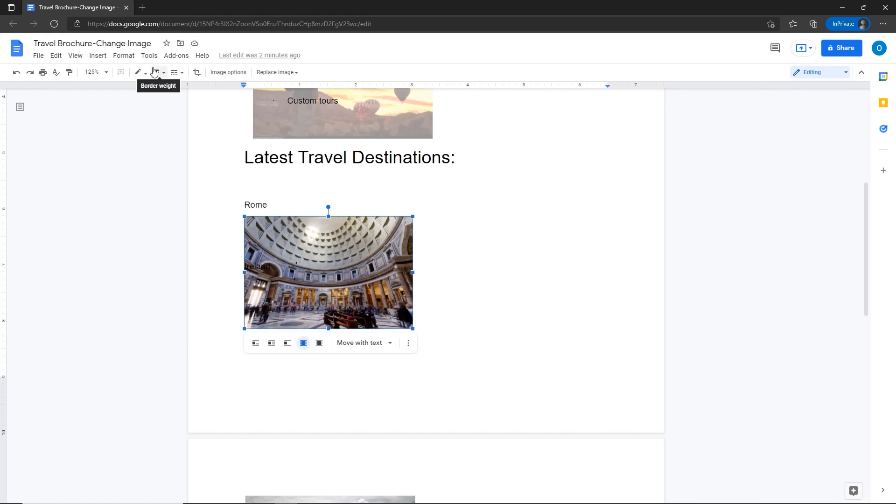
# Step: Replace the Pantheon photo with a night Colosseum image from a web search for 'Rome'
pyautogui.click(266, 76)
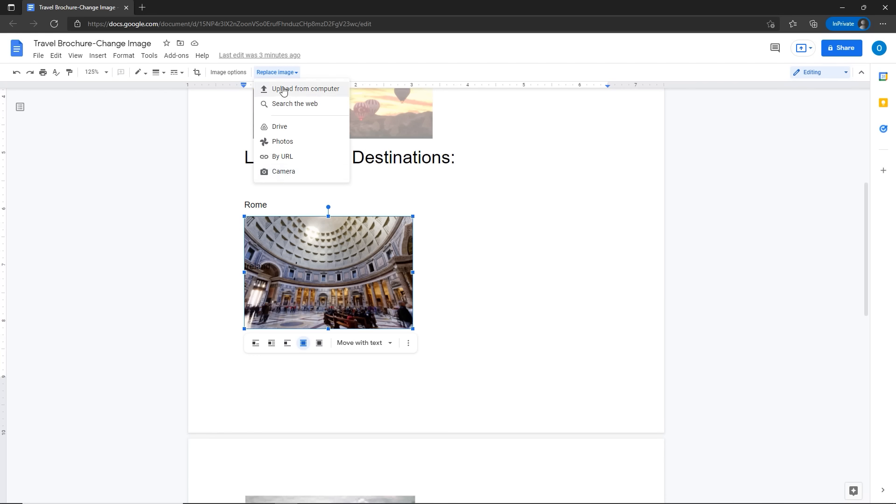
pyautogui.click(285, 104)
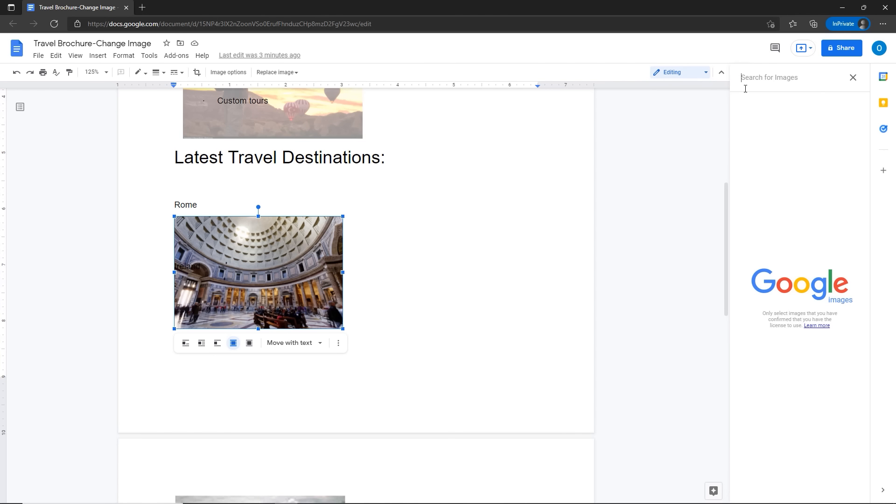
pyautogui.write('Rome')
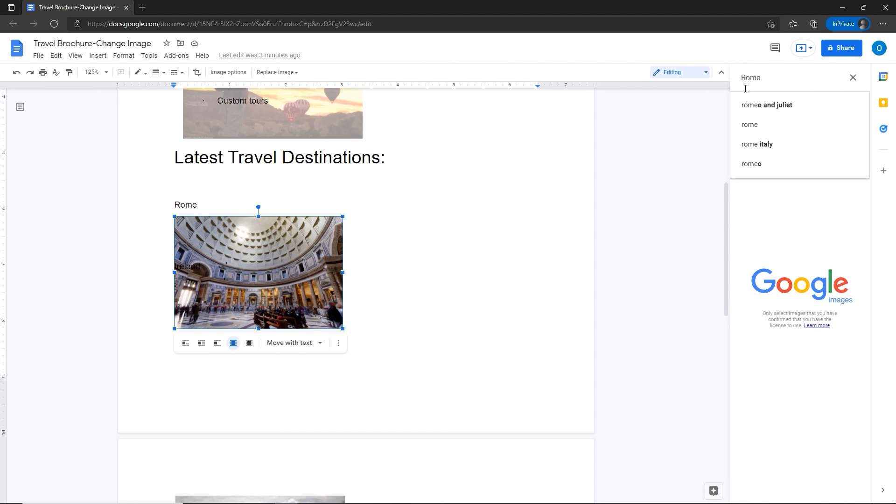
pyautogui.press('Return')
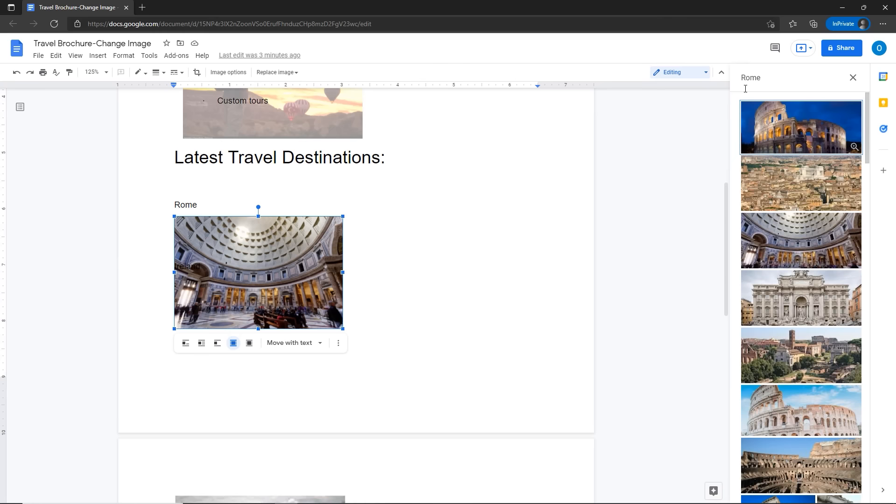
pyautogui.press('ctrl')
pyautogui.press('ctrl')
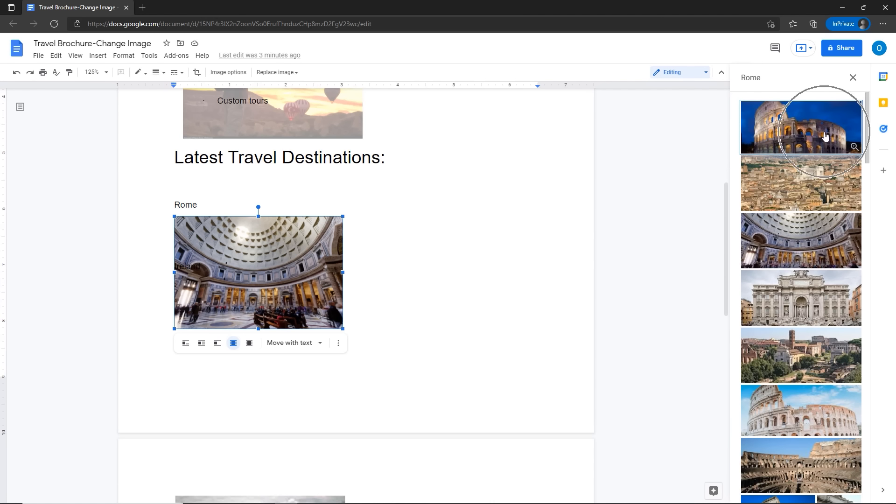
pyautogui.click(825, 135)
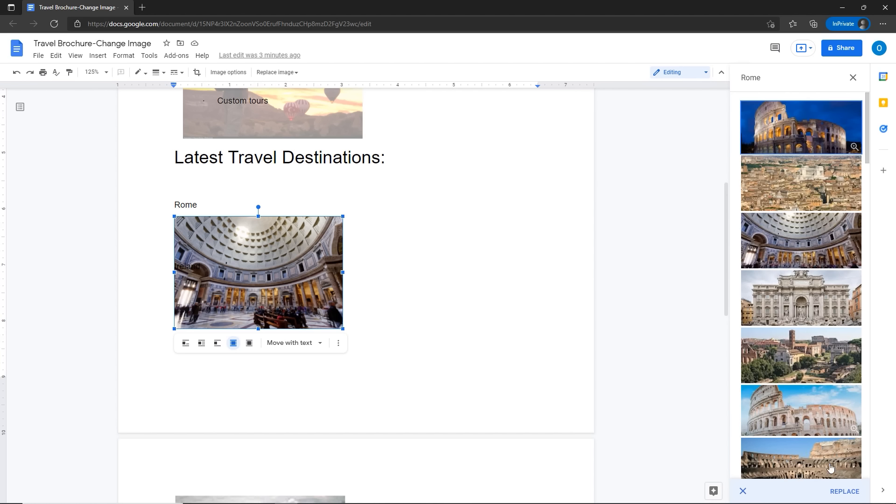
pyautogui.click(846, 492)
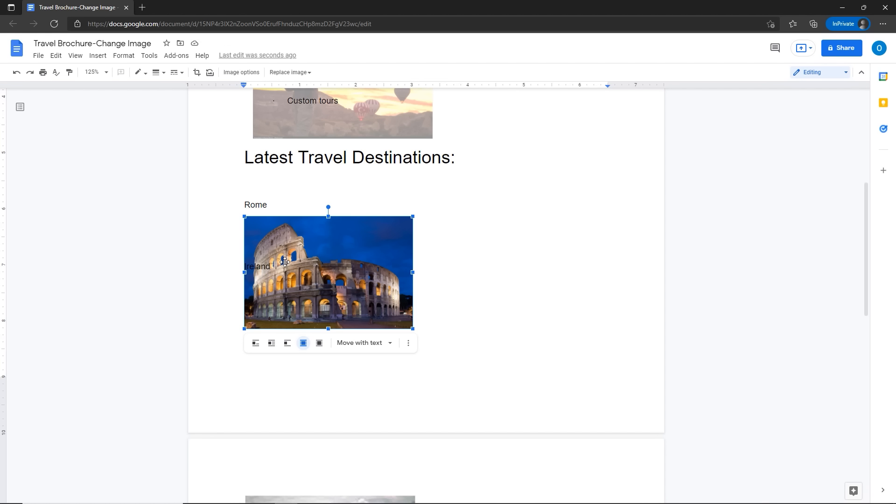
# Step: Push Ireland down two lines and set the Colosseum photo in line below Rome
pyautogui.click(271, 344)
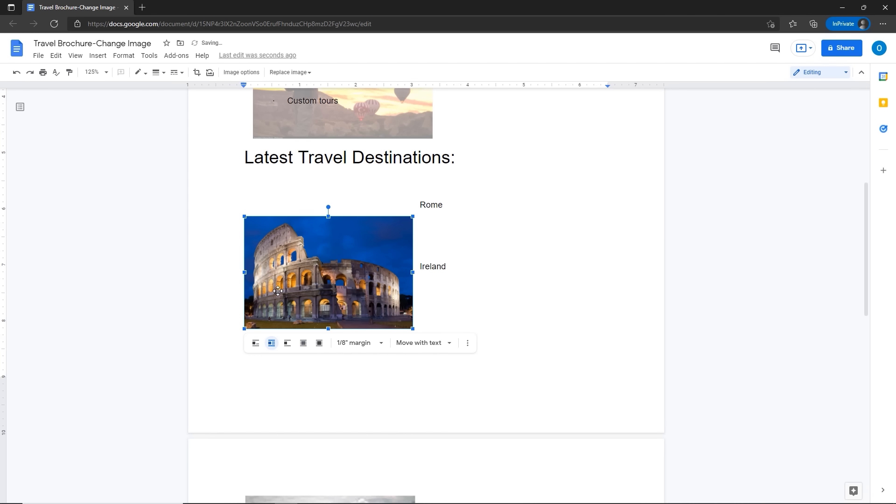
pyautogui.moveTo(278, 291); pyautogui.dragTo(286, 252)
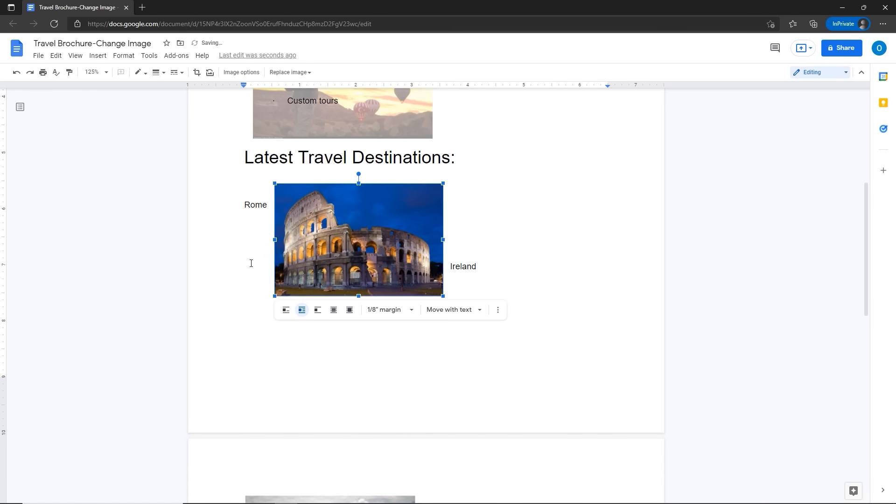
pyautogui.click(447, 267)
pyautogui.press('Return')
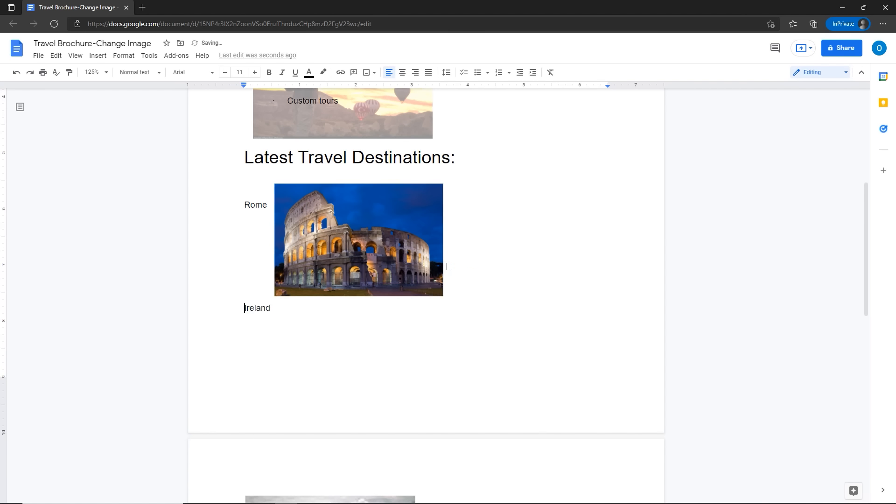
pyautogui.press('Return')
pyautogui.moveTo(346, 256); pyautogui.dragTo(314, 287)
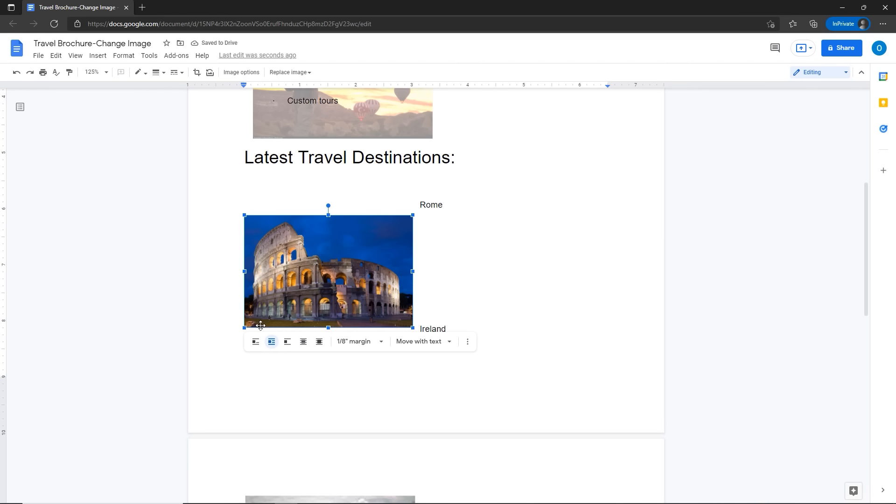
pyautogui.click(256, 342)
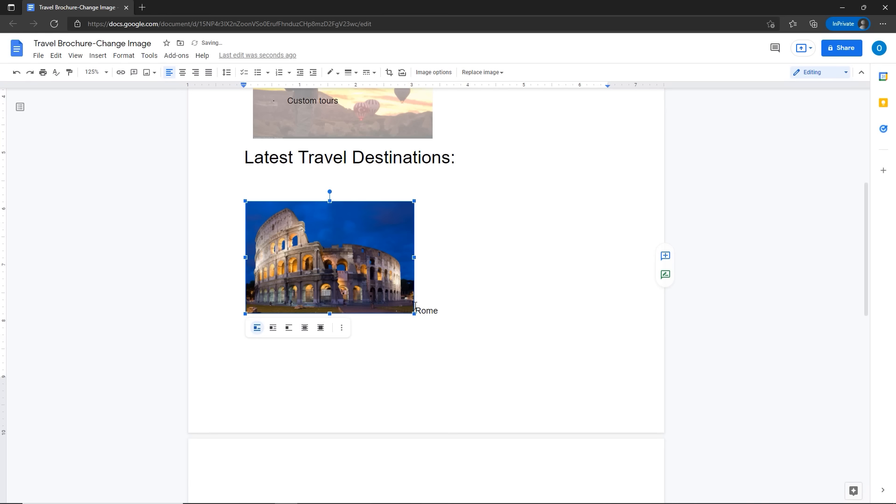
pyautogui.moveTo(340, 314); pyautogui.dragTo(340, 362)
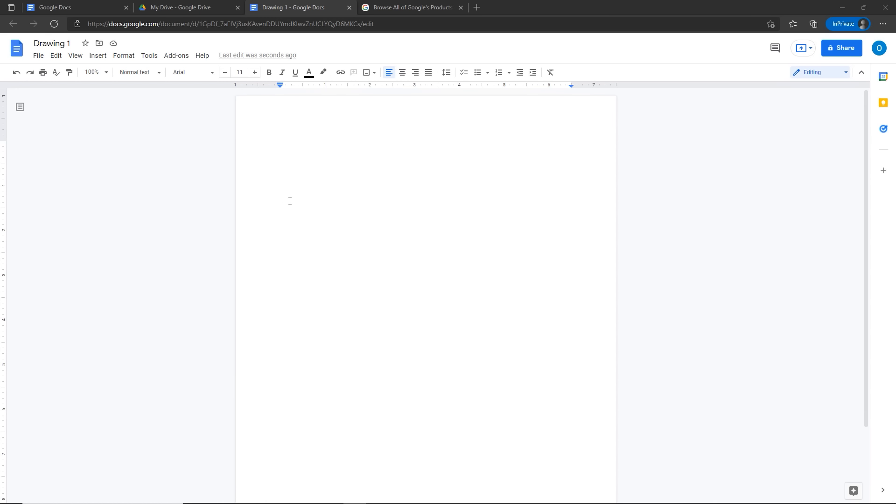
# Step: Insert a new drawing with a 'Look at this' text box into the document
pyautogui.click(98, 55)
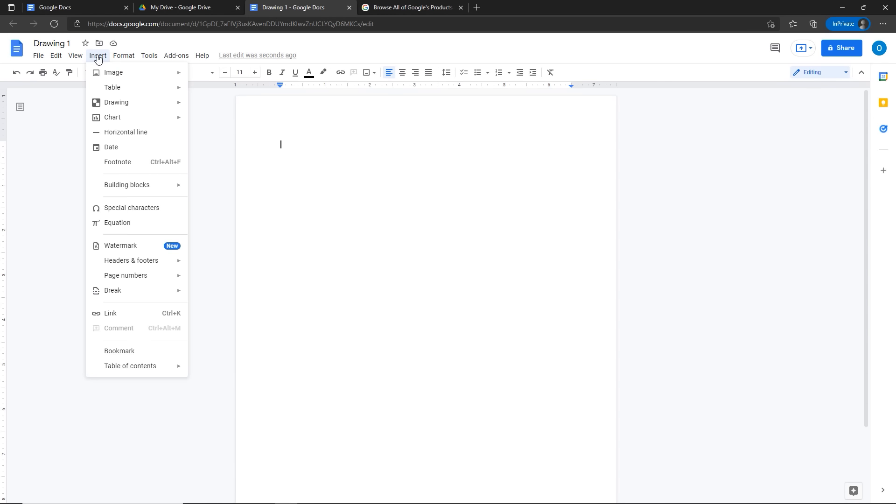
pyautogui.moveTo(118, 108)
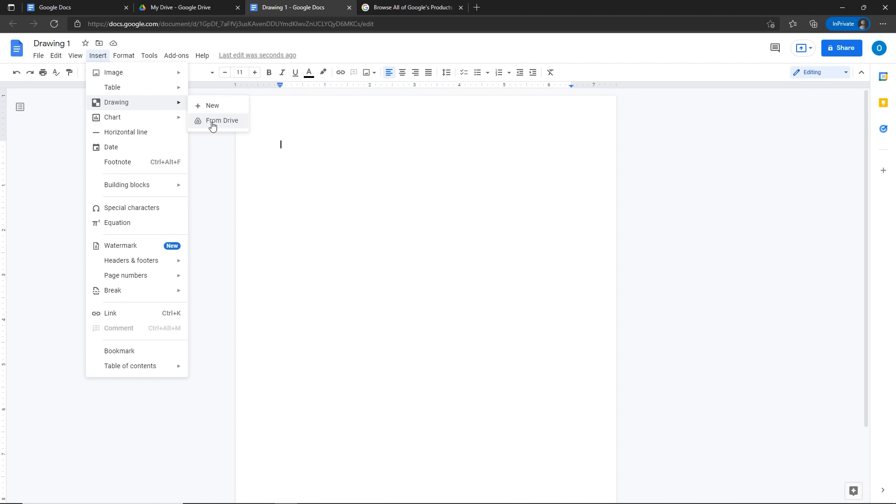
pyautogui.click(209, 107)
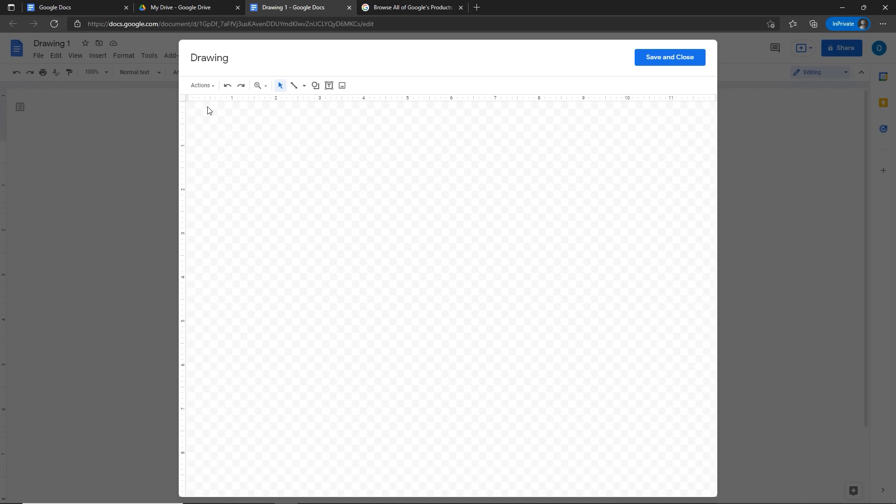
pyautogui.click(329, 86)
pyautogui.moveTo(311, 125); pyautogui.dragTo(445, 164)
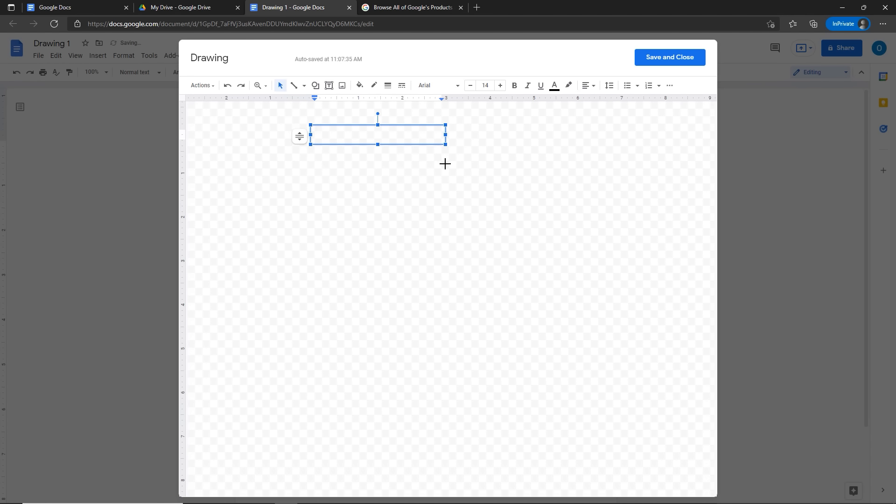
pyautogui.write('Look at this')
pyautogui.click(643, 64)
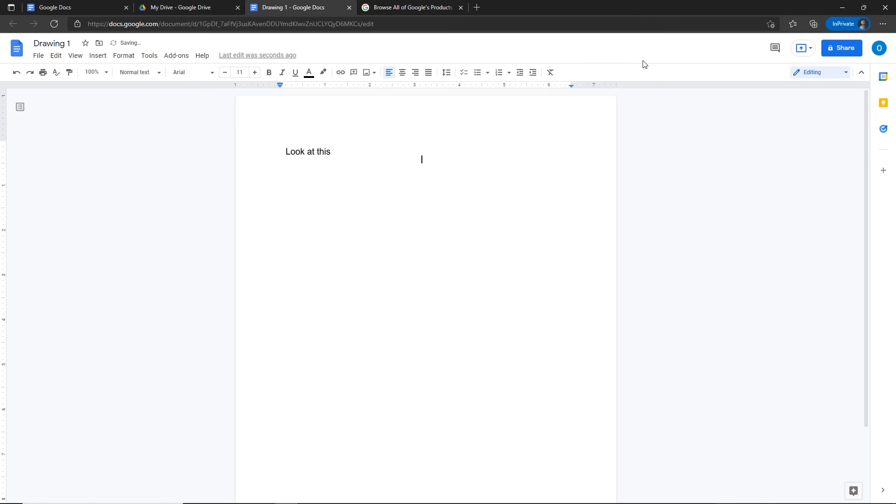
pyautogui.click(307, 159)
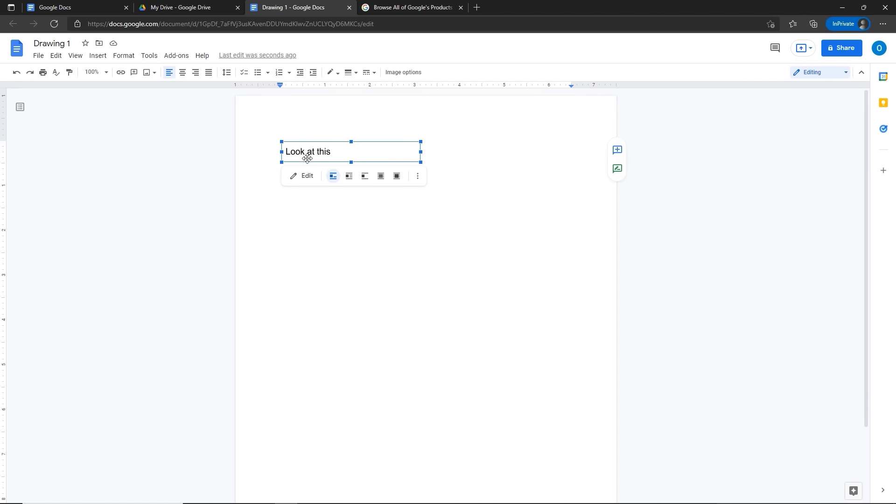
# Step: Reopen the drawing and give the 'Look at this' box a 4px border and yellow fill
pyautogui.click(306, 182)
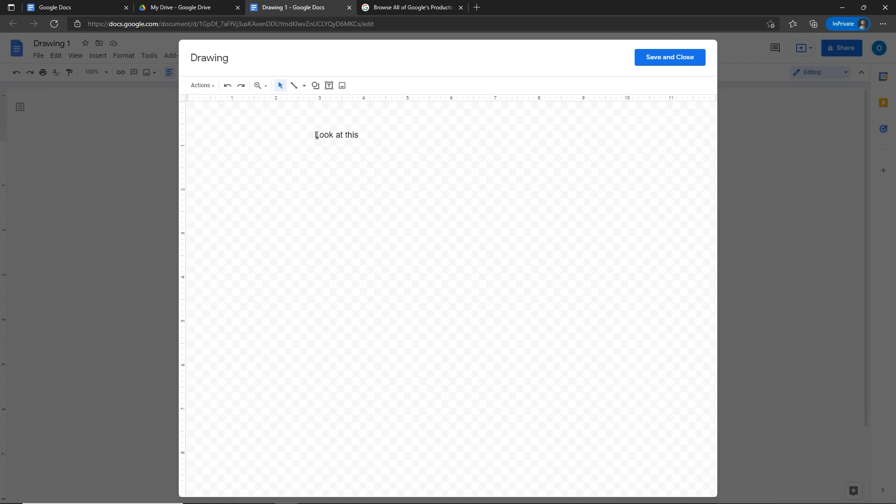
pyautogui.click(317, 136)
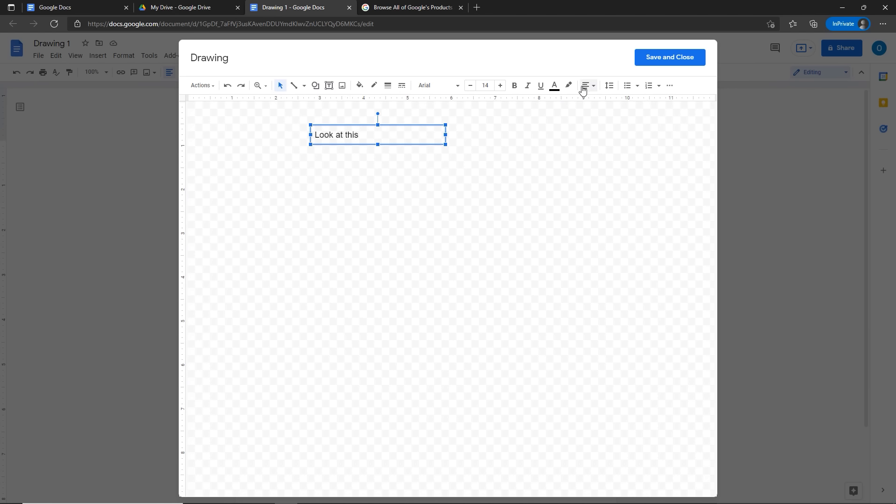
pyautogui.click(387, 89)
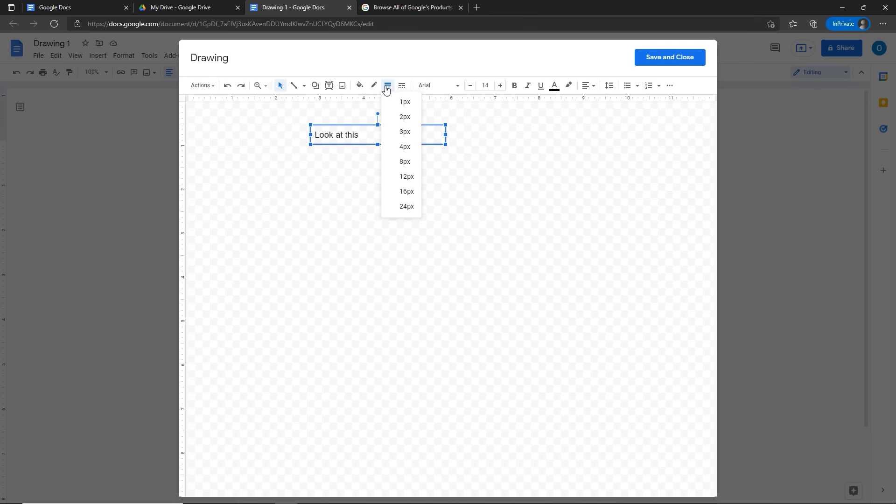
pyautogui.click(399, 147)
pyautogui.click(359, 86)
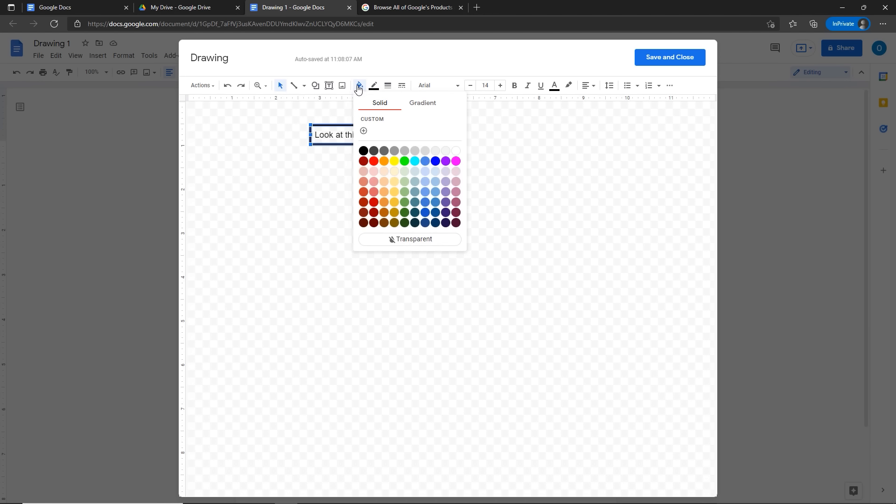
pyautogui.click(396, 194)
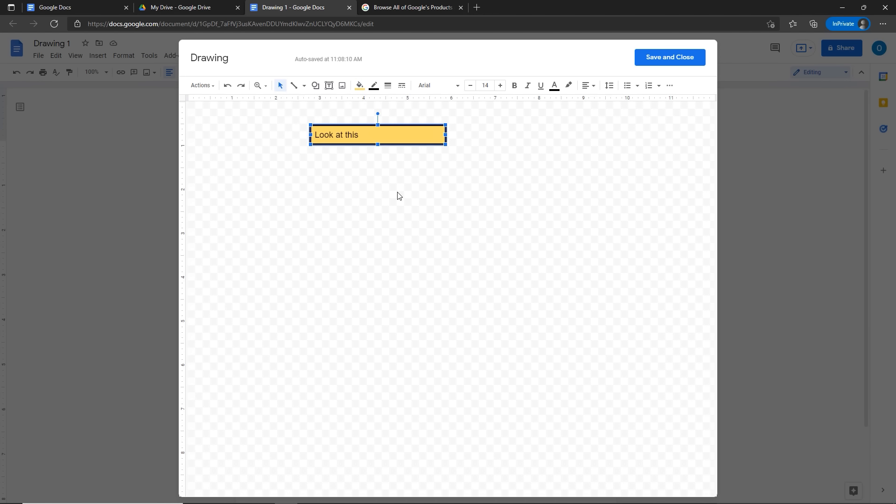
# Step: Center the 'Look at this' text and make the box border dashed
pyautogui.click(364, 136)
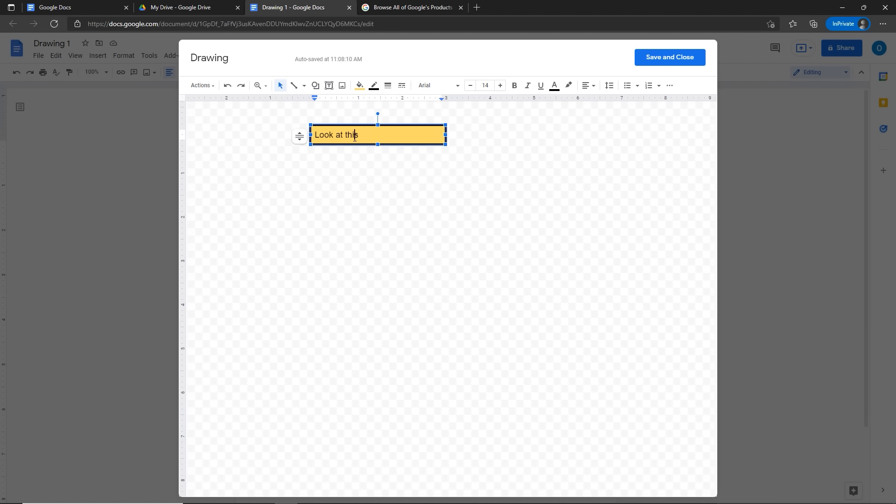
pyautogui.click(587, 85)
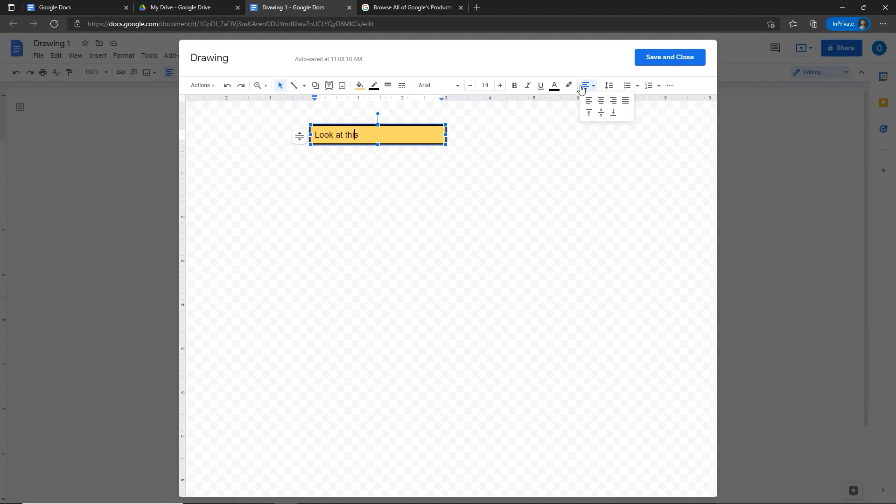
pyautogui.click(596, 102)
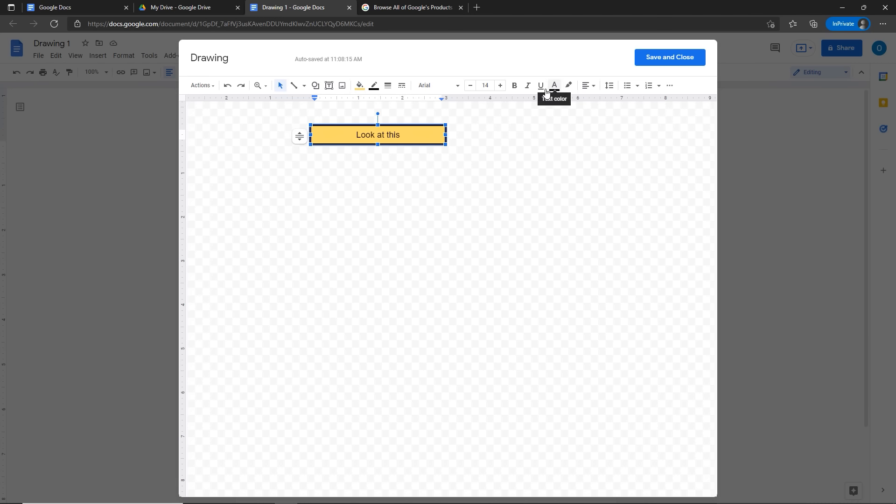
pyautogui.click(402, 86)
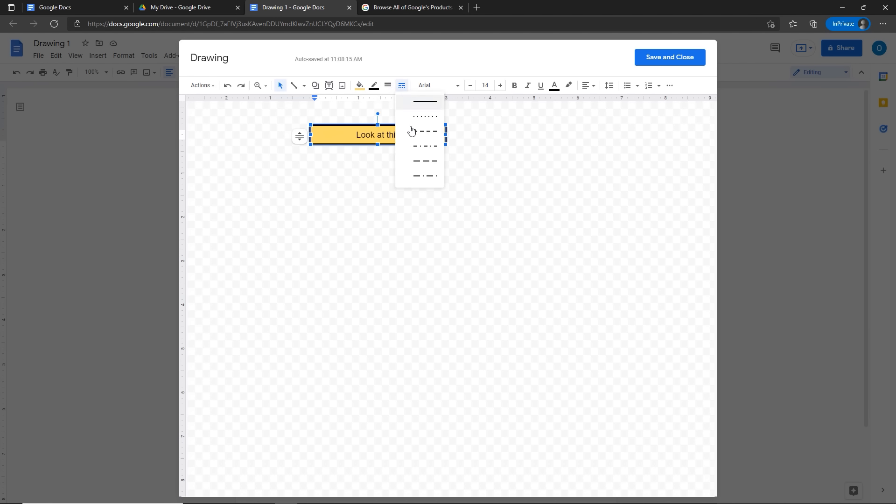
pyautogui.click(413, 136)
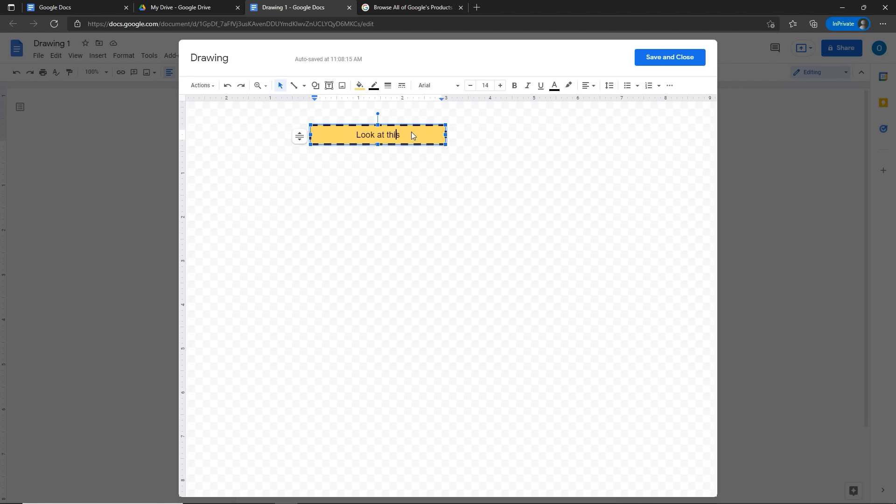
pyautogui.click(391, 182)
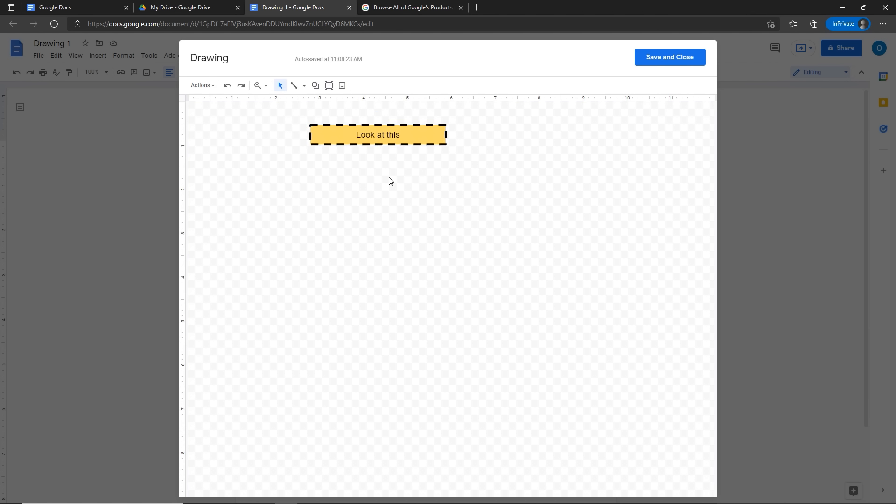
# Step: Add a 4px red arrow pointing at the box's left edge, remove a stray arrow, and save
pyautogui.click(304, 86)
pyautogui.click(306, 118)
pyautogui.moveTo(264, 131); pyautogui.dragTo(305, 138)
pyautogui.click(374, 85)
pyautogui.click(378, 147)
pyautogui.click(358, 87)
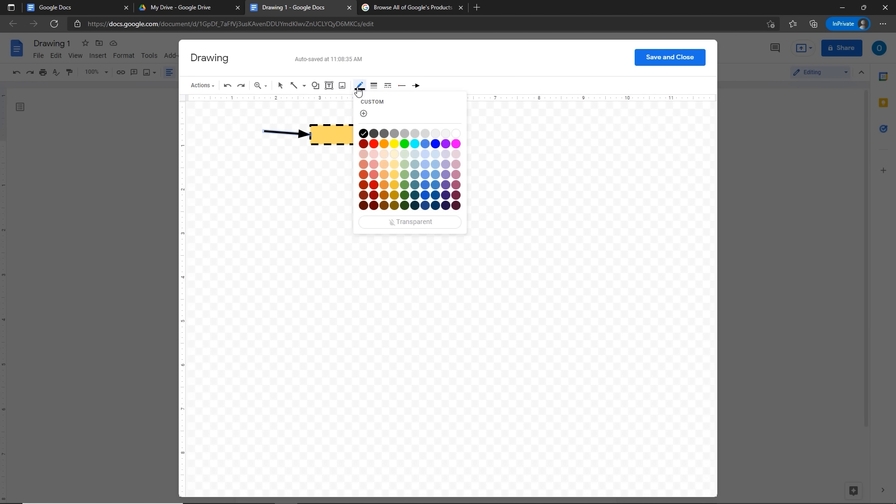
pyautogui.click(374, 144)
pyautogui.moveTo(365, 163); pyautogui.dragTo(408, 208)
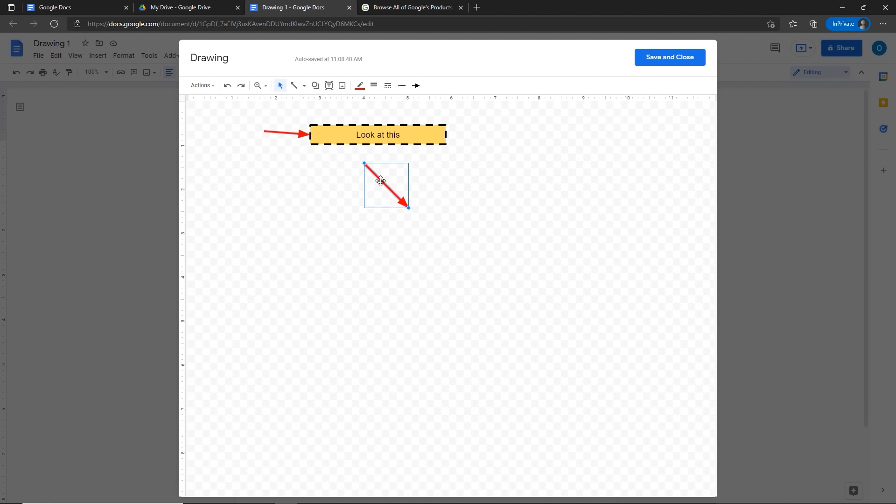
pyautogui.press('Delete')
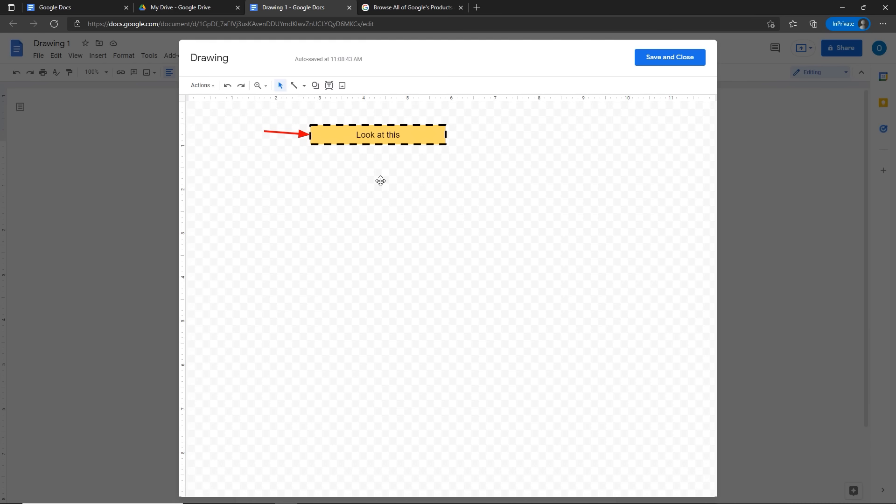
pyautogui.click(662, 62)
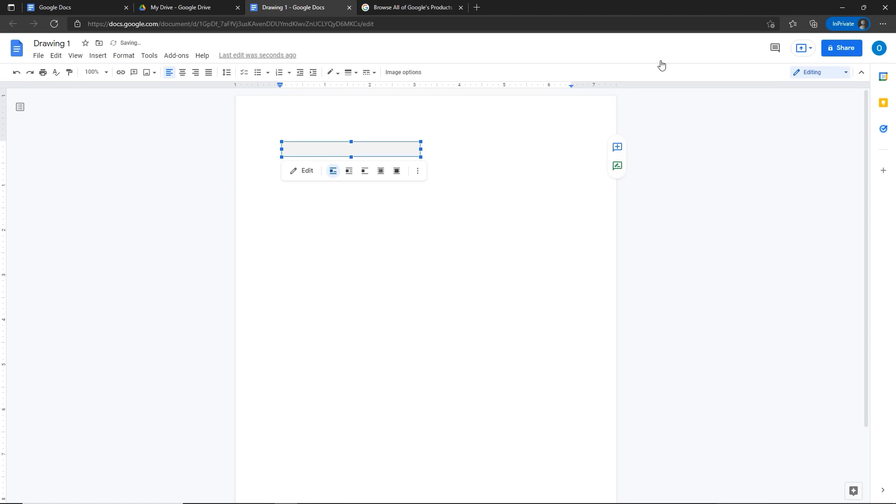
# Step: Reselect the 'Look at this' drawing and drag its corner handle to enlarge it proportionally
pyautogui.click(452, 234)
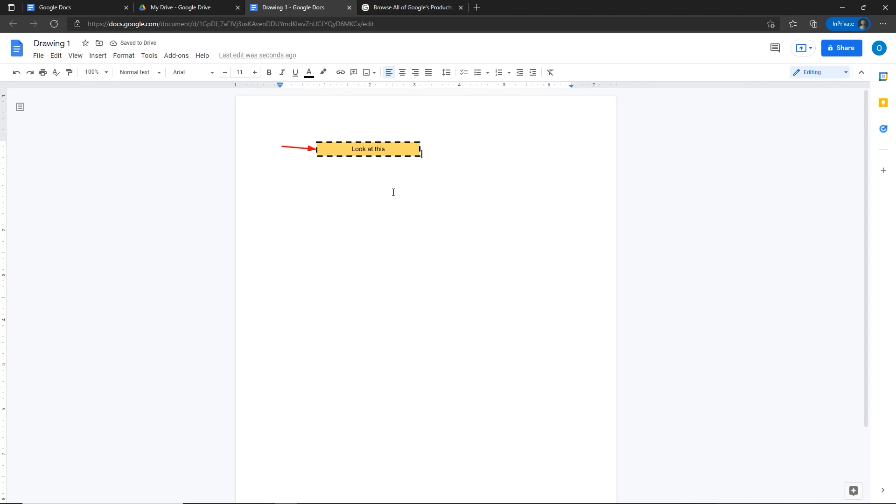
pyautogui.click(357, 152)
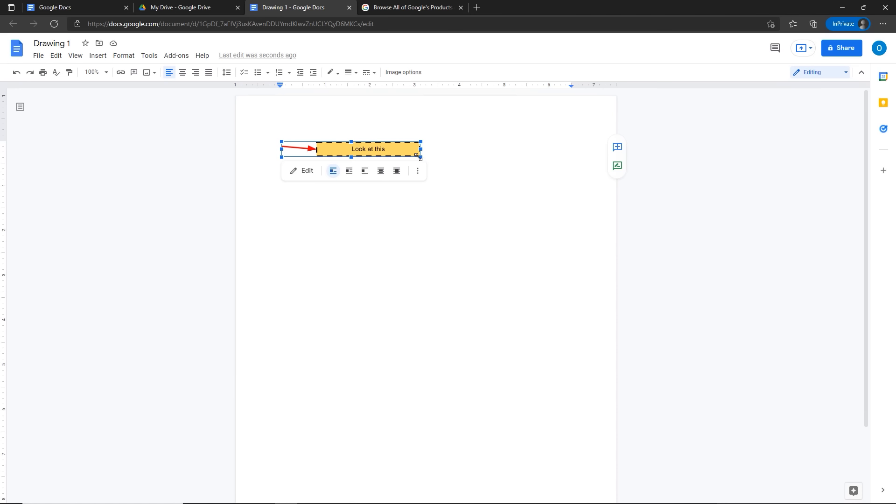
pyautogui.moveTo(421, 156); pyautogui.dragTo(431, 172)
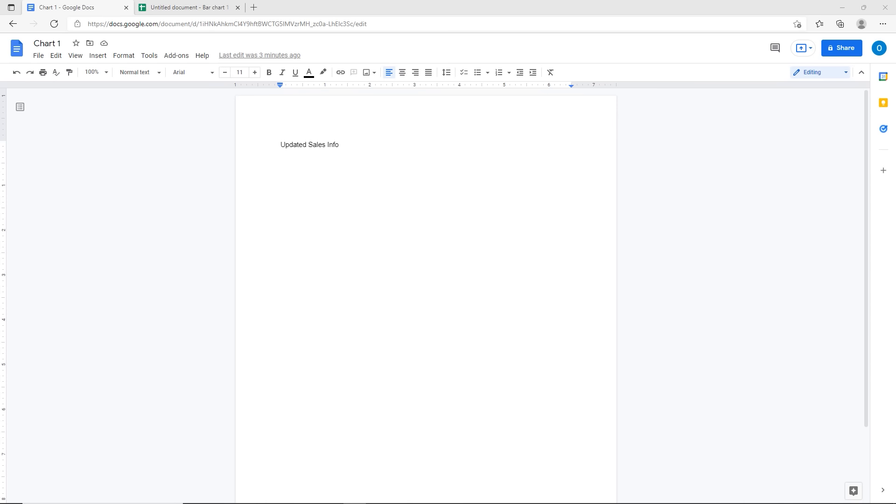
# Step: Put the cursor on the empty line below 'Updated Sales Info' and bring up the Insert > Chart options
pyautogui.click(281, 175)
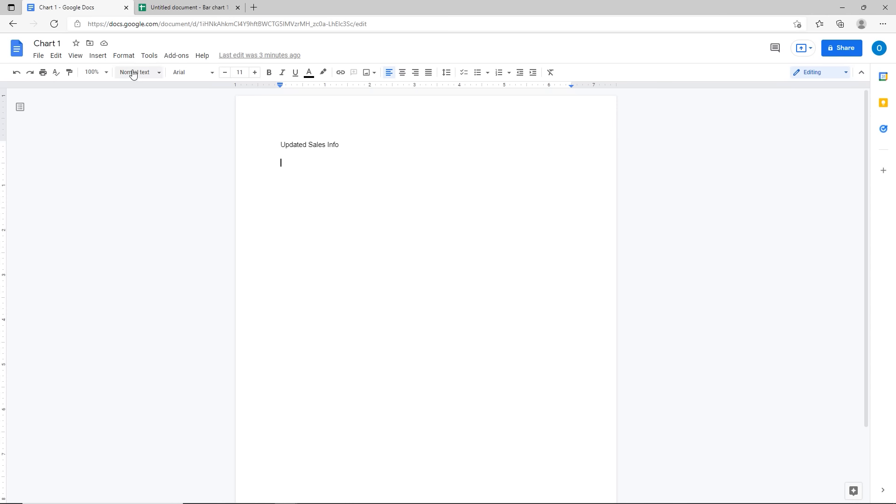
pyautogui.click(96, 57)
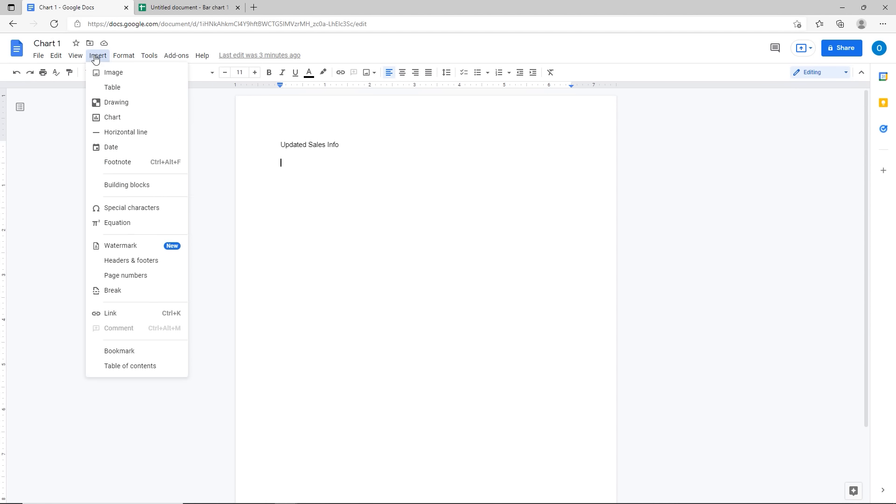
pyautogui.moveTo(104, 122)
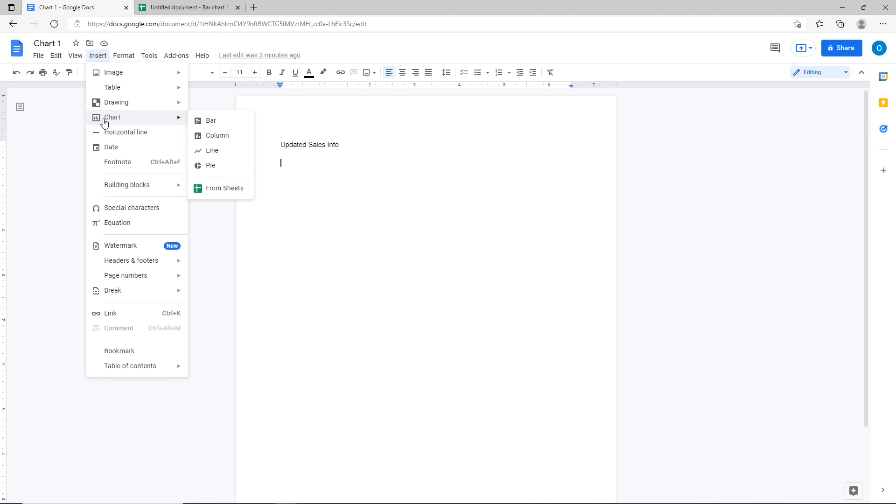
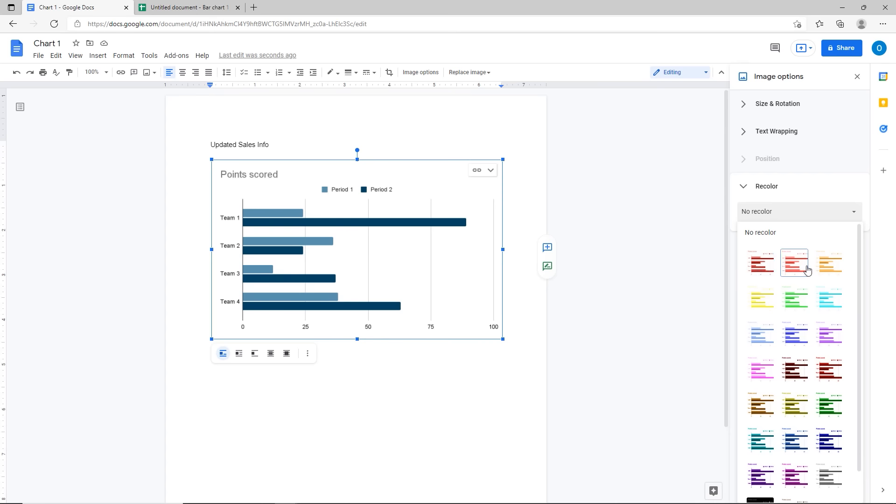
# Step: Recolour the Points scored chart with Light 2, make it slightly more transparent, and close image options
pyautogui.click(796, 264)
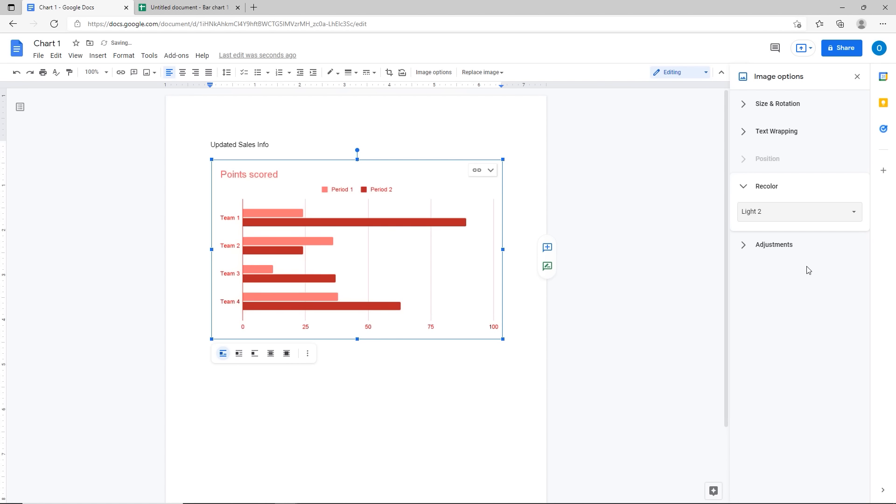
pyautogui.click(779, 251)
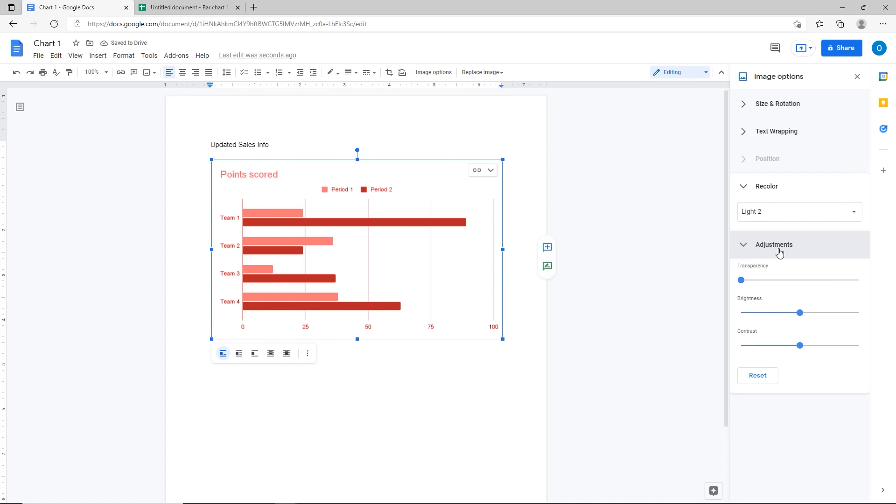
pyautogui.click(766, 281)
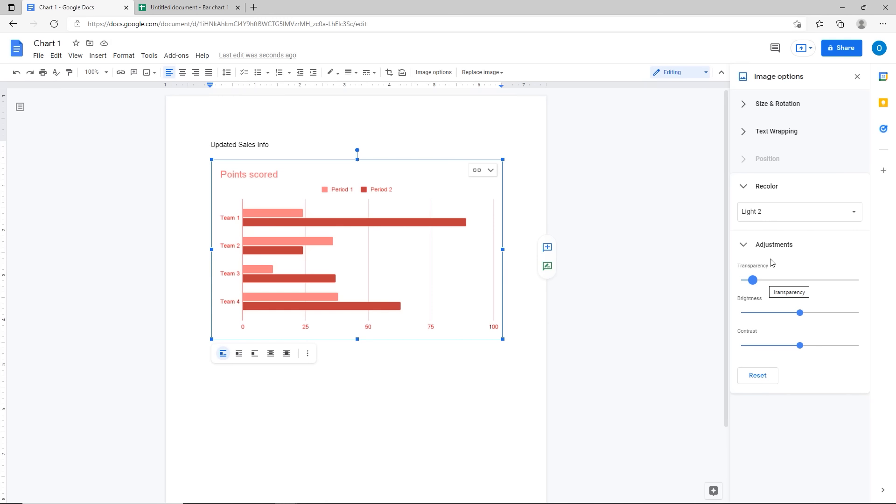
pyautogui.click(857, 77)
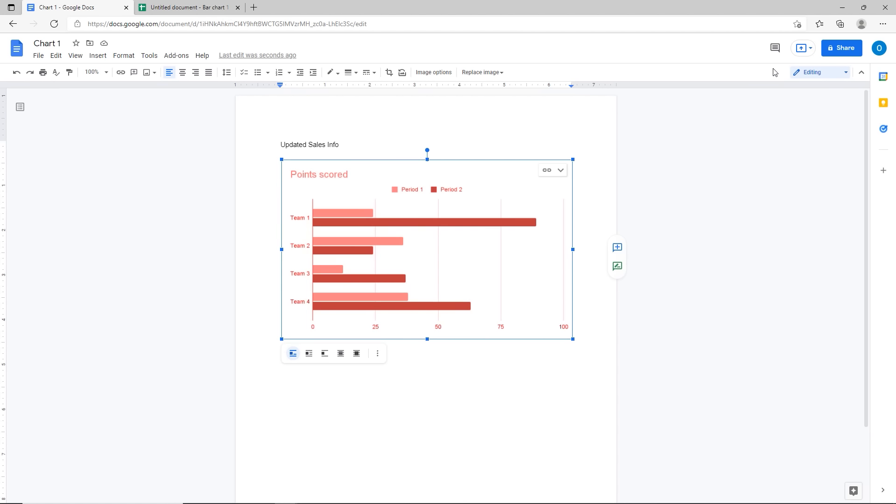
# Step: Keep Editing mode and open the bar chart's Linked chart options menu
pyautogui.click(799, 76)
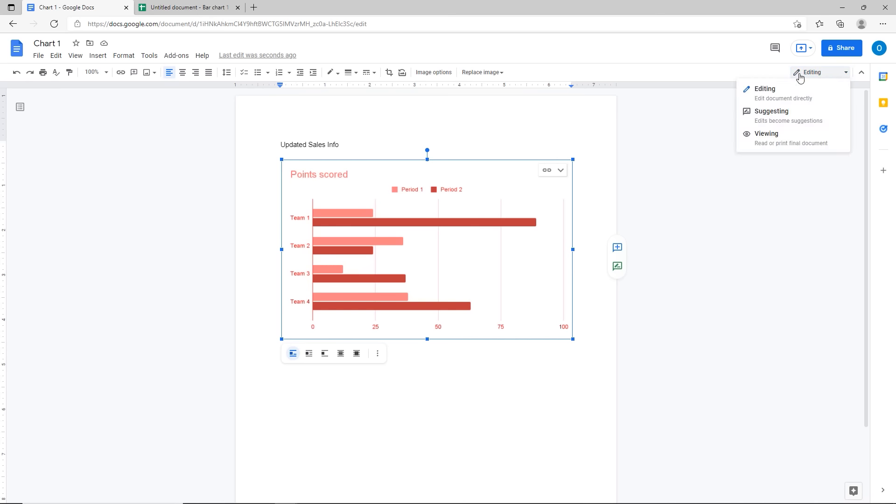
pyautogui.click(799, 76)
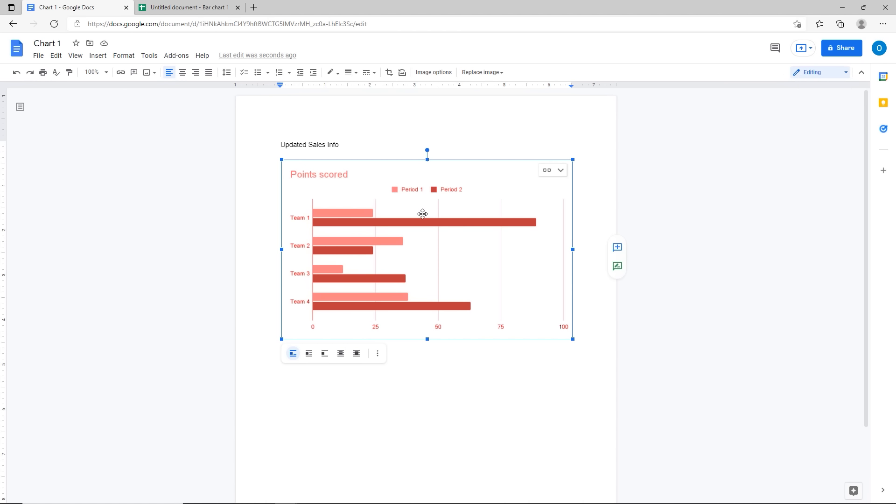
pyautogui.click(560, 171)
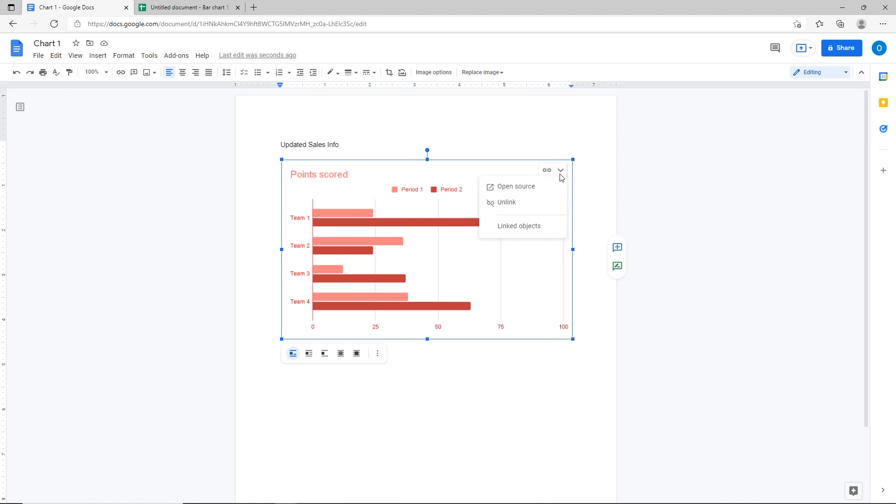
# Step: Open the bar chart's source spreadsheet and scroll up to the Team 1–4 Period 1 and 2 data
pyautogui.click(516, 187)
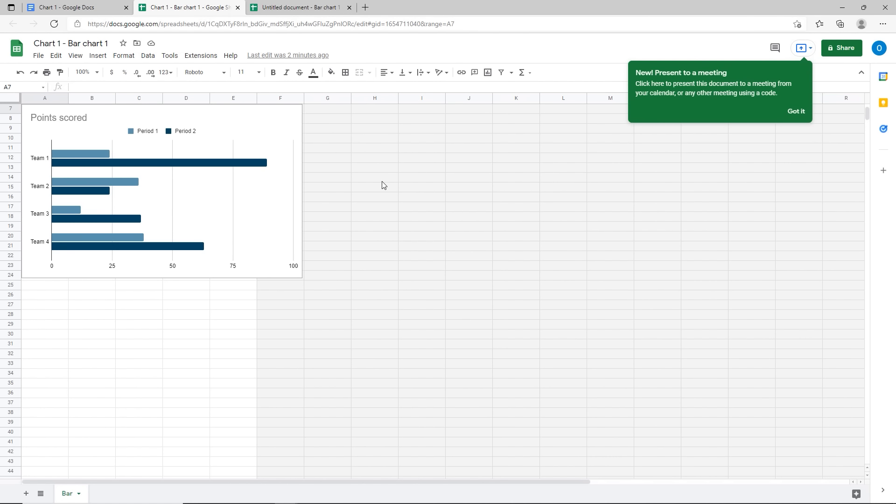
pyautogui.scroll(2, 382, 185)
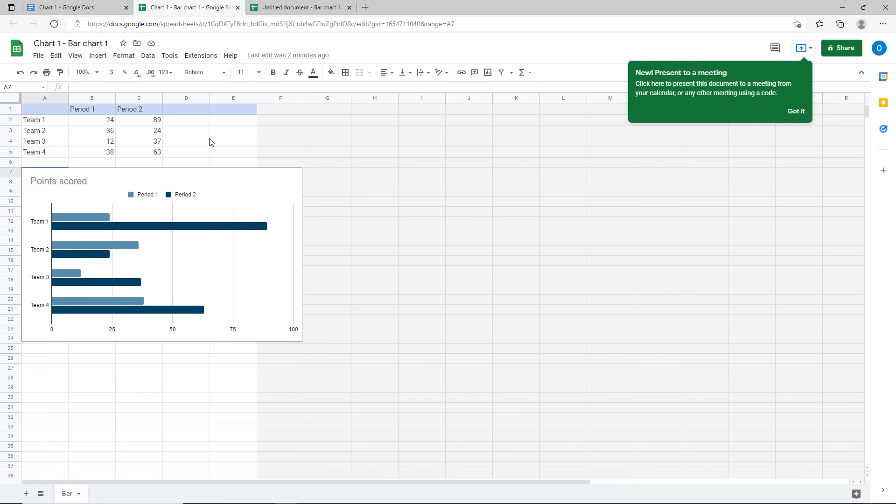
pyautogui.press('ctrl')
pyautogui.press('ctrl')
# Step: In the Chart 1-Updated doc, select the Qtr 1 and Qtr 2 pie chart and open its source
pyautogui.click(95, 8)
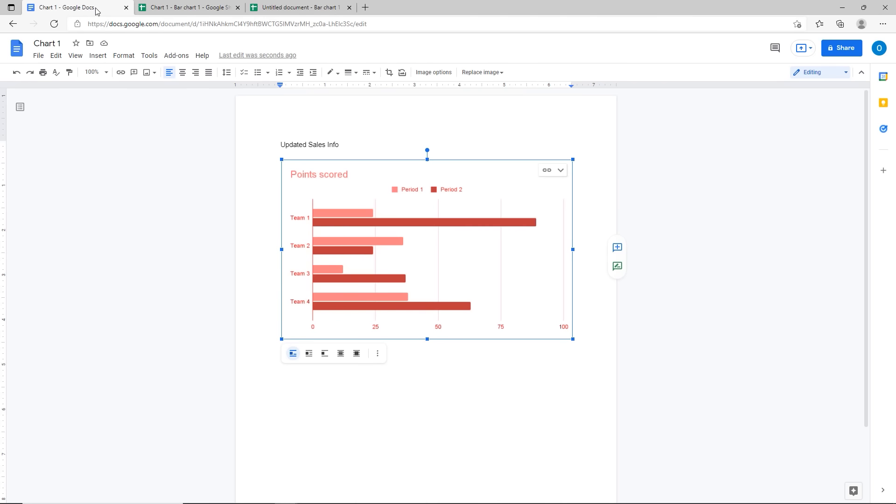
pyautogui.click(186, 9)
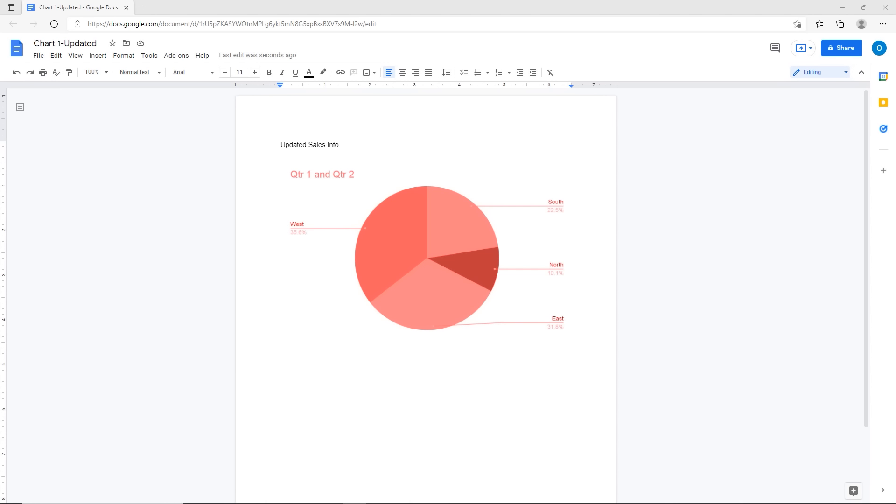
pyautogui.click(367, 262)
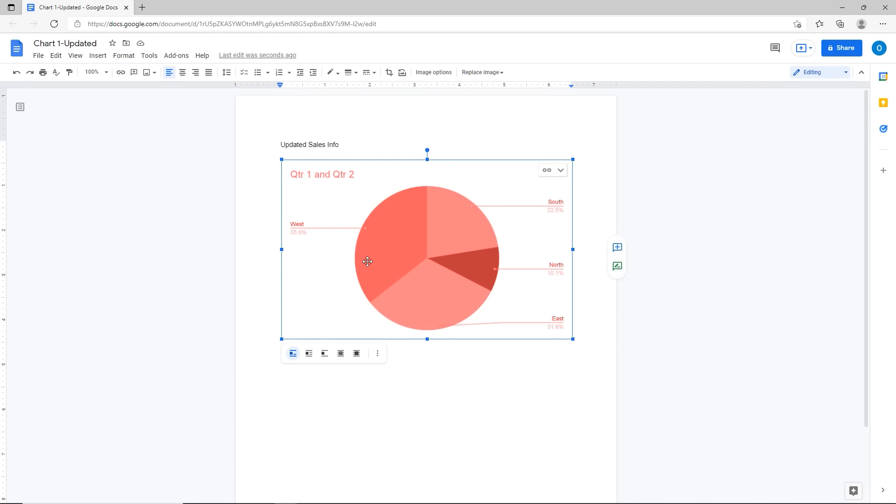
pyautogui.click(562, 170)
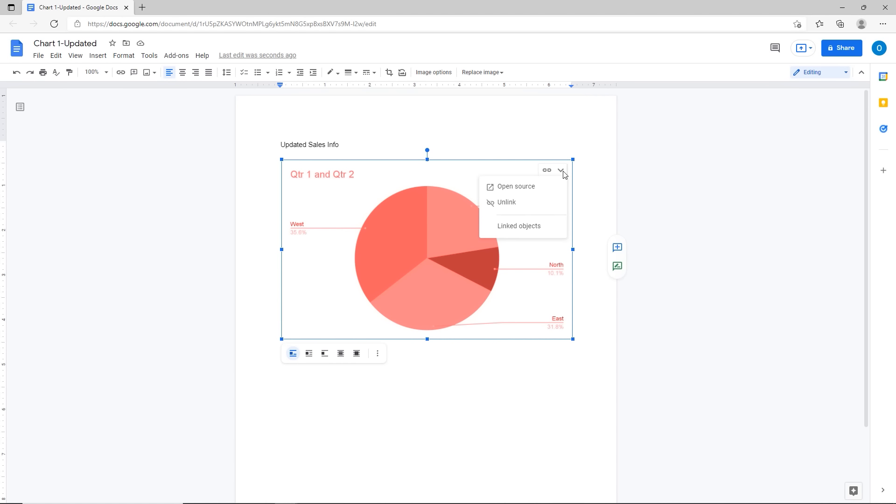
pyautogui.click(521, 196)
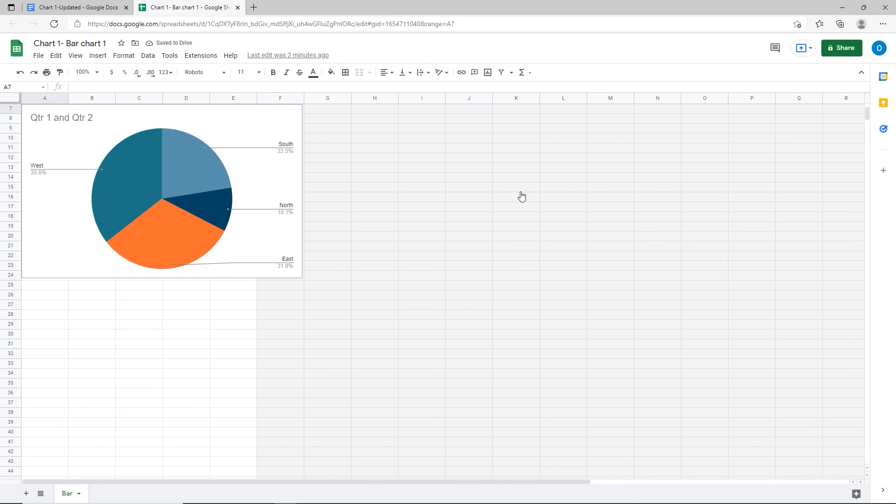
# Step: Change the Qtr 1 values to South 252, East 456 and West 780
pyautogui.scroll(2, 520, 191)
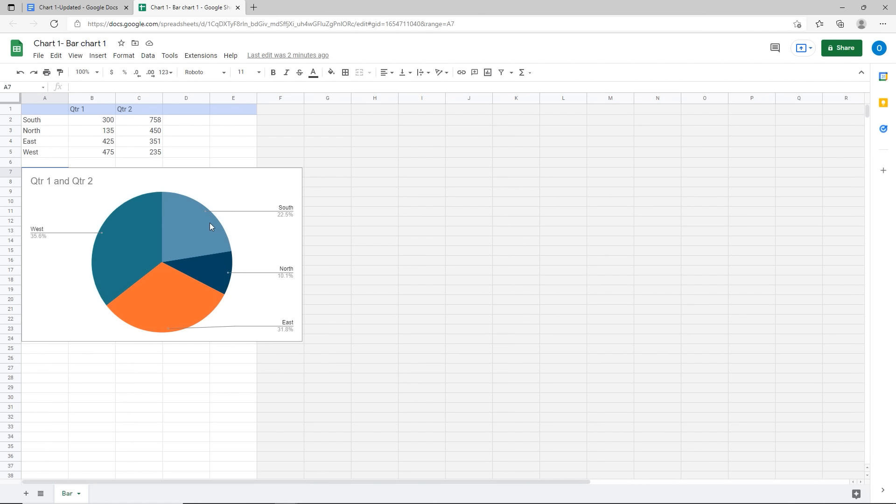
pyautogui.click(78, 125)
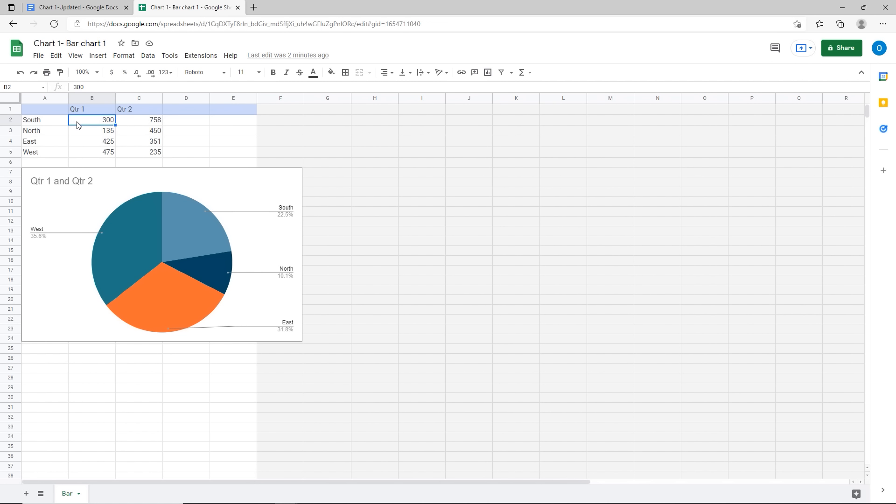
pyautogui.write('252')
pyautogui.click(97, 143)
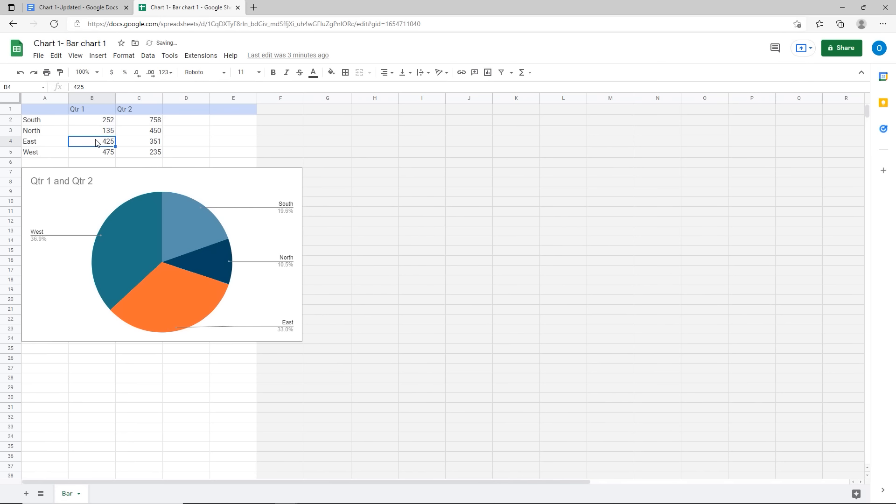
pyautogui.write('456')
pyautogui.press('Return')
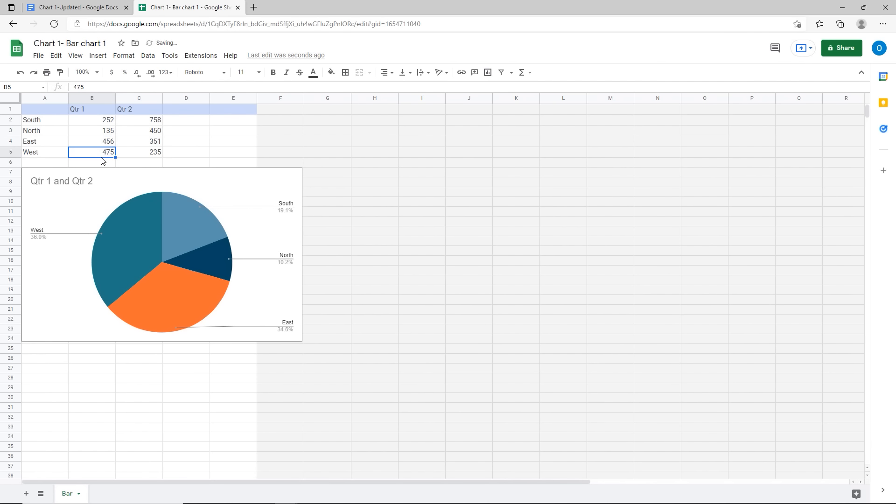
pyautogui.write('780')
pyautogui.moveTo(137, 152); pyautogui.dragTo(139, 145)
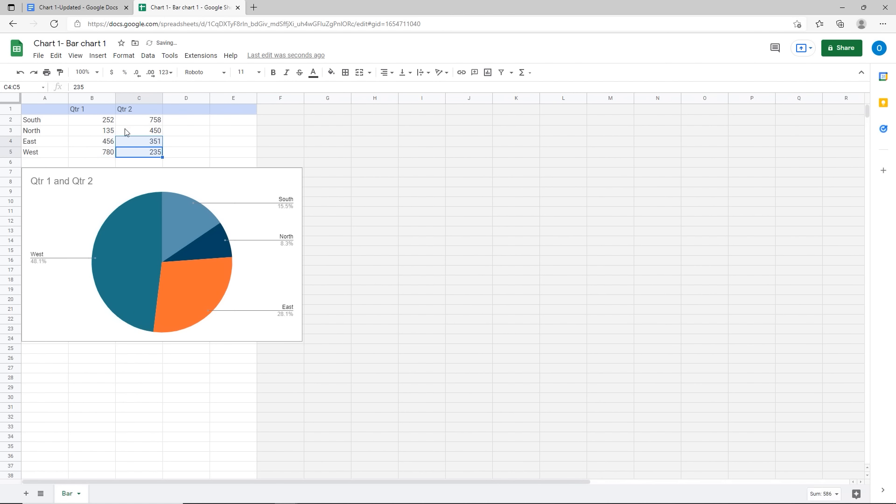
# Step: Set West's Qtr 2 value in C5 to 350 and select the pie chart
pyautogui.click(153, 156)
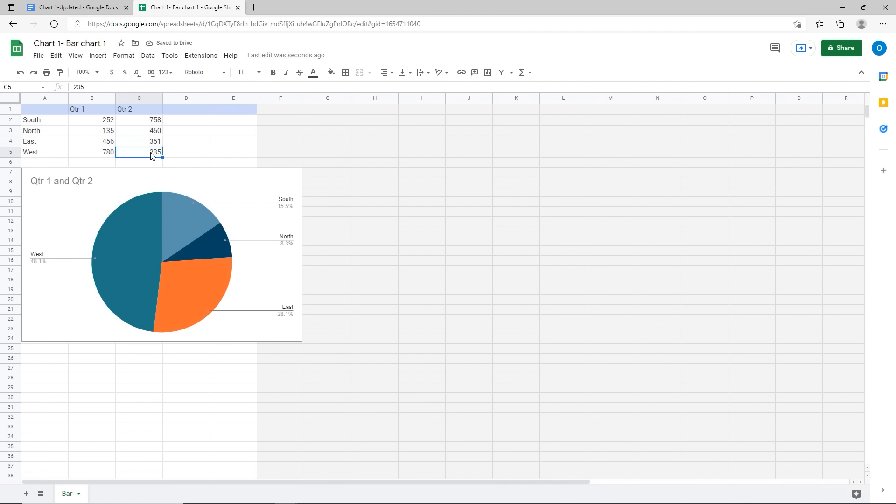
pyautogui.write('35')
pyautogui.press('Return')
pyautogui.click(150, 135)
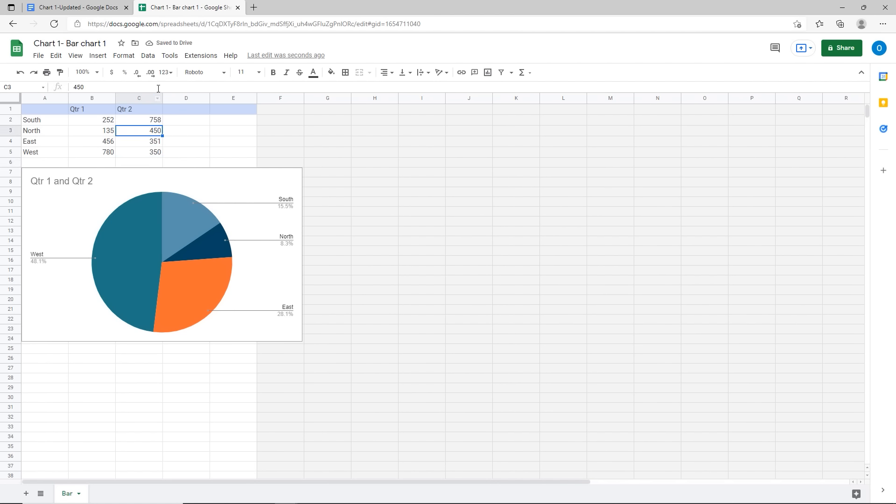
pyautogui.click(211, 187)
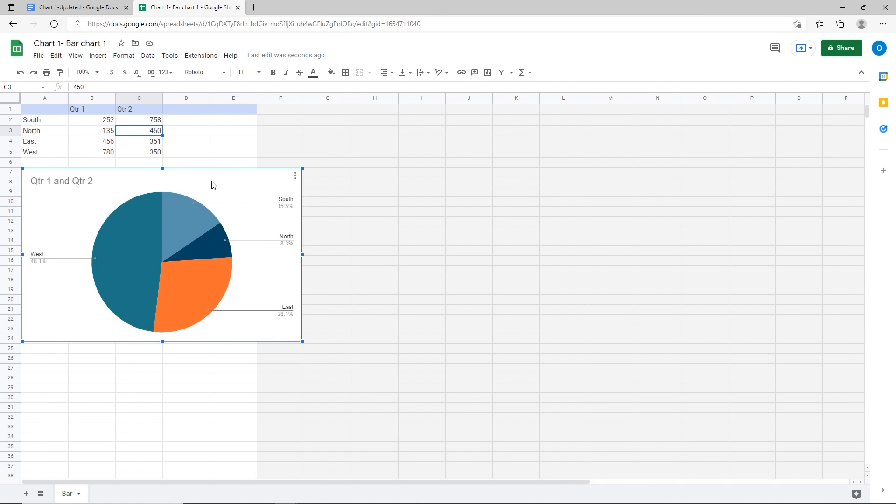
# Step: Change the Qtr 1 and Qtr 2 pie chart to a column chart in the chart editor
pyautogui.click(295, 176)
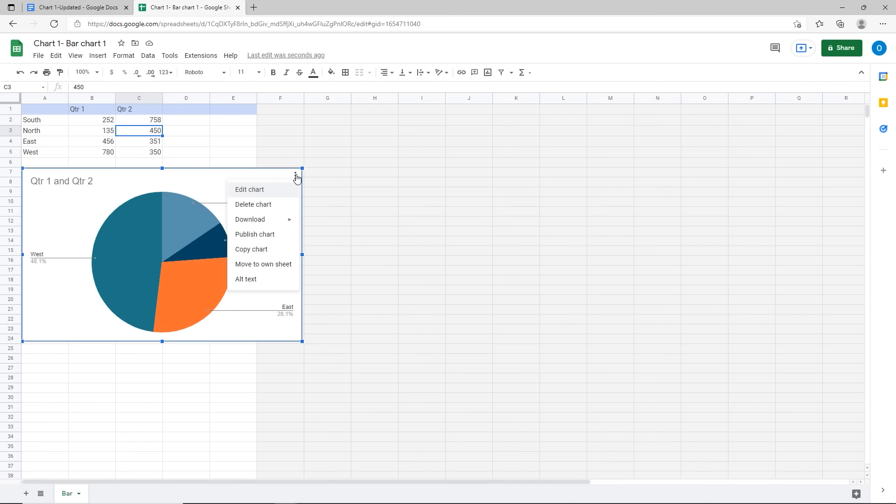
pyautogui.click(258, 191)
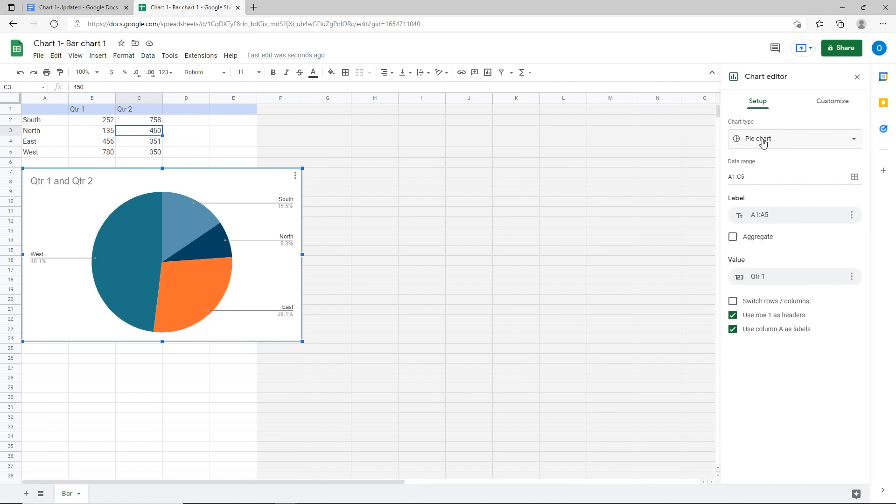
pyautogui.click(189, 260)
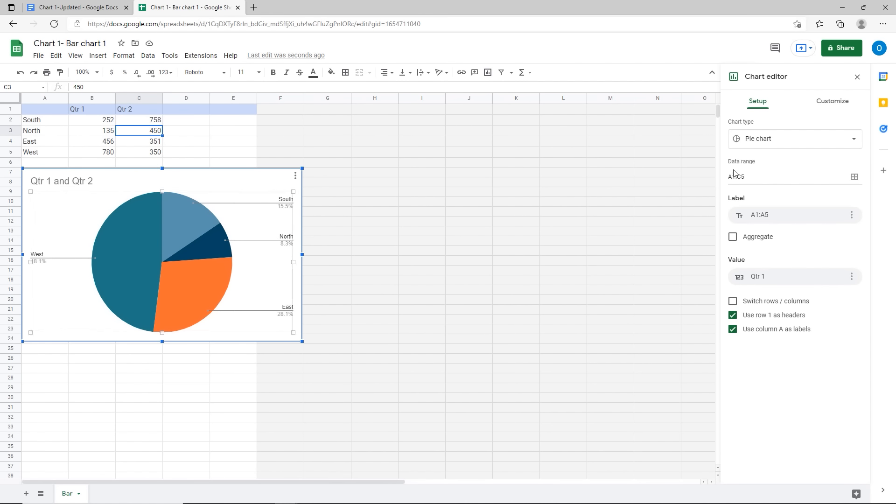
pyautogui.click(791, 146)
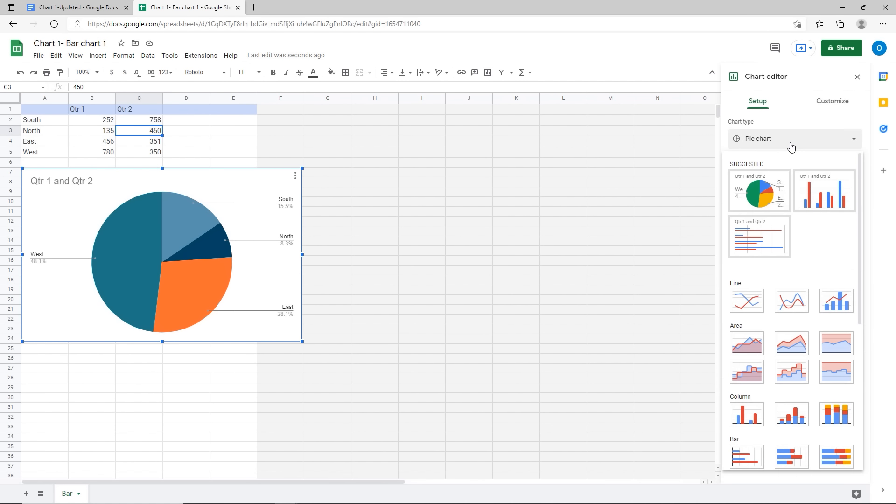
pyautogui.click(813, 188)
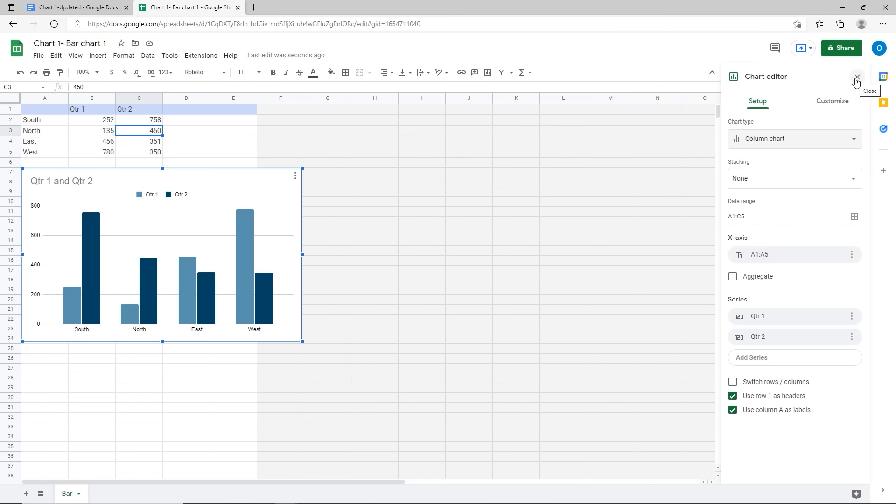
# Step: Back in the document, update the embedded chart so it shows the new column version
pyautogui.click(90, 11)
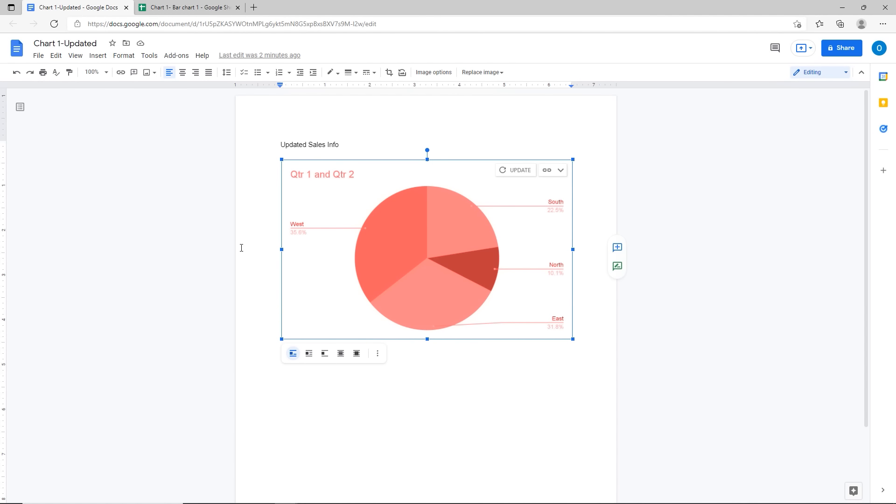
pyautogui.click(513, 173)
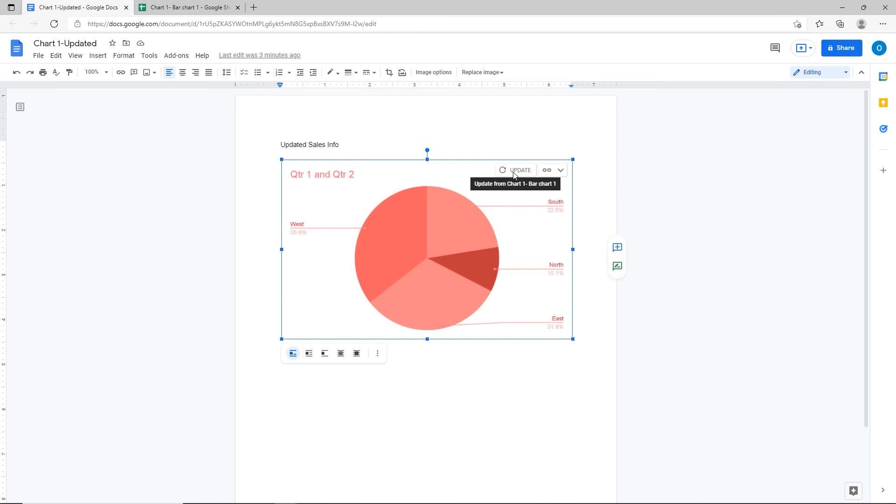
pyautogui.click(514, 173)
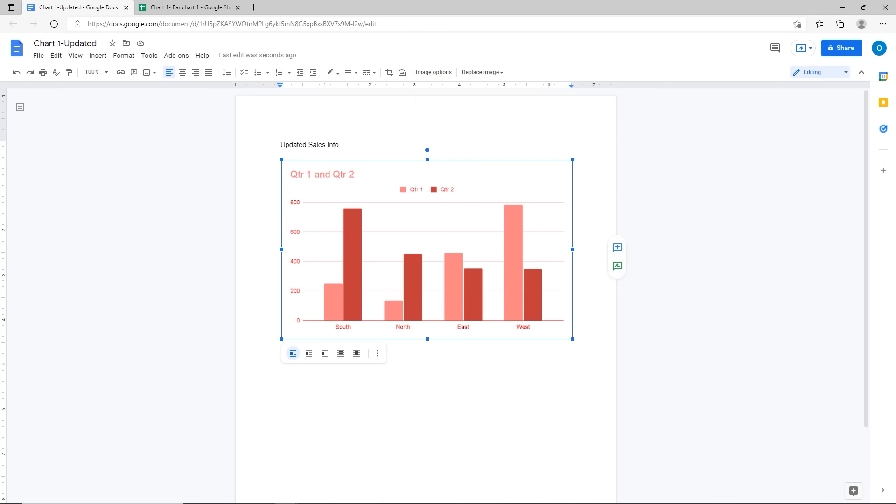
# Step: Recolour the chart with the green Light 5 preset, then deselect it
pyautogui.click(425, 73)
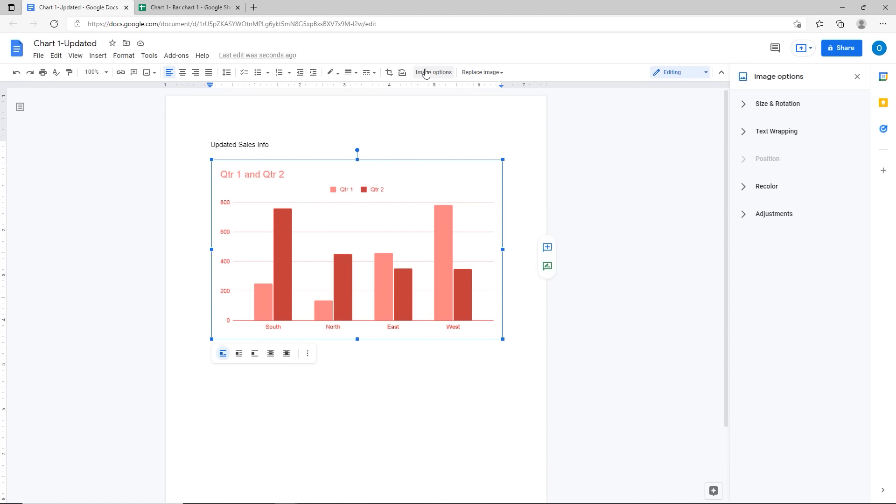
pyautogui.click(749, 186)
pyautogui.click(760, 212)
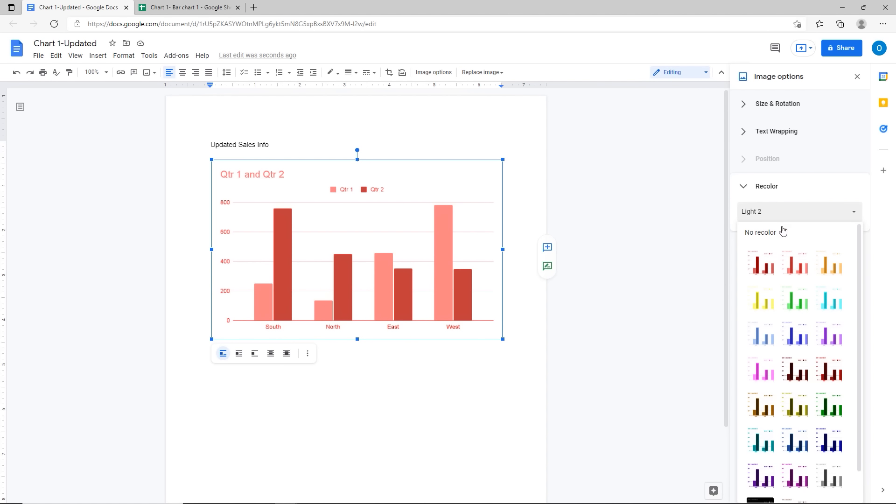
pyautogui.click(802, 304)
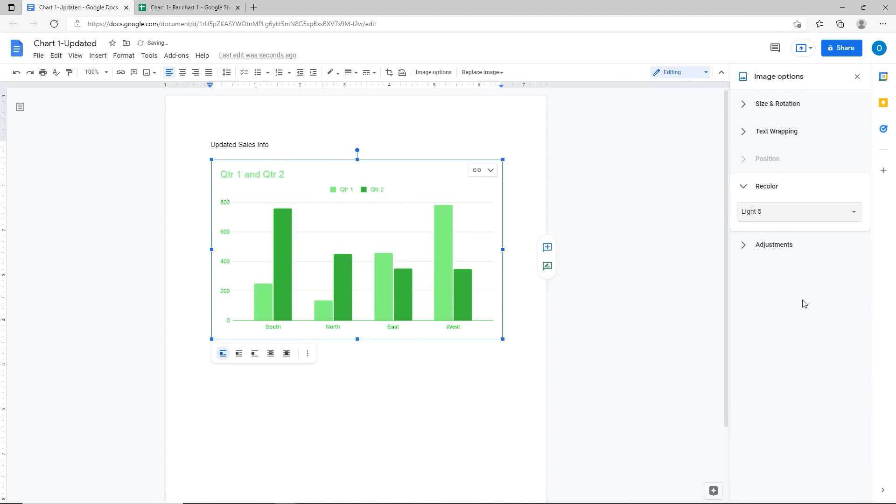
pyautogui.click(438, 133)
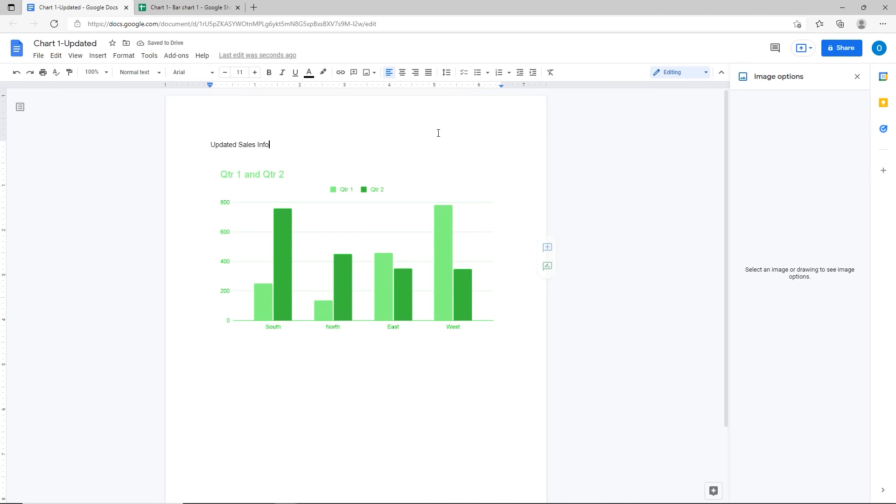
# Step: Change West's Qtr 1 value in B5 to 550, then return to the Chart 1-Updated doc
pyautogui.click(184, 8)
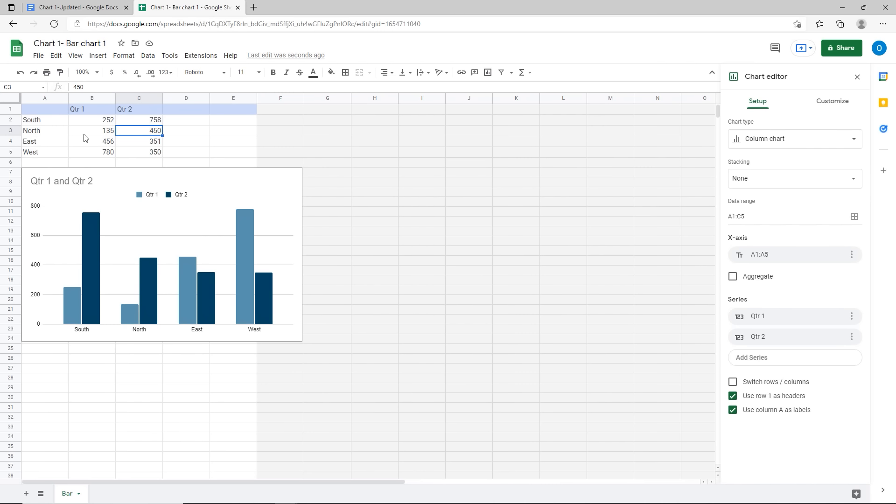
pyautogui.click(96, 156)
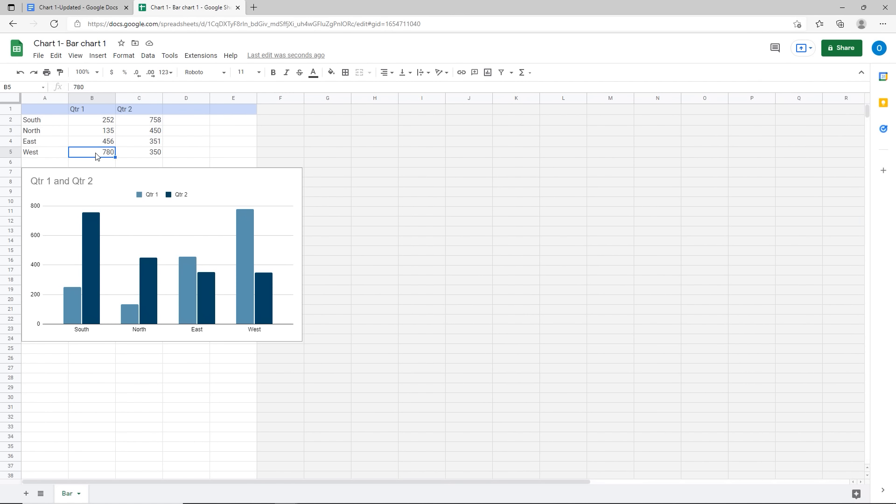
pyautogui.write('550')
pyautogui.press('Return')
pyautogui.write('.')
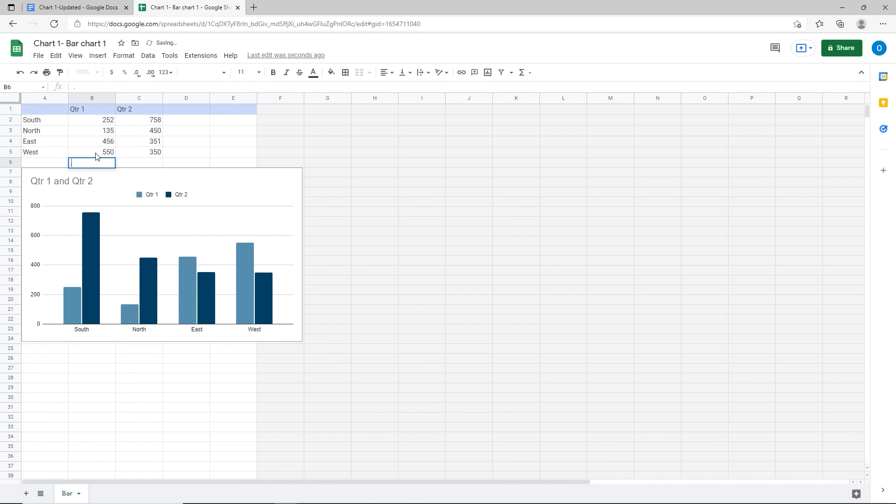
pyautogui.click(90, 143)
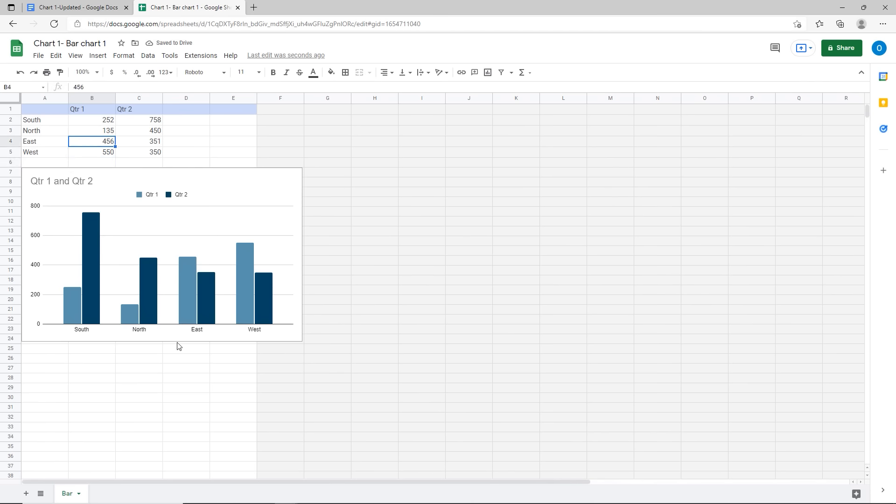
pyautogui.click(91, 4)
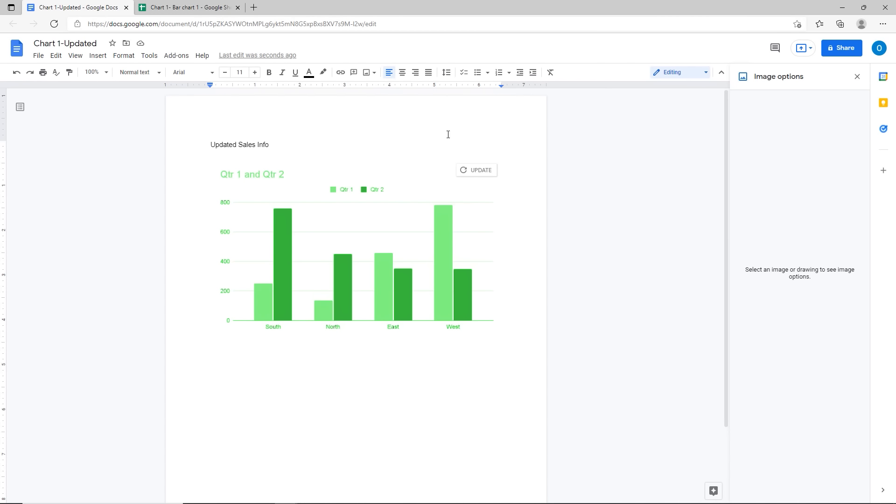
# Step: Update the linked chart to show West's 550 bar, close the Sheets tab, and open its source
pyautogui.click(477, 170)
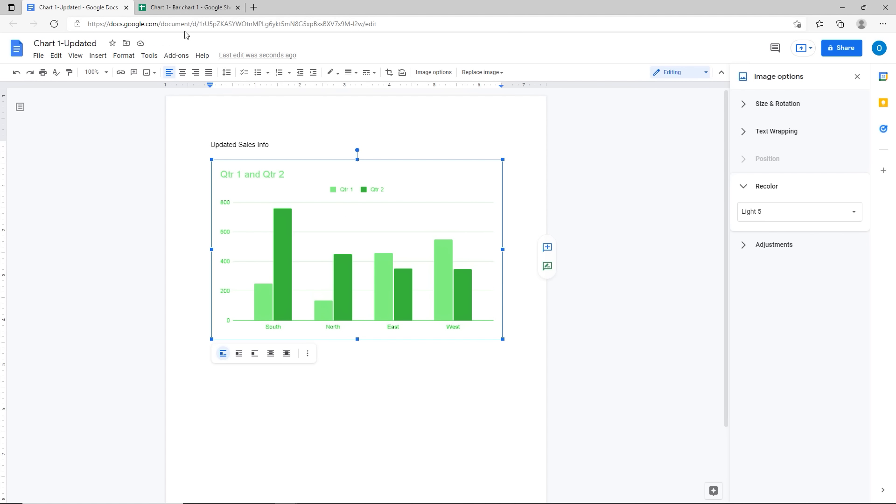
pyautogui.click(238, 8)
pyautogui.click(280, 179)
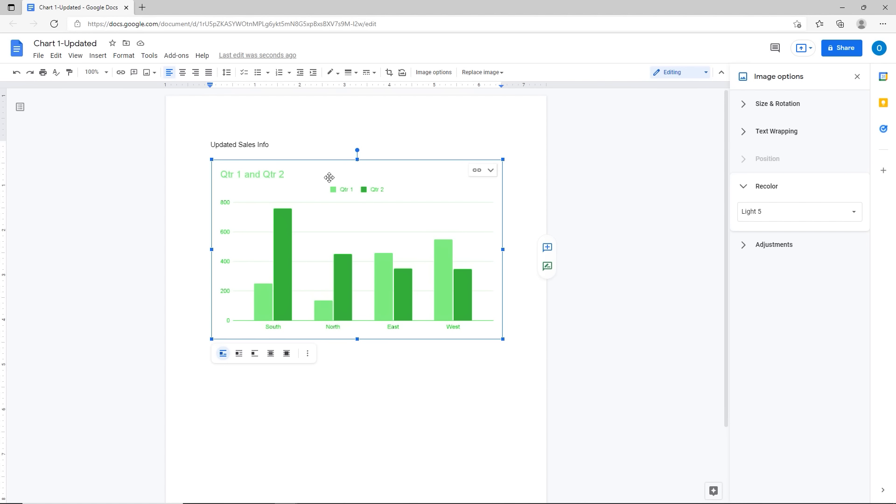
pyautogui.click(483, 170)
pyautogui.click(456, 195)
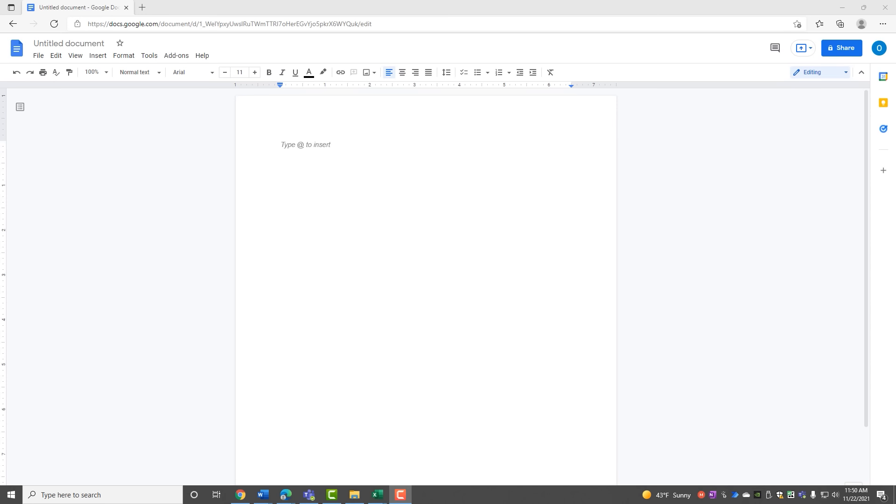
# Step: Import the Supplies, Office, Wages and Utilities chart from the Monthly Sales spreadsheet into the blank document
pyautogui.click(283, 148)
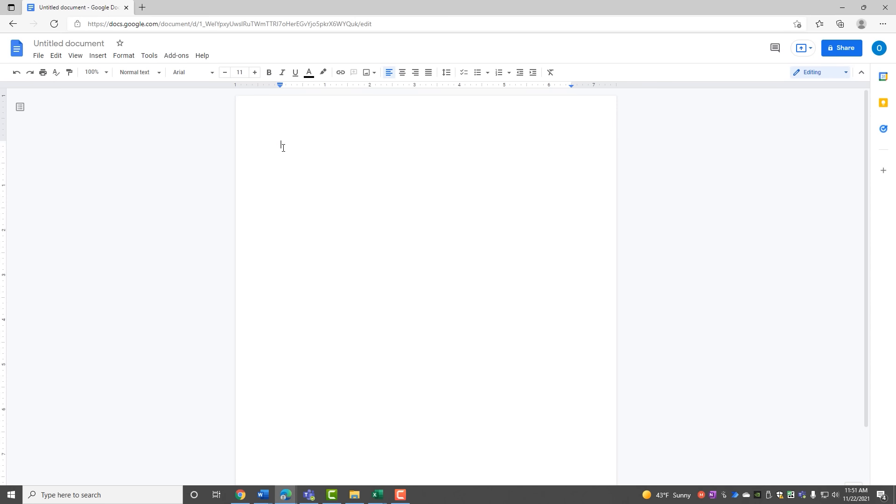
pyautogui.click(101, 56)
pyautogui.moveTo(103, 118)
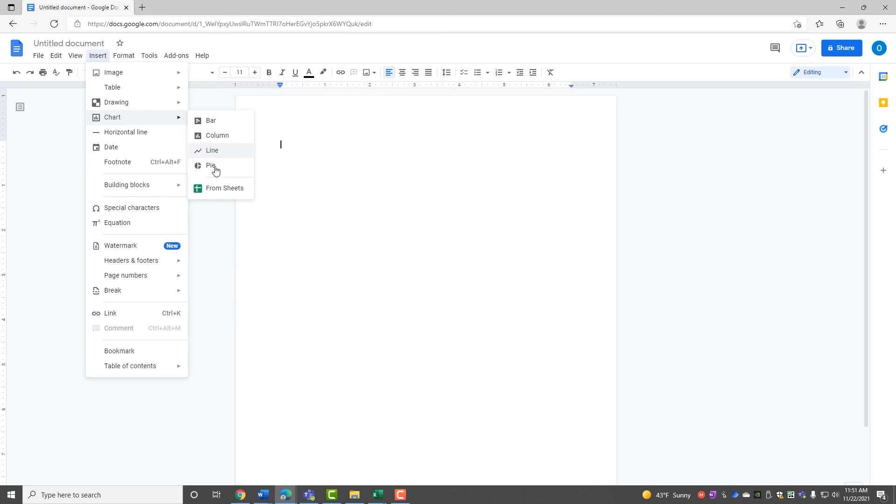
pyautogui.click(216, 191)
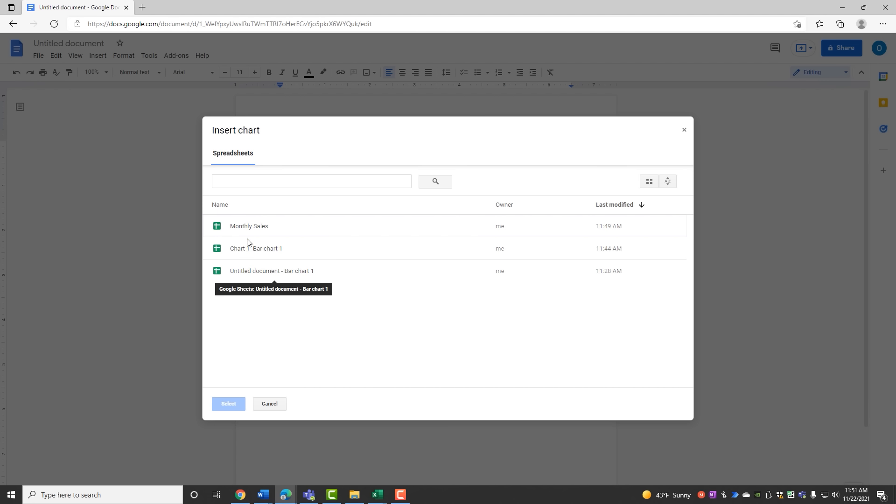
pyautogui.click(250, 225)
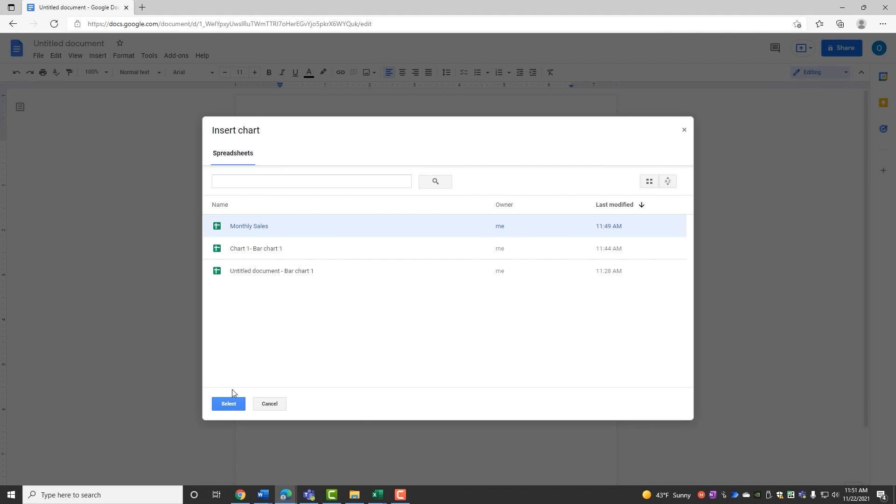
pyautogui.click(229, 404)
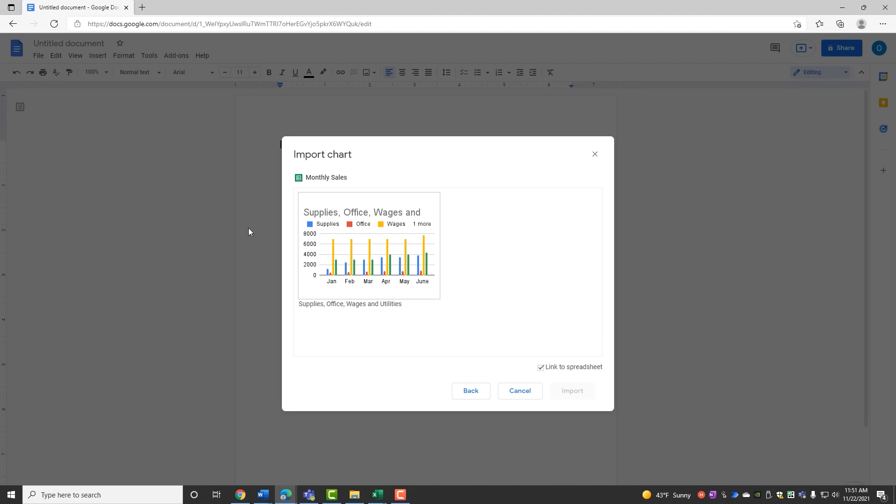
pyautogui.click(355, 248)
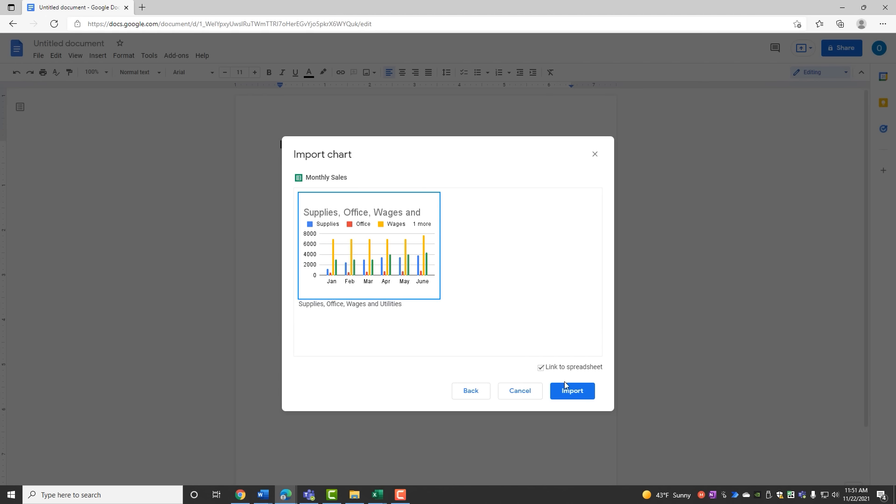
pyautogui.click(573, 392)
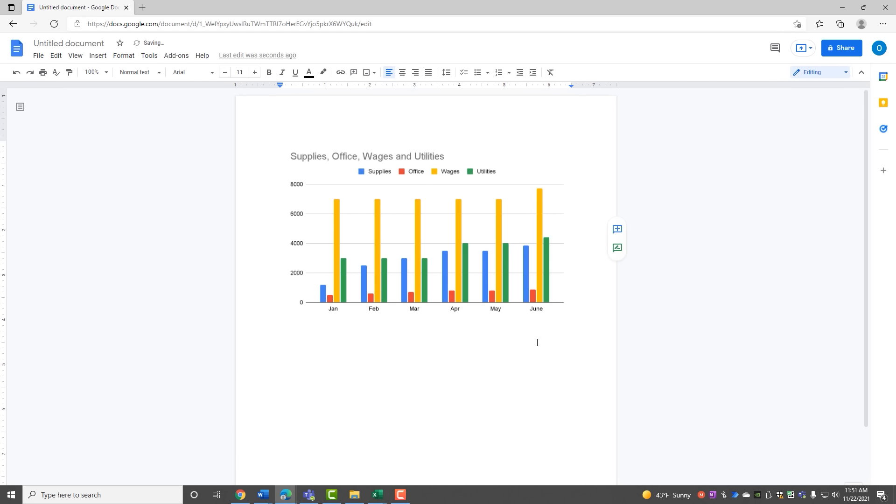
# Step: Wrap text around the imported chart and open its Monthly Sales source spreadsheet
pyautogui.click(481, 277)
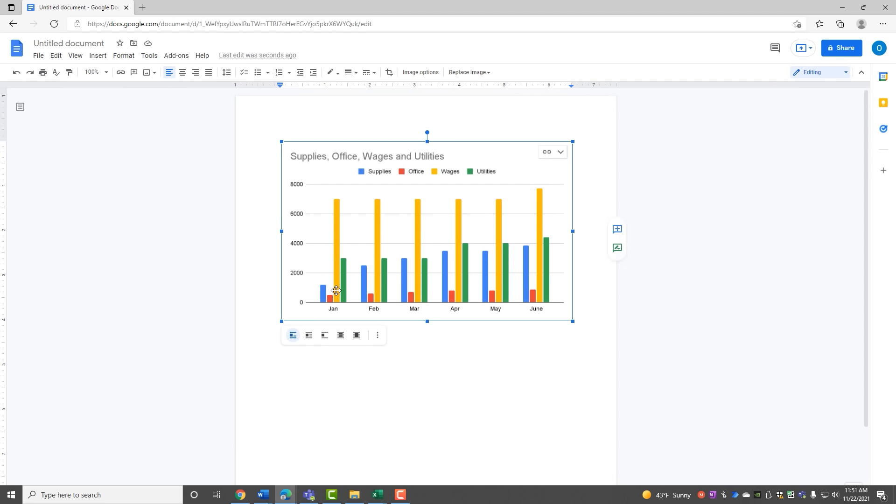
pyautogui.click(310, 339)
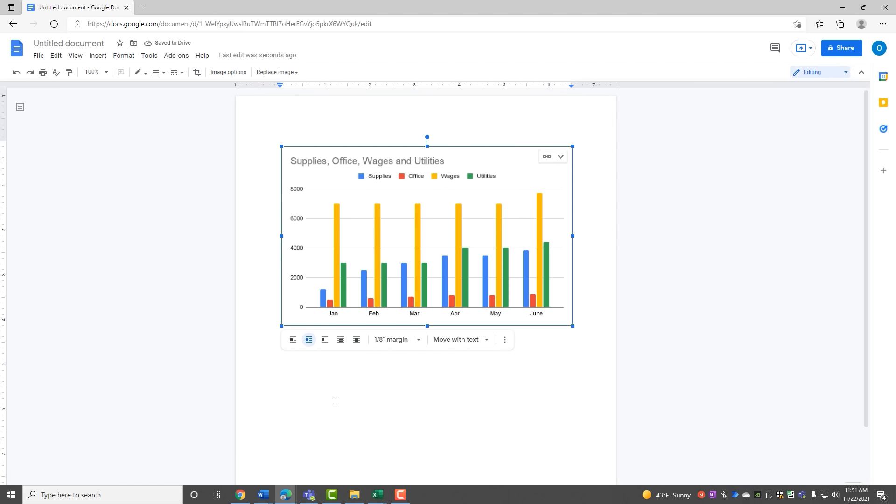
pyautogui.click(560, 158)
pyautogui.click(527, 174)
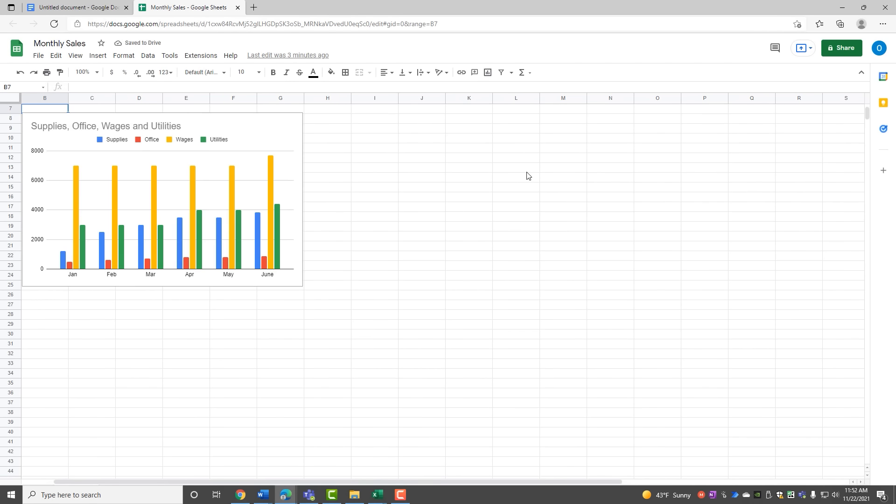
# Step: Set March utilities in D5 to 5,000 and February utilities in C5 to 4,000
pyautogui.scroll(2, 195, 209)
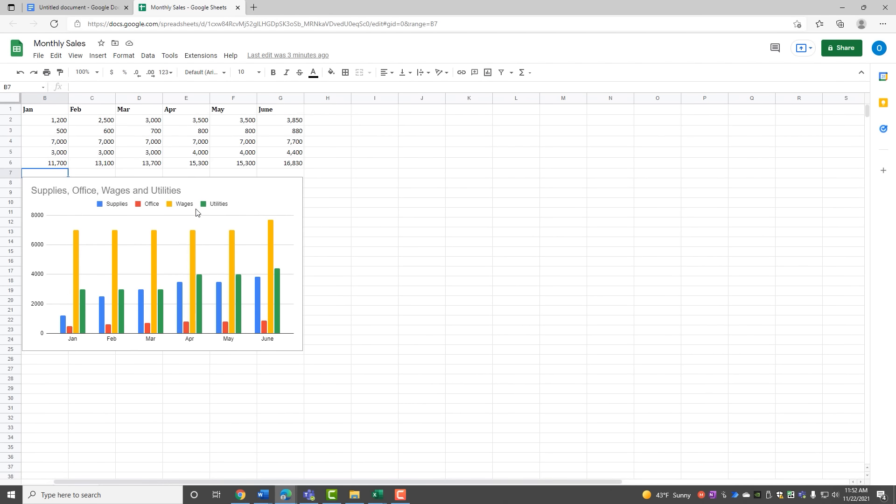
pyautogui.click(148, 156)
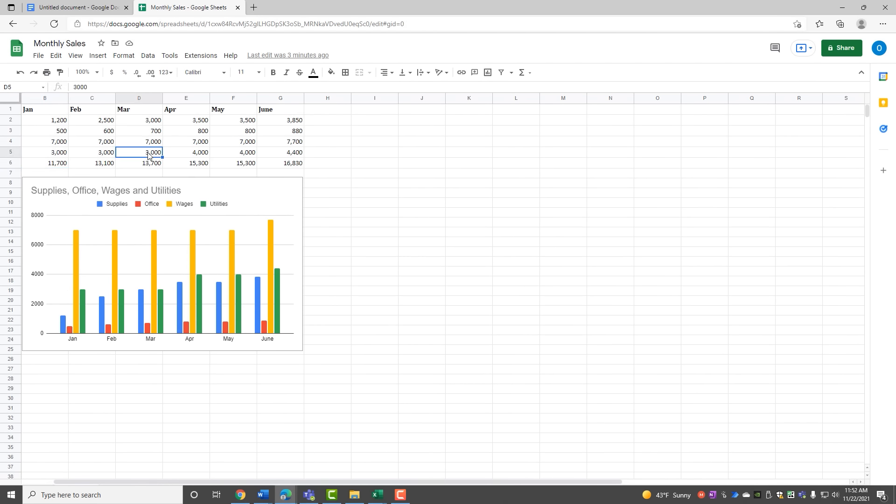
pyautogui.write('5000')
pyautogui.press('Return')
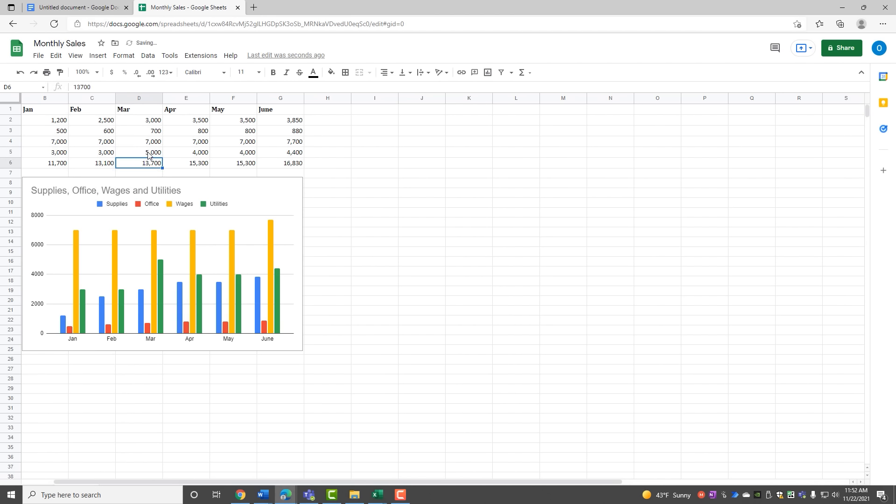
pyautogui.click(101, 157)
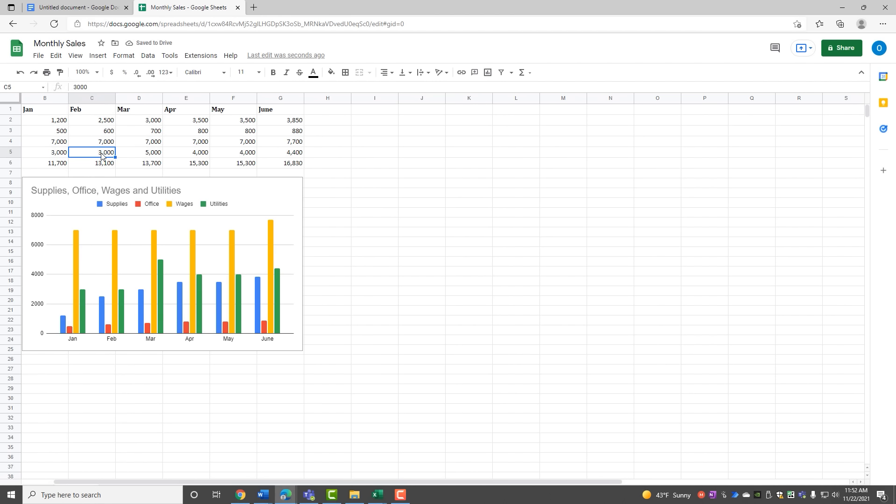
pyautogui.write('4,')
pyautogui.write('000')
pyautogui.press('Return')
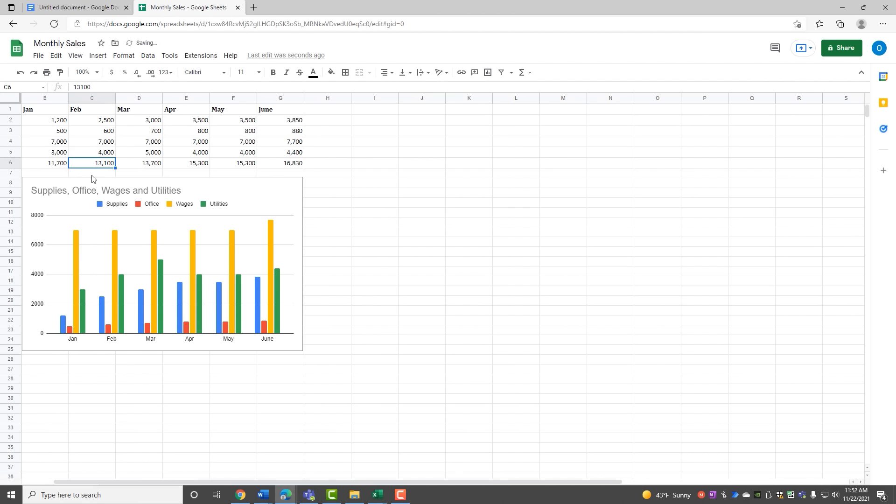
pyautogui.click(224, 192)
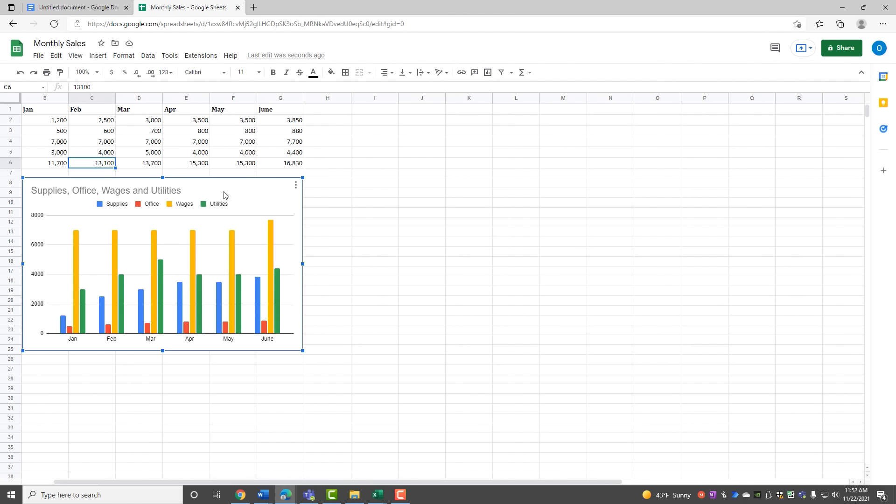
# Step: Change the Monthly Sales chart type to a 100% stacked column chart
pyautogui.click(296, 186)
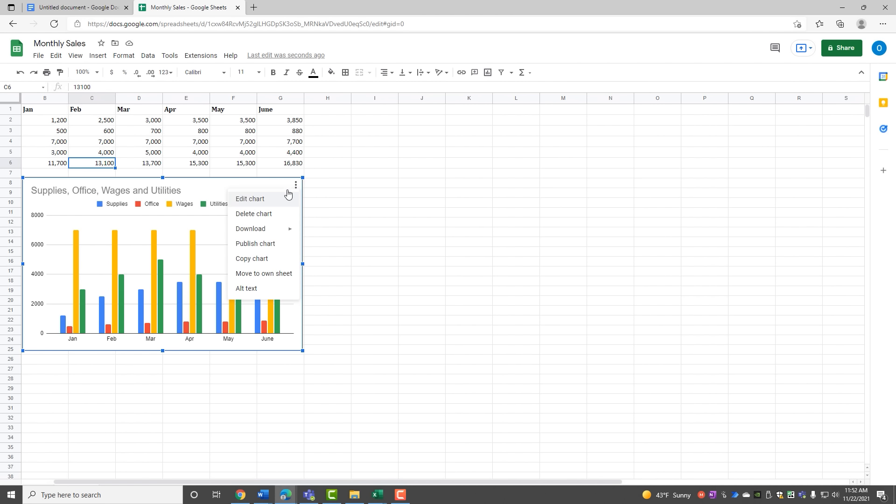
pyautogui.click(251, 199)
pyautogui.doubleClick(251, 202)
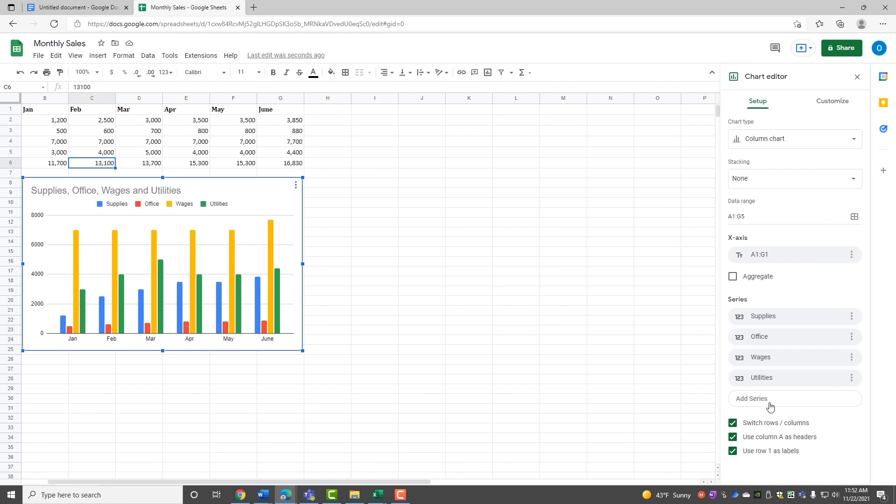
pyautogui.click(762, 140)
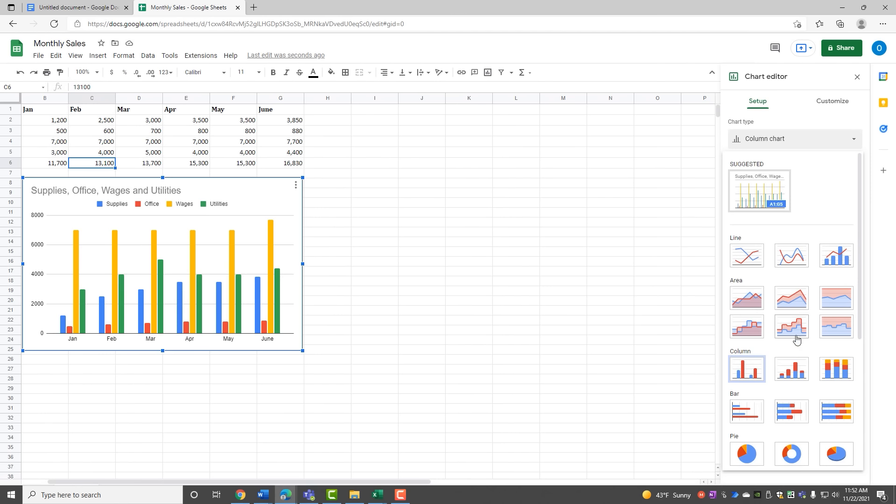
pyautogui.click(829, 372)
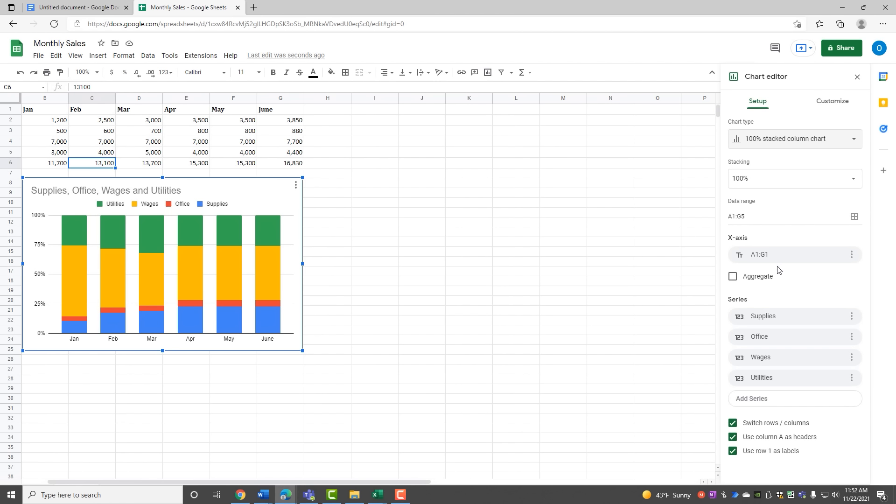
# Step: Give the chart a teal background, then close the chart editor and the spreadsheet
pyautogui.click(828, 105)
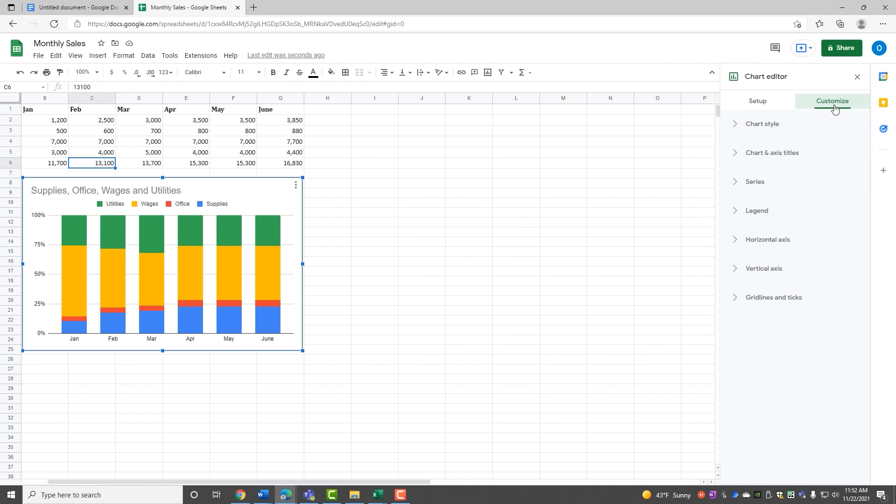
pyautogui.click(741, 125)
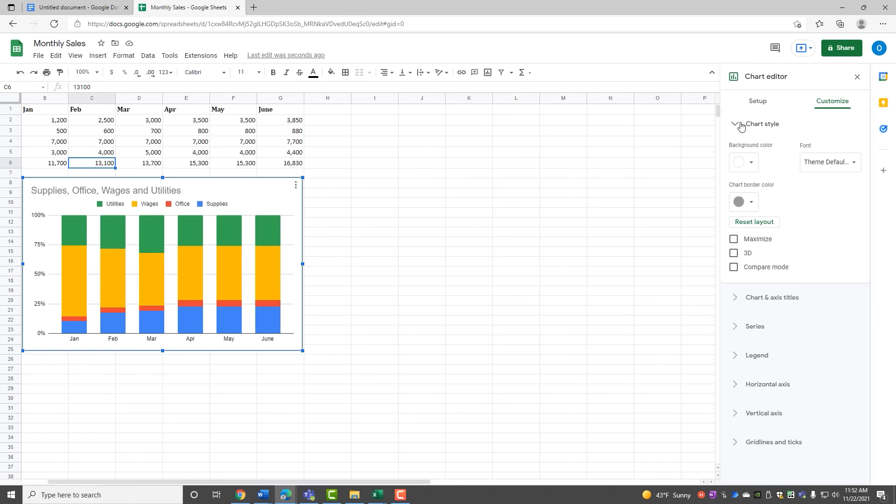
pyautogui.click(751, 163)
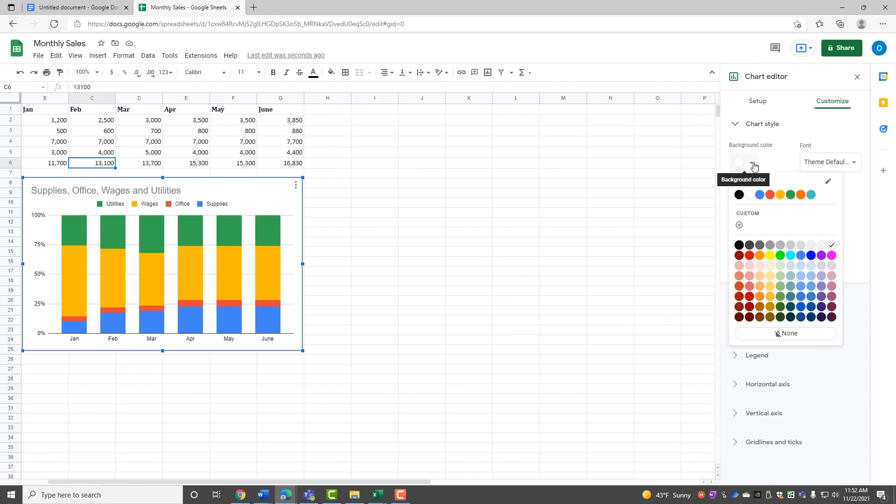
pyautogui.click(760, 195)
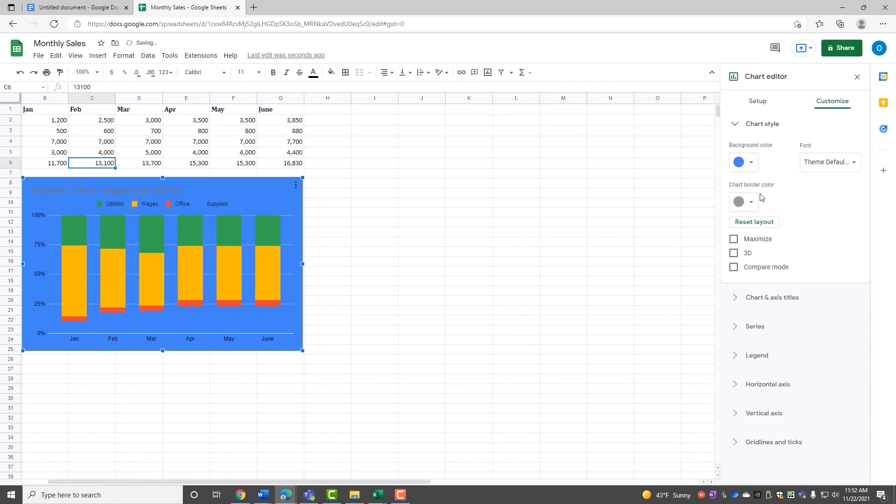
pyautogui.click(753, 168)
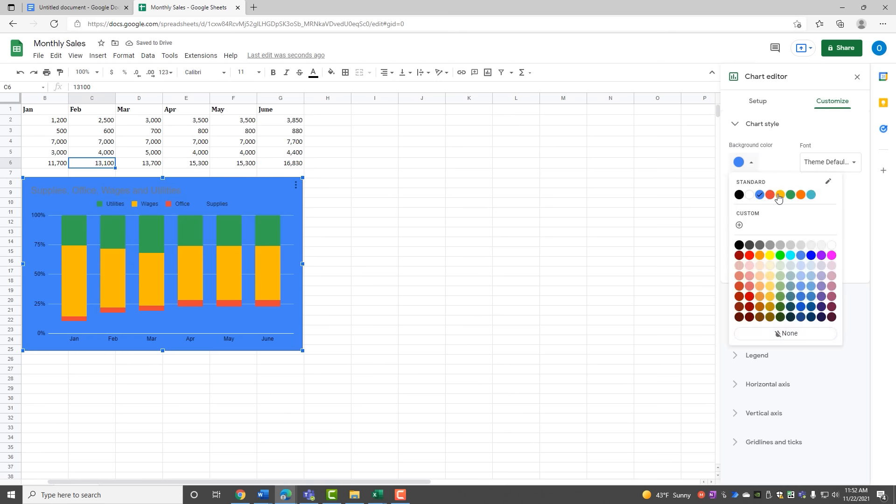
pyautogui.click(811, 195)
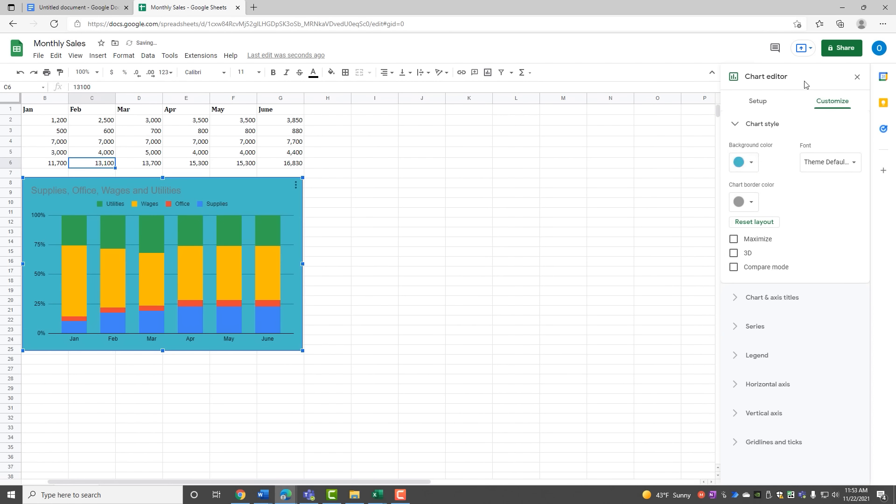
pyautogui.click(857, 77)
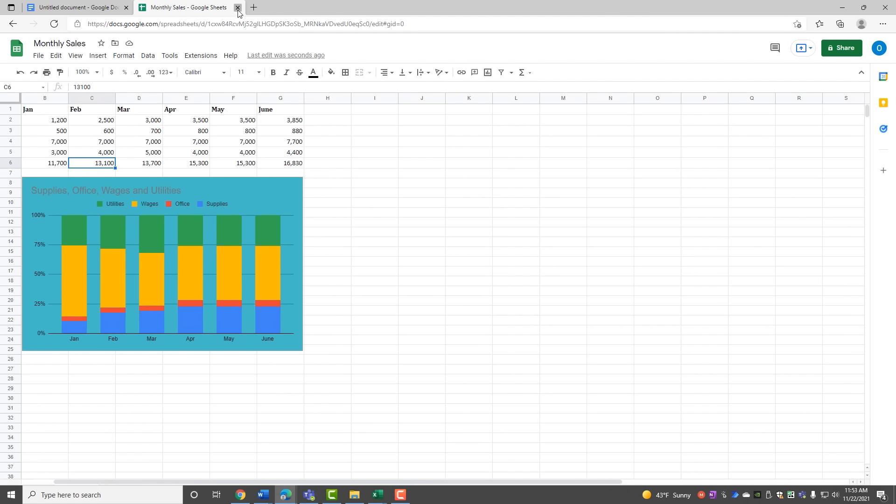
pyautogui.click(238, 8)
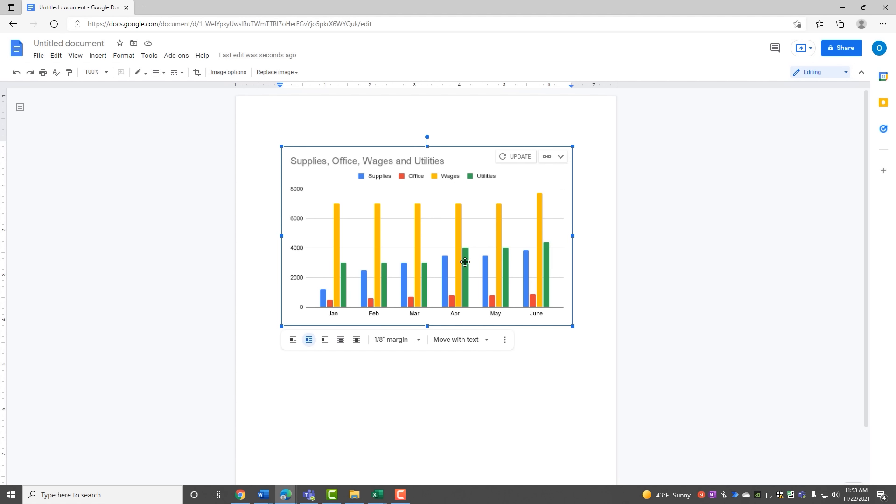
# Step: Update the linked chart in the document and reopen its Monthly Sales source spreadsheet
pyautogui.click(507, 161)
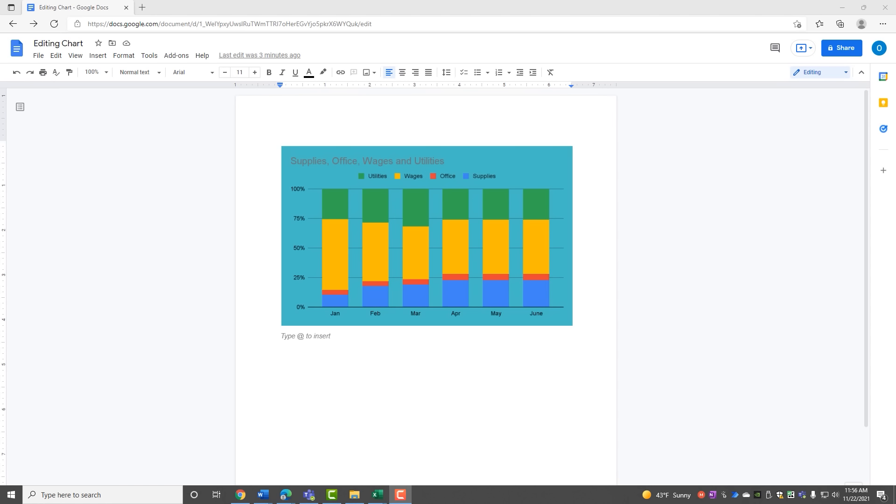
pyautogui.click(307, 209)
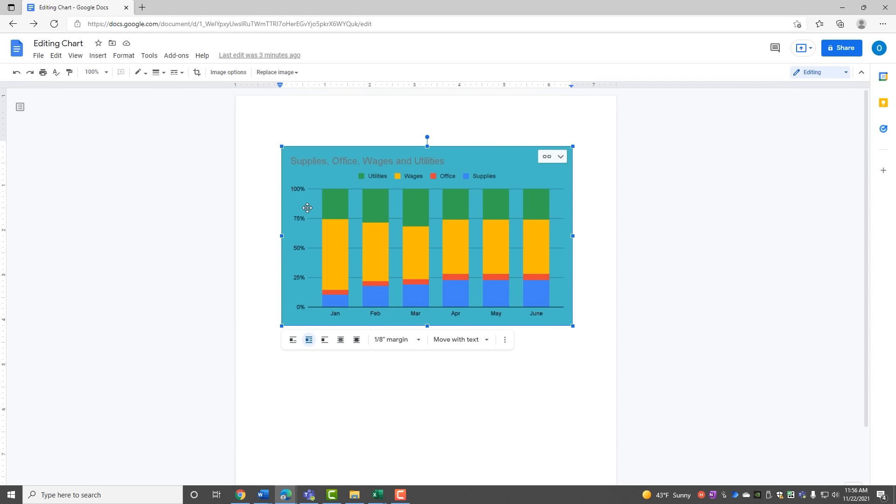
pyautogui.click(547, 158)
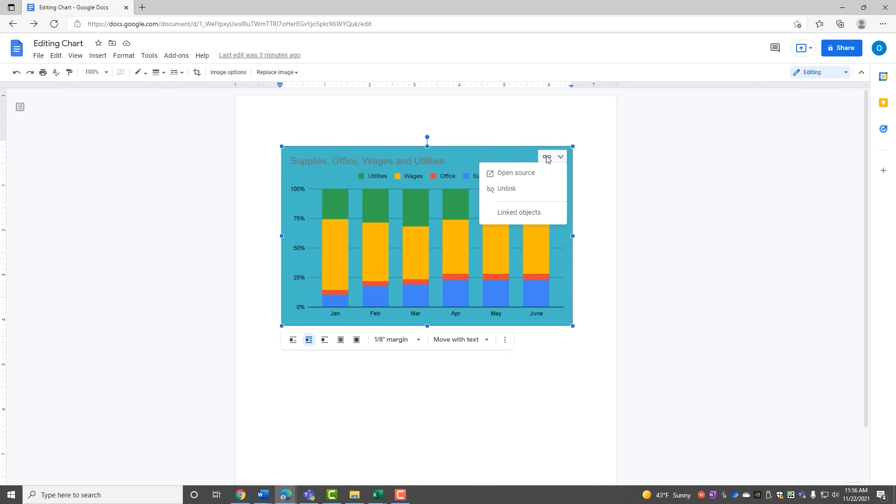
pyautogui.click(506, 178)
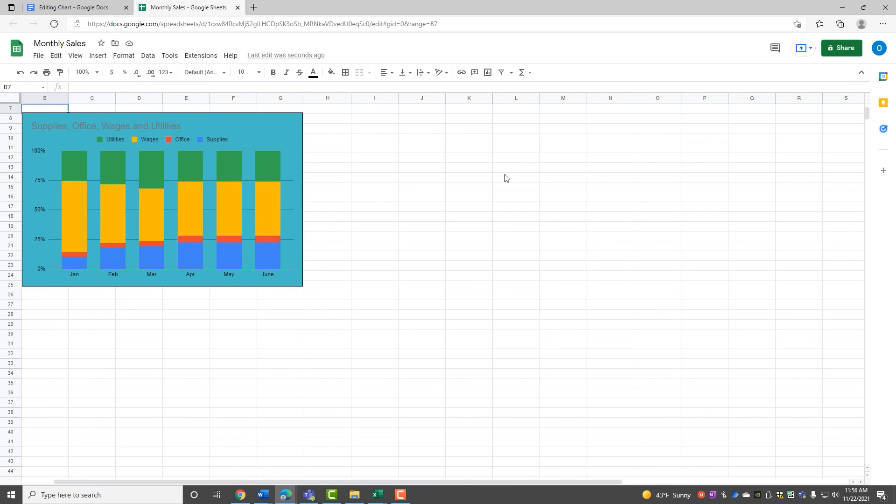
# Step: Edit the spreadsheet chart's style to give it a blue border
pyautogui.scroll(2, 505, 177)
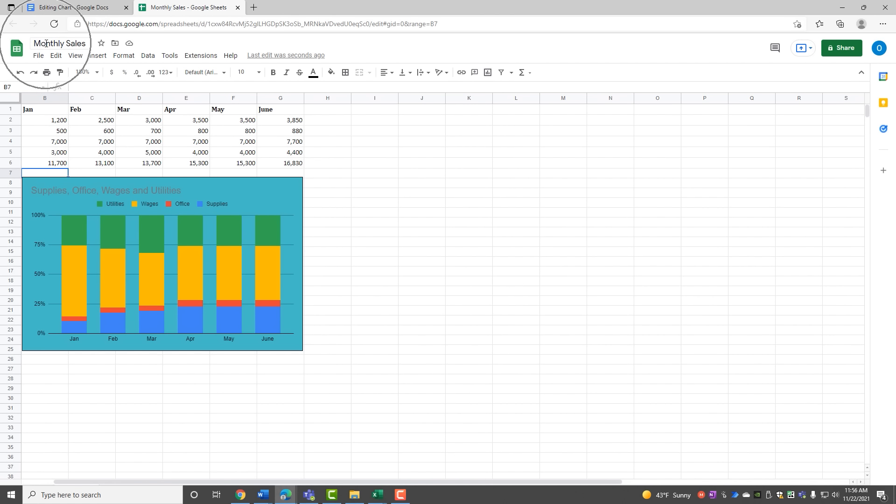
pyautogui.click(264, 196)
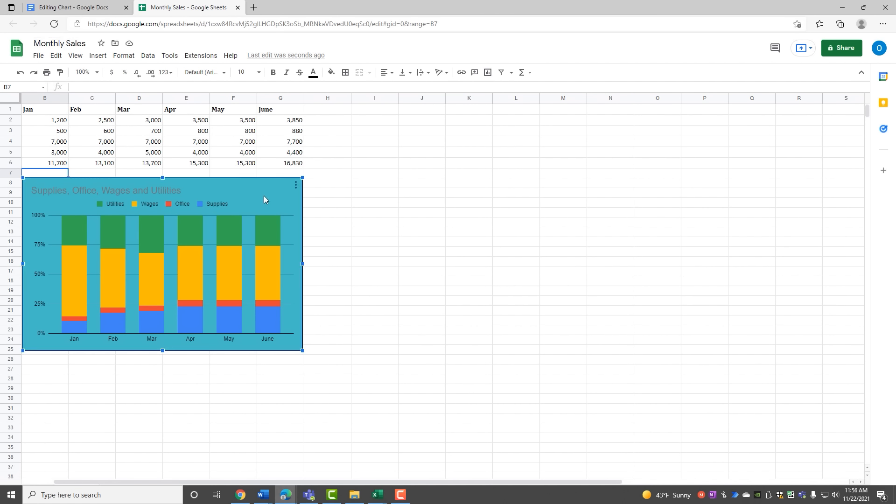
pyautogui.click(295, 187)
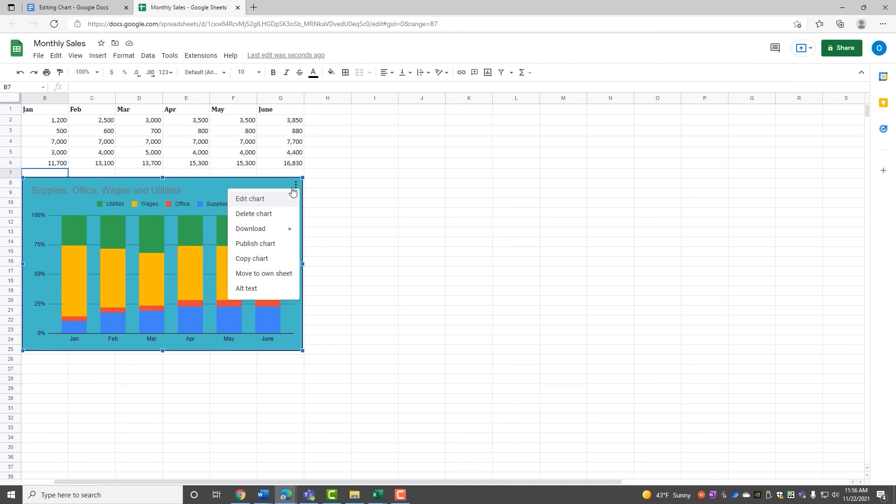
pyautogui.click(244, 201)
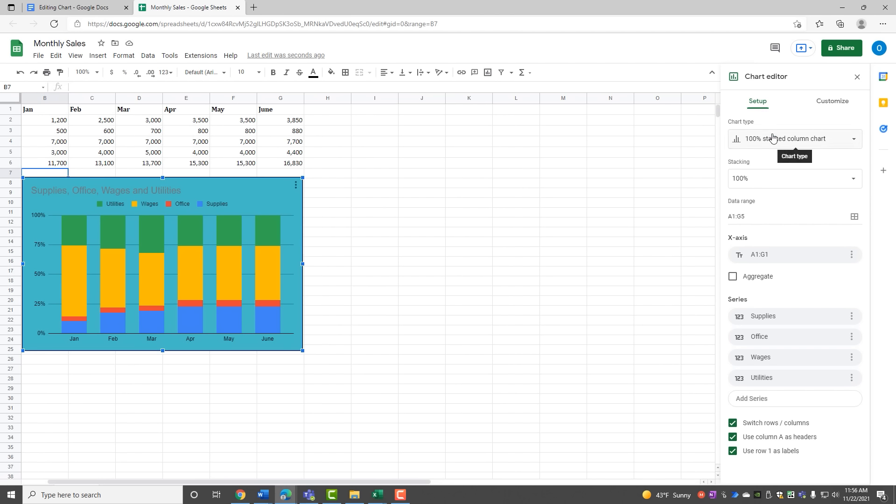
pyautogui.click(834, 105)
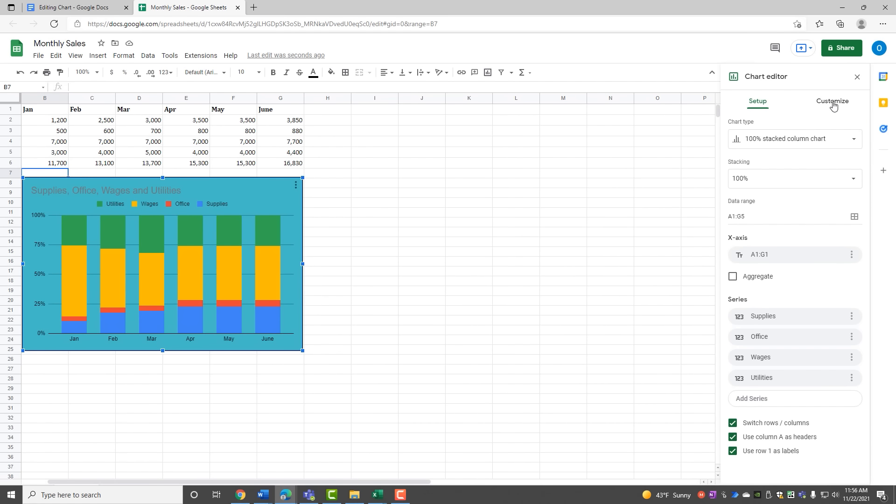
pyautogui.click(834, 104)
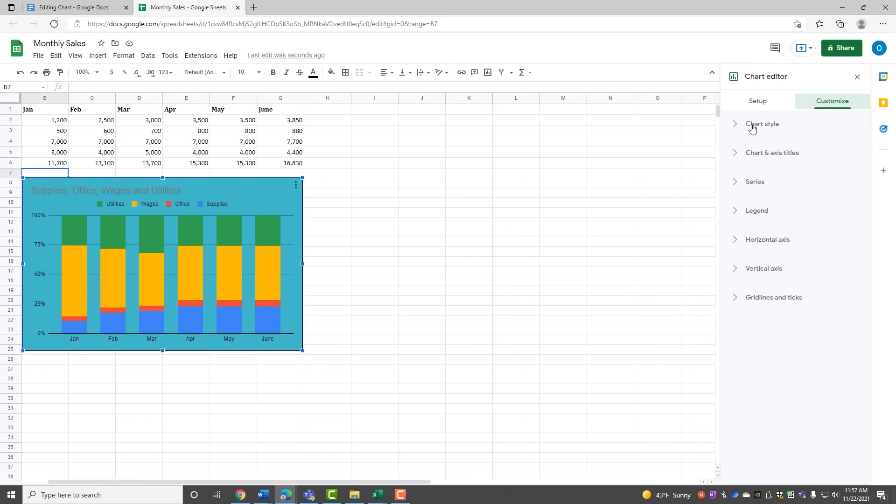
pyautogui.click(751, 127)
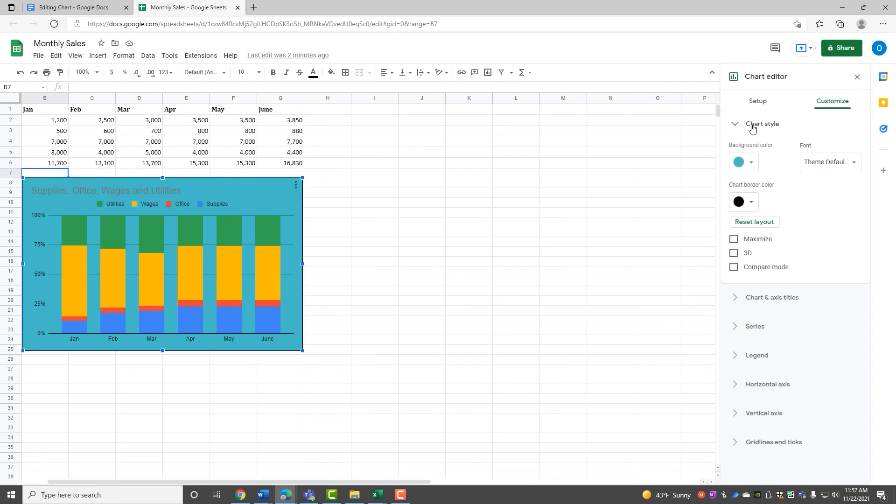
pyautogui.click(757, 204)
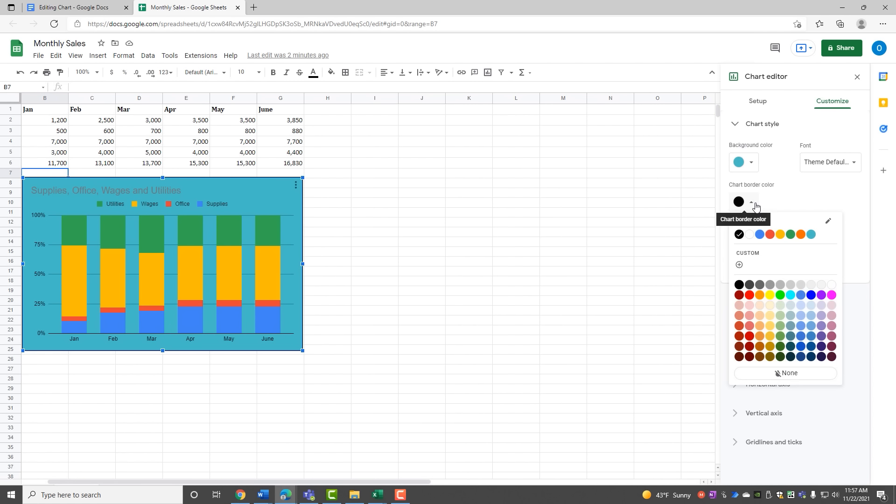
pyautogui.click(760, 234)
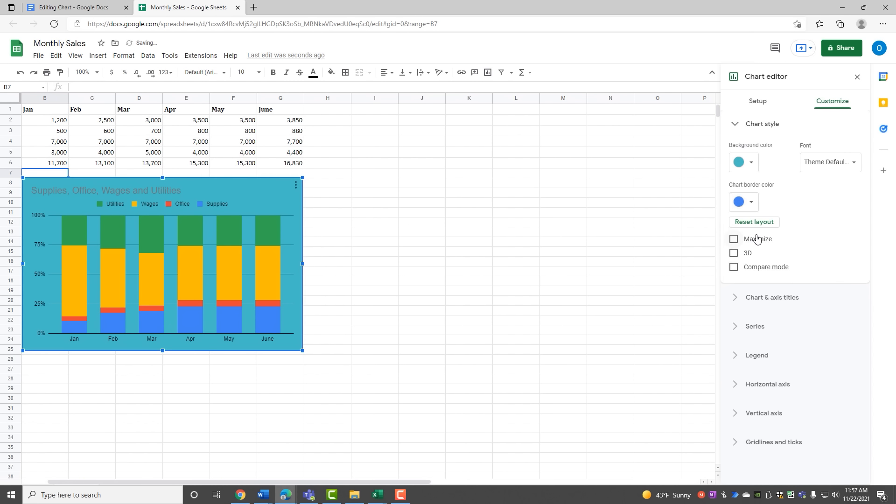
# Step: Render the chart in 3D with its text in the Narrow font
pyautogui.click(740, 255)
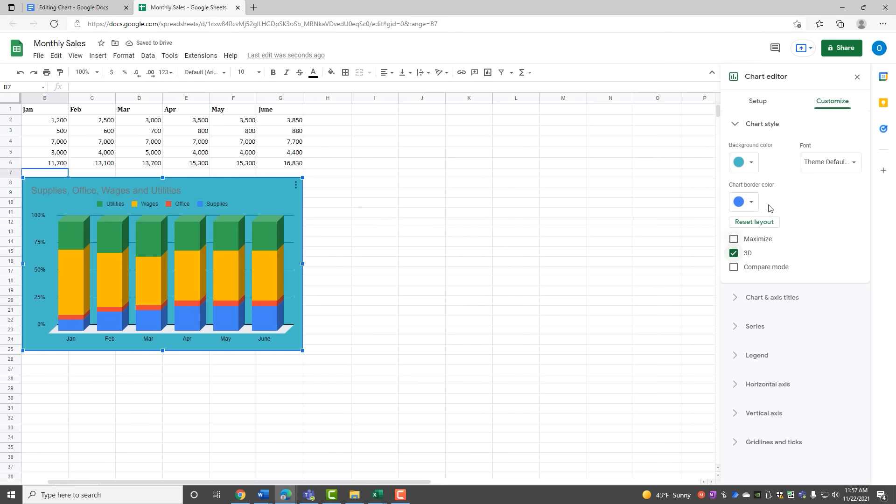
pyautogui.click(813, 167)
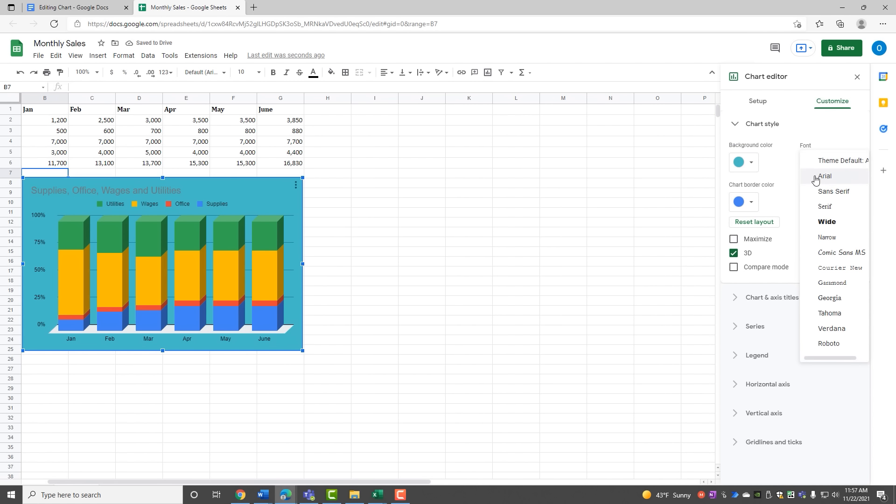
pyautogui.click(818, 176)
pyautogui.click(814, 162)
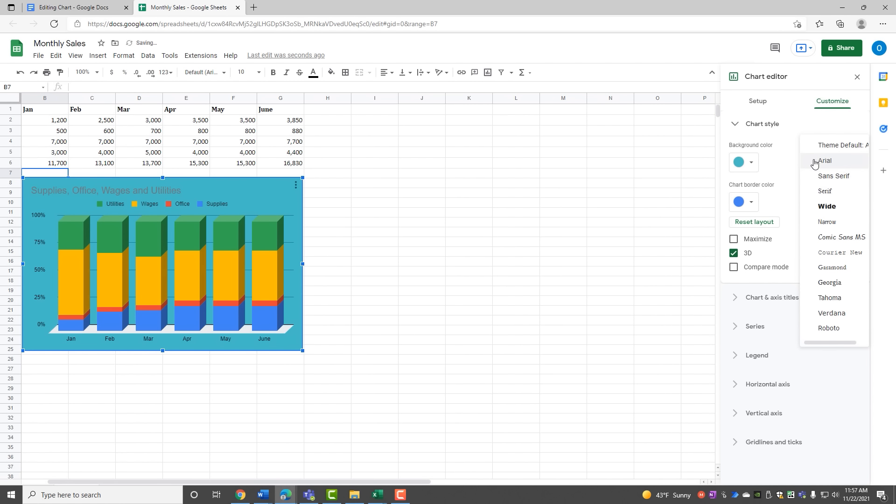
pyautogui.click(819, 225)
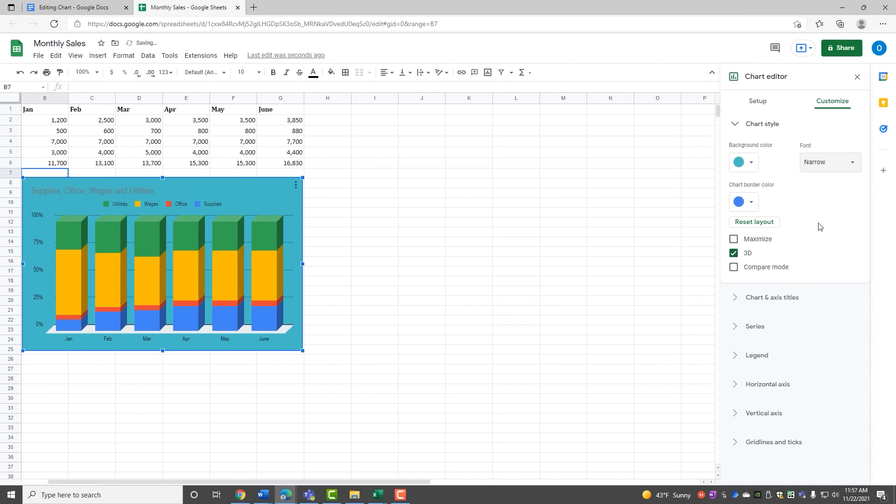
pyautogui.click(830, 103)
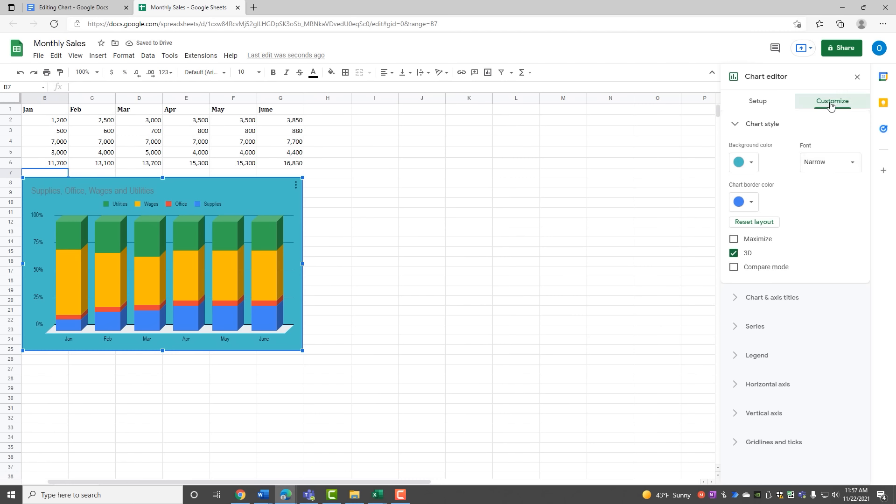
pyautogui.click(759, 125)
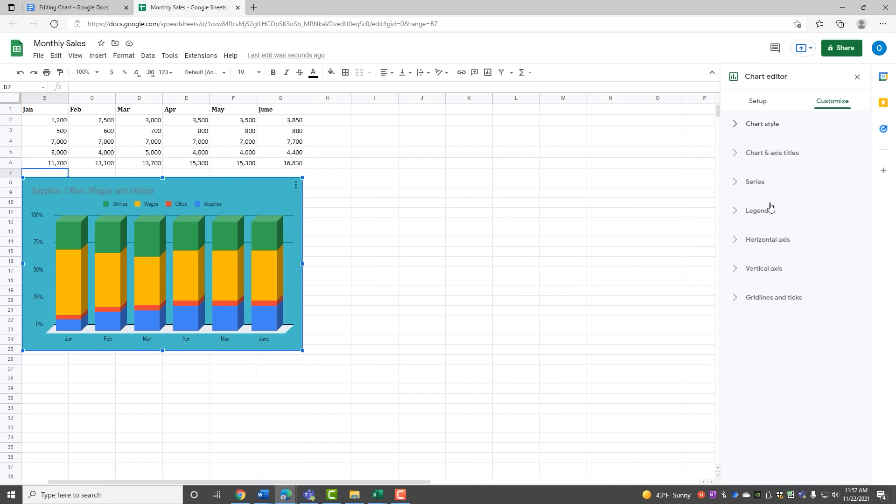
# Step: Place the legend on the right with Serif font and recoloured legend text
pyautogui.click(757, 211)
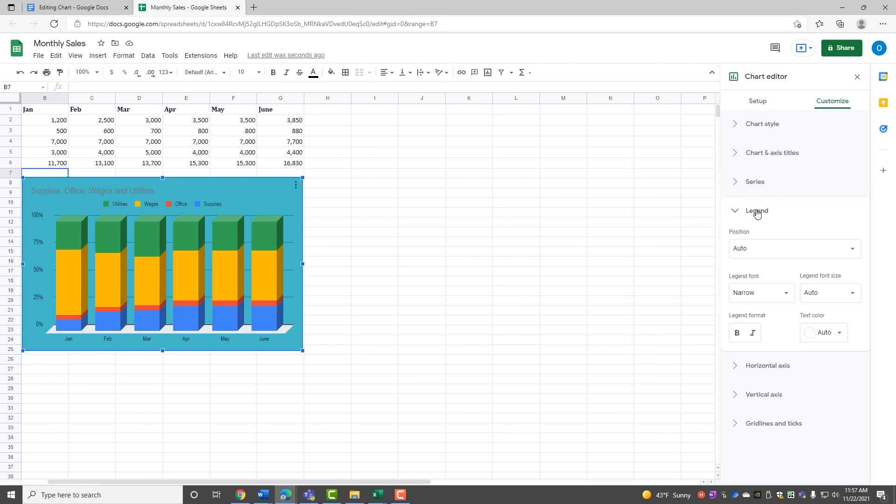
pyautogui.click(762, 251)
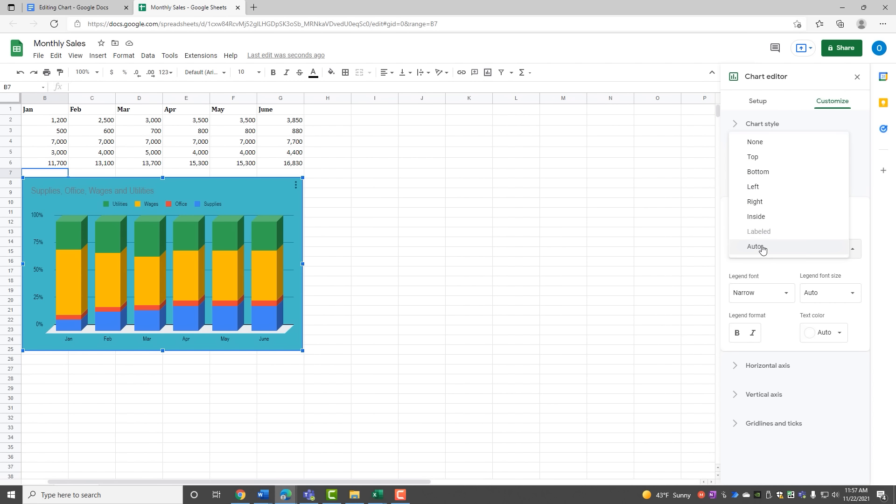
pyautogui.click(756, 202)
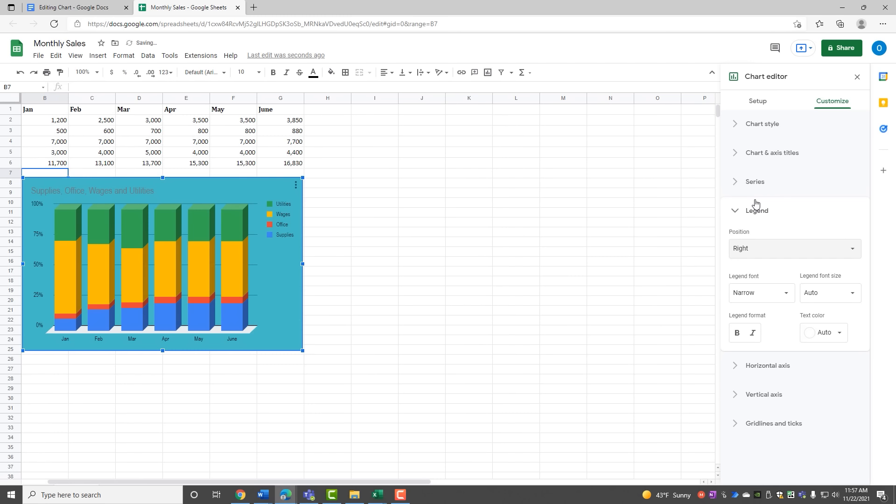
pyautogui.click(784, 298)
pyautogui.click(737, 261)
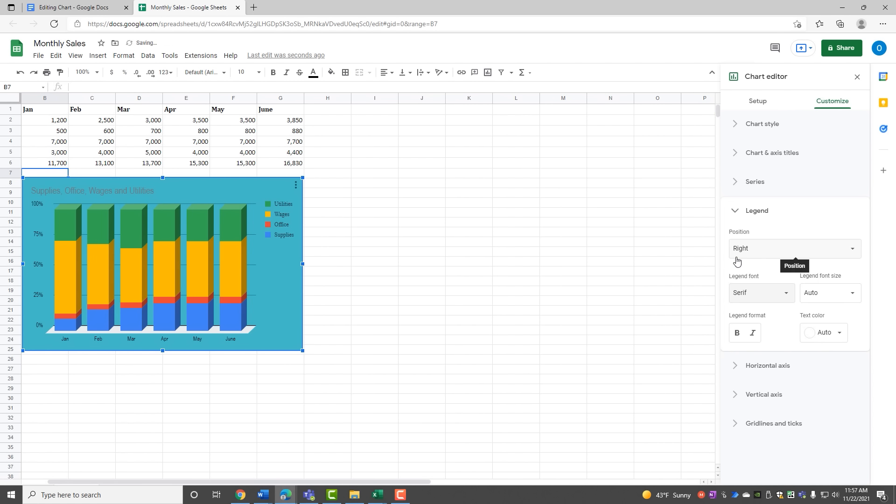
pyautogui.click(807, 331)
pyautogui.click(757, 277)
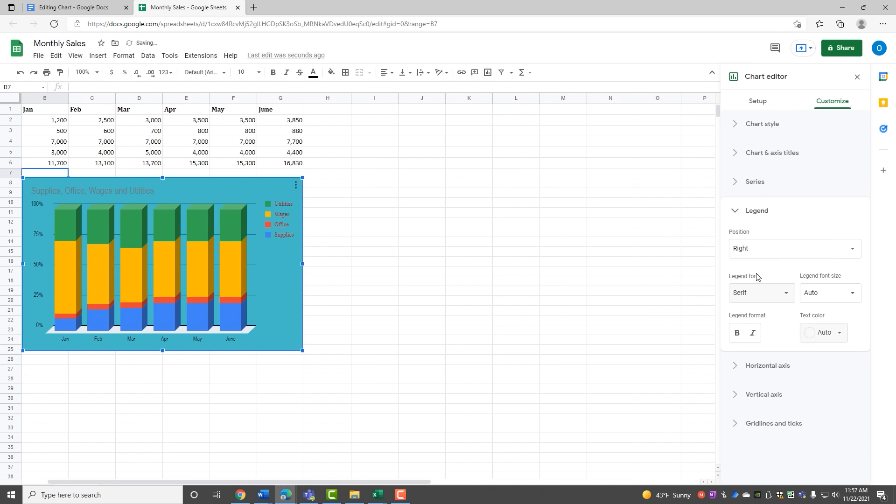
pyautogui.click(739, 210)
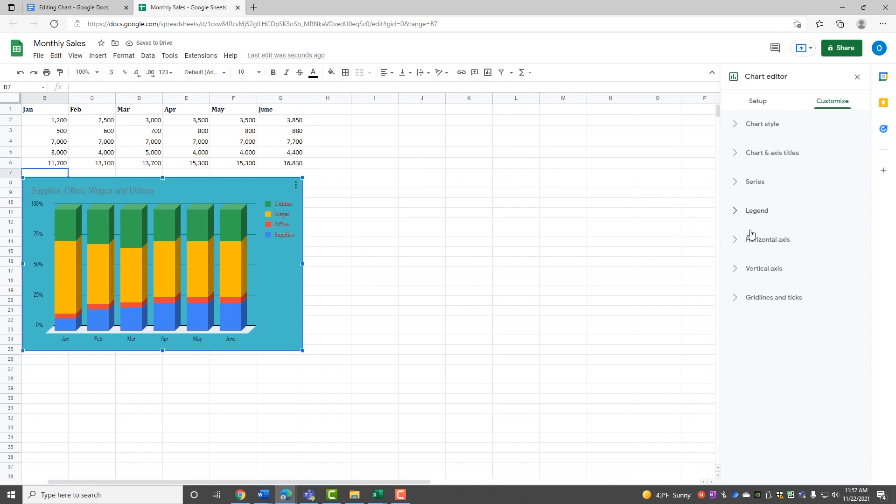
# Step: Italicize the horizontal axis labels and close the chart editor
pyautogui.click(749, 240)
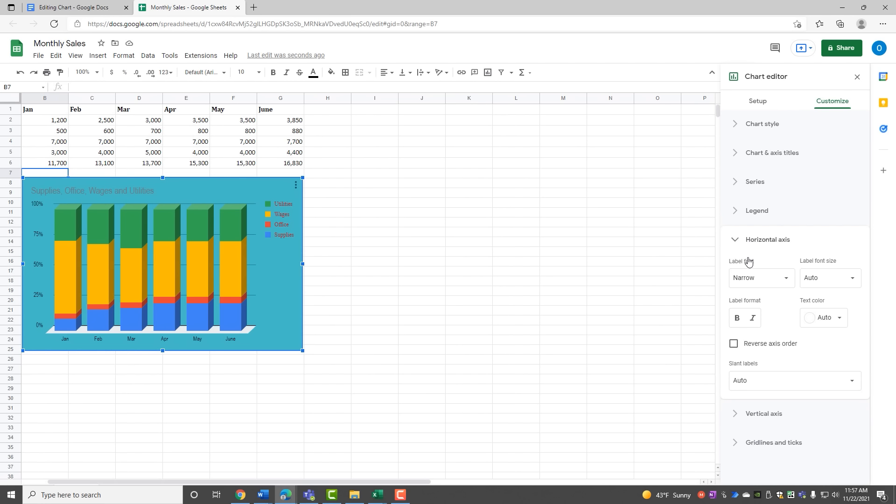
pyautogui.click(751, 321)
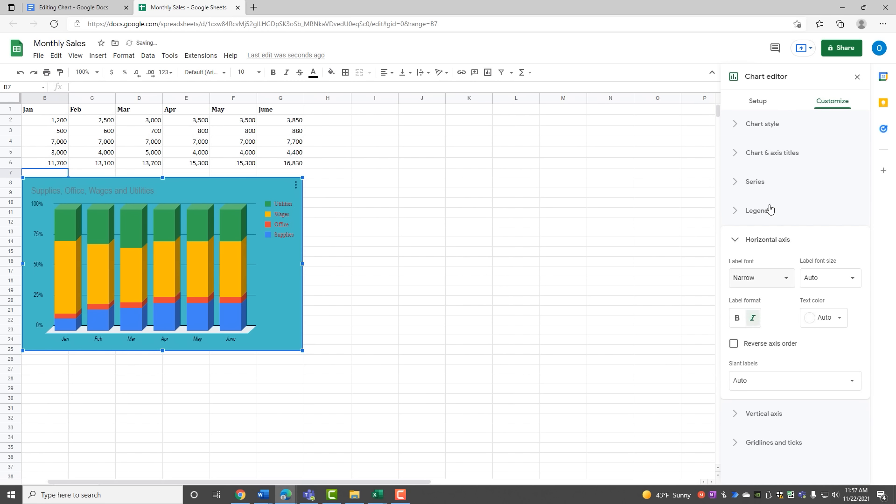
pyautogui.click(856, 78)
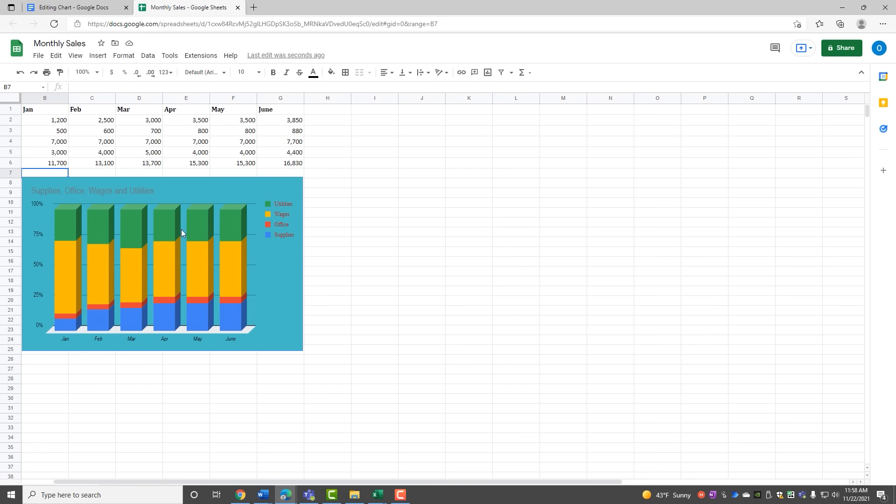
# Step: Close Monthly Sales and update the linked chart in Editing Chart to the 3D stacked version
pyautogui.click(238, 8)
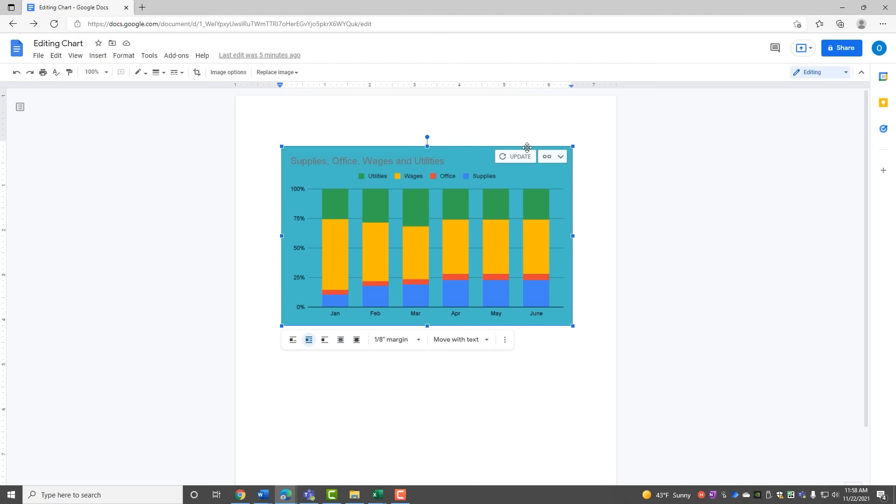
pyautogui.click(515, 158)
pyautogui.click(515, 157)
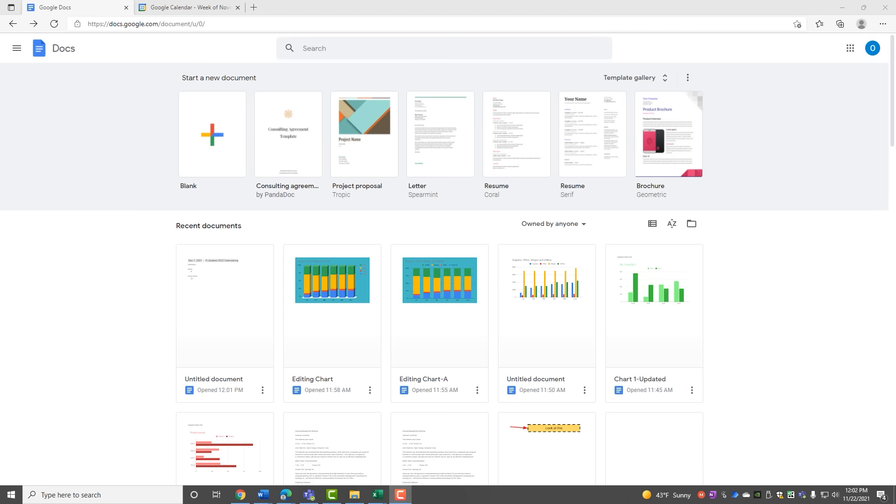
# Step: Dismiss the browser-recommendation popup in Calendar, then start a blank document from Docs home
pyautogui.click(201, 9)
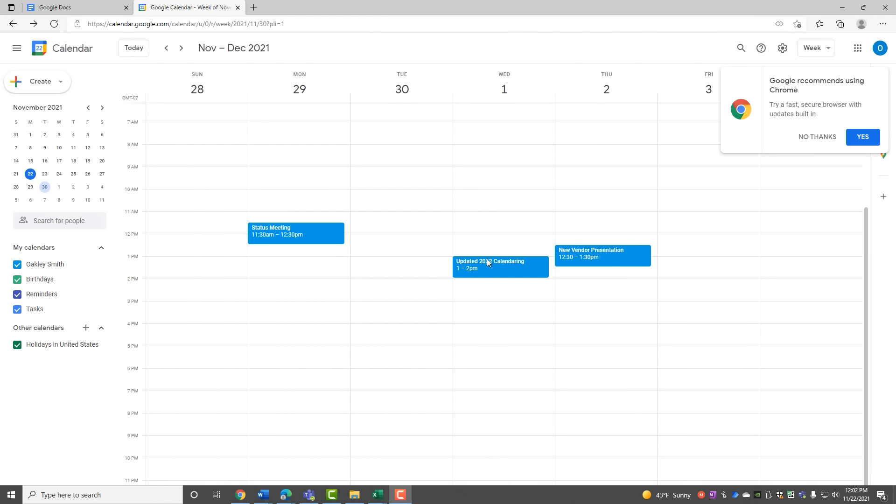
pyautogui.click(828, 138)
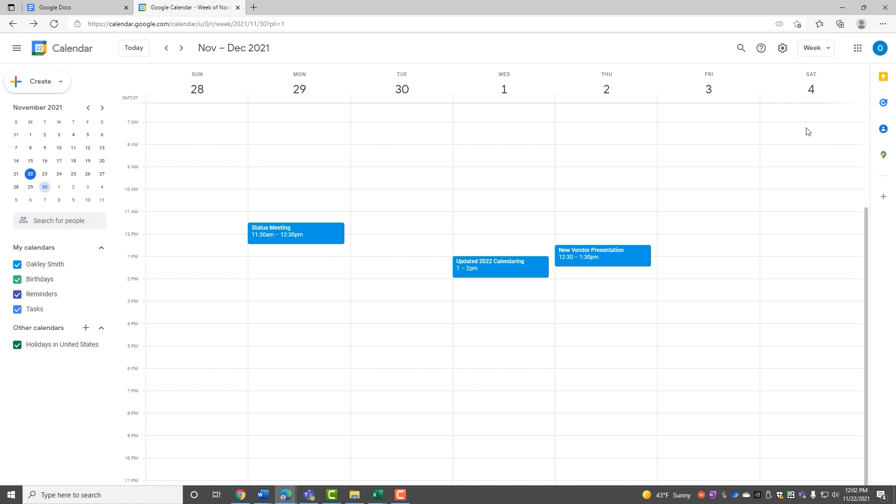
pyautogui.click(73, 7)
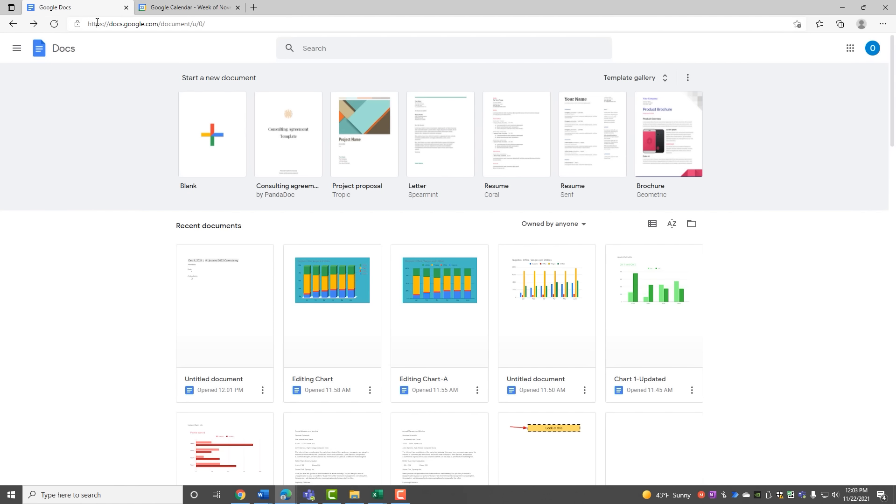
pyautogui.click(211, 141)
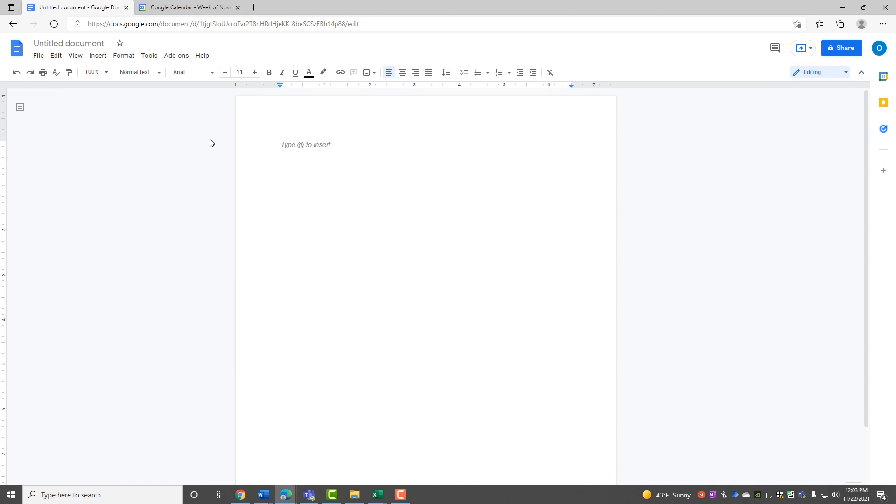
# Step: Insert a Meeting notes building block for the Dec 1, 2021 Updated 2022 Calendaring event
pyautogui.click(101, 57)
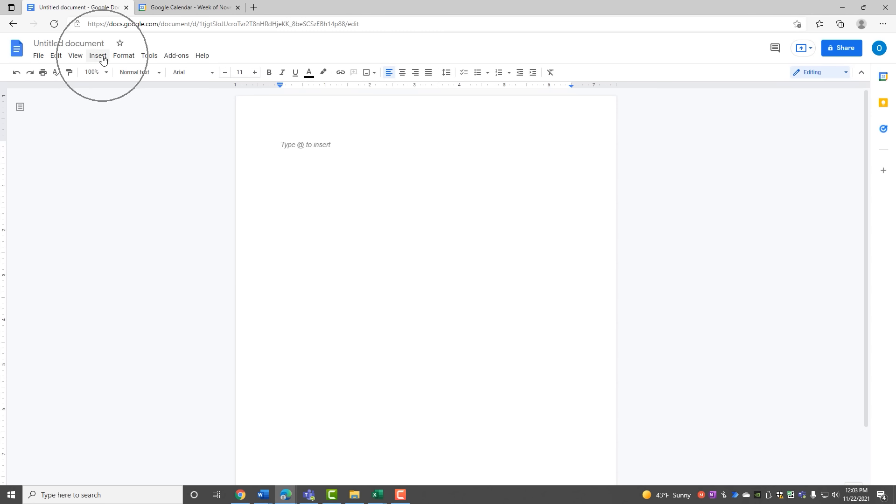
pyautogui.click(102, 58)
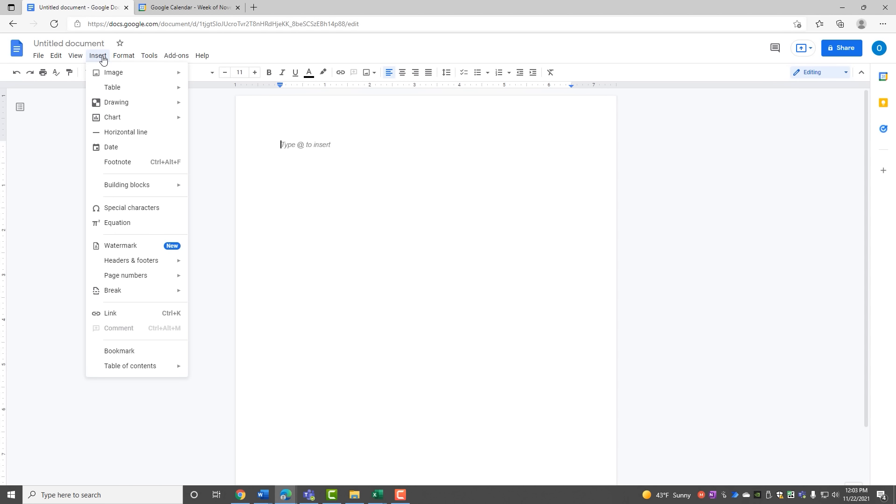
pyautogui.moveTo(109, 187)
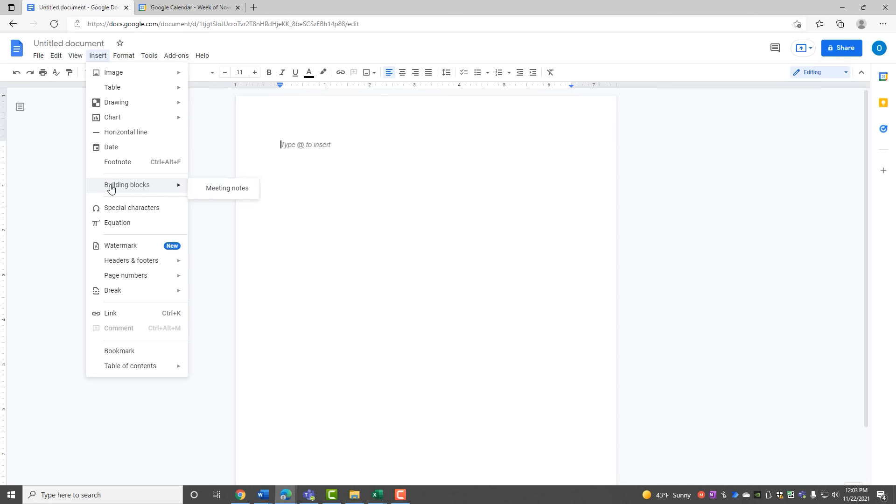
pyautogui.click(213, 191)
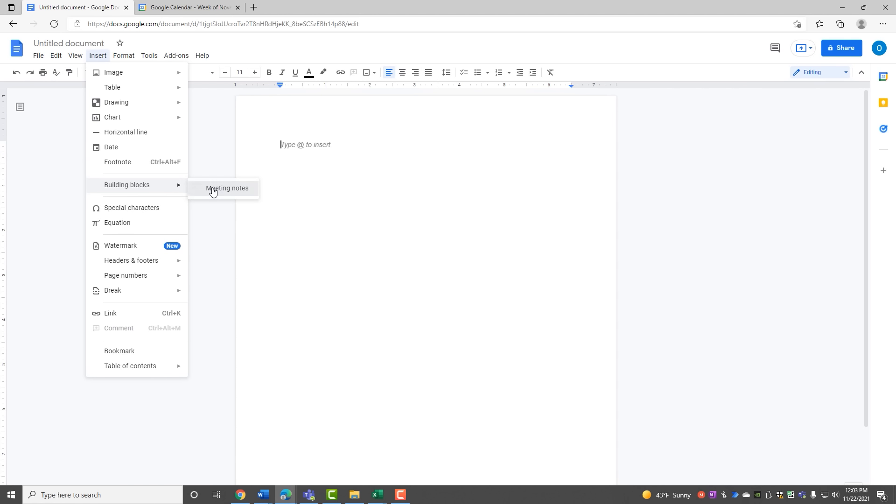
pyautogui.click(213, 188)
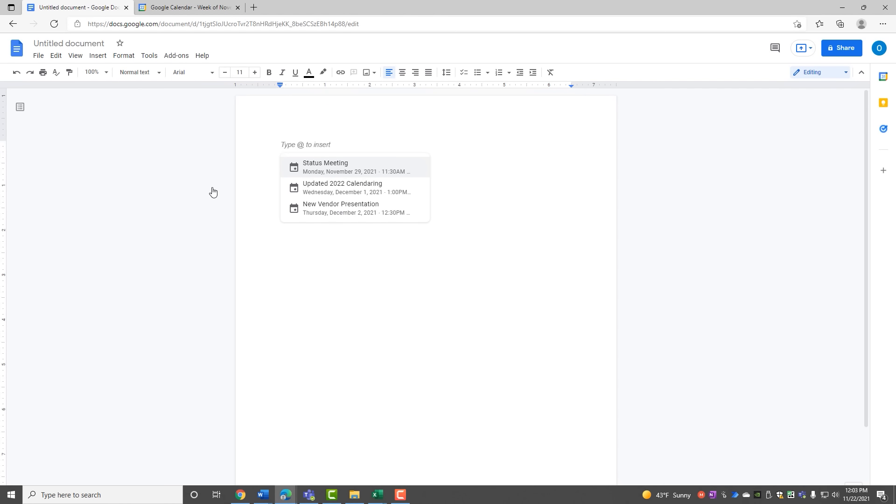
pyautogui.click(306, 195)
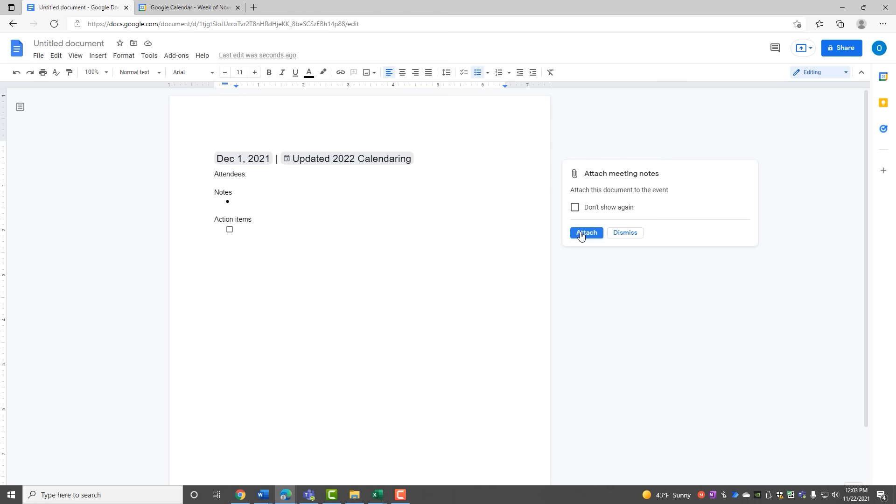
# Step: Dismiss the attach-notes prompt and restore the accidentally removed action item checkbox
pyautogui.click(625, 233)
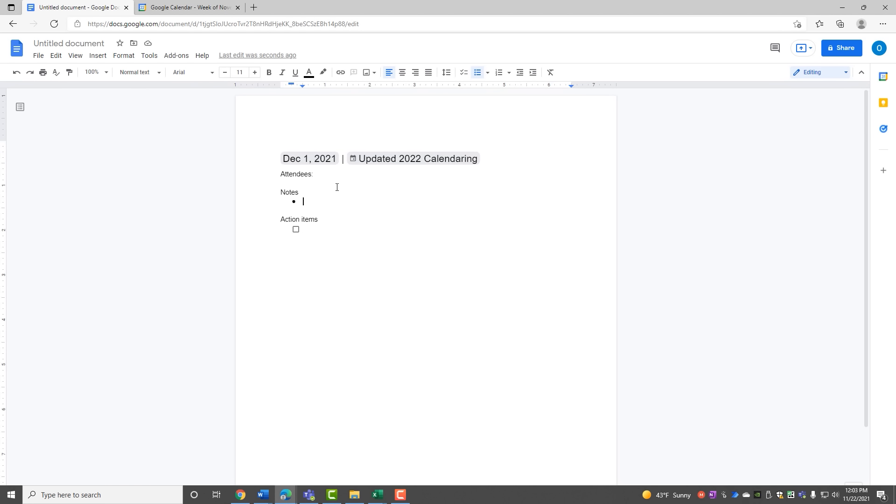
pyautogui.click(319, 174)
pyautogui.click(315, 227)
pyautogui.press('BackSpace')
pyautogui.hotkey('ctrl', 'z')
# Step: Enter 'Create Updated Presentation' in the empty Notes bullet
pyautogui.click(303, 201)
pyautogui.write('Create Updated PPr')
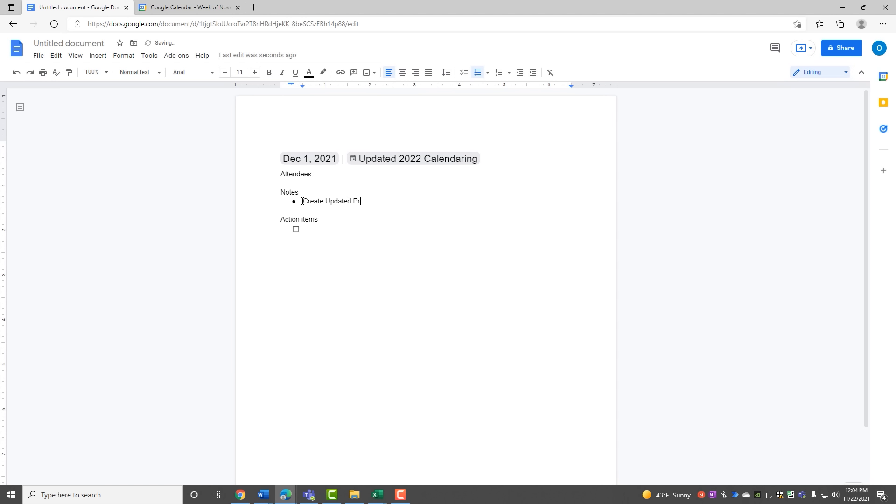
pyautogui.write('esebtation')
pyautogui.press('BackSpace')
pyautogui.press('BackSpace')
pyautogui.press('BackSpace')
pyautogui.press('BackSpace')
pyautogui.press('BackSpace')
pyautogui.press('BackSpace')
pyautogui.press('BackSpace')
pyautogui.write('bt')
pyautogui.press('BackSpace')
pyautogui.press('BackSpace')
pyautogui.write('ntation')
# Step: Rename the meeting notes document to 'Notes-12-1-21 Meeting'
pyautogui.click(50, 43)
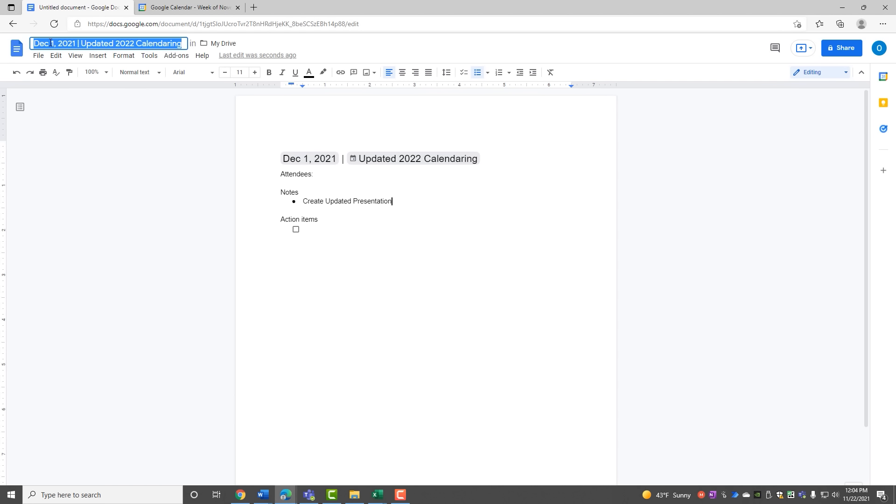
pyautogui.write('Notes')
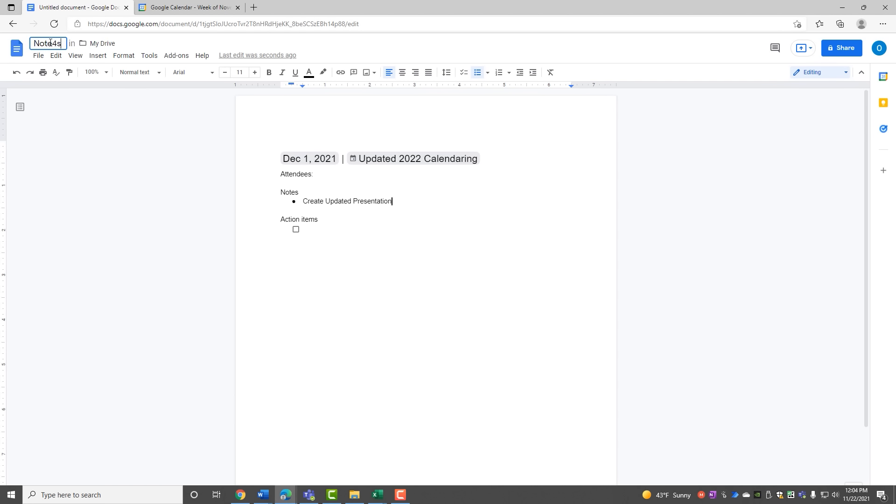
pyautogui.write('-12-1-21')
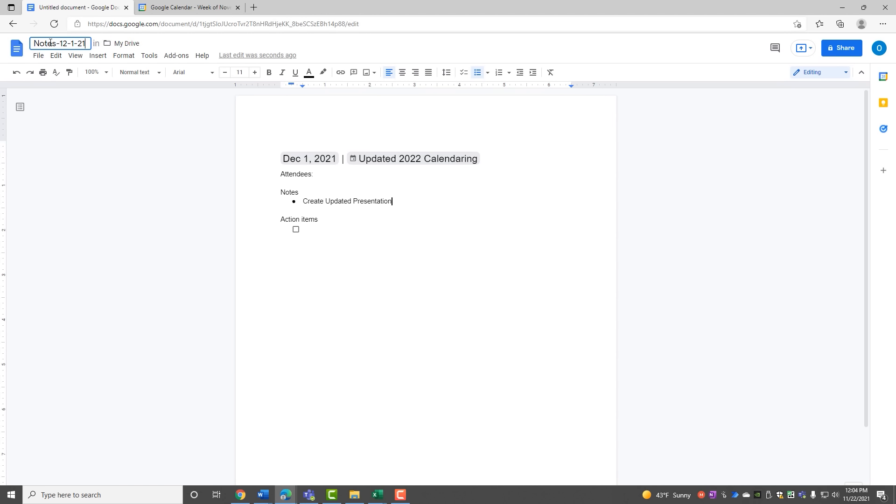
pyautogui.write(' Meeting')
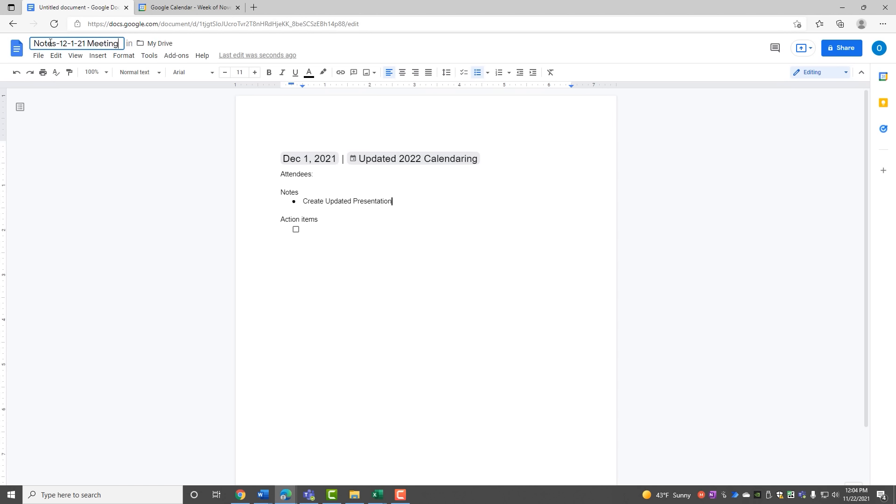
pyautogui.press('Return')
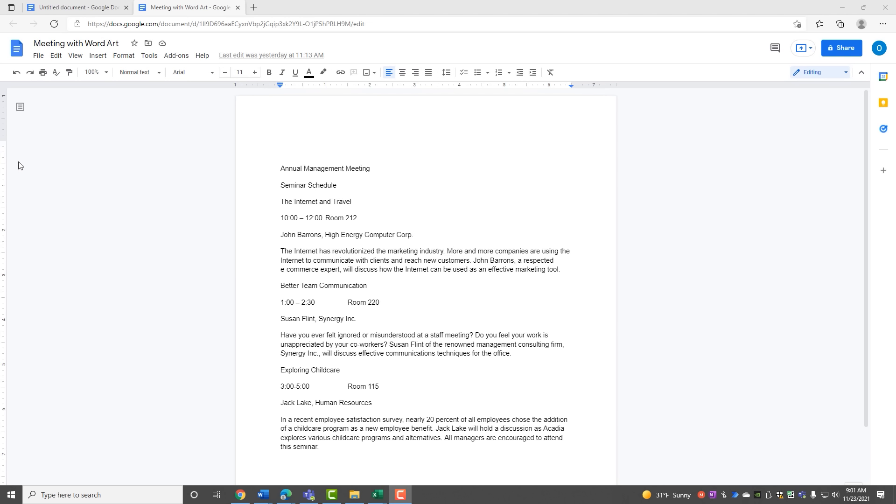
# Step: Start a new blank drawing on the empty top line of the Meeting with Word Art document
pyautogui.click(287, 138)
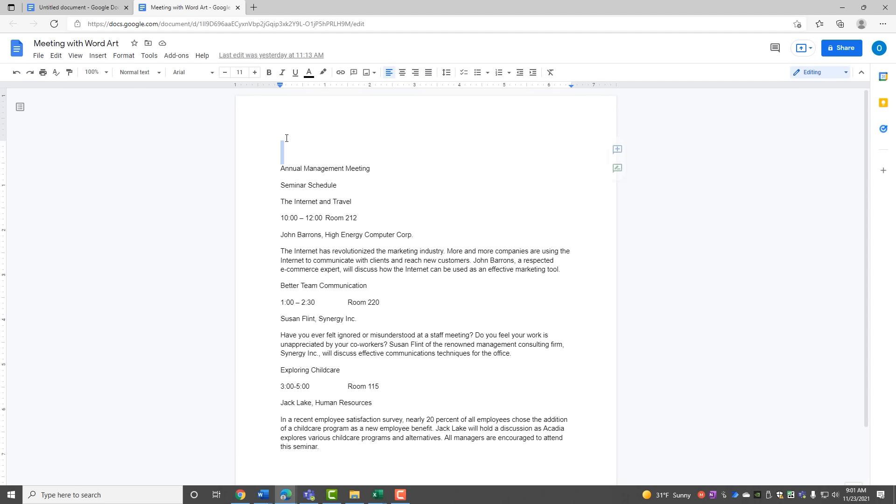
pyautogui.click(285, 139)
pyautogui.click(97, 62)
pyautogui.click(97, 62)
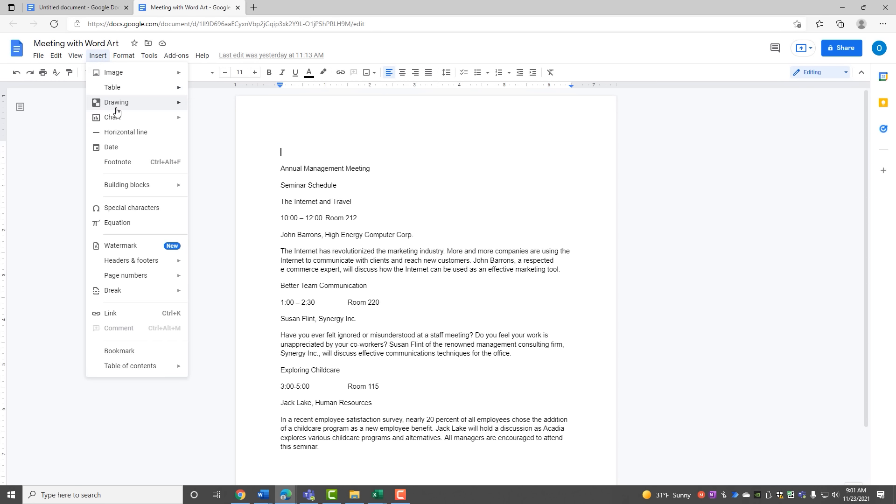
pyautogui.moveTo(117, 110)
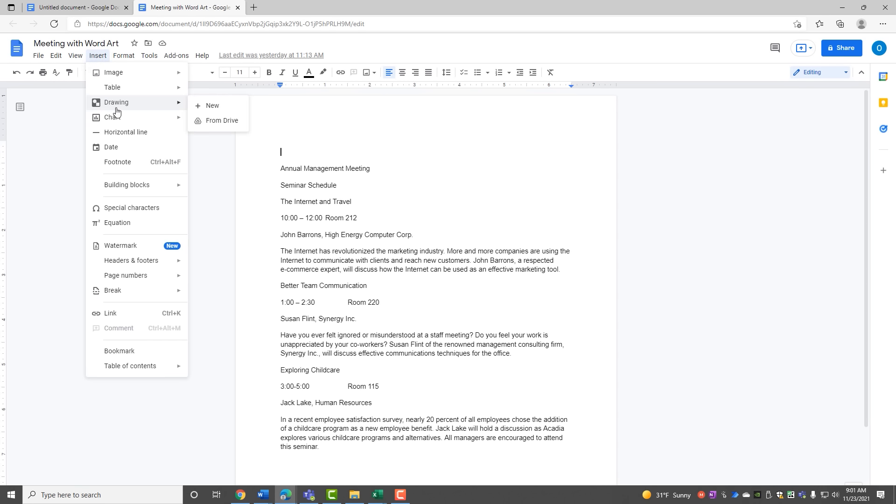
pyautogui.click(201, 106)
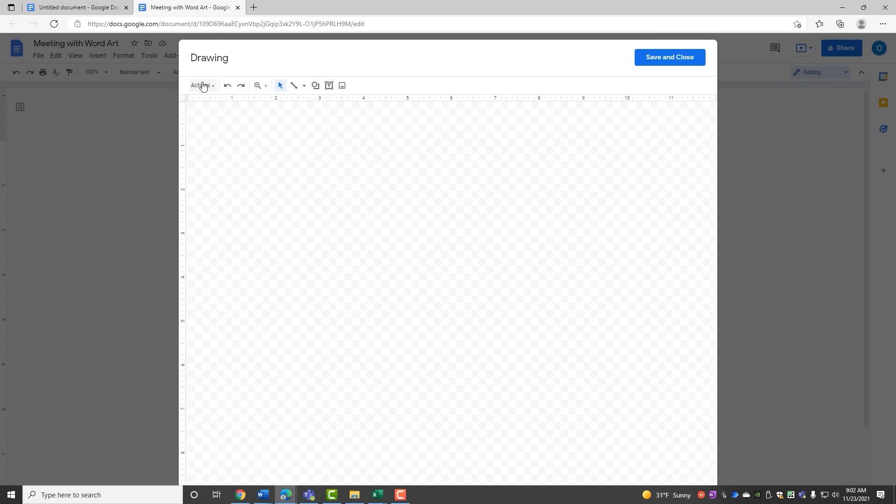
# Step: Create word art reading 'Meeting' and save it into the top of the document
pyautogui.click(203, 85)
pyautogui.click(216, 148)
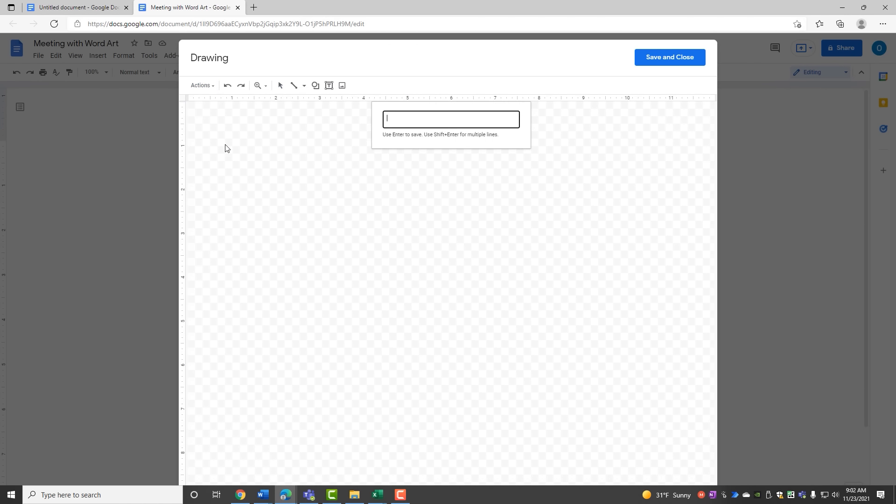
pyautogui.write('Meeting')
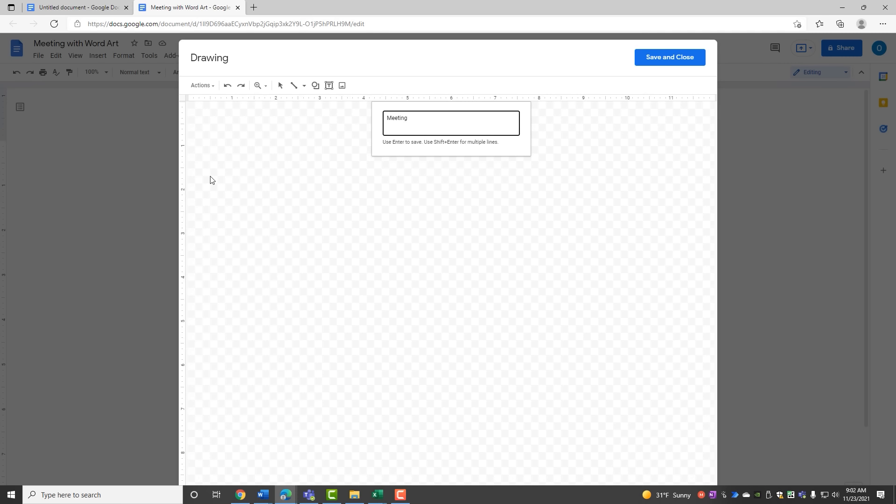
pyautogui.press('Return')
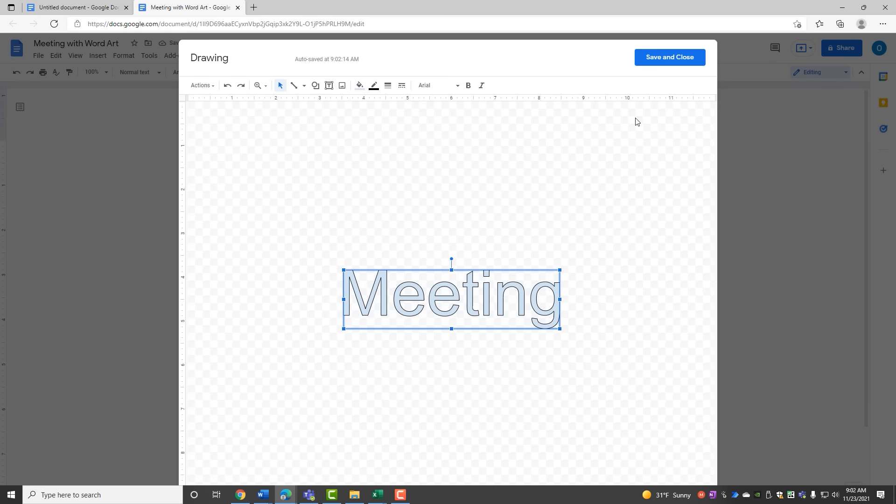
pyautogui.click(658, 65)
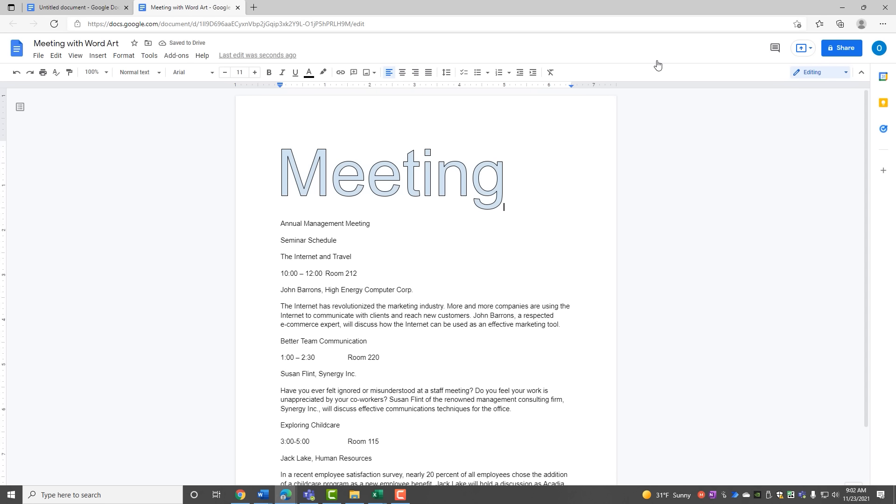
# Step: Try Wrap text, Break text, then In line for the Meeting word art, then edit it in the drawing editor
pyautogui.click(353, 194)
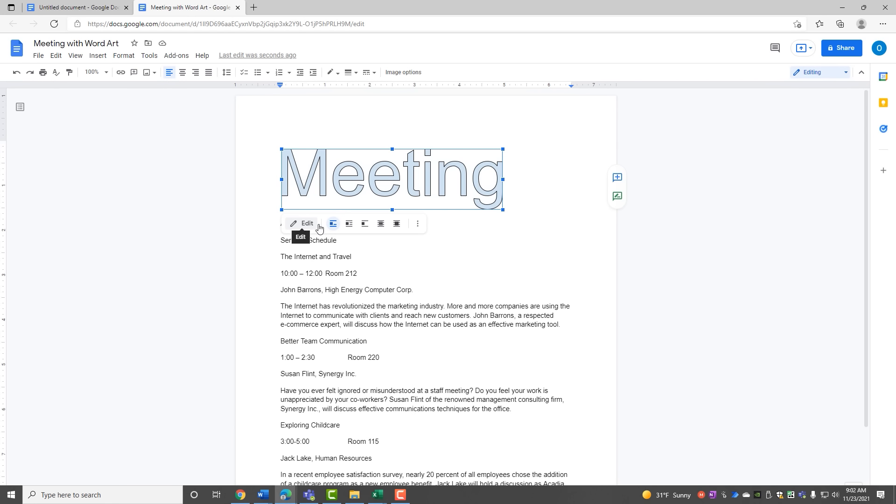
pyautogui.click(348, 224)
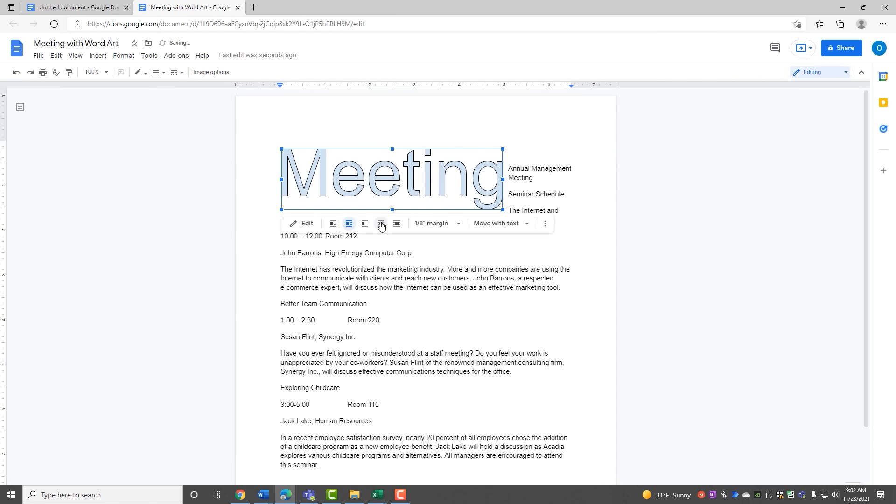
pyautogui.click(365, 224)
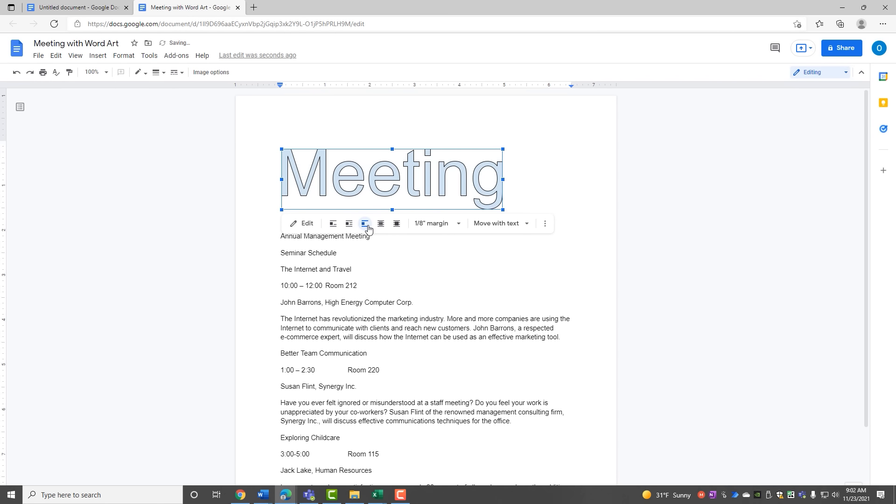
pyautogui.click(333, 224)
pyautogui.click(303, 224)
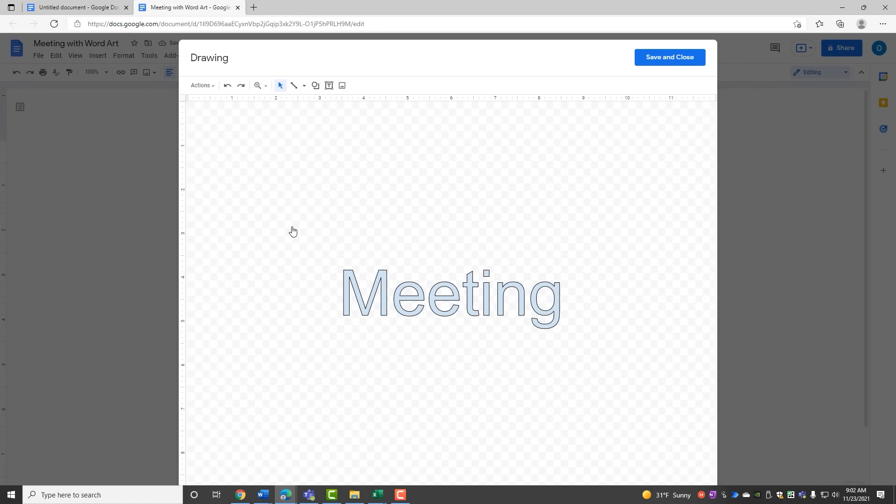
# Step: Fill the Meeting word art green with a dark teal dotted outline
pyautogui.click(378, 293)
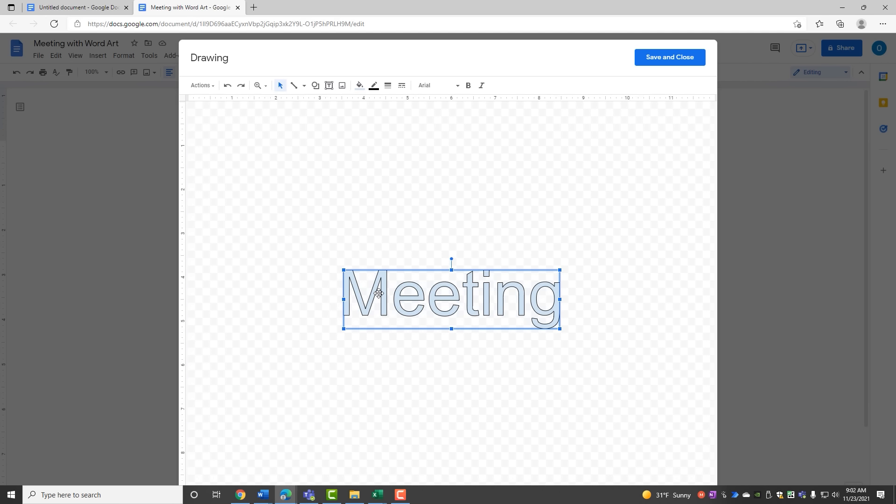
pyautogui.click(360, 86)
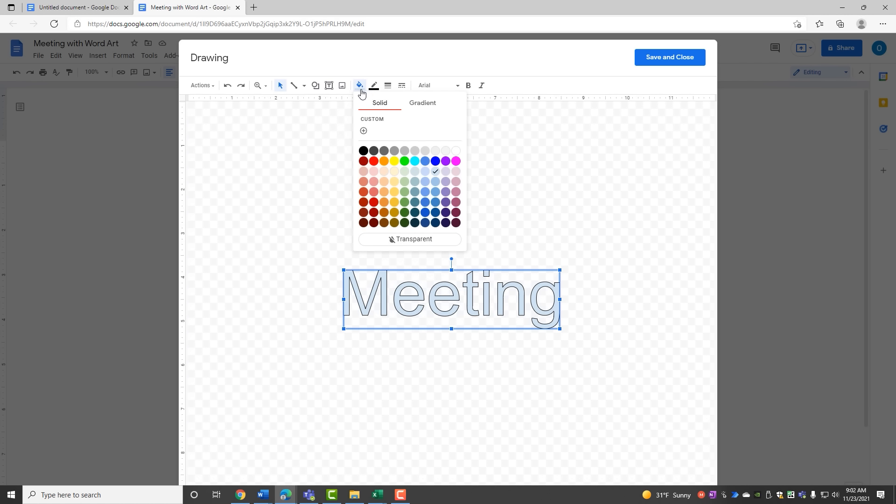
pyautogui.click(405, 198)
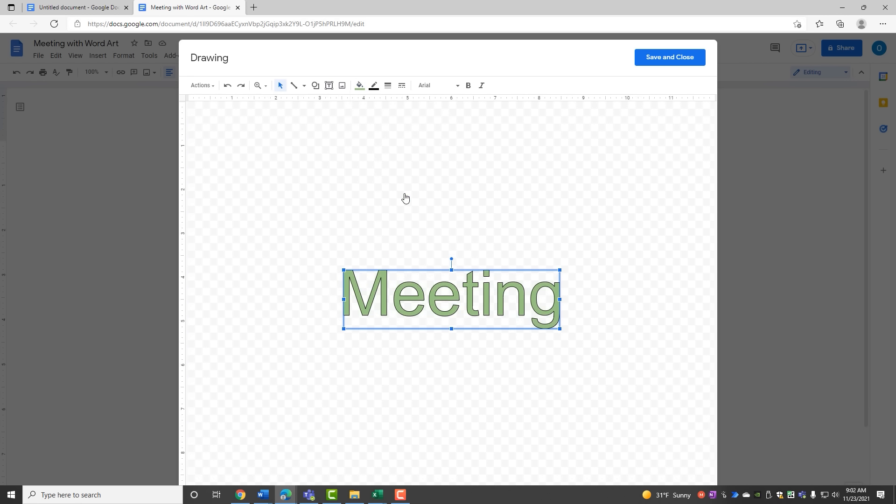
pyautogui.click(374, 86)
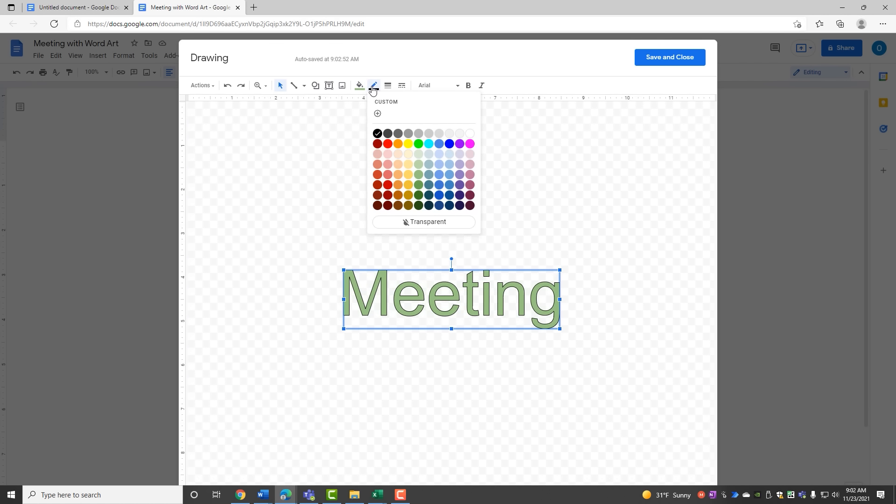
pyautogui.click(429, 195)
pyautogui.click(401, 87)
pyautogui.click(406, 122)
# Step: Set the outline to 3px, the font to Georgia, tilt it upward to about 334°, and save
pyautogui.click(388, 85)
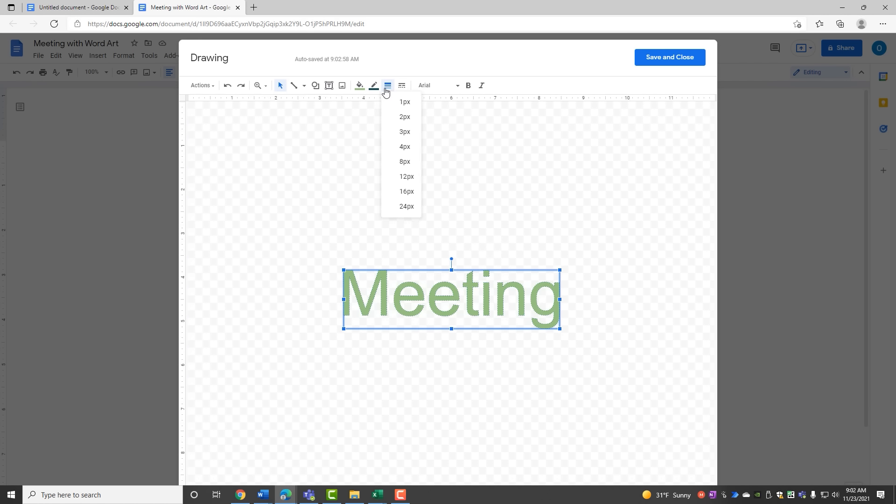
pyautogui.click(406, 178)
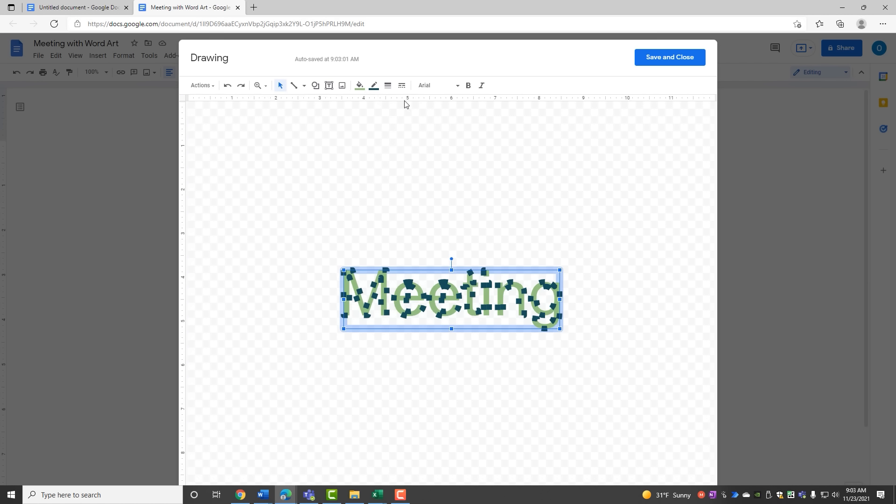
pyautogui.click(388, 86)
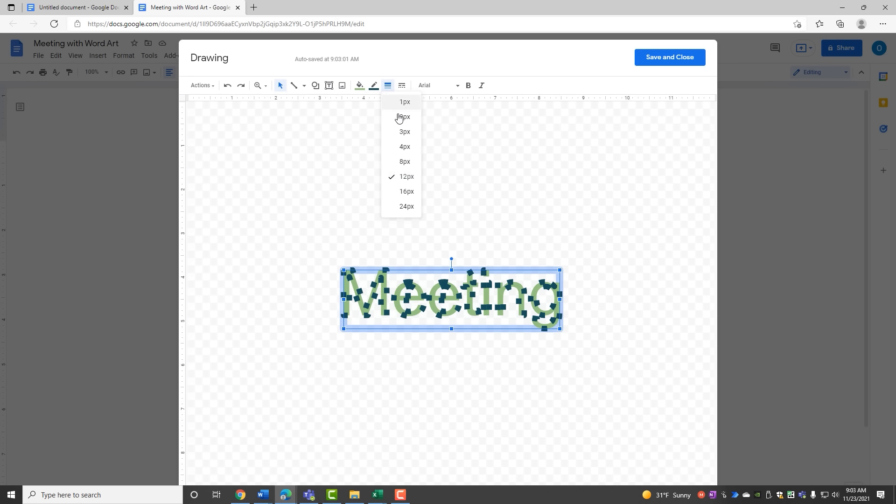
pyautogui.click(404, 138)
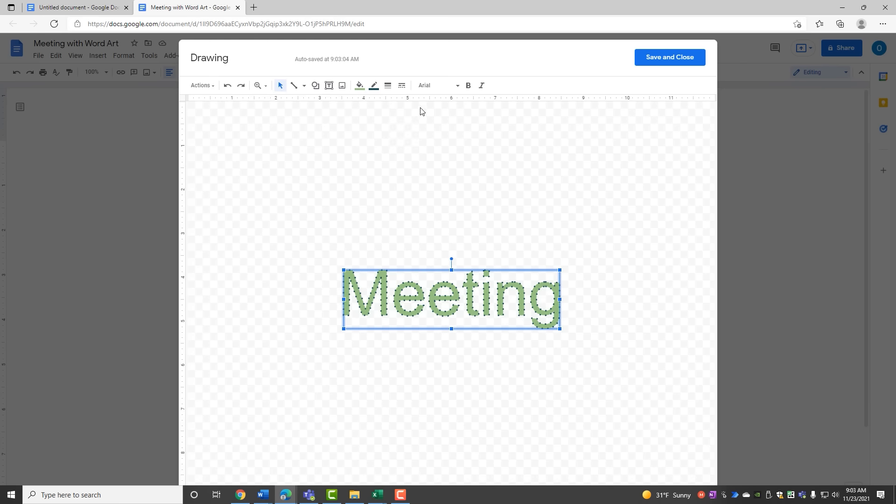
pyautogui.click(422, 89)
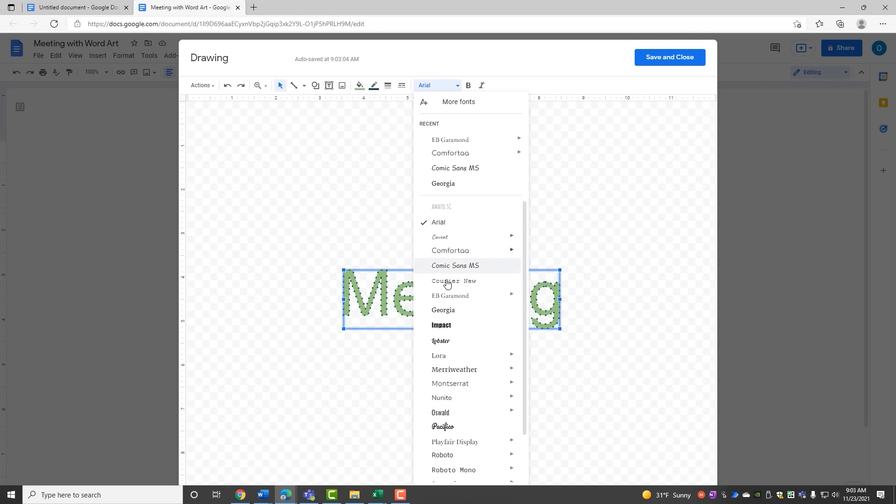
pyautogui.click(443, 311)
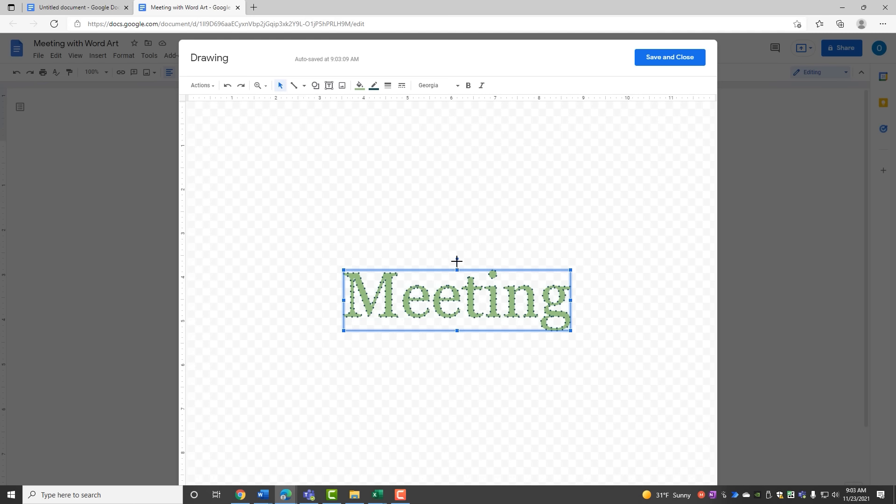
pyautogui.moveTo(458, 260)
pyautogui.mouseDown()
pyautogui.moveTo(438, 263)
pyautogui.moveTo(453, 260)
pyautogui.moveTo(447, 267)
pyautogui.mouseUp()
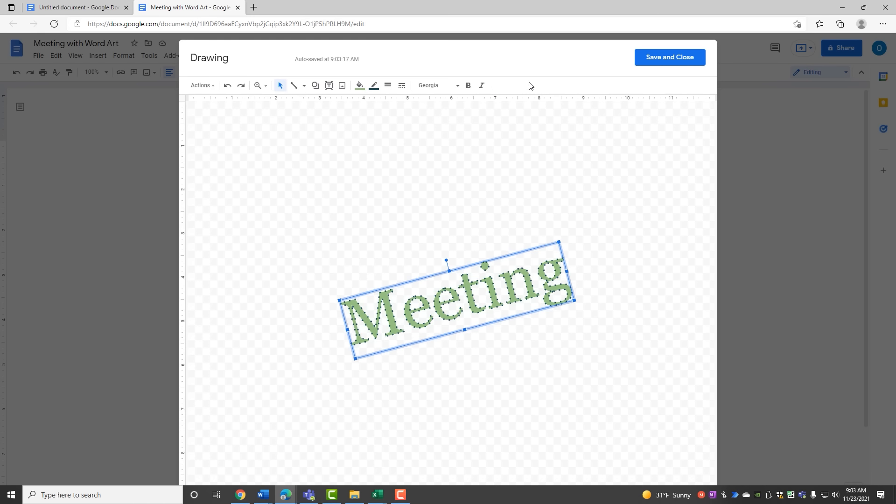
pyautogui.click(653, 62)
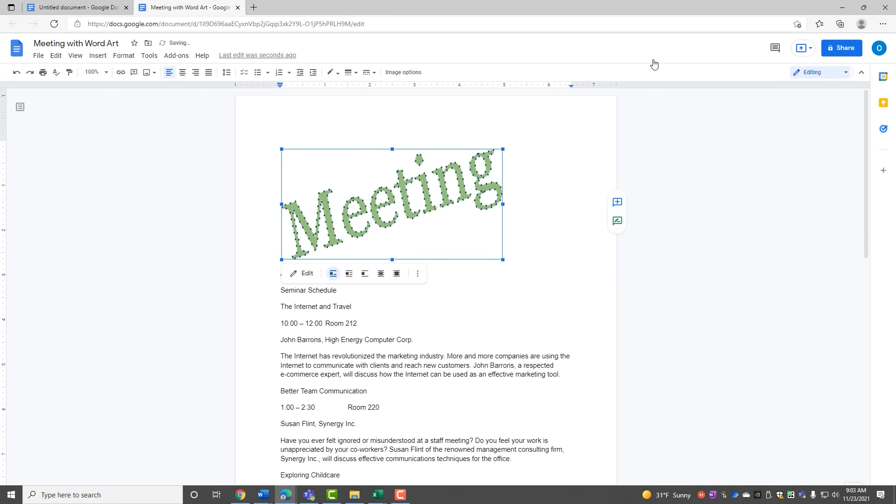
# Step: Reselect the tilted Meeting word art and bring it back into the drawing editor
pyautogui.click(449, 296)
pyautogui.click(385, 234)
pyautogui.click(304, 274)
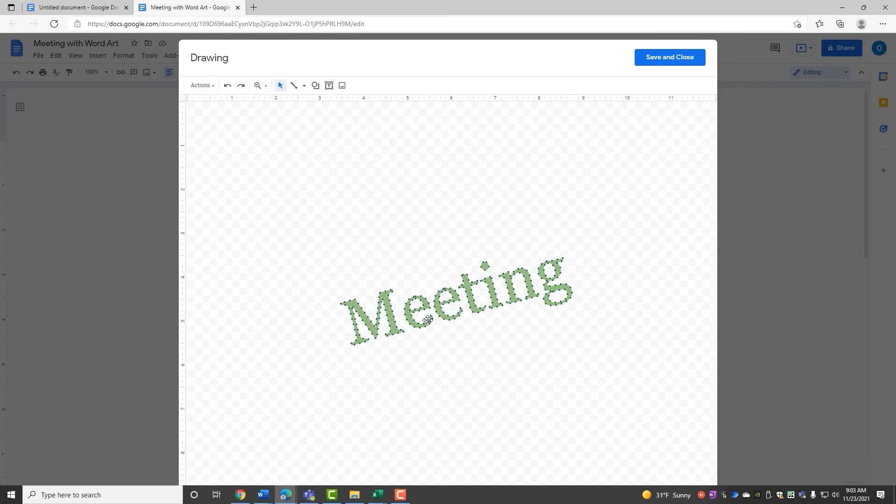
# Step: Keep the word art outline at 3px, change its dash to solid, and save the drawing
pyautogui.click(428, 320)
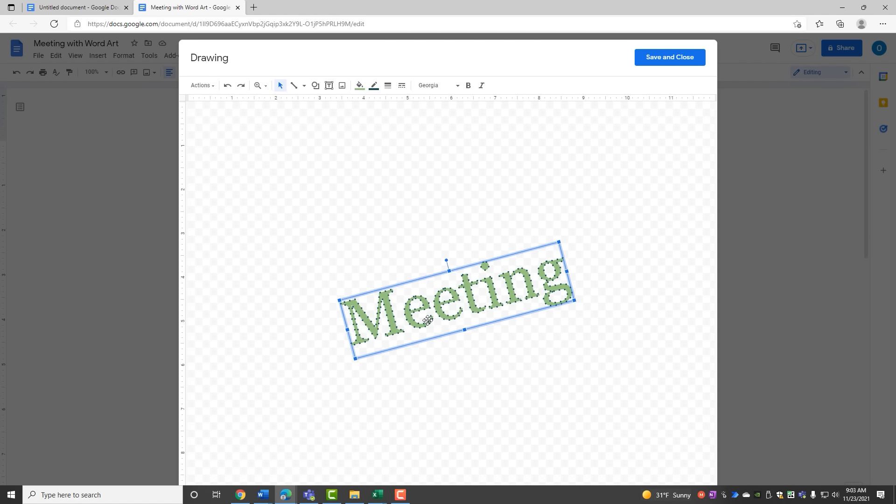
pyautogui.click(387, 88)
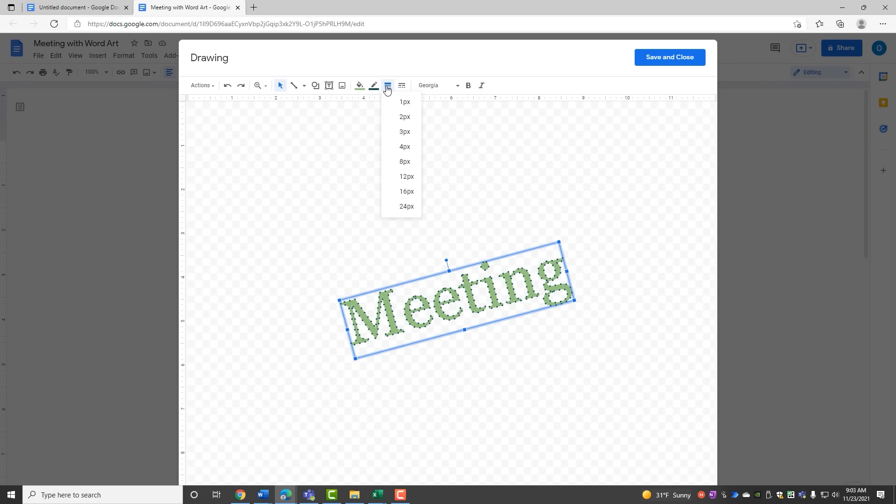
pyautogui.click(396, 134)
pyautogui.click(388, 86)
pyautogui.click(401, 87)
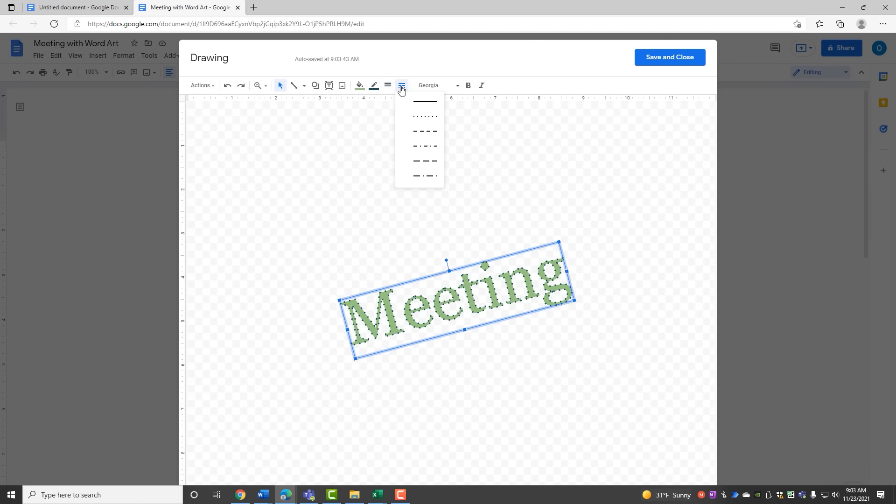
pyautogui.click(406, 100)
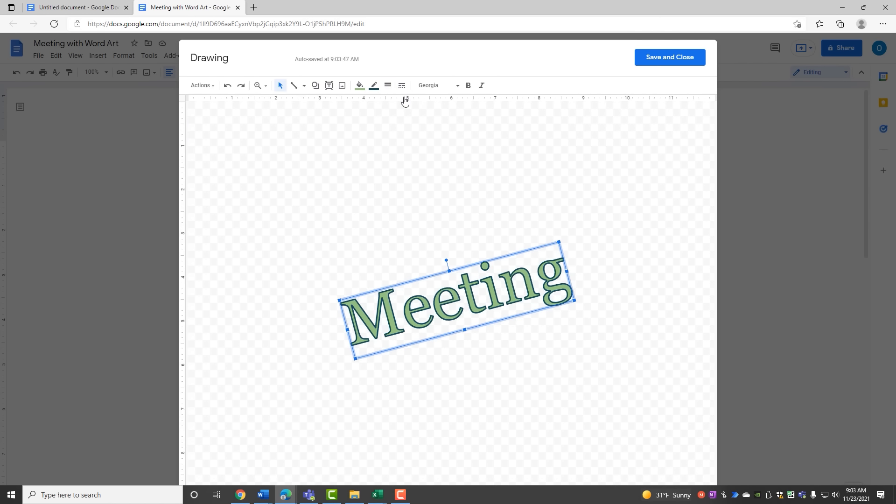
pyautogui.click(652, 65)
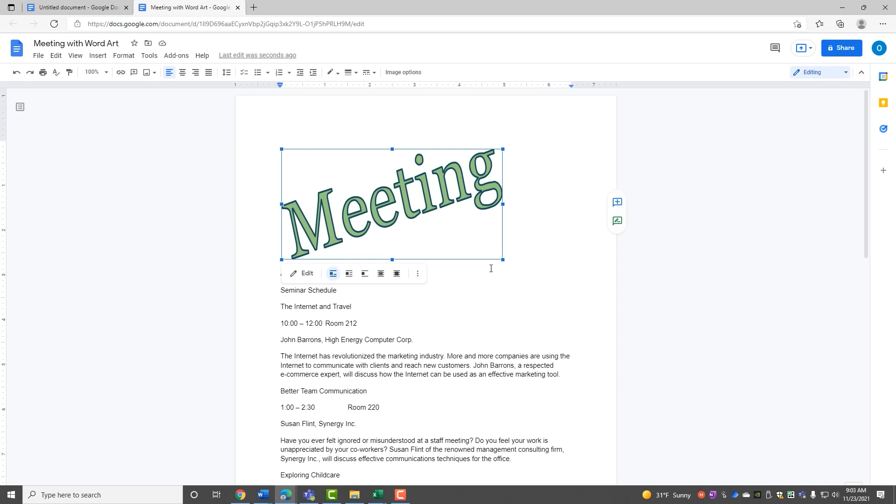
# Step: Shrink the Meeting word art slightly and centre it on the page
pyautogui.moveTo(502, 259); pyautogui.dragTo(434, 235)
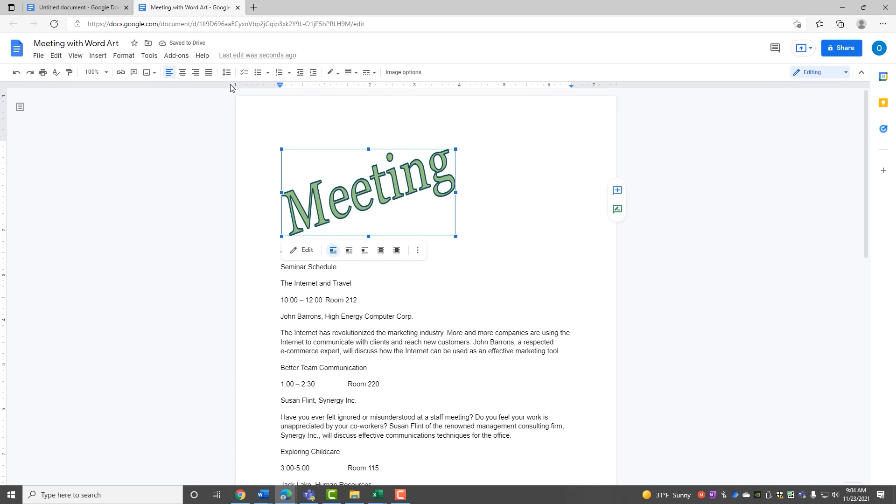
pyautogui.click(183, 72)
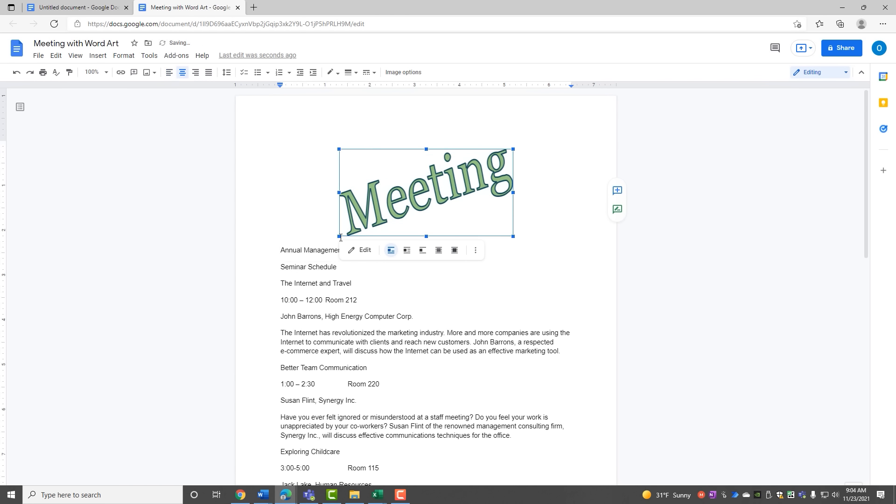
pyautogui.click(467, 300)
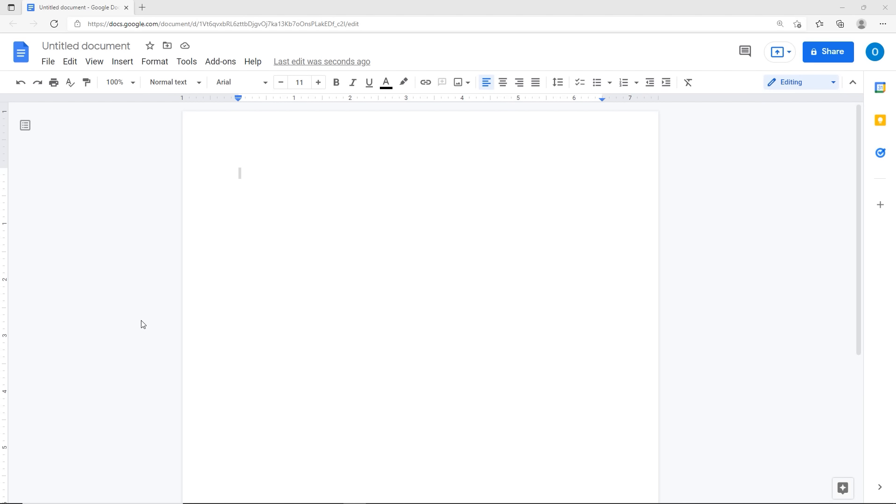
# Step: Insert an empty equation on the first line of the blank Untitled document
pyautogui.click(259, 174)
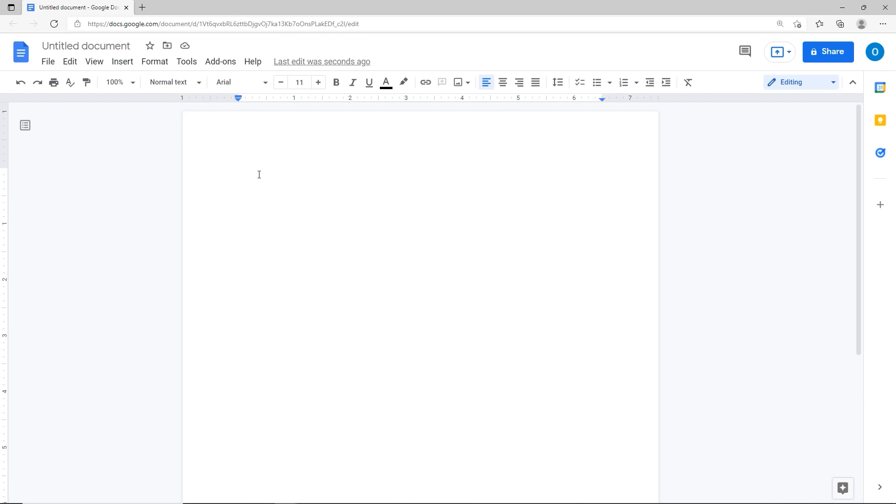
pyautogui.write('=')
pyautogui.keyDown('ctrl'); pyautogui.scroll(3, 259, 175); pyautogui.keyUp('ctrl')
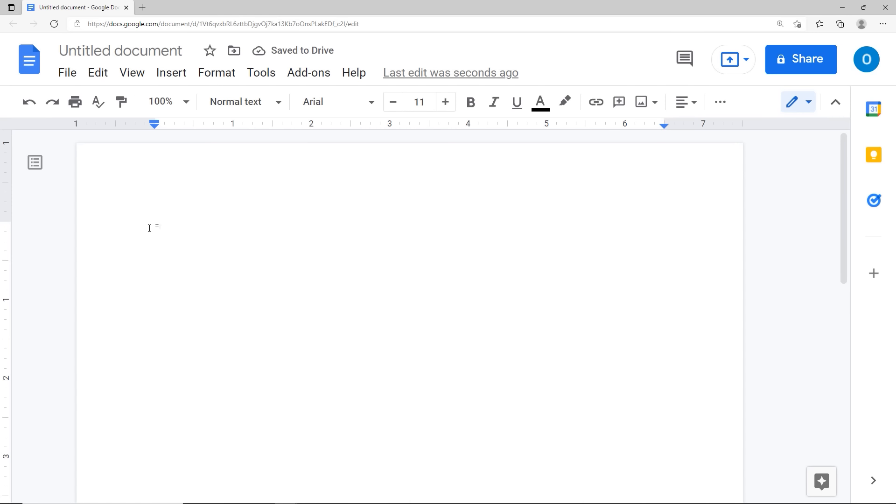
pyautogui.click(168, 75)
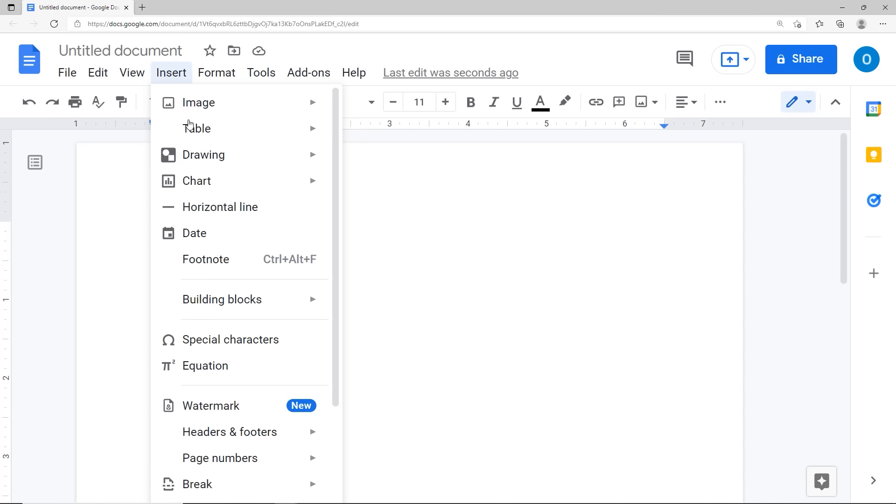
pyautogui.click(216, 364)
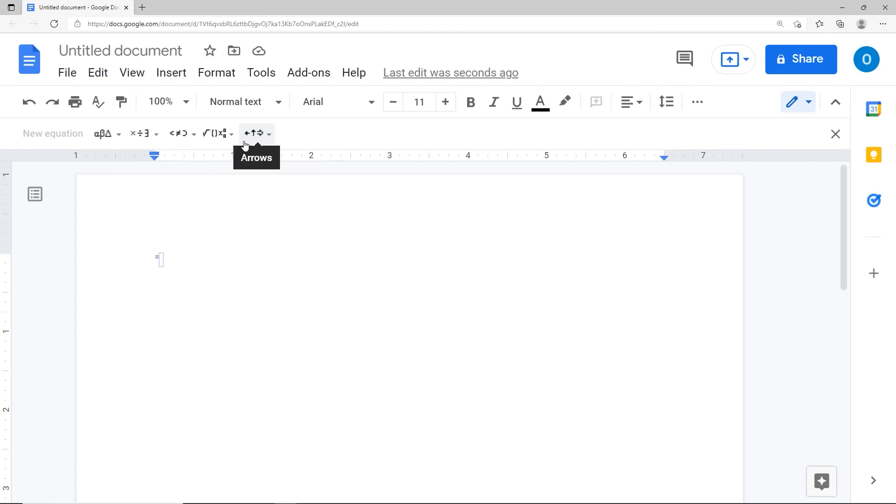
# Step: Browse the equation toolbar's Greek, operations, relation, math and arrow symbol palettes
pyautogui.click(120, 136)
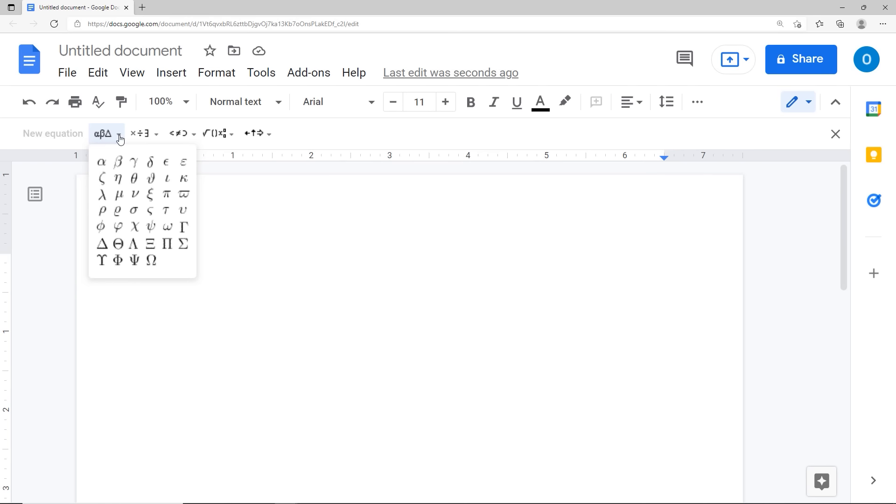
pyautogui.click(153, 140)
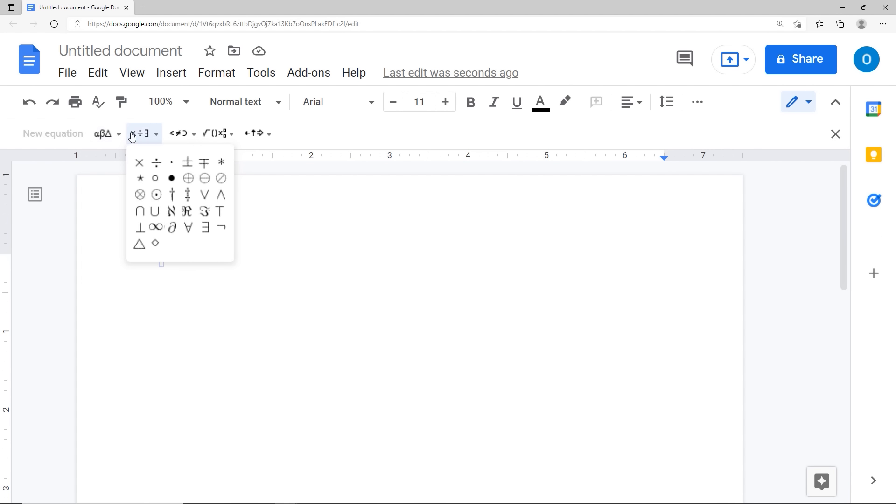
pyautogui.click(106, 135)
pyautogui.click(142, 135)
pyautogui.click(176, 135)
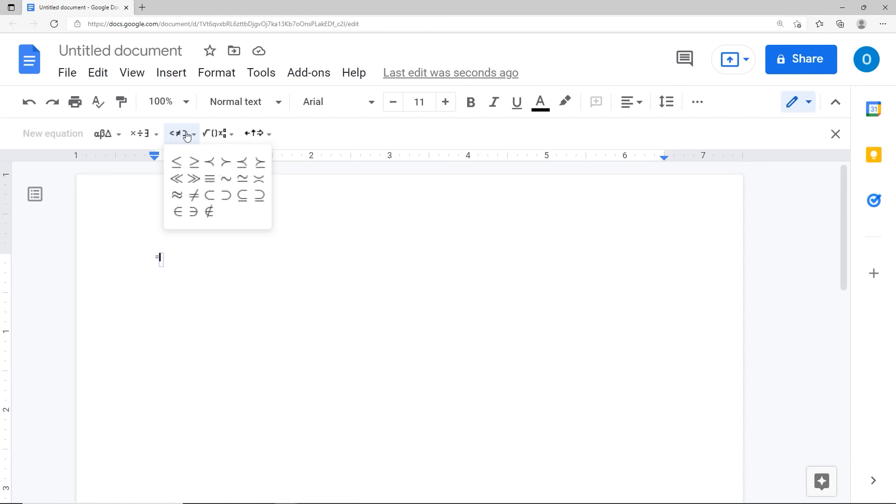
pyautogui.click(214, 136)
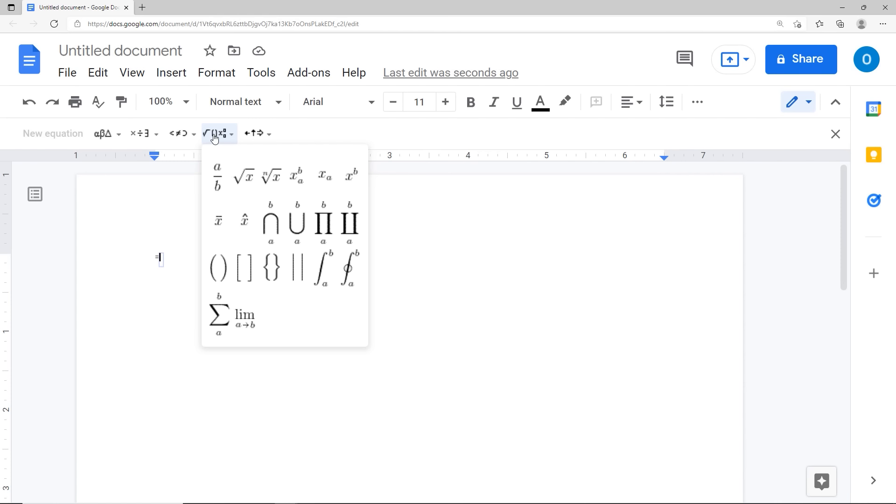
pyautogui.click(256, 135)
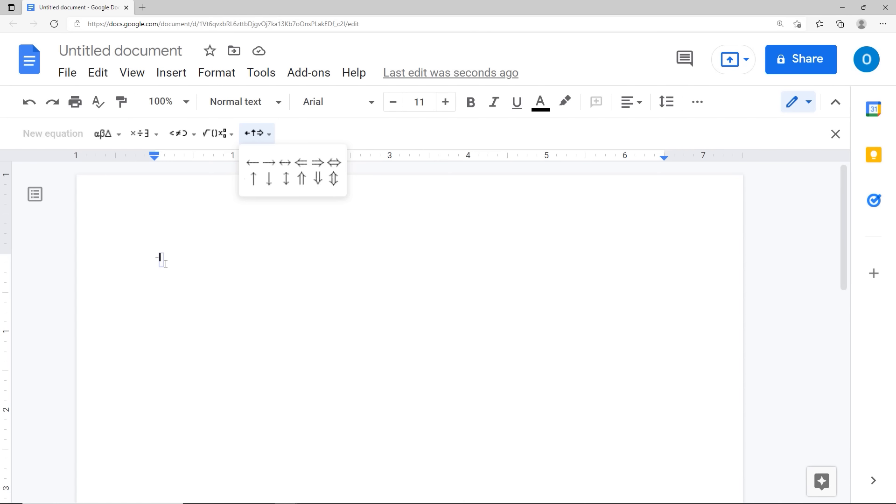
pyautogui.press('ctrl')
pyautogui.press('ctrl')
pyautogui.press('ctrl')
pyautogui.click(147, 136)
pyautogui.click(147, 136)
pyautogui.click(147, 136)
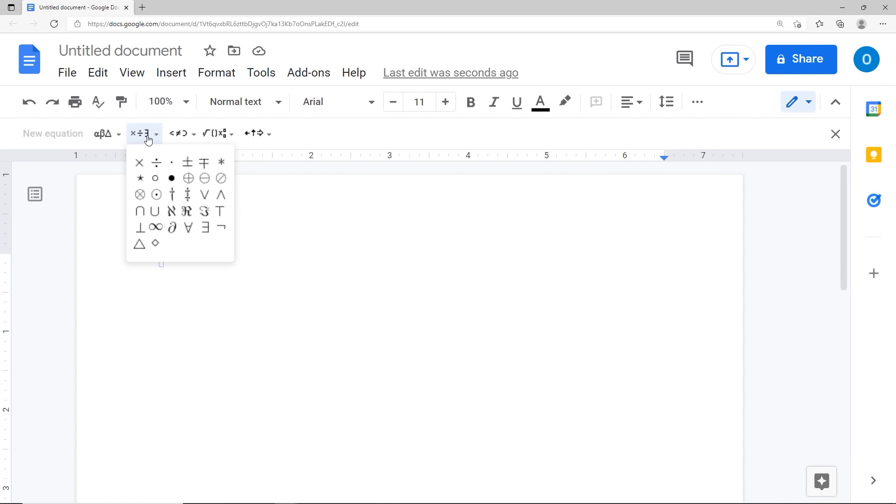
pyautogui.click(188, 289)
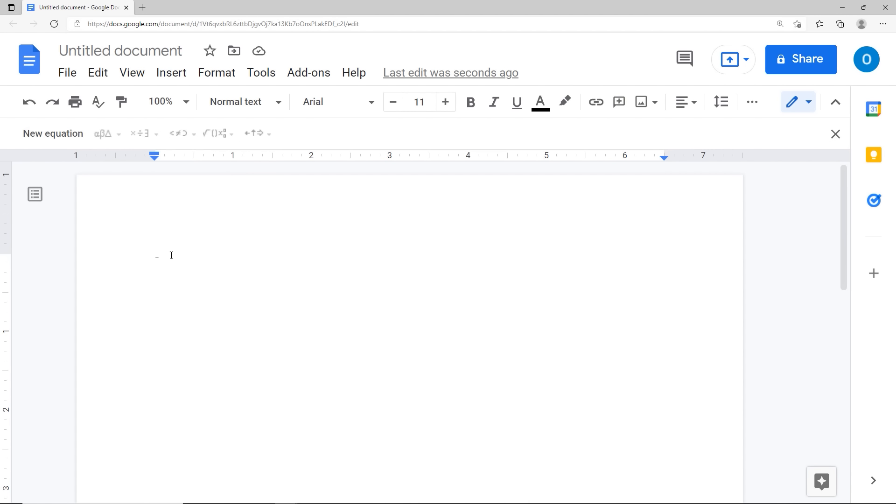
# Step: Build the equation = 3 × 3 using the operations palette's multiplication sign
pyautogui.write('3')
pyautogui.click(69, 138)
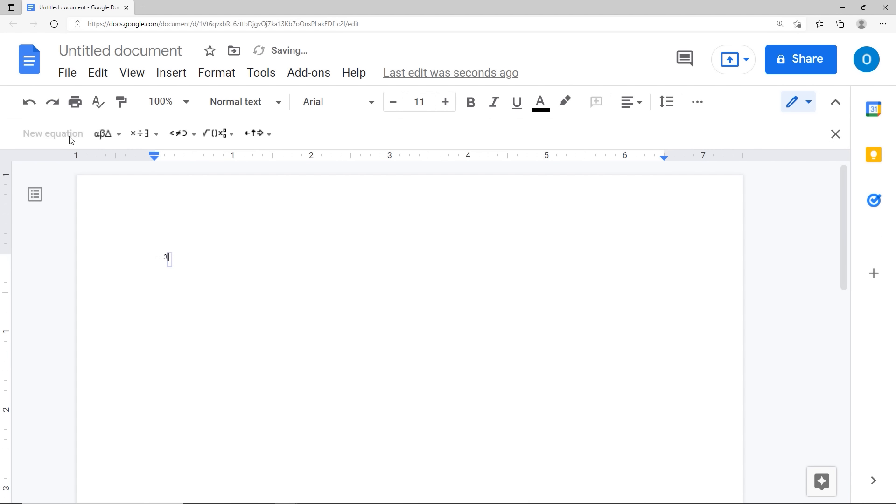
pyautogui.click(154, 136)
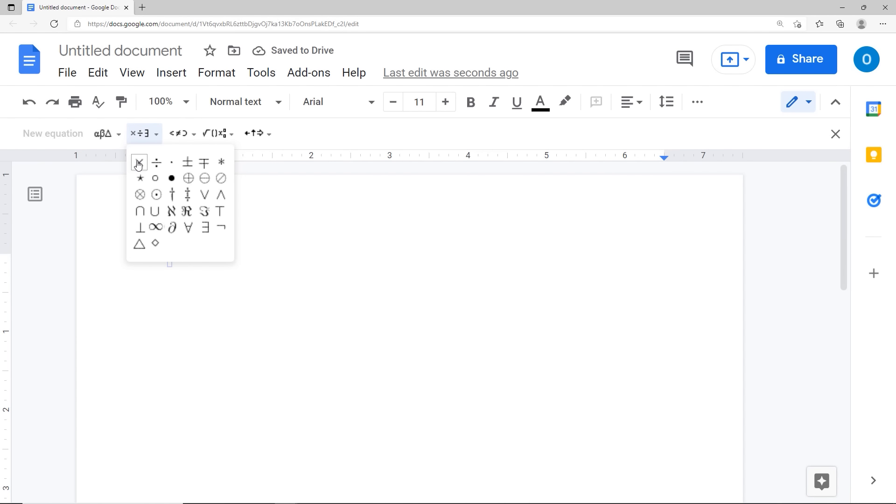
pyautogui.click(139, 162)
pyautogui.write('3× 3')
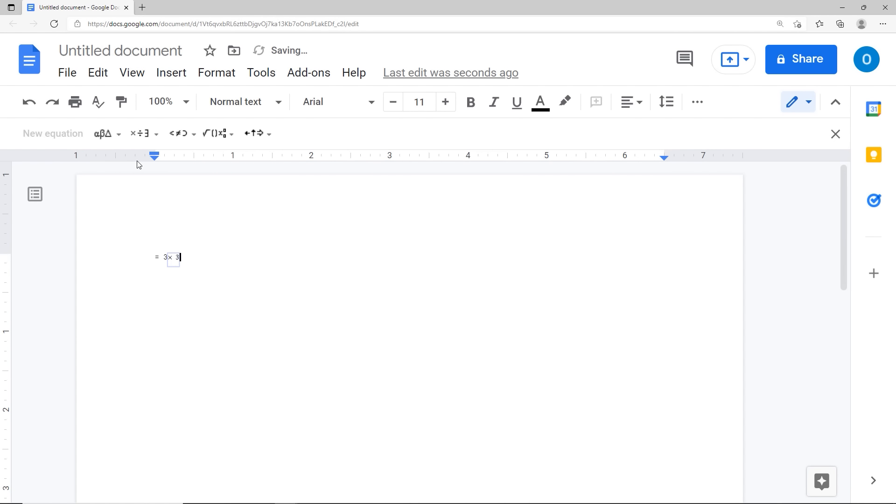
pyautogui.click(176, 264)
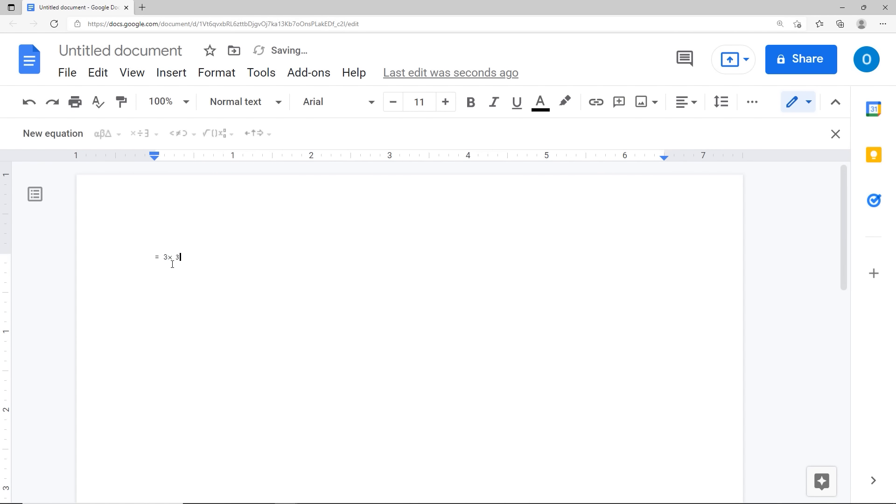
pyautogui.click(169, 259)
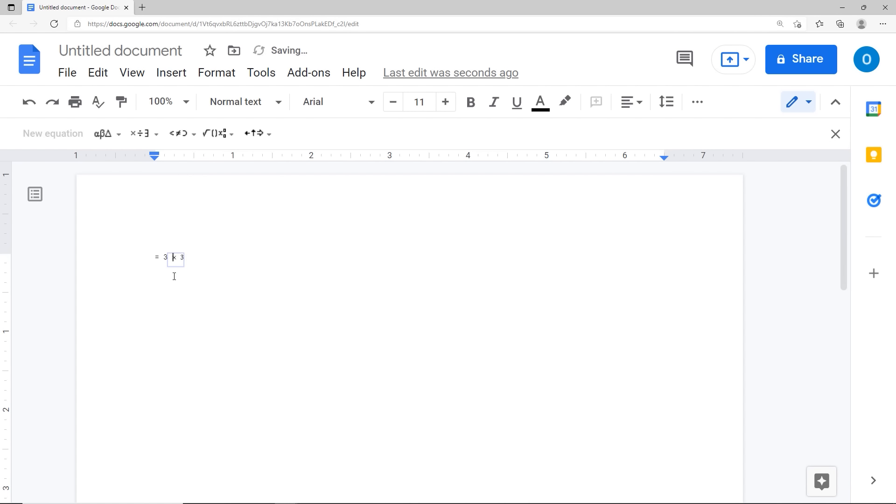
pyautogui.press('Right')
pyautogui.click(204, 261)
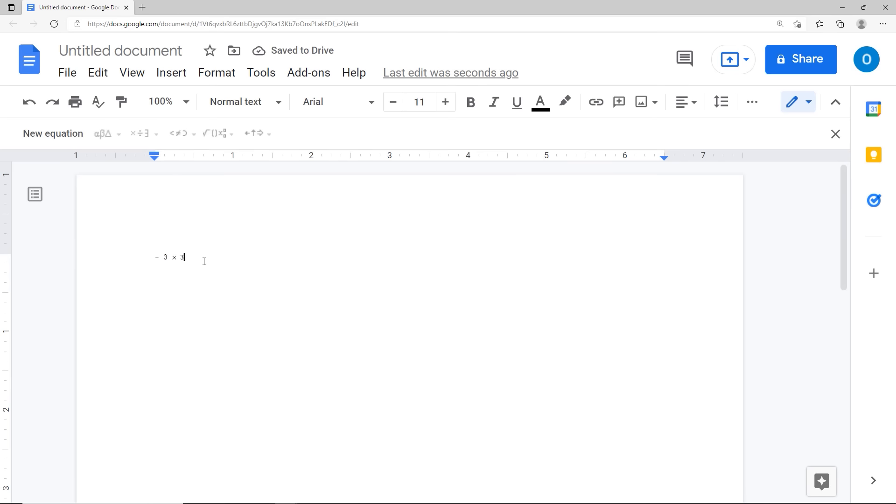
# Step: On a new line, build the equation =≤ 4 with the relation palette's less-than-or-equal sign
pyautogui.press('Return')
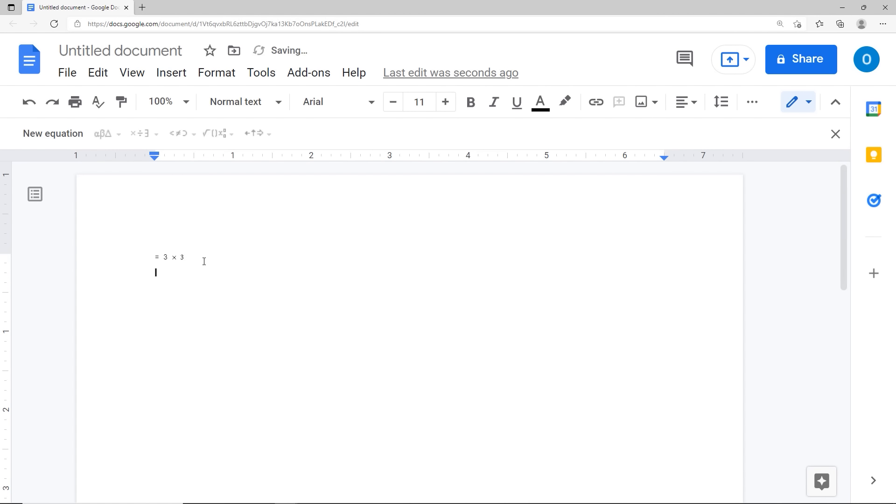
pyautogui.write('=')
pyautogui.click(72, 139)
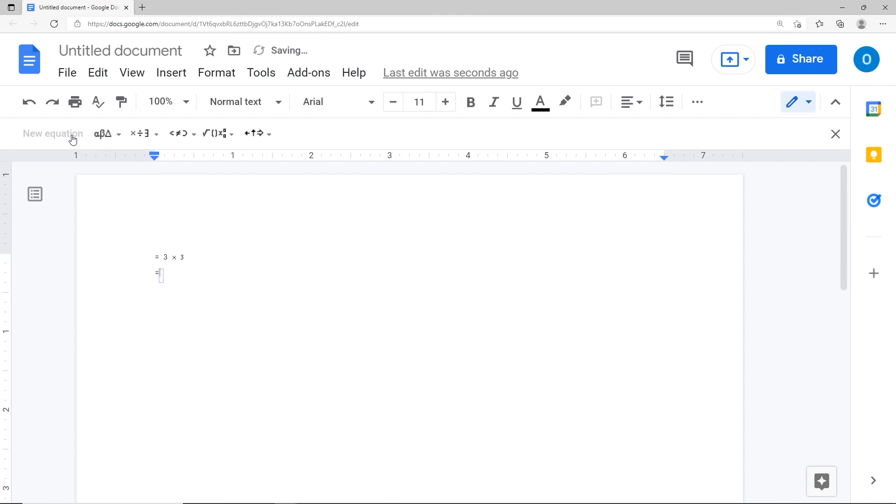
pyautogui.click(189, 135)
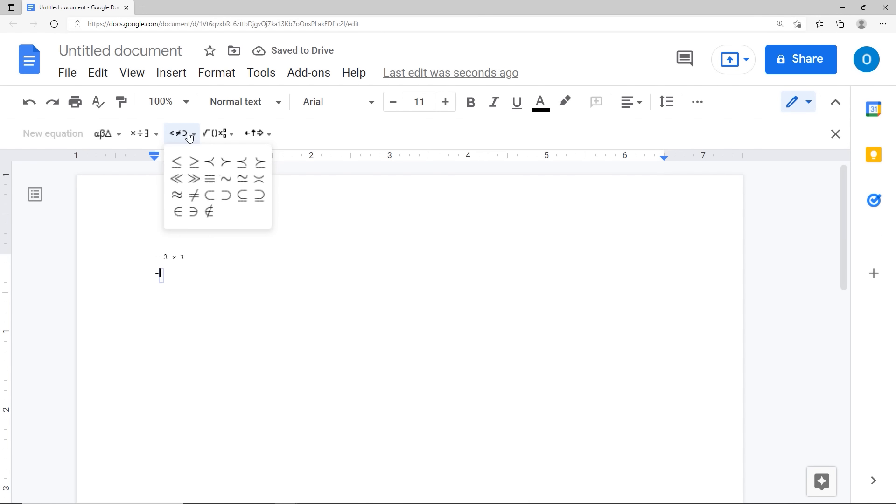
pyautogui.click(178, 163)
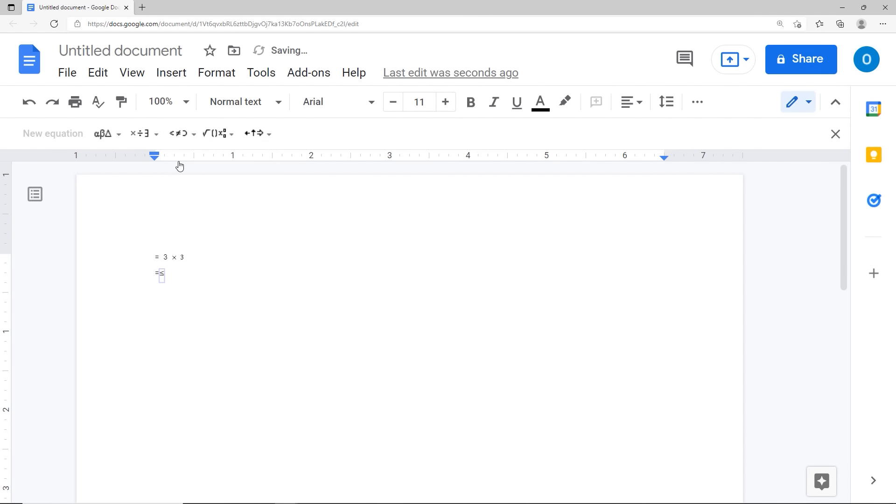
pyautogui.write('4')
pyautogui.click(225, 275)
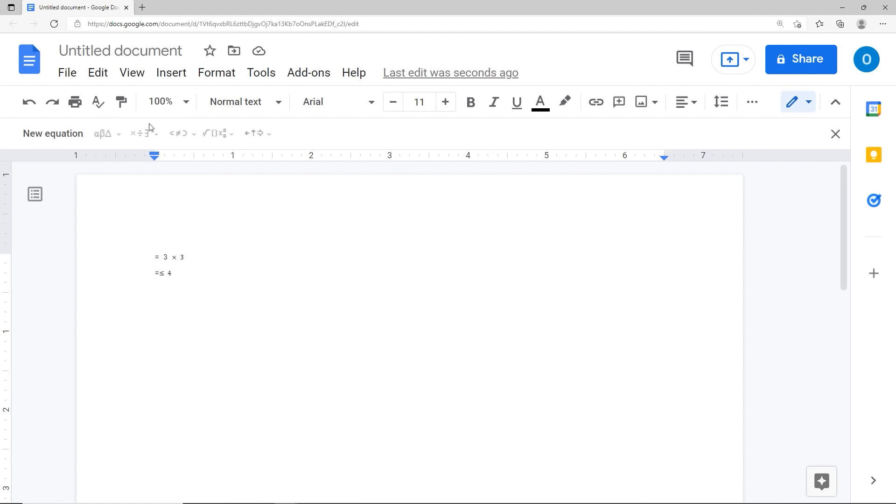
pyautogui.click(166, 75)
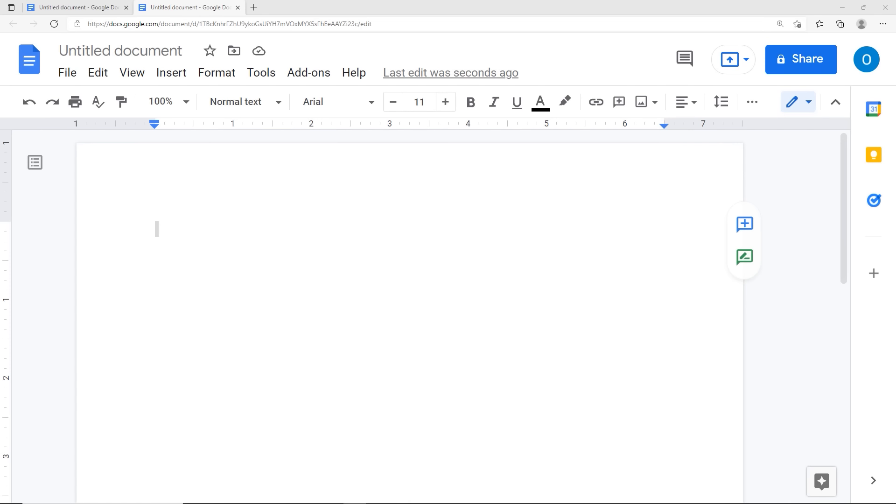
# Step: Type 'copyright' and add a © symbol after it from the special characters picker
pyautogui.click(178, 230)
pyautogui.write('copyright')
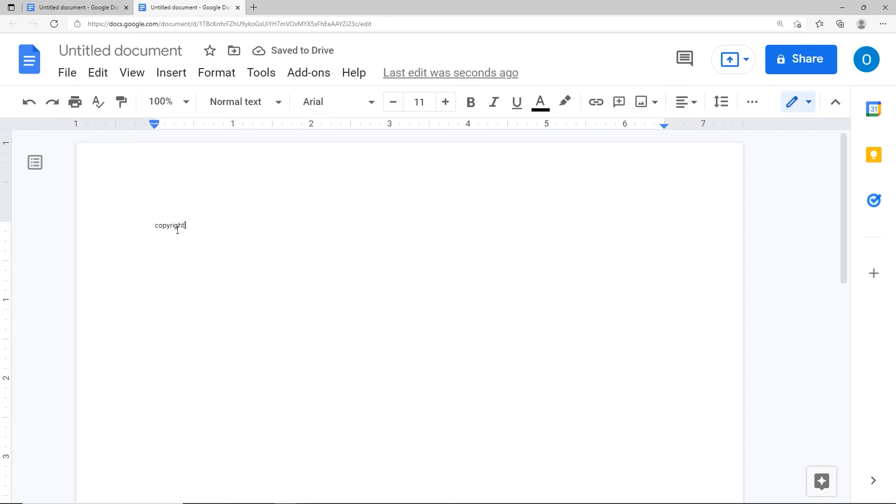
pyautogui.click(176, 79)
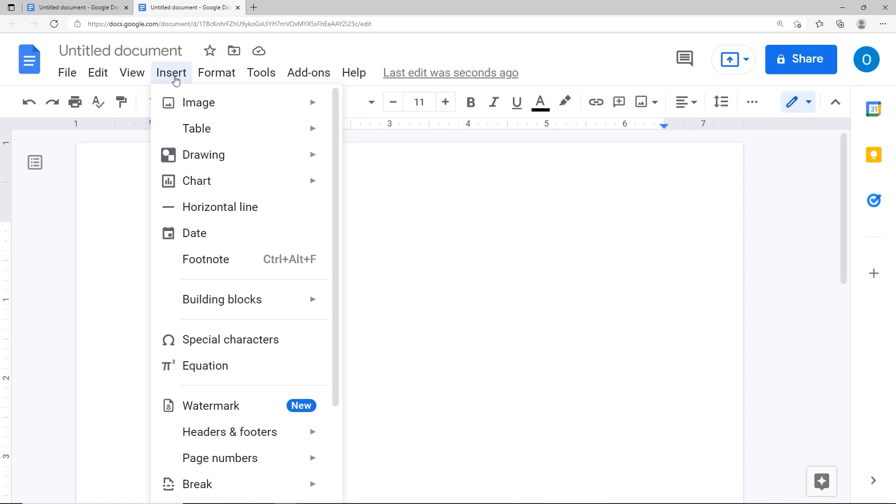
pyautogui.click(204, 343)
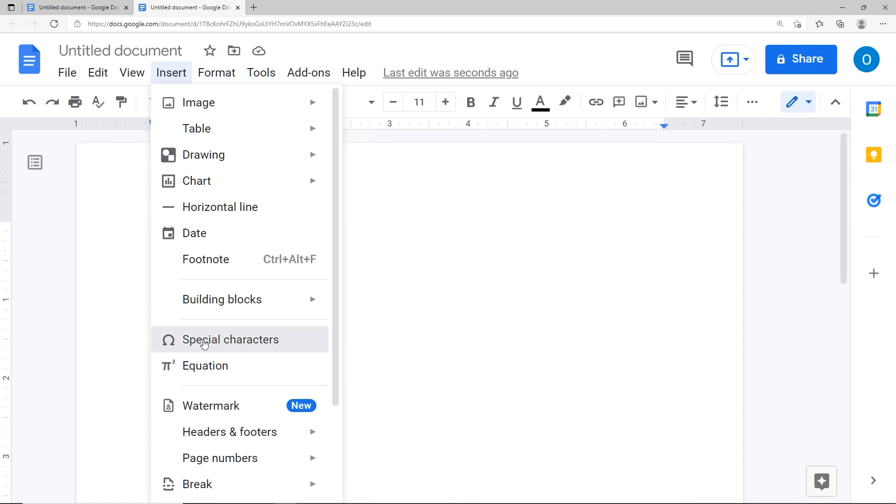
pyautogui.moveTo(294, 168); pyautogui.dragTo(316, 97)
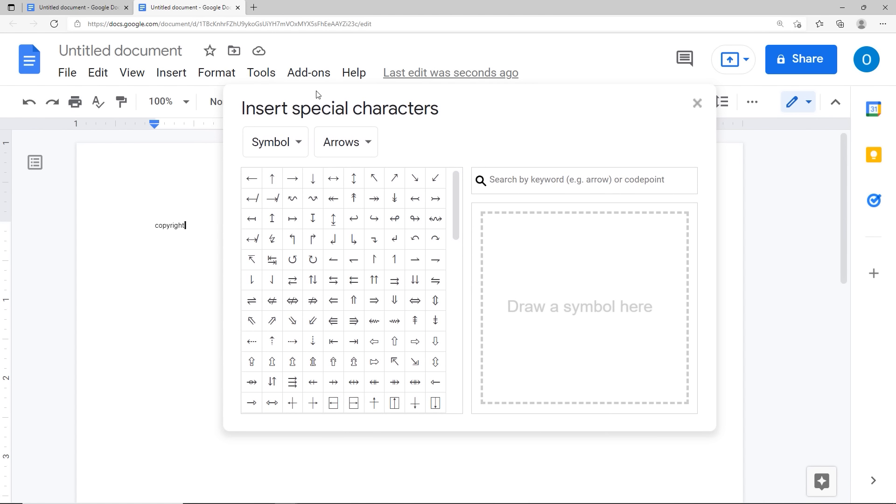
pyautogui.click(298, 146)
pyautogui.click(501, 188)
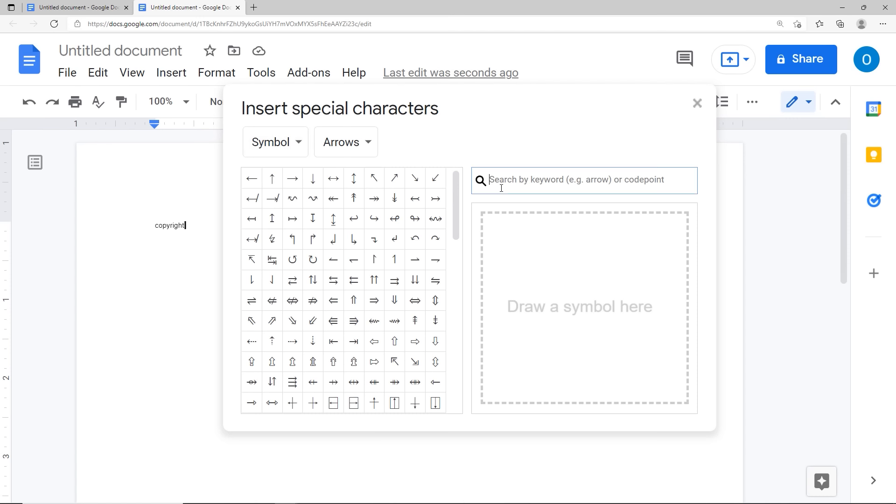
pyautogui.write('copy')
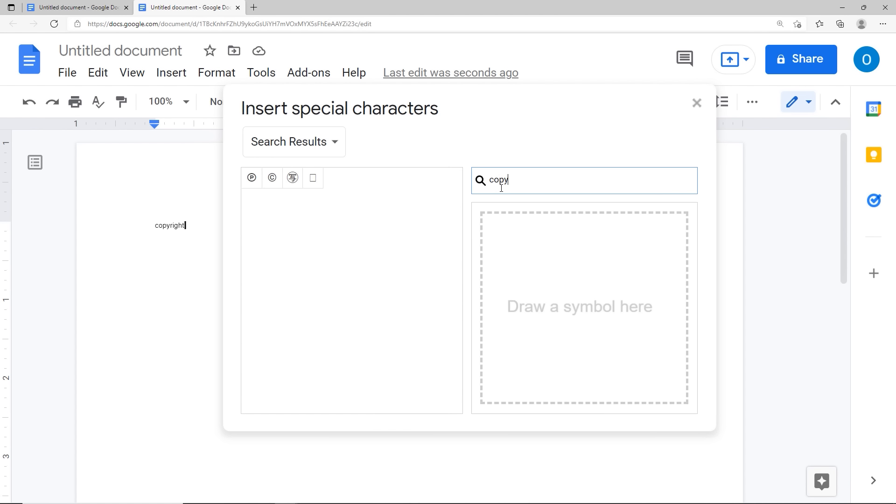
pyautogui.write('right')
pyautogui.click(272, 182)
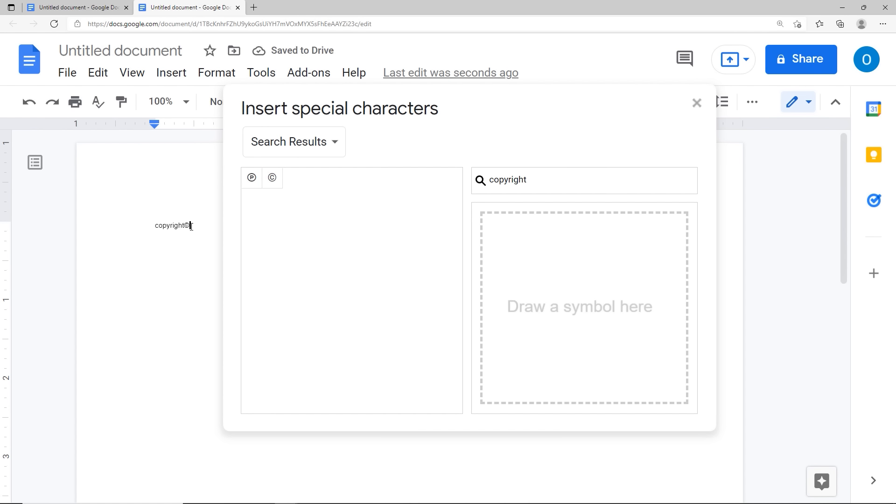
pyautogui.click(272, 177)
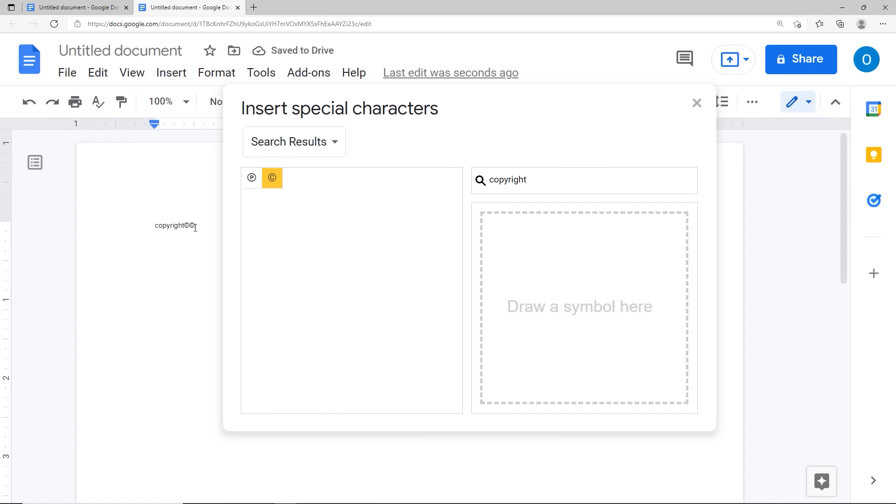
pyautogui.press('BackSpace')
# Step: On a new line type 'trademark', add ™ found by searching 'trade', then close the picker
pyautogui.press('Return')
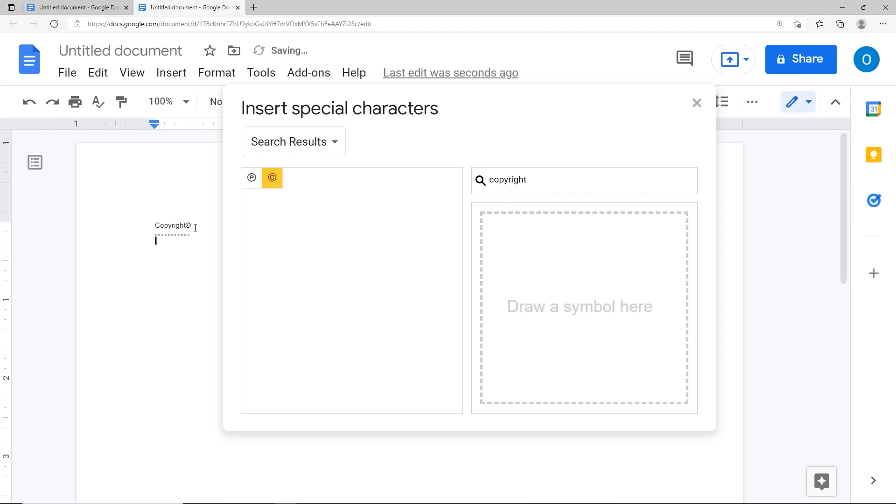
pyautogui.write('trademark')
pyautogui.doubleClick(473, 182)
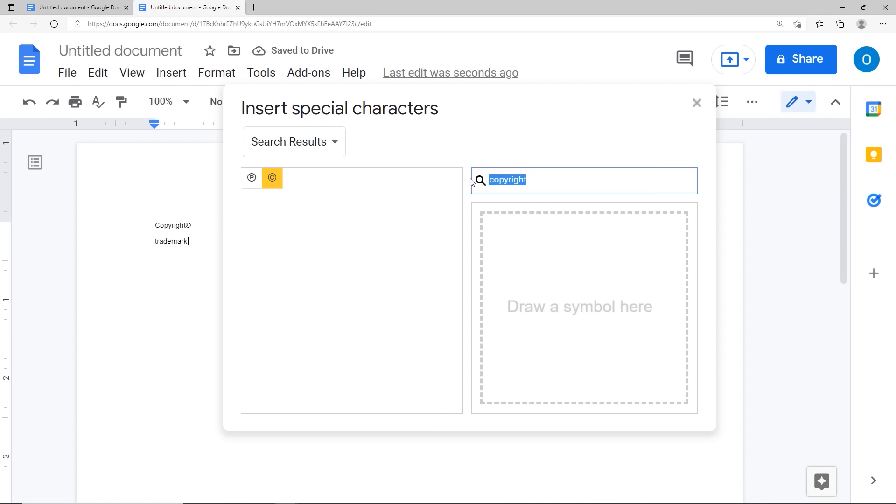
pyautogui.write('trademark')
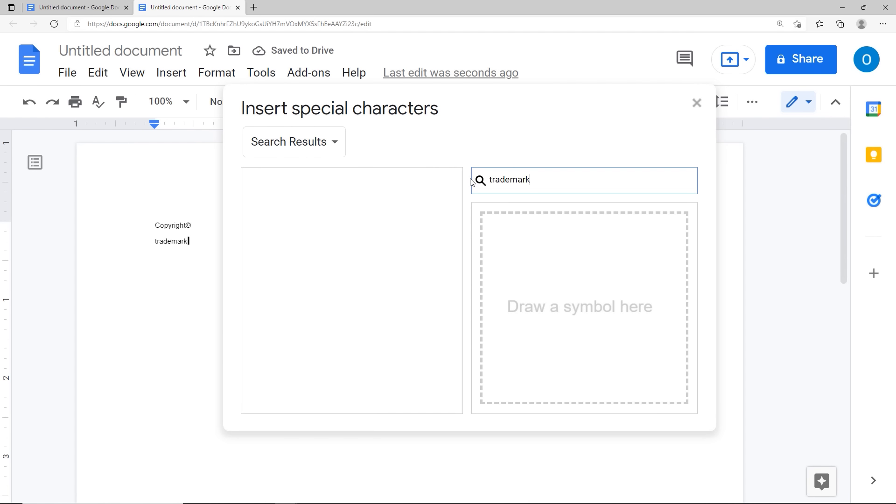
pyautogui.press('BackSpace')
pyautogui.press('BackSpace')
pyautogui.press('BackSpace')
pyautogui.press('BackSpace')
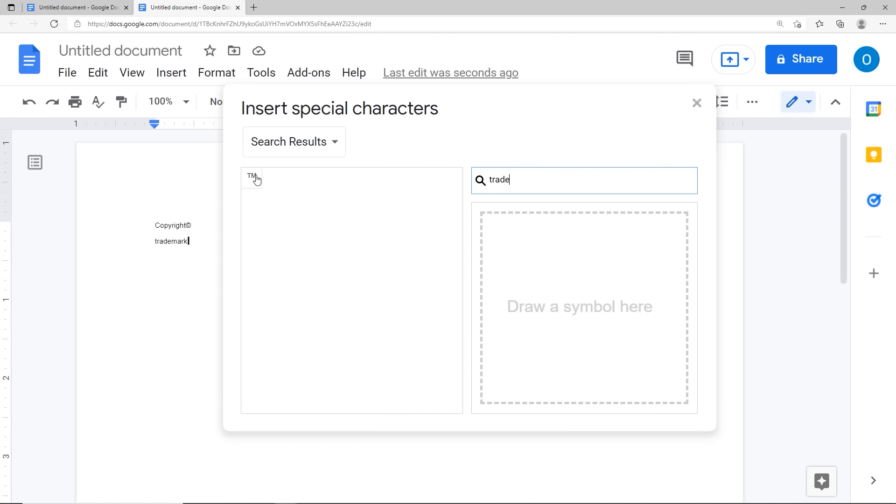
pyautogui.click(256, 179)
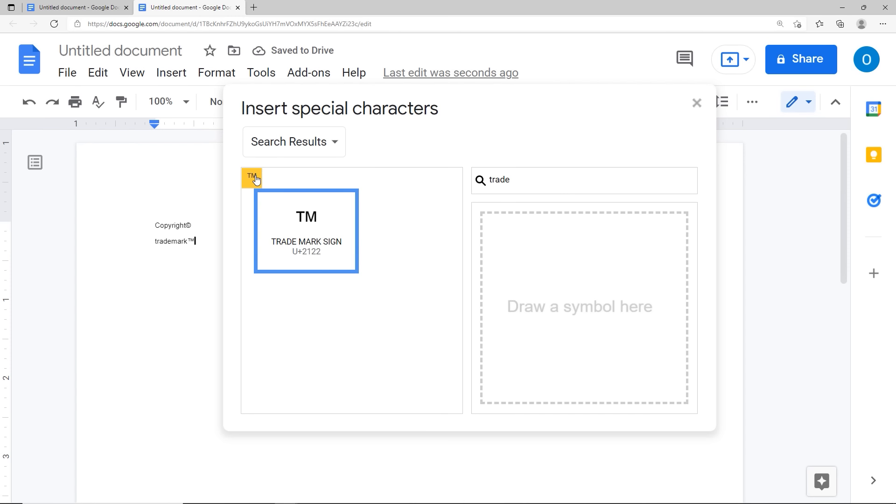
pyautogui.click(697, 103)
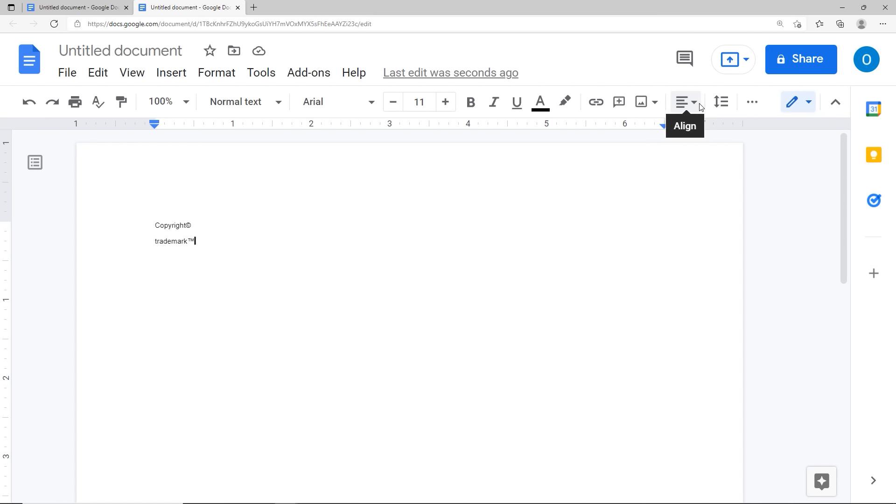
# Step: Type '1st' on the first line and format the 'st' as superscript
pyautogui.click(173, 76)
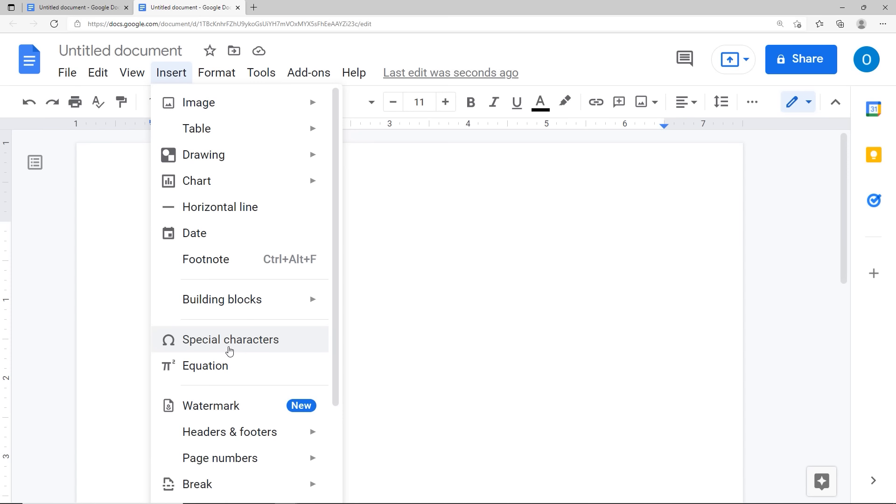
pyautogui.click(468, 333)
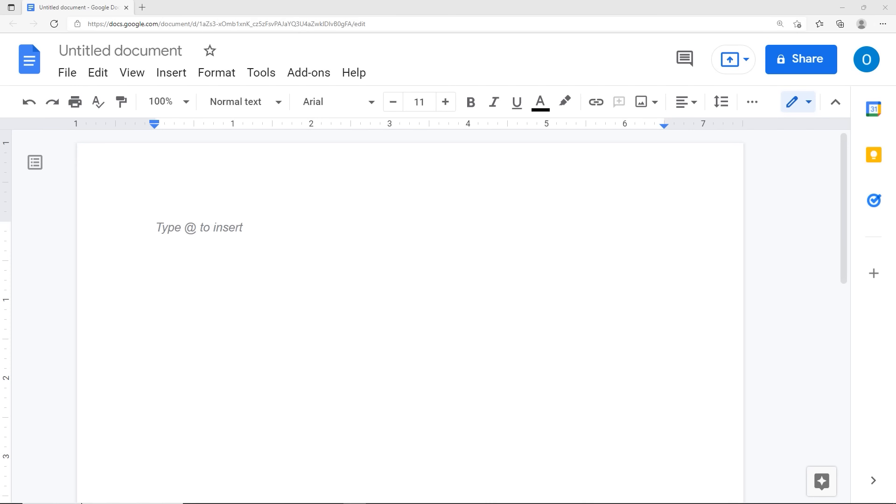
pyautogui.click(158, 228)
pyautogui.write('1st')
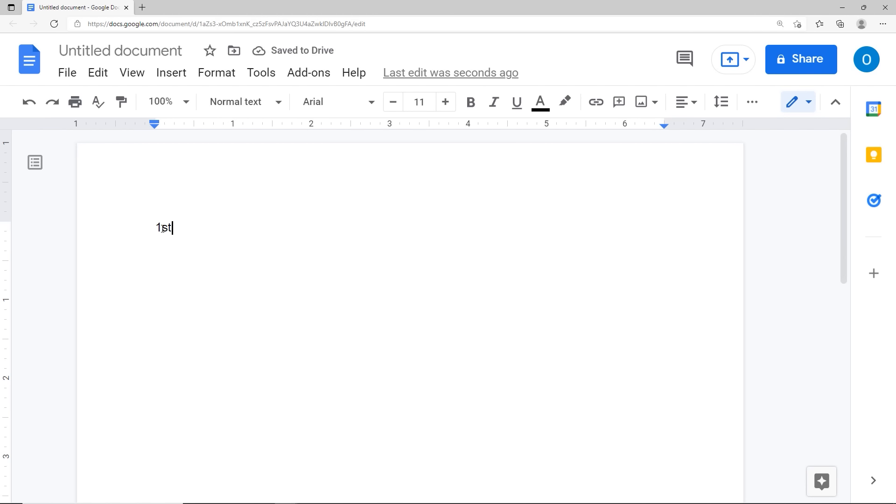
pyautogui.moveTo(162, 228); pyautogui.dragTo(172, 227)
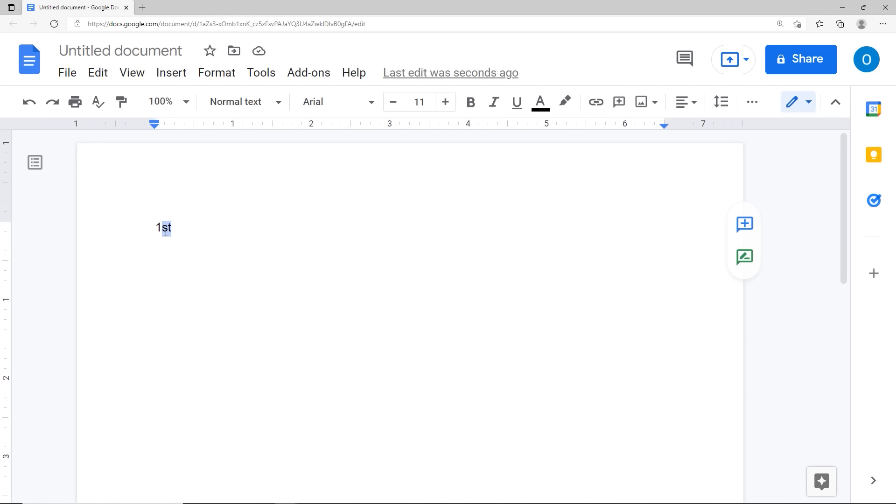
pyautogui.click(206, 80)
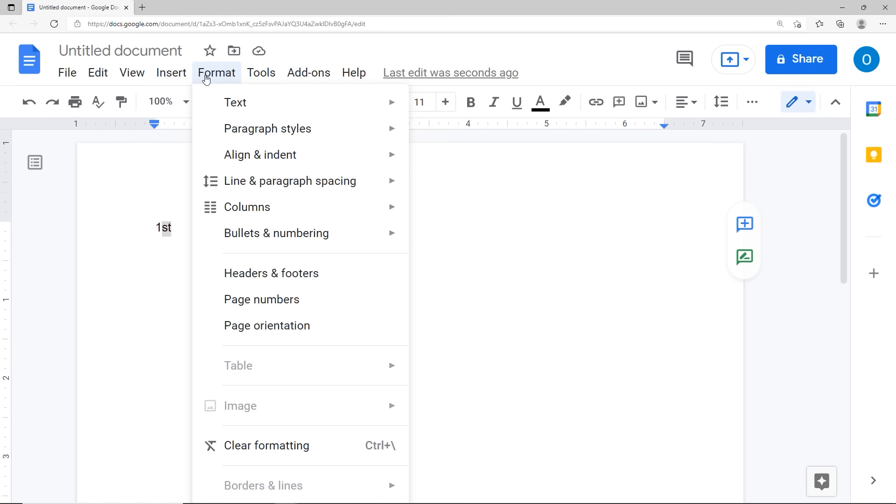
pyautogui.moveTo(223, 107)
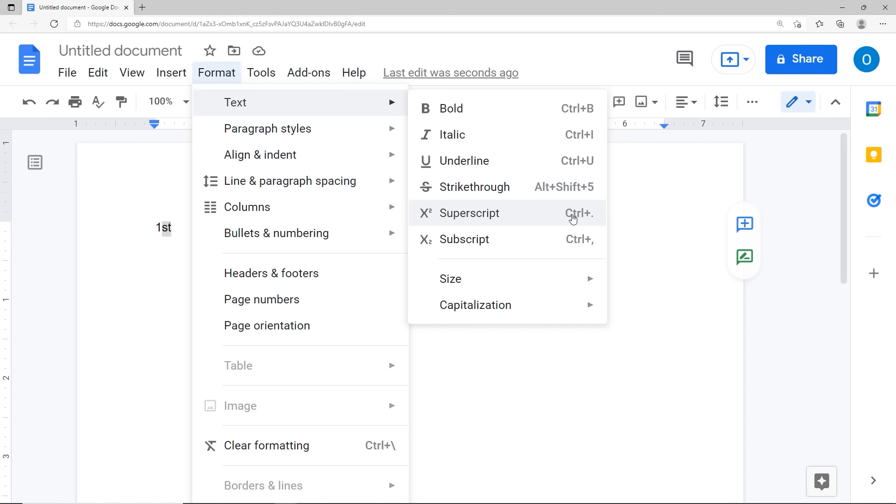
pyautogui.click(521, 216)
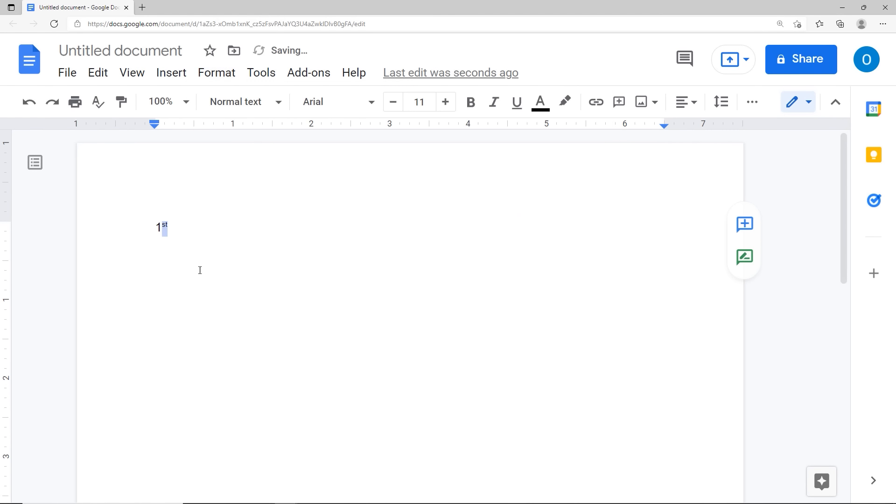
pyautogui.click(163, 260)
pyautogui.click(180, 231)
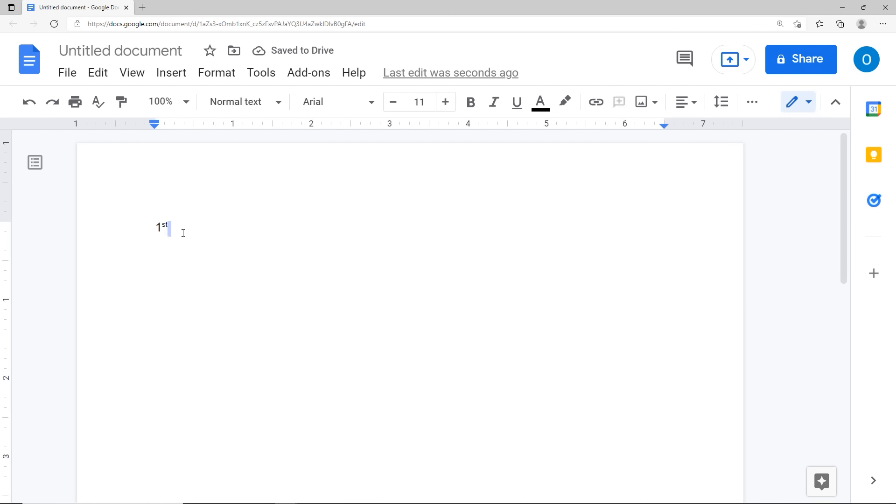
# Step: On a new line type 'H20' and format the 2 as subscript
pyautogui.press('Return')
pyautogui.write('H2')
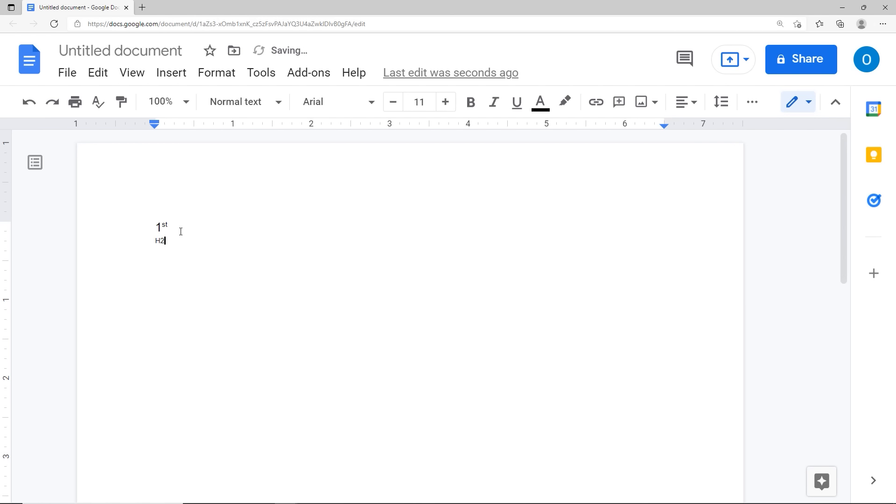
pyautogui.write(')')
pyautogui.press('BackSpace')
pyautogui.write('0')
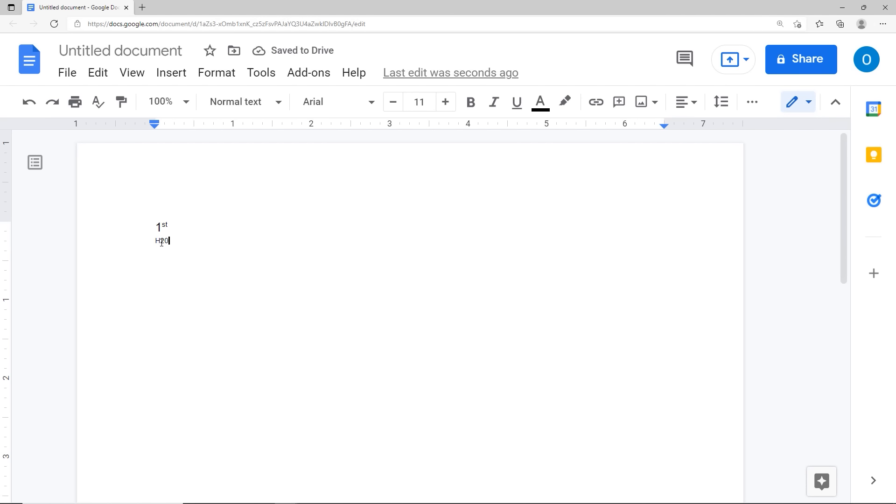
pyautogui.moveTo(160, 242); pyautogui.dragTo(165, 243)
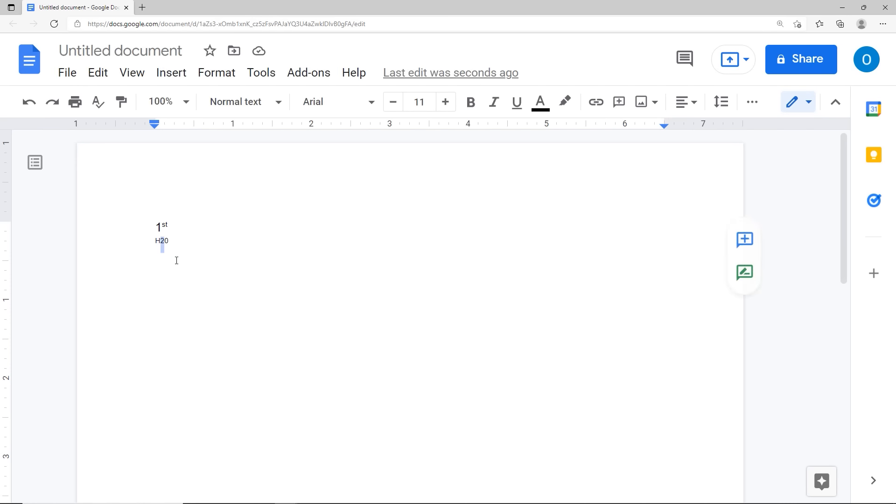
pyautogui.hotkey('ctrl', '+')
pyautogui.hotkey('ctrl', '+')
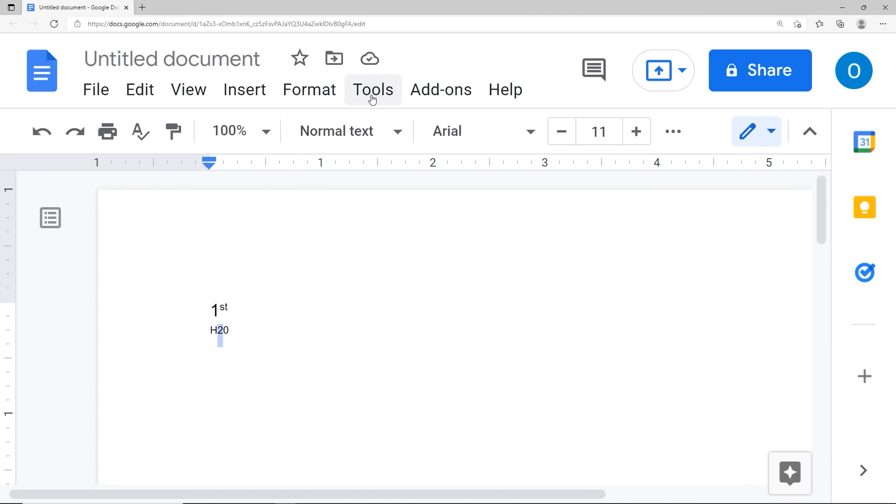
pyautogui.click(316, 101)
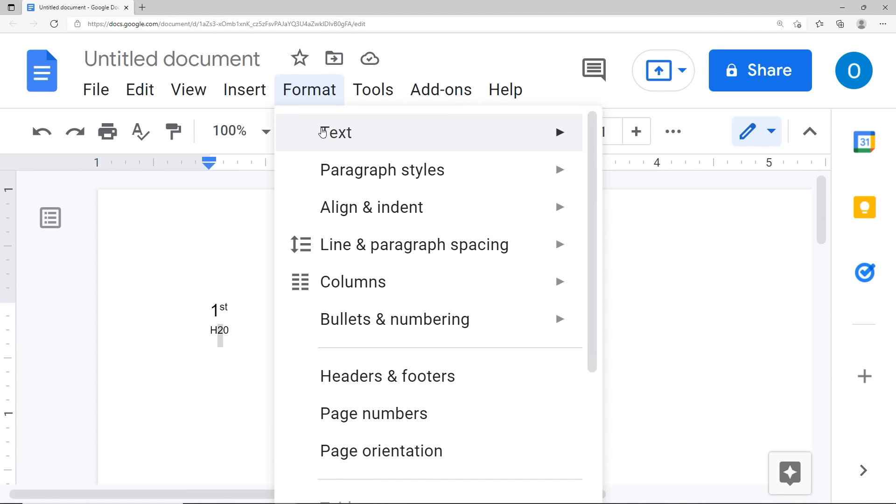
pyautogui.moveTo(326, 132)
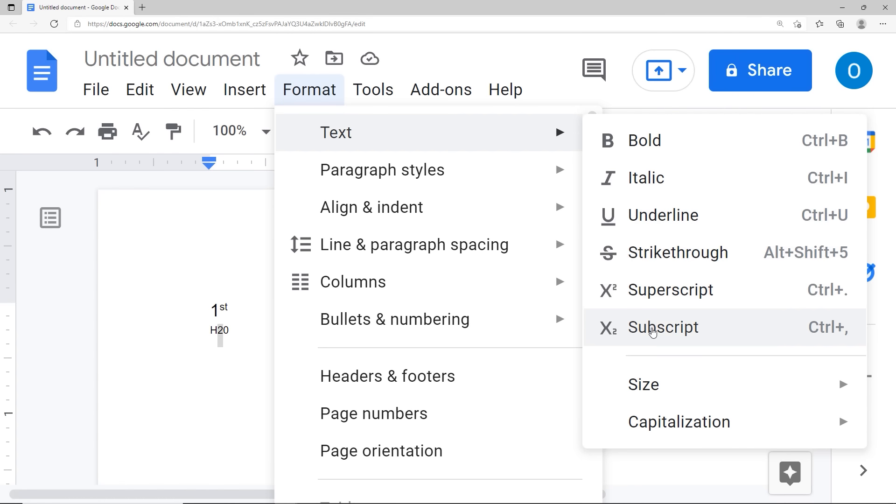
pyautogui.click(652, 329)
pyautogui.click(316, 346)
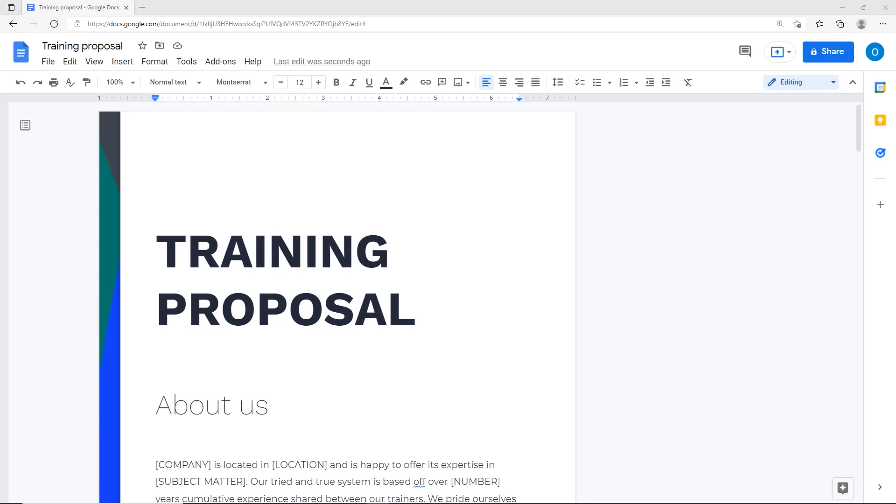
pyautogui.hotkey('ctrl', '-')
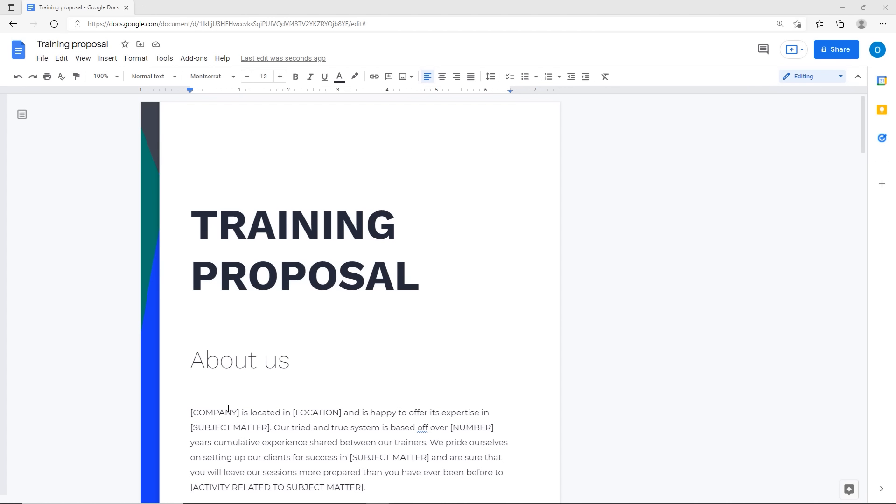
pyautogui.click(21, 116)
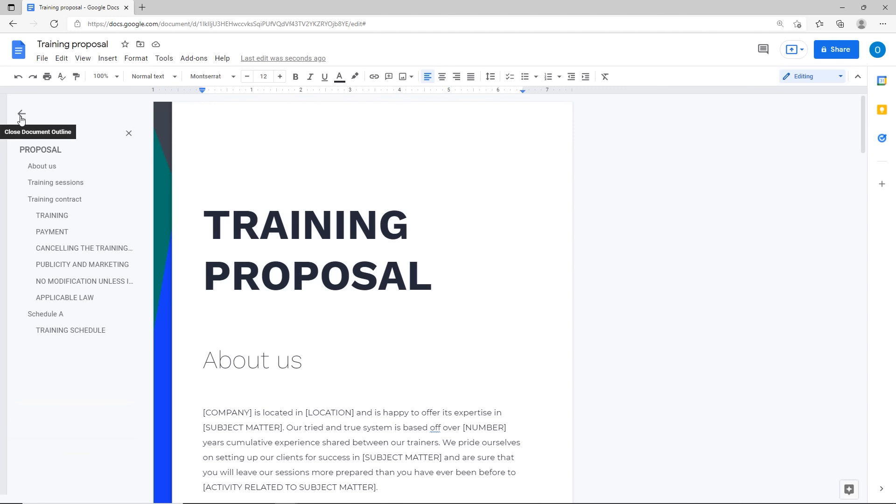
pyautogui.click(58, 234)
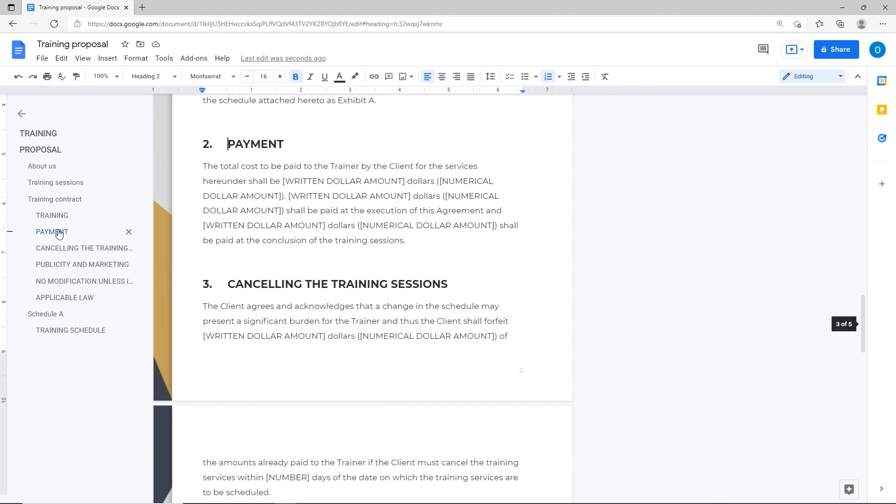
pyautogui.click(68, 269)
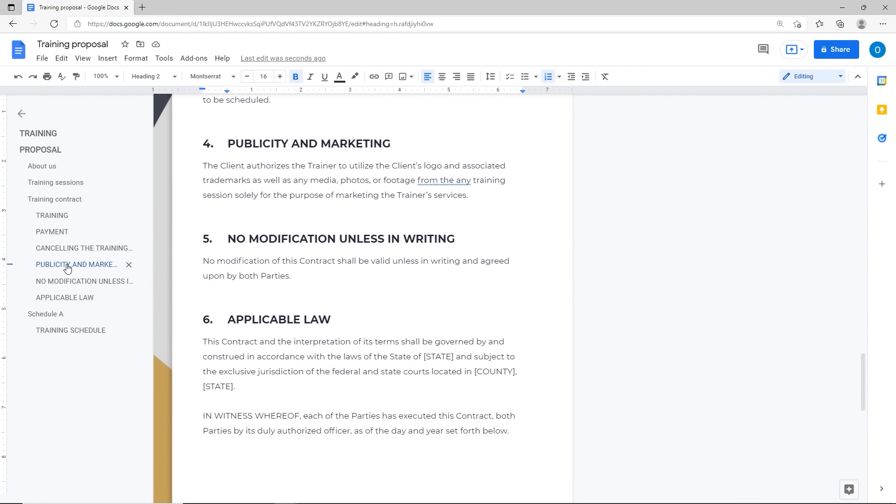
pyautogui.click(22, 113)
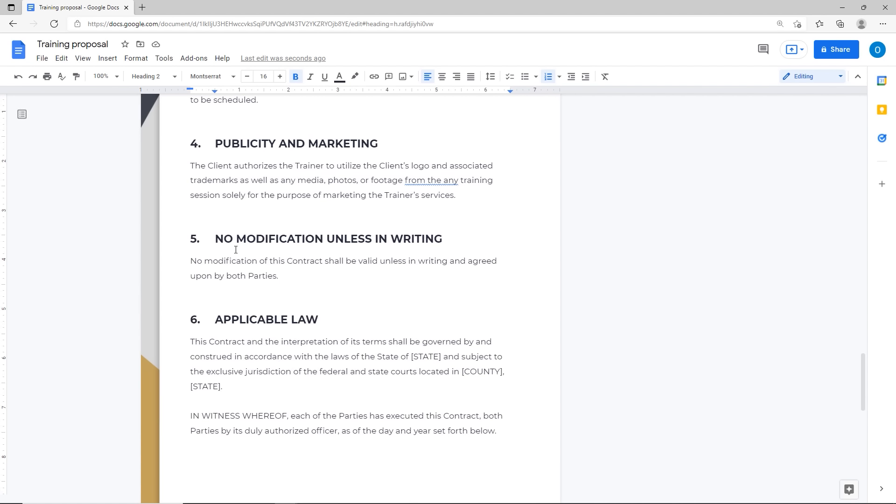
pyautogui.scroll(5, 236, 250)
pyautogui.scroll(12, 236, 249)
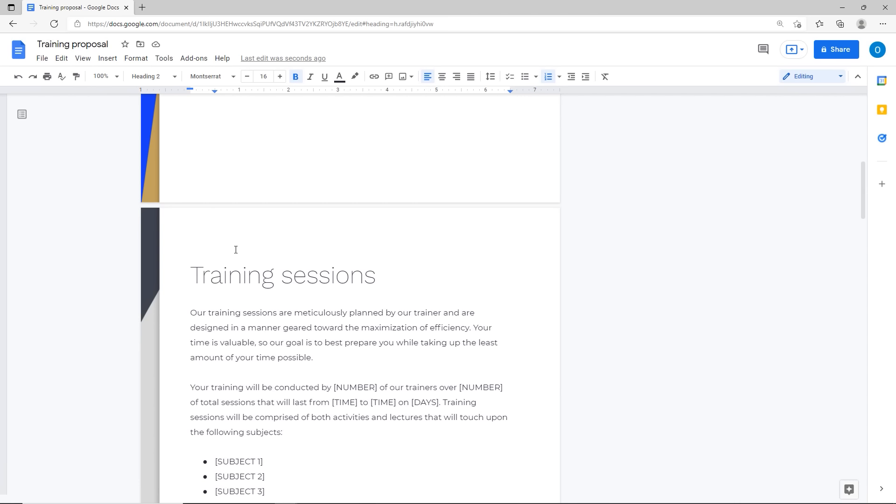
pyautogui.scroll(5, 373, 311)
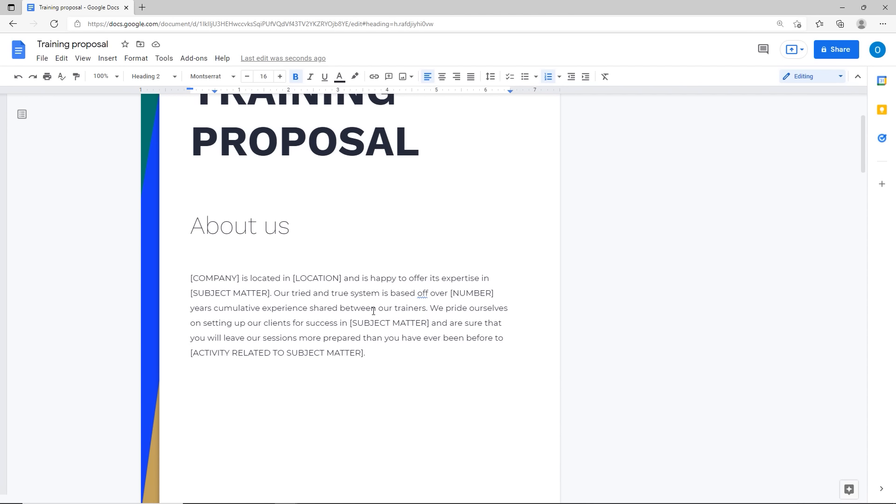
pyautogui.scroll(-10, 466, 380)
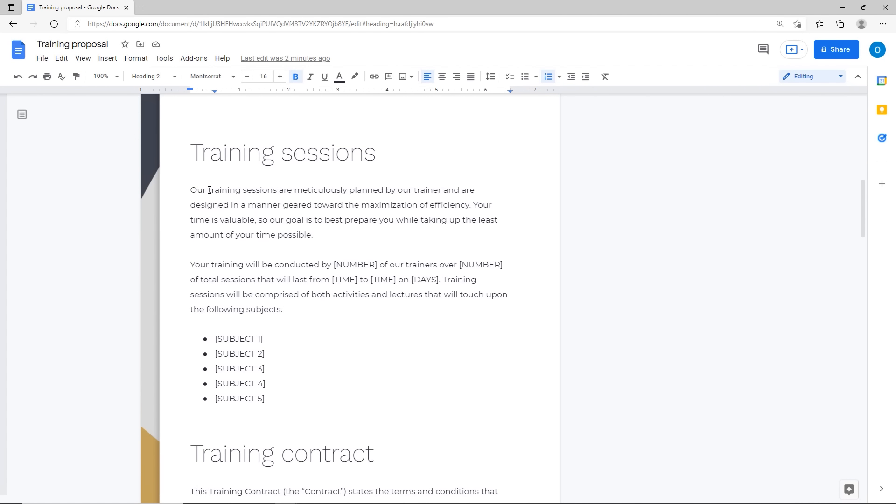
# Step: Add a bookmark on the 'training sessions' text in the first paragraph
pyautogui.moveTo(209, 190); pyautogui.dragTo(277, 191)
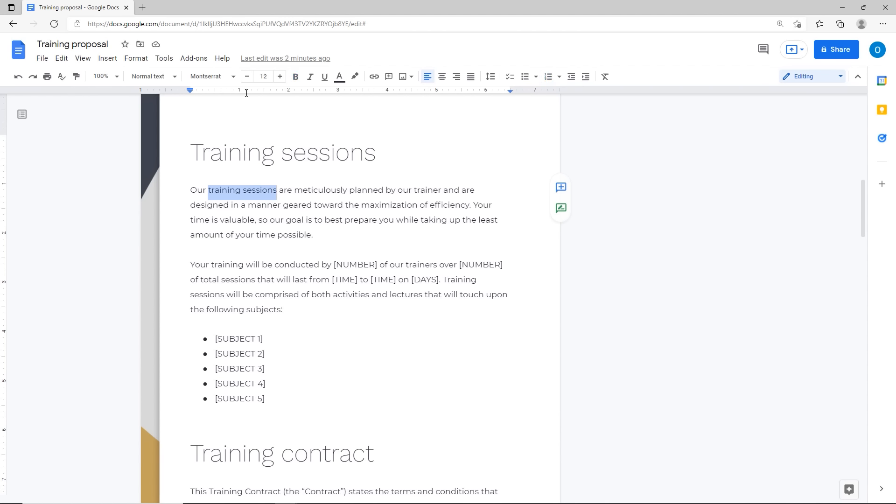
pyautogui.click(116, 60)
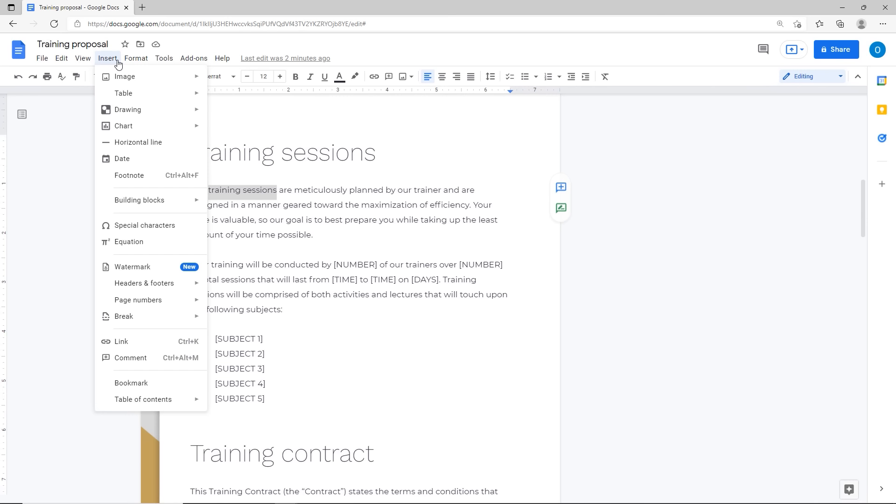
pyautogui.click(130, 385)
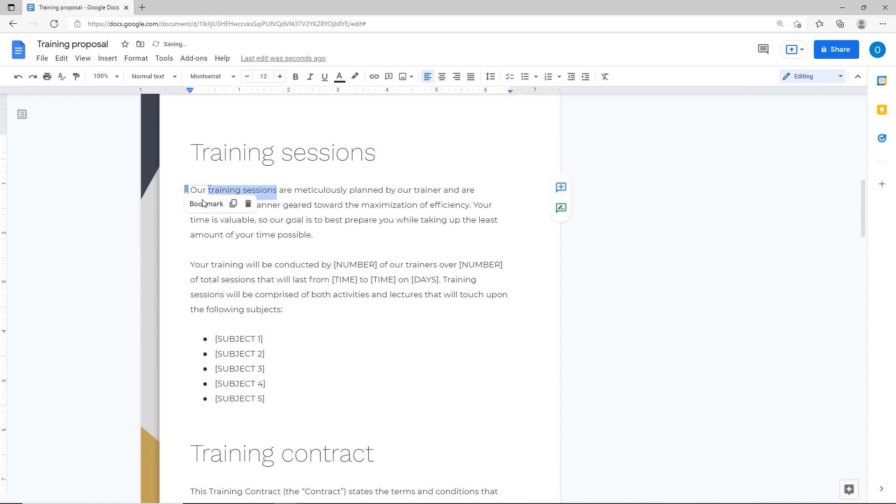
pyautogui.click(263, 235)
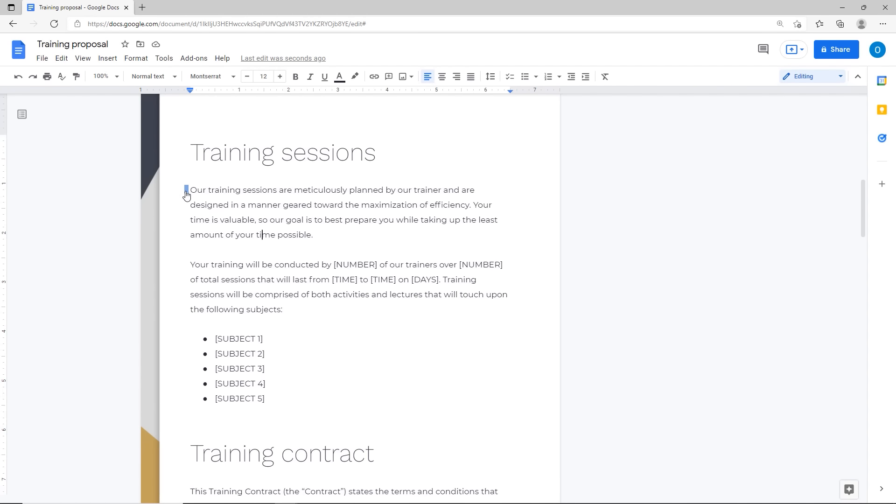
pyautogui.scroll(-1, 276, 357)
pyautogui.scroll(-3, 276, 357)
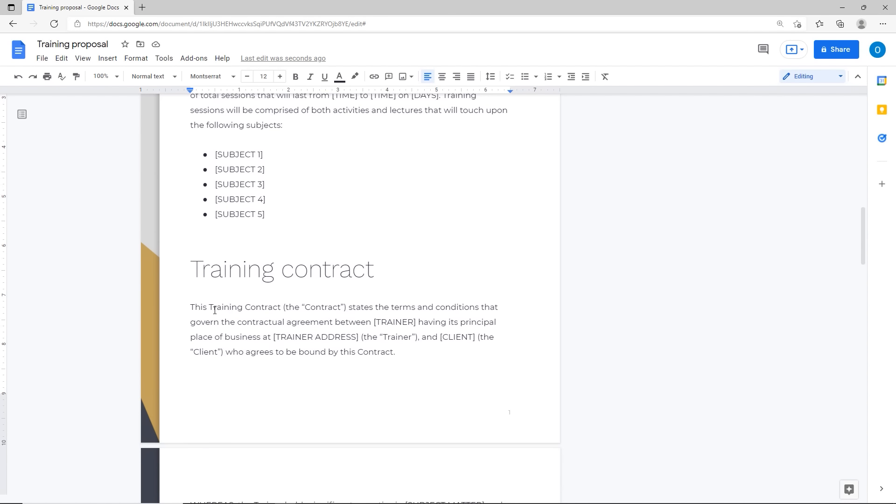
# Step: Bookmark the 'Training Contract' introduction and scroll down to sections 4–6
pyautogui.moveTo(209, 308); pyautogui.dragTo(267, 307)
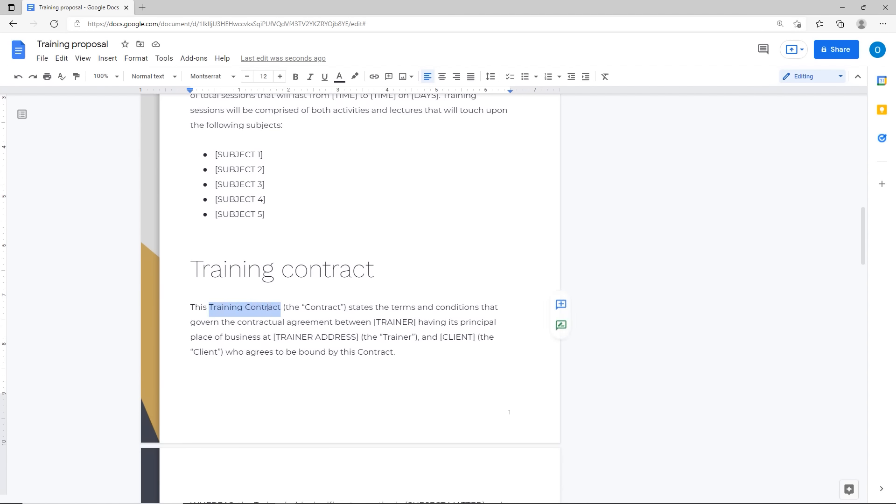
pyautogui.click(108, 58)
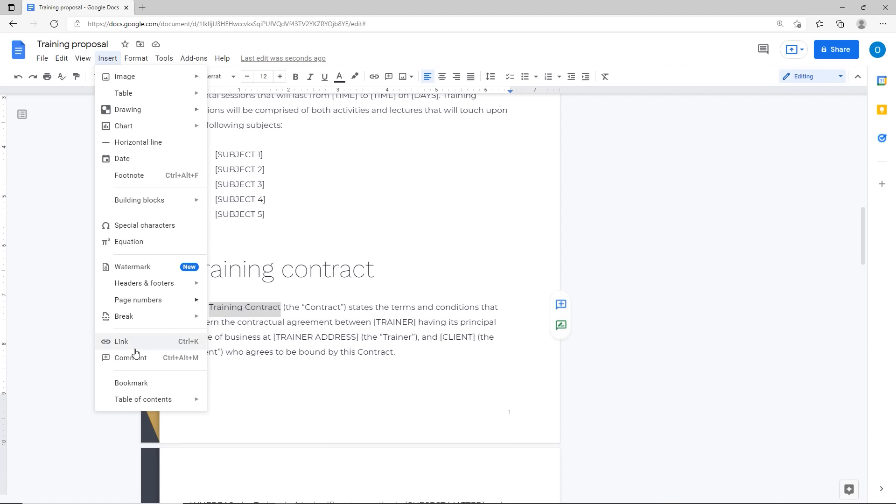
pyautogui.click(129, 383)
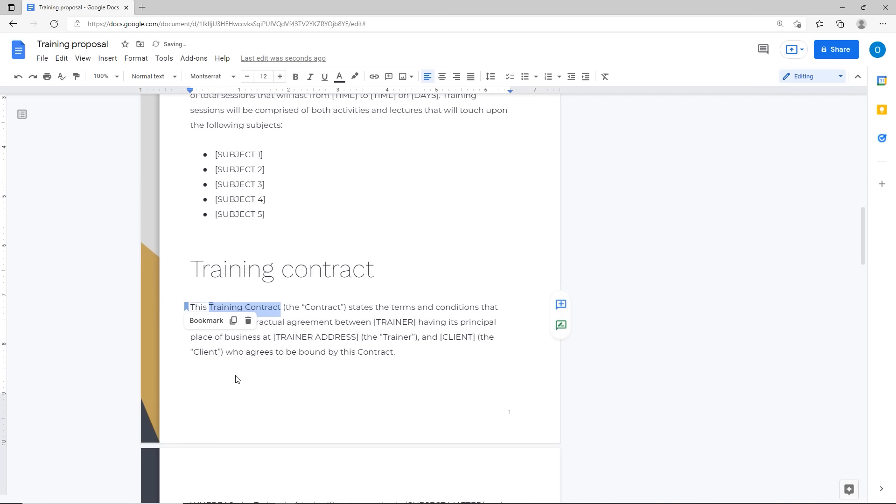
pyautogui.doubleClick(281, 365)
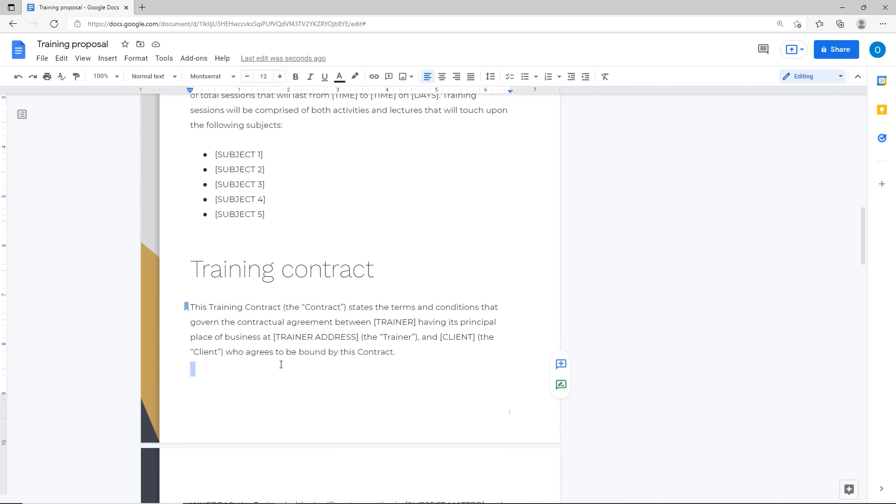
pyautogui.scroll(-10, 281, 365)
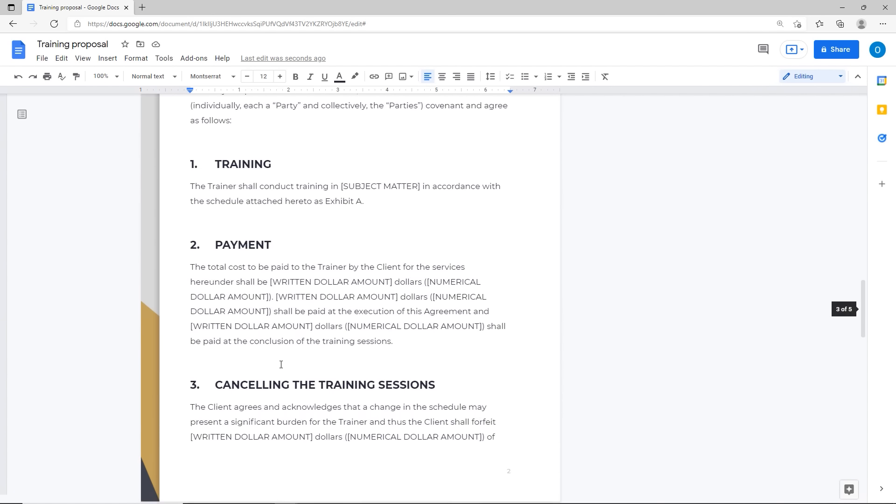
pyautogui.scroll(-8, 281, 365)
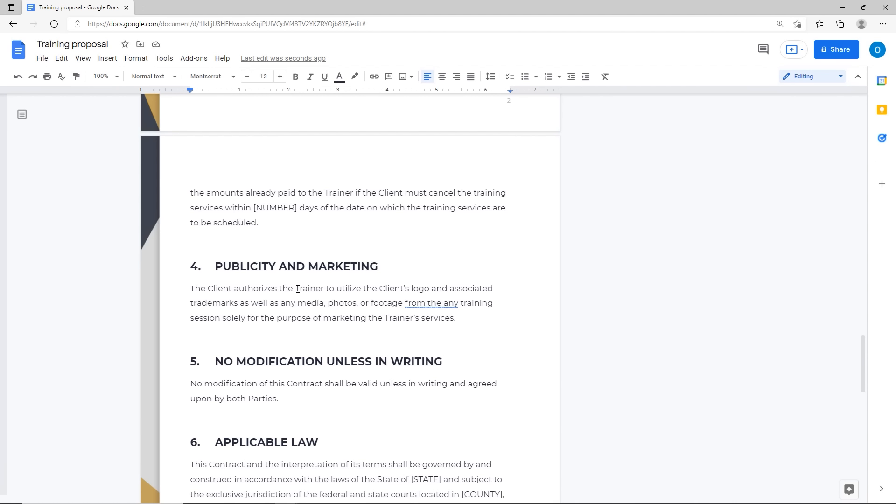
# Step: Link the word 'Trainer' in section 4 to the training sessions bookmark
pyautogui.moveTo(297, 289); pyautogui.dragTo(322, 292)
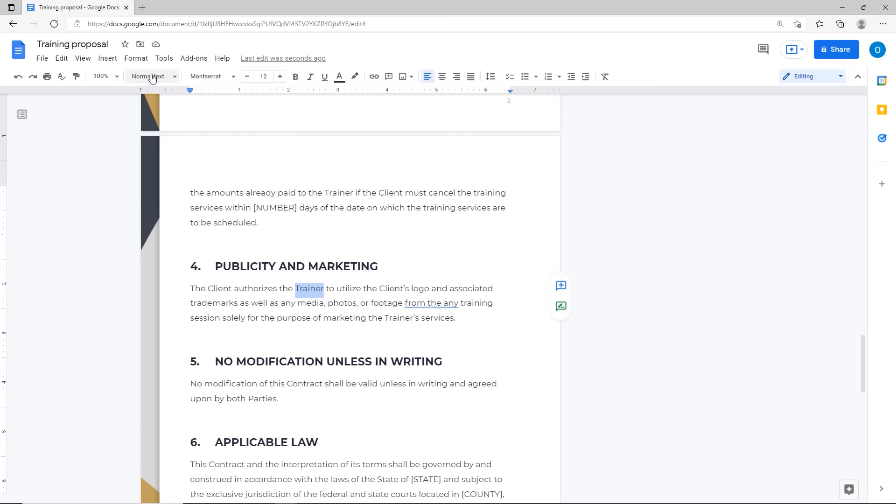
pyautogui.click(106, 60)
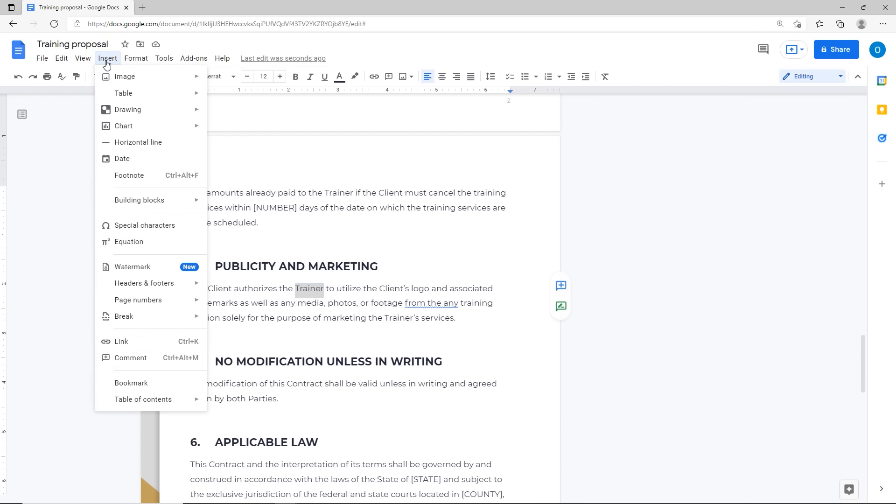
pyautogui.click(119, 342)
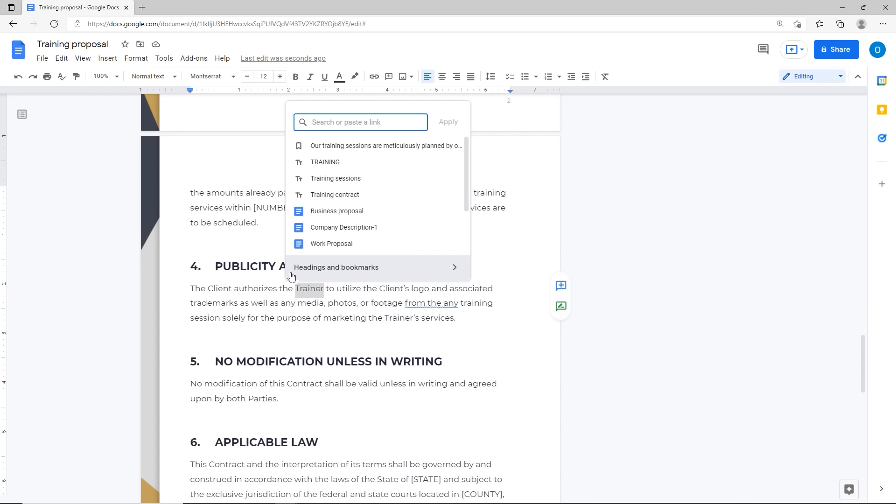
pyautogui.press('ctrl')
pyautogui.press('ctrl')
pyautogui.click(299, 275)
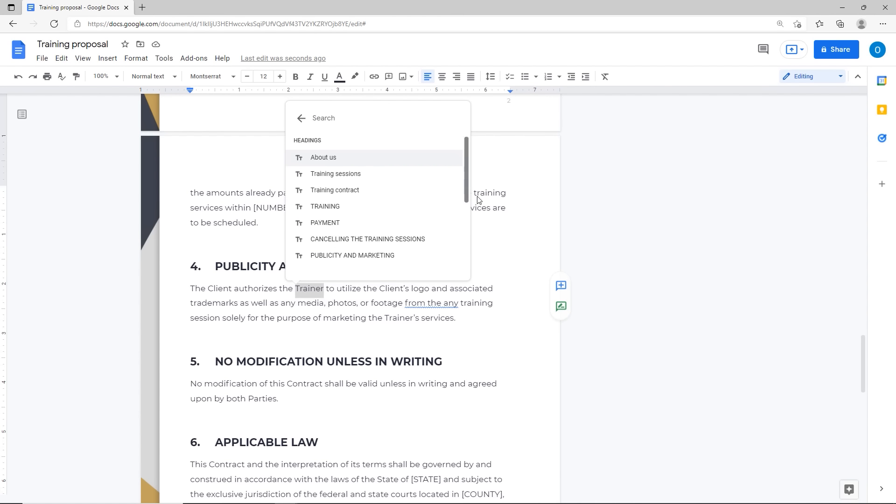
pyautogui.moveTo(466, 199); pyautogui.dragTo(464, 274)
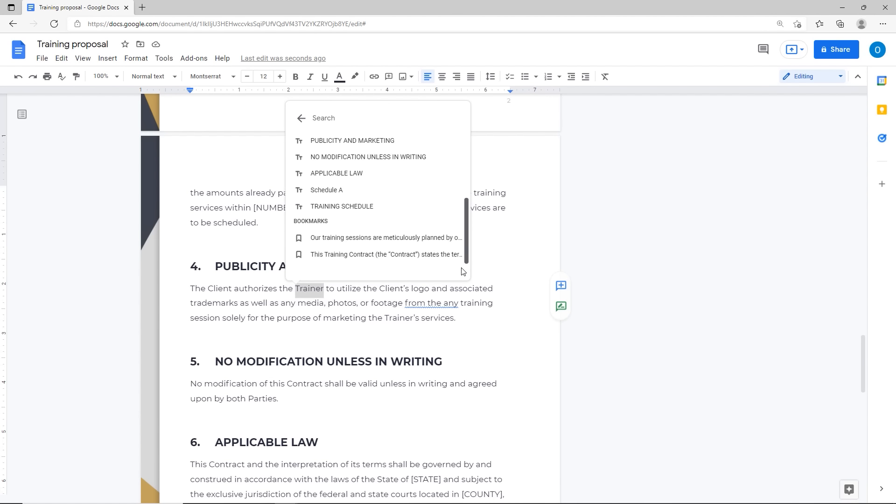
pyautogui.click(341, 239)
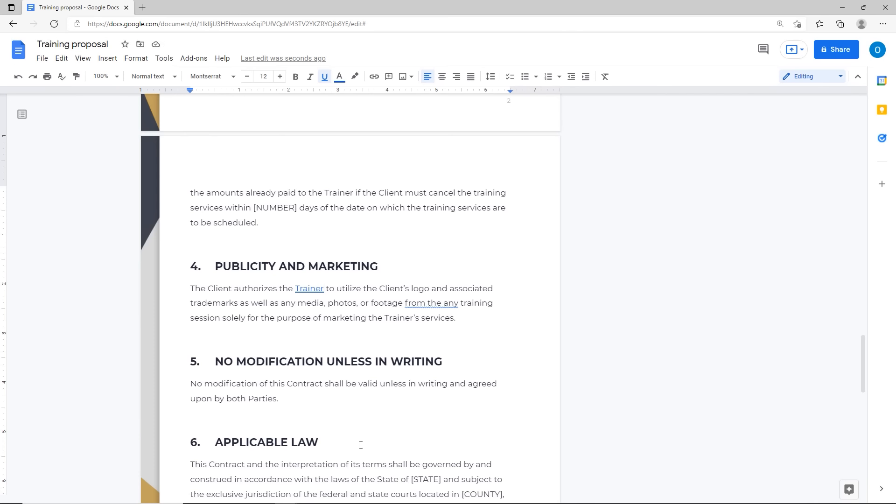
pyautogui.scroll(-1, 359, 444)
# Step: Link the word 'Contract' in section 6 to the Training Contract bookmark
pyautogui.moveTo(211, 405); pyautogui.dragTo(248, 405)
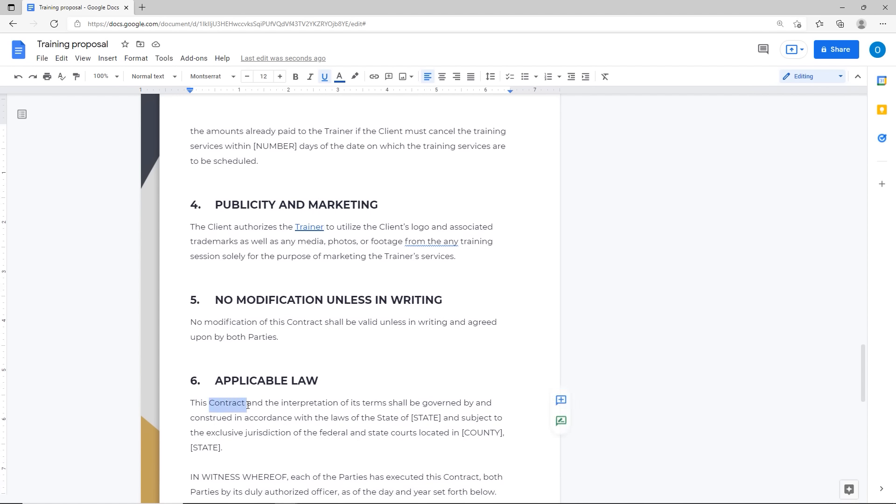
pyautogui.click(108, 58)
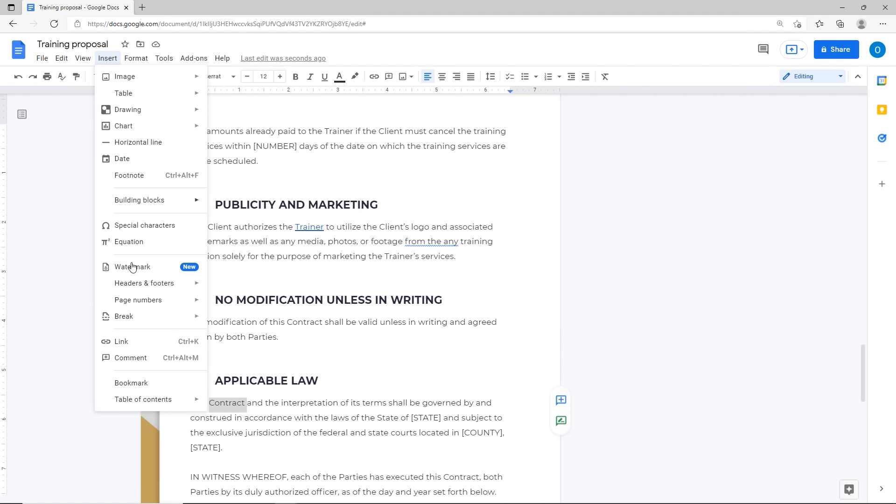
pyautogui.click(122, 345)
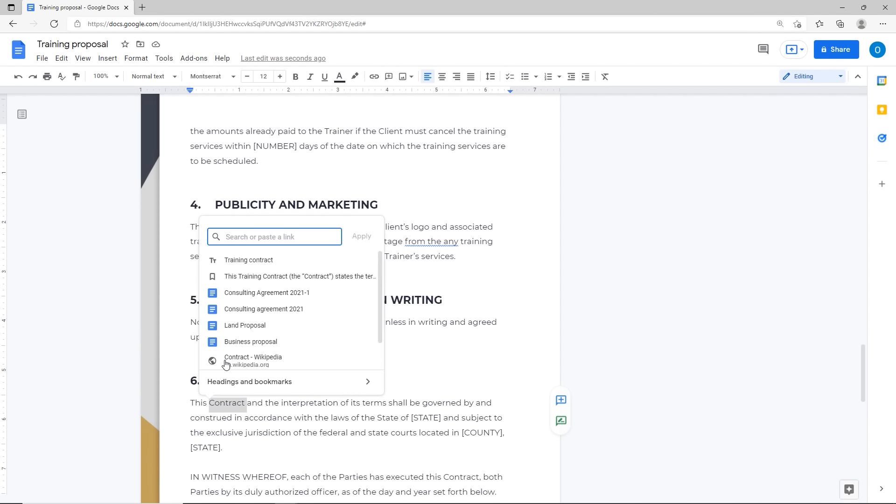
pyautogui.click(229, 392)
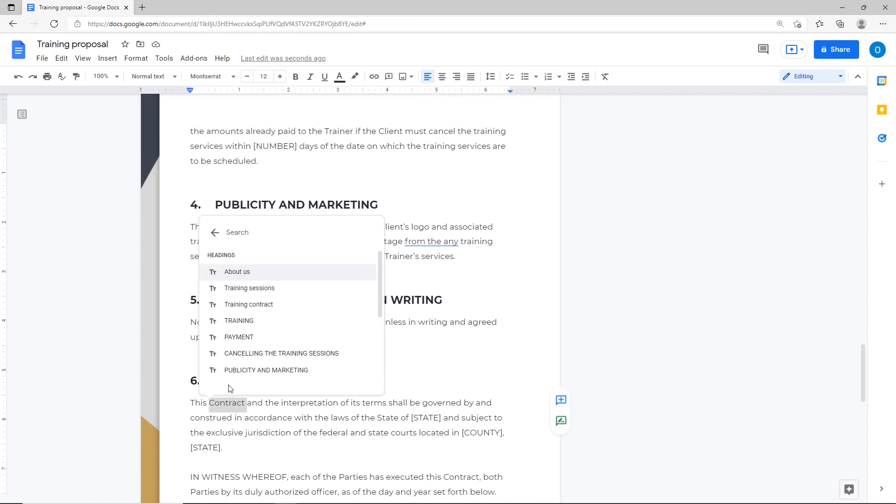
pyautogui.scroll(-3, 379, 308)
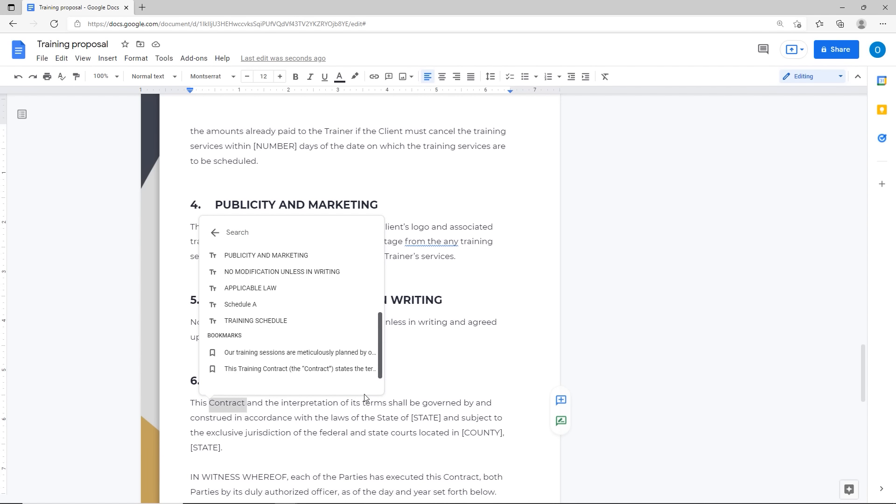
pyautogui.click(252, 371)
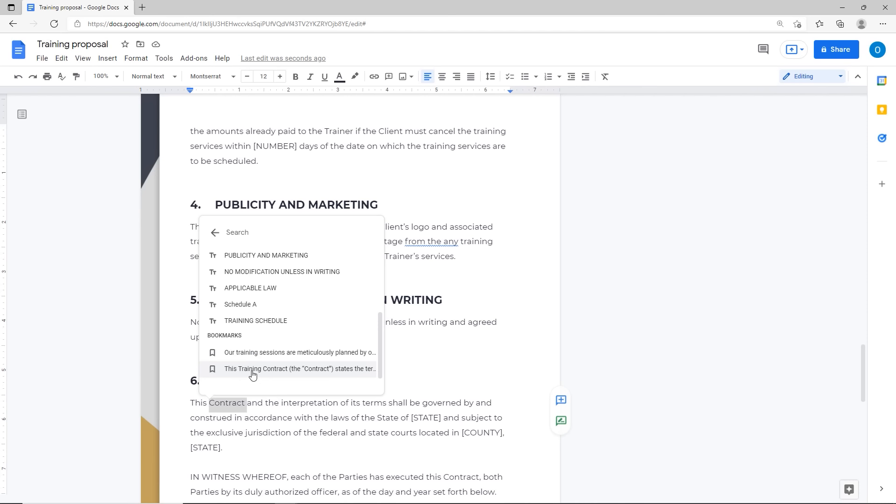
pyautogui.click(252, 372)
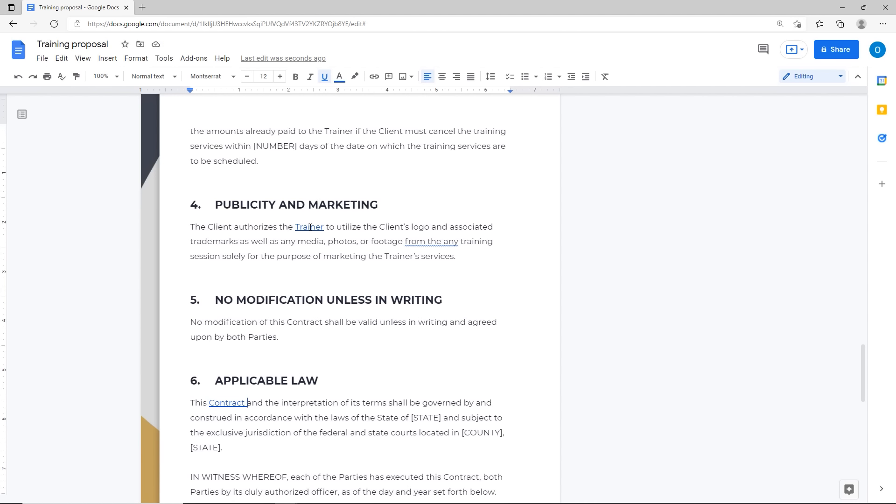
pyautogui.click(310, 227)
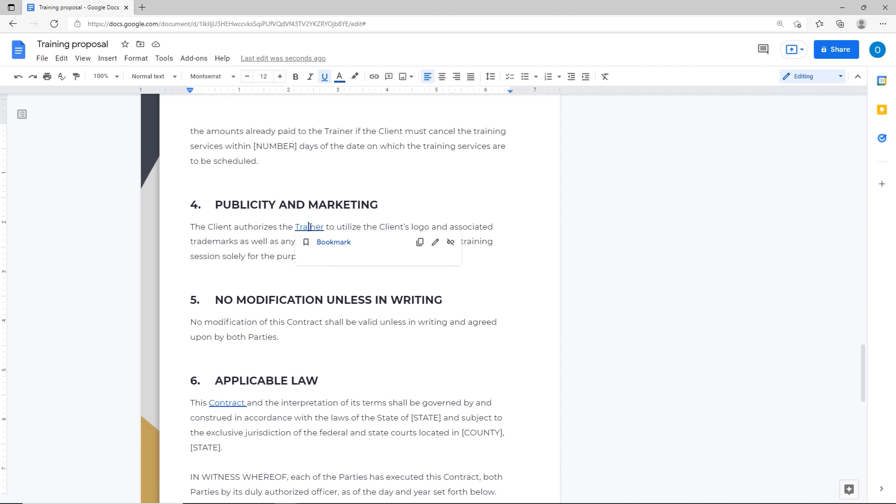
# Step: Follow the 'Trainer' and 'Contract' links to their bookmarked paragraphs
pyautogui.click(310, 227)
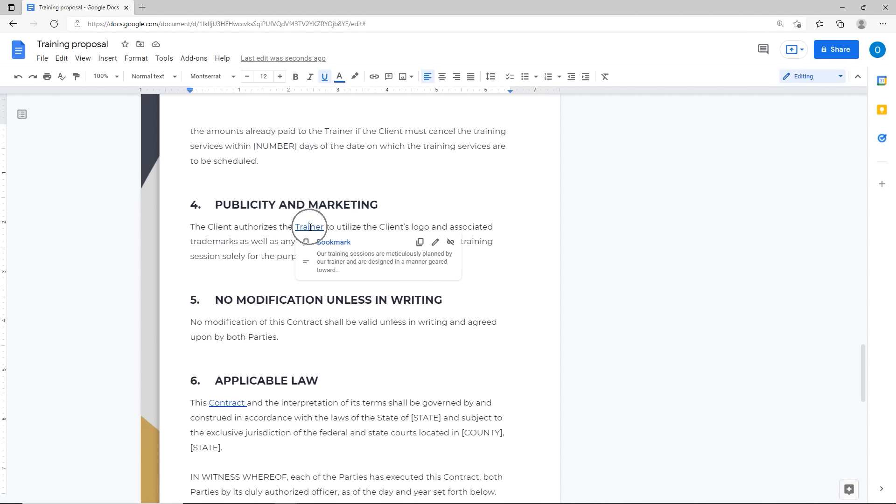
pyautogui.click(332, 247)
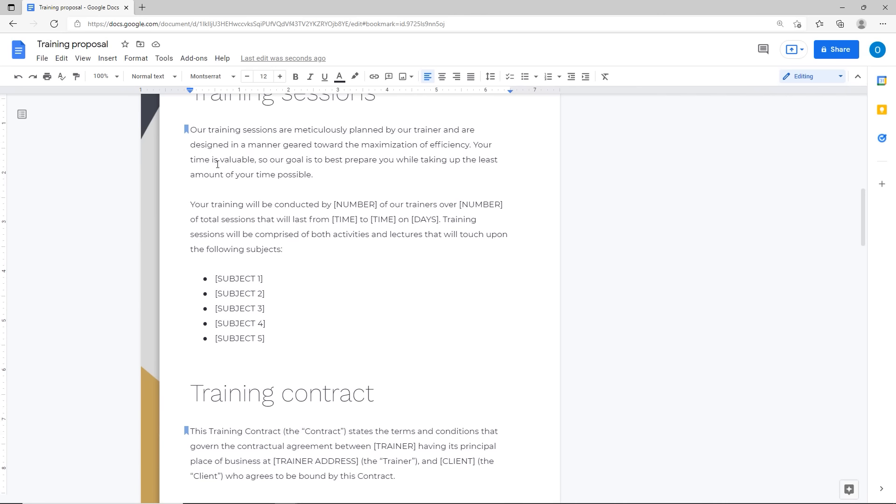
pyautogui.scroll(-10, 287, 322)
pyautogui.scroll(-10, 285, 326)
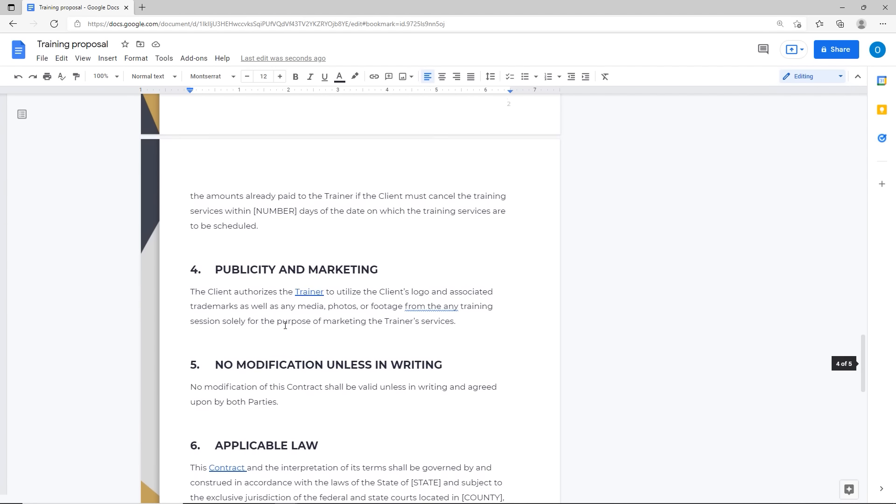
pyautogui.click(214, 466)
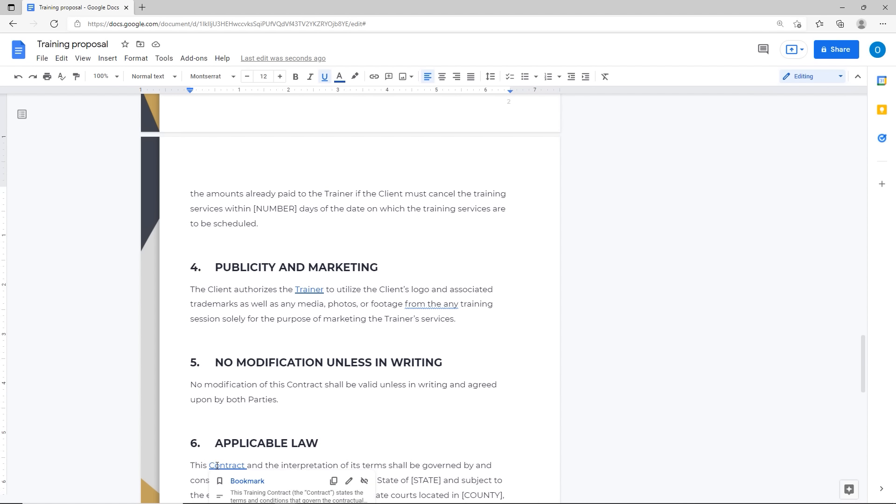
pyautogui.scroll(-3, 239, 364)
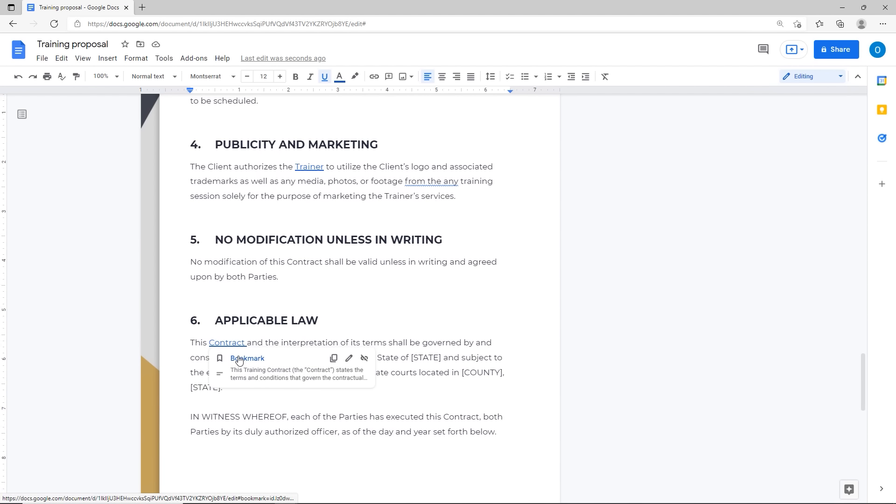
pyautogui.click(239, 359)
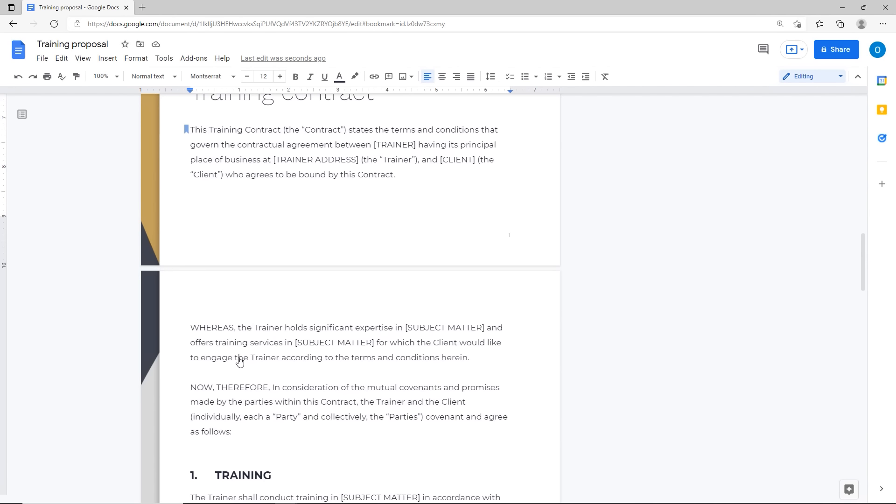
# Step: Remove the bookmark from the Training Contract paragraph
pyautogui.click(187, 133)
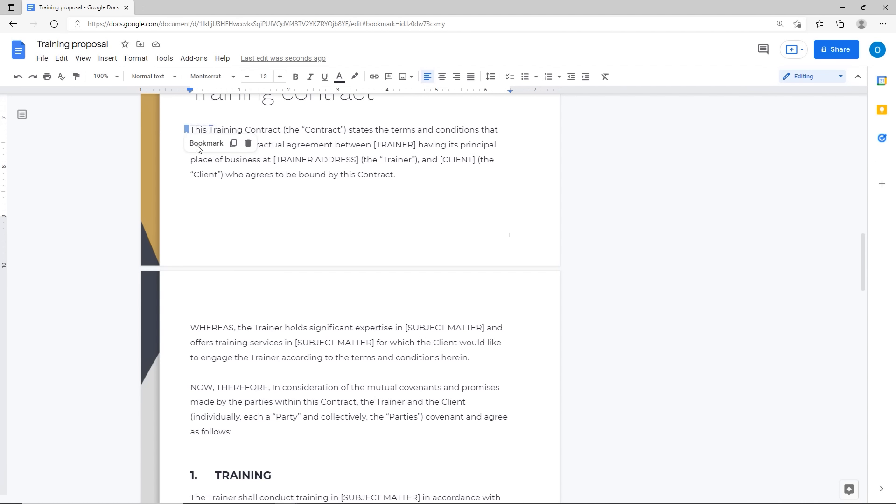
pyautogui.click(248, 144)
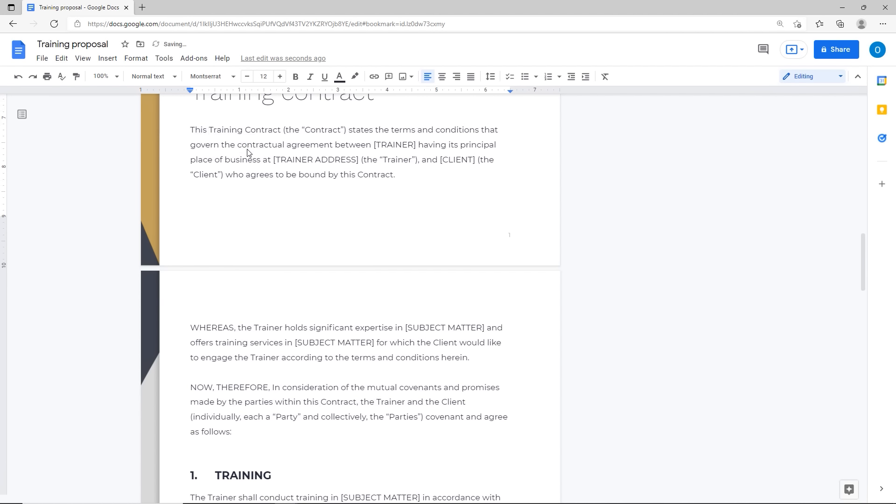
pyautogui.scroll(-12, 254, 310)
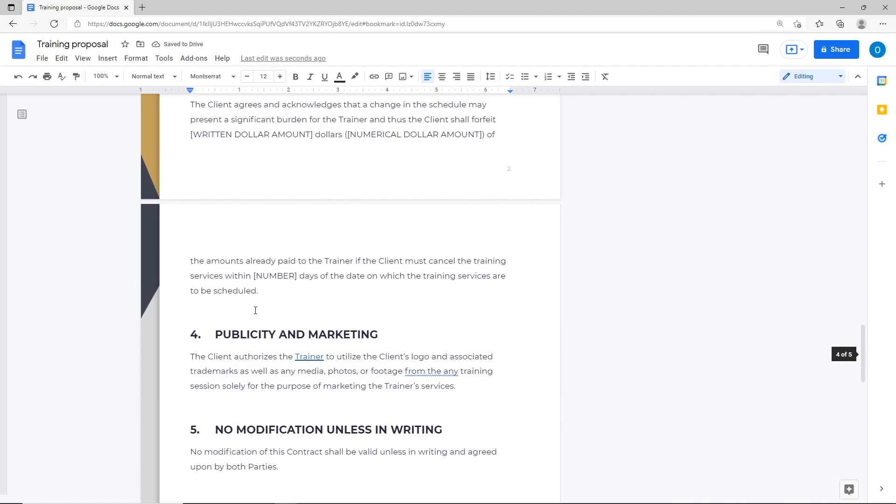
pyautogui.scroll(-1, 255, 310)
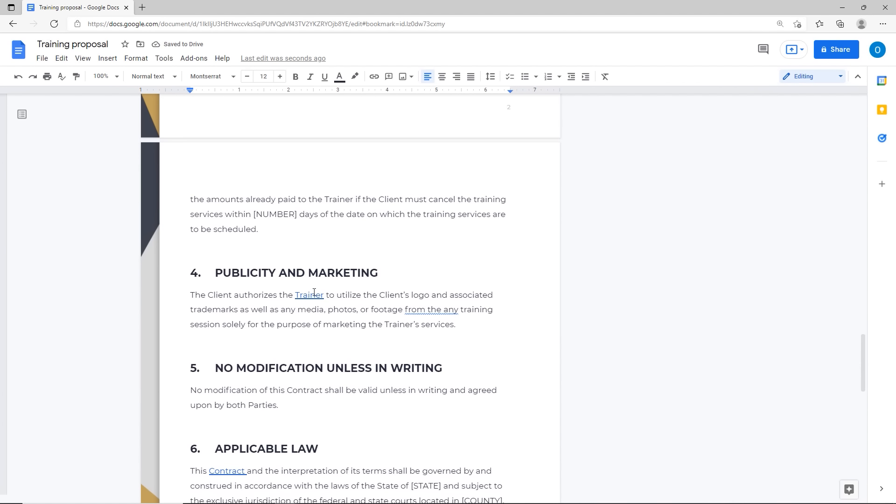
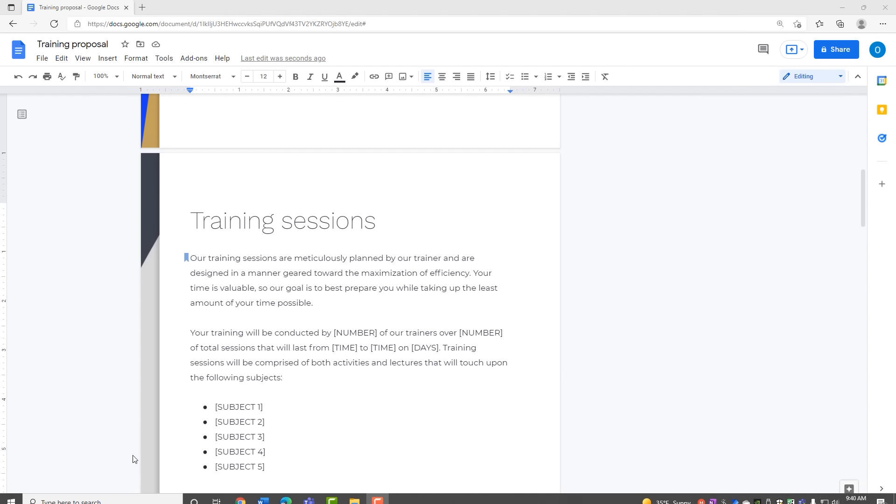
# Step: Select 'conducted by [NUMBER]' on the Training sessions page and start a link on it
pyautogui.moveTo(275, 332); pyautogui.dragTo(380, 333)
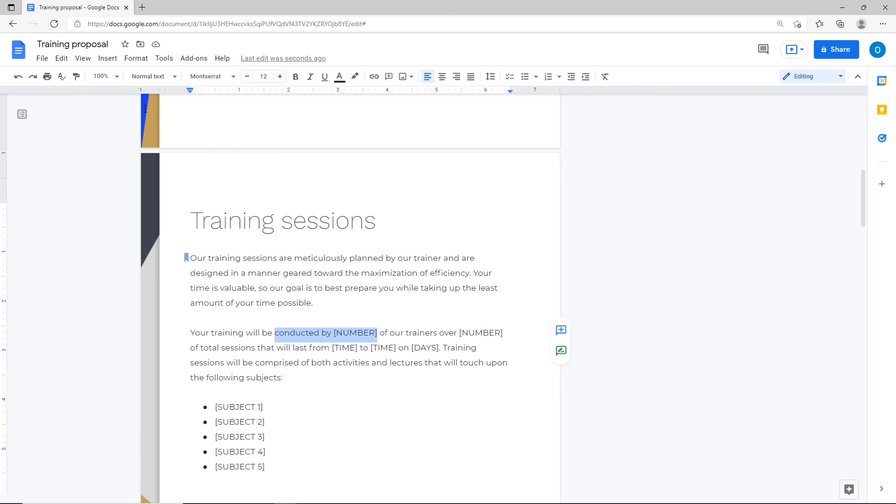
pyautogui.click(113, 61)
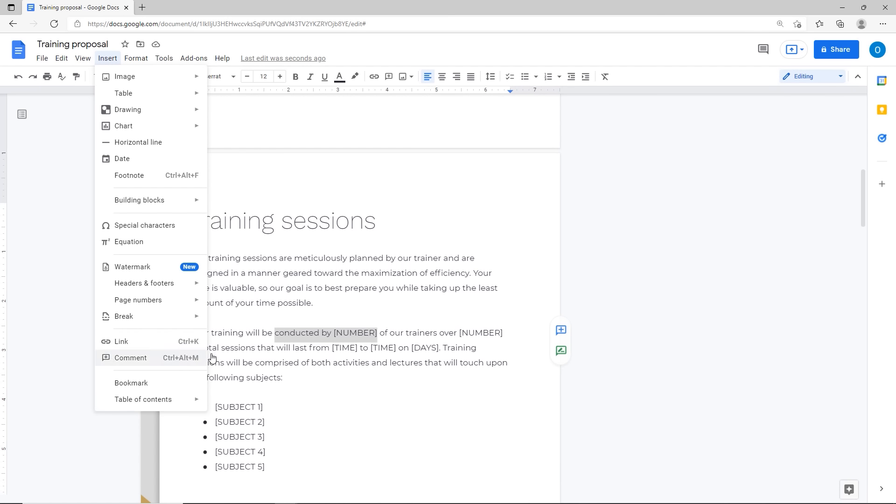
pyautogui.rightClick(305, 332)
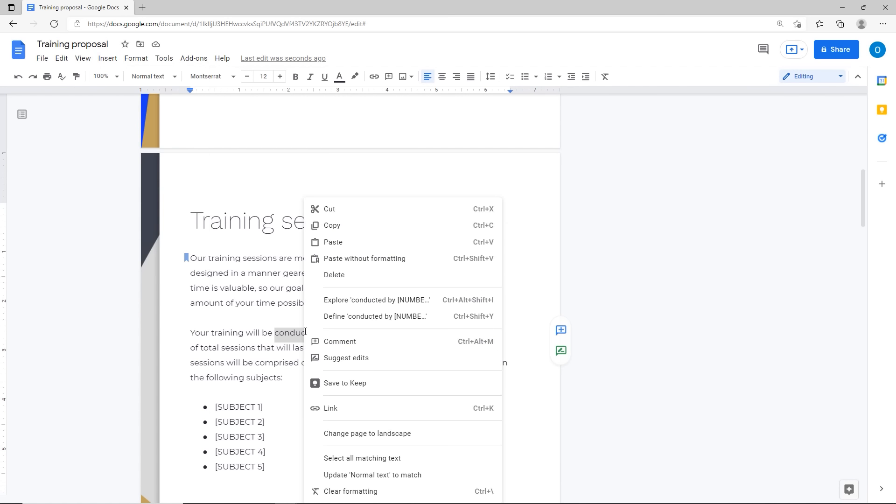
pyautogui.click(333, 410)
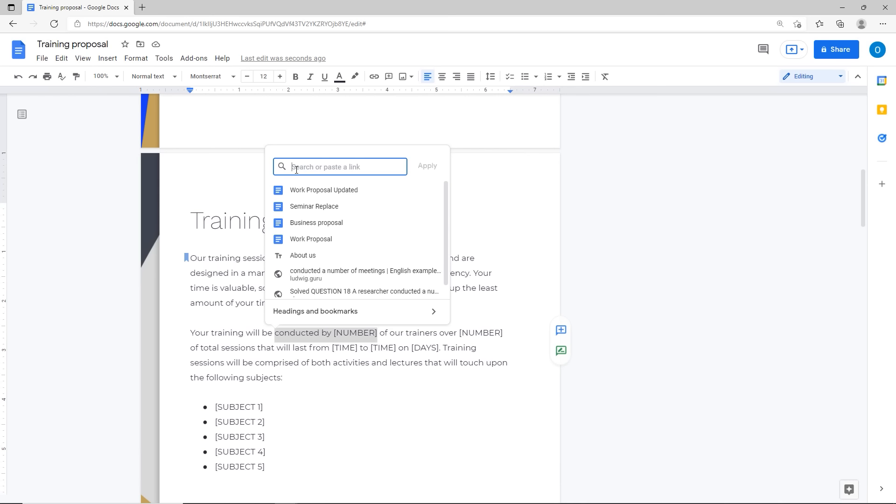
# Step: Enter google.com as the phrase's link address
pyautogui.write('m')
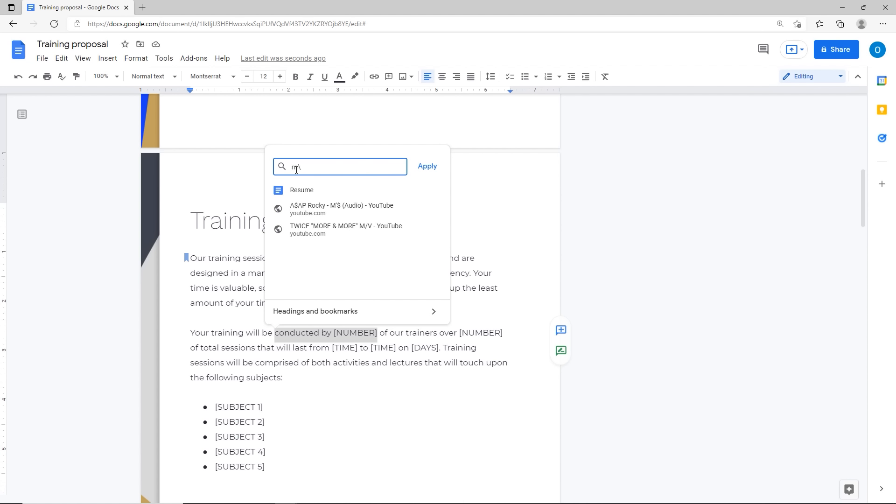
pyautogui.write('ns.co')
pyautogui.press('BackSpace')
pyautogui.press('BackSpace')
pyautogui.press('BackSpace')
pyautogui.press('BackSpace')
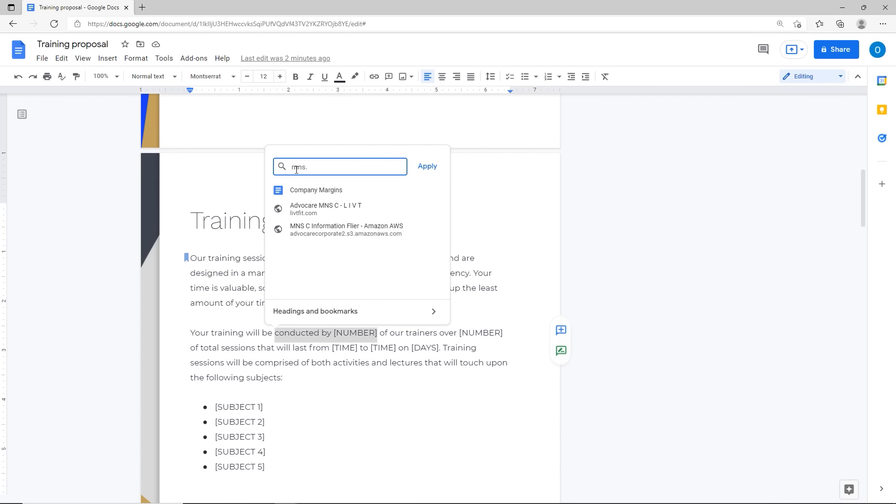
pyautogui.press('BackSpace')
pyautogui.press('BackSpace')
pyautogui.write('msn.com')
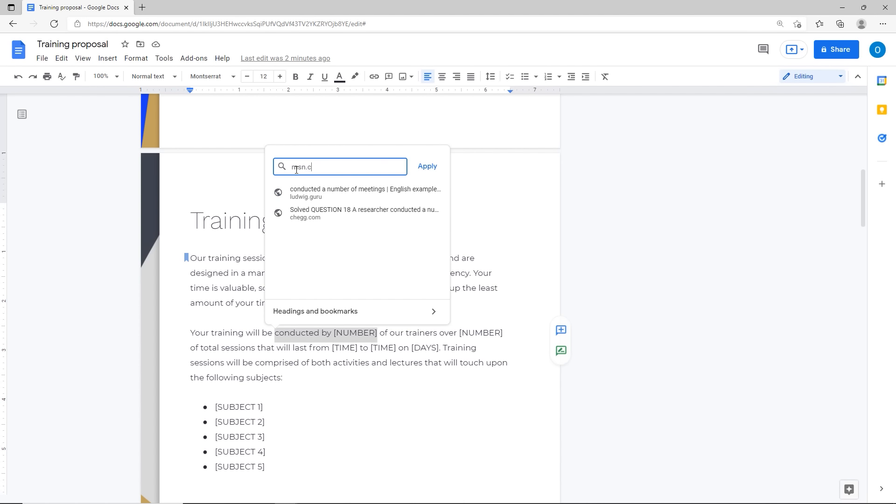
pyautogui.press('BackSpace')
pyautogui.press('BackSpace')
pyautogui.press('BackSpace')
pyautogui.press('BackSpace')
pyautogui.press('BackSpace')
pyautogui.press('BackSpace')
pyautogui.press('BackSpace')
pyautogui.write('google')
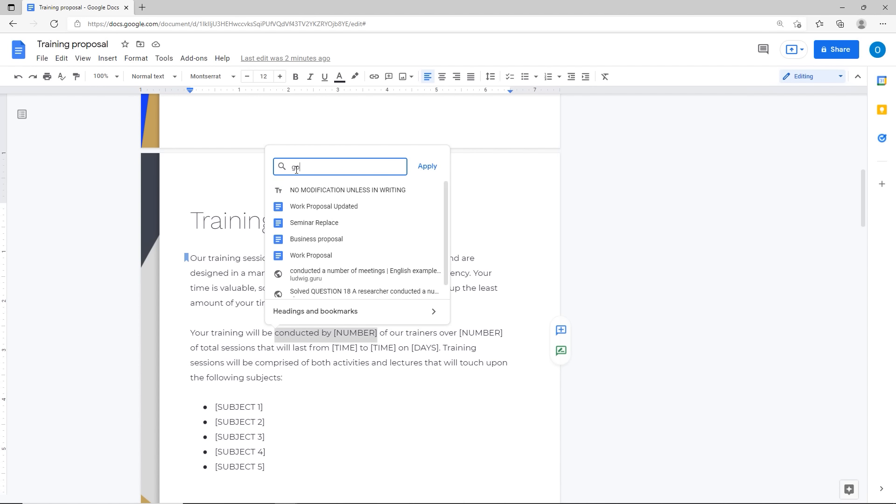
pyautogui.press('BackSpace')
pyautogui.press('BackSpace')
pyautogui.press('BackSpace')
pyautogui.press('BackSpace')
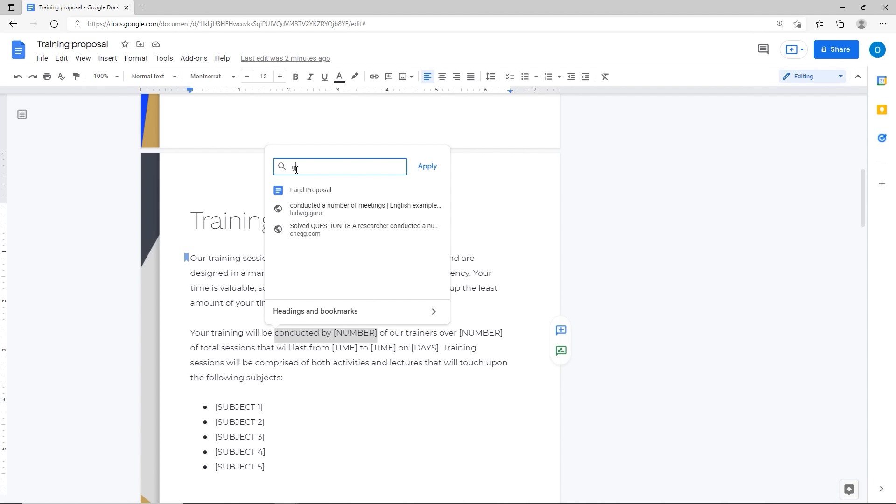
pyautogui.write('ogle.com')
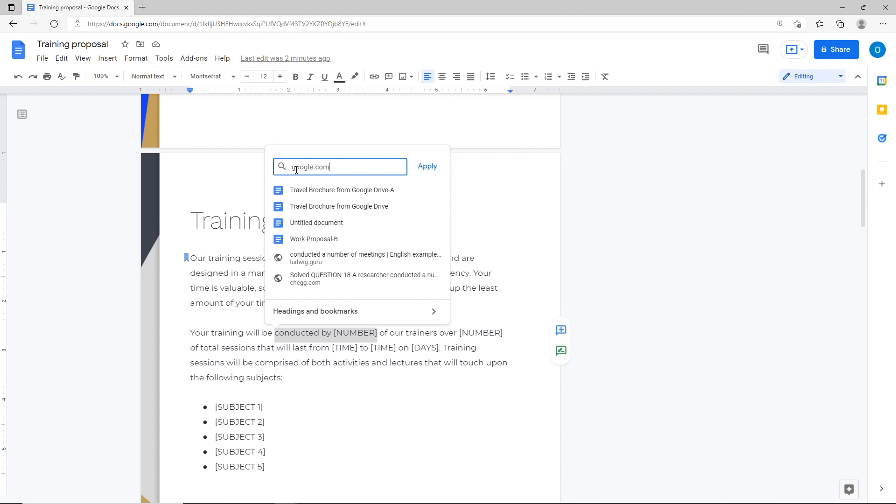
pyautogui.press('Return')
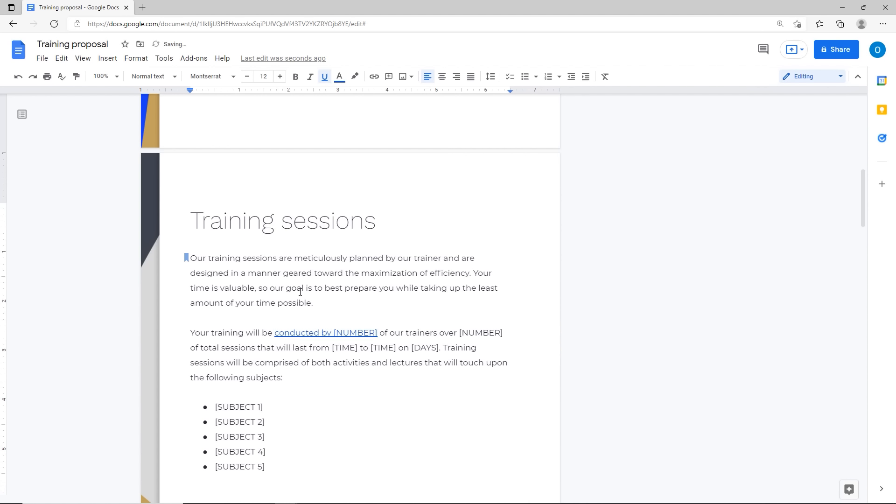
# Step: Test the google.com link in a new tab, close that tab, then remove the link
pyautogui.rightClick(296, 334)
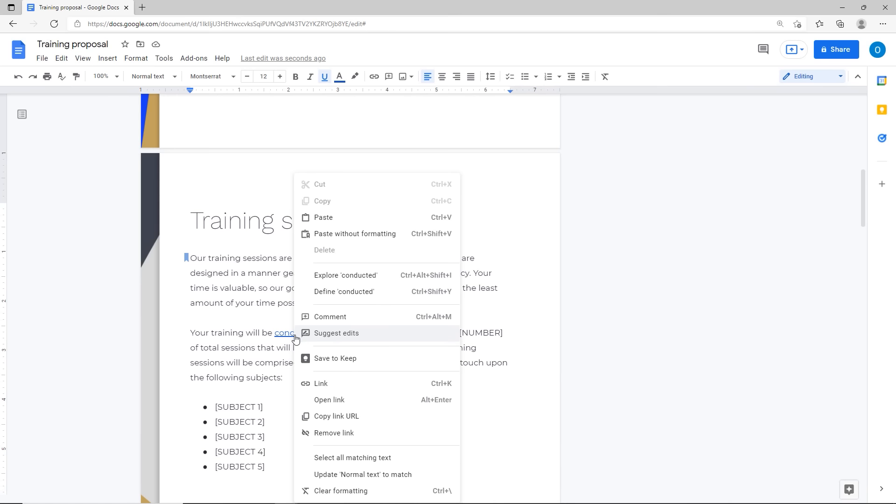
pyautogui.click(320, 406)
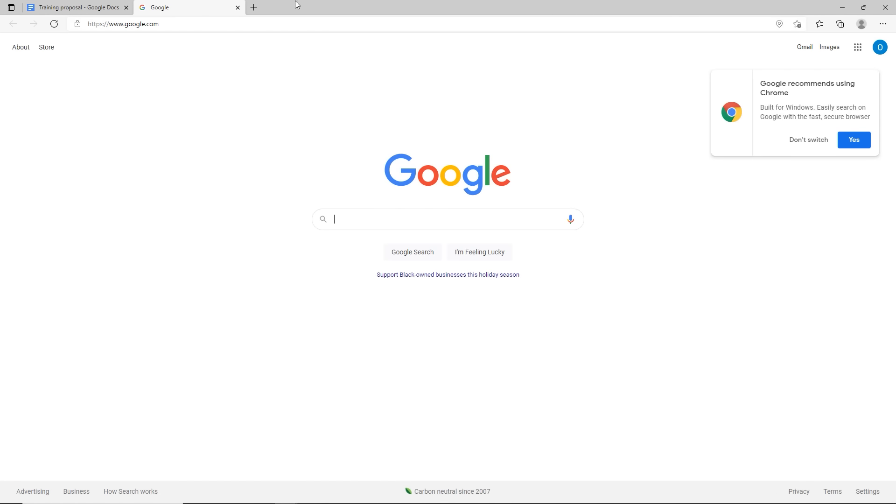
pyautogui.click(238, 8)
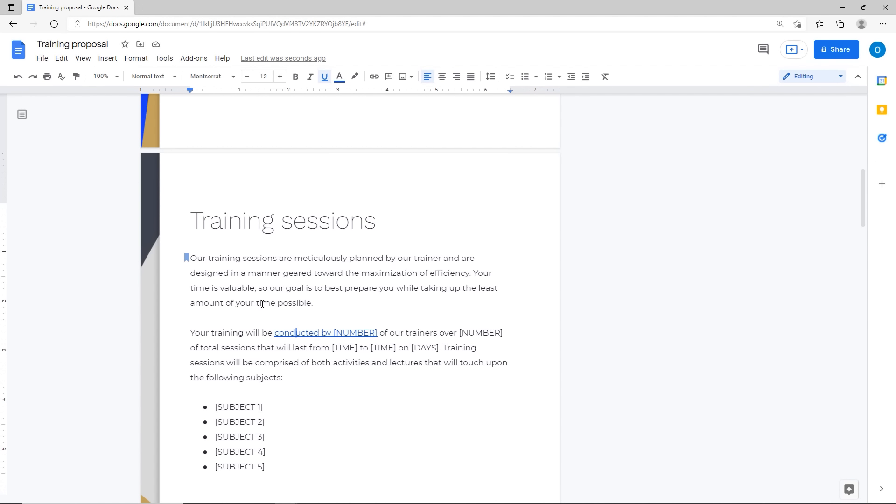
pyautogui.rightClick(304, 337)
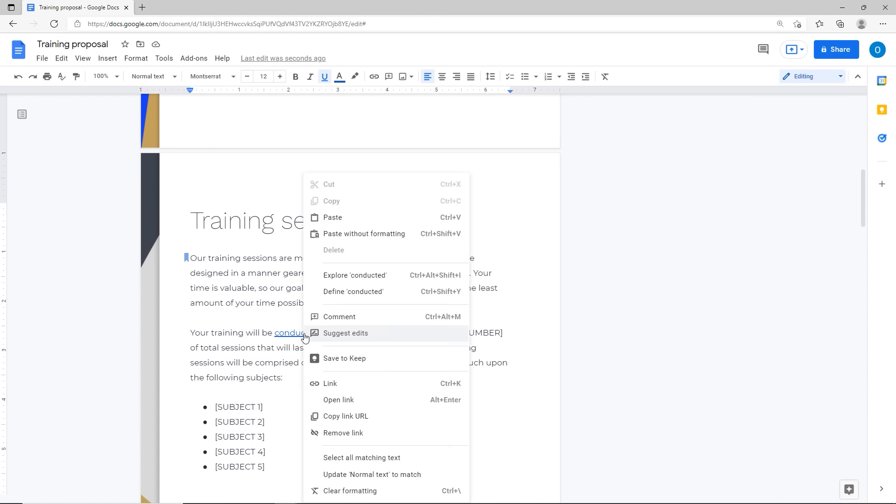
pyautogui.click(334, 434)
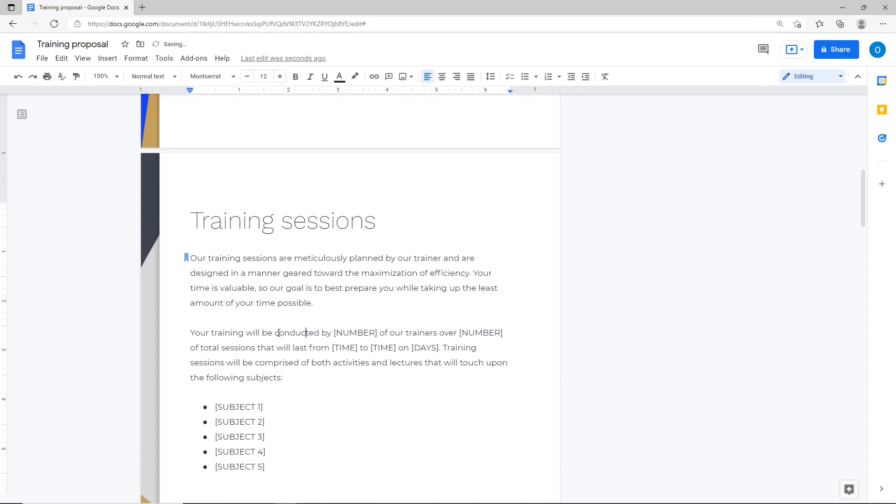
# Step: Reselect 'conducted by [NUMBER]', start a new link on it, and open a new browser tab
pyautogui.moveTo(274, 333); pyautogui.dragTo(379, 334)
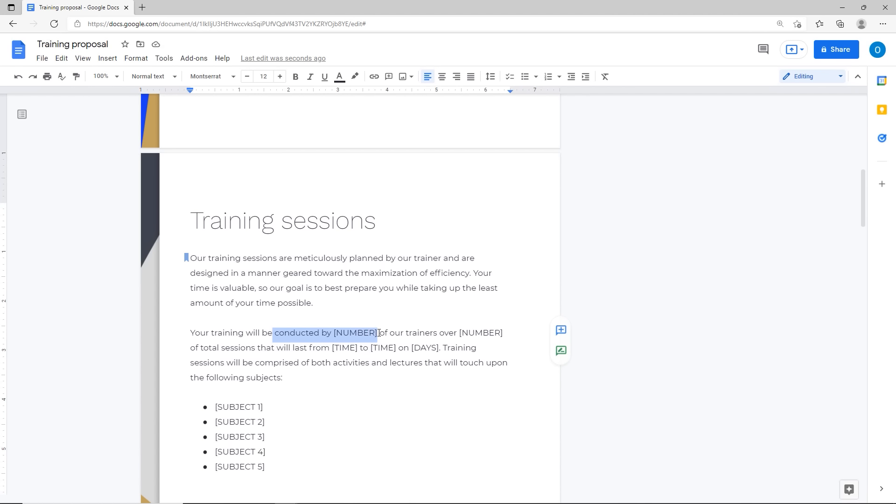
pyautogui.rightClick(345, 333)
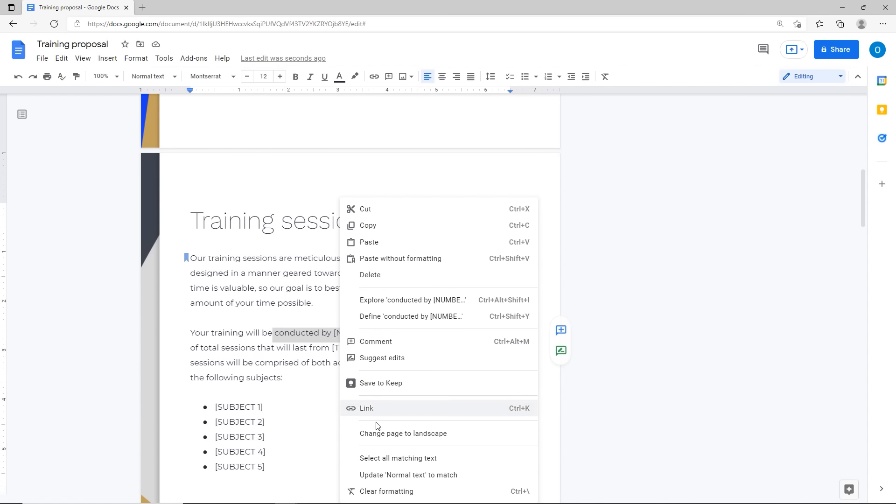
pyautogui.click(366, 408)
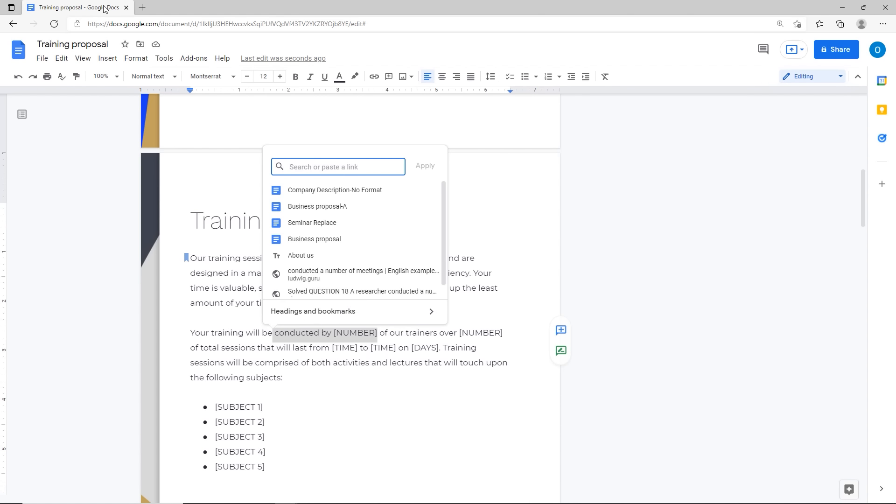
pyautogui.click(142, 8)
pyautogui.click(143, 7)
# Step: Search Google Images for 'image', copy the results page address, and return to the document
pyautogui.write('oog')
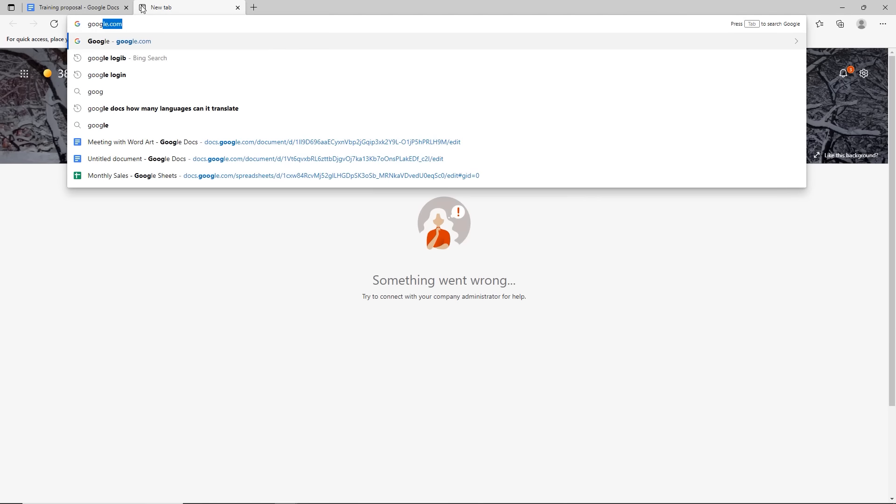
pyautogui.write('le.com')
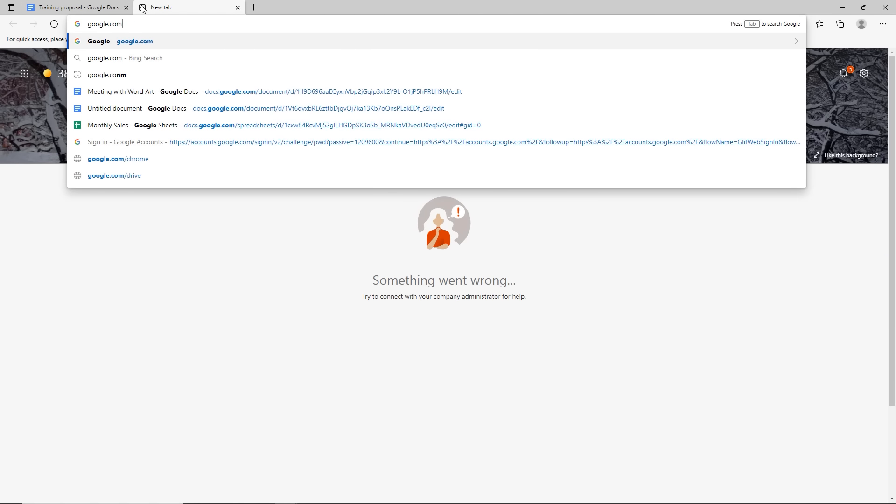
pyautogui.press('Return')
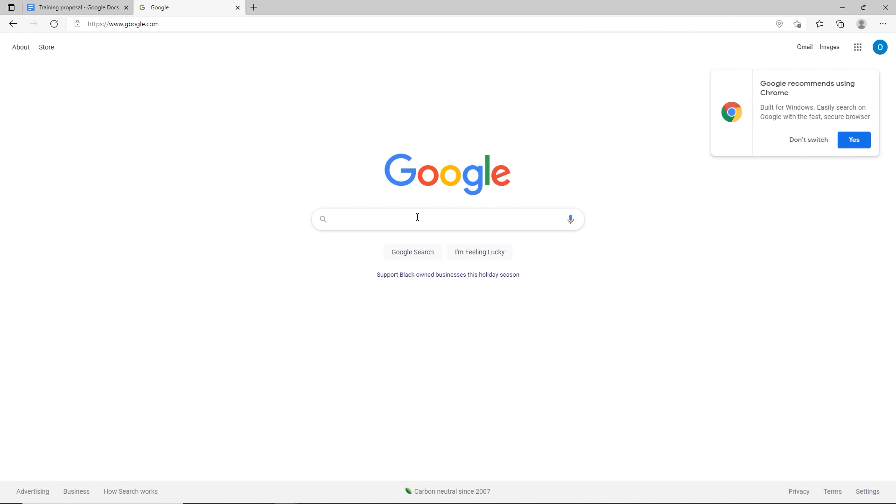
pyautogui.write('immage')
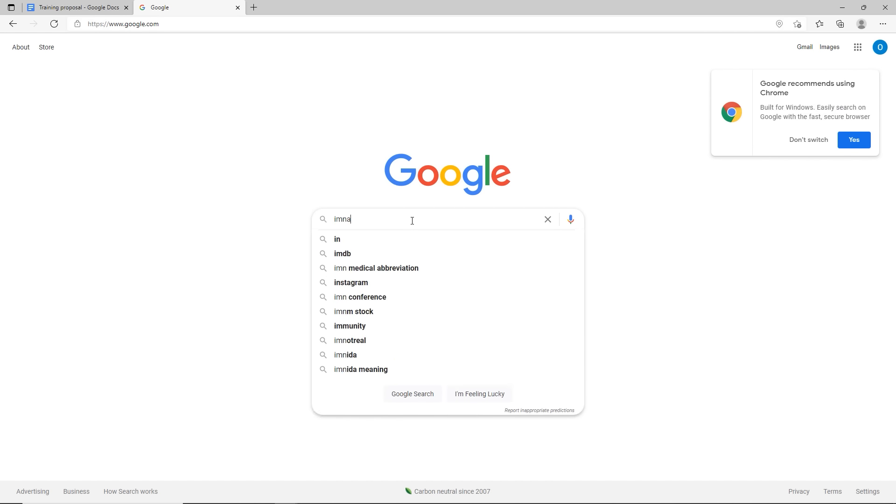
pyautogui.press('BackSpace')
pyautogui.press('BackSpace')
pyautogui.press('BackSpace')
pyautogui.press('BackSpace')
pyautogui.write('age')
pyautogui.press('Return')
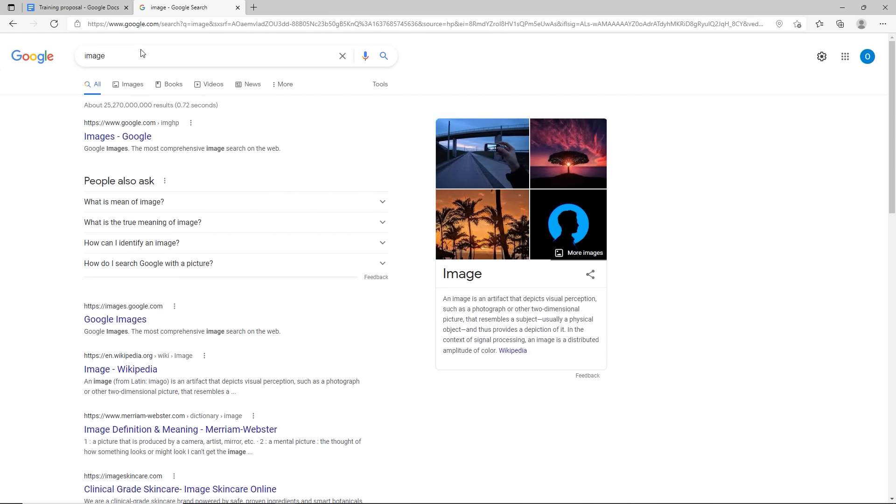
pyautogui.click(132, 89)
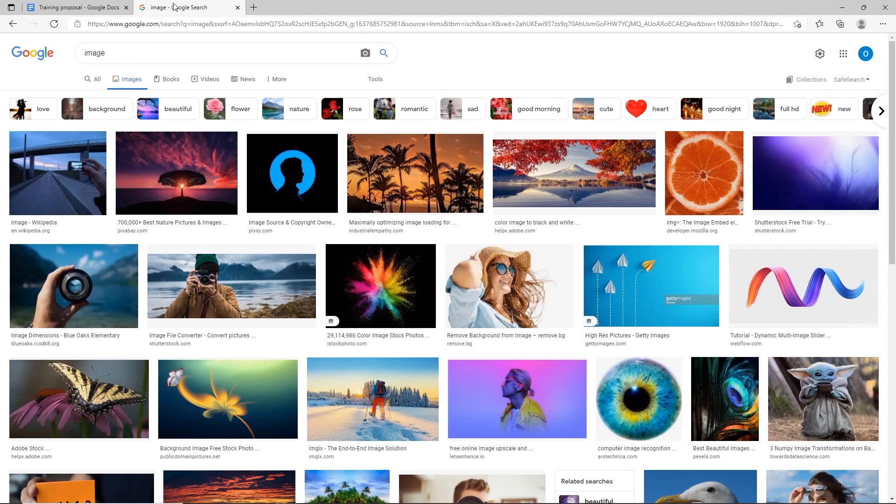
pyautogui.click(169, 24)
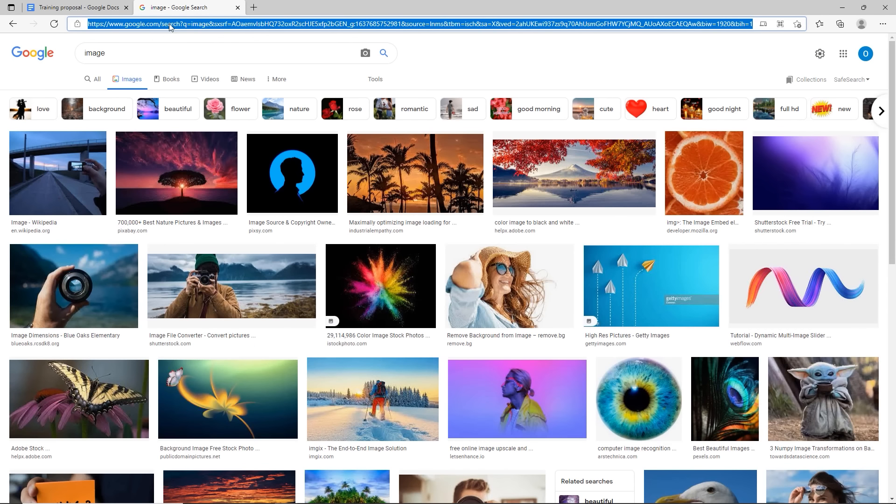
pyautogui.click(76, 9)
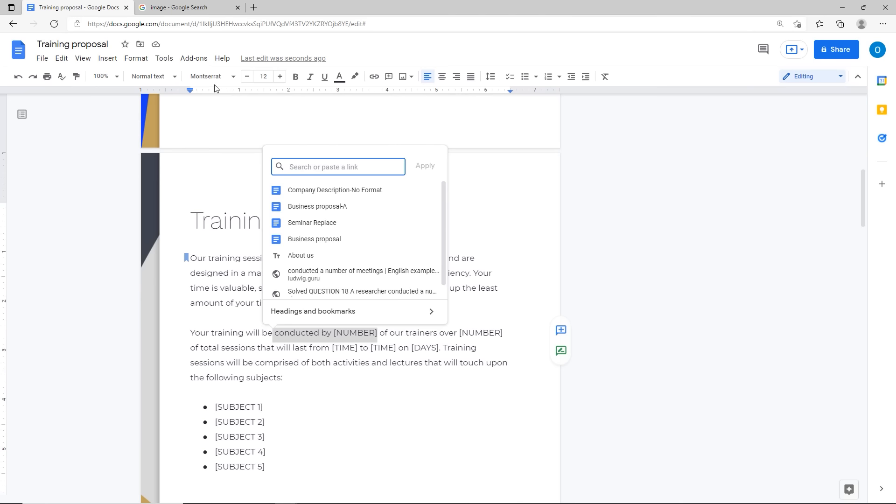
# Step: Link 'conducted by [NUMBER]' to the pasted Google Images address, test it, and close the results tab
pyautogui.hotkey('ctrl', 'v')
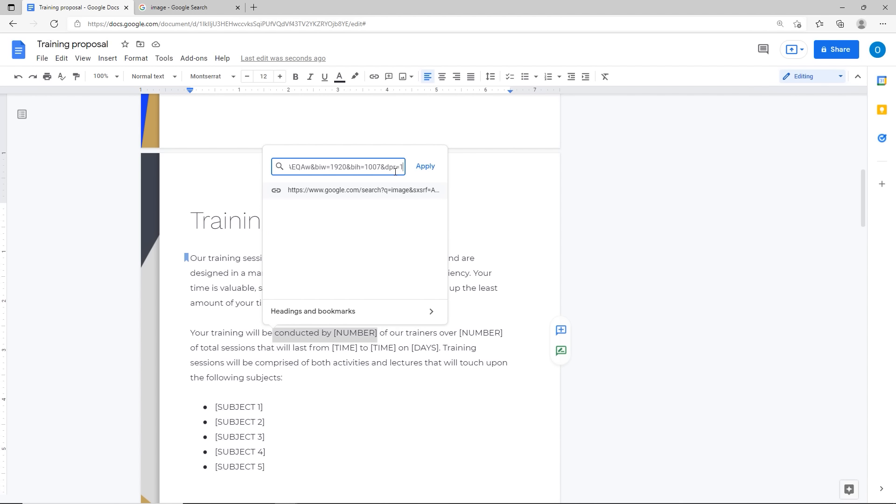
pyautogui.click(426, 168)
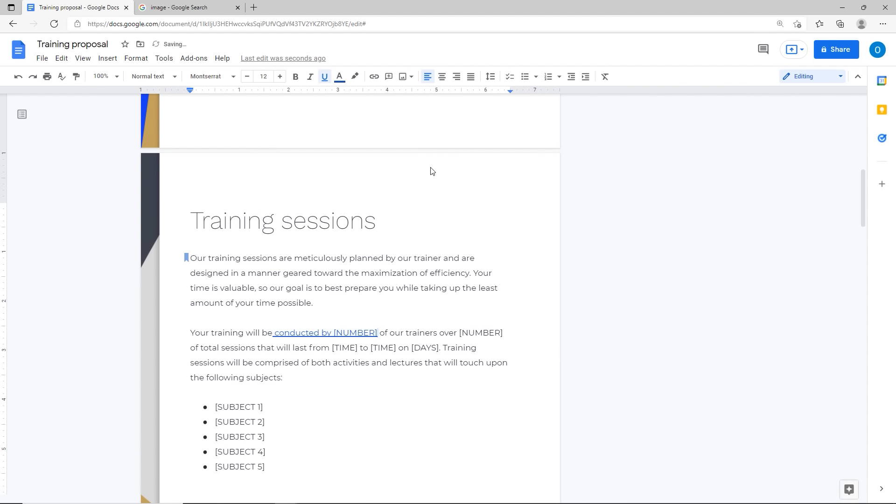
pyautogui.click(334, 332)
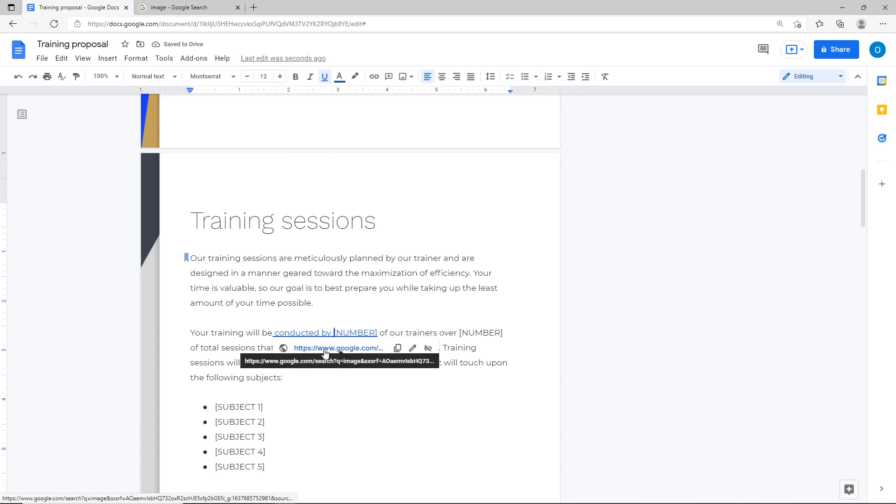
pyautogui.click(325, 353)
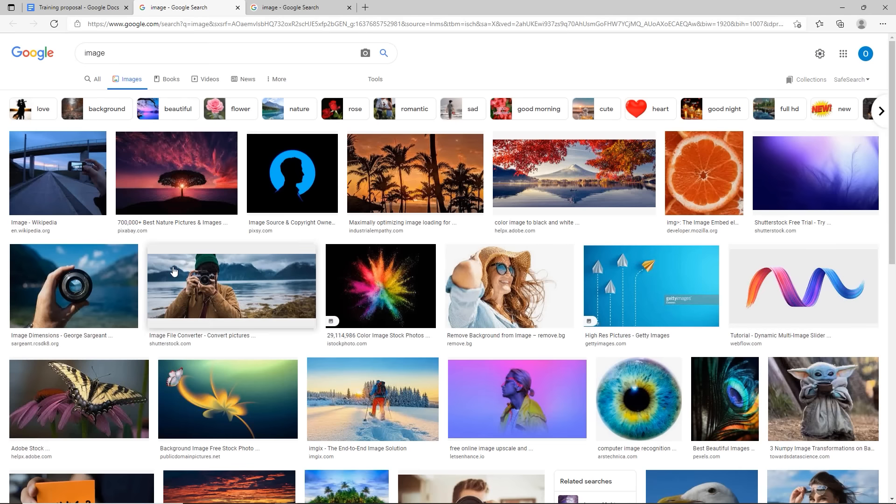
pyautogui.click(238, 8)
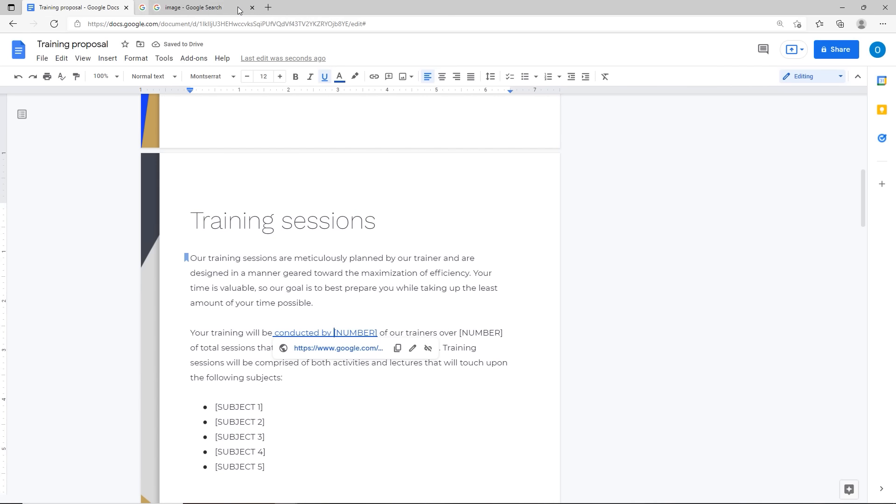
pyautogui.click(238, 8)
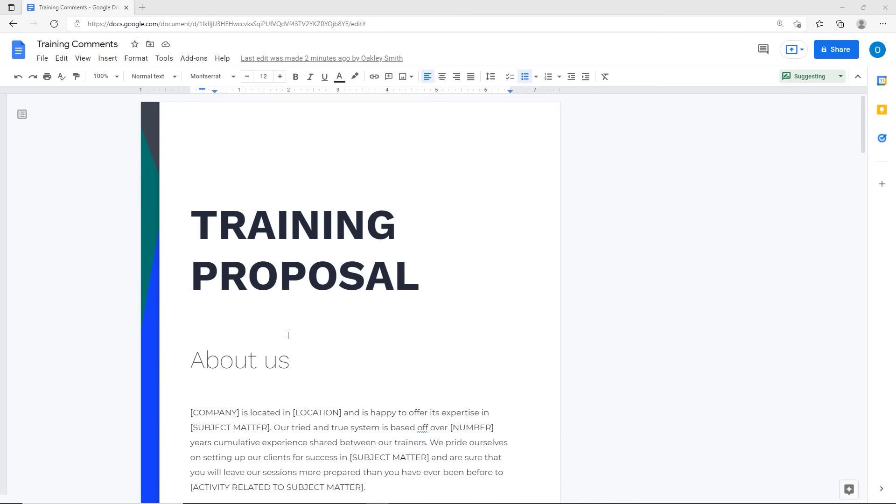
# Step: Scroll down to the Training sessions comments and the Training contract heading
pyautogui.scroll(-10, 389, 330)
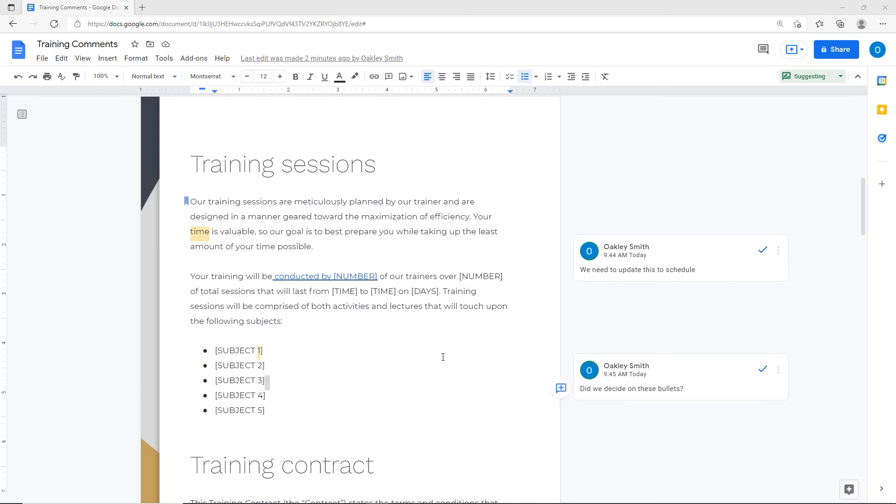
pyautogui.scroll(-1, 443, 357)
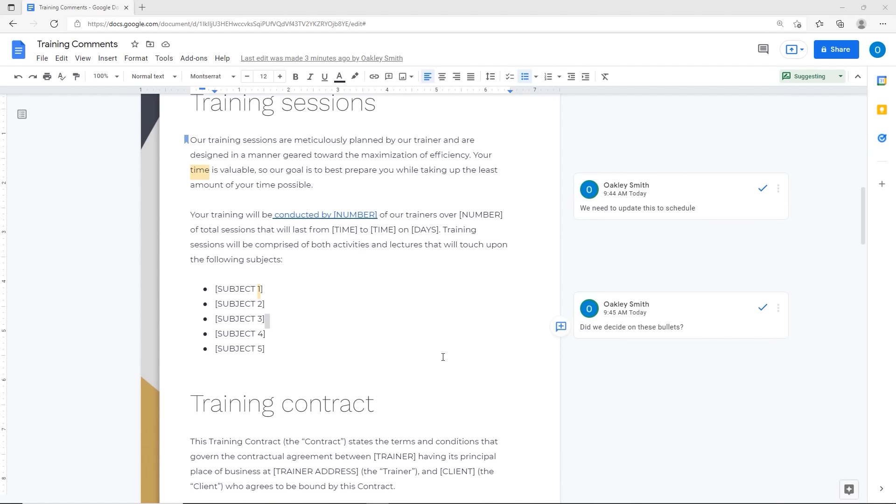
pyautogui.scroll(-1, 443, 357)
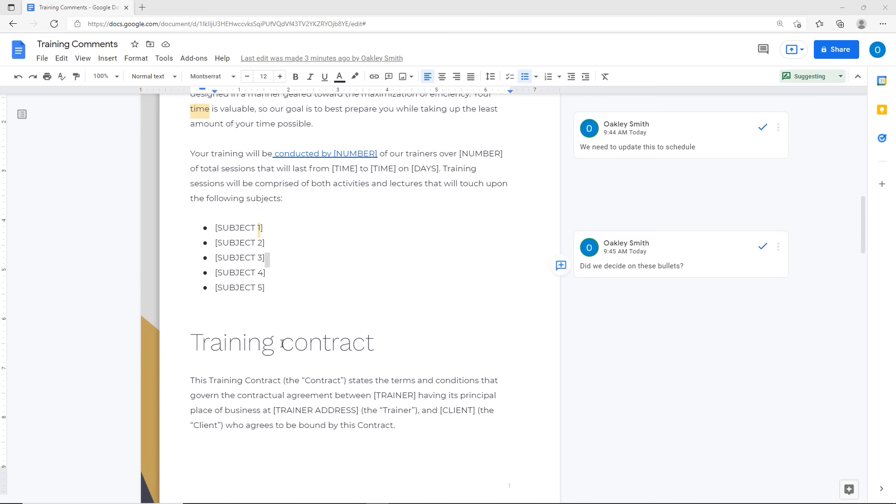
# Step: Post the comment 'Should we update this heading?' on the selected Training contract heading
pyautogui.doubleClick(282, 344)
pyautogui.moveTo(193, 344); pyautogui.dragTo(378, 347)
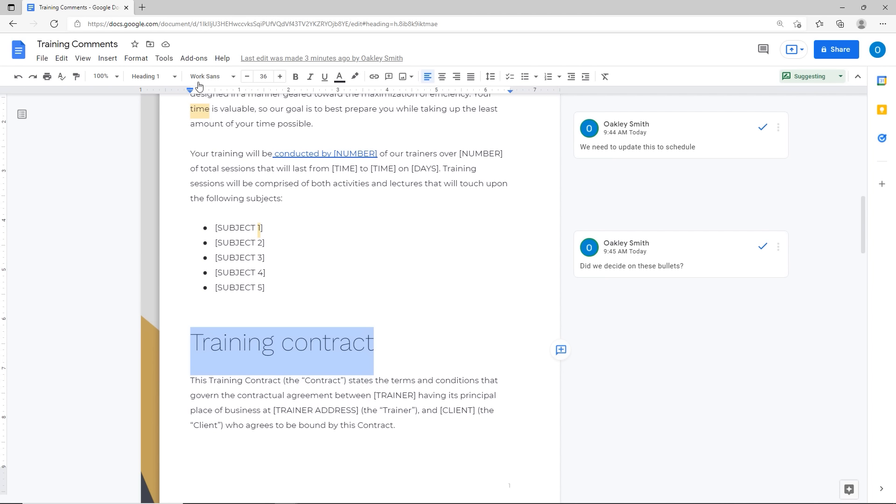
pyautogui.click(387, 77)
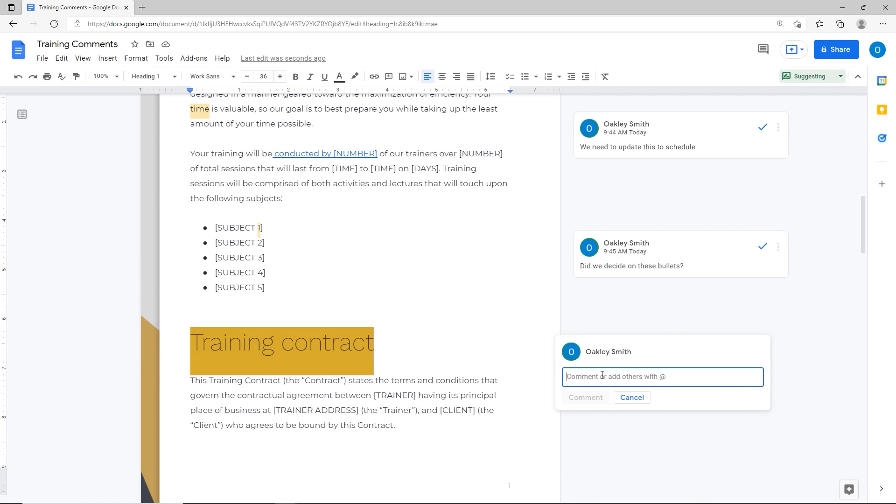
pyautogui.write('Should w')
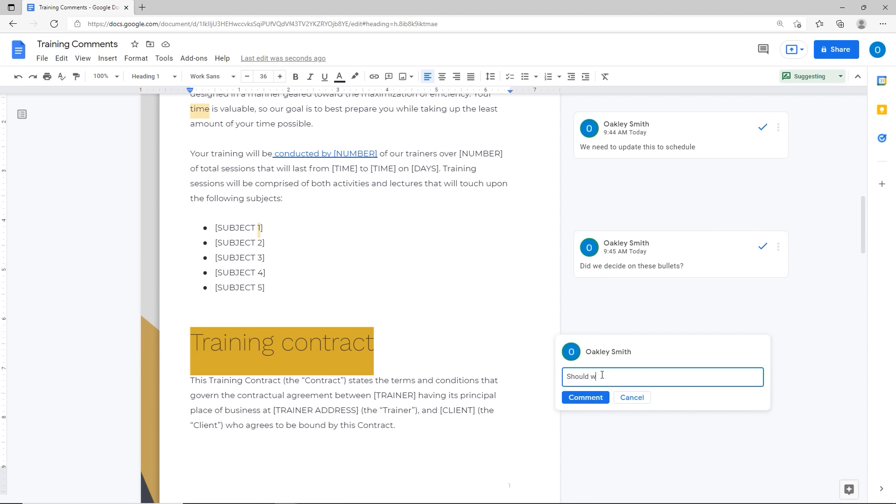
pyautogui.write('e update this heading?')
pyautogui.click(599, 399)
pyautogui.click(448, 371)
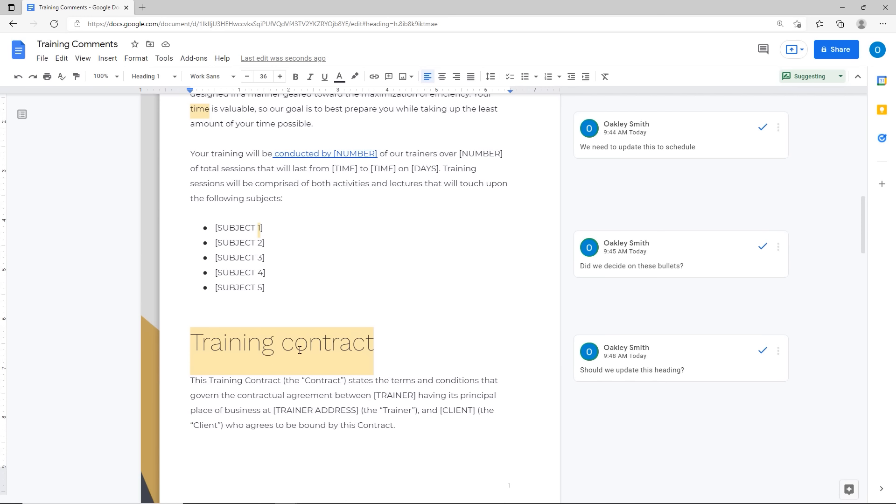
pyautogui.scroll(-7, 301, 377)
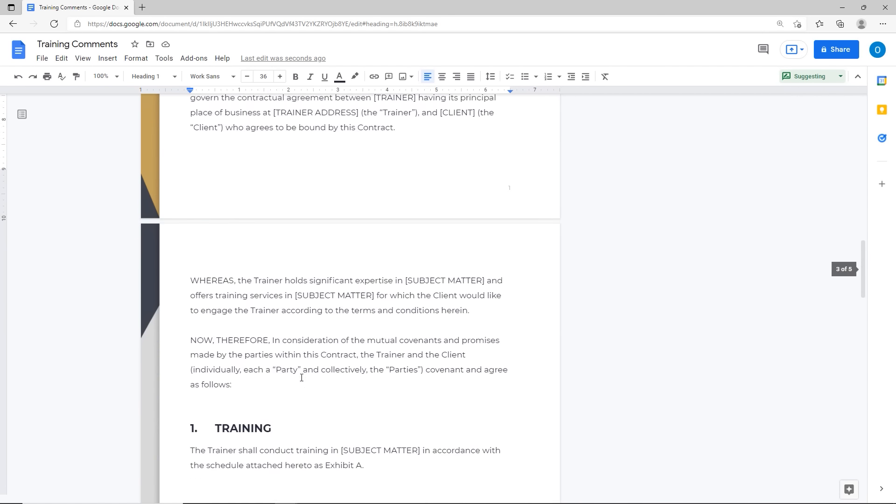
# Step: Comment 'Should we put this higher on the file.' on the TRAINING heading via its right-click menu
pyautogui.rightClick(216, 421)
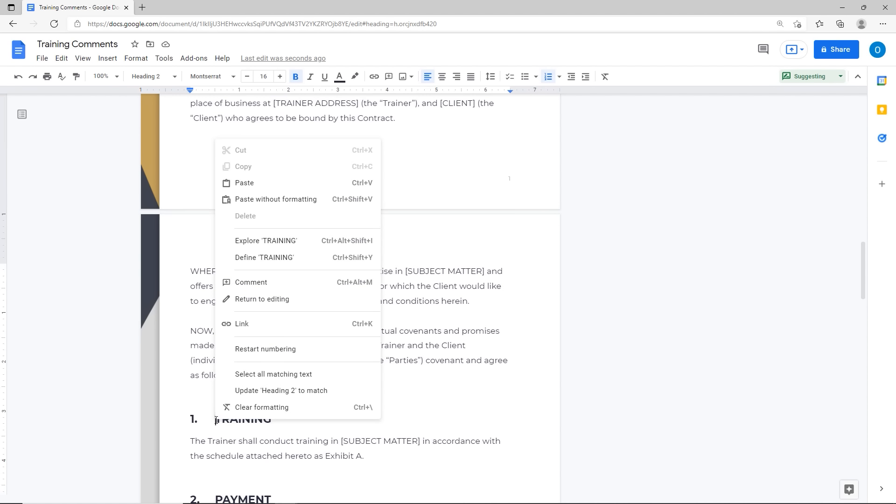
pyautogui.click(250, 285)
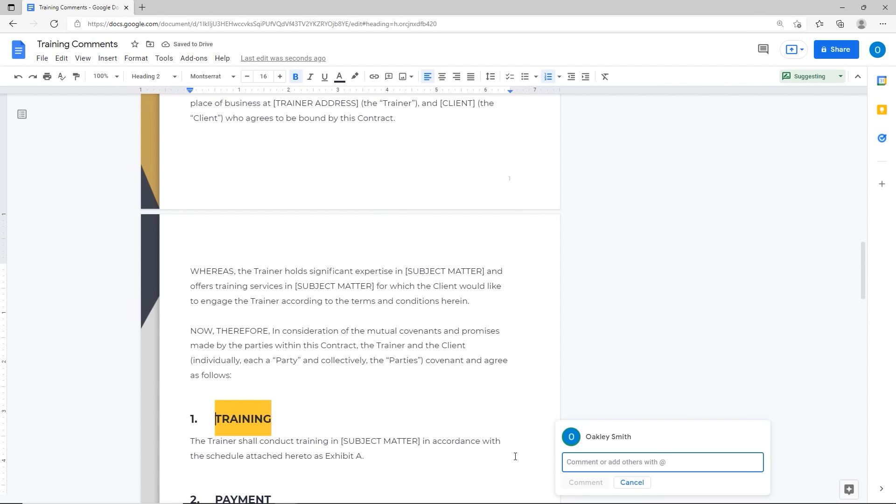
pyautogui.write('Should we put thi')
pyautogui.write('s higher on on the file')
pyautogui.press('BackSpace')
pyautogui.press('BackSpace')
pyautogui.press('BackSpace')
pyautogui.press('BackSpace')
pyautogui.press('BackSpace')
pyautogui.press('BackSpace')
pyautogui.press('BackSpace')
pyautogui.press('BackSpace')
pyautogui.press('BackSpace')
pyautogui.press('BackSpace')
pyautogui.press('BackSpace')
pyautogui.press('BackSpace')
pyautogui.write('the file.')
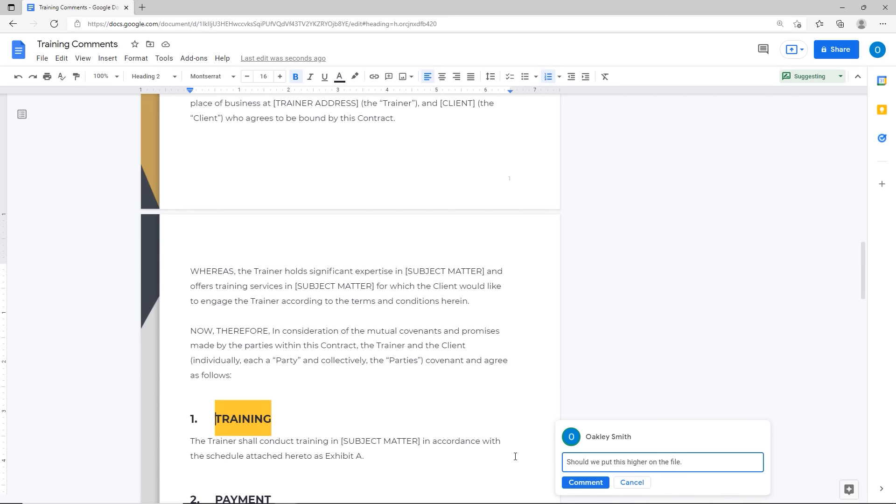
pyautogui.click(586, 482)
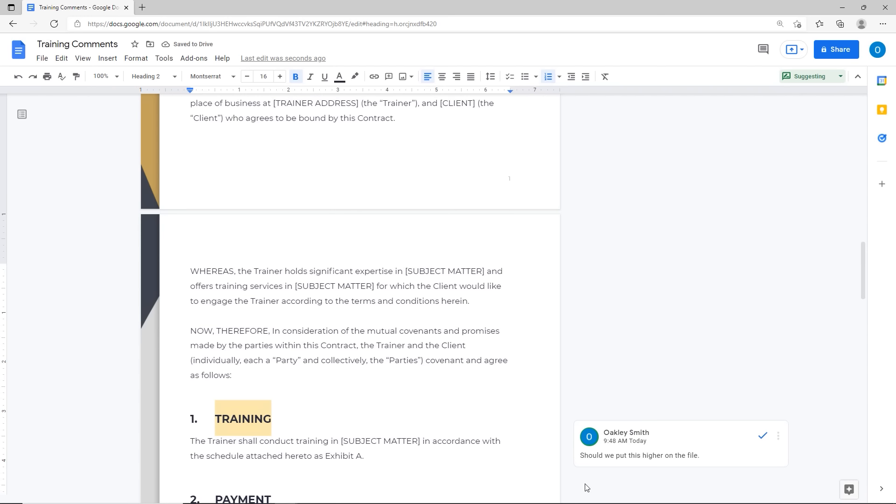
# Step: Reply 'I agree.' to the TRAINING comment in the comment history
pyautogui.scroll(8, 587, 487)
pyautogui.scroll(13, 586, 487)
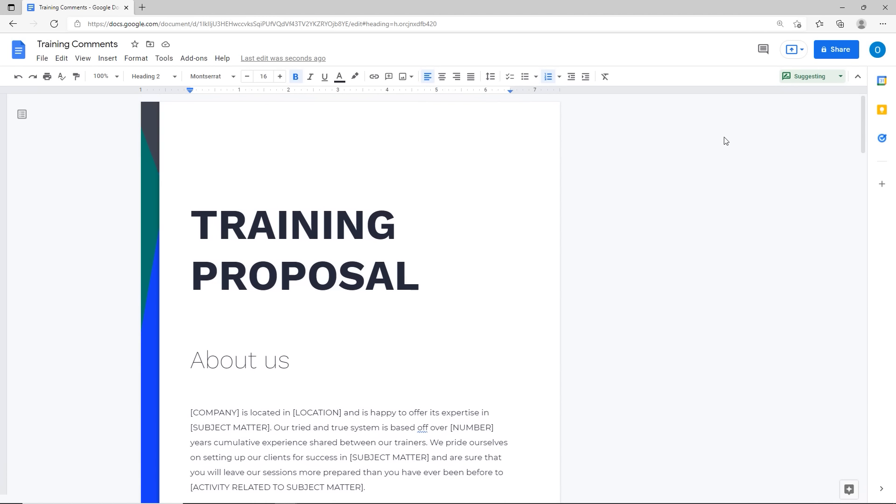
pyautogui.click(764, 49)
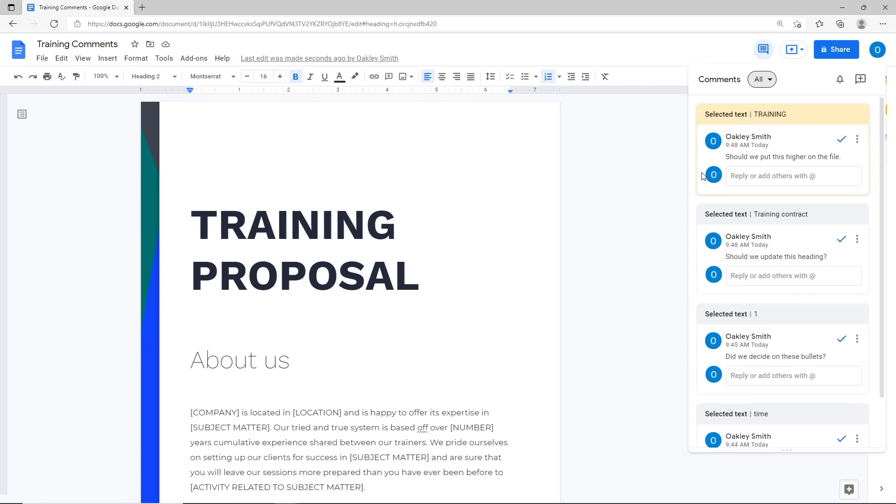
pyautogui.click(792, 177)
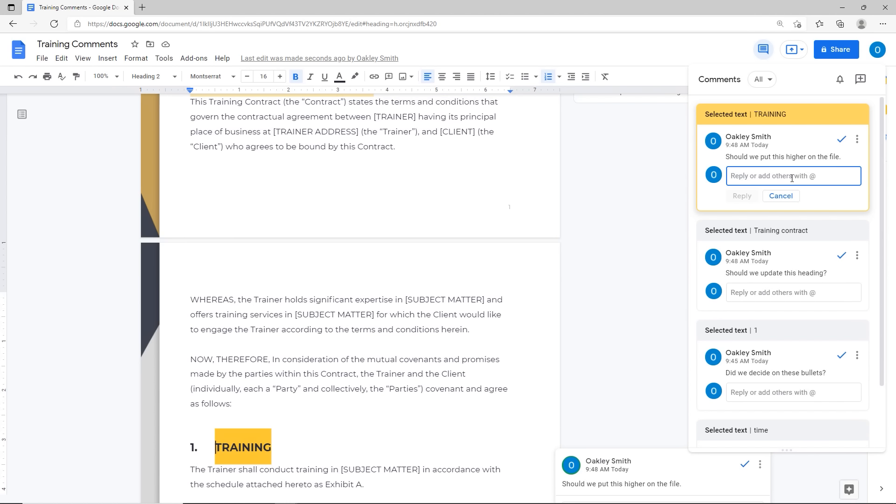
pyautogui.write('I agreed')
pyautogui.press('BackSpace')
pyautogui.press('BackSpace')
pyautogui.press('BackSpace')
pyautogui.write('ee.')
pyautogui.click(752, 199)
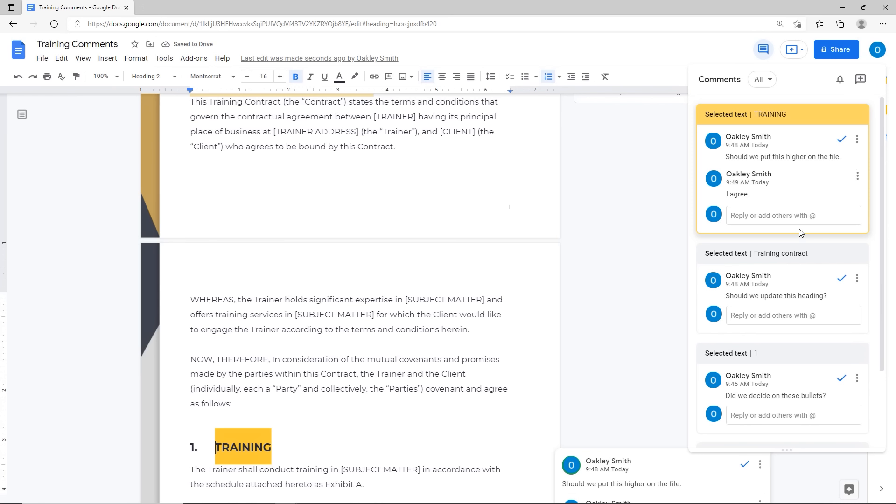
# Step: Resolve the TRAINING comment thread
pyautogui.click(857, 140)
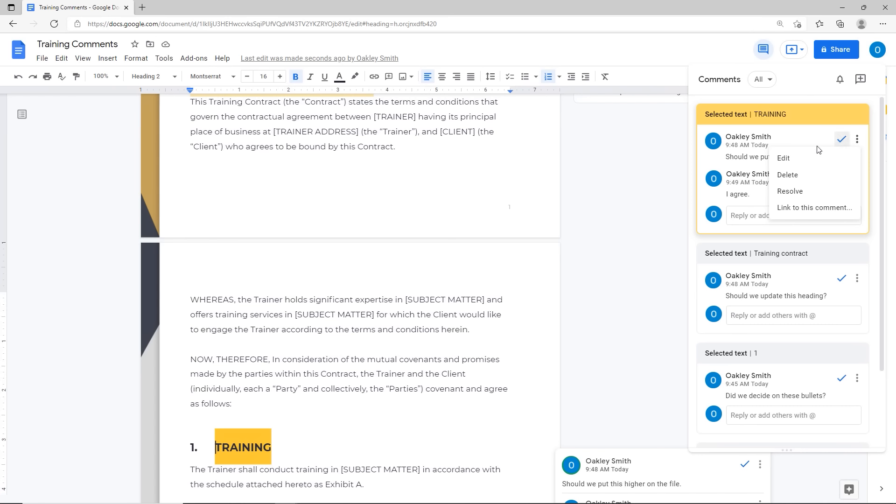
pyautogui.click(793, 159)
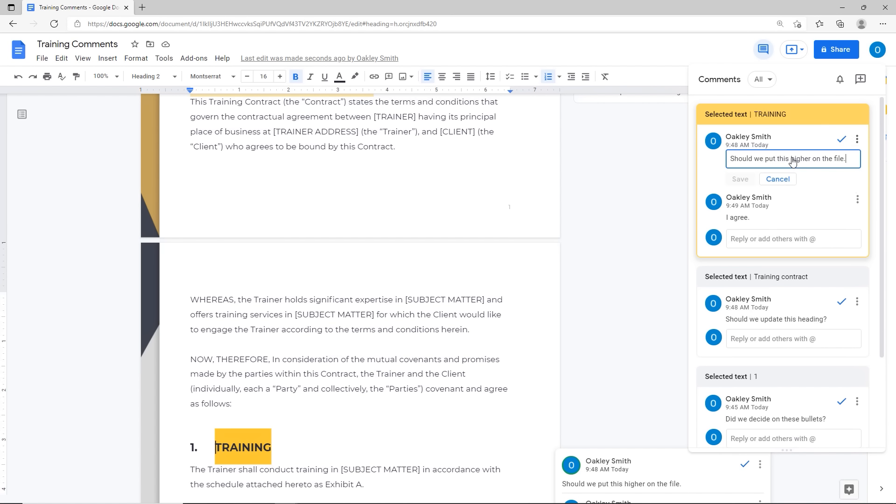
pyautogui.click(857, 139)
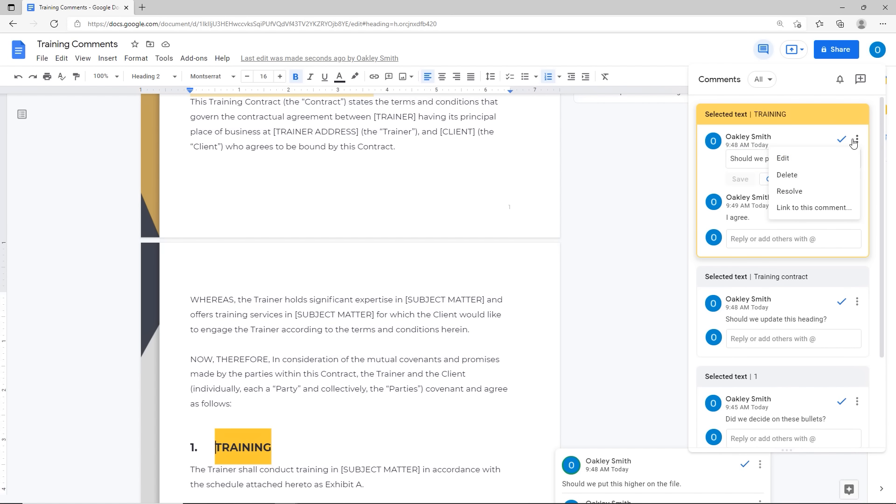
pyautogui.click(802, 190)
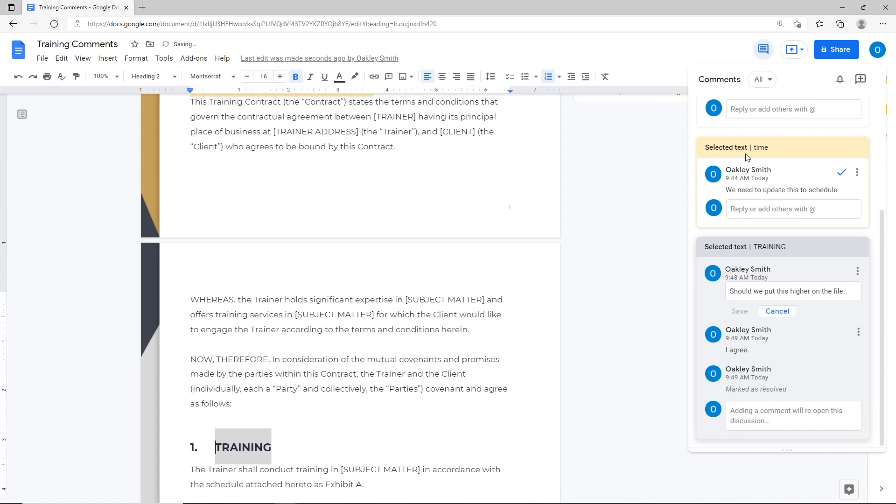
# Step: Delete the comment thread on 'time' and close the comment list
pyautogui.moveTo(729, 171)
pyautogui.click(857, 173)
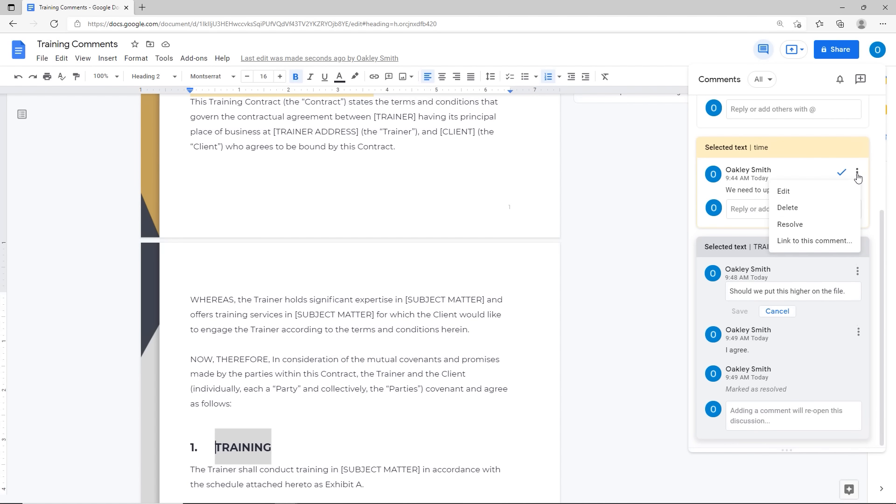
pyautogui.click(794, 209)
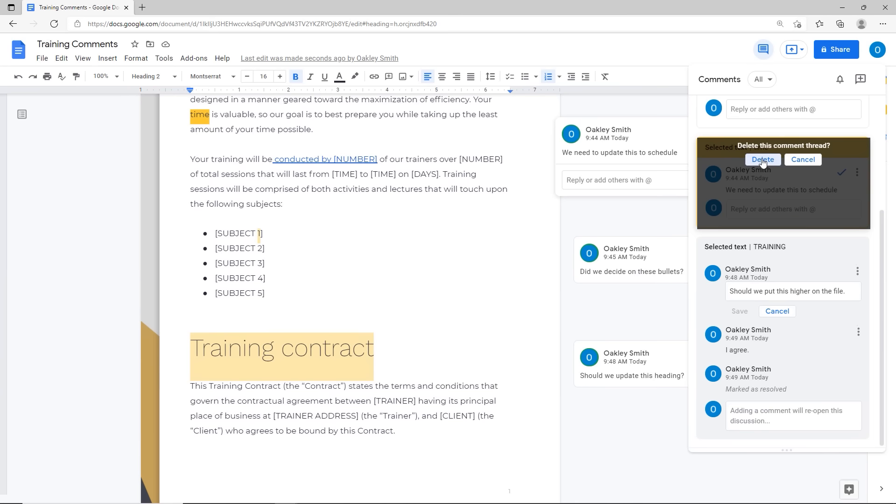
pyautogui.click(762, 160)
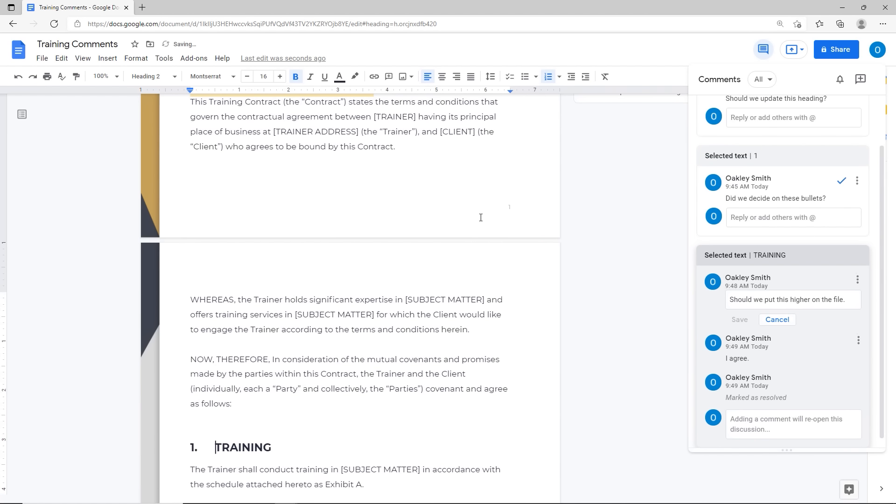
pyautogui.click(762, 56)
# Step: Delete the bullets comment thread and the Training contract heading comment thread
pyautogui.click(697, 145)
pyautogui.scroll(8, 697, 145)
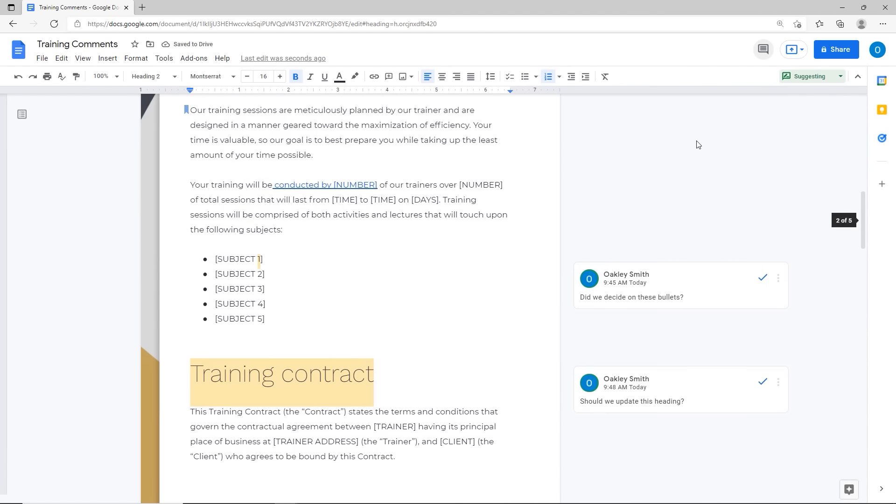
pyautogui.scroll(-2, 697, 145)
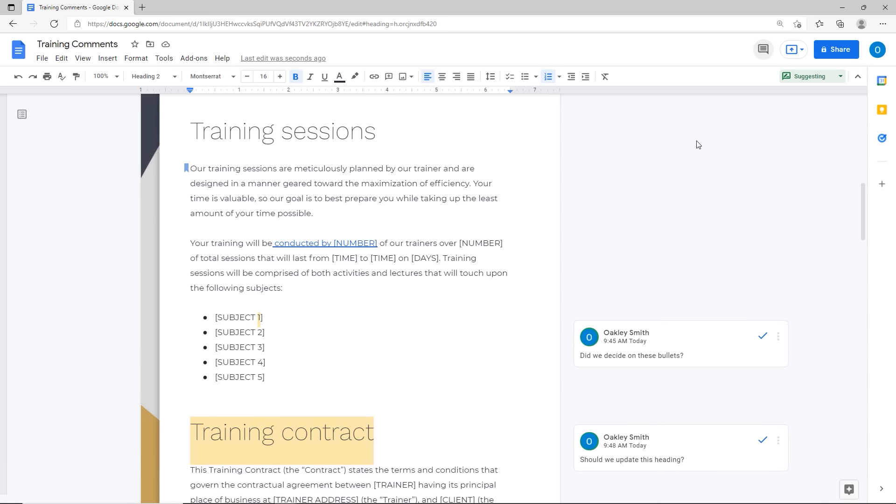
pyautogui.click(784, 343)
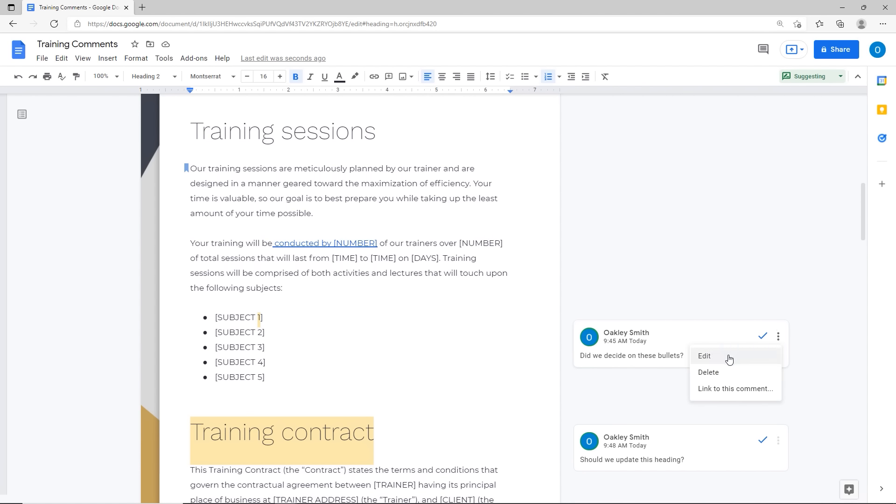
pyautogui.click(712, 371)
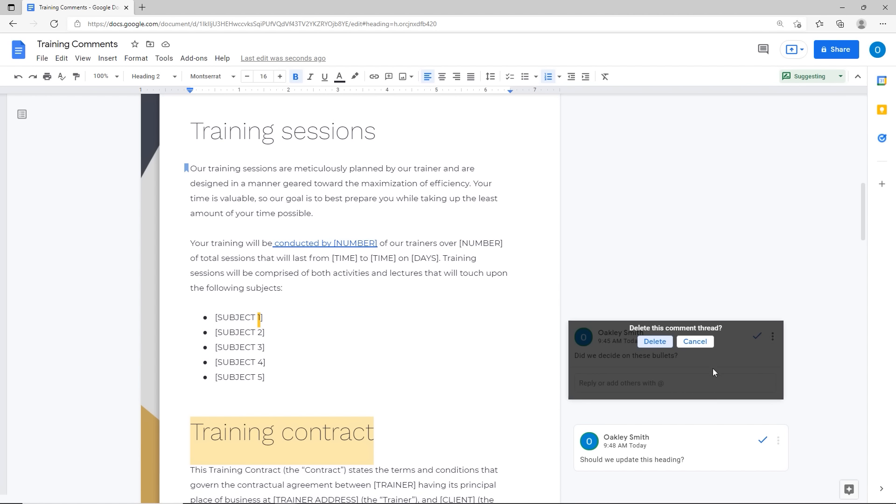
pyautogui.click(654, 343)
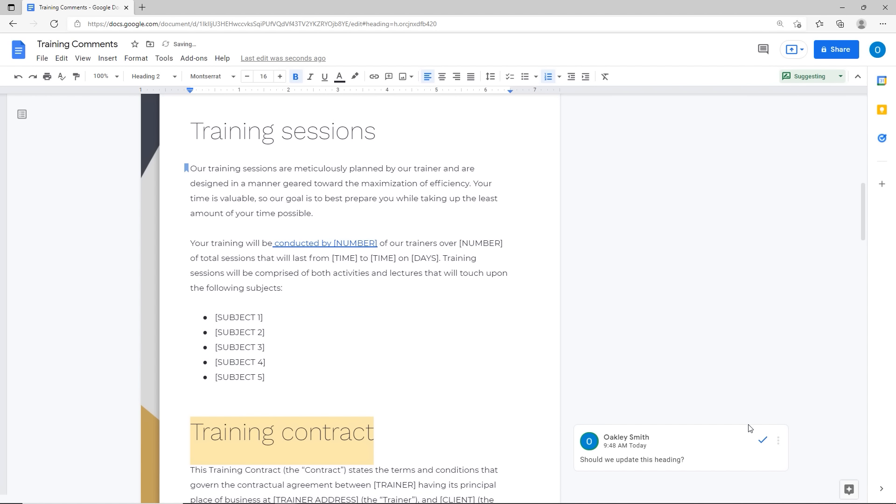
pyautogui.click(778, 441)
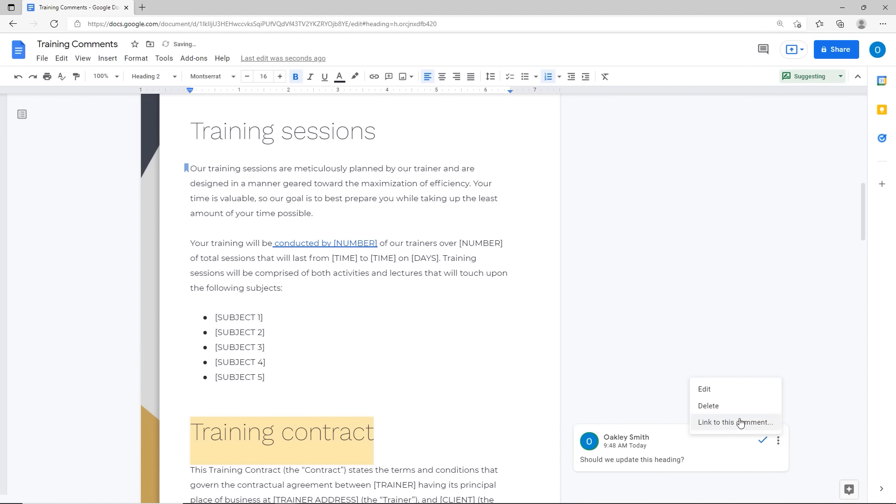
pyautogui.click(716, 406)
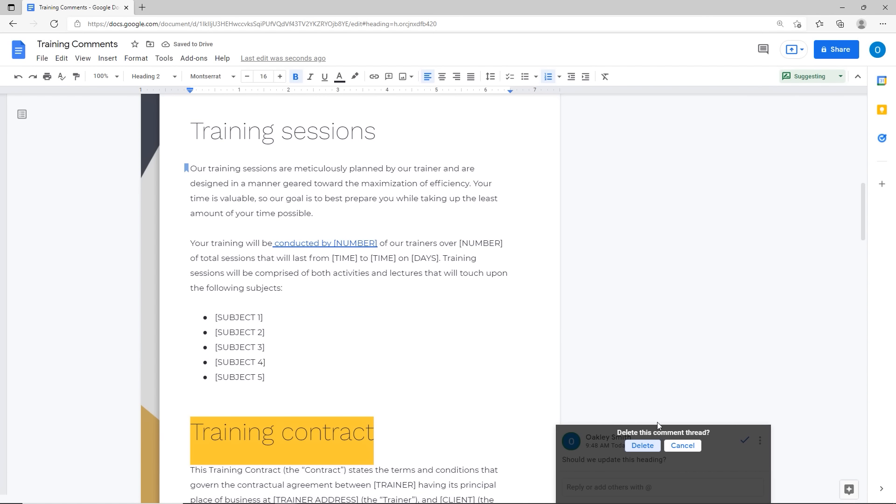
pyautogui.click(645, 448)
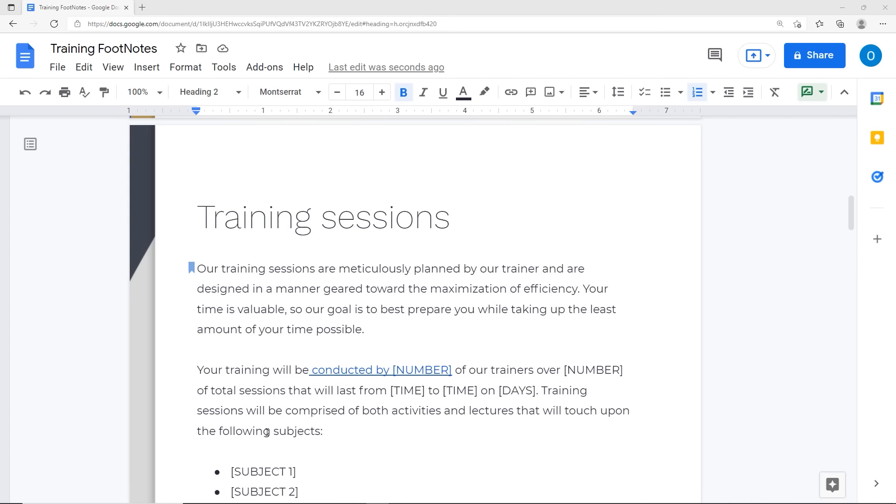
# Step: Add footnote 1 in the second paragraph: 'Please check company Knowledge base for updates'
pyautogui.click(223, 390)
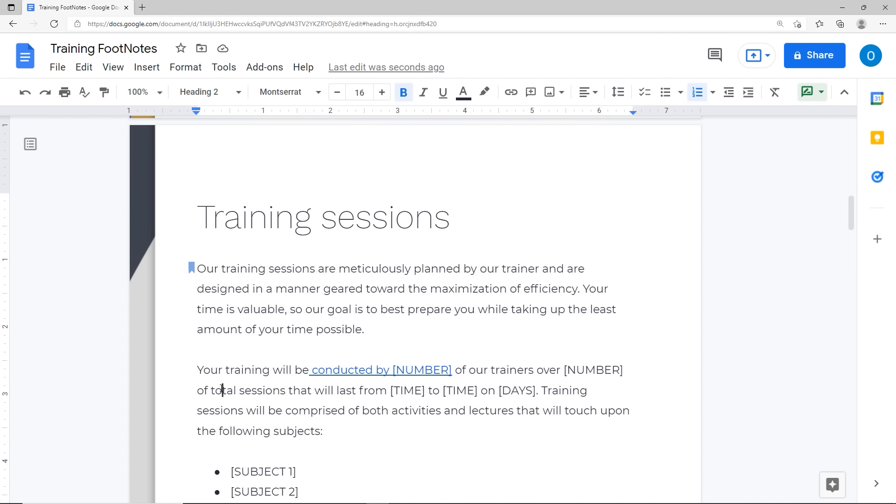
pyautogui.click(148, 68)
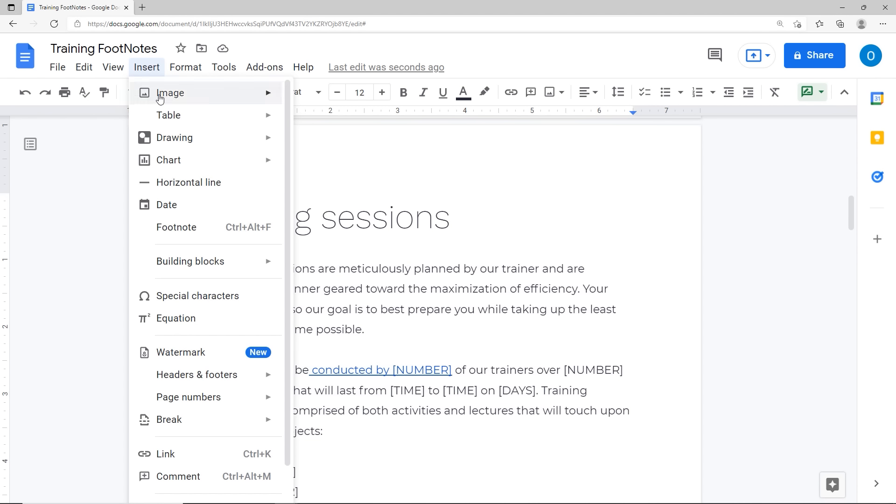
pyautogui.click(178, 229)
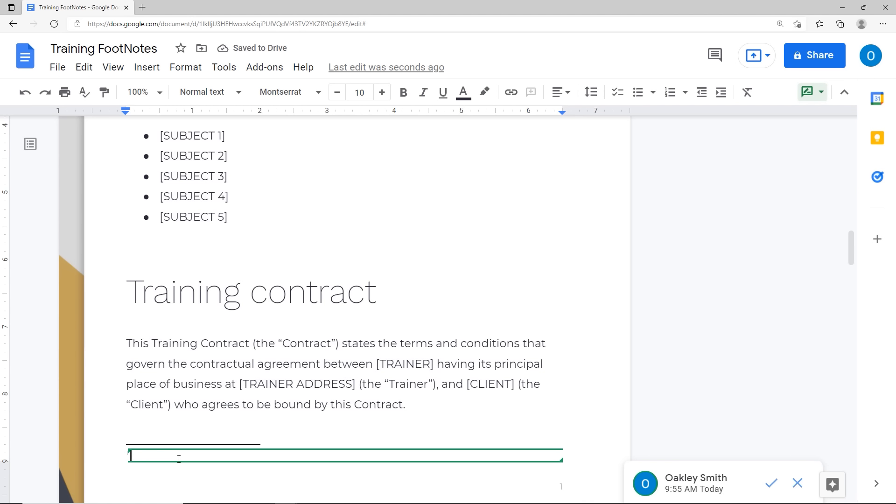
pyautogui.write('Please ch')
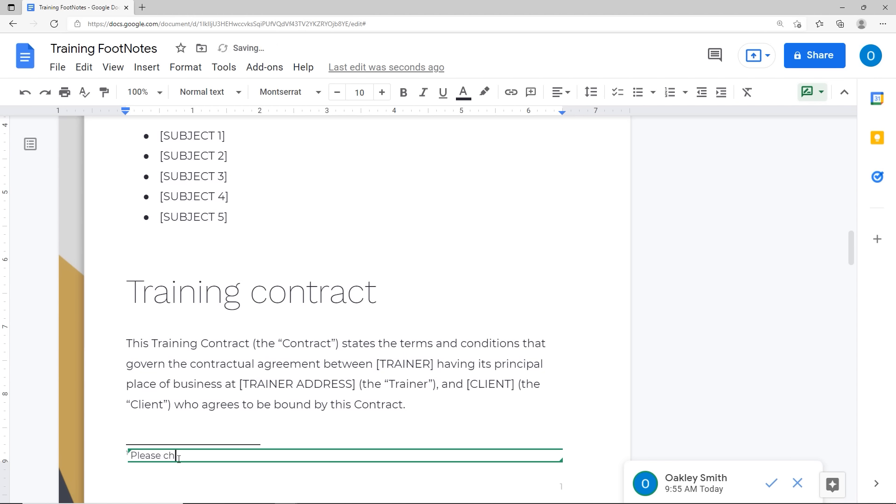
pyautogui.write('eck company Knowledg')
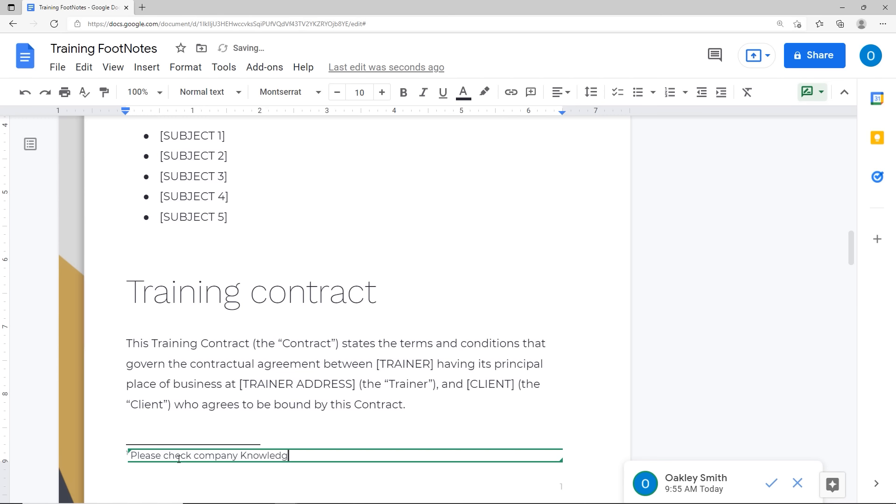
pyautogui.write('e base for updates')
pyautogui.press('Return')
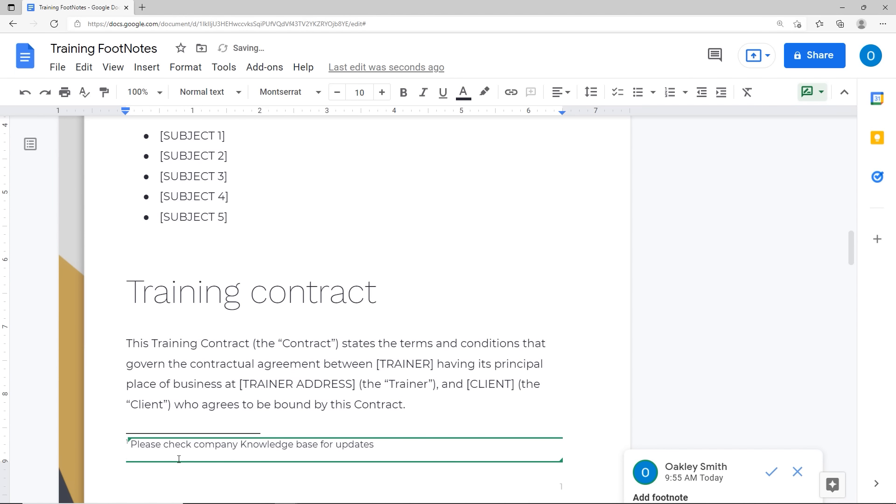
pyautogui.press('BackSpace')
pyautogui.click(181, 385)
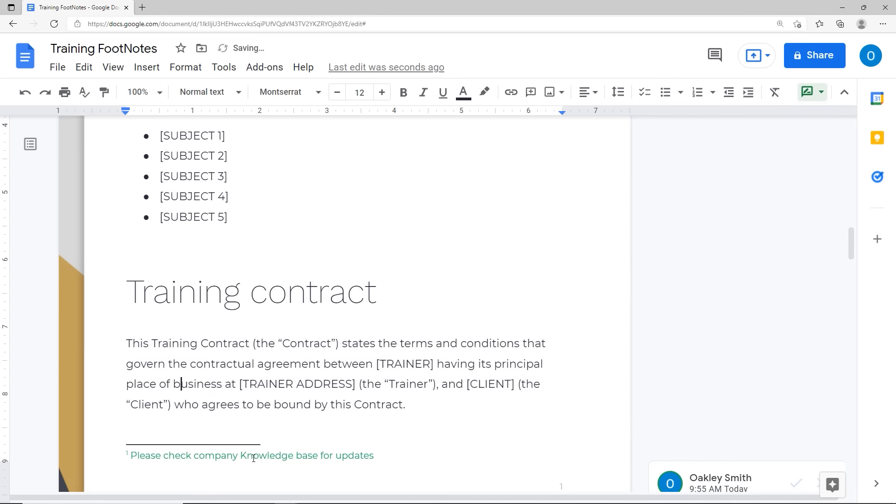
# Step: Add footnote 2 in the Payment paragraph: 'Payment is based on company contract.'
pyautogui.scroll(-12, 253, 458)
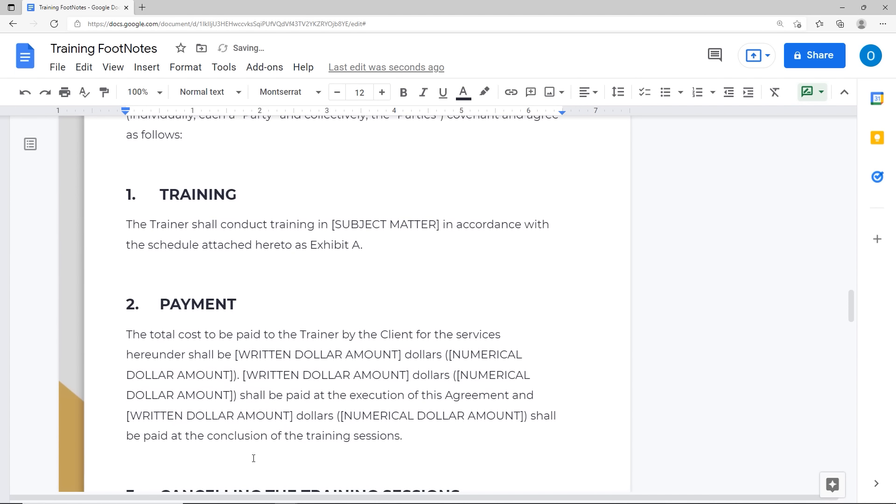
pyautogui.click(196, 354)
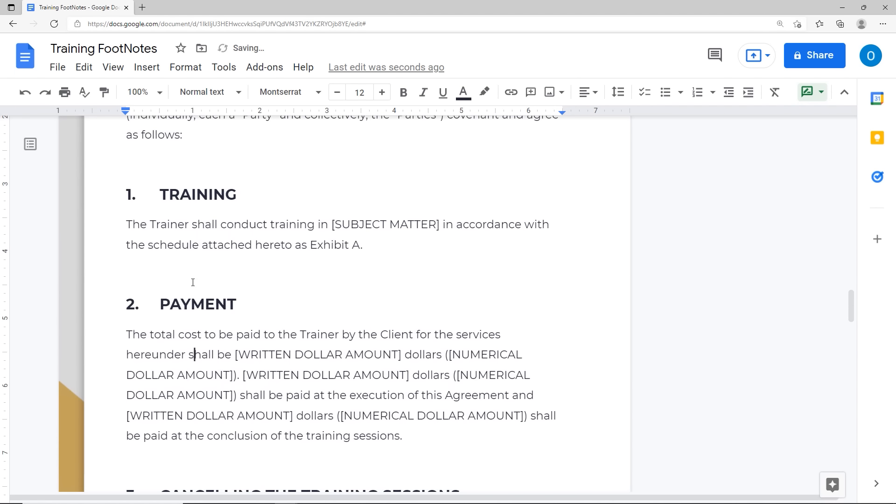
pyautogui.click(146, 70)
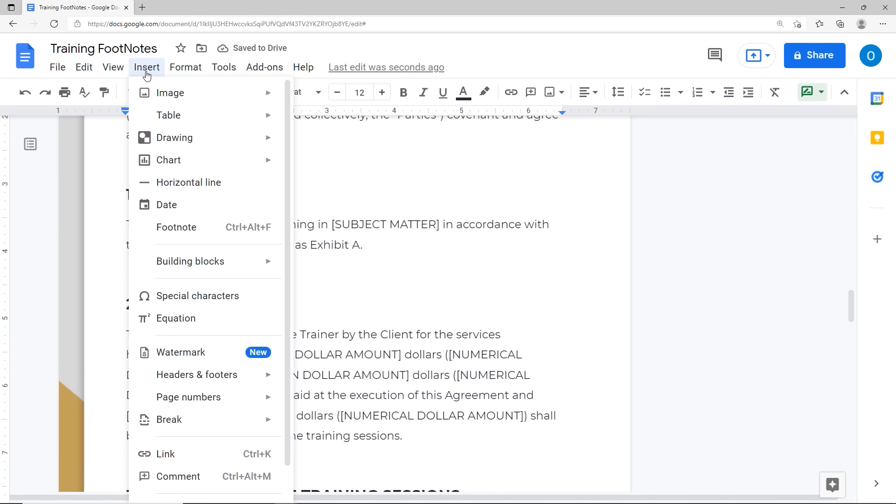
pyautogui.click(181, 236)
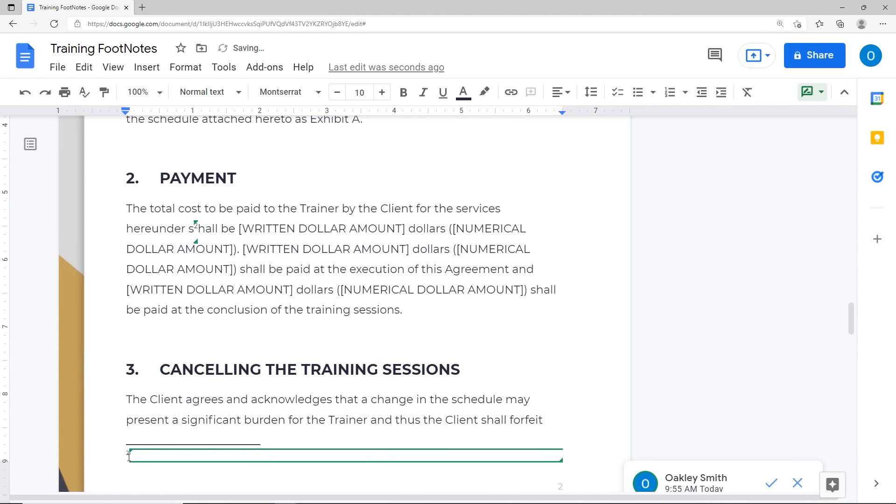
pyautogui.scroll(10, 128, 420)
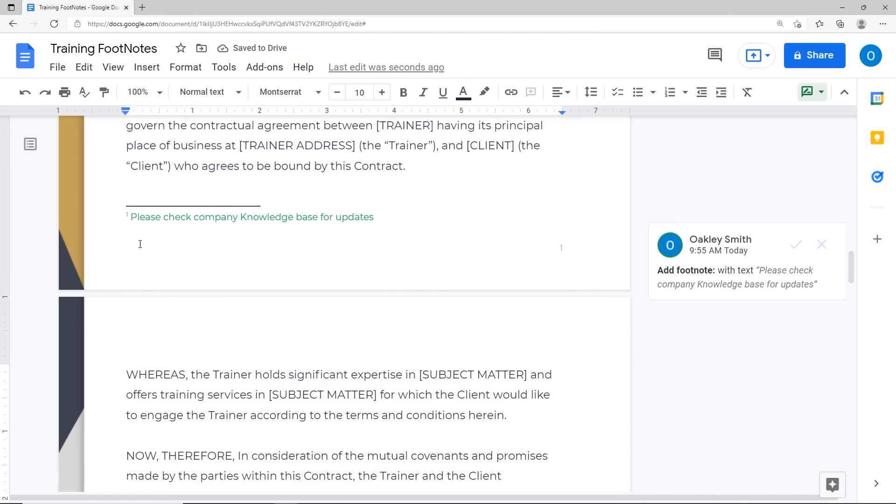
pyautogui.scroll(-12, 160, 220)
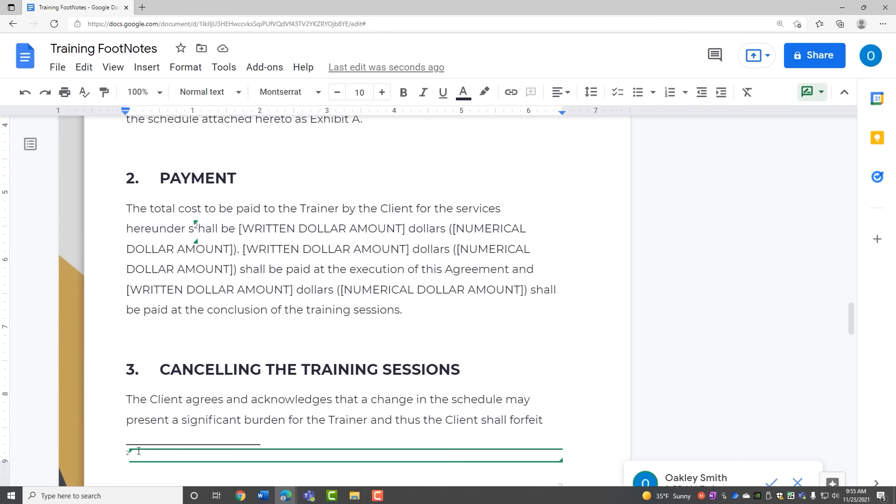
pyautogui.write('Payment ')
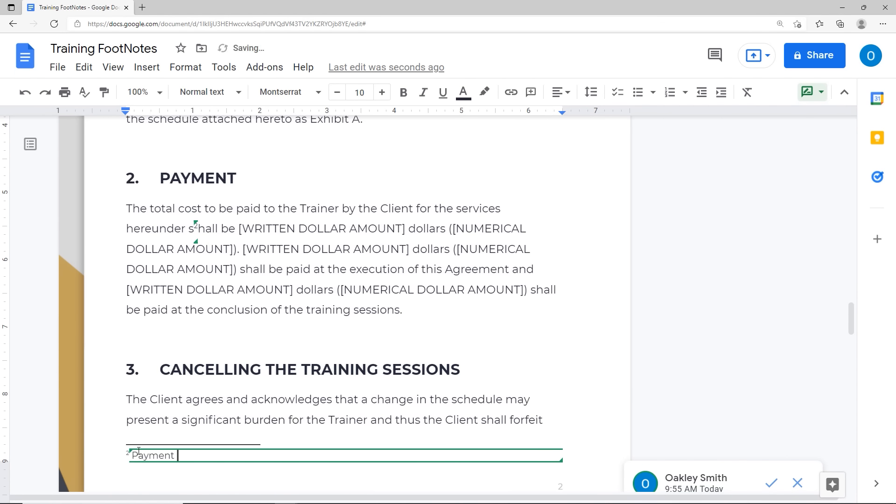
pyautogui.write('is based on company')
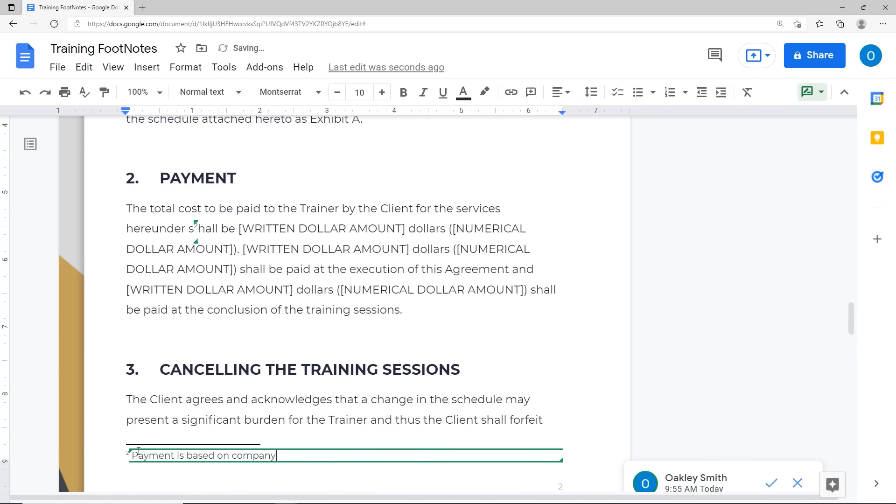
pyautogui.write(' contract.')
pyautogui.click(245, 310)
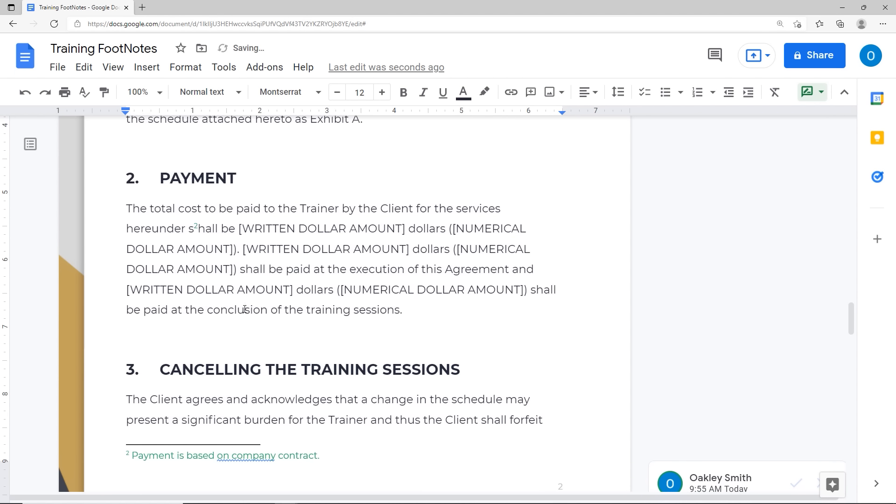
pyautogui.click(59, 71)
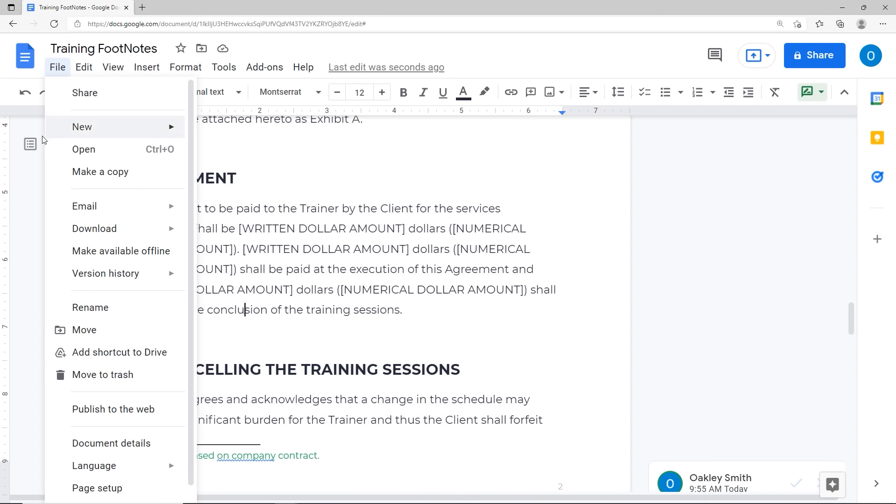
# Step: Close the File menu without choosing anything
pyautogui.click(24, 181)
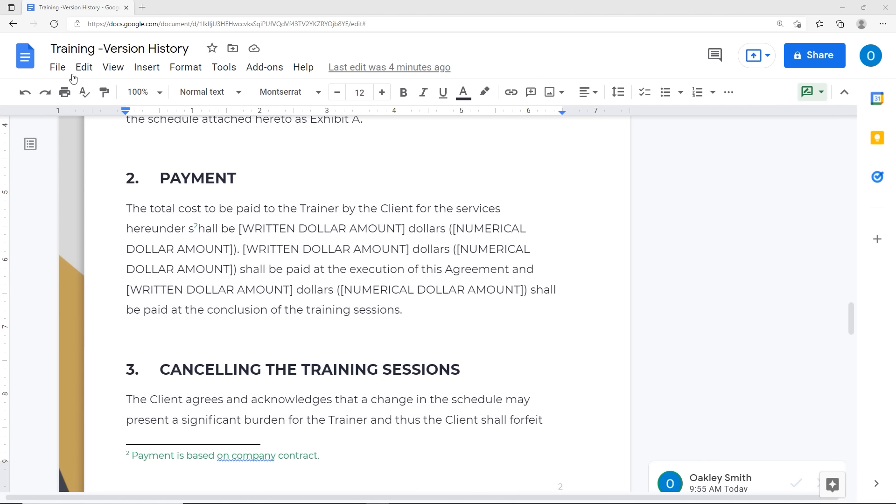
# Step: Open the document's version history from the File menu
pyautogui.click(55, 71)
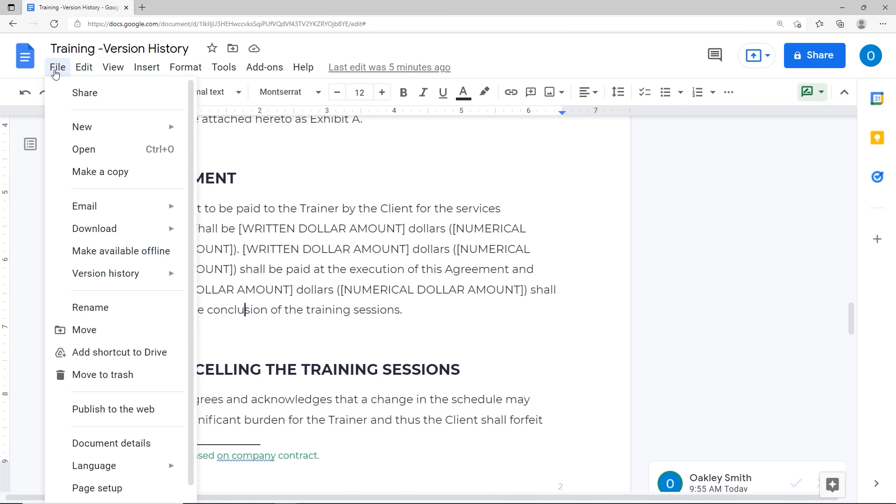
pyautogui.moveTo(105, 281)
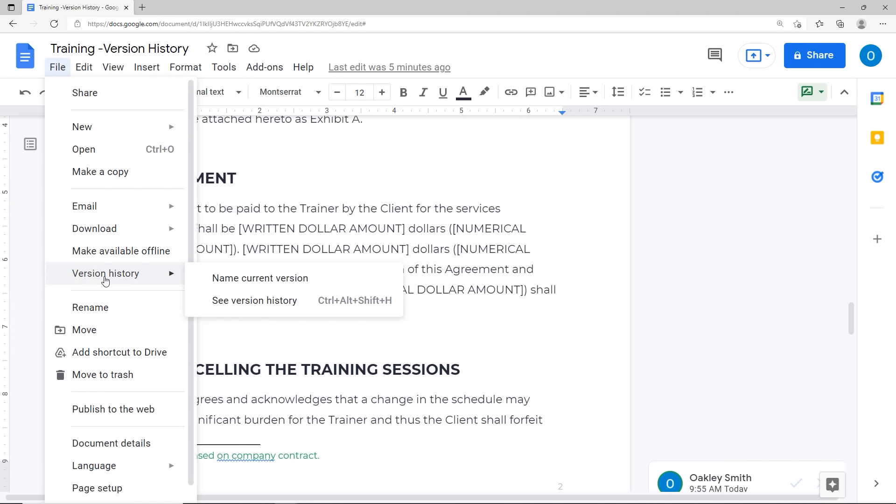
pyautogui.click(230, 309)
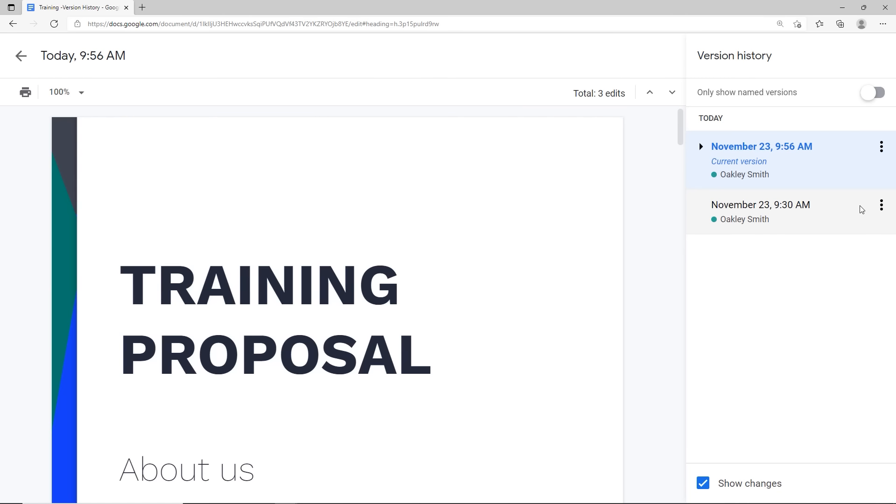
# Step: Restore the Today 9:30 AM version and confirm the revert
pyautogui.click(882, 206)
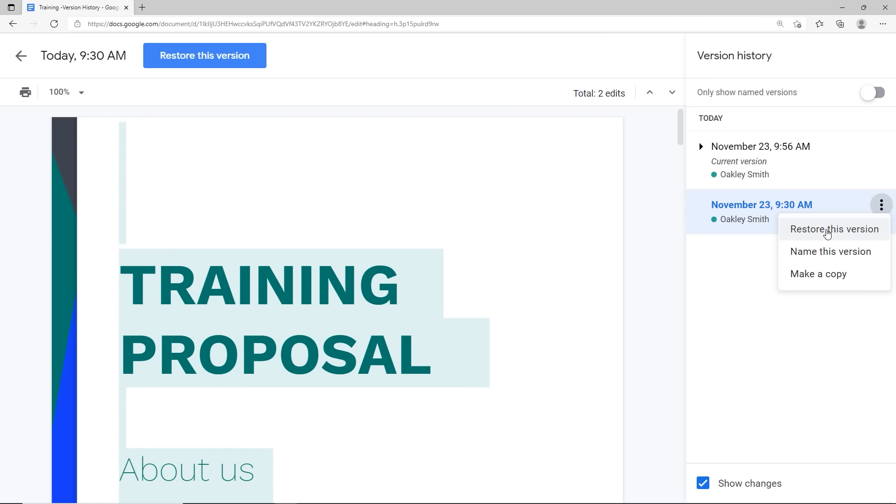
pyautogui.click(789, 233)
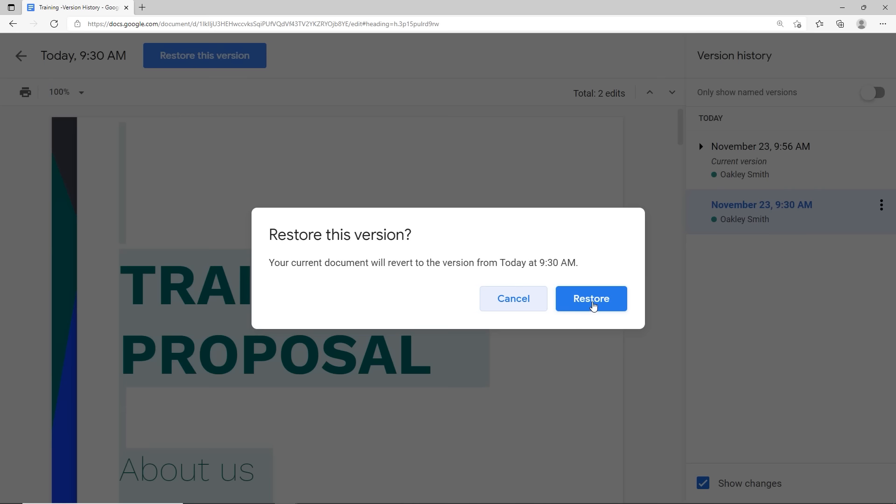
pyautogui.click(593, 305)
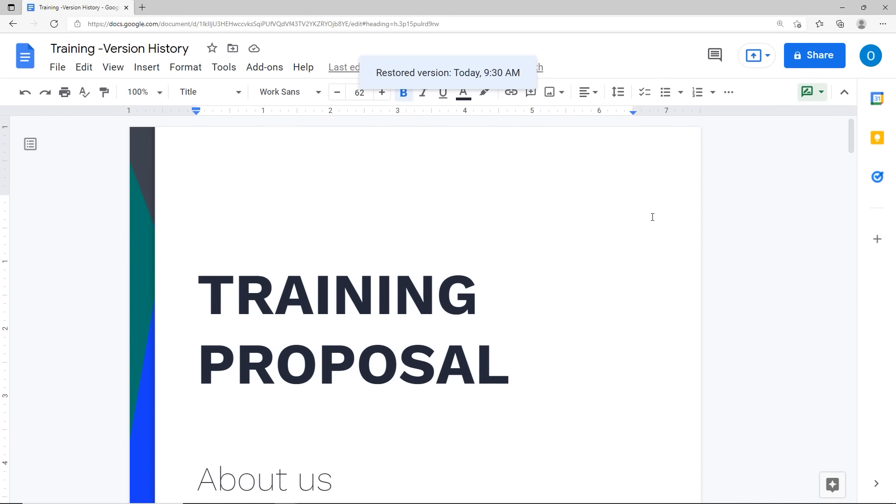
pyautogui.click(51, 68)
pyautogui.moveTo(103, 268)
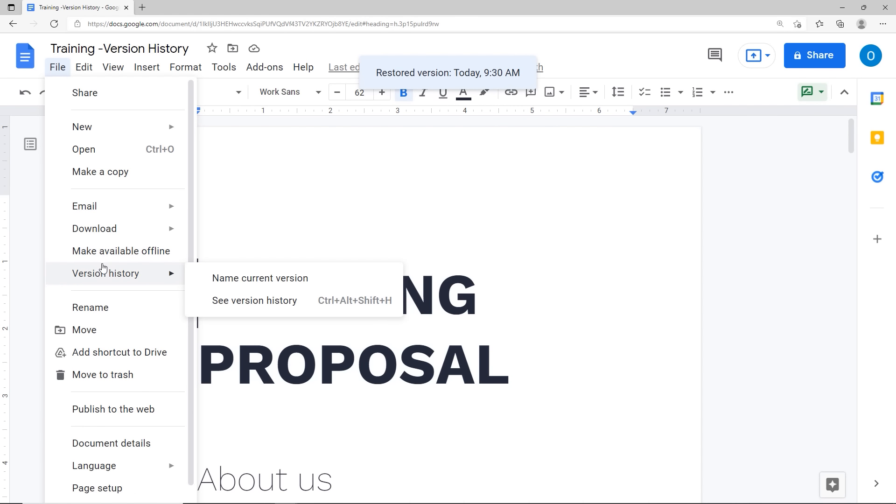
pyautogui.click(228, 302)
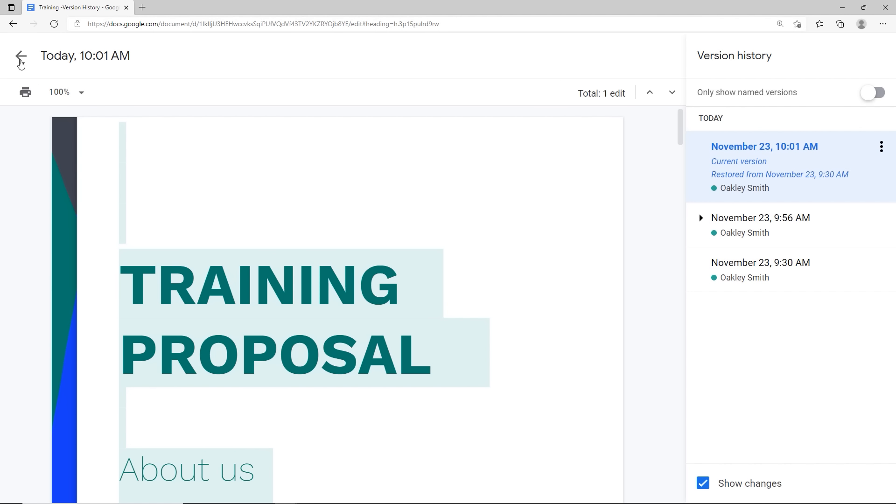
pyautogui.click(20, 57)
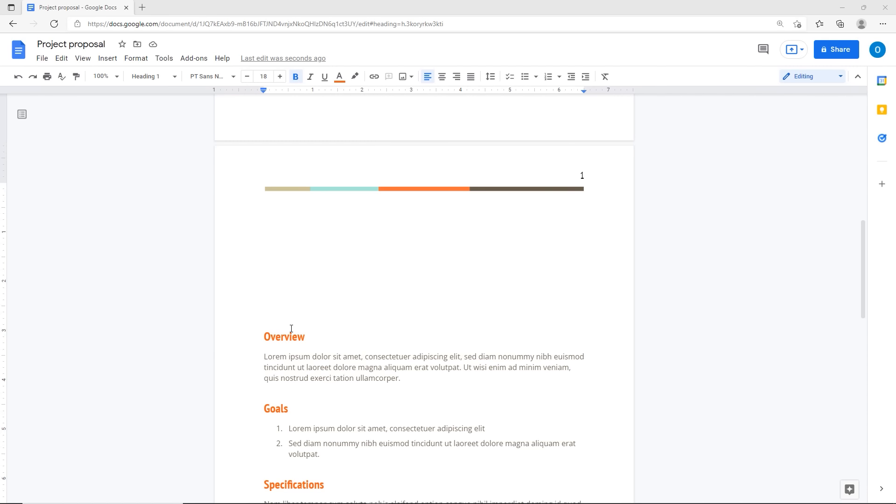
# Step: Show the document outline and jump through Overview, Goals, Specifications and Milestones
pyautogui.click(22, 115)
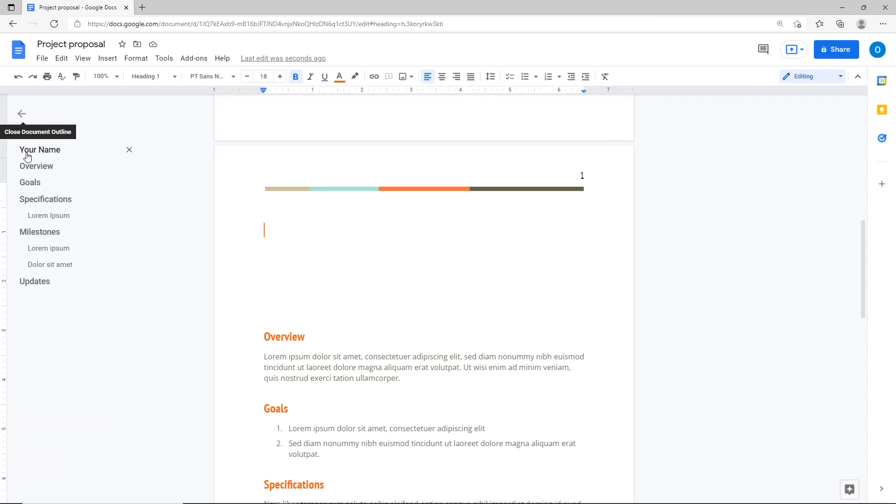
pyautogui.click(33, 173)
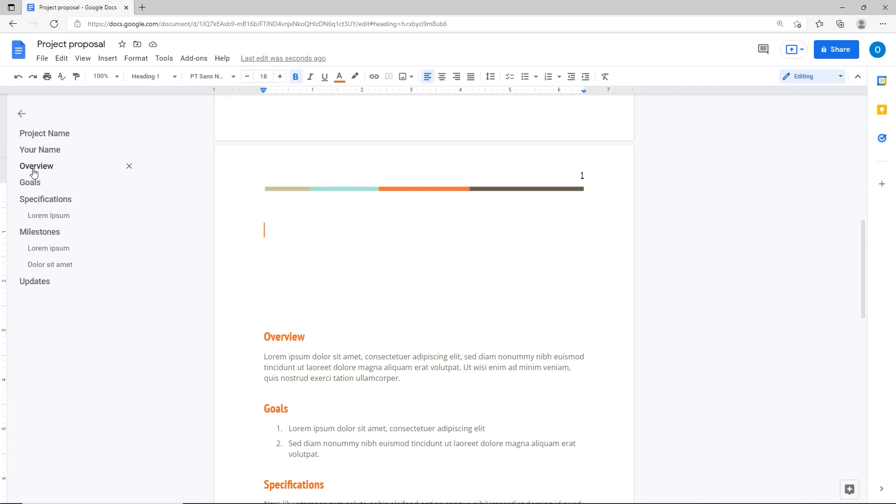
pyautogui.click(34, 186)
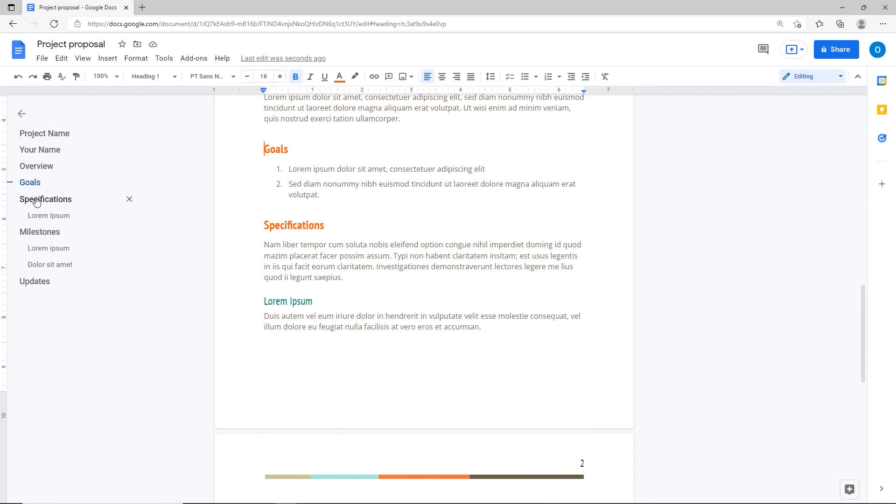
pyautogui.click(37, 201)
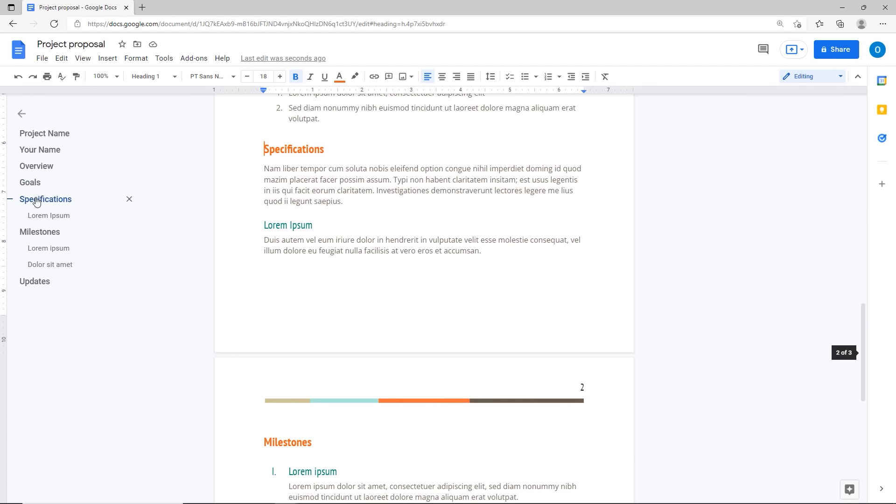
pyautogui.click(41, 234)
# Step: Add 'Important Notes' on a new line below Updates and style it as Heading 1
pyautogui.click(329, 314)
pyautogui.press('Return')
pyautogui.press('Return')
pyautogui.press('Return')
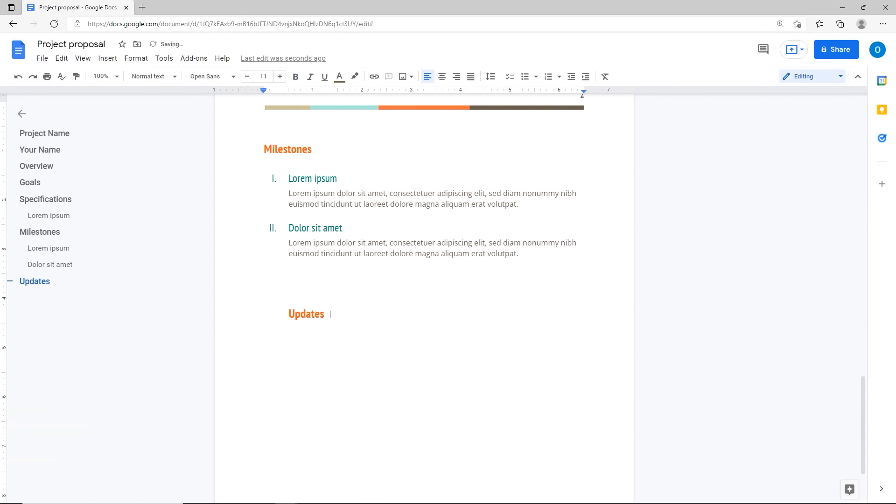
pyautogui.write('Important Notes')
pyautogui.moveTo(246, 364); pyautogui.dragTo(344, 372)
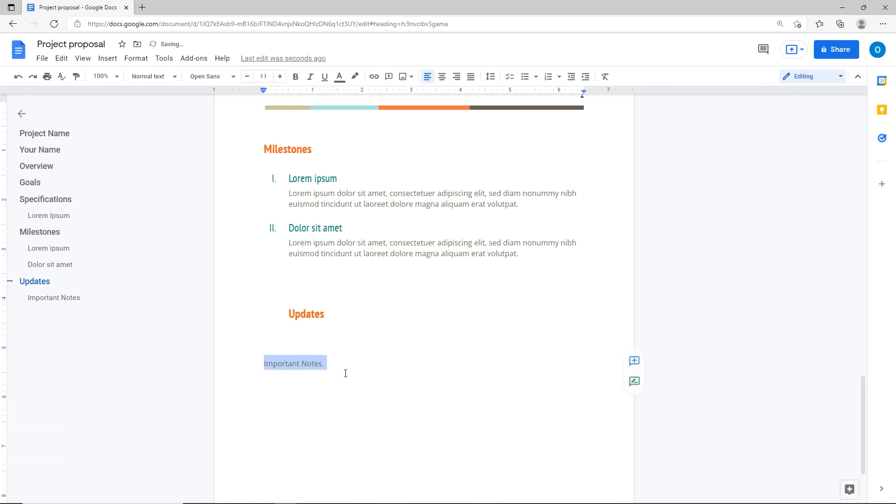
pyautogui.click(156, 80)
pyautogui.moveTo(184, 201)
pyautogui.click(178, 216)
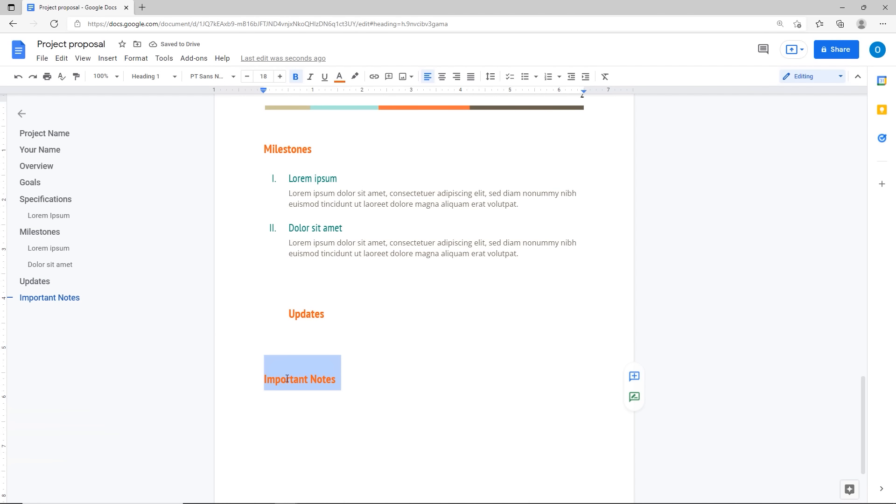
pyautogui.click(275, 321)
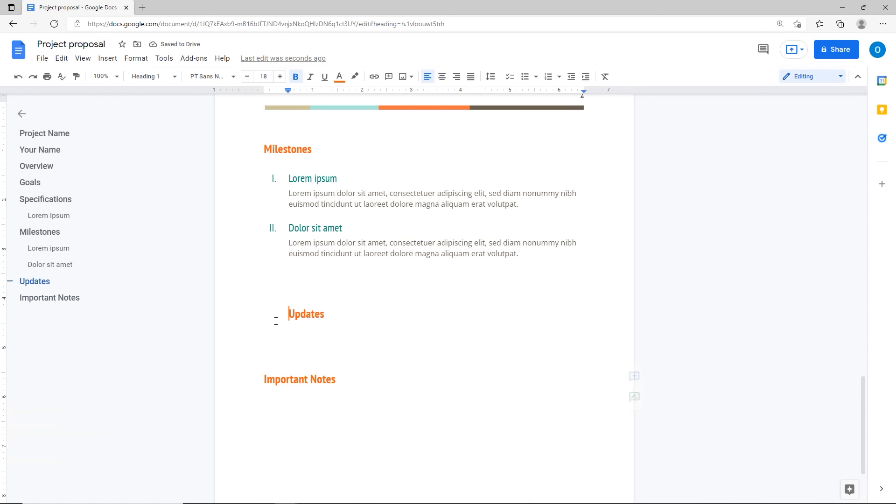
pyautogui.scroll(10, 275, 322)
pyautogui.scroll(10, 275, 322)
pyautogui.scroll(-5, 275, 321)
# Step: Type a 'Table of Contents' heading and insert a page-numbered table of contents below it
pyautogui.doubleClick(274, 322)
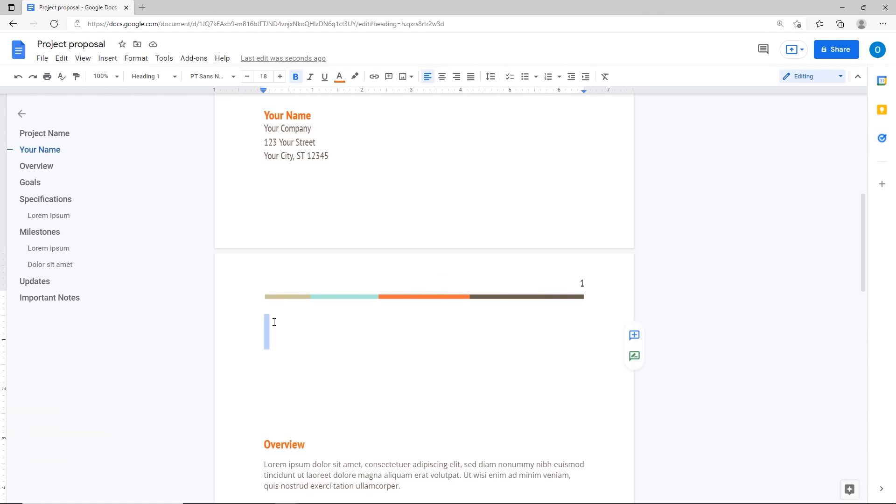
pyautogui.write('Table of Contents')
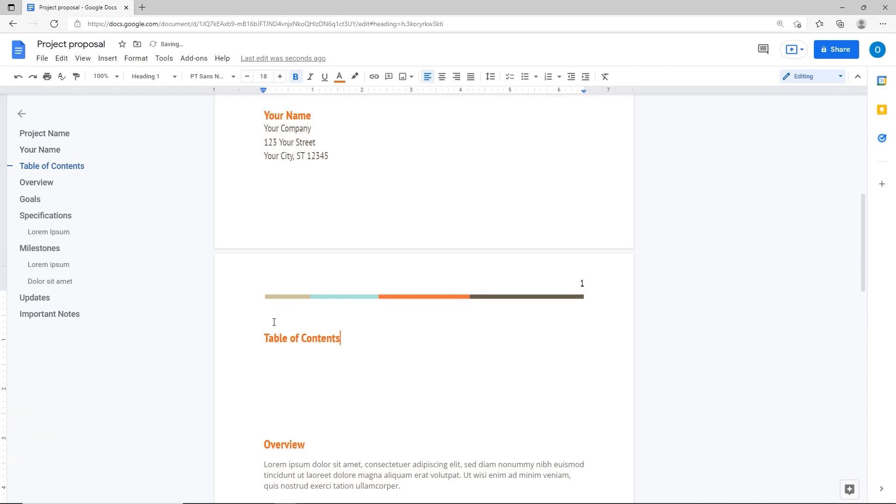
pyautogui.press('Return')
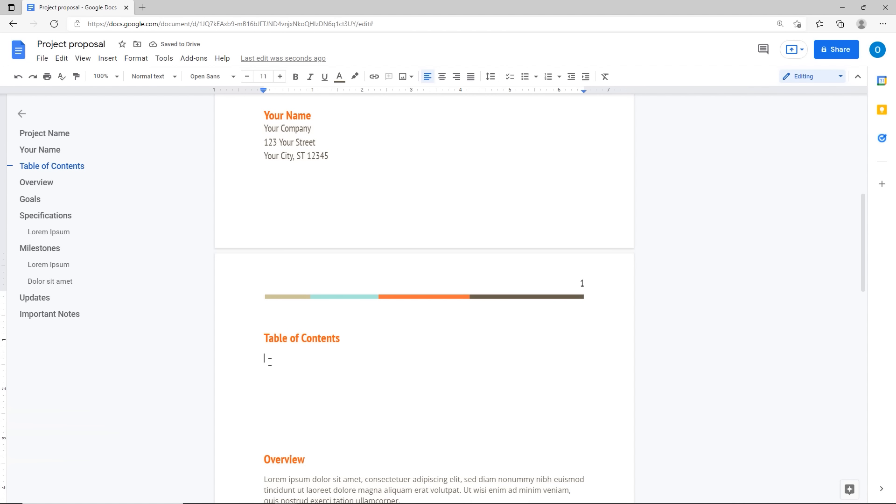
pyautogui.click(111, 63)
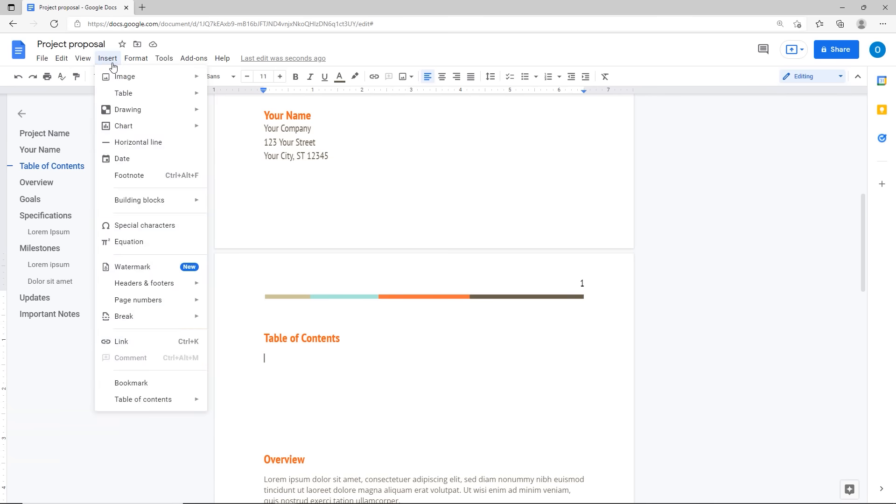
pyautogui.moveTo(135, 408)
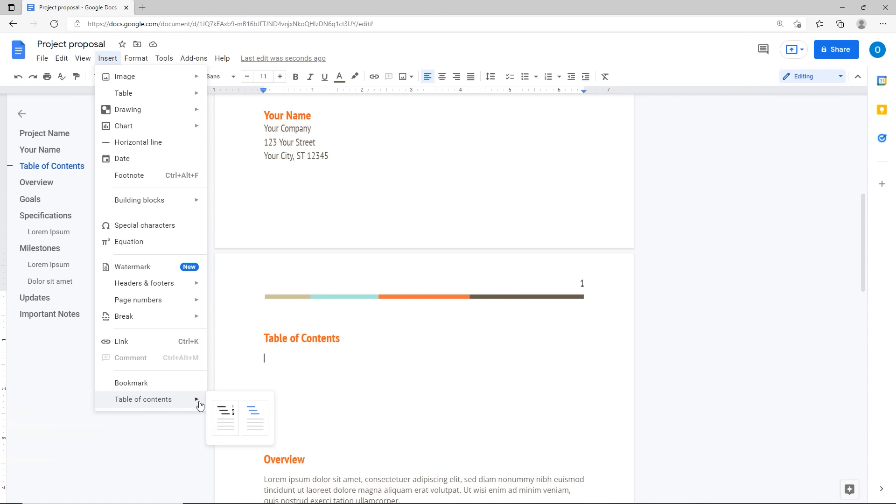
pyautogui.click(228, 423)
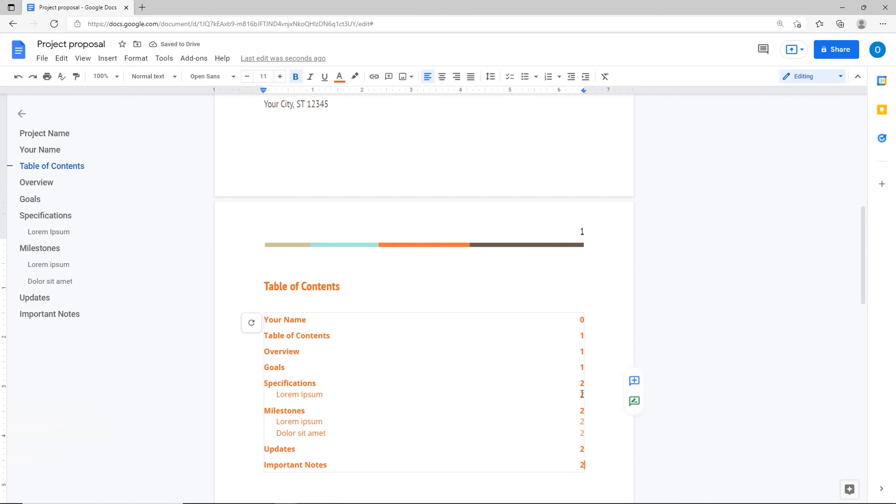
# Step: Type a plain 'Table of Contents' line below the table of contents
pyautogui.click(250, 323)
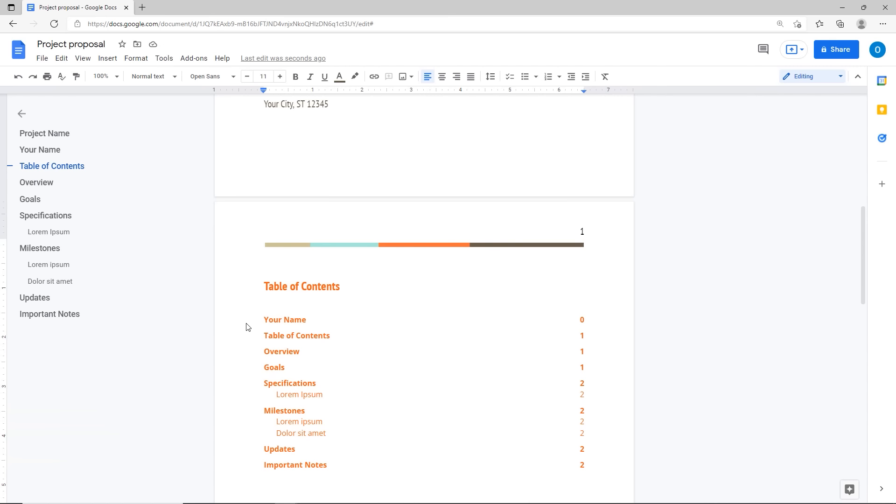
pyautogui.press('Return')
pyautogui.press('Return')
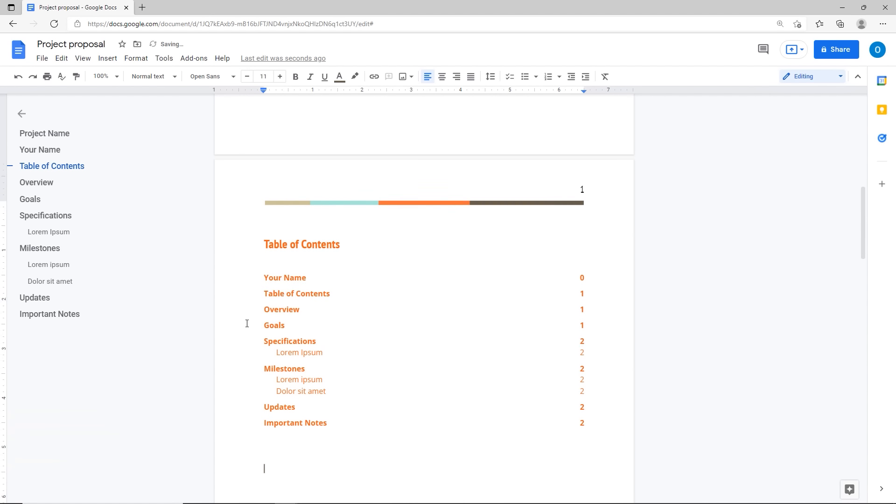
pyautogui.write('Table fo Conten')
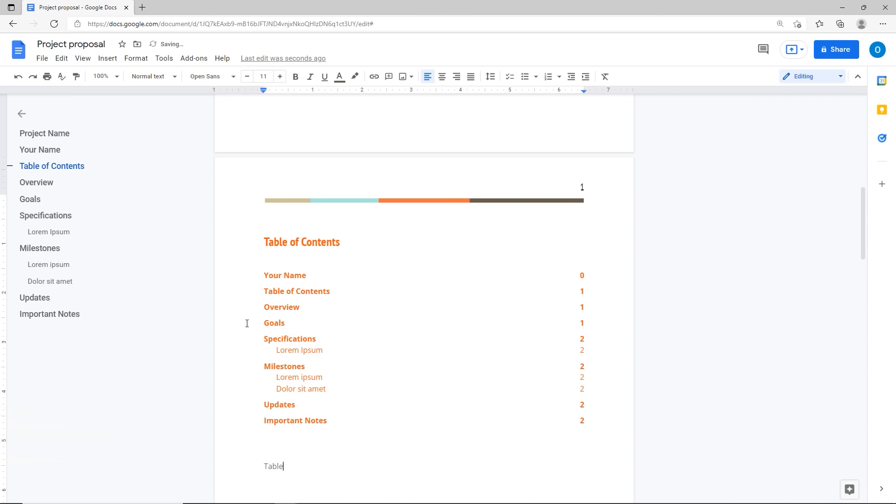
pyautogui.press('BackSpace')
pyautogui.press('BackSpace')
pyautogui.press('BackSpace')
pyautogui.press('BackSpace')
pyautogui.press('BackSpace')
pyautogui.press('BackSpace')
pyautogui.press('BackSpace')
pyautogui.press('BackSpace')
pyautogui.press('BackSpace')
pyautogui.write('of Contents')
pyautogui.press('Return')
pyautogui.scroll(-5, 310, 304)
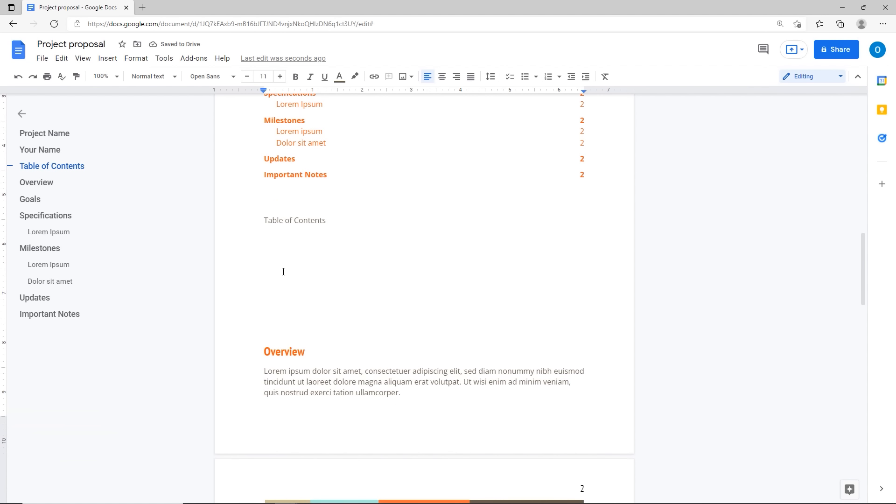
pyautogui.click(102, 61)
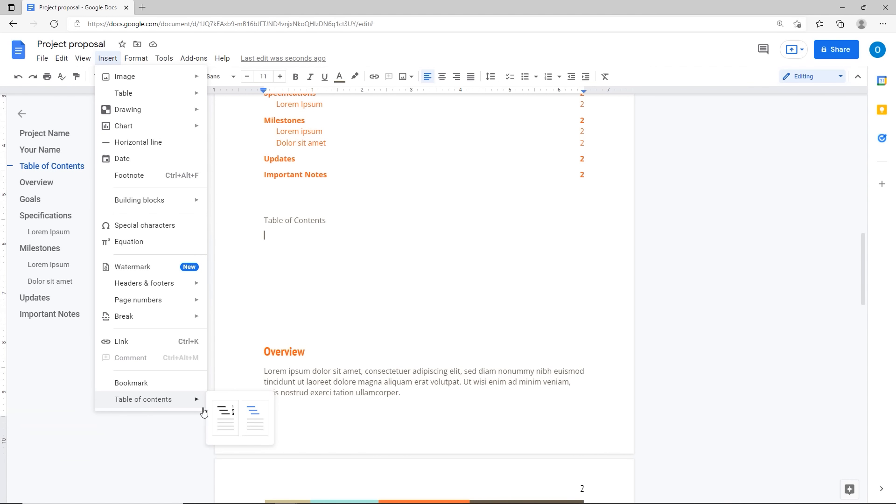
# Step: Insert a blue-links table of contents and follow its Important Notes link
pyautogui.click(248, 429)
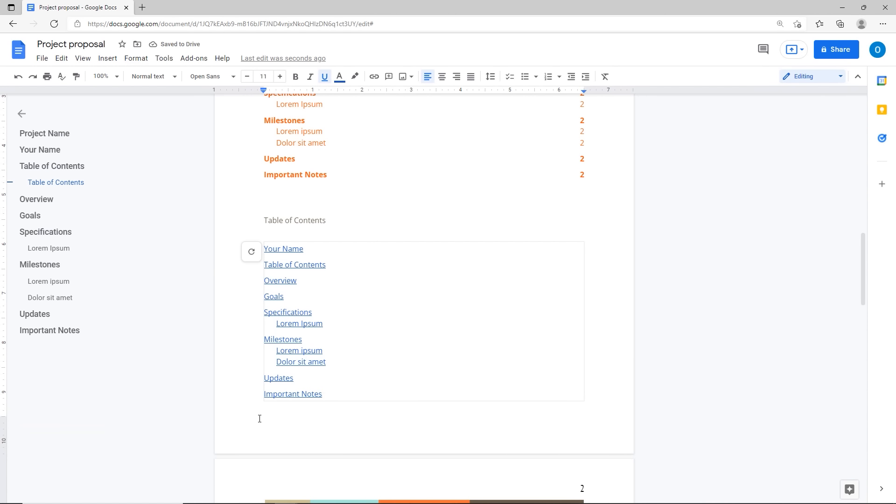
pyautogui.click(289, 396)
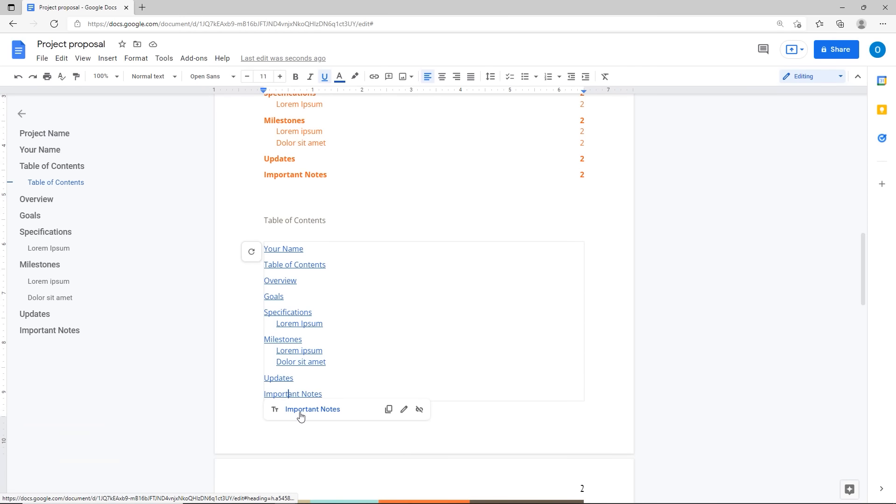
pyautogui.click(298, 414)
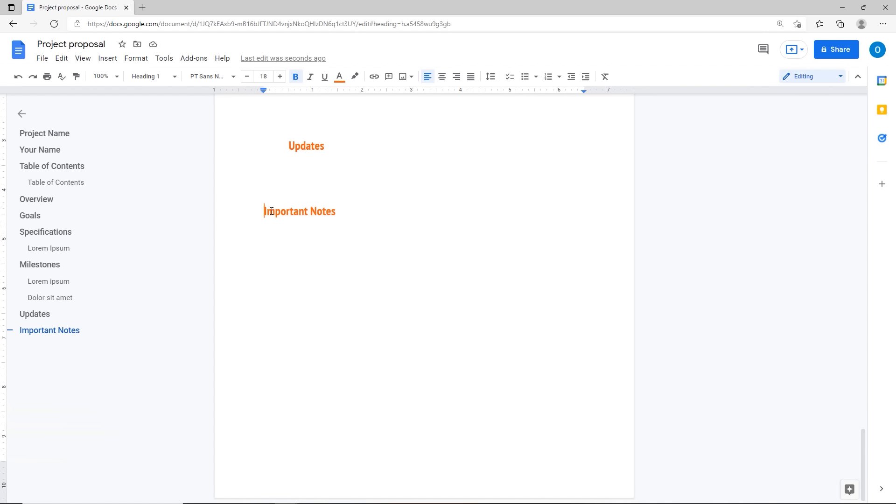
pyautogui.scroll(15, 272, 211)
pyautogui.scroll(8, 271, 210)
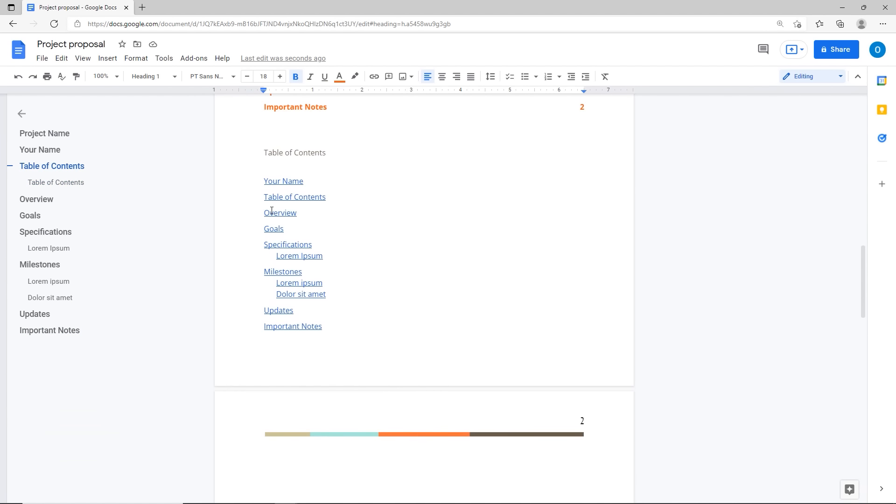
# Step: Refresh both the linked table of contents and the page-1 one to update page numbers
pyautogui.click(263, 176)
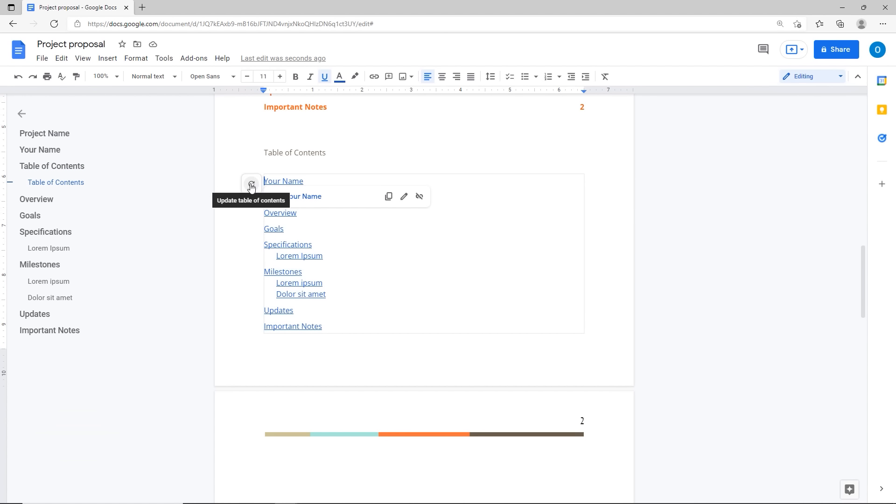
pyautogui.click(251, 186)
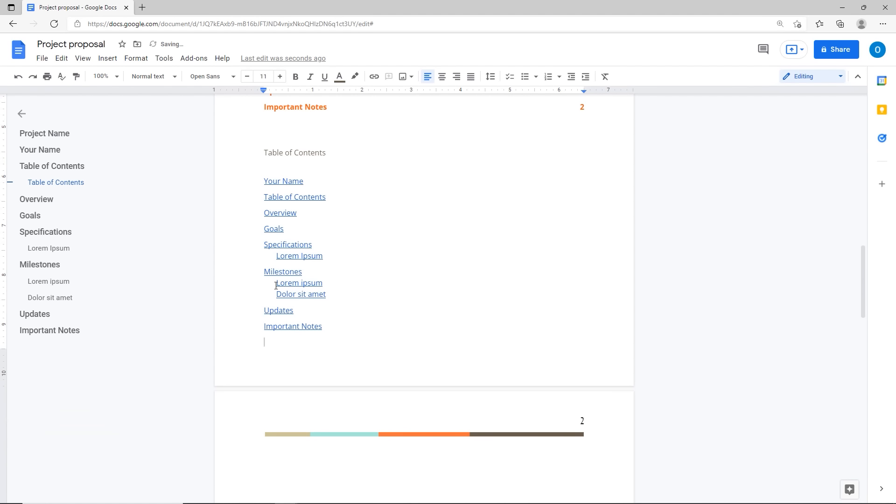
pyautogui.scroll(5, 275, 283)
pyautogui.click(263, 208)
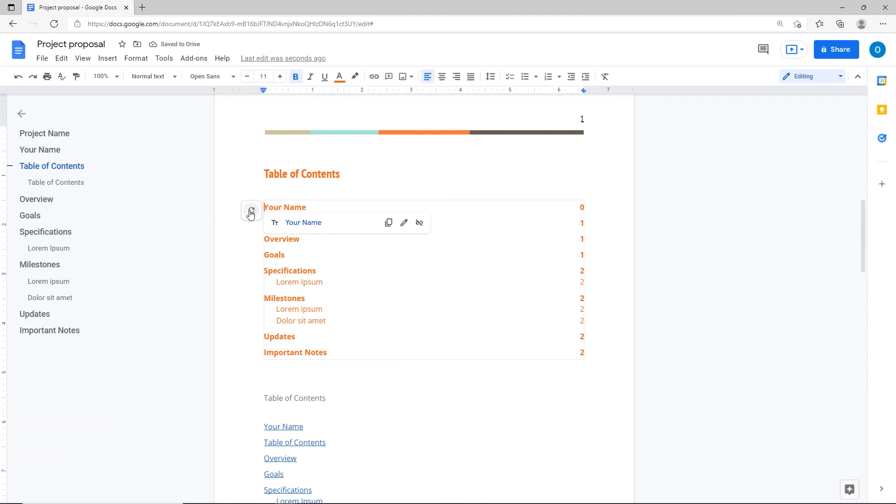
pyautogui.click(250, 210)
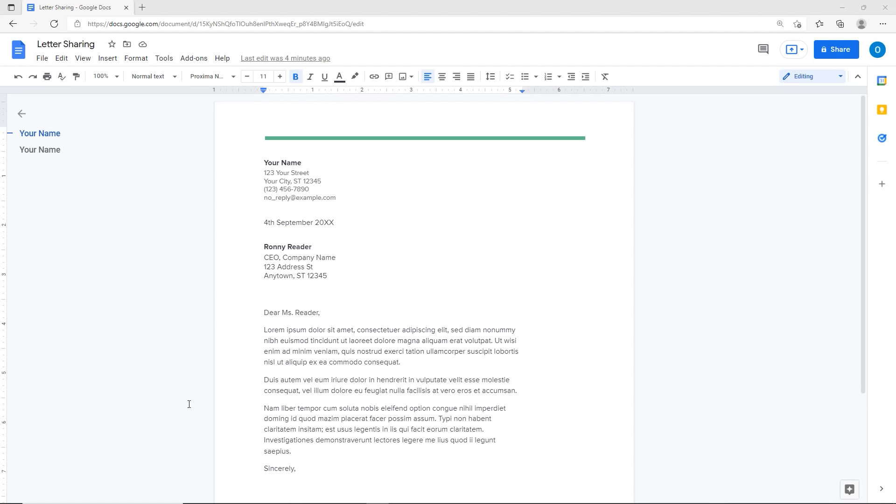
# Step: Open the Share dialog, dismiss its tips and check the share-with-people gear settings
pyautogui.click(829, 52)
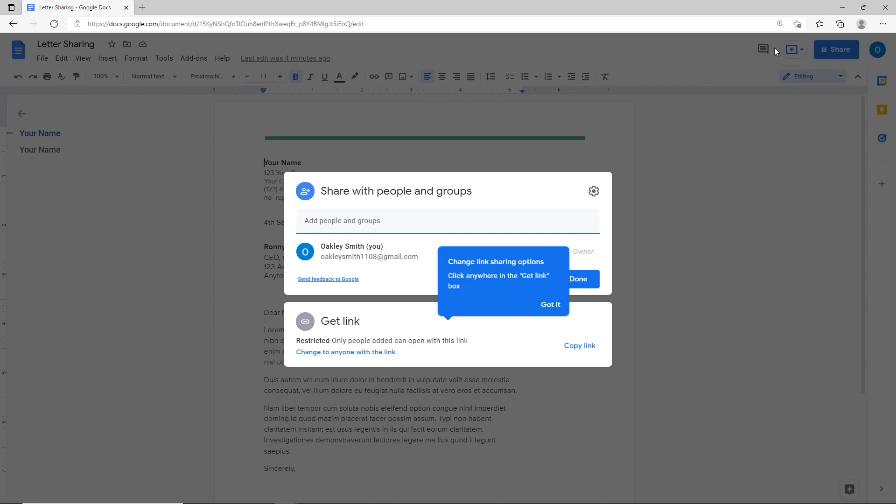
pyautogui.click(552, 306)
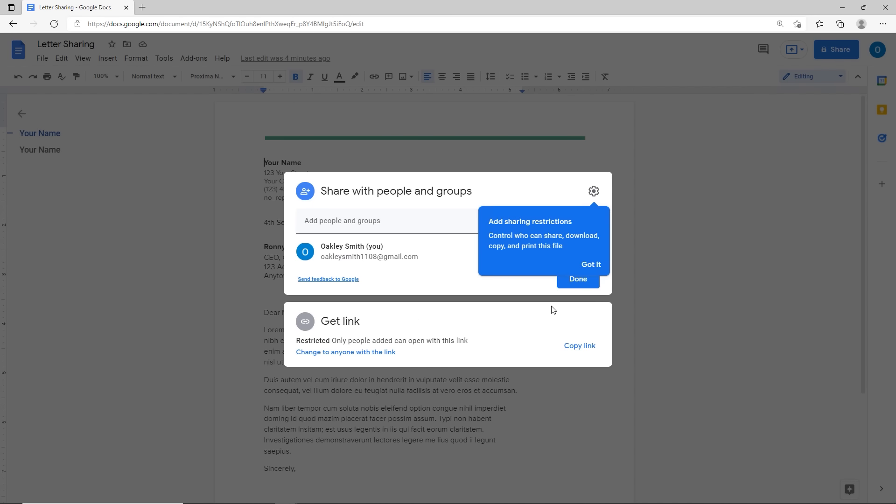
pyautogui.click(589, 265)
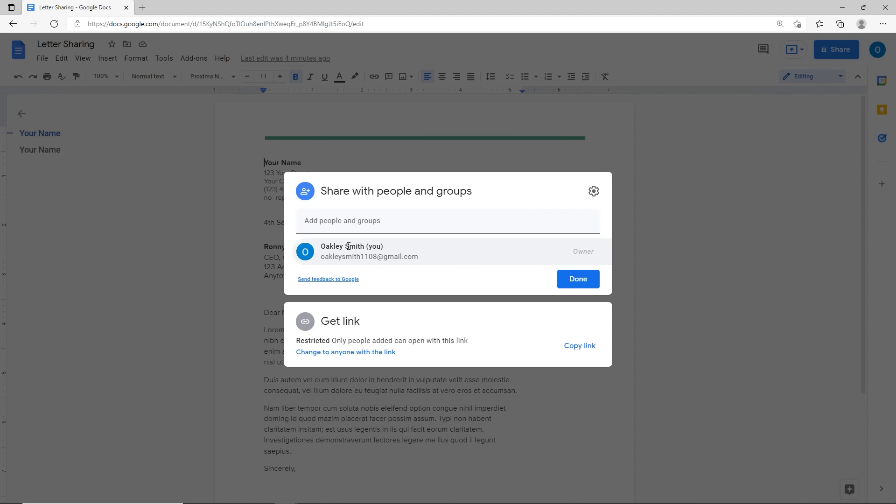
pyautogui.moveTo(329, 256)
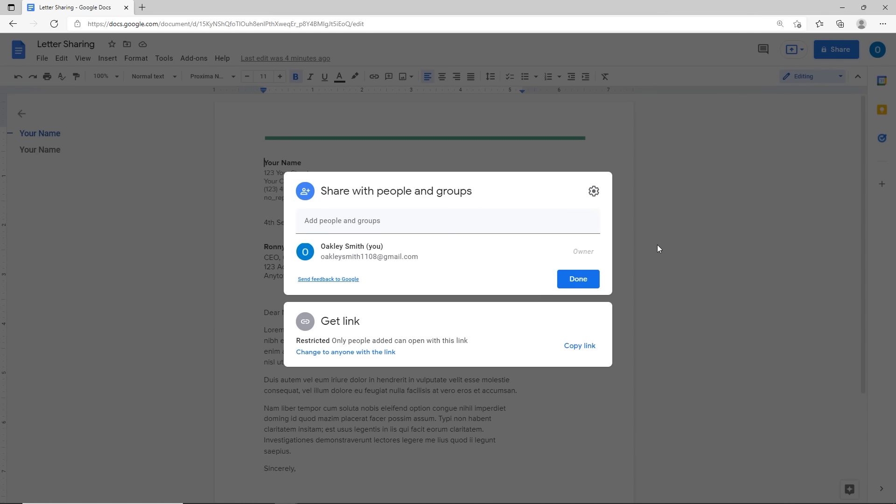
pyautogui.click(592, 195)
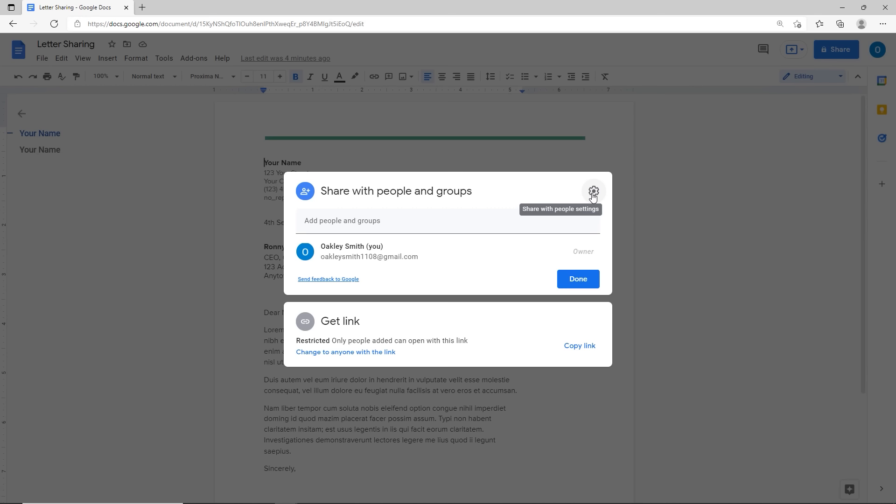
pyautogui.click(592, 196)
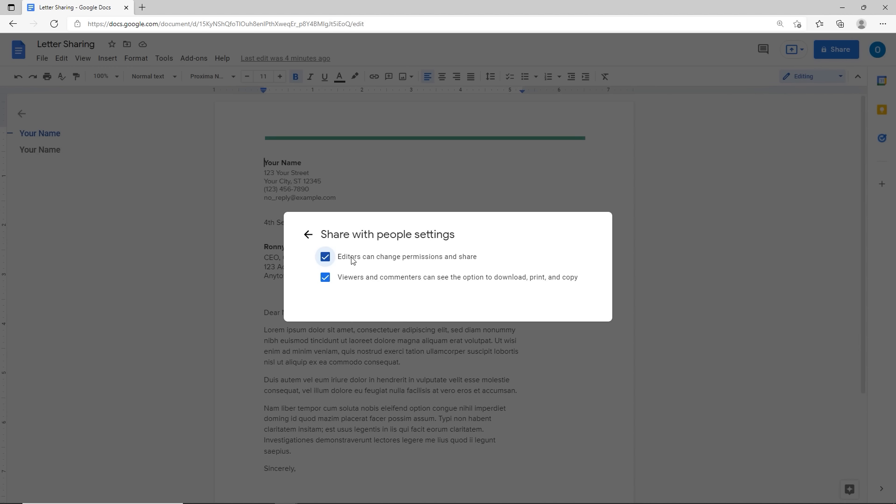
pyautogui.press('ctrl')
pyautogui.press('ctrl')
pyautogui.click(305, 235)
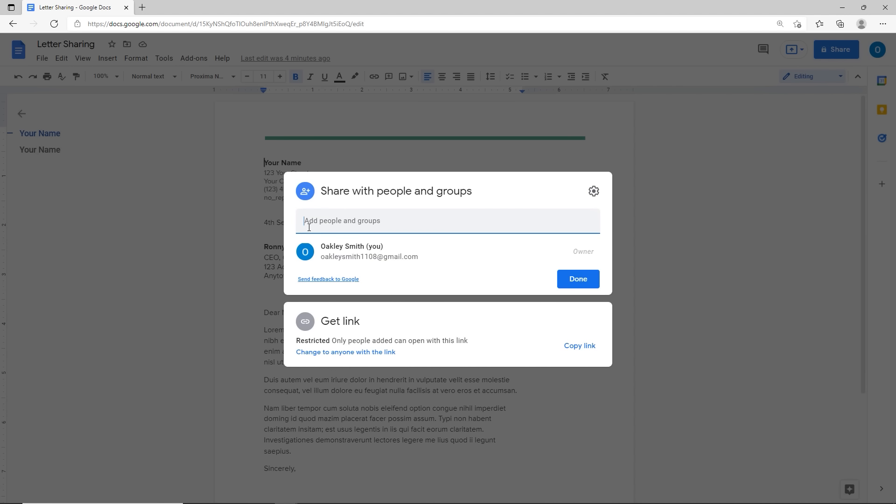
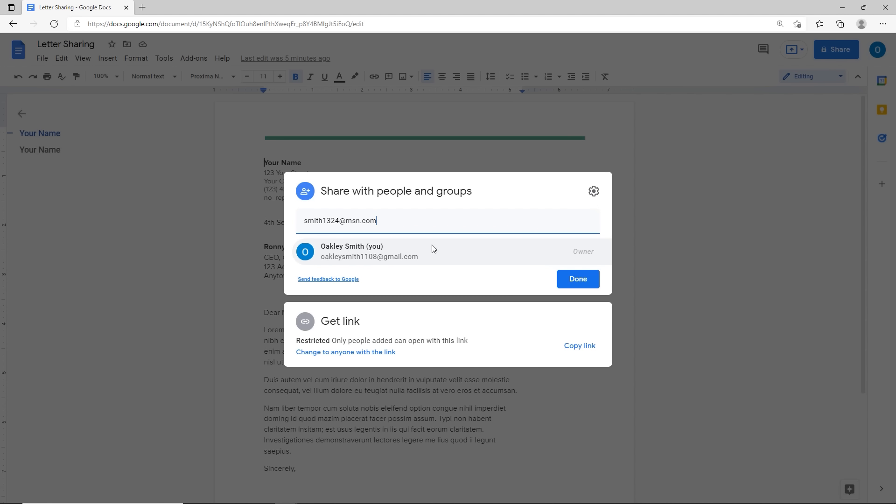
# Step: Enter the recipient's e-mail address in Add people and groups and click Done
pyautogui.click(586, 255)
pyautogui.click(572, 283)
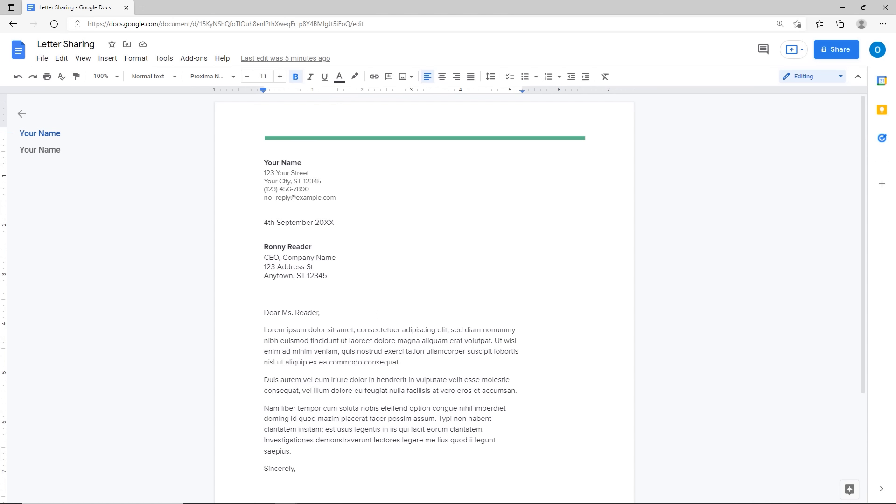
# Step: Reopen the sharing dialog, dismiss the link tip and close it again
pyautogui.click(826, 54)
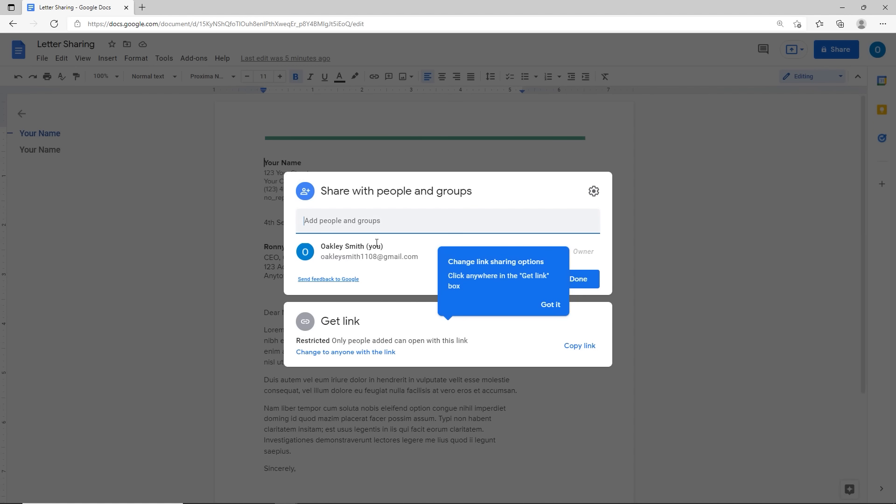
pyautogui.click(651, 306)
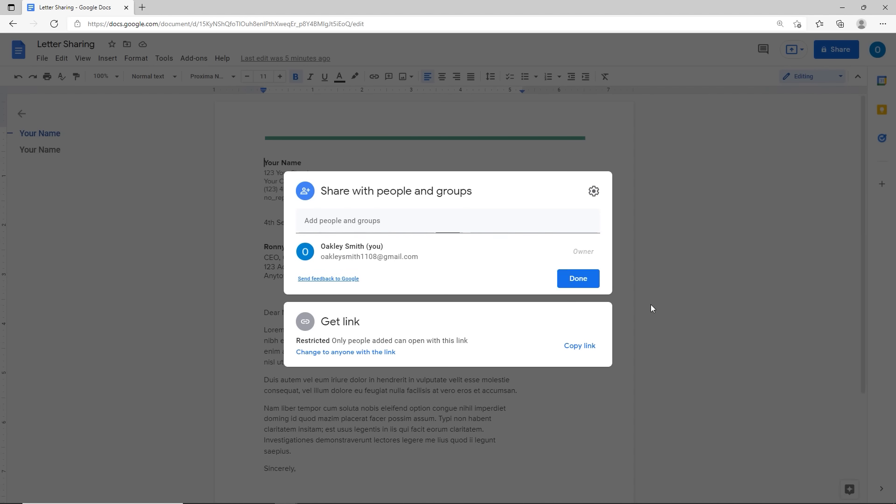
pyautogui.click(650, 305)
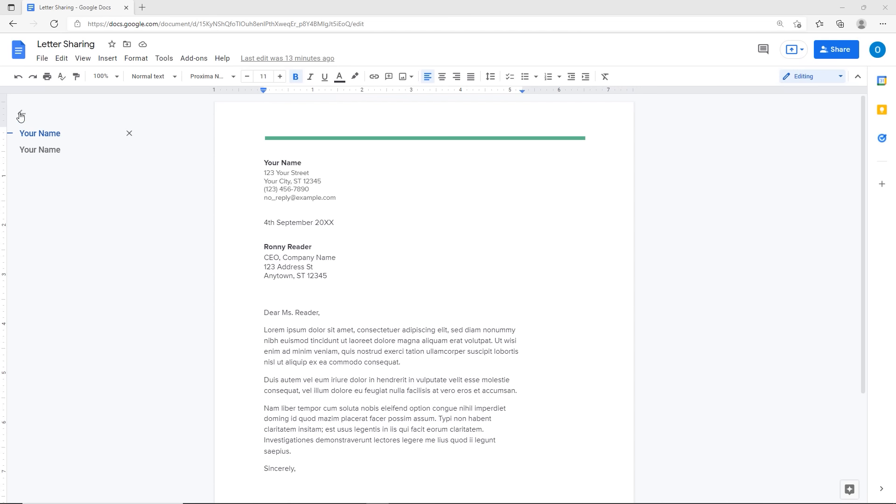
# Step: On Docs home, switch the owner filter through Owned by anyone and Not owned by me, back to Owned by me
pyautogui.click(21, 57)
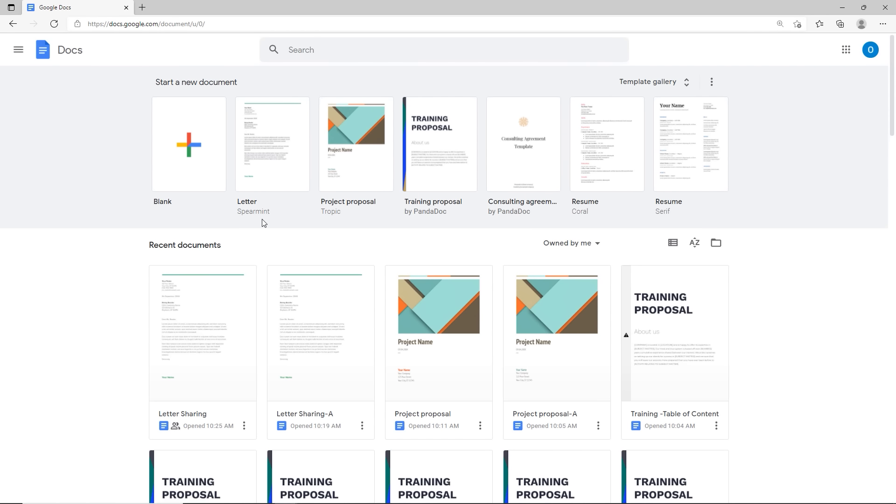
pyautogui.scroll(-2, 263, 223)
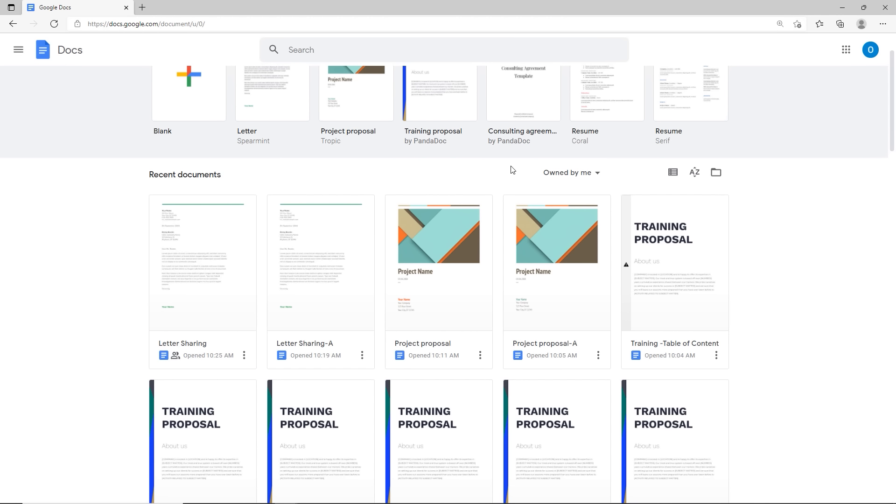
pyautogui.click(598, 177)
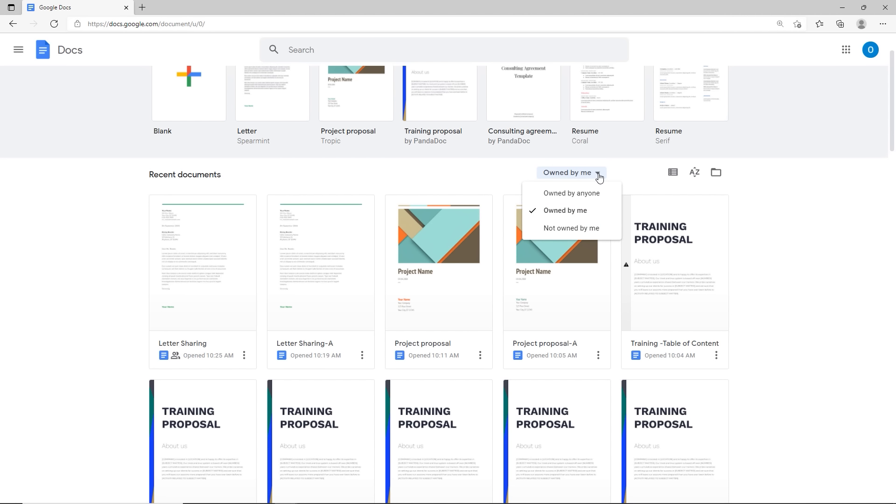
pyautogui.click(580, 195)
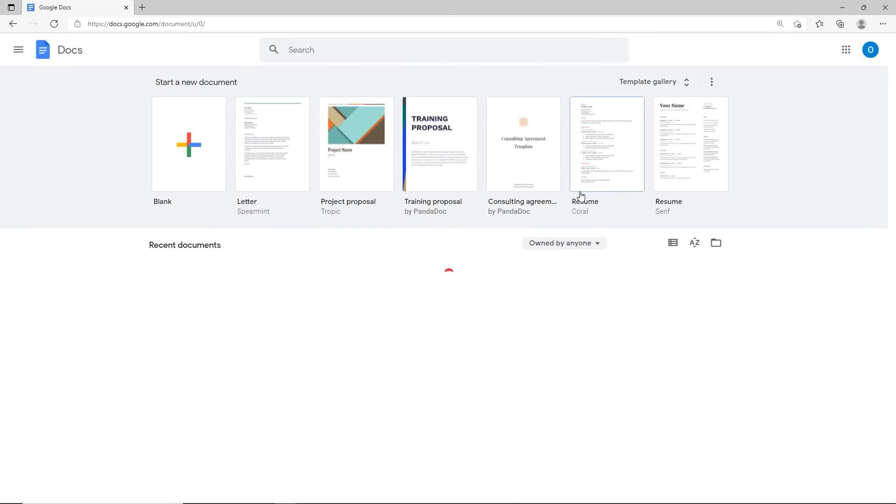
pyautogui.click(541, 252)
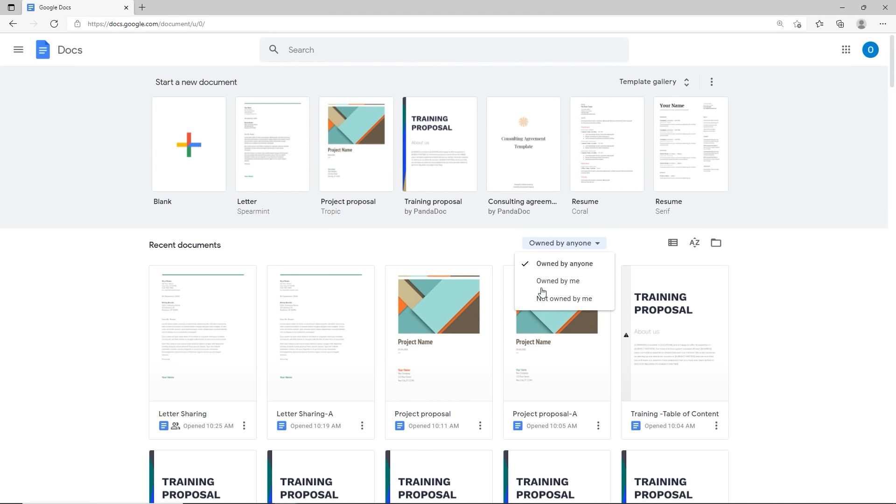
pyautogui.click(541, 301)
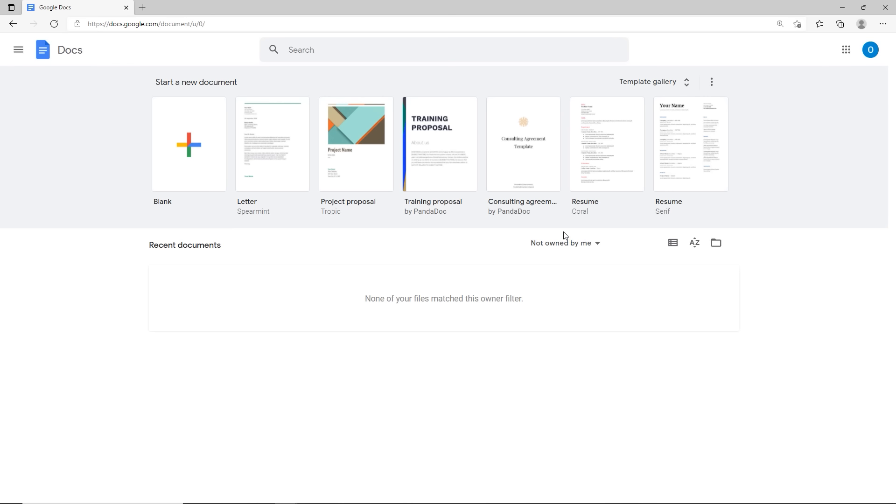
pyautogui.click(551, 247)
pyautogui.click(547, 280)
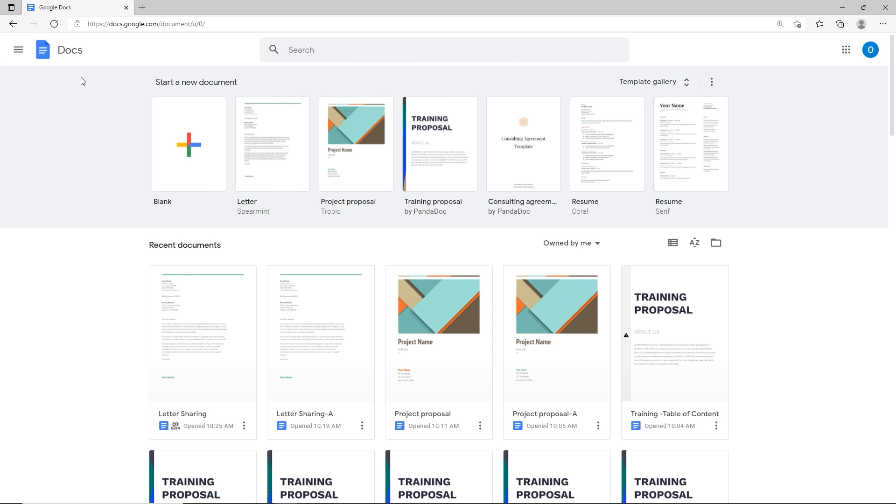
pyautogui.click(20, 55)
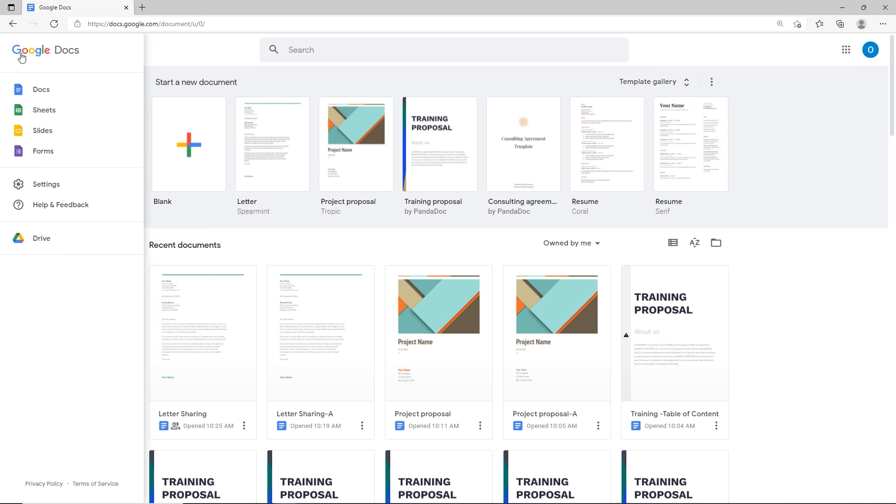
# Step: Open Google Drive in a new tab, zoom in and close the Get Drive for desktop popup
pyautogui.click(33, 247)
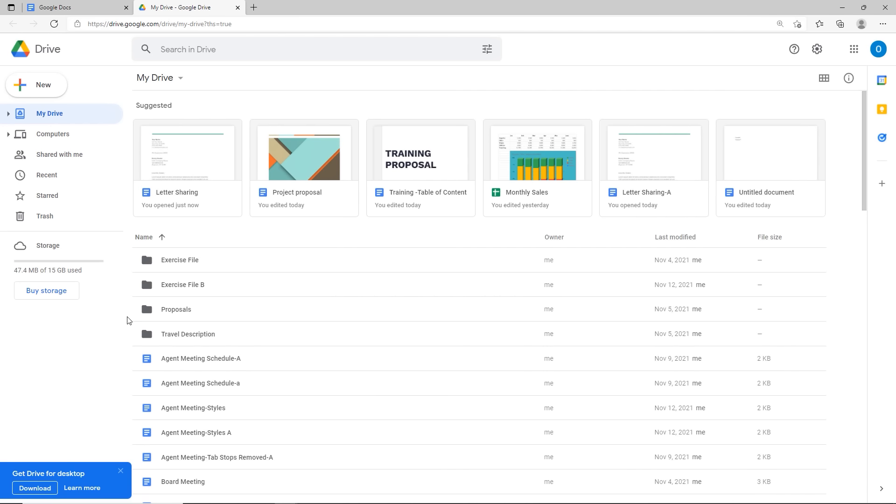
pyautogui.scroll(-7, 197, 400)
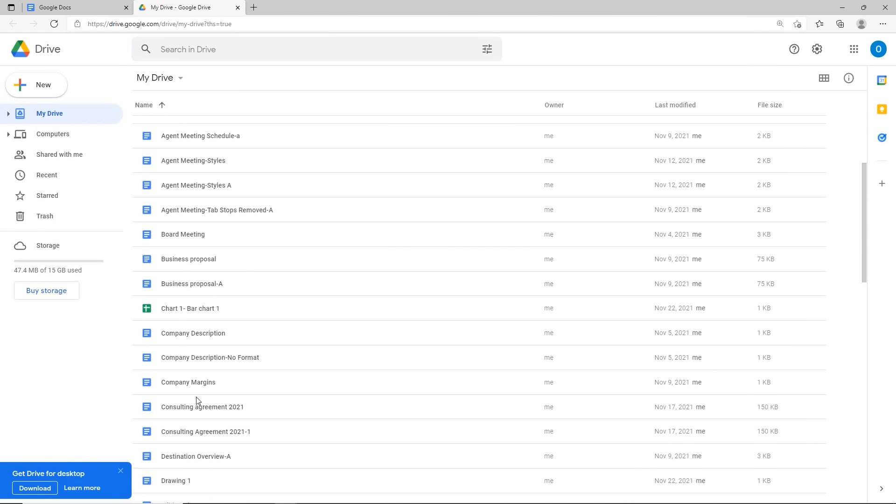
pyautogui.scroll(-3, 196, 400)
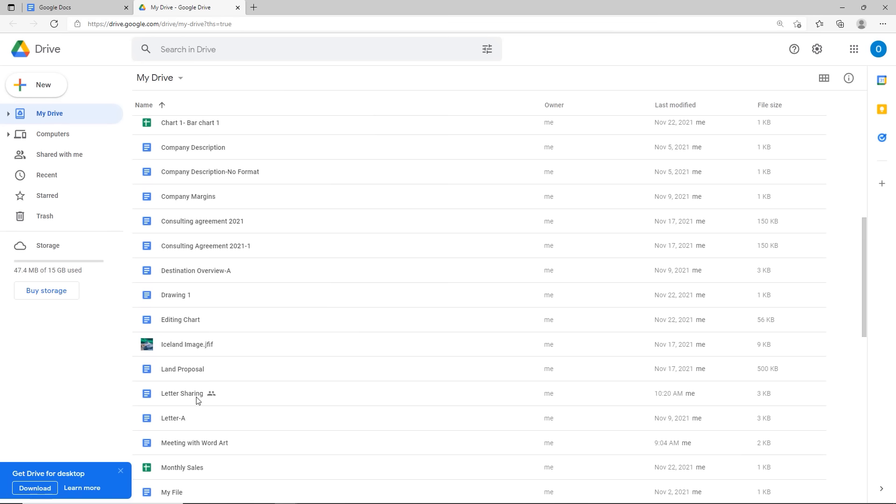
pyautogui.hotkey('ctrl', '+')
pyautogui.scroll(-3, 196, 400)
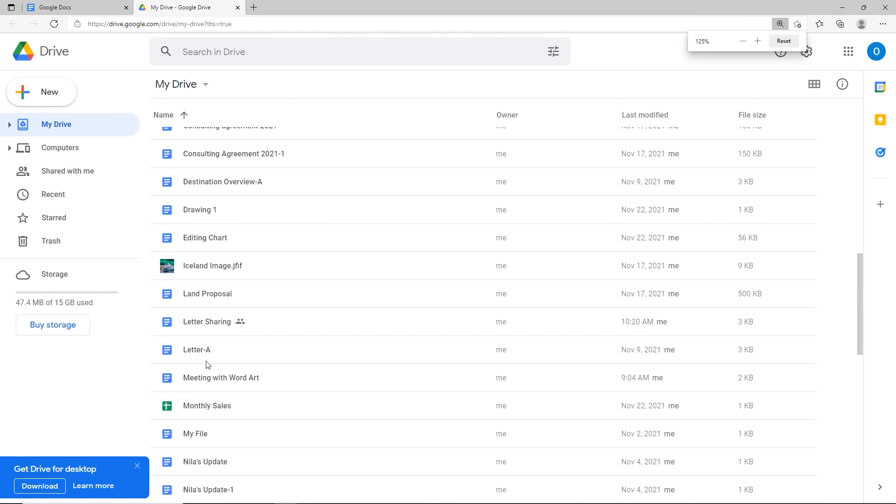
pyautogui.click(241, 324)
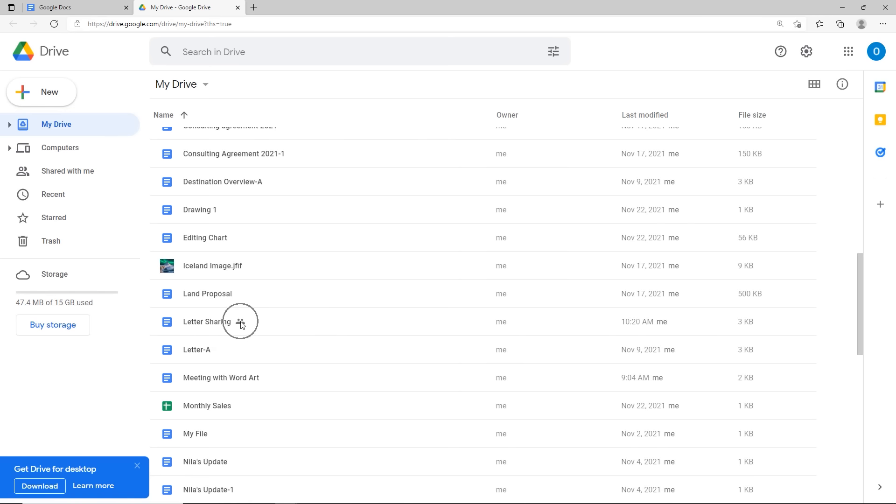
pyautogui.click(137, 467)
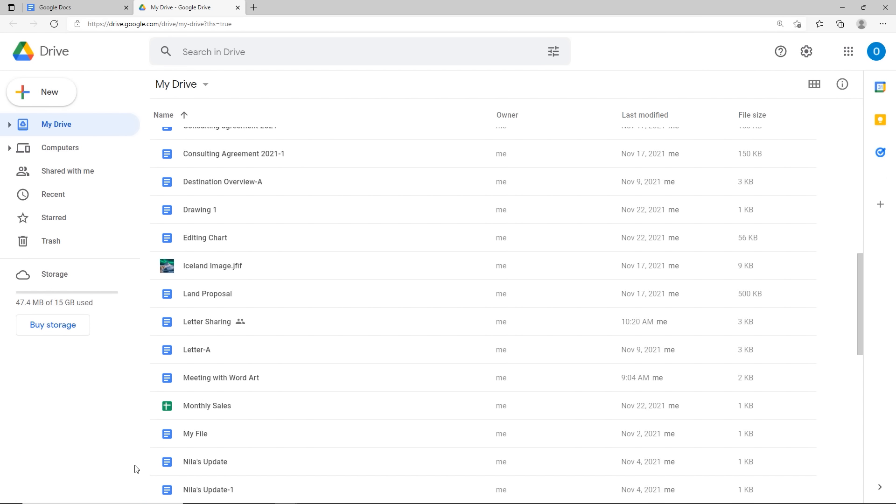
# Step: Select the Letter Sharing file and open its sharing settings
pyautogui.click(240, 322)
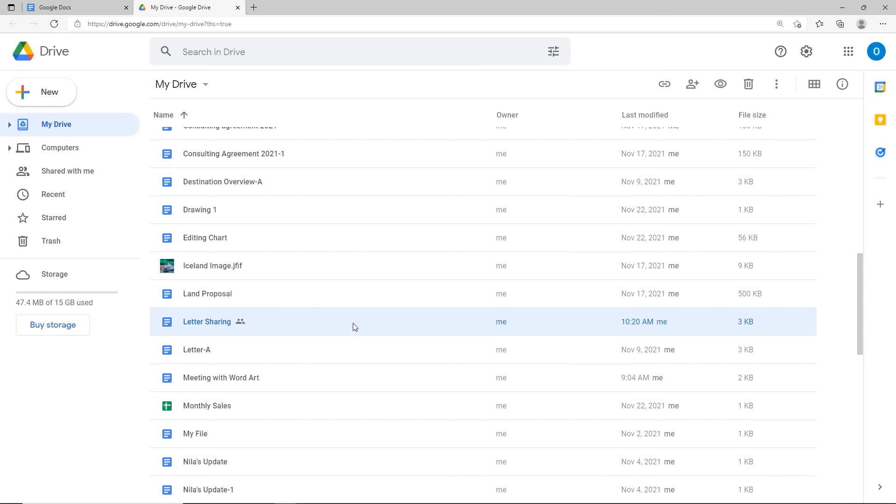
pyautogui.scroll(5, 355, 324)
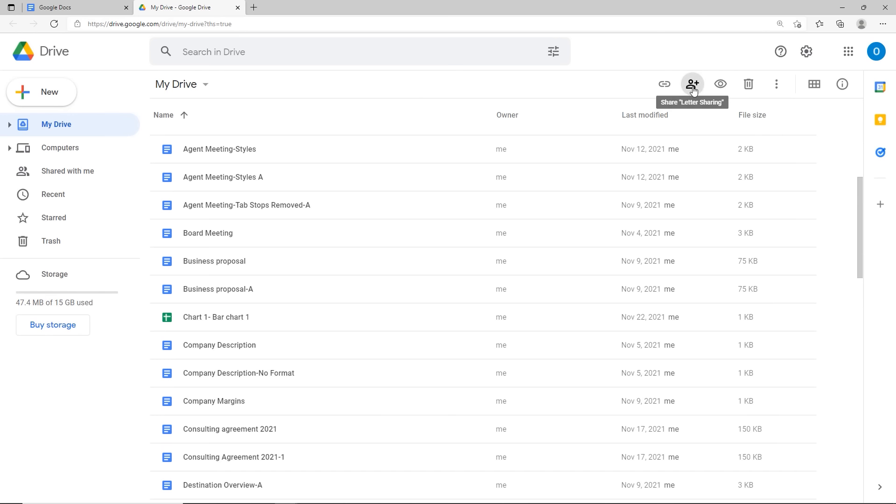
pyautogui.click(693, 87)
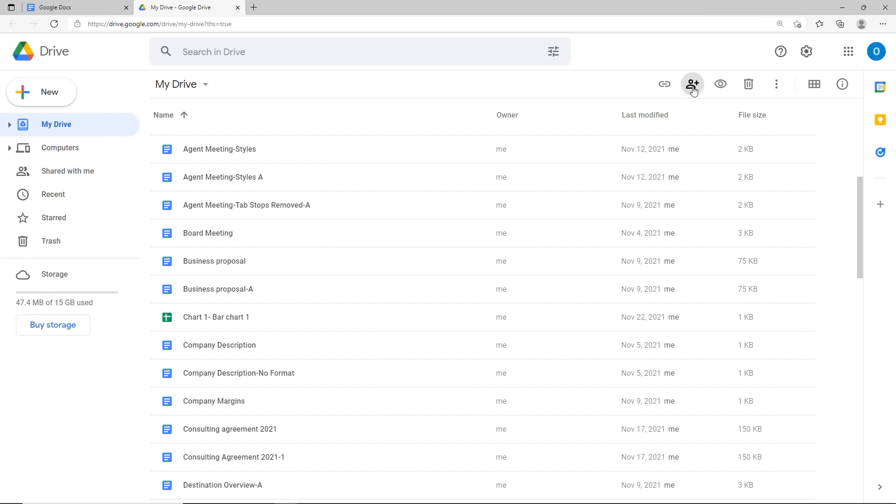
pyautogui.click(692, 87)
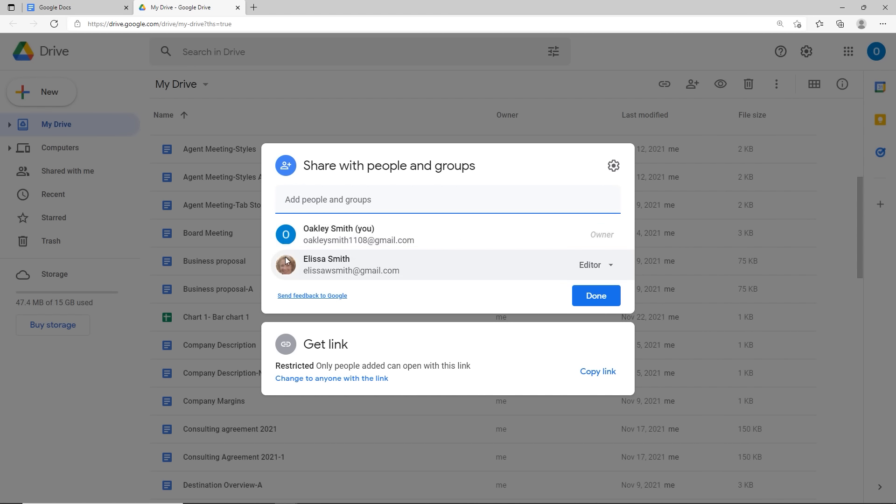
# Step: Change the collaborator's role to Viewer, then remove them from Letter Sharing
pyautogui.press('ctrl')
pyautogui.press('ctrl')
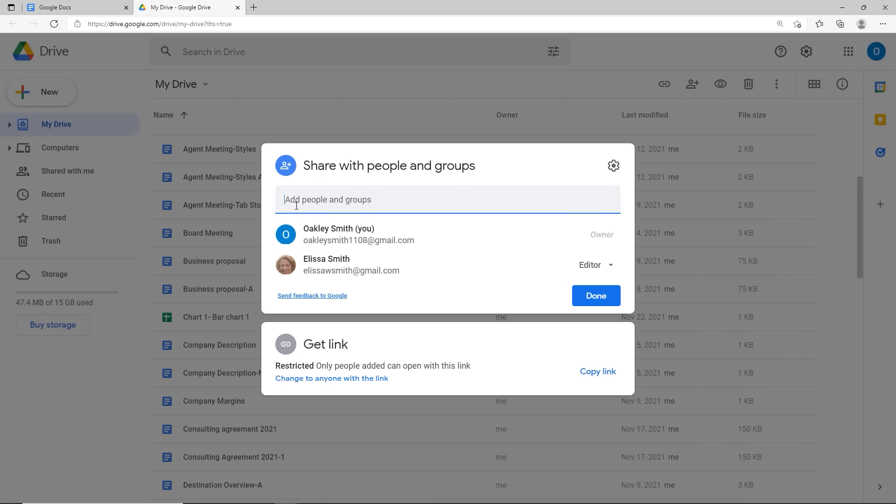
pyautogui.click(602, 270)
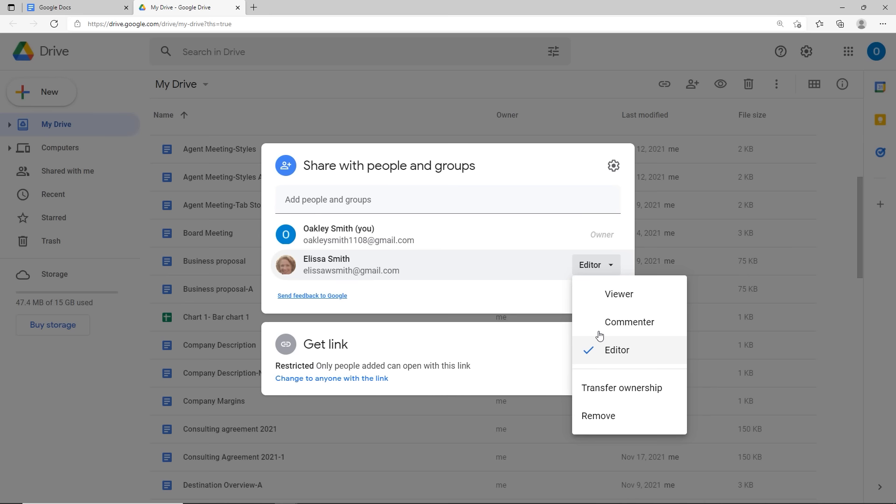
pyautogui.click(600, 295)
pyautogui.click(597, 275)
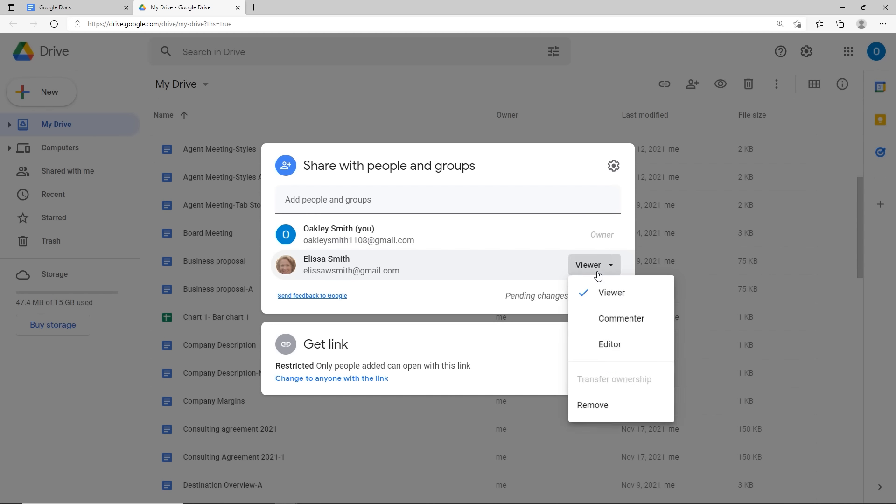
pyautogui.click(590, 416)
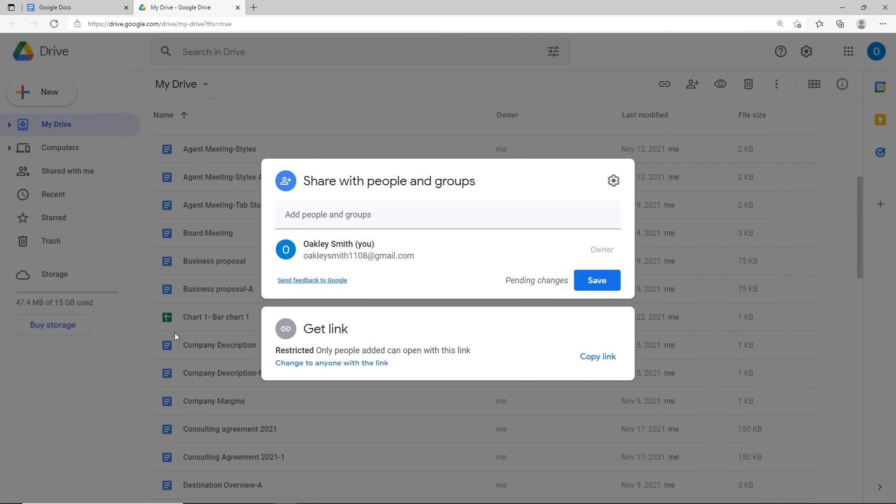
# Step: Keep the pending removal at the discard prompt and save it
pyautogui.click(73, 383)
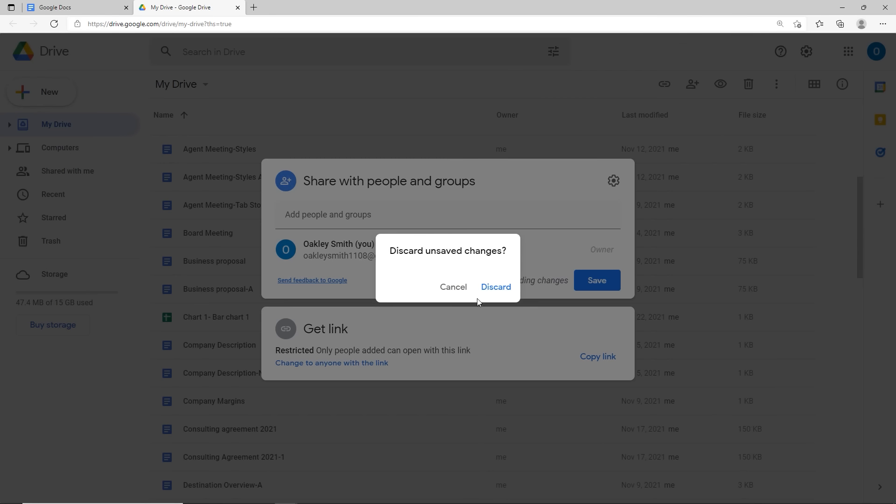
pyautogui.click(455, 287)
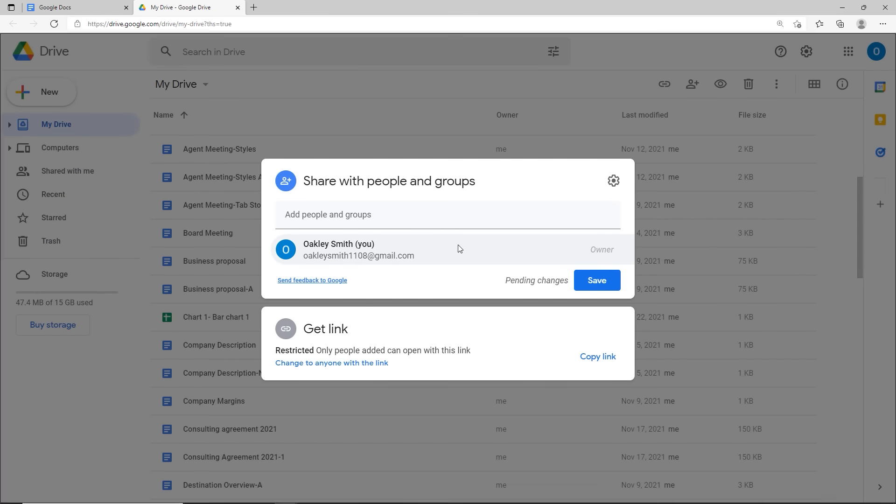
pyautogui.press('Escape')
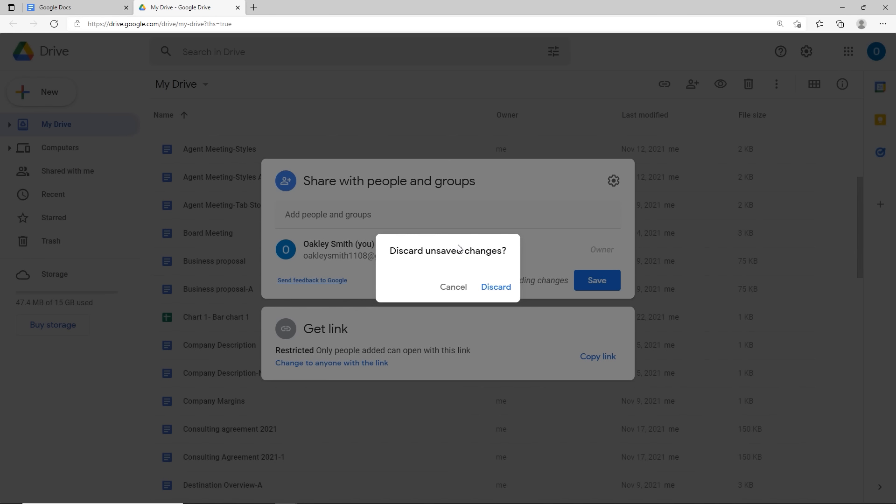
pyautogui.click(462, 291)
pyautogui.click(593, 281)
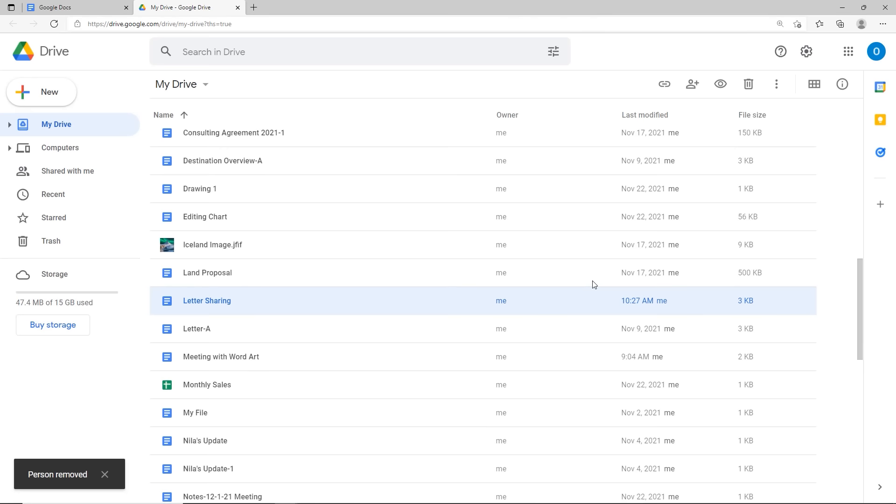
# Step: Reload the Drive file list, select Letter Sharing, then close the My Drive tab
pyautogui.press('F5')
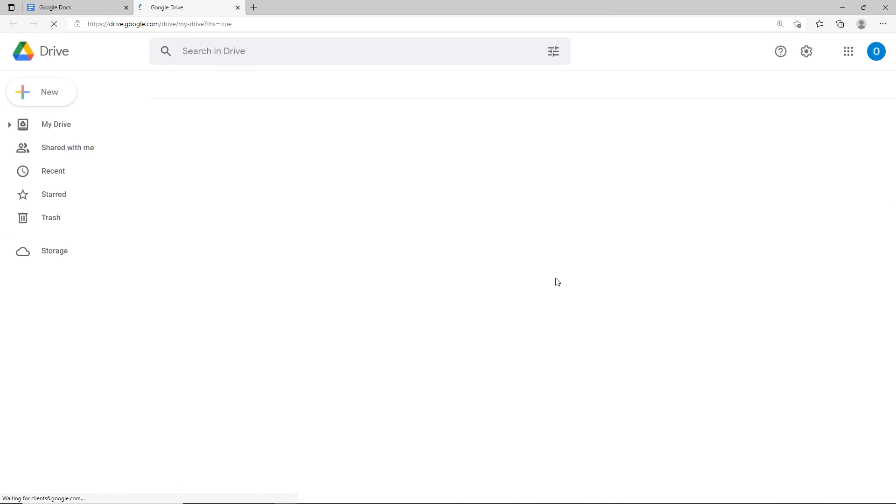
pyautogui.scroll(-5, 280, 381)
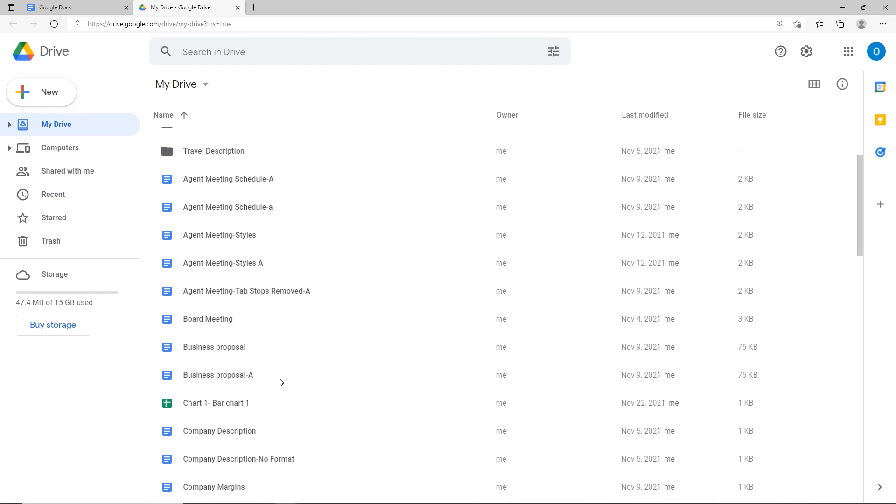
pyautogui.scroll(-8, 280, 381)
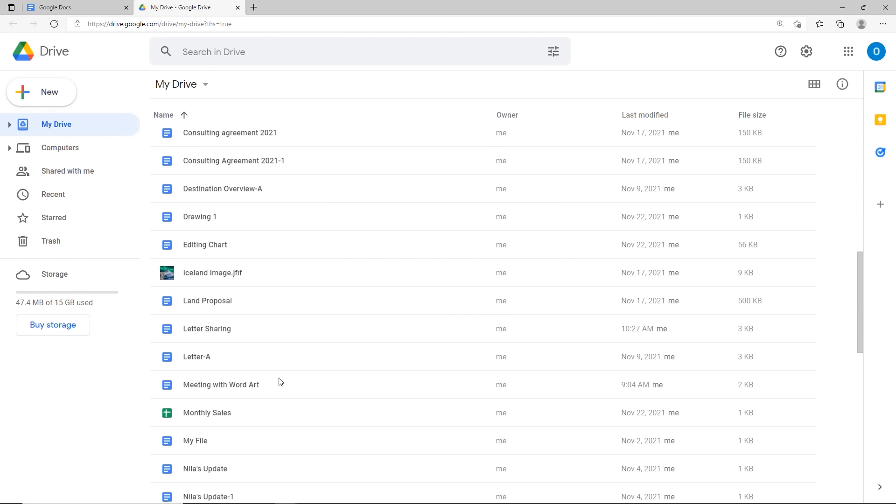
pyautogui.click(166, 330)
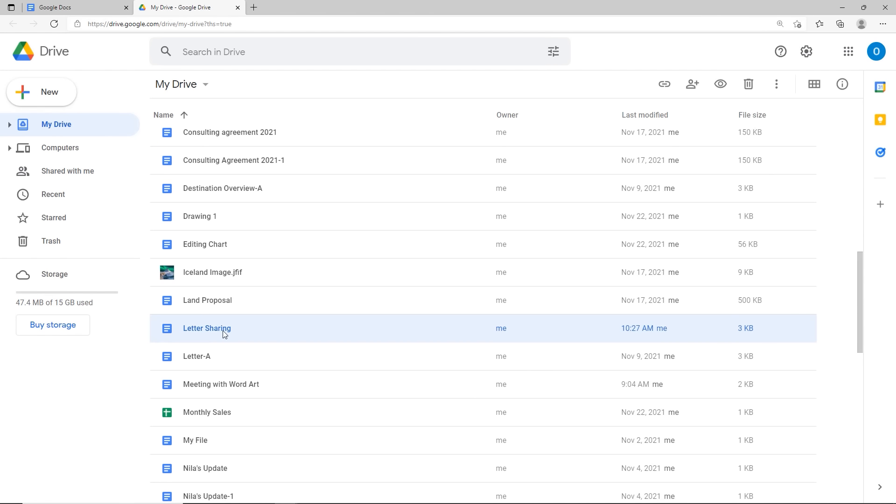
pyautogui.press('ctrl')
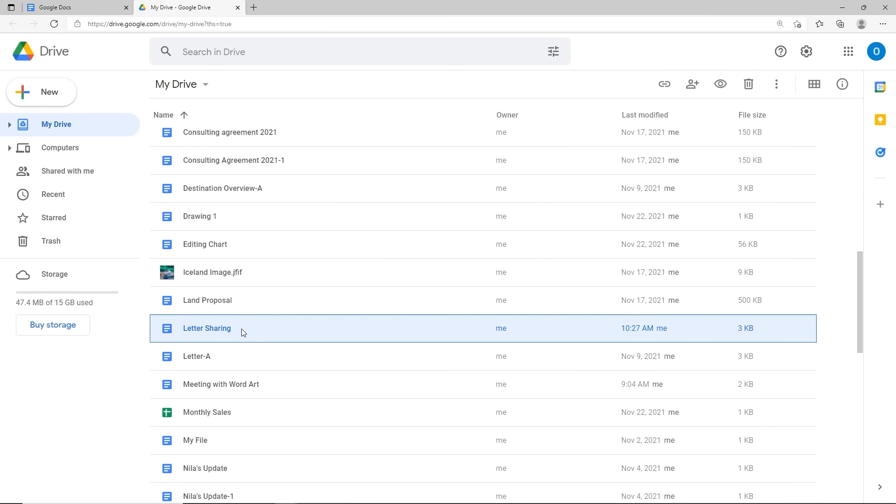
pyautogui.hotkey('ctrl', 'w')
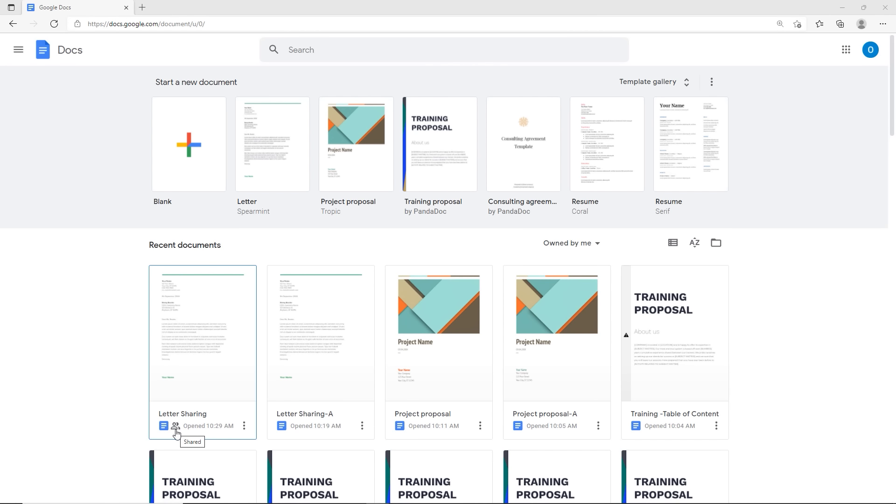
# Step: Open Letter Sharing from the Recent documents on the Docs home page
pyautogui.click(202, 359)
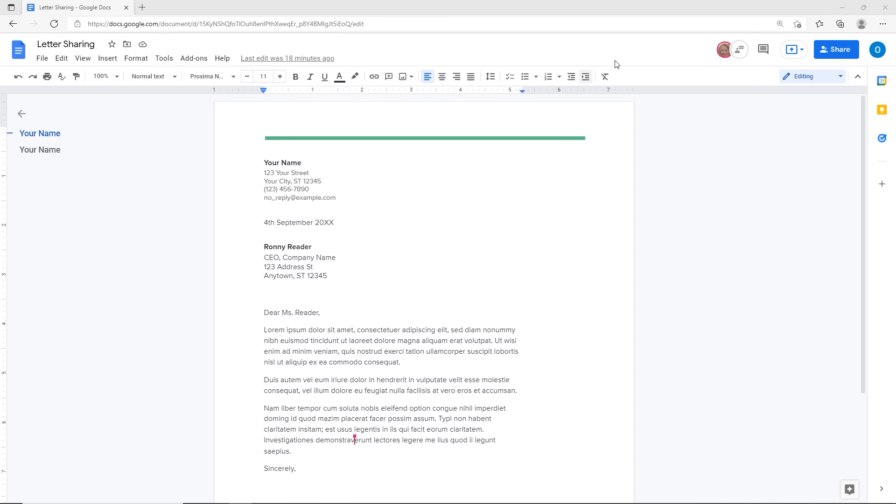
# Step: Check the collaborator's profile card, then italicize the letter's first paragraph
pyautogui.click(725, 51)
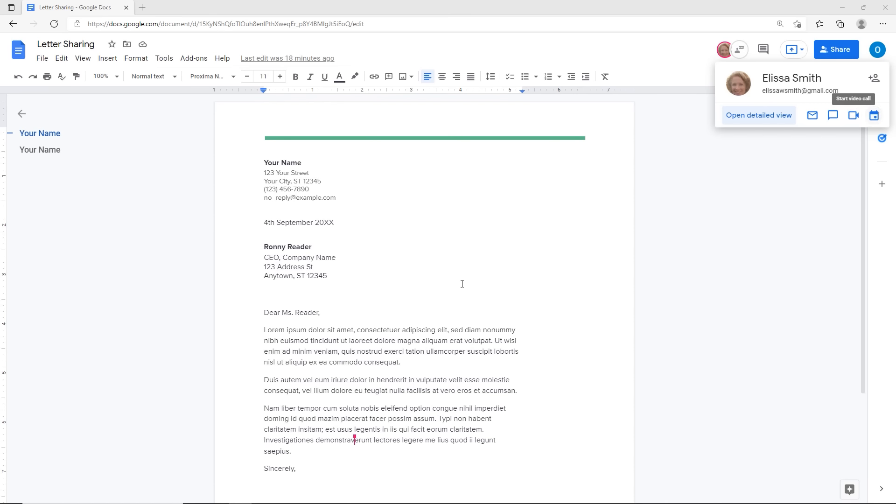
pyautogui.click(308, 330)
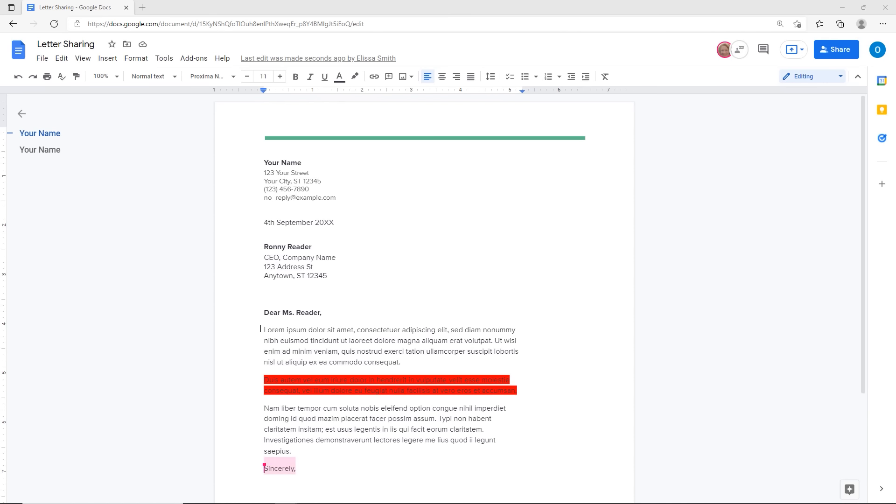
pyautogui.moveTo(261, 329); pyautogui.dragTo(427, 364)
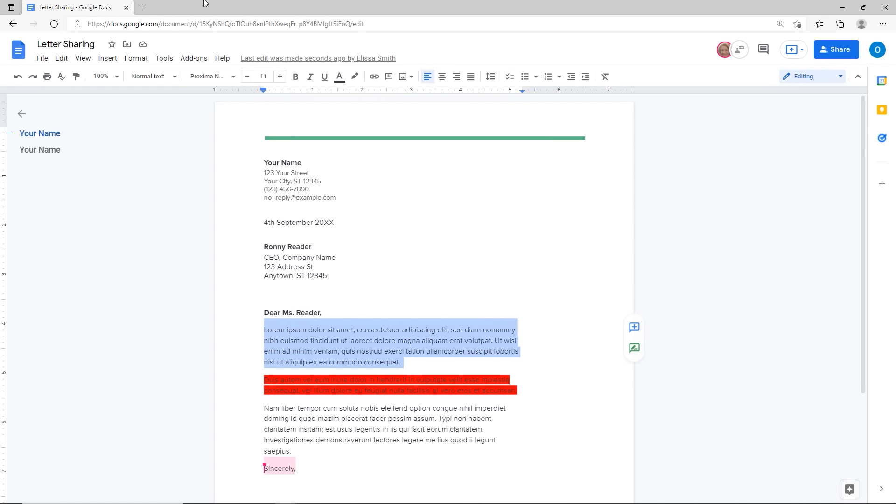
pyautogui.click(310, 79)
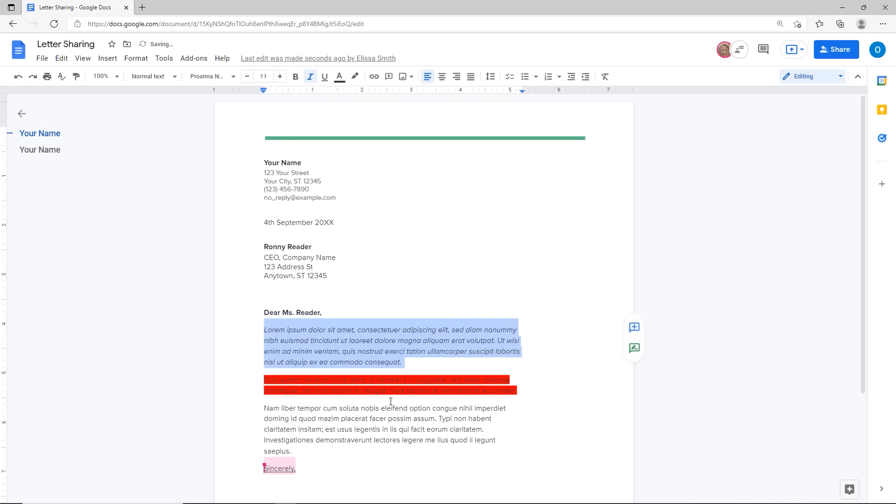
pyautogui.click(344, 359)
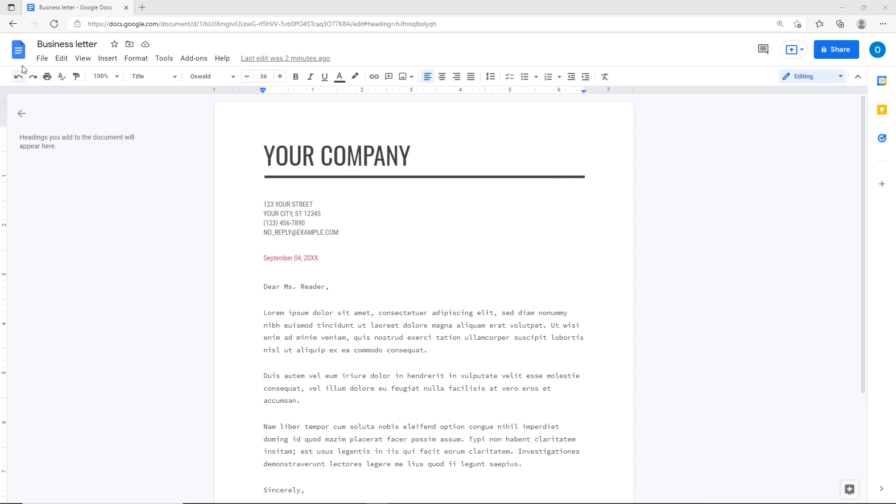
# Step: Download the Business letter as a Word .docx file and show it in its folder
pyautogui.click(42, 59)
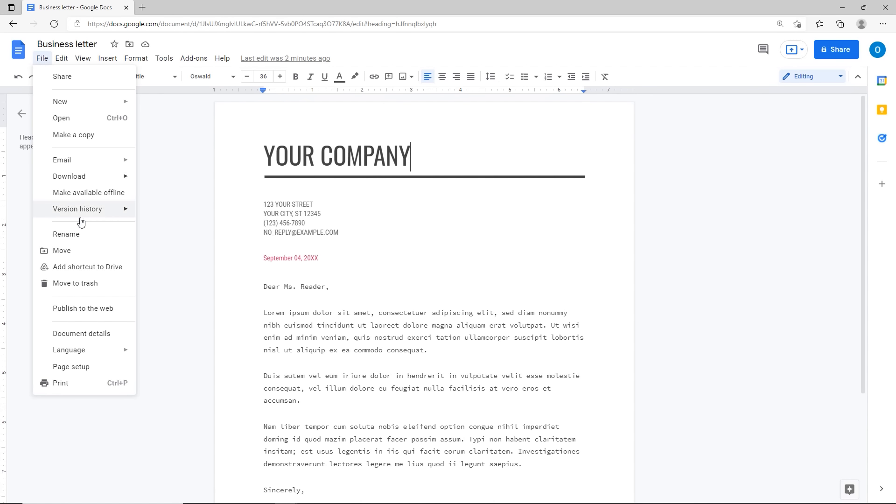
pyautogui.moveTo(82, 177)
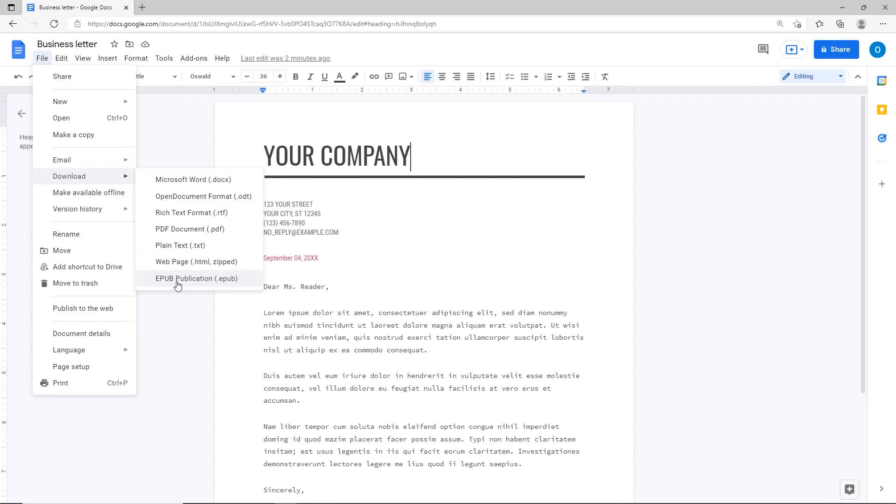
pyautogui.click(186, 182)
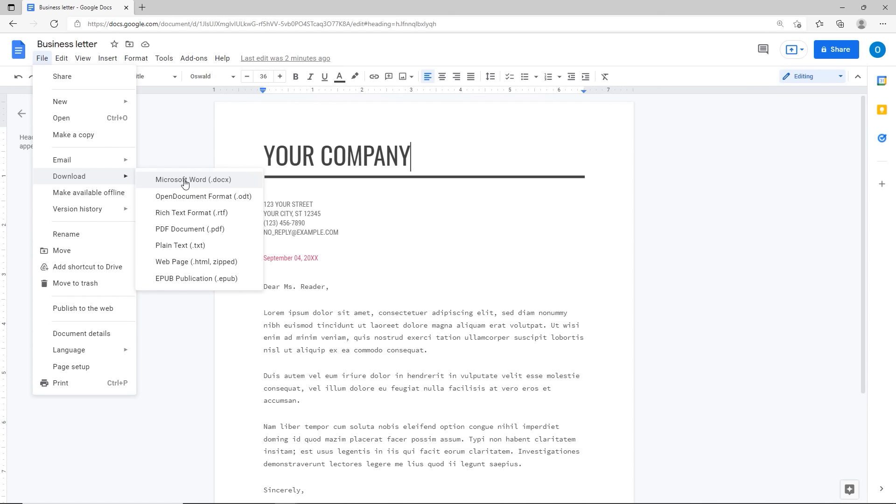
pyautogui.click(185, 182)
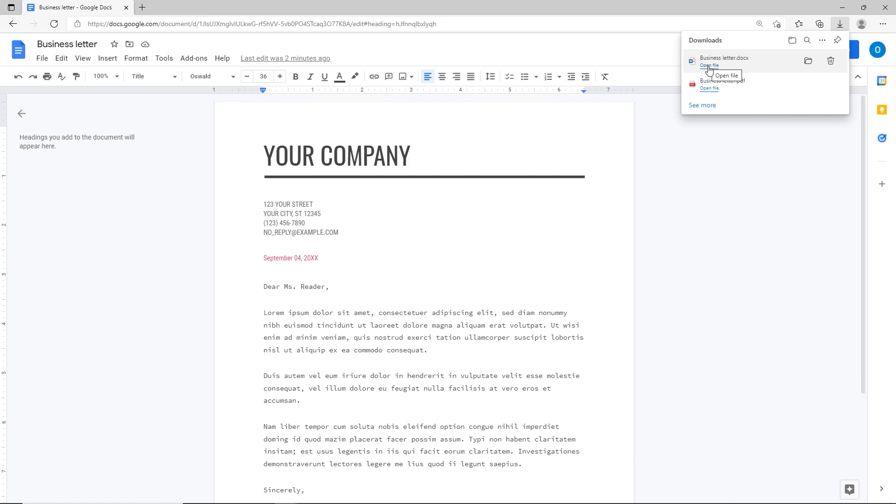
pyautogui.click(808, 61)
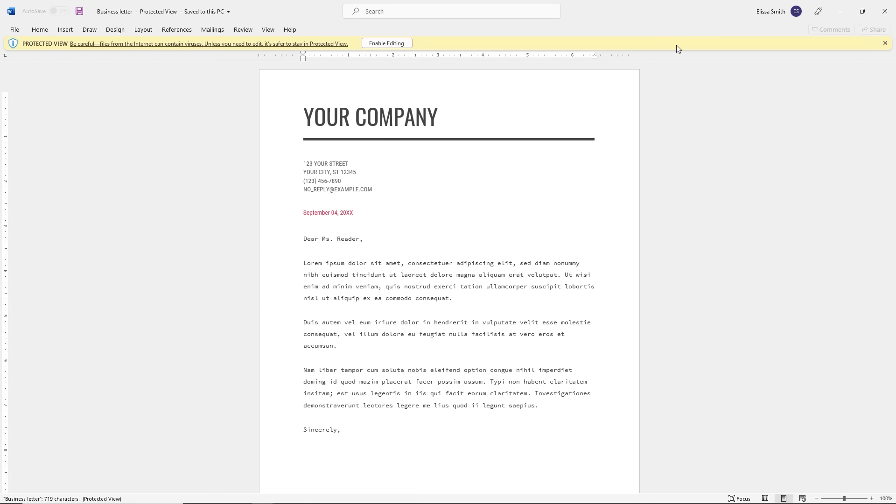
# Step: Dismiss the Protected View warning on Business letter.docx in Word
pyautogui.click(885, 43)
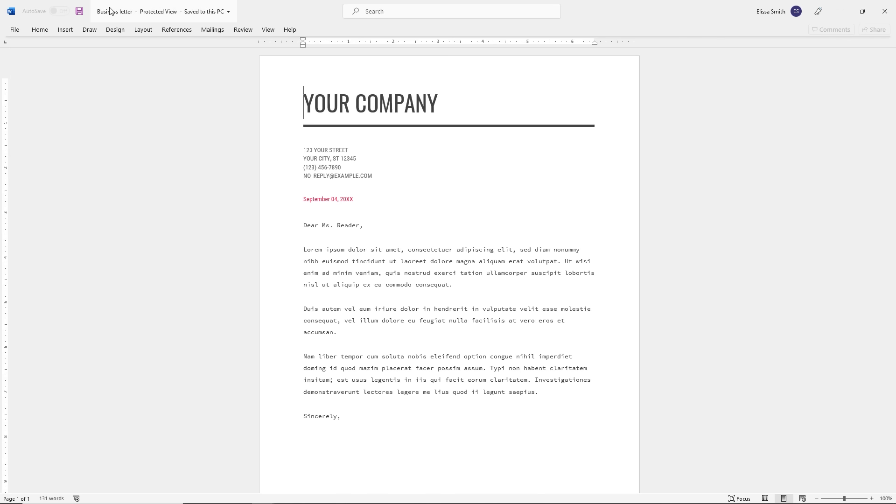
pyautogui.press('ctrl')
# Step: Back in the browser, download the letter as a PDF and open Business letter (1).pdf
pyautogui.moveTo(253, 502)
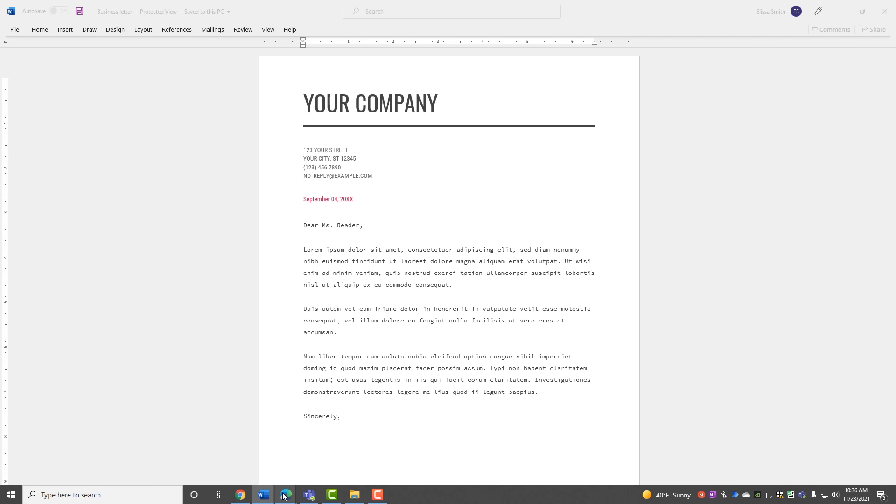
pyautogui.moveTo(284, 495)
pyautogui.click(213, 457)
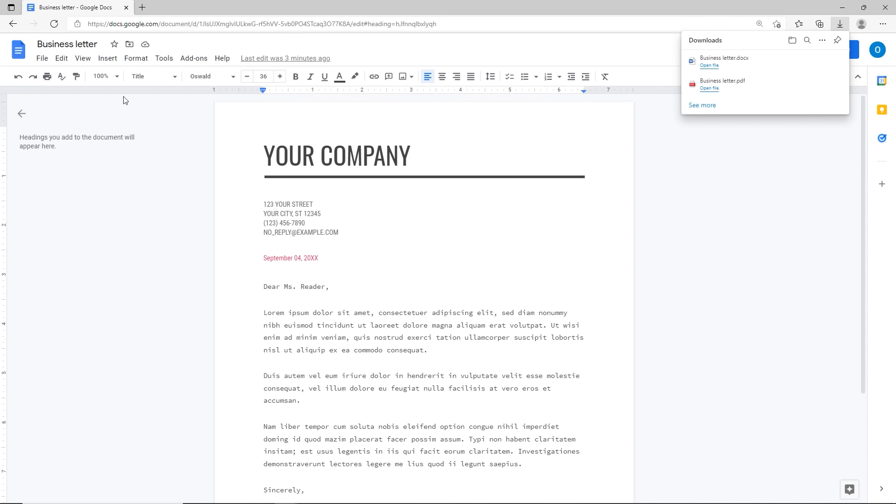
pyautogui.click(42, 59)
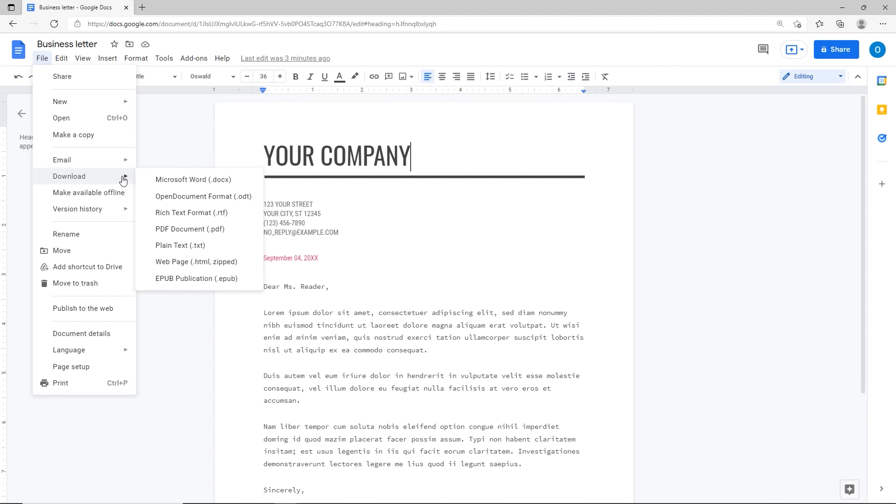
pyautogui.click(196, 230)
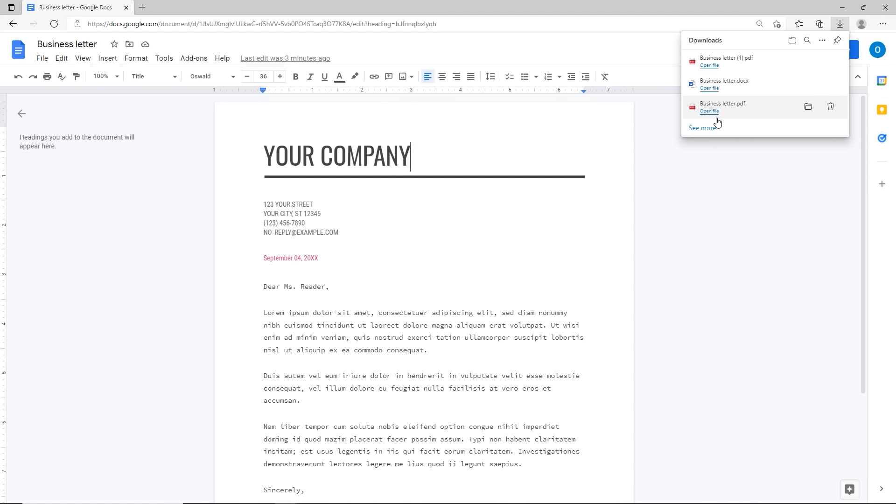
pyautogui.click(708, 66)
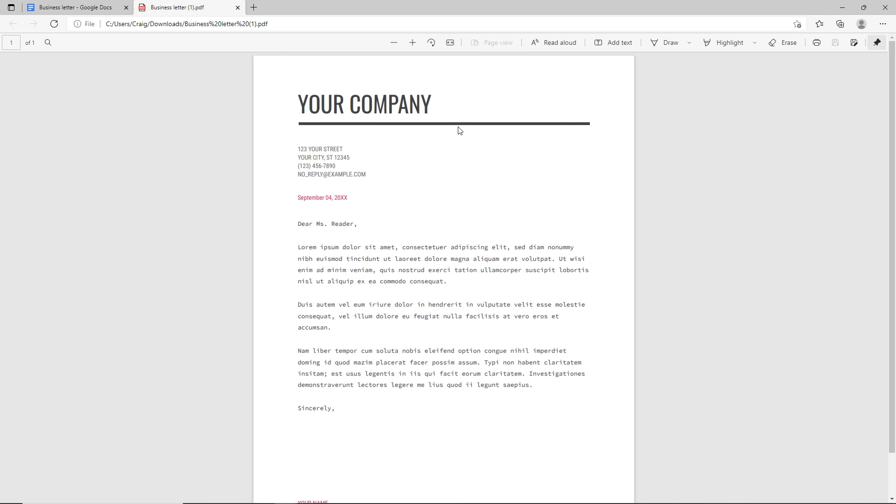
# Step: Try Save as on the PDF, then close the PDF viewer tab
pyautogui.click(853, 43)
pyautogui.click(854, 43)
pyautogui.click(238, 8)
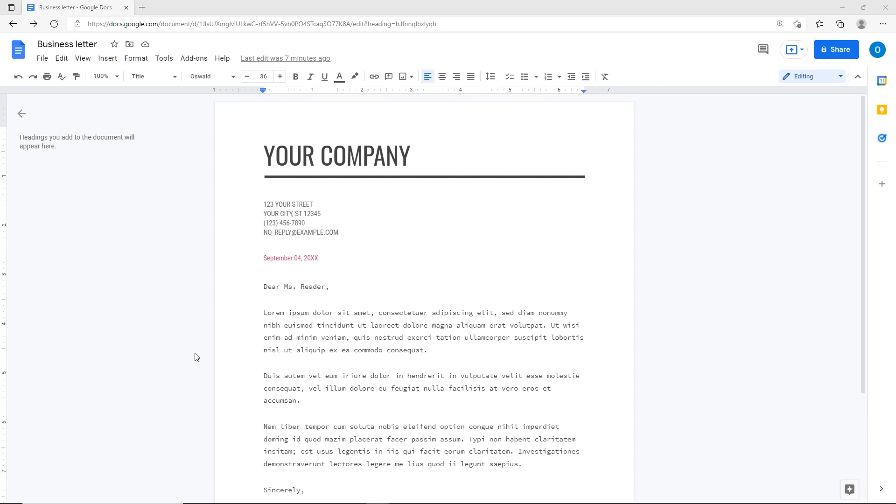
# Step: Search the Workspace Marketplace for 'doc bui' and open the Doc Builder listing
pyautogui.click(200, 64)
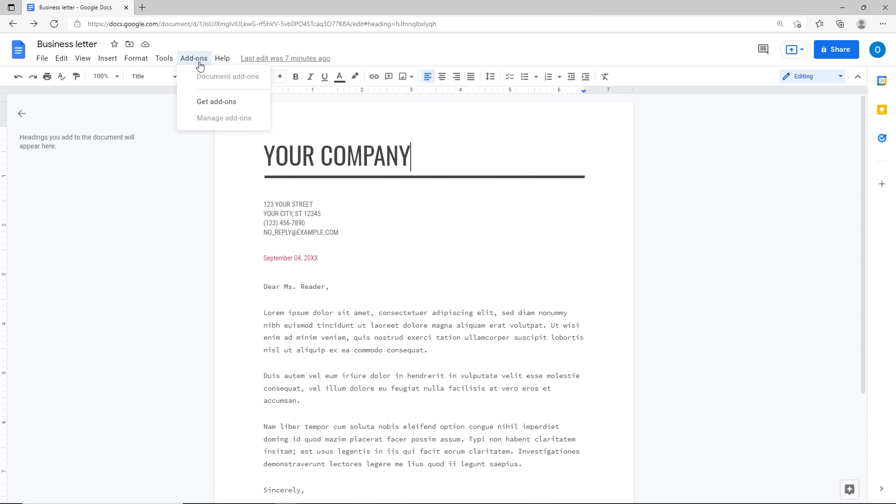
pyautogui.click(216, 102)
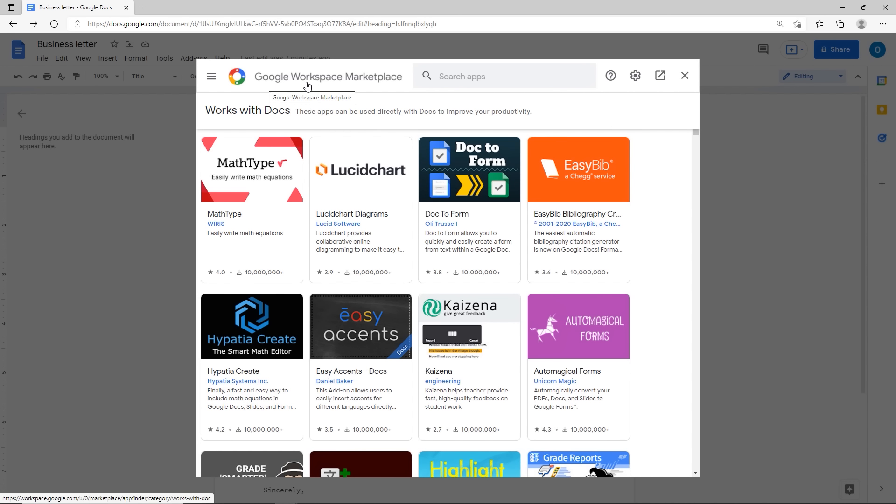
pyautogui.press('ctrl')
pyautogui.press('ctrl')
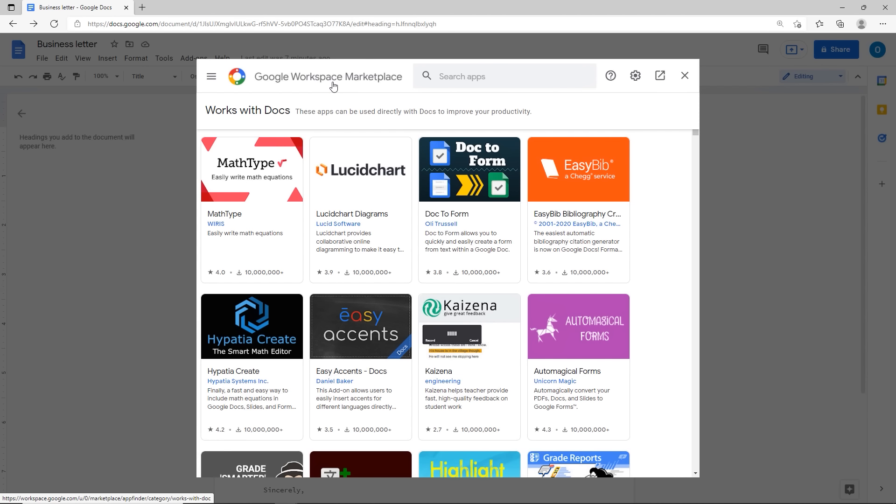
pyautogui.click(436, 82)
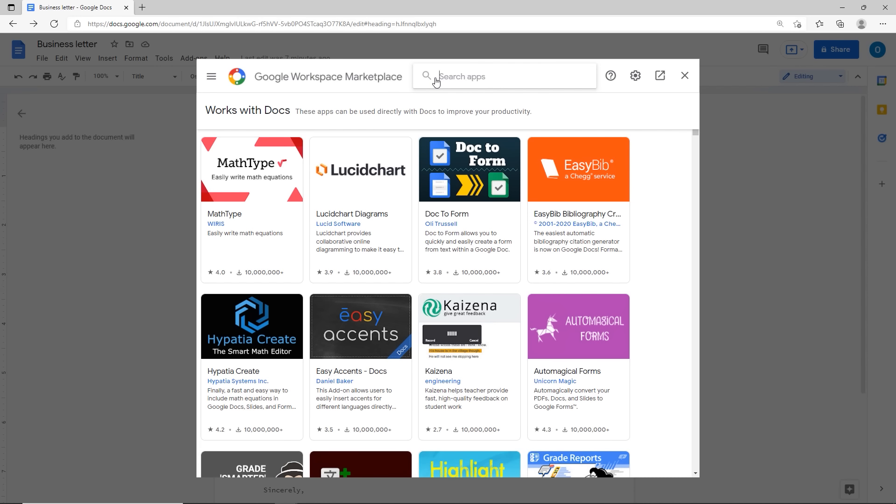
pyautogui.write('doc bui')
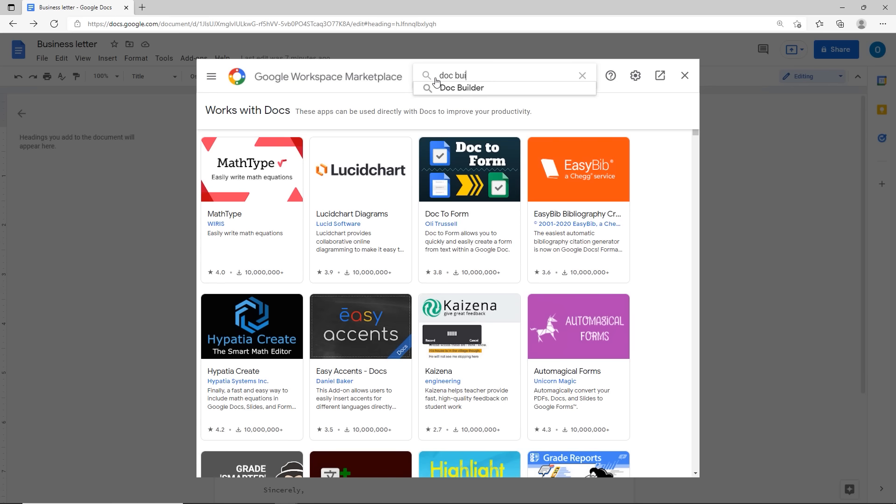
pyautogui.click(445, 91)
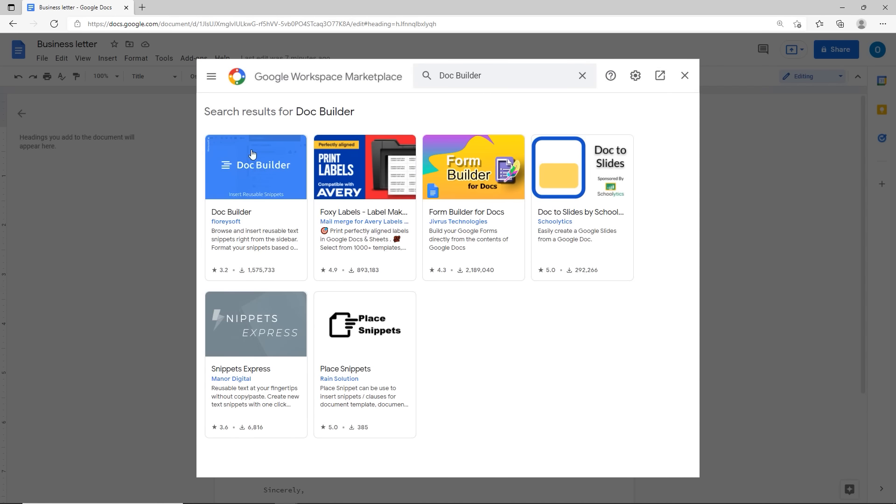
pyautogui.click(248, 239)
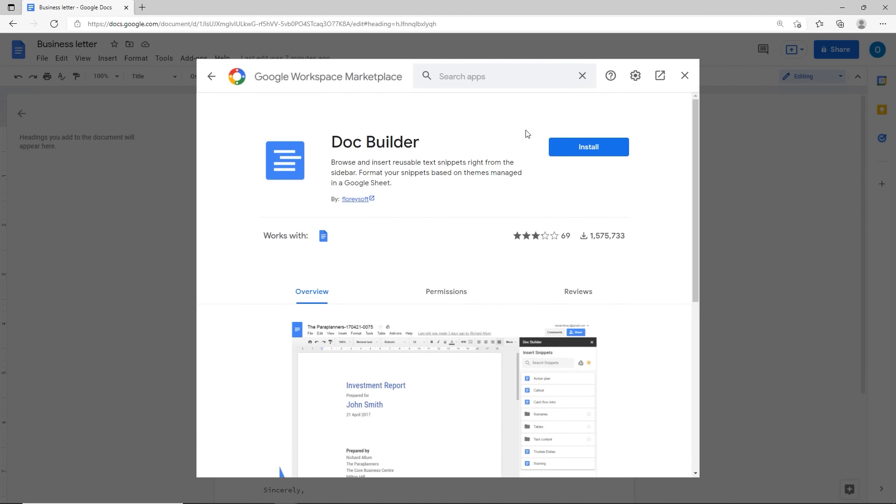
# Step: Install Doc Builder, granting the signed-in account access, and dismiss the confirmation
pyautogui.click(580, 148)
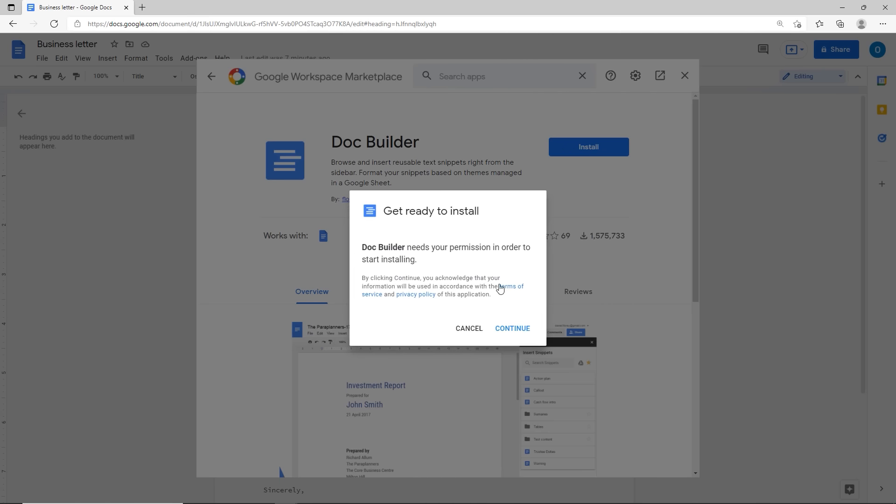
pyautogui.click(515, 331)
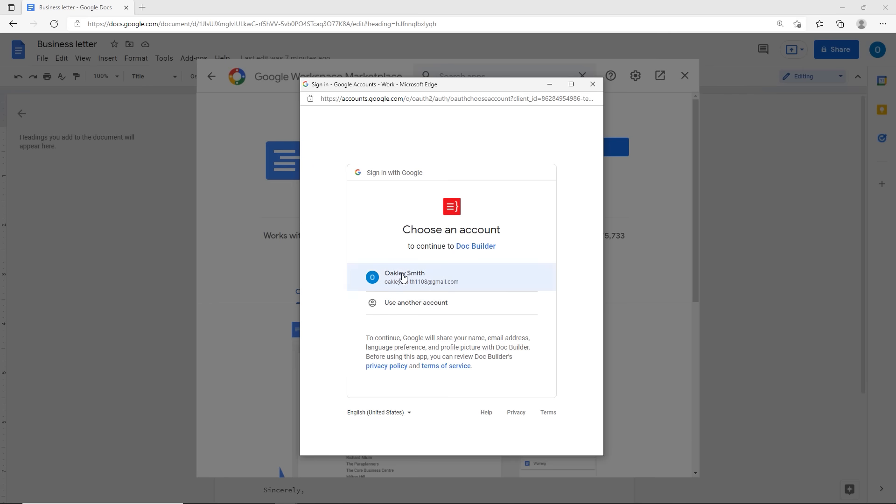
pyautogui.click(403, 275)
pyautogui.scroll(-4, 413, 258)
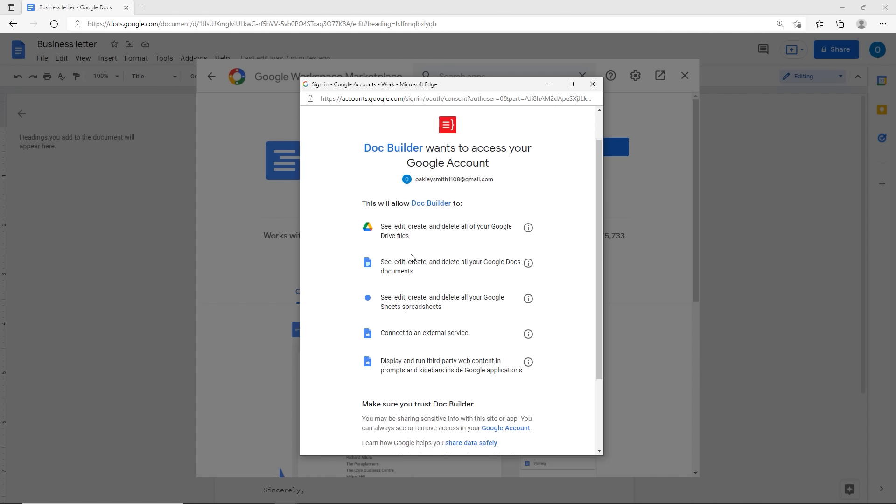
pyautogui.click(491, 388)
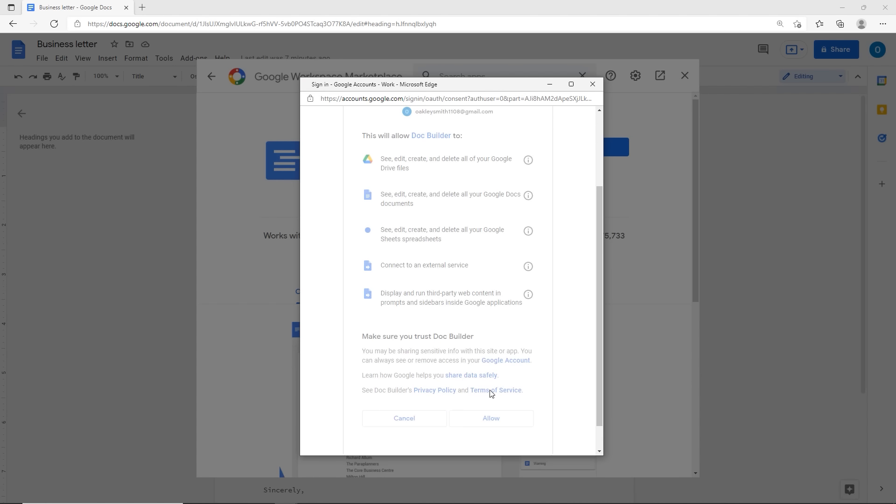
pyautogui.click(510, 327)
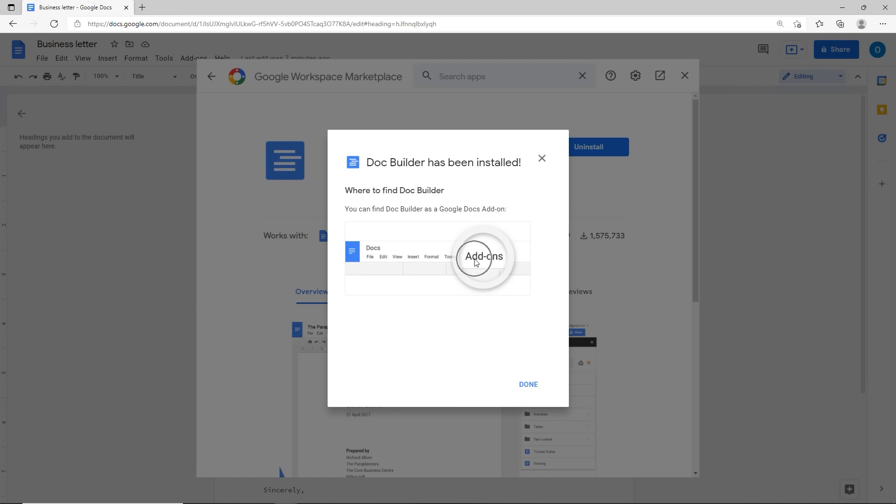
pyautogui.click(524, 385)
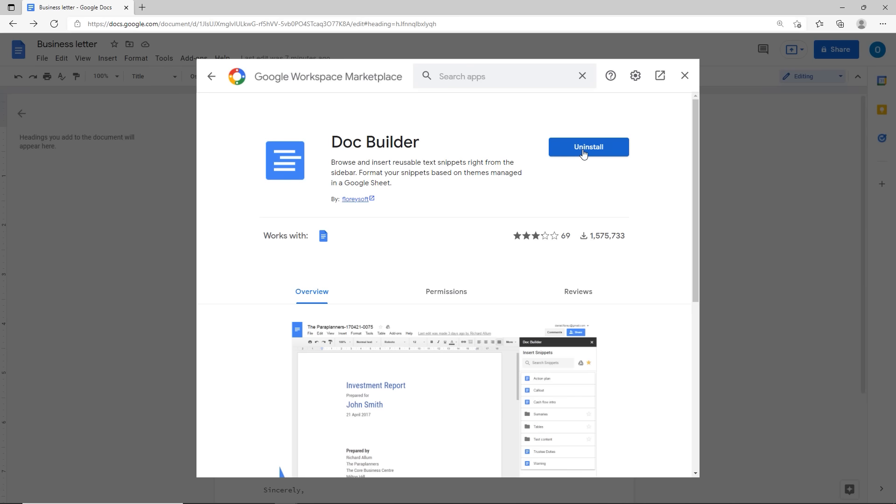
pyautogui.click(685, 76)
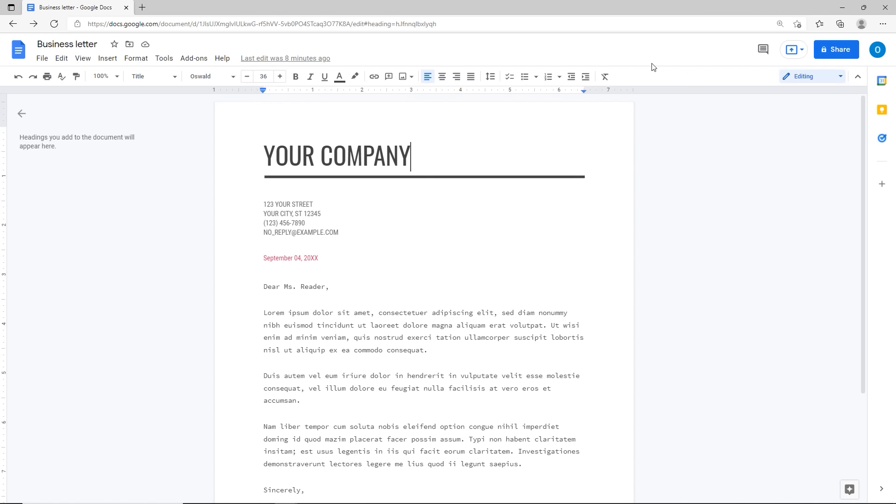
pyautogui.click(193, 61)
pyautogui.moveTo(209, 102)
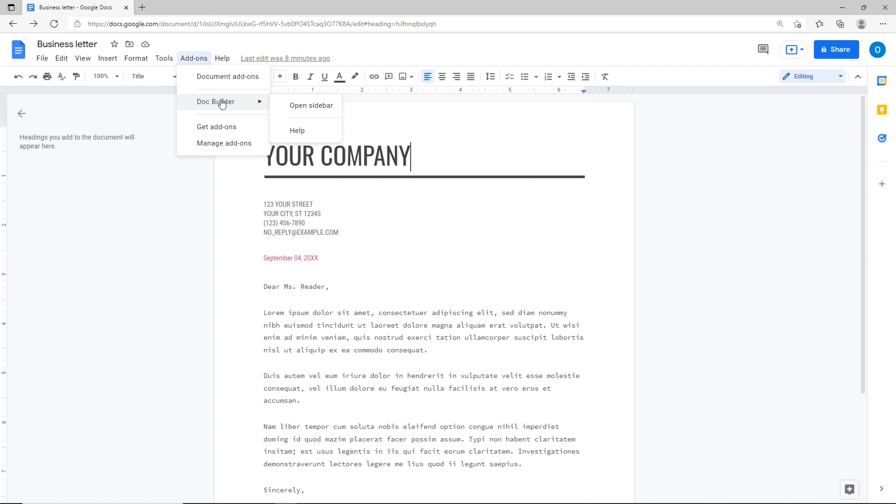
pyautogui.click(256, 103)
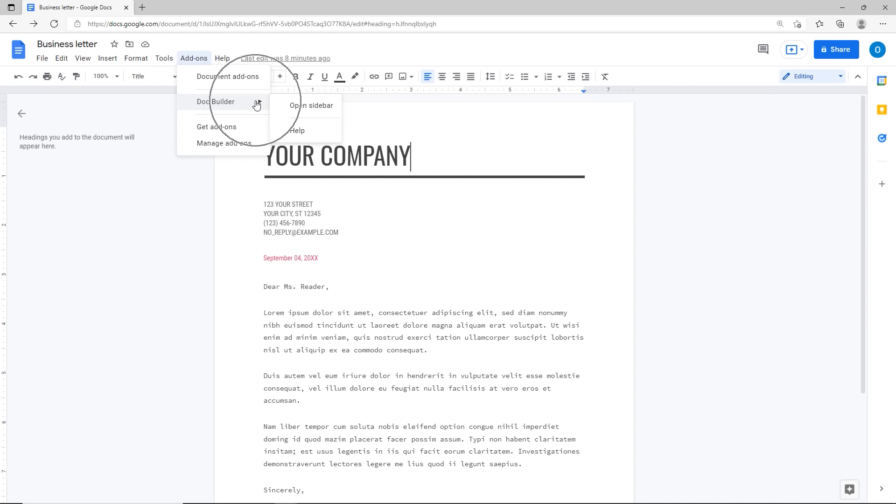
pyautogui.click(315, 106)
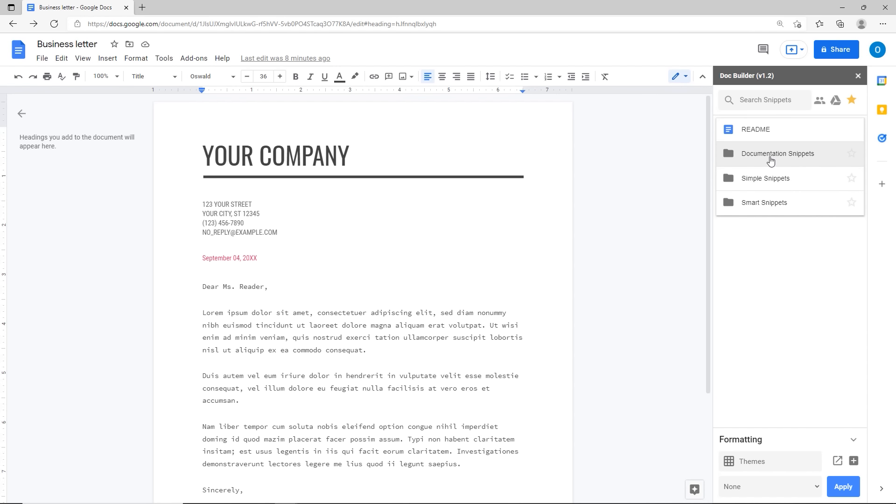
pyautogui.click(770, 160)
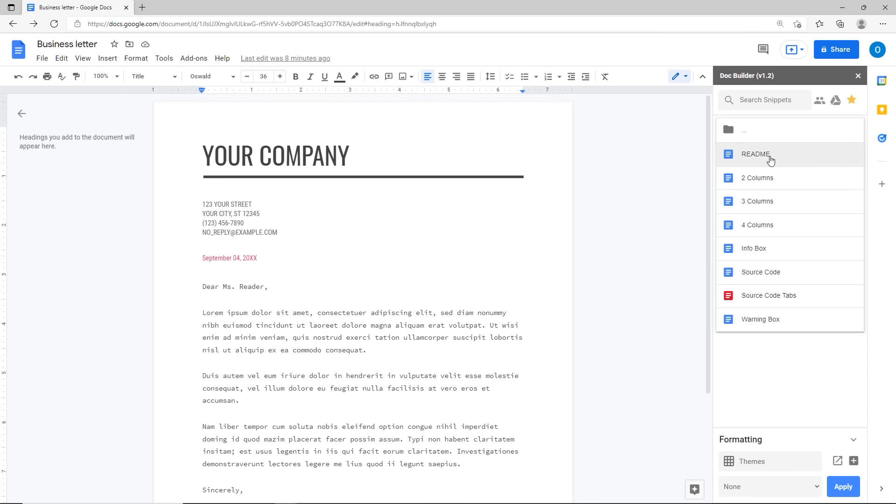
pyautogui.click(752, 182)
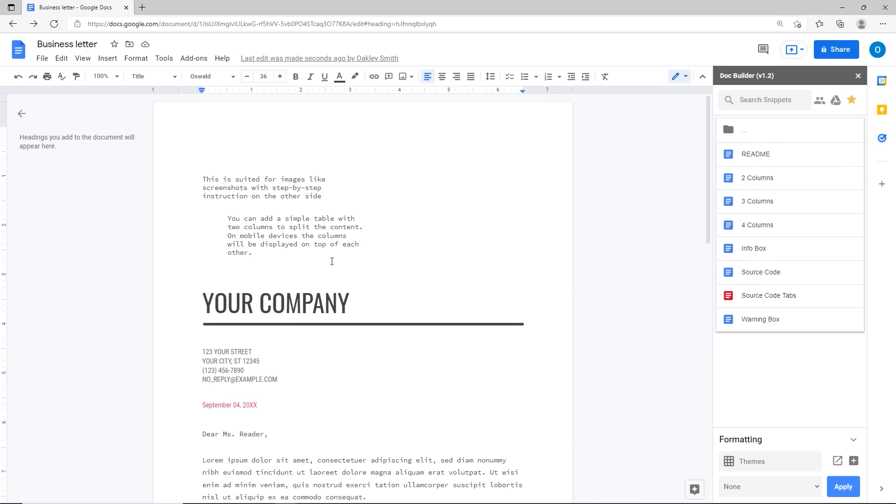
pyautogui.click(334, 244)
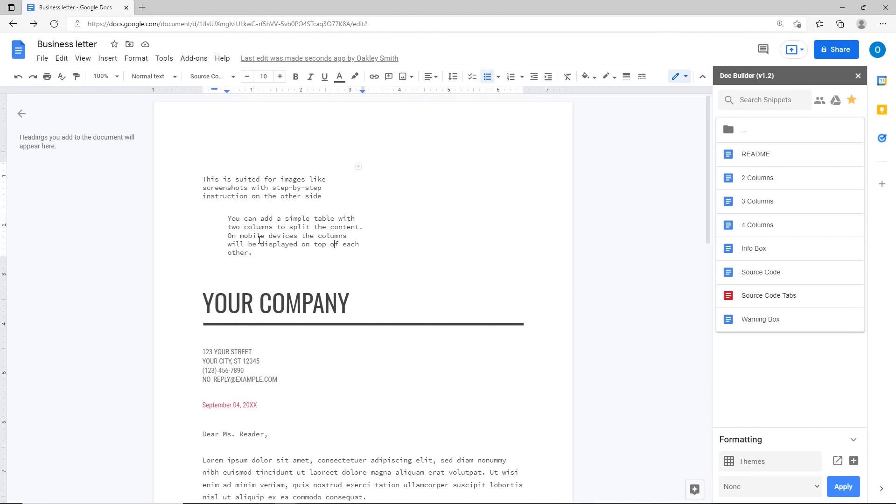
pyautogui.click(17, 76)
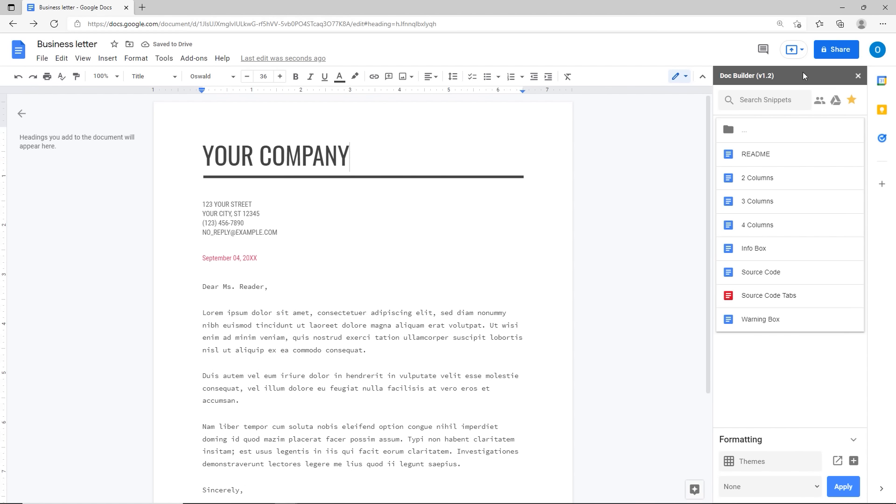
pyautogui.click(858, 75)
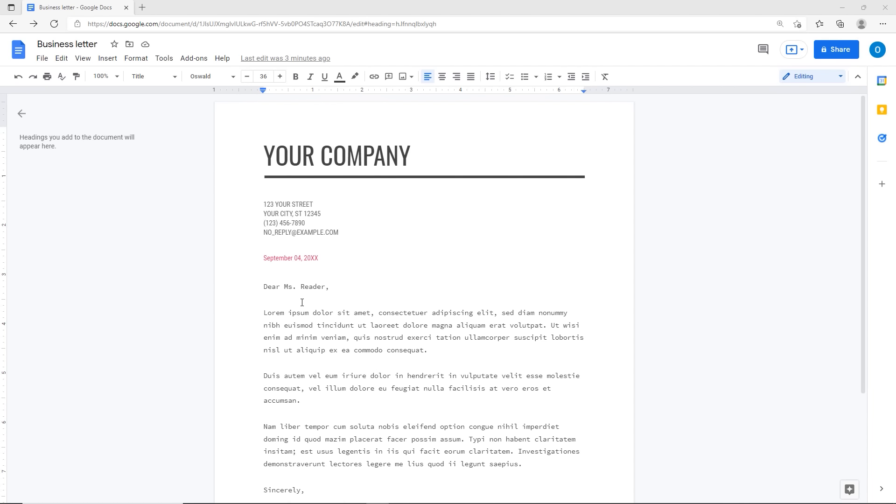
# Step: Place the cursor before the greeting and launch the Script editor from the Tools menu
pyautogui.click(265, 278)
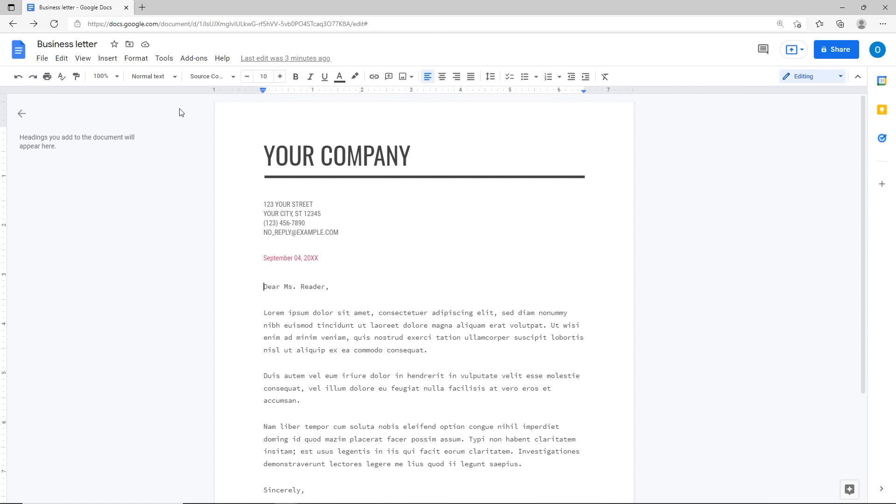
pyautogui.click(165, 59)
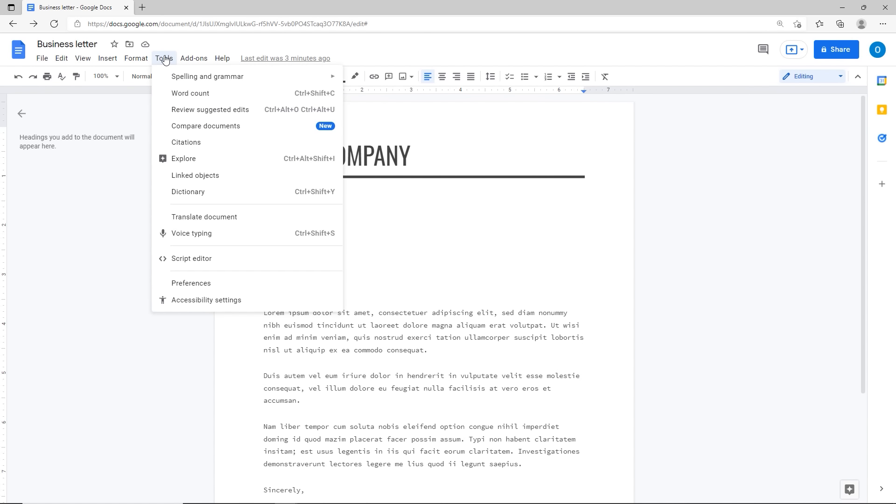
pyautogui.click(226, 259)
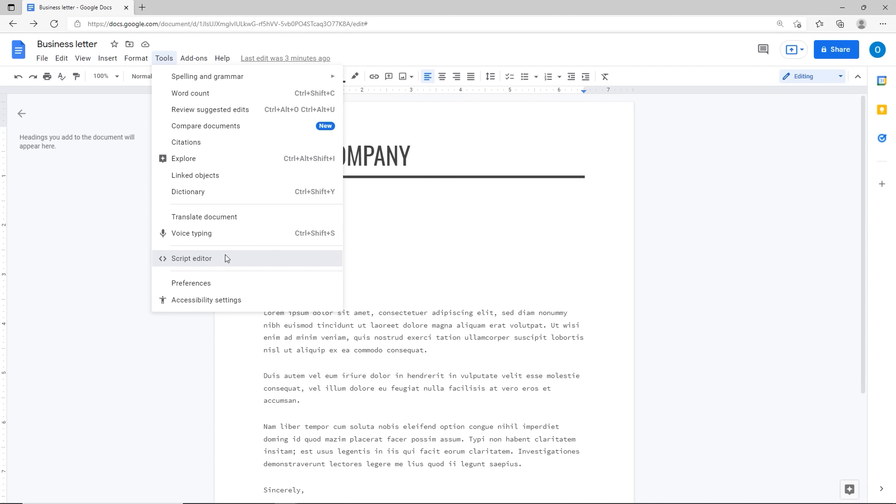